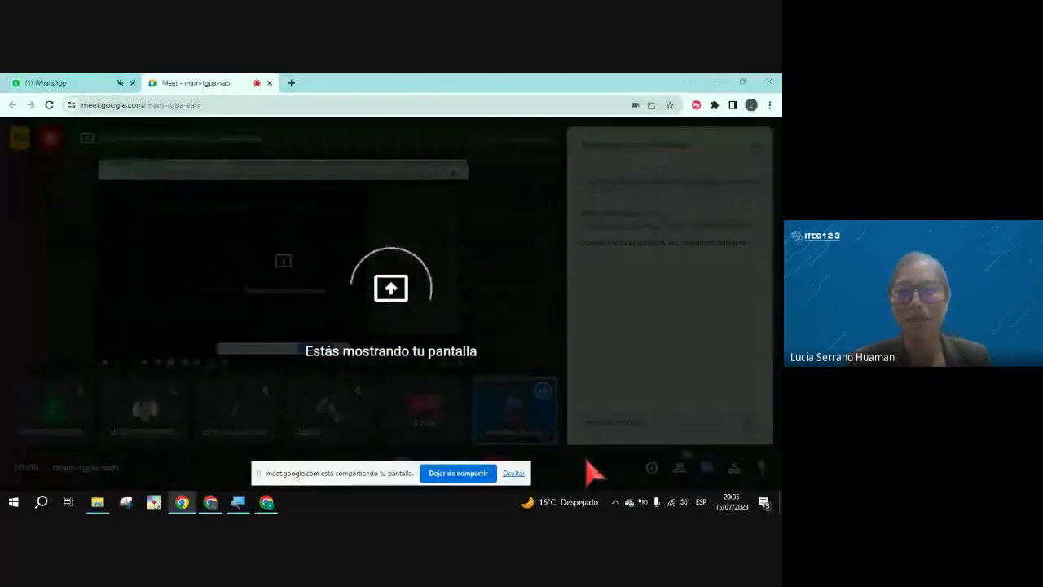
Hide the Chrome screen-sharing notice and show the Windows desktop.
left_click(515, 474)
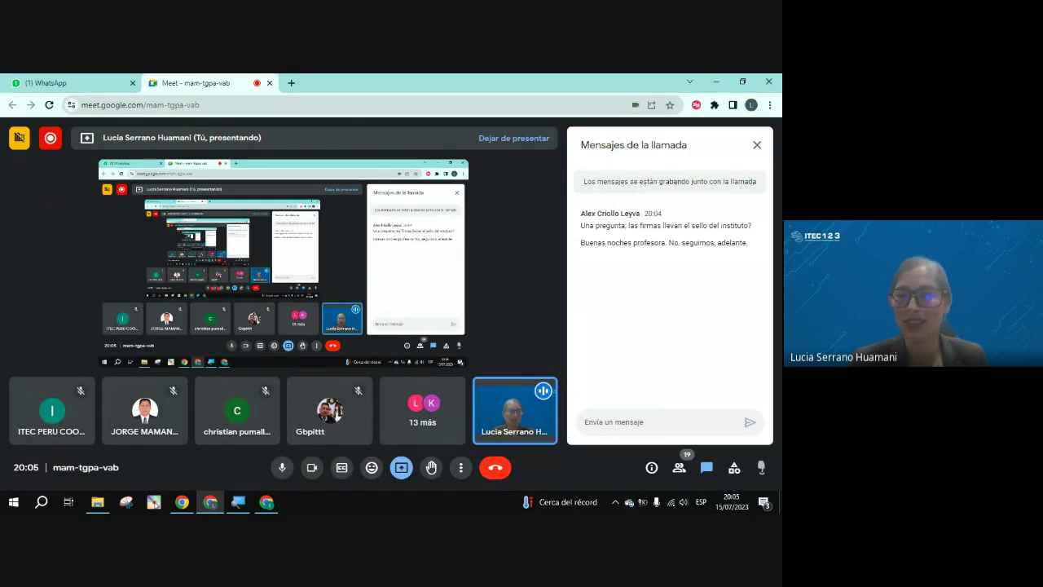
key("super+d")
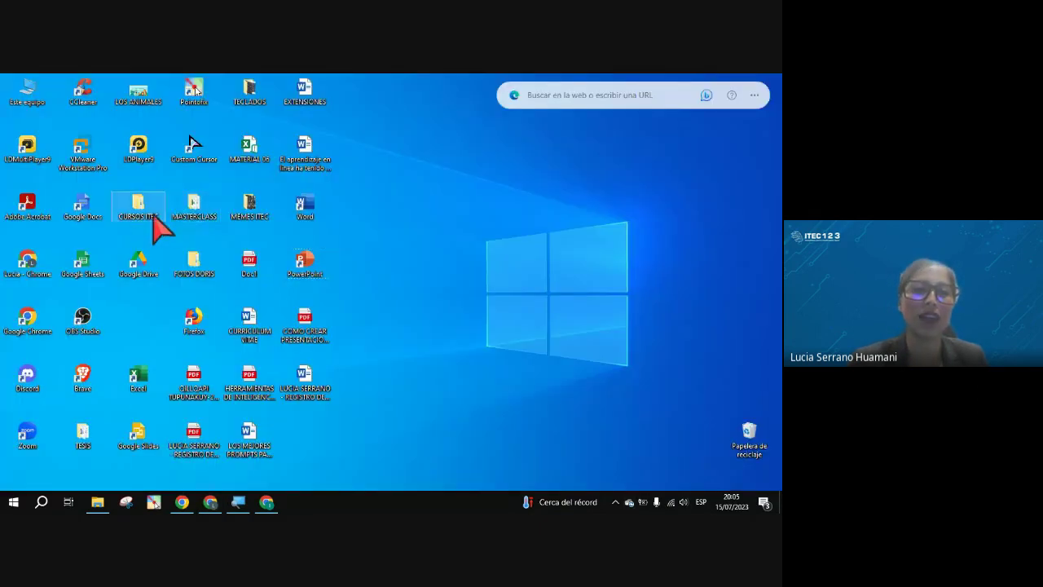
Open 'MATERIAL 06 - Excel Avanzado' from CURSOS ITEC > EXCEL AVANZADO > RECURSOS.
double_click(153, 216)
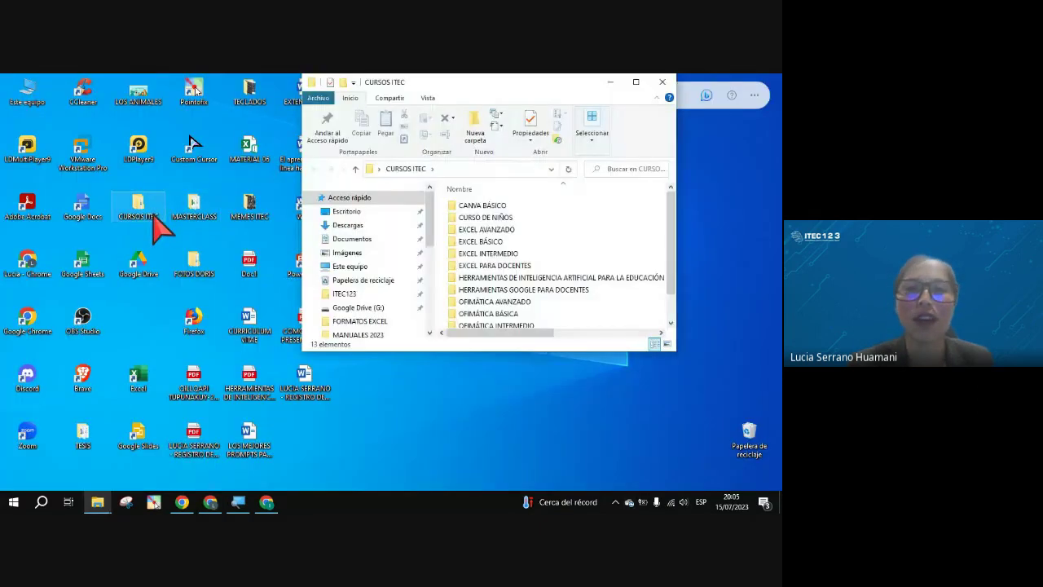
double_click(506, 232)
double_click(492, 218)
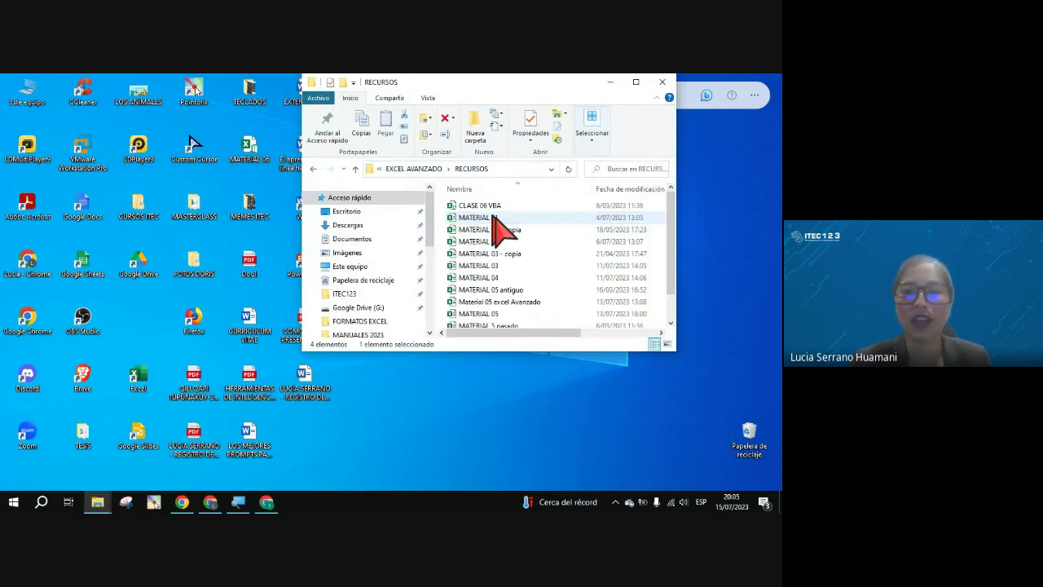
scroll(526, 302, "down", 1)
left_click(501, 310)
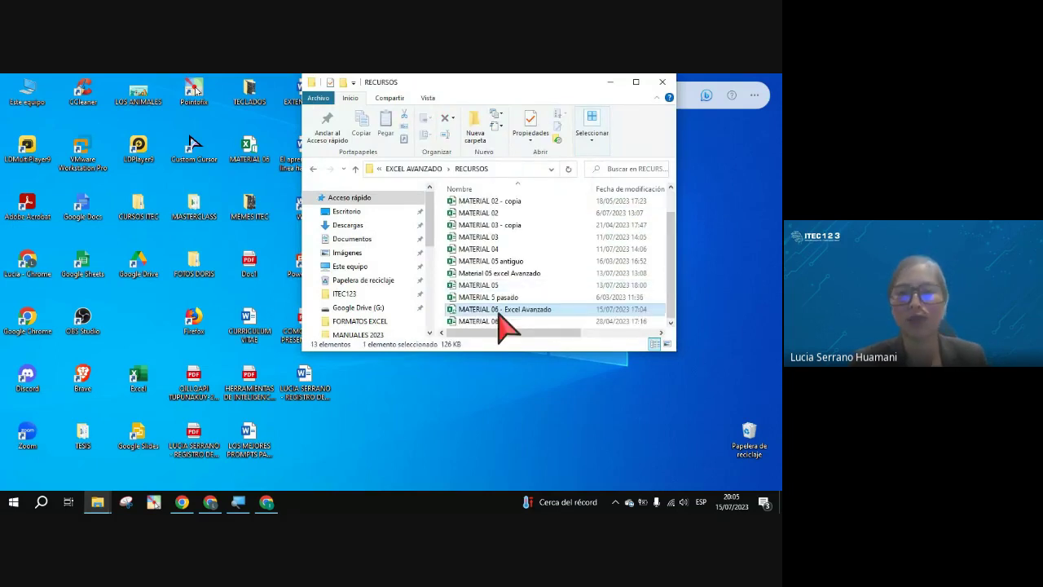
double_click(501, 310)
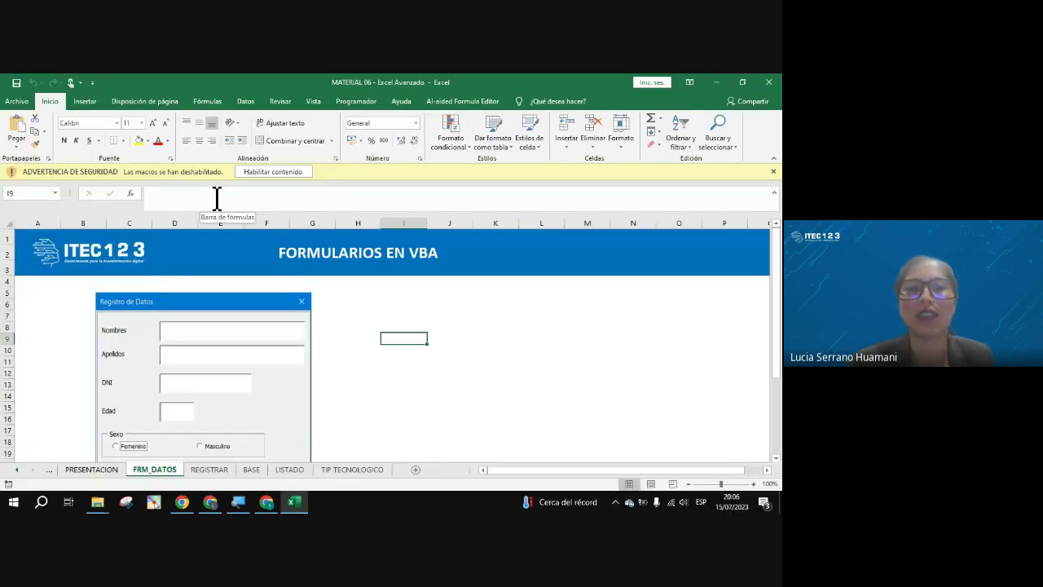
Enable the workbook's content and scroll the FRM_DATOS data-entry form into view.
left_click(267, 174)
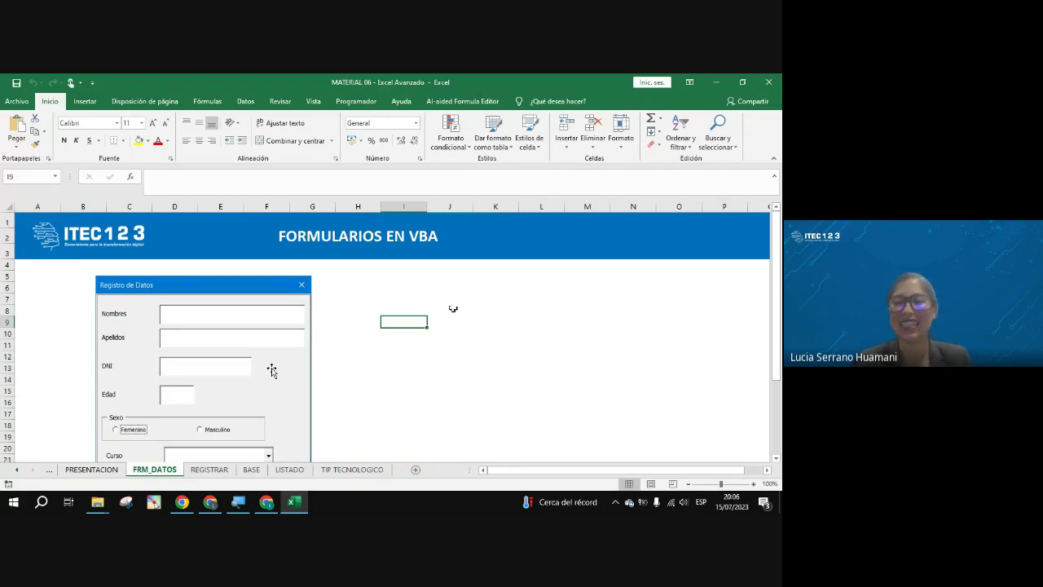
left_click(210, 502)
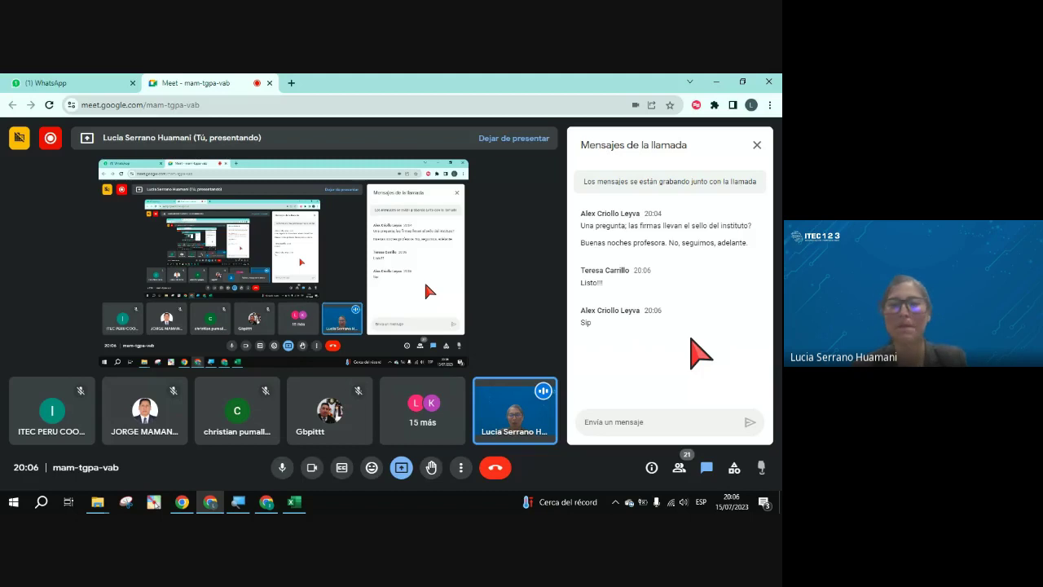
key("alt+Tab")
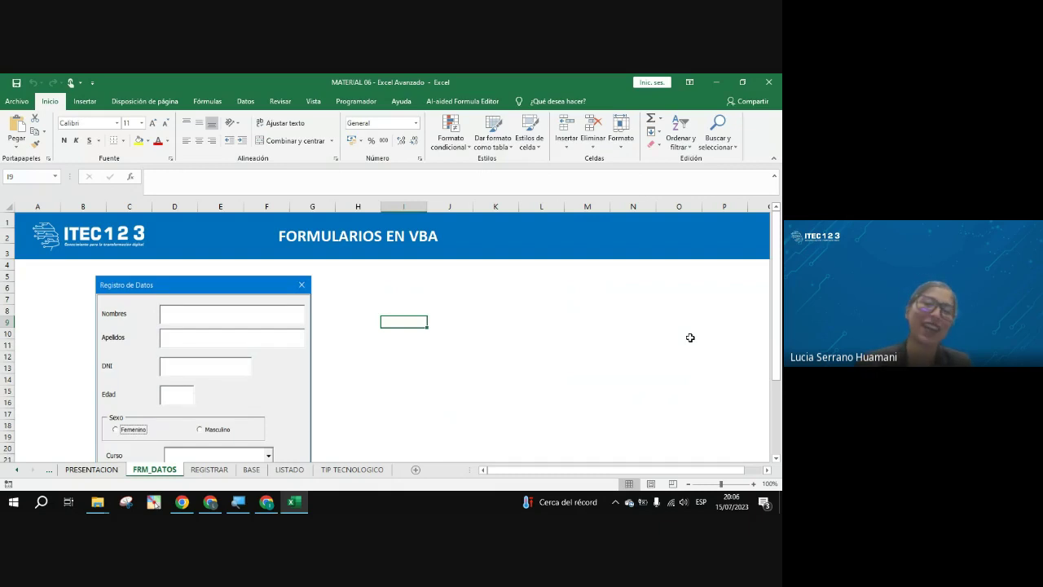
scroll(187, 377, "down", 4)
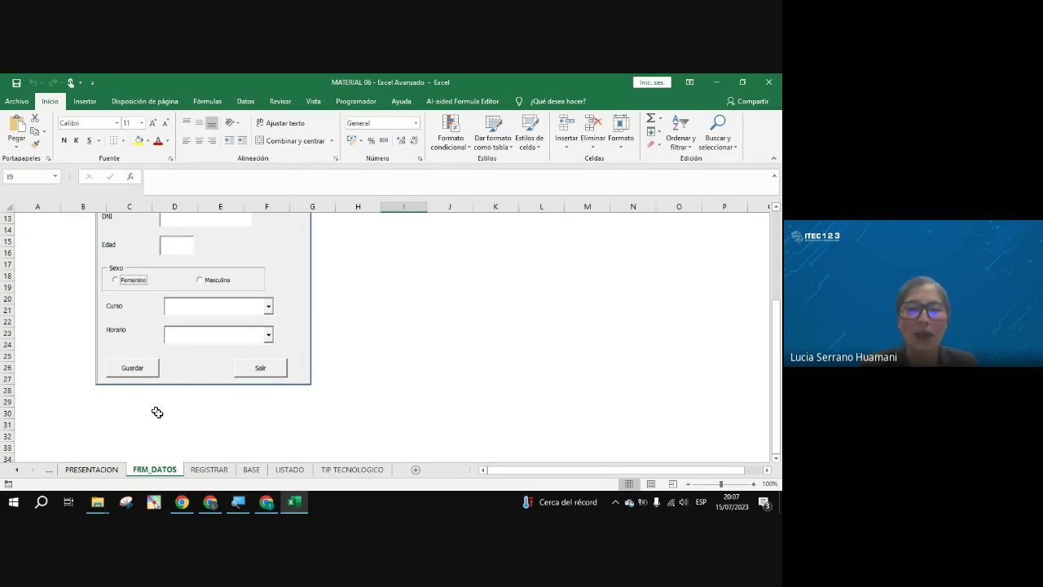
Move from REGISTRAR to the BASE sheet and select cells in its empty NOMBRES–HORARIO table.
left_click(208, 469)
left_click(251, 469)
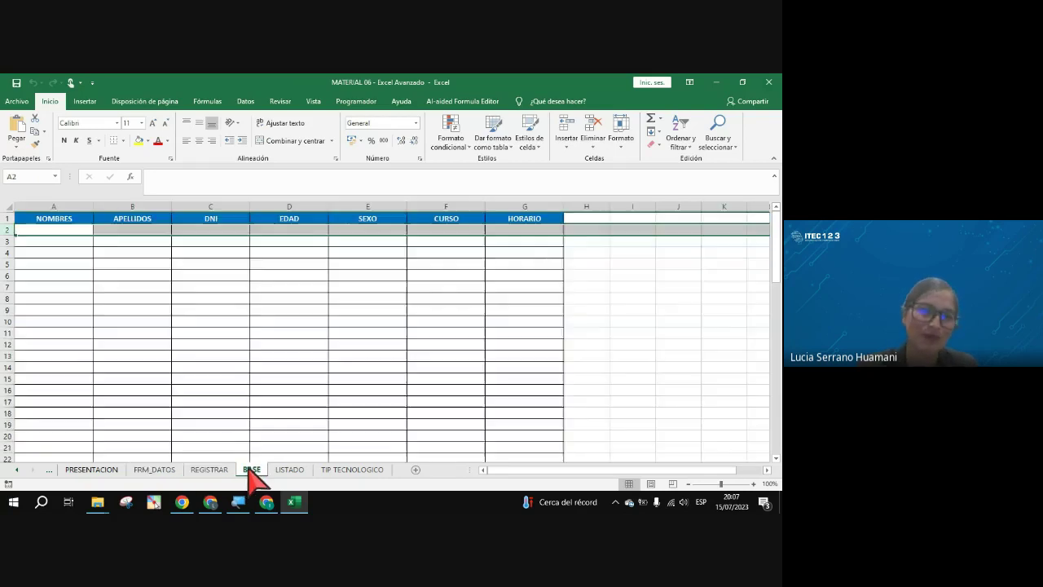
left_click(80, 265)
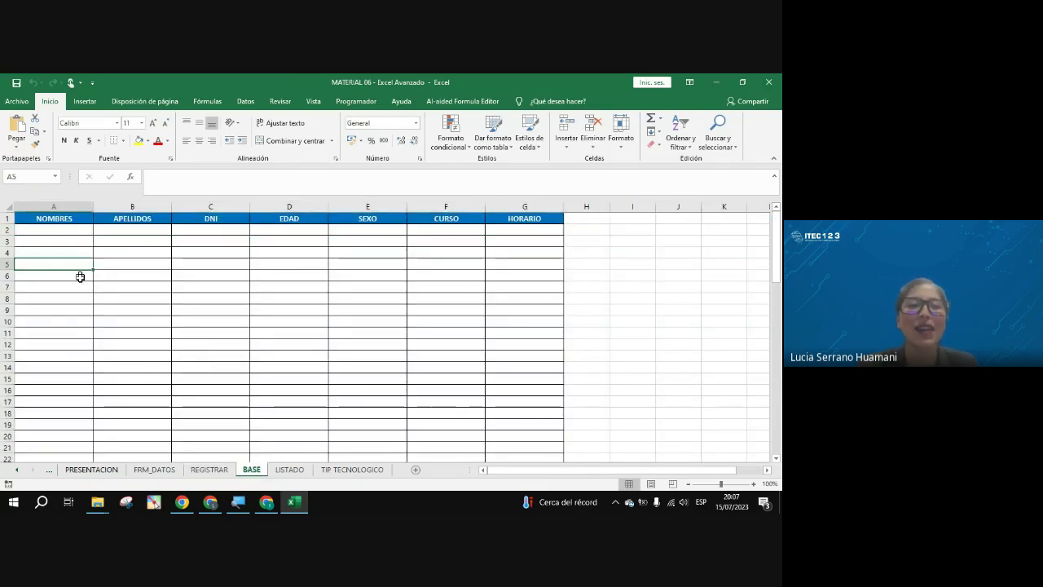
left_click(107, 241)
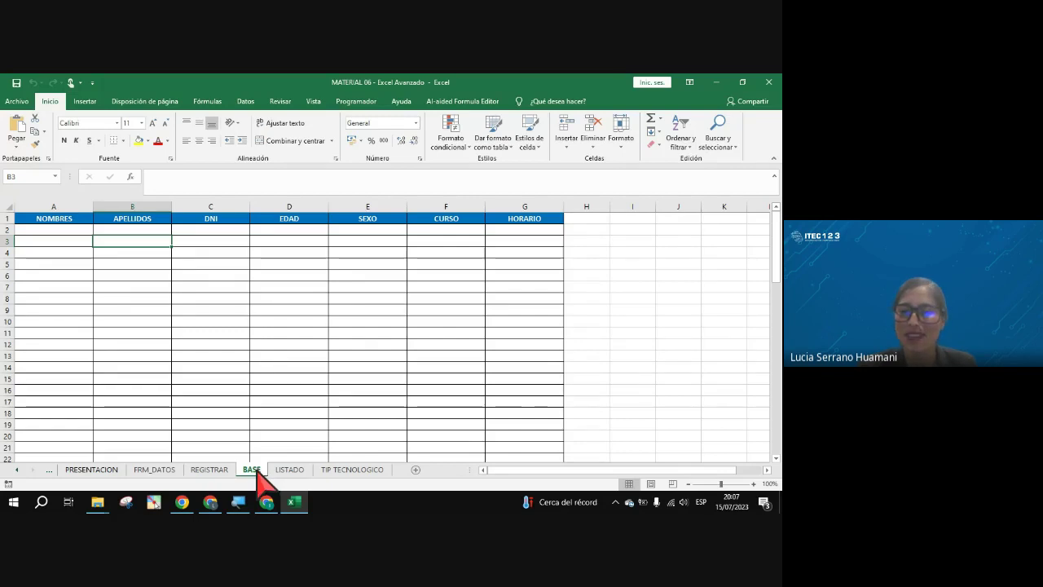
left_click(35, 242)
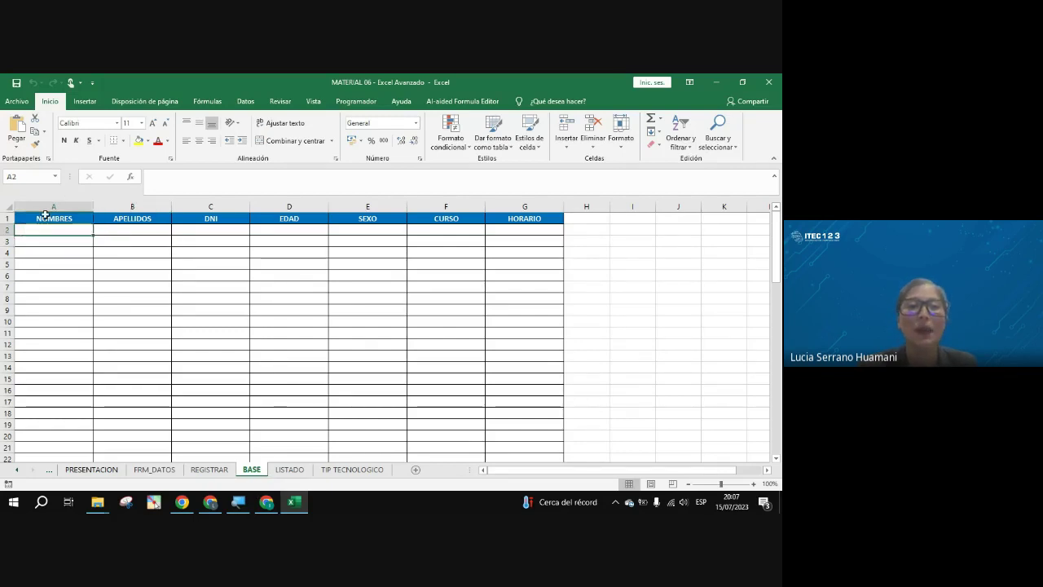
left_click(45, 218)
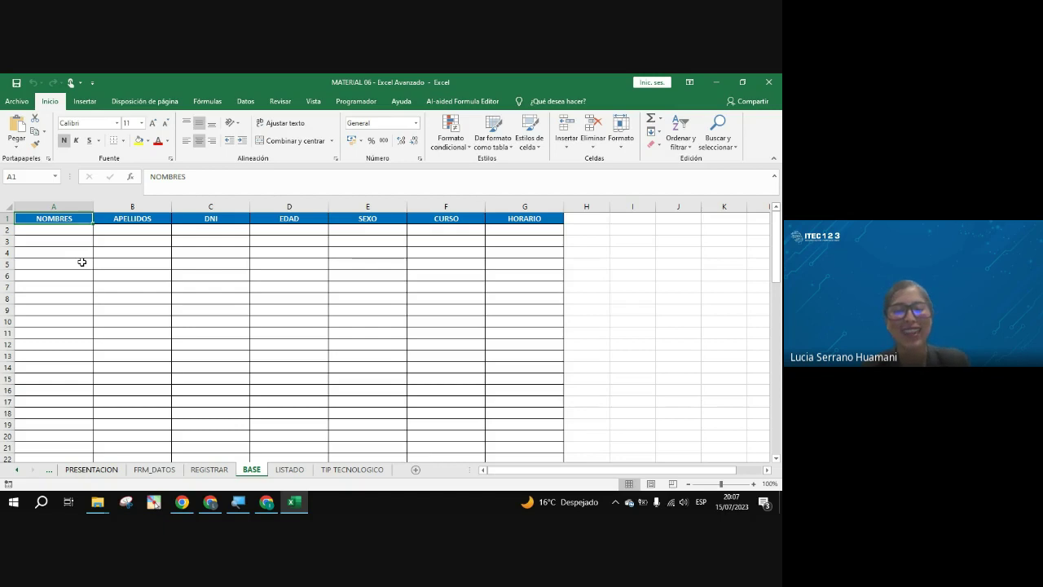
key("alt+Tab")
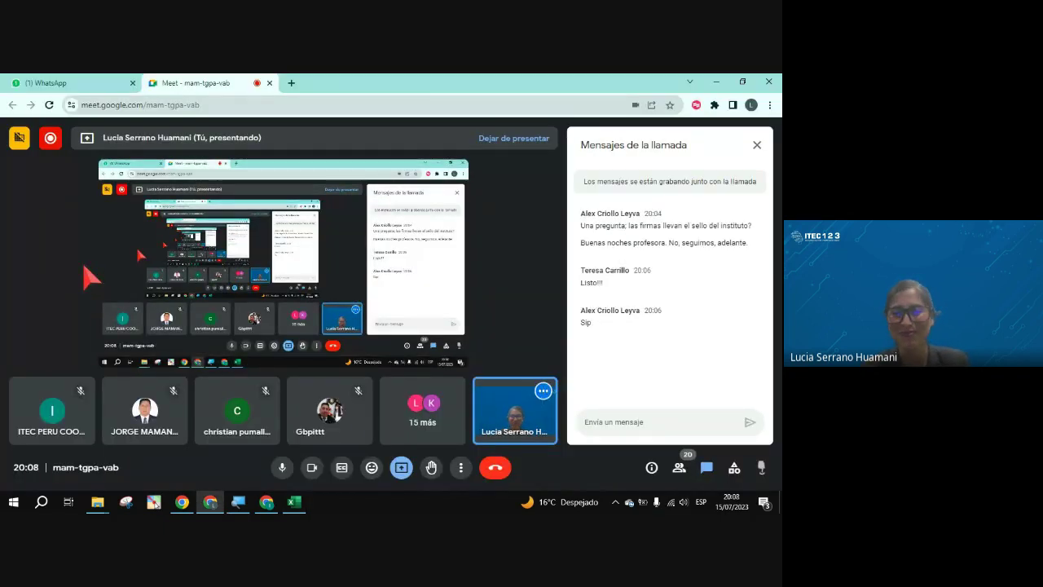
key("alt+Tab")
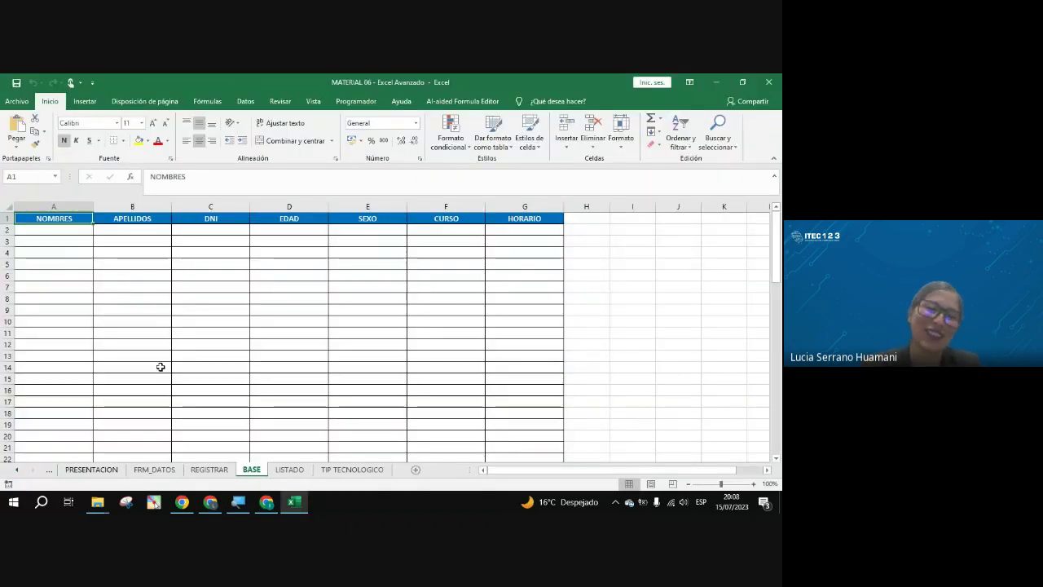
left_click(224, 471)
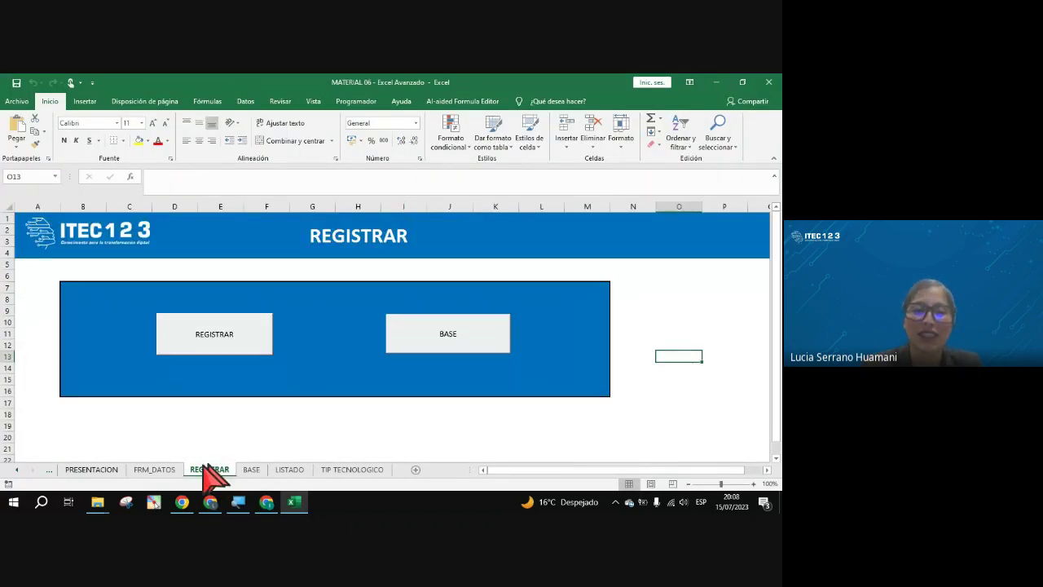
left_click(155, 470)
scroll(216, 394, "up", 2)
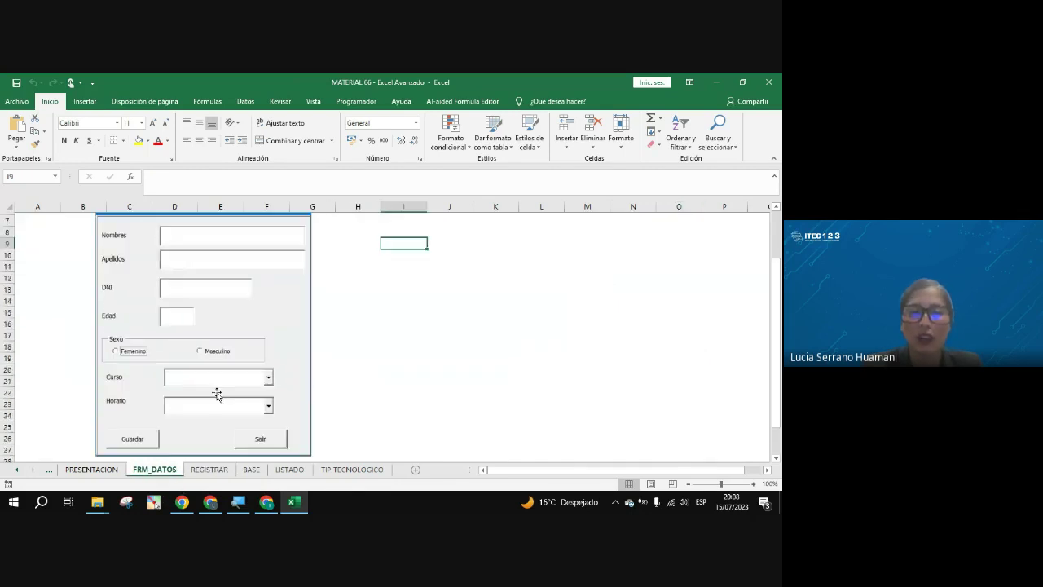
scroll(188, 375, "up", 1)
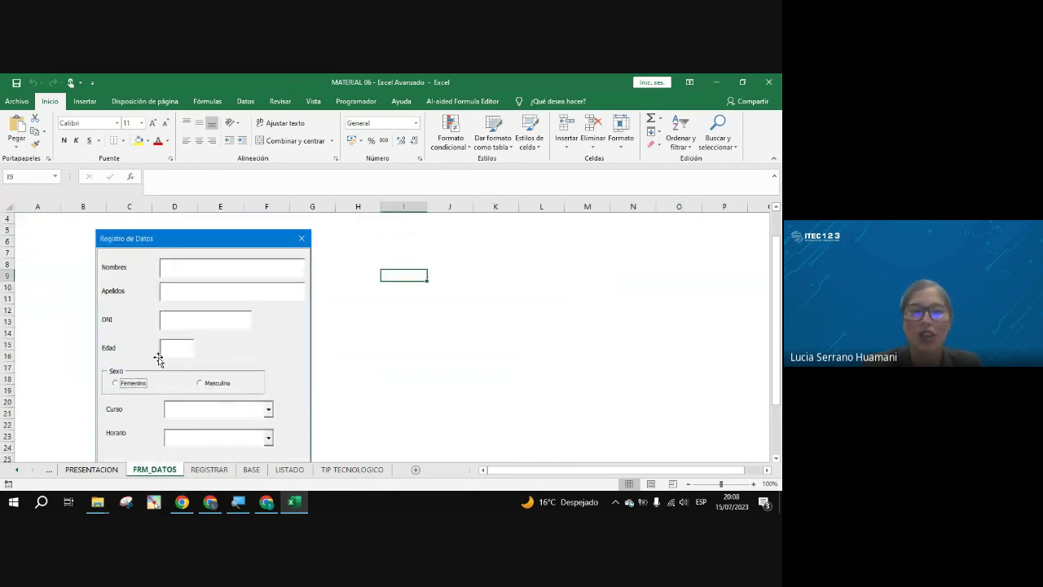
left_click(176, 273)
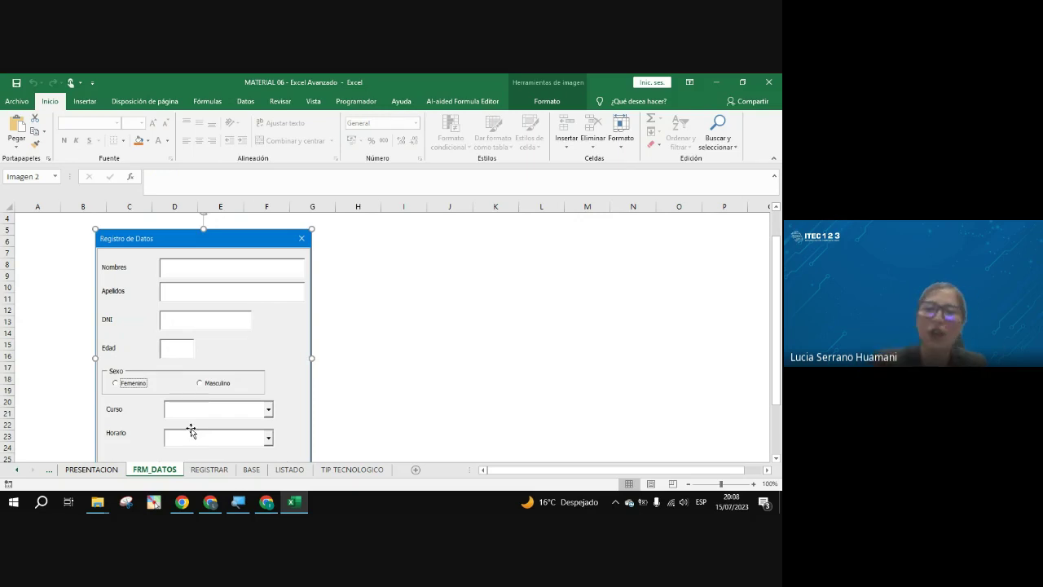
left_click(252, 470)
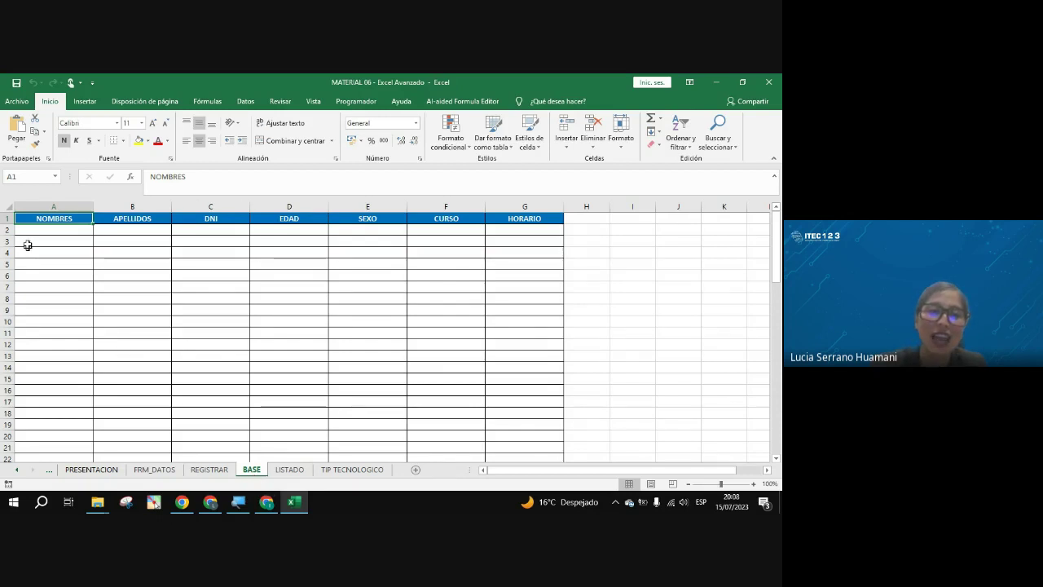
left_click(18, 231)
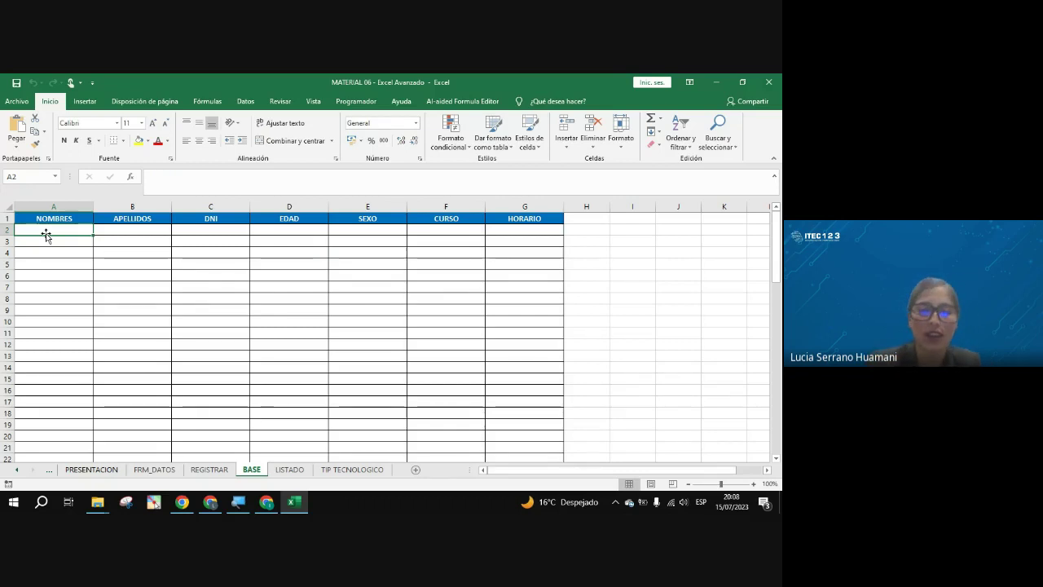
Enter 'lucia' in A2 of BASE, then compare against the FRM_DATOS and REGISTRAR sheets.
type("luc")
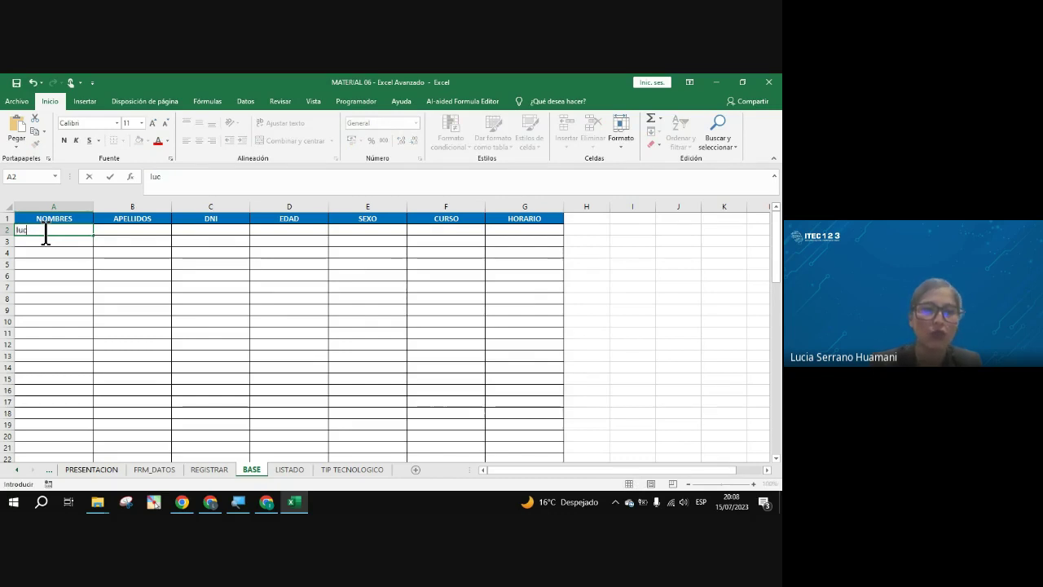
type("ia")
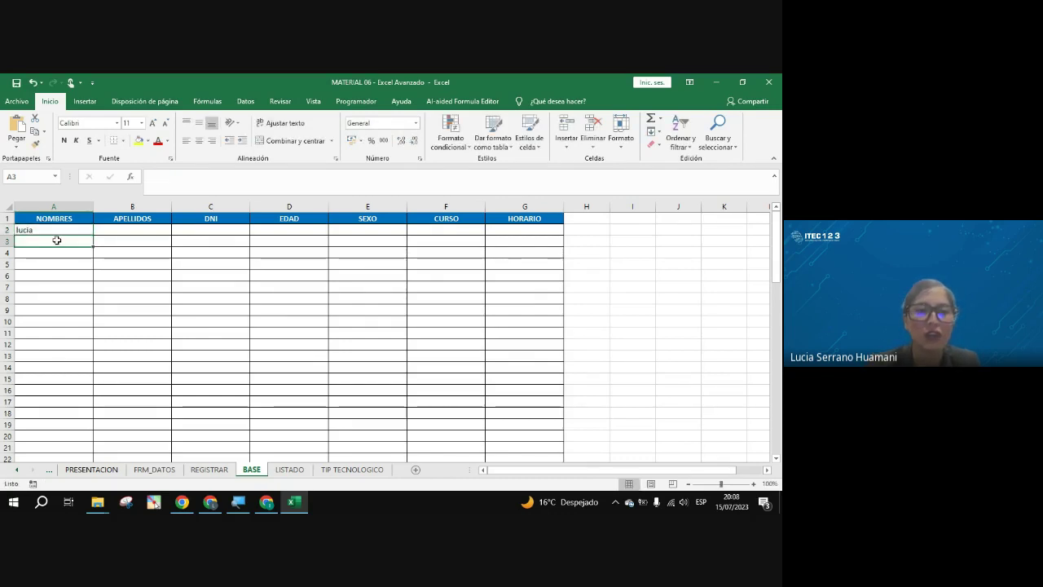
left_click(149, 472)
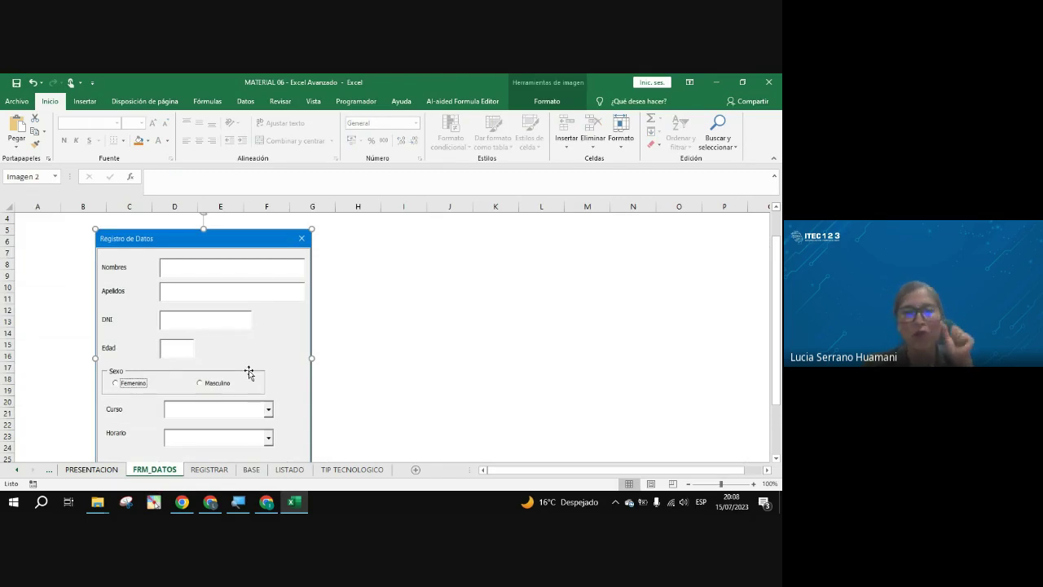
left_click(251, 469)
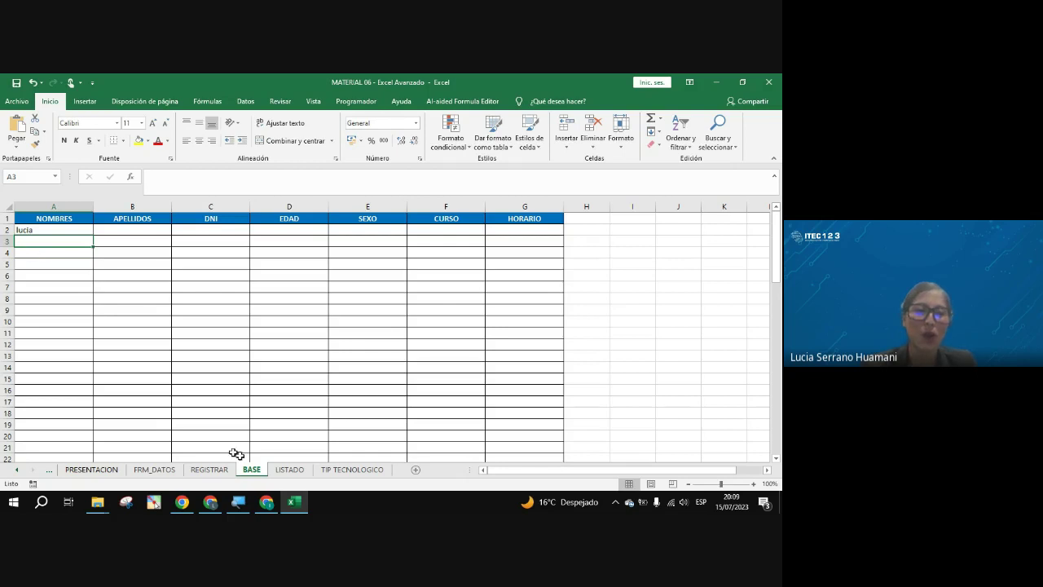
left_click(214, 471)
left_click(160, 471)
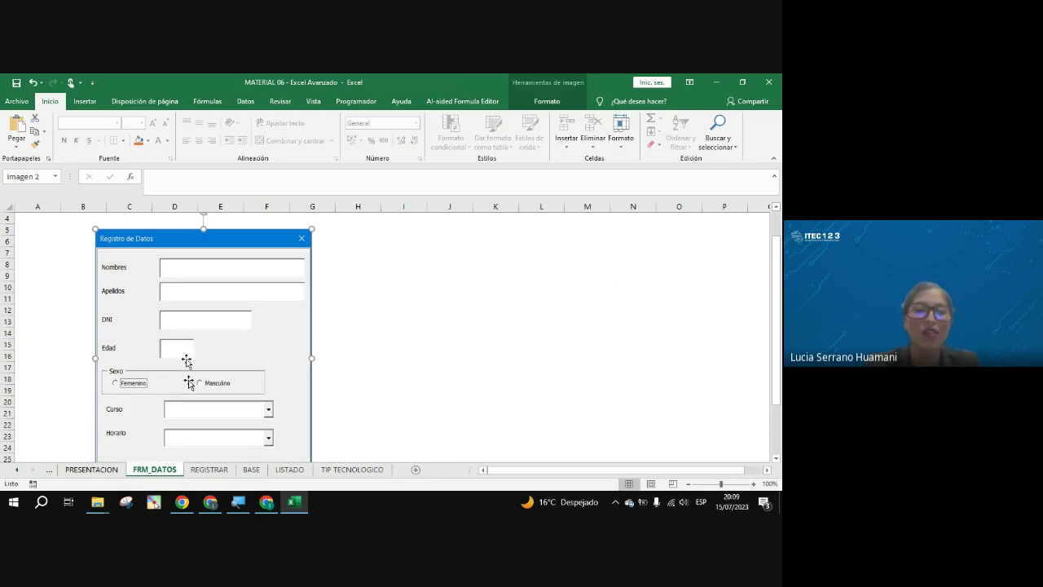
left_click(251, 470)
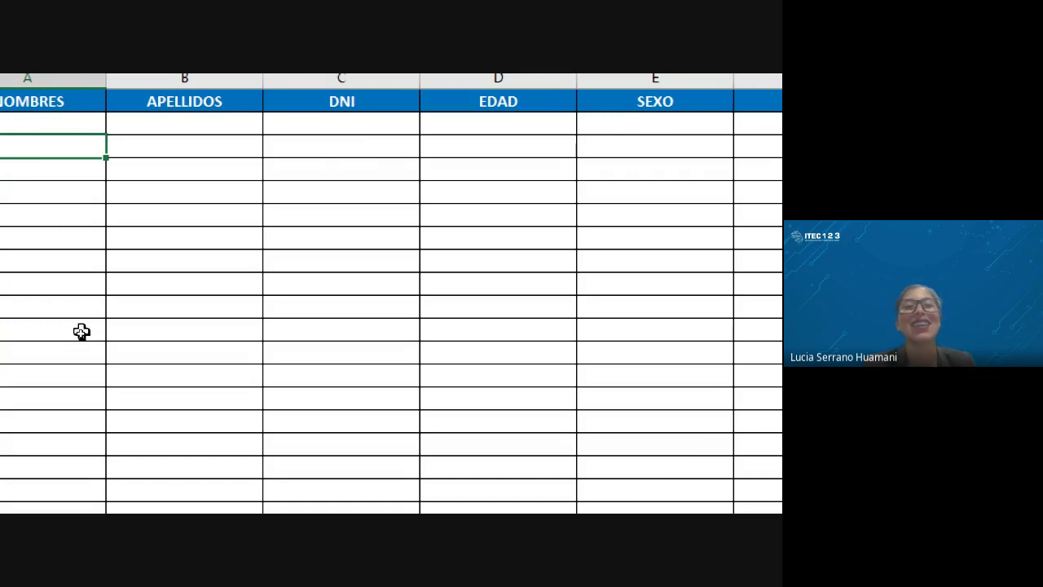
type("lucia")
Type 'luis' in A3 below lucia, then jump down from A1 to the last filled name.
left_click(110, 212)
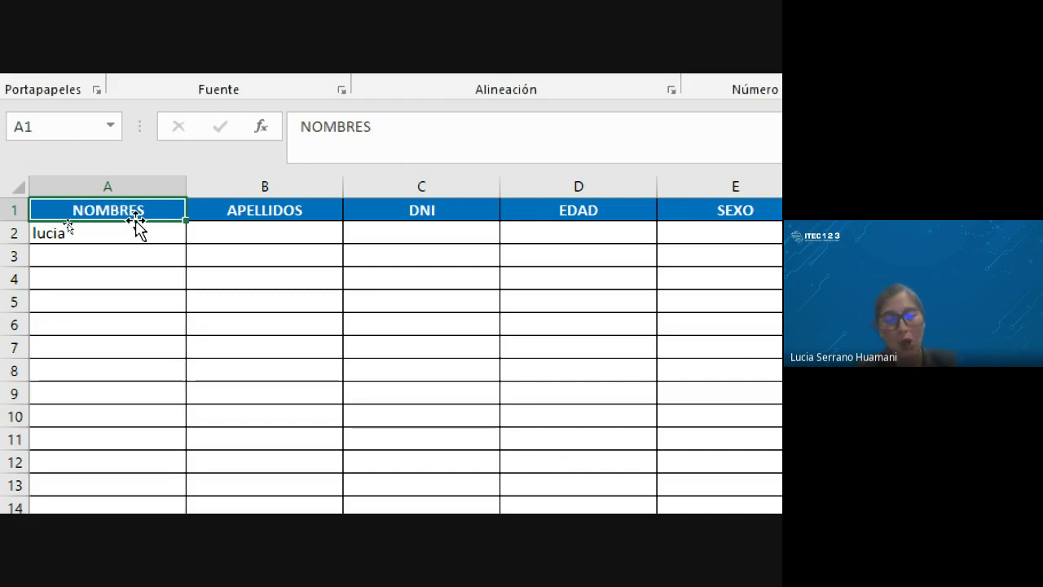
left_click(136, 226)
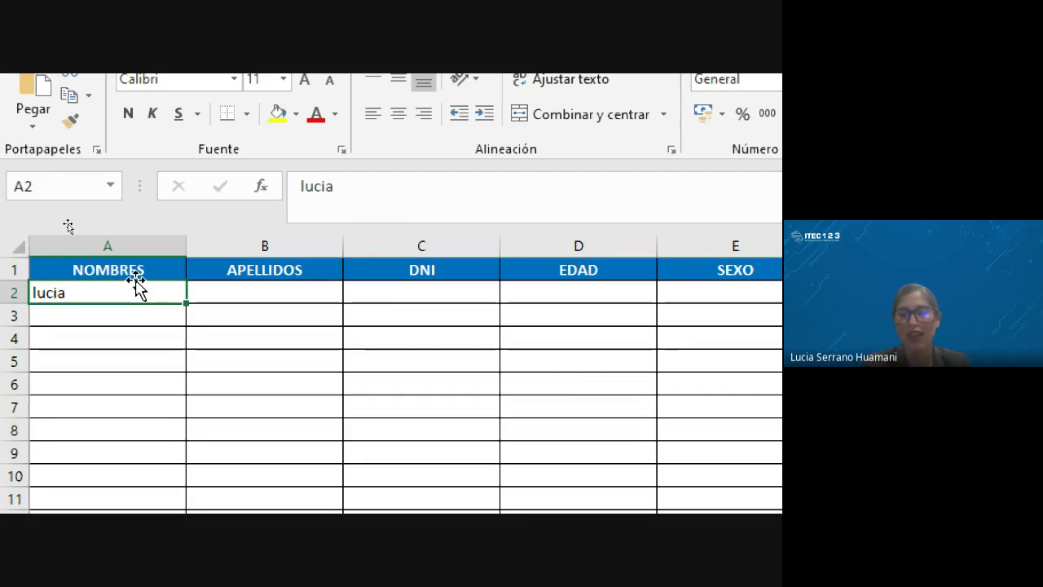
key("Return")
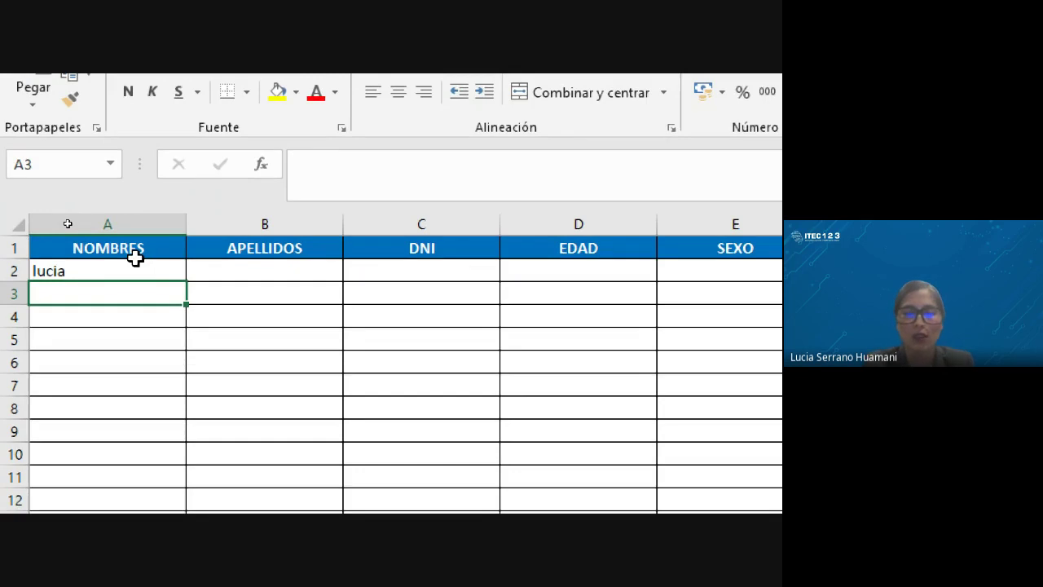
type("luis")
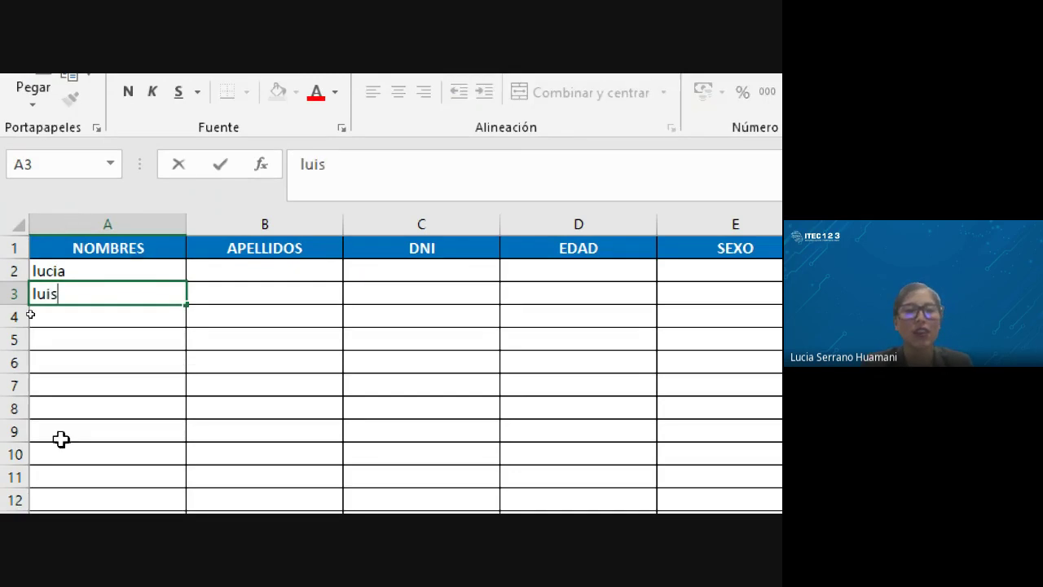
left_click(111, 251)
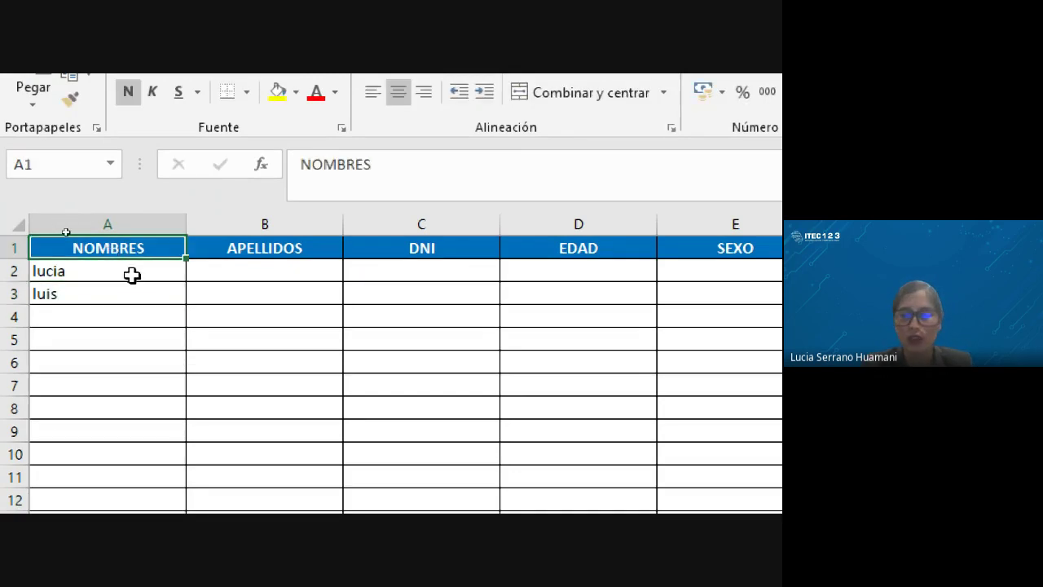
key("Down")
key("Down")
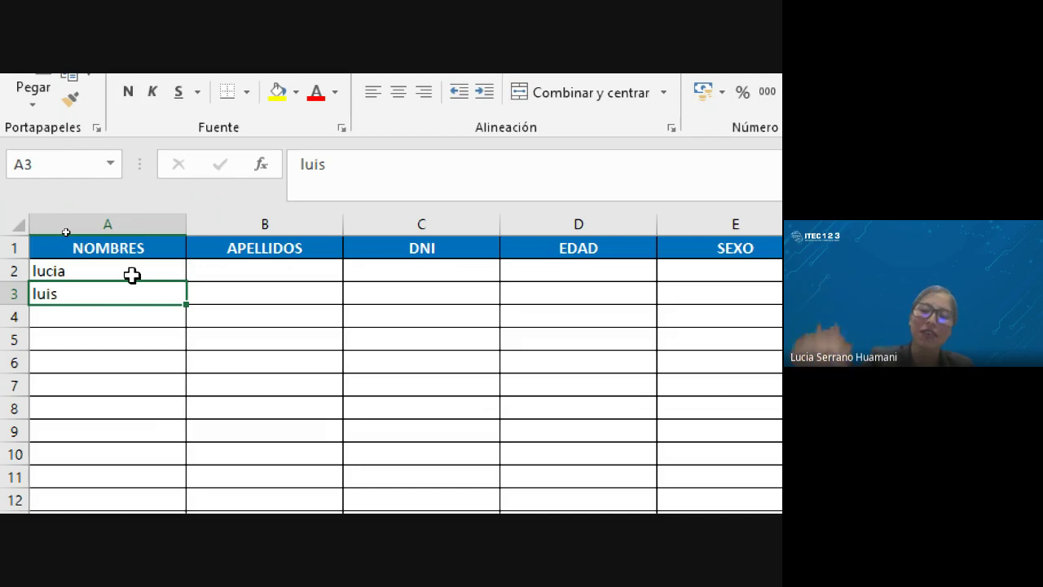
key("Return")
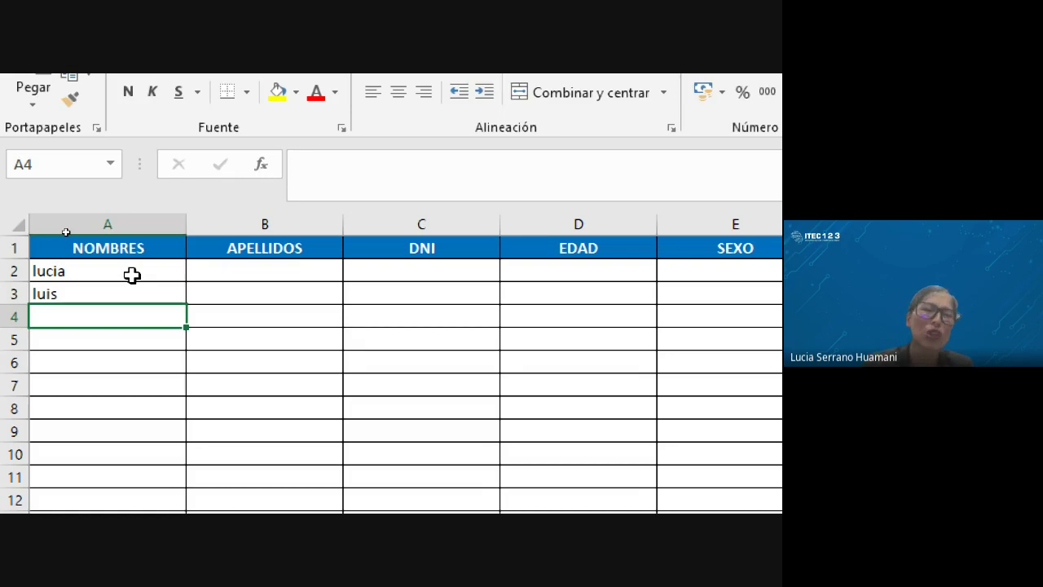
left_click(98, 245)
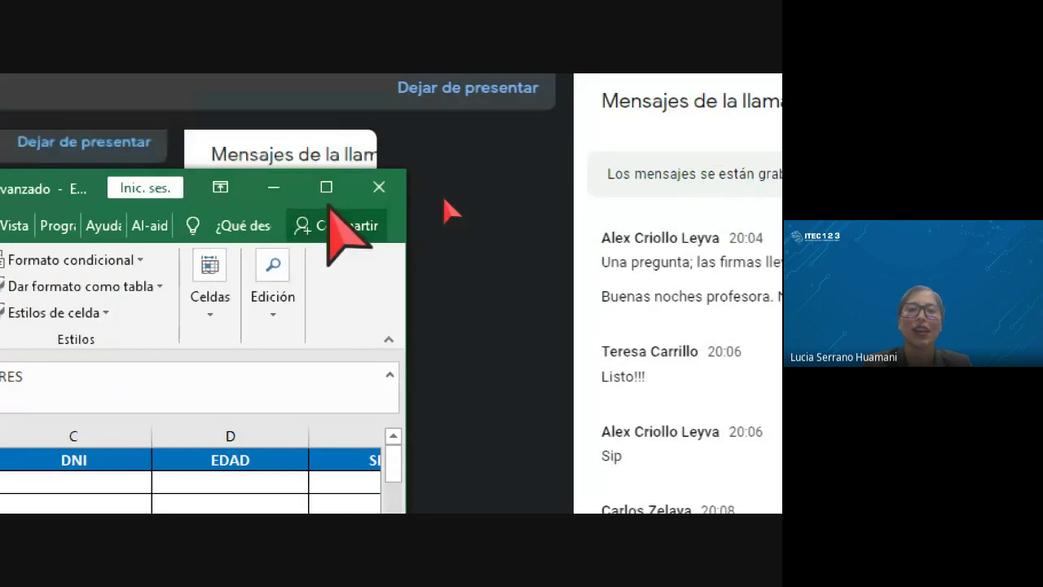
Step through A1, A2 and A3 to show luis as last filled row and A4 as first empty.
left_click(324, 184)
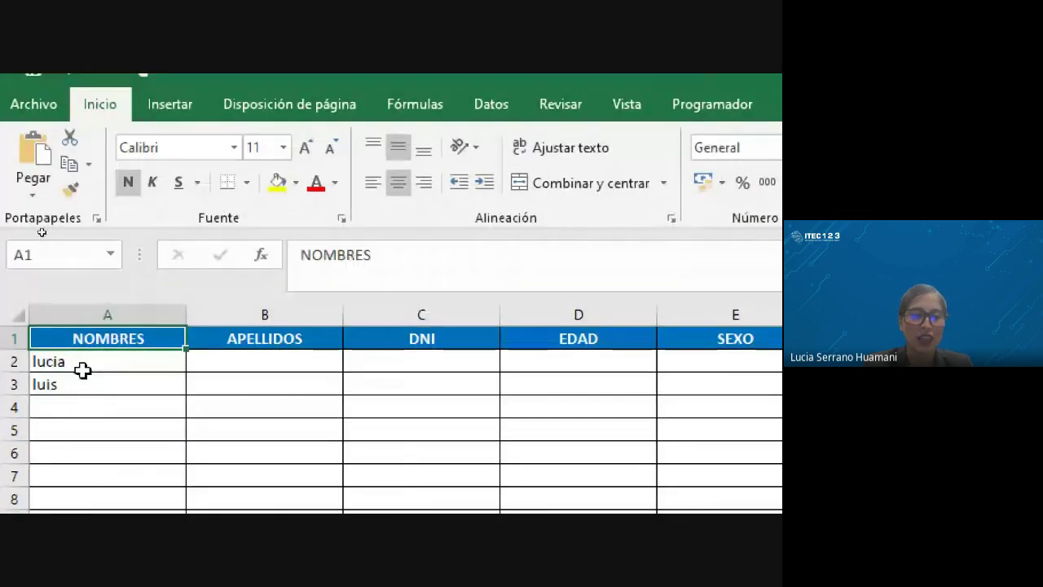
left_click(82, 363)
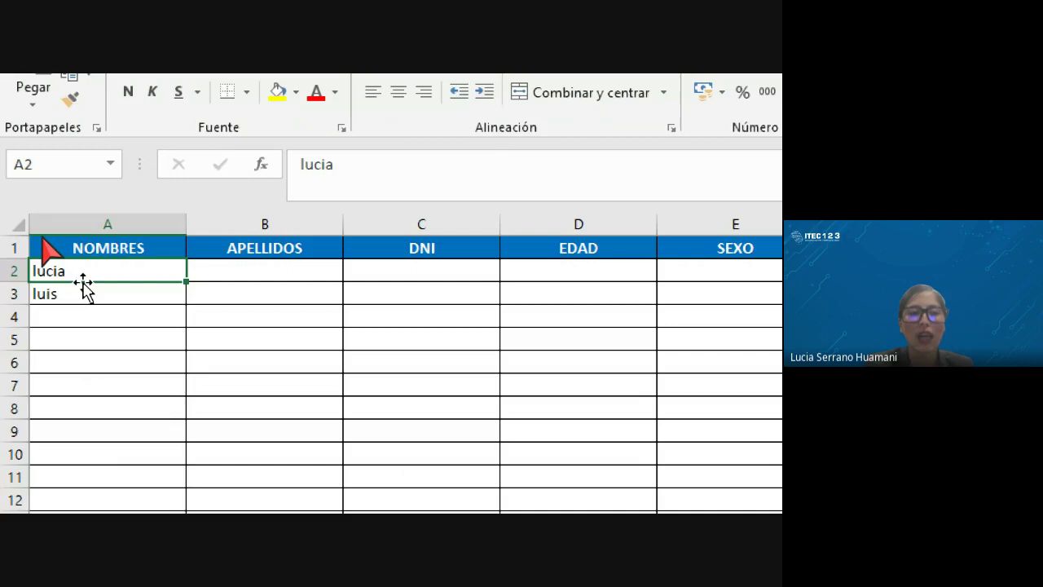
left_click(84, 293)
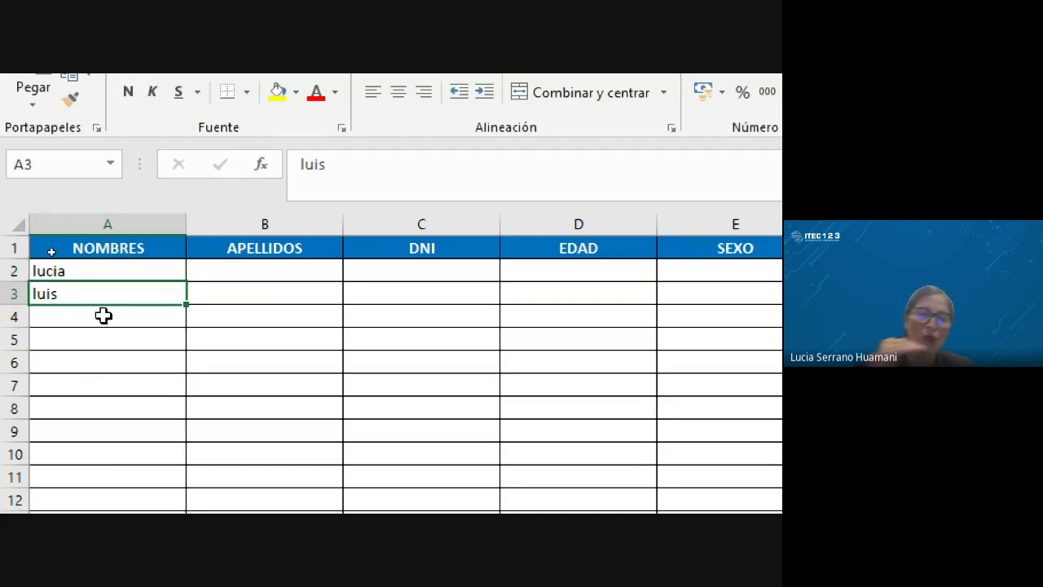
left_click(91, 271)
left_click(88, 292)
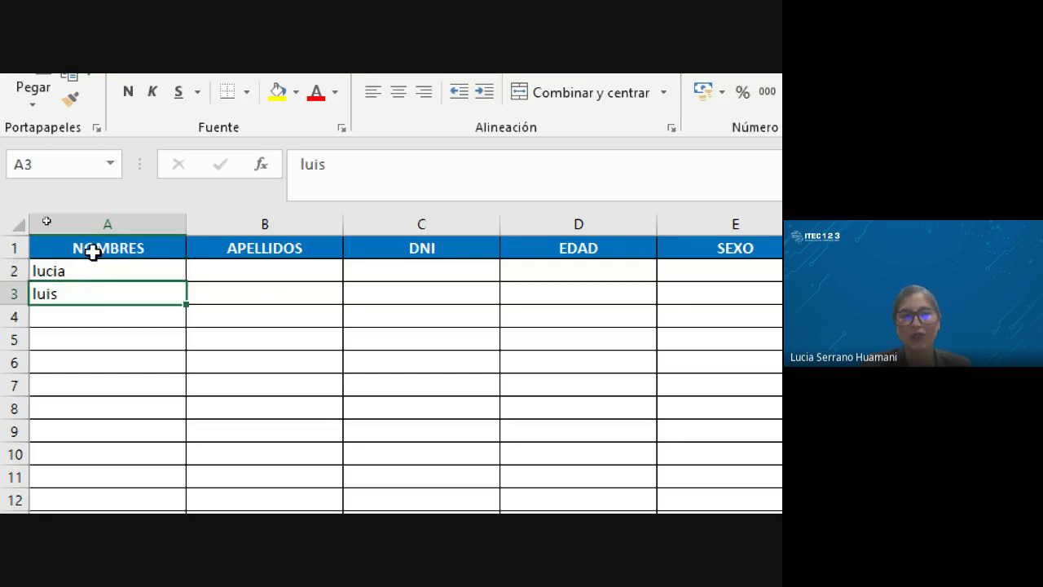
left_click(91, 249)
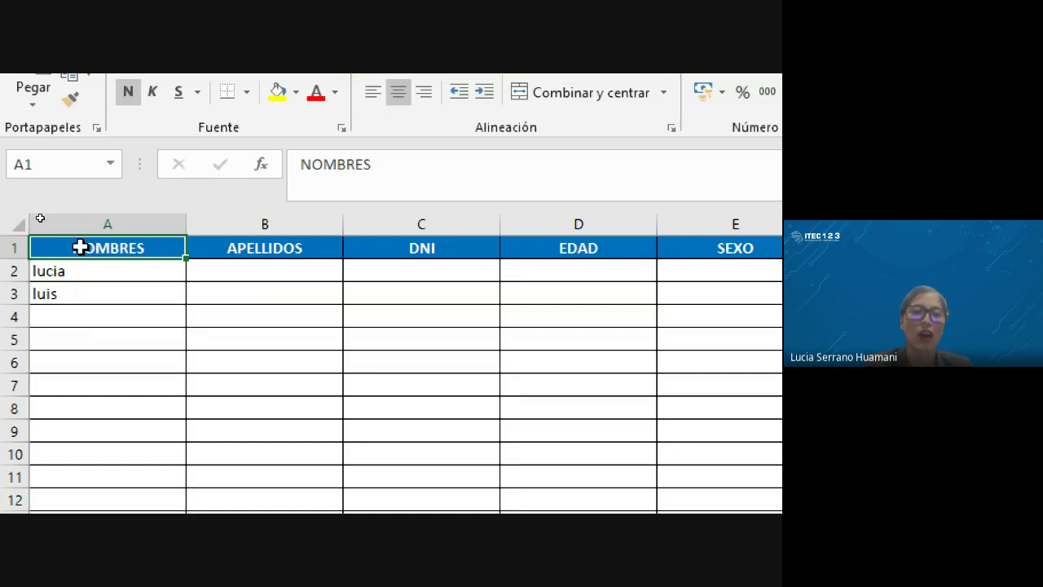
left_click(82, 297)
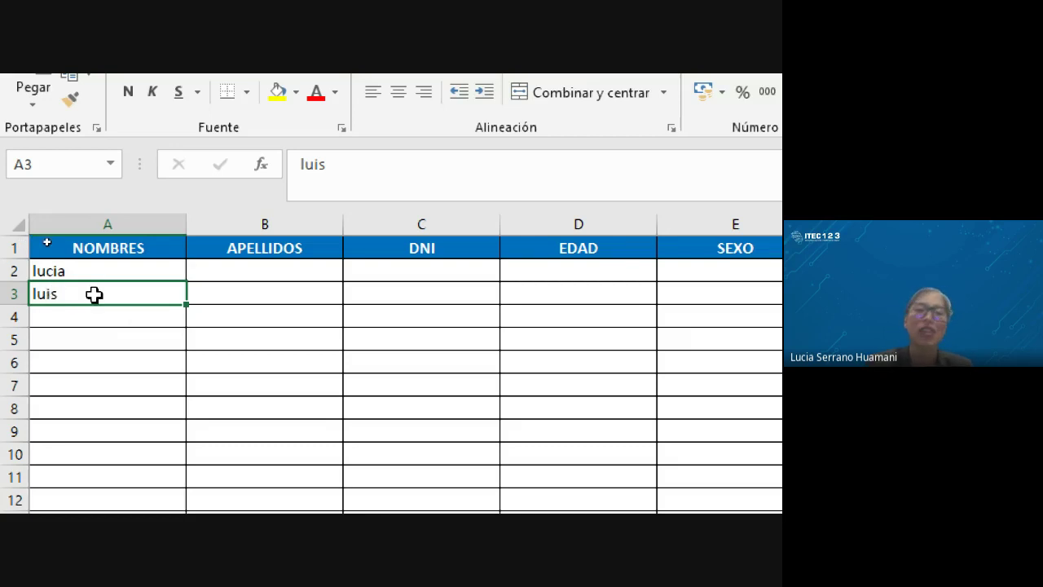
left_click(55, 316)
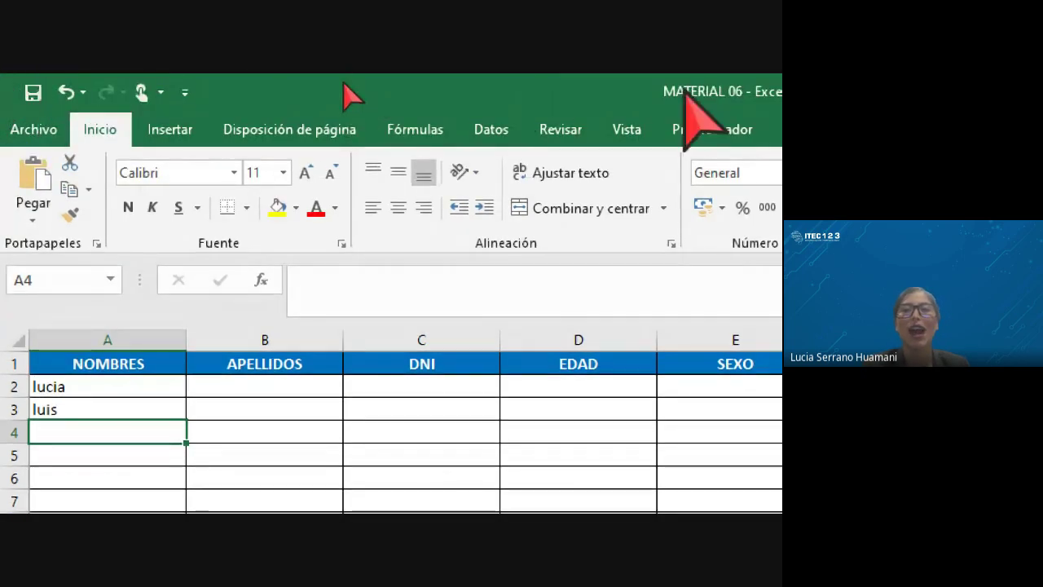
Open the VBA editor from the Programador tab and inspect the QueryClose procedure code.
left_click(708, 130)
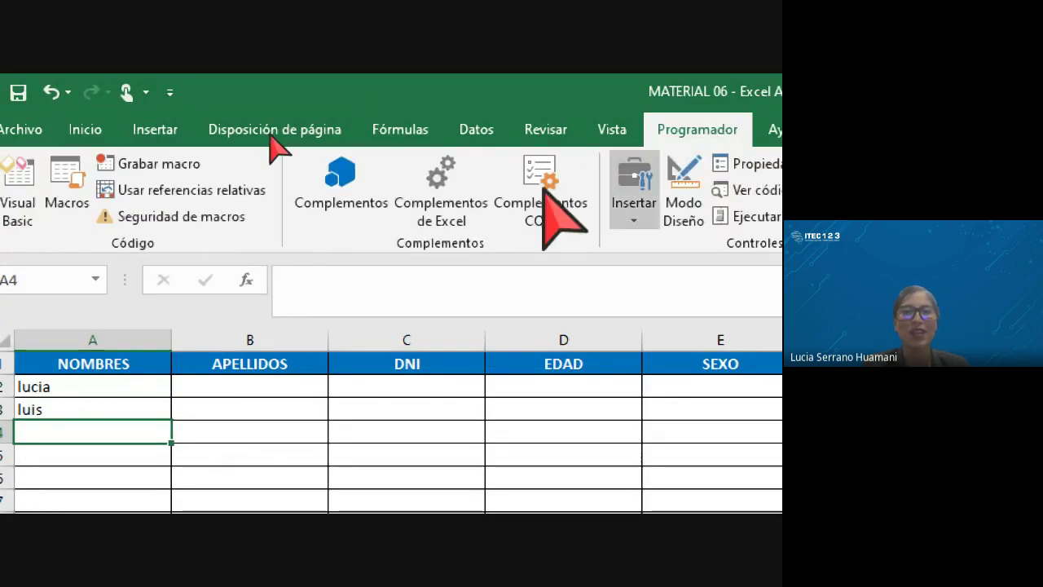
left_click(19, 155)
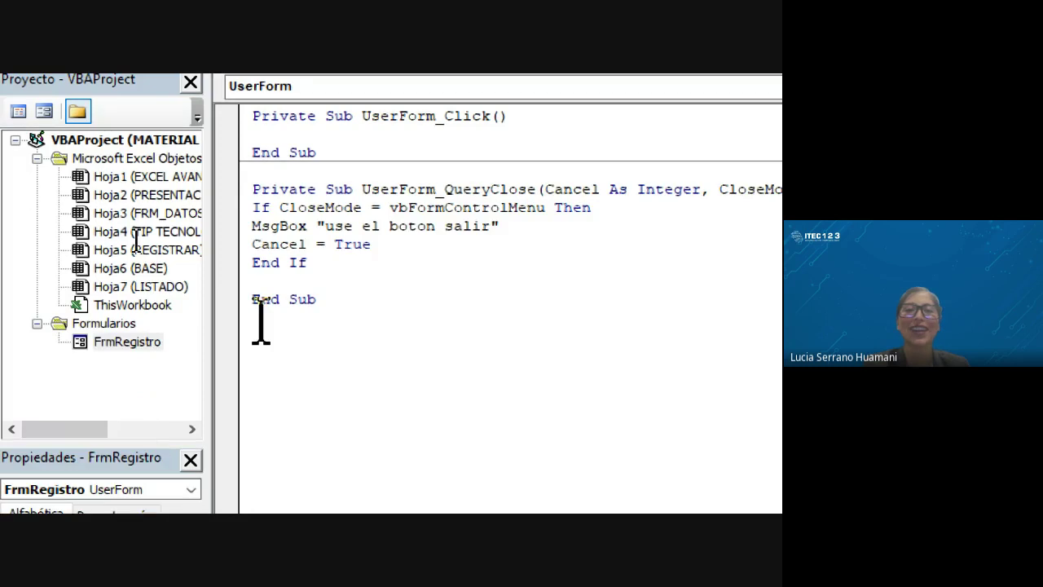
left_click(451, 280)
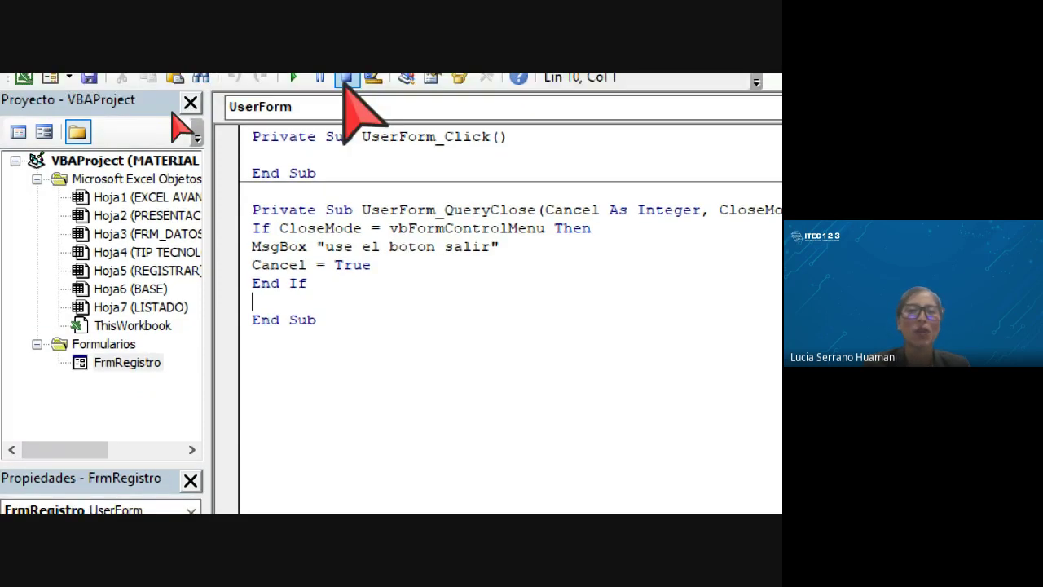
left_click_drag(331, 291, 249, 210)
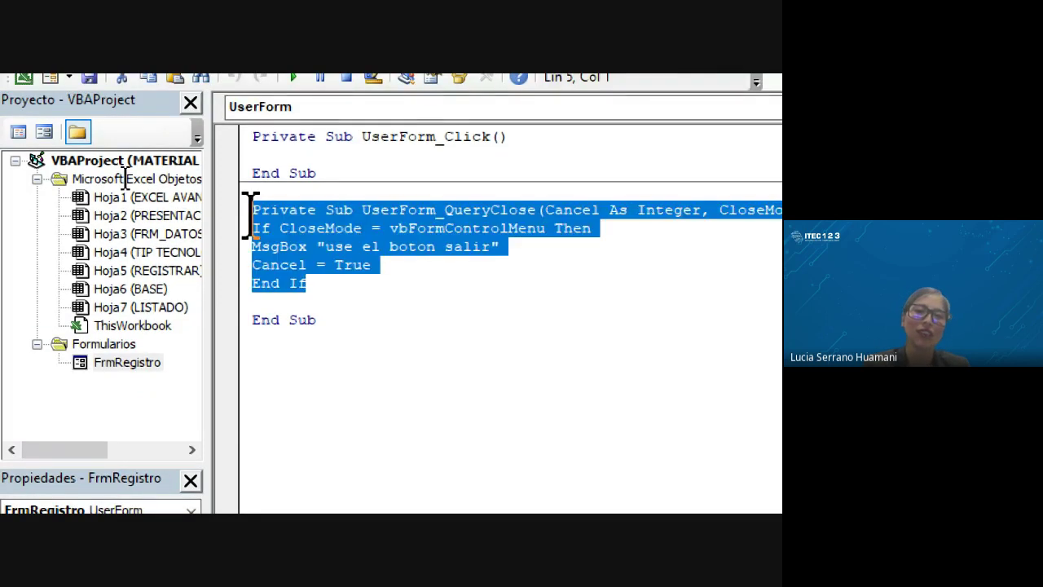
left_click(326, 301)
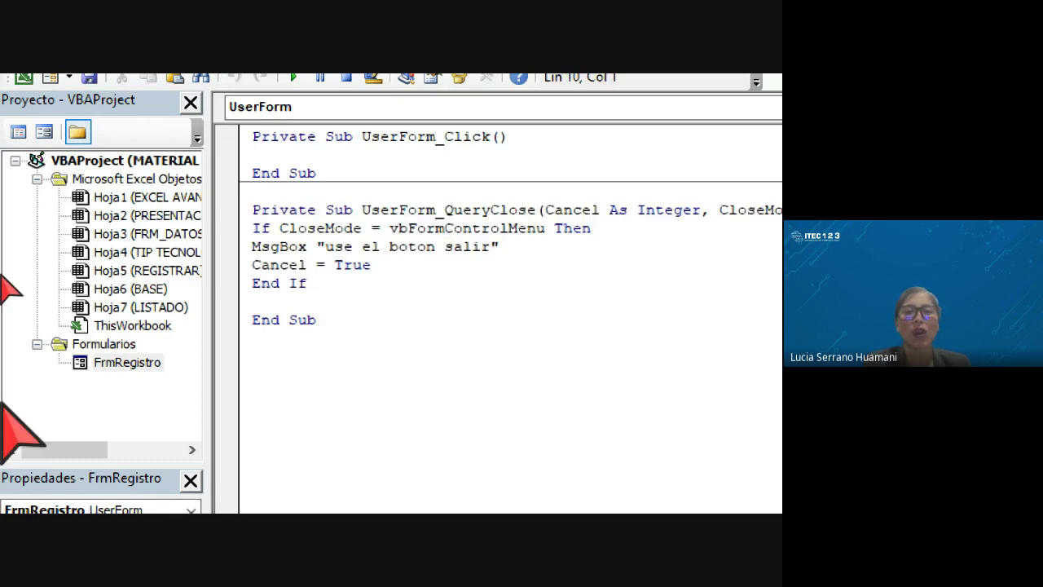
Open FrmRegistro in design view, move the Toolbox clear, and bring the Meet call forward.
left_click(127, 340)
double_click(126, 341)
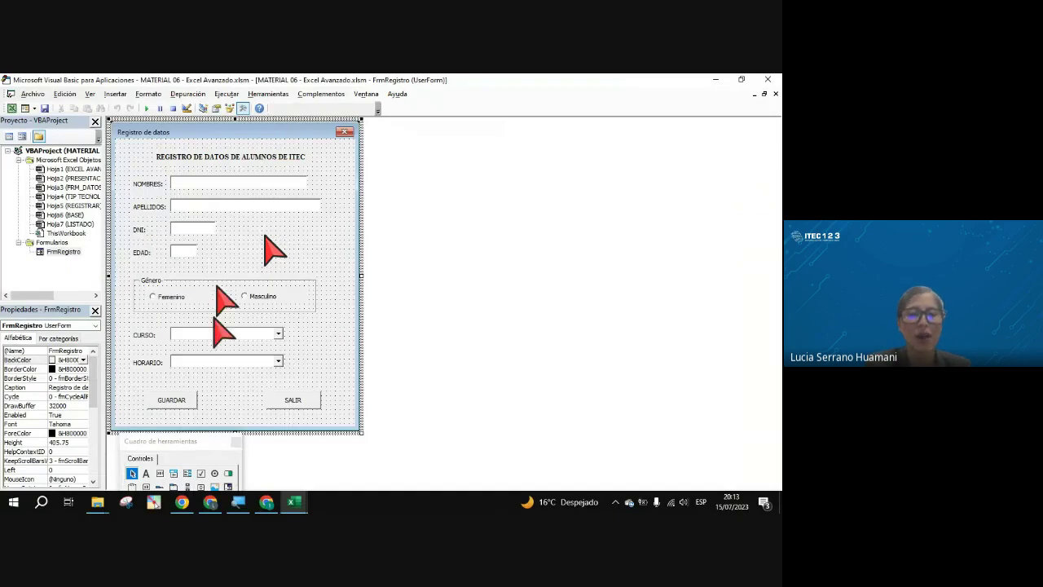
mouse_move(185, 440)
left_mouse_down()
mouse_move(434, 390)
mouse_move(458, 220)
left_mouse_up()
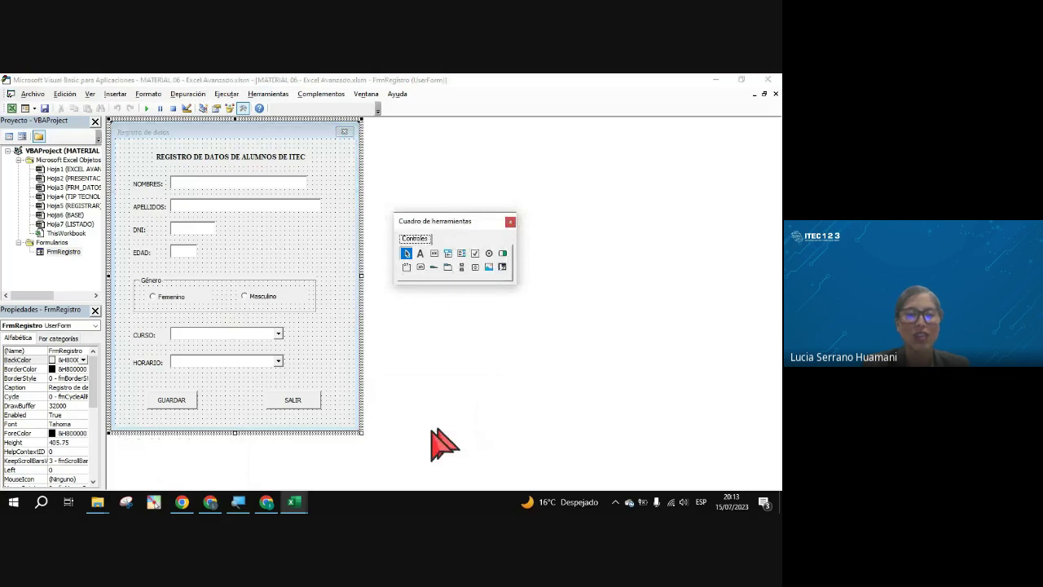
left_click(213, 503)
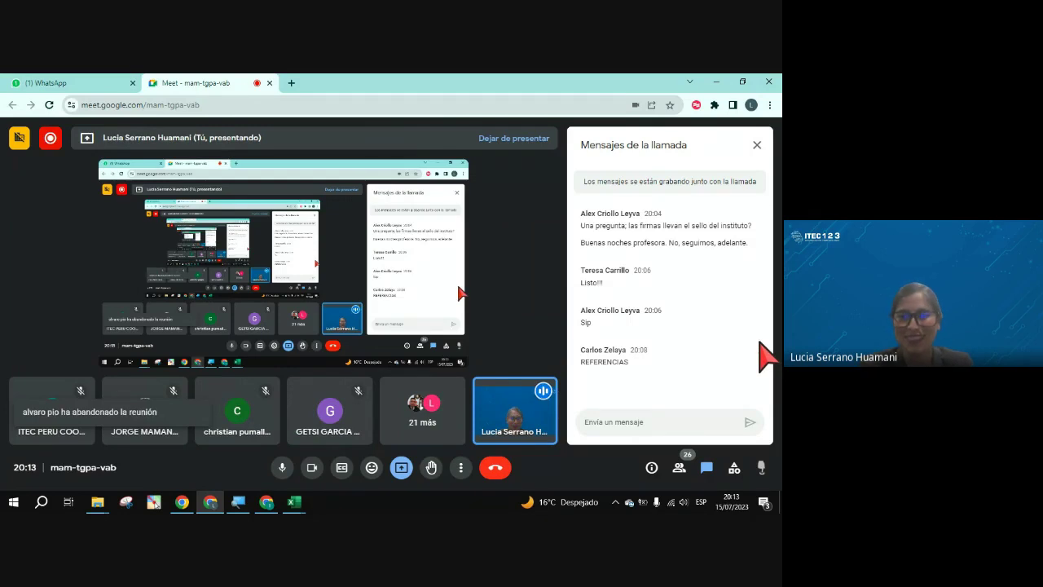
Return from the Meet window to the VBA editor showing the Registro de datos form.
key("alt+Tab")
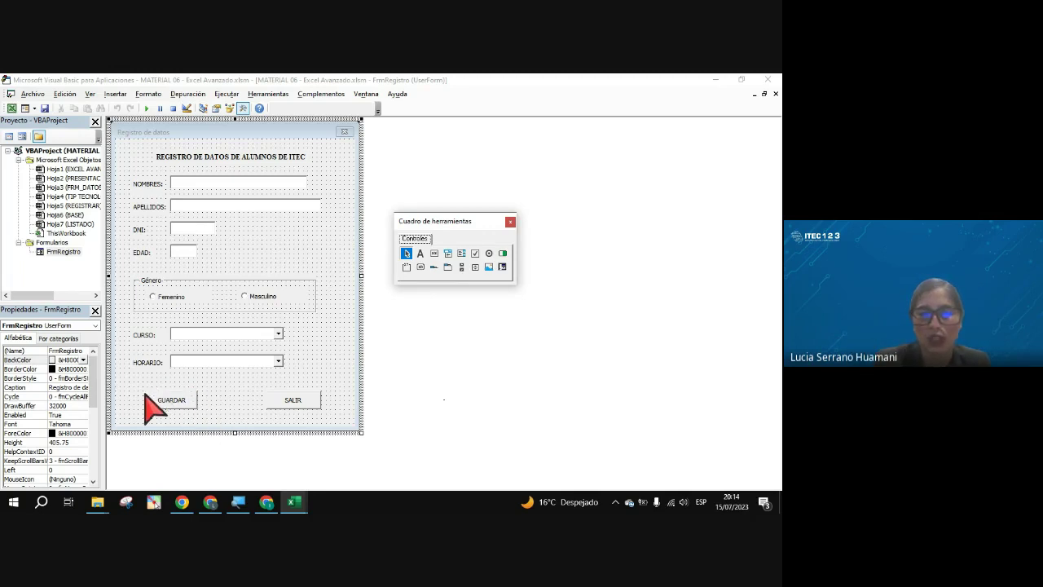
left_click(172, 404)
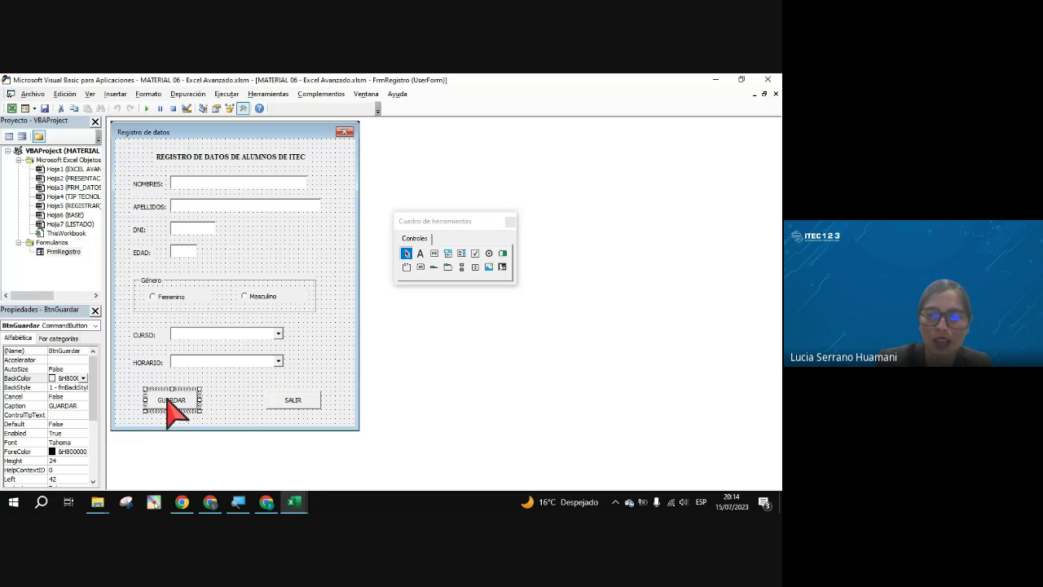
double_click(169, 405)
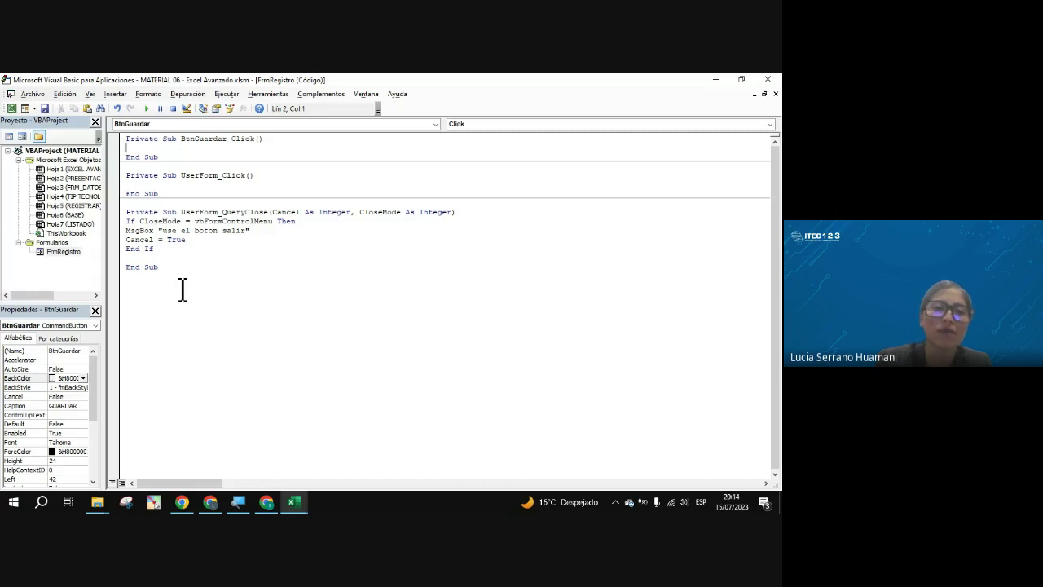
left_click_drag(175, 267, 126, 212)
key("Delete")
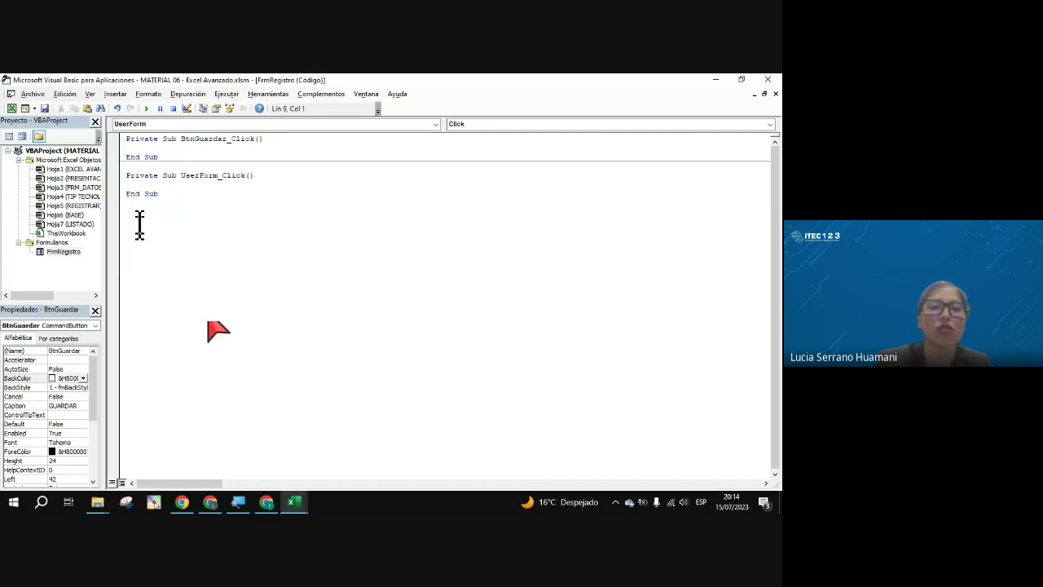
left_click_drag(140, 226, 127, 175)
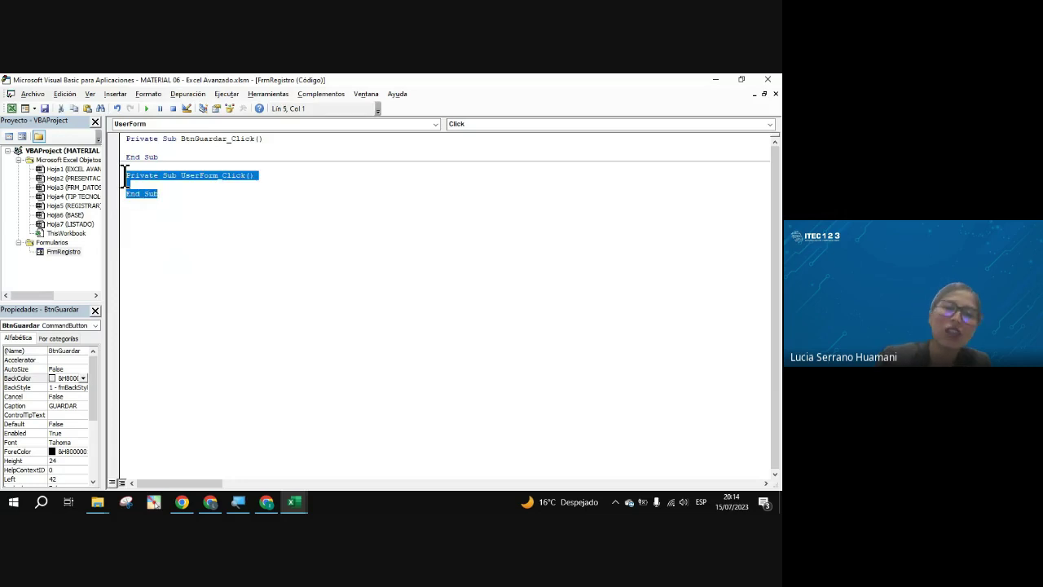
key("Delete")
left_click(133, 148)
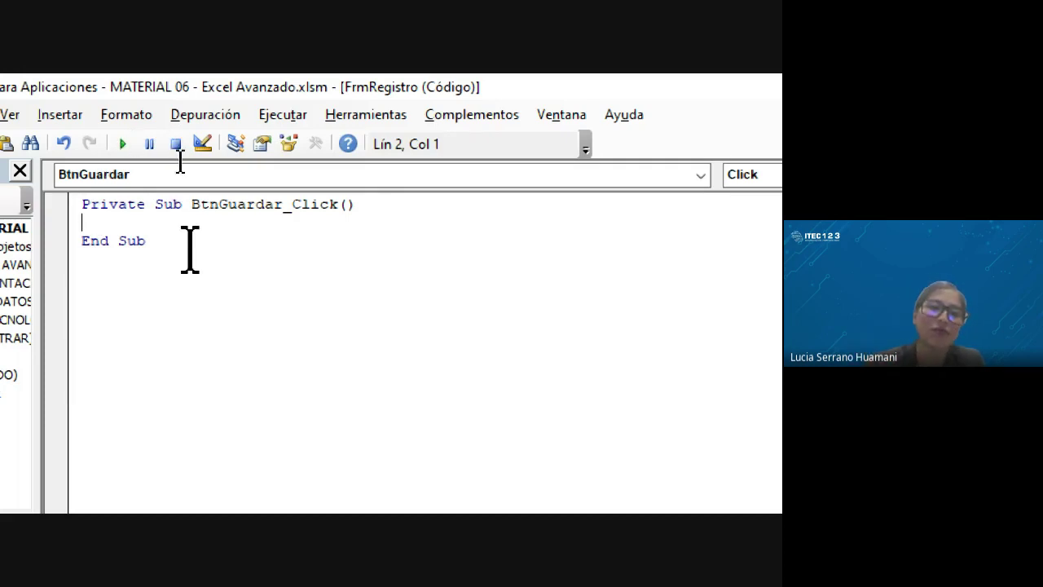
left_click_drag(192, 204, 352, 204)
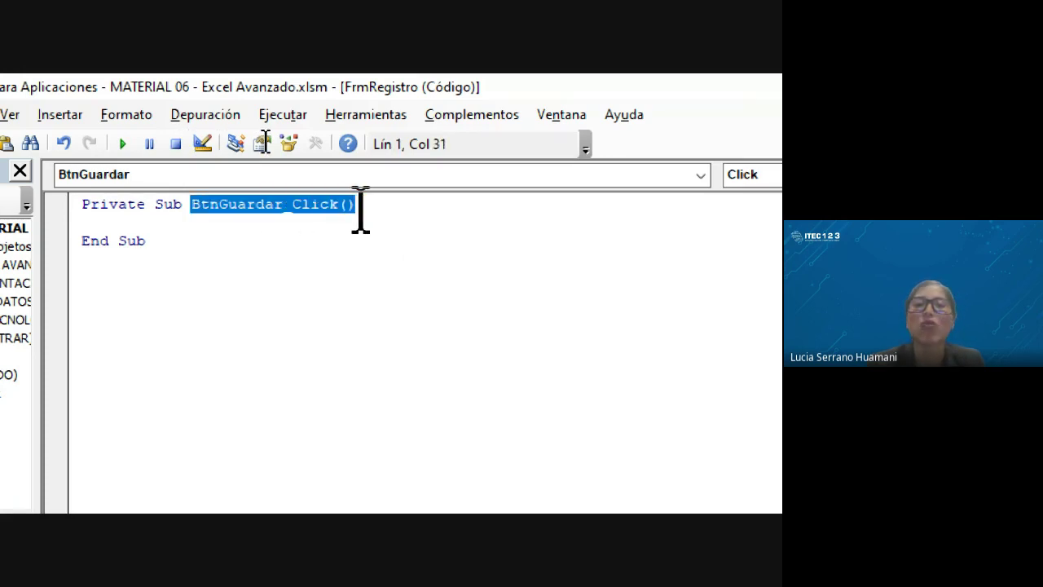
left_click(362, 212)
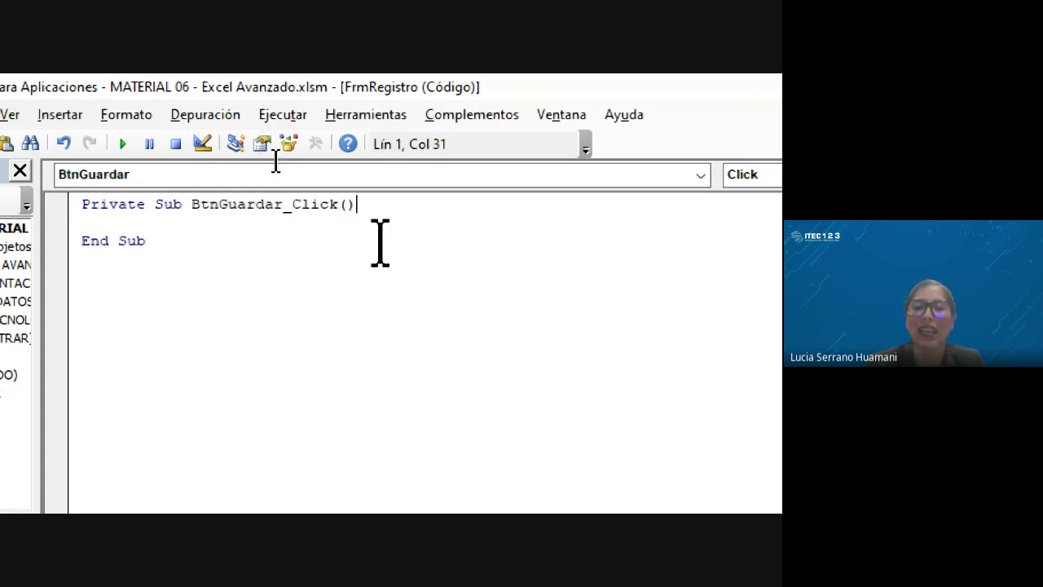
left_click(176, 218)
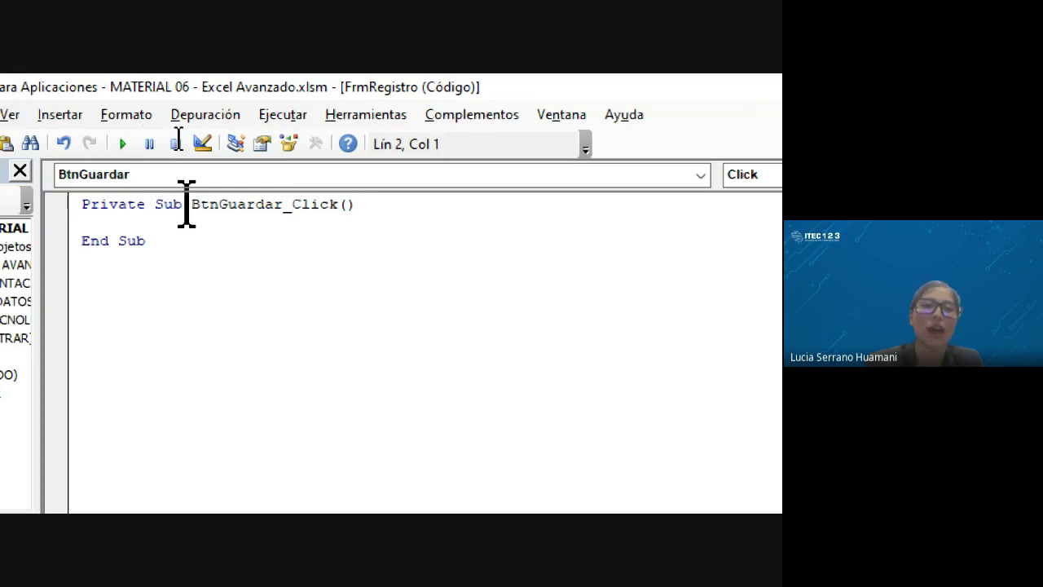
left_click_drag(189, 205, 285, 205)
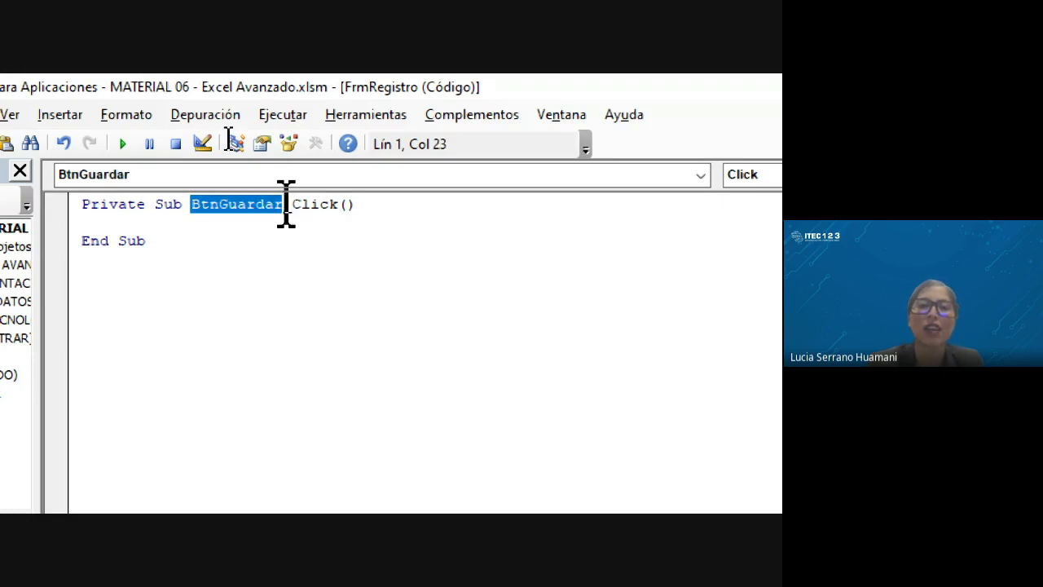
left_click(287, 205)
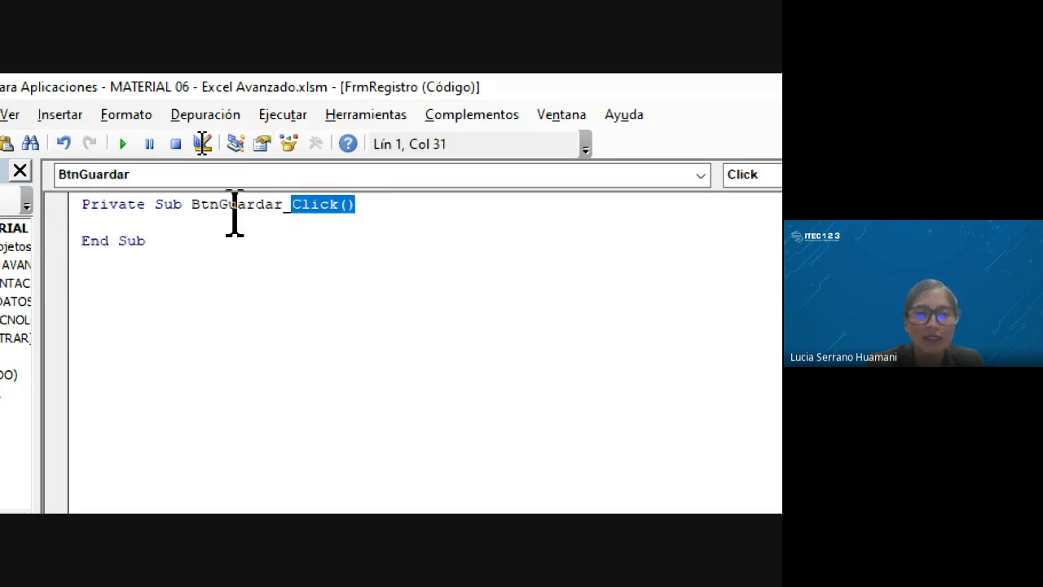
left_click(199, 221)
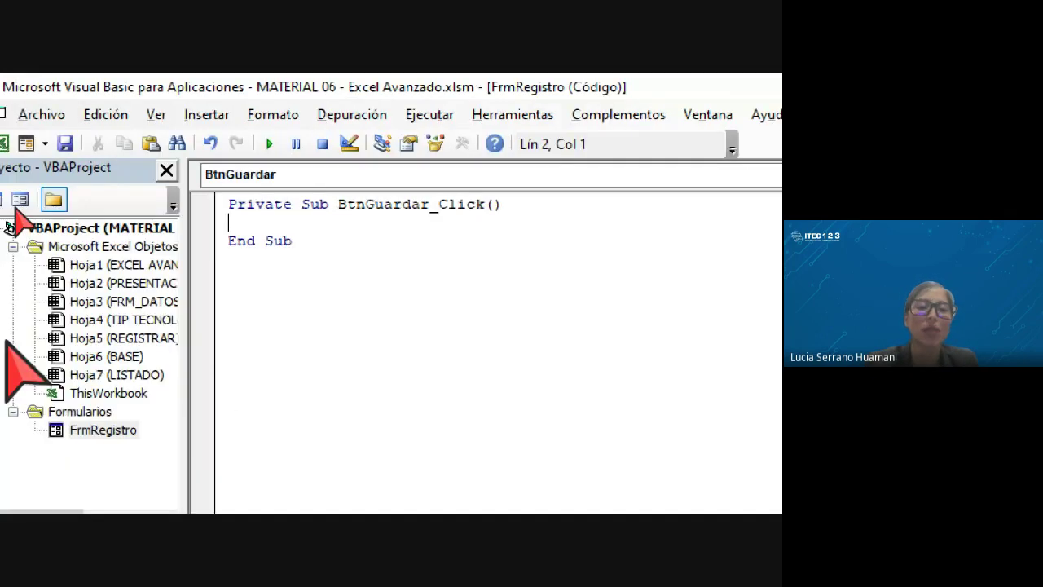
Open FrmRegistro's design and the GUARDAR button's click code, then return to Excel's BASE sheet.
left_click(118, 432)
double_click(127, 418)
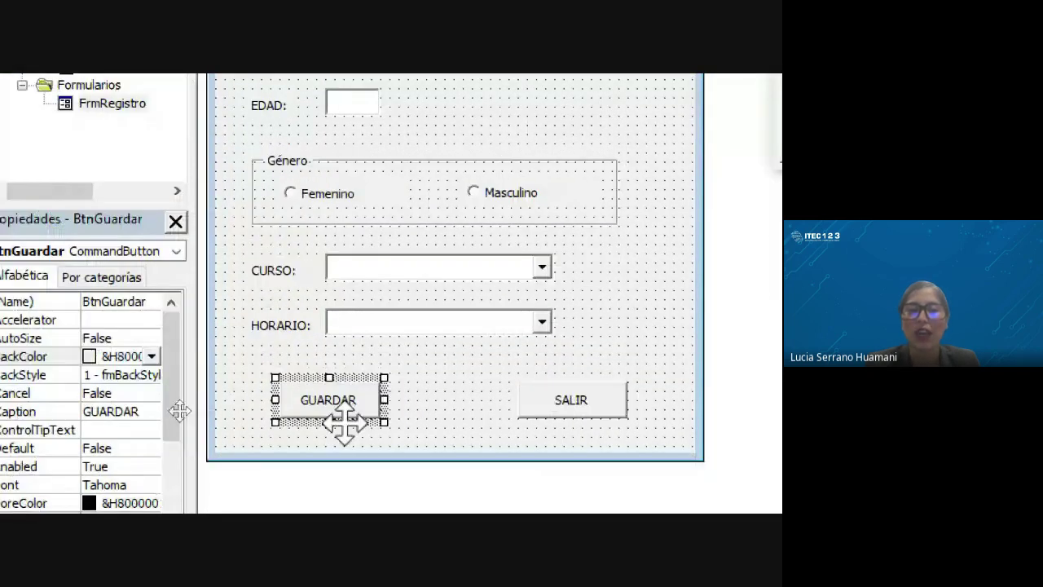
double_click(345, 412)
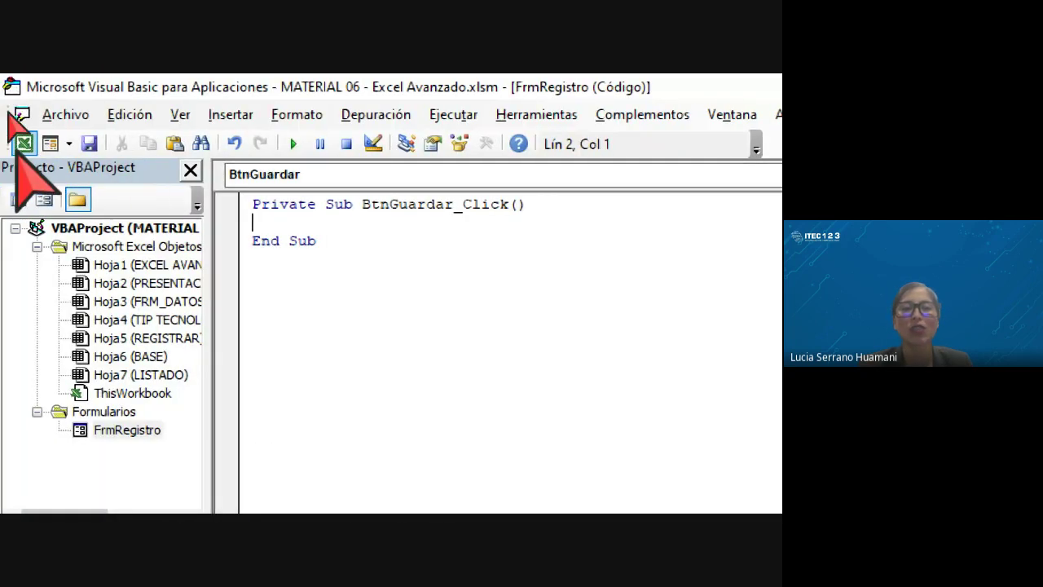
left_click(22, 144)
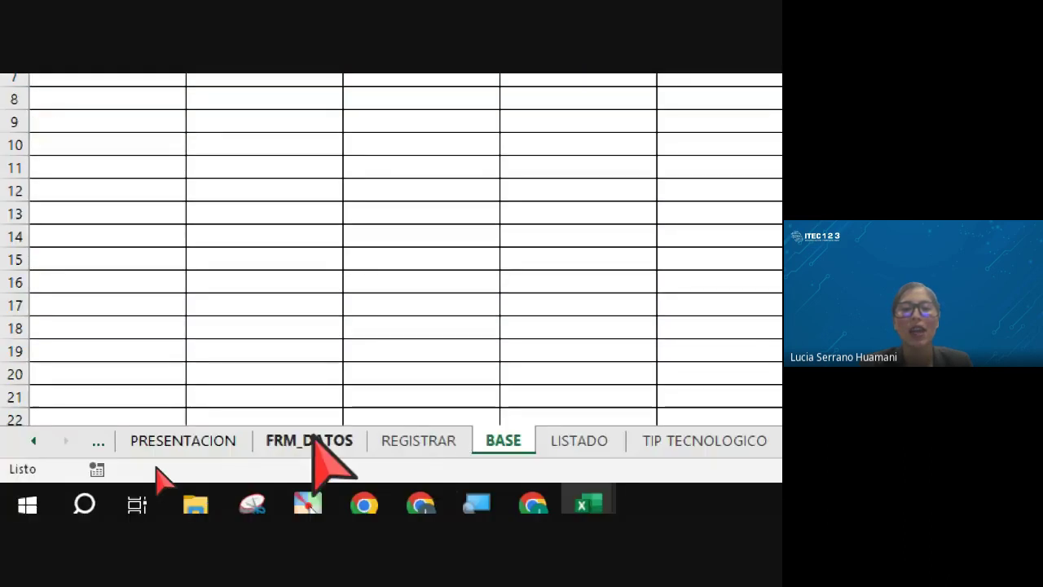
Compare FRM_DATOS with BASE, select A1 and A3, then reopen the VBA editor at BtnGuardar_Click.
left_click(314, 444)
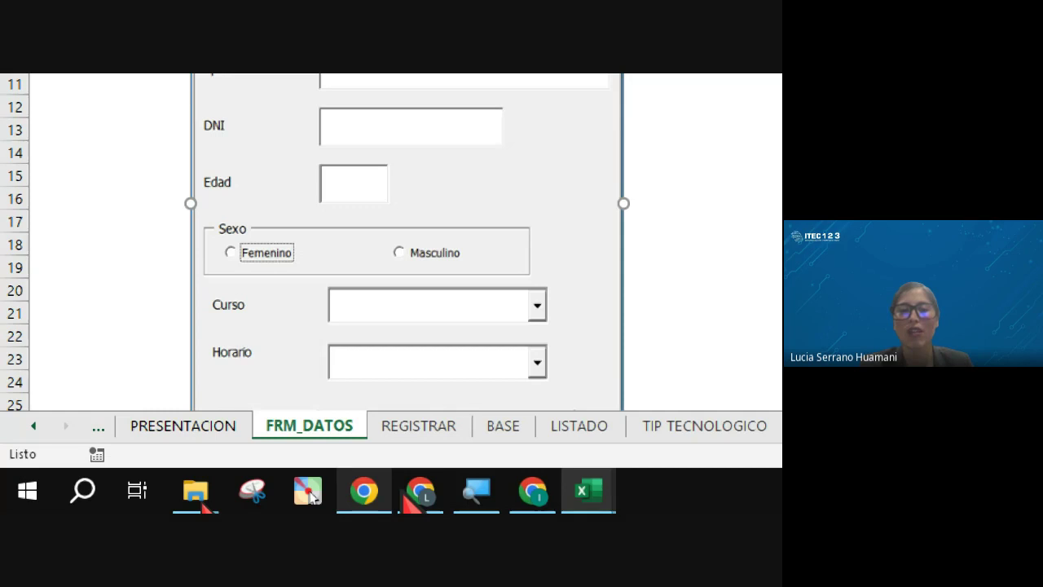
left_click(499, 428)
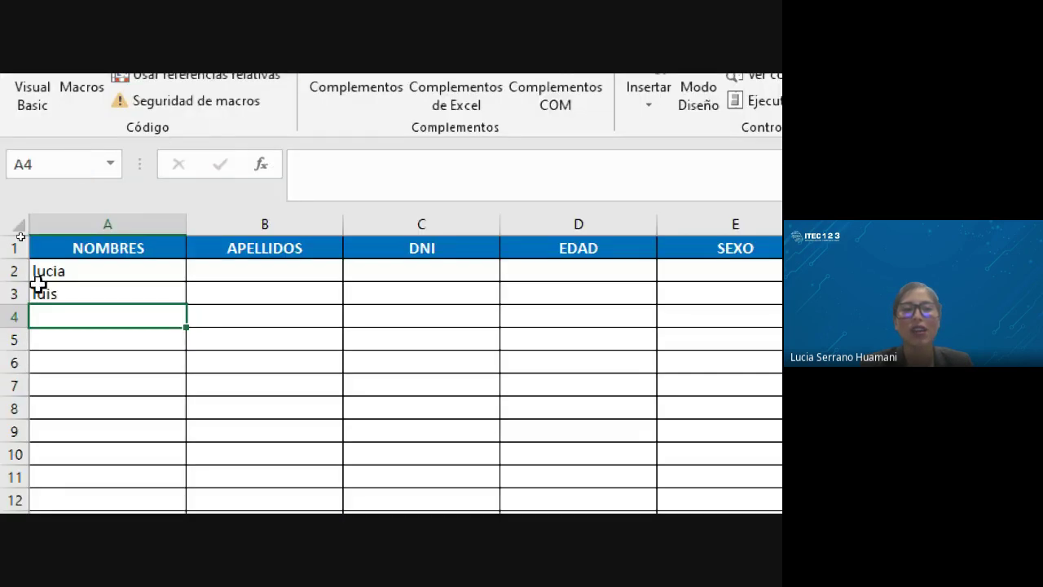
left_click(71, 254)
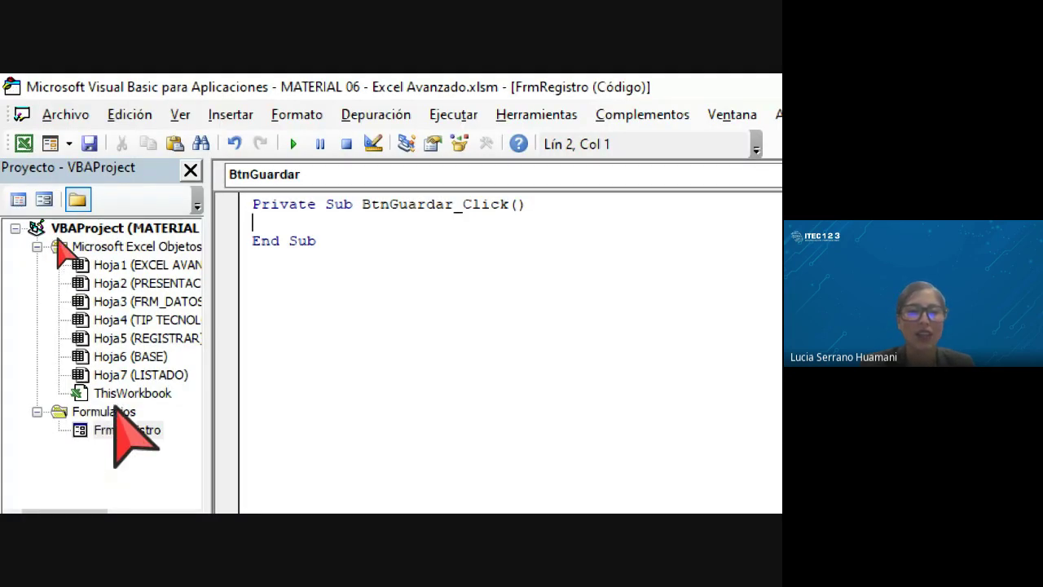
left_click_drag(205, 367, 277, 371)
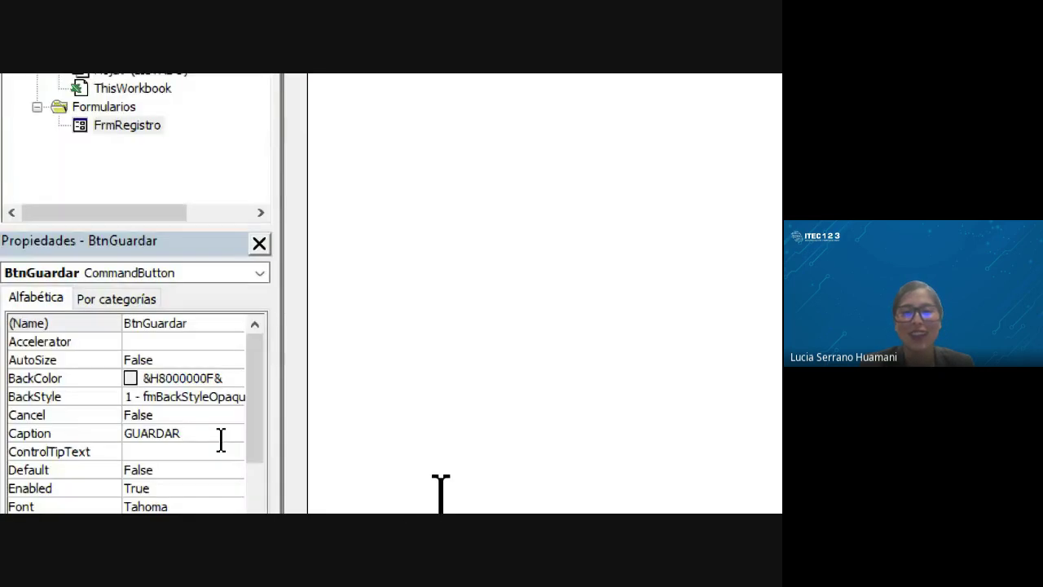
left_click(19, 140)
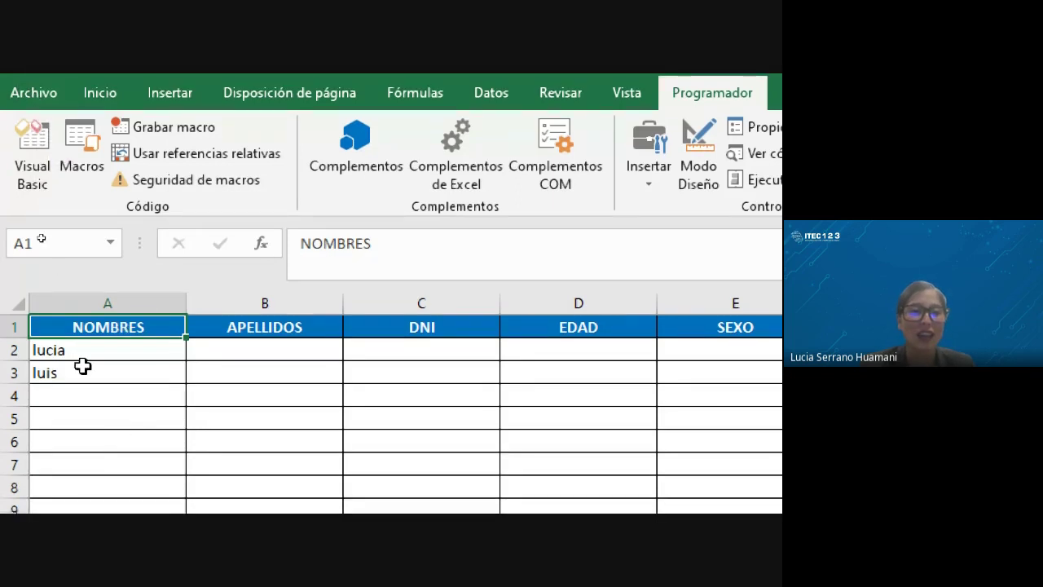
left_click(87, 373)
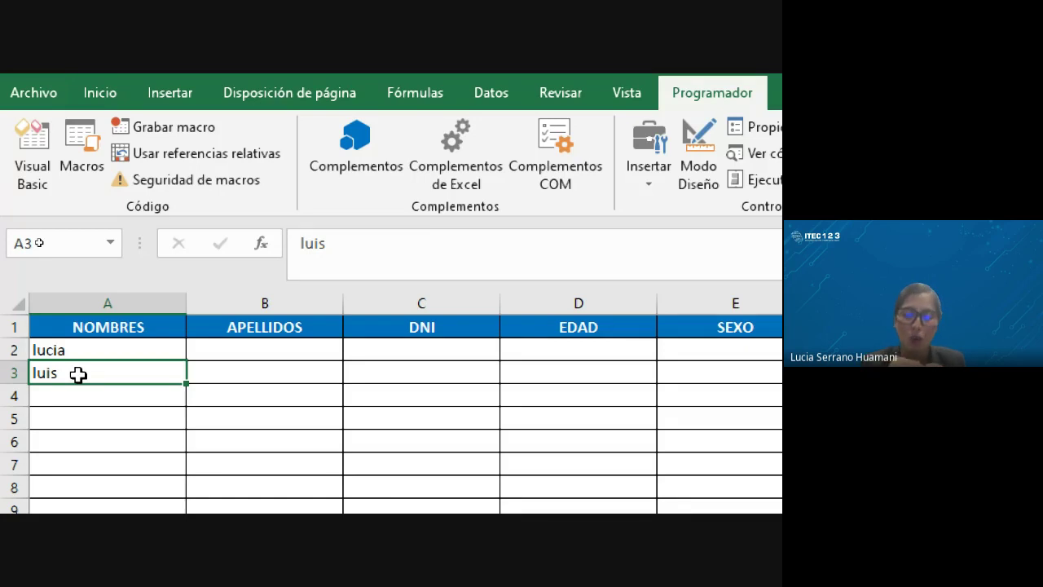
left_click(23, 151)
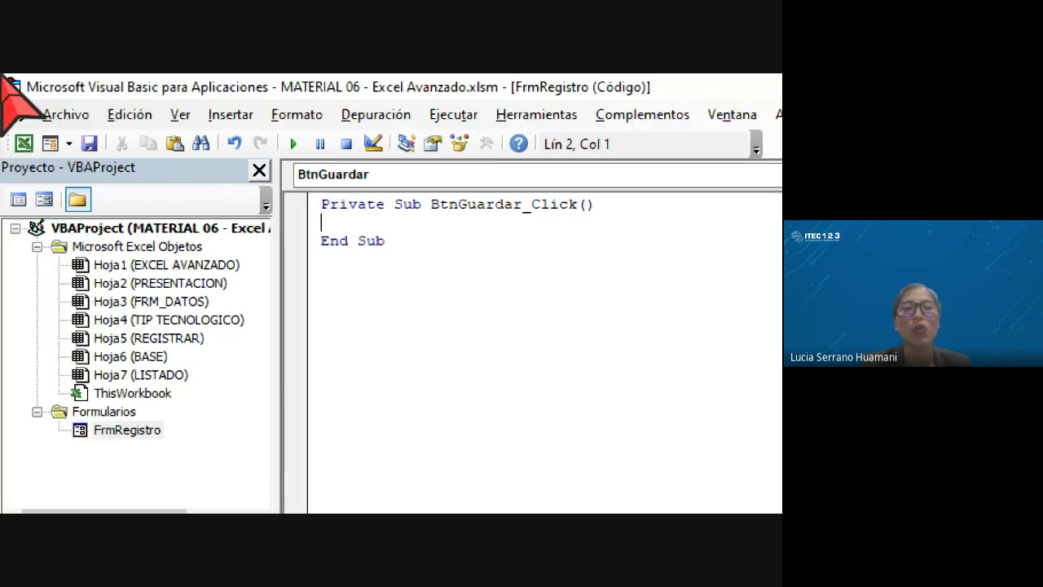
Back in Excel, enter juan in cell A4 of the BASE sheet, below luis.
key("alt+F11")
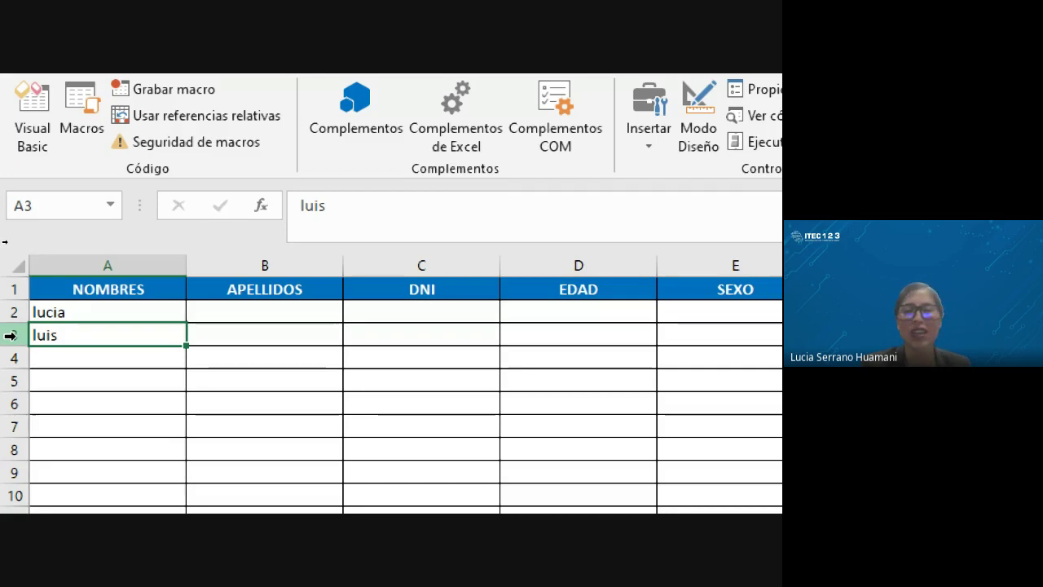
left_click(49, 359)
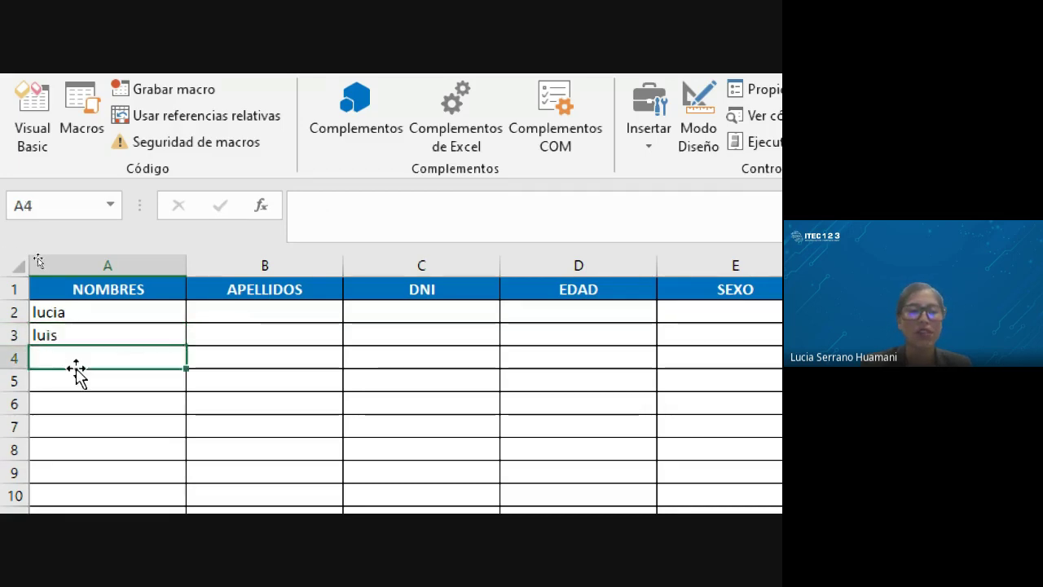
type("juan")
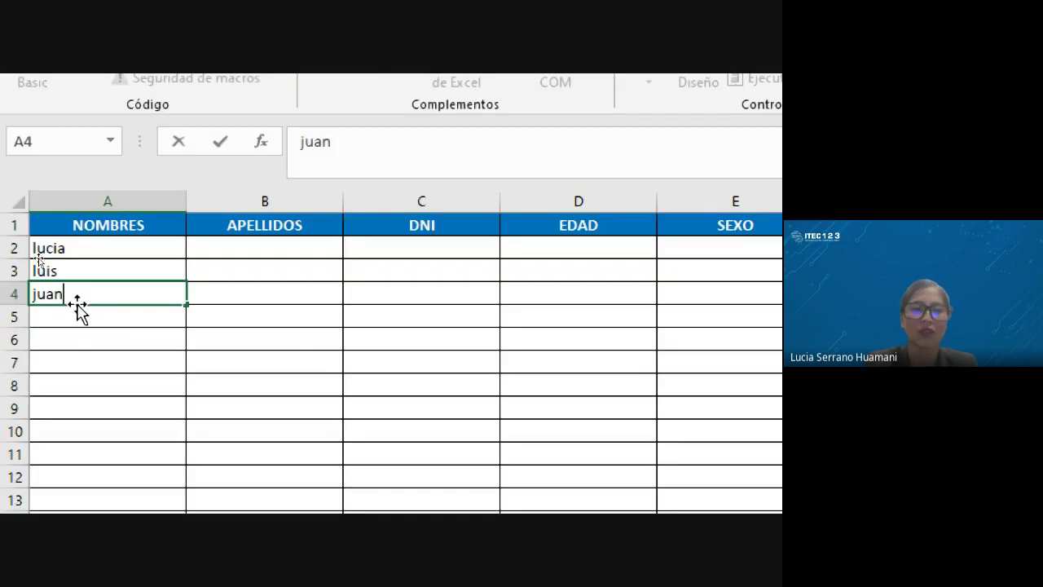
key("Return")
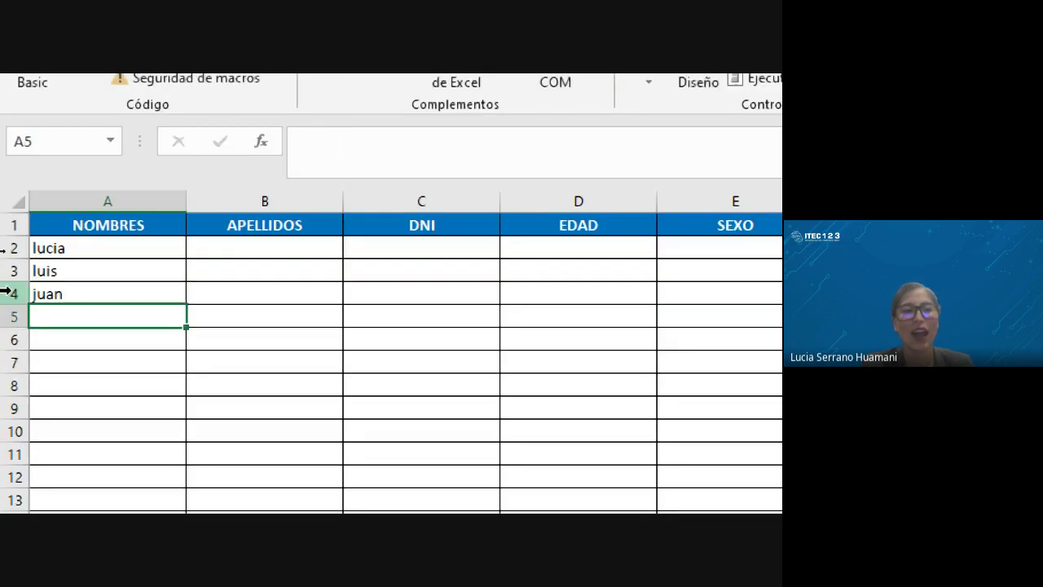
Point out A4 as the last filled row and A5 as the first empty cell.
left_click(8, 295)
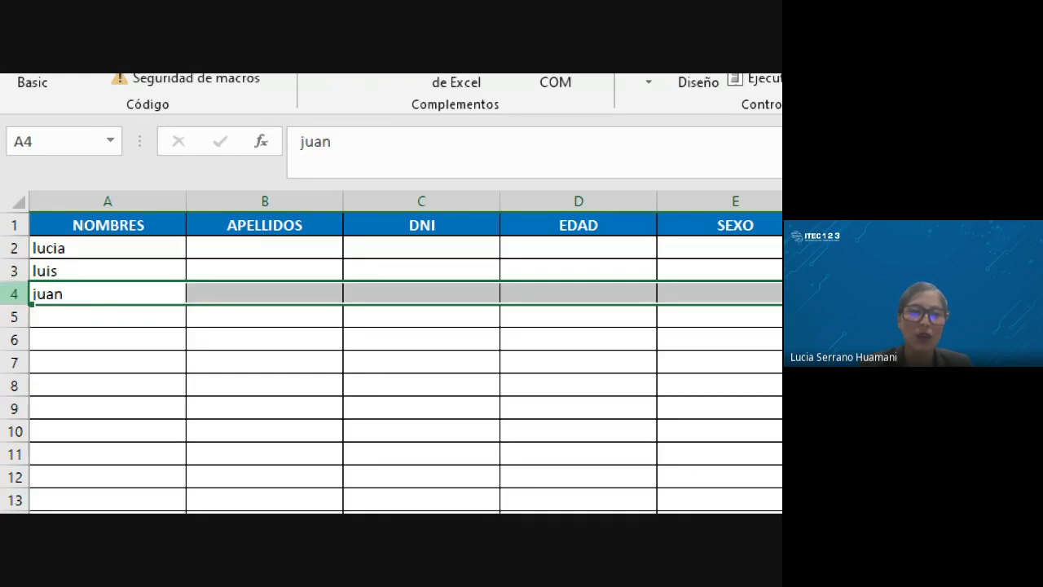
left_click(57, 291)
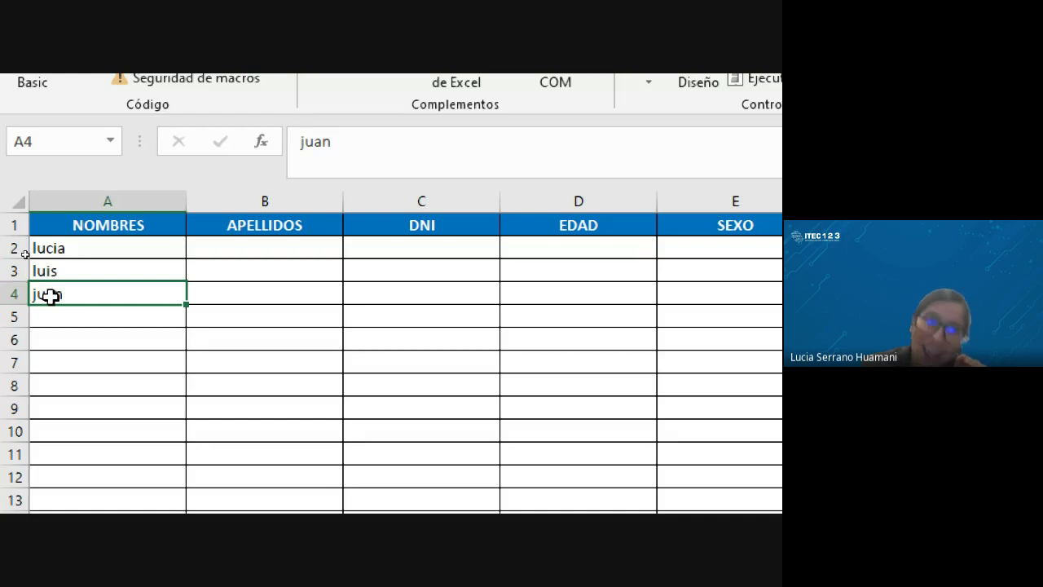
left_click(76, 316)
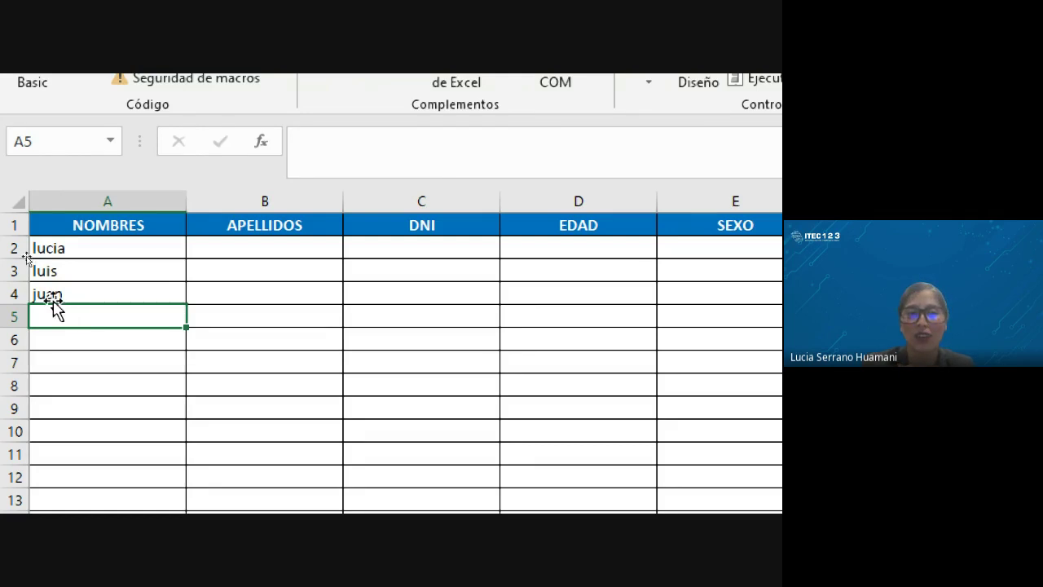
left_click(48, 292)
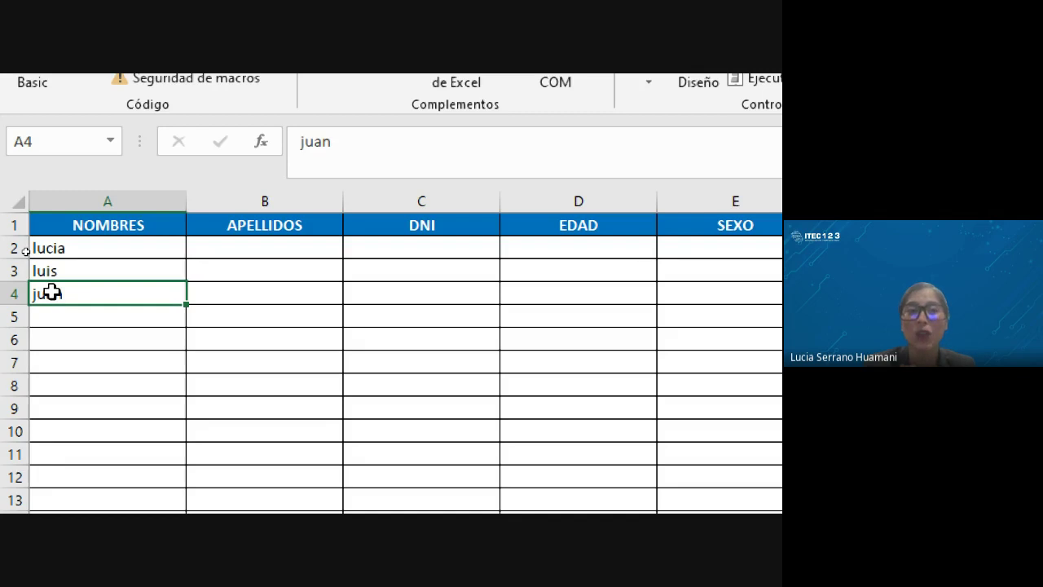
left_click(65, 316)
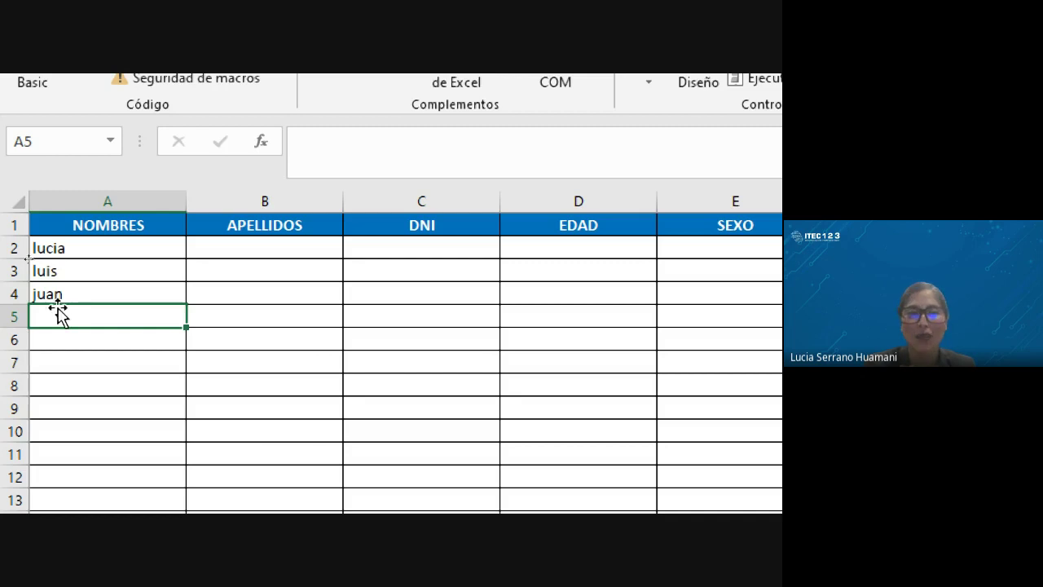
left_click(42, 293)
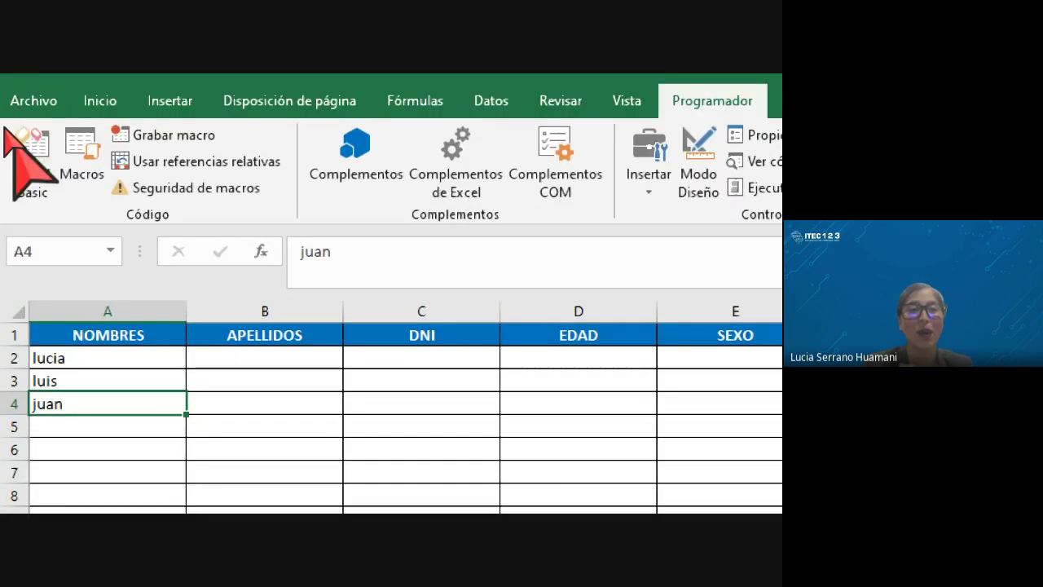
left_click(21, 136)
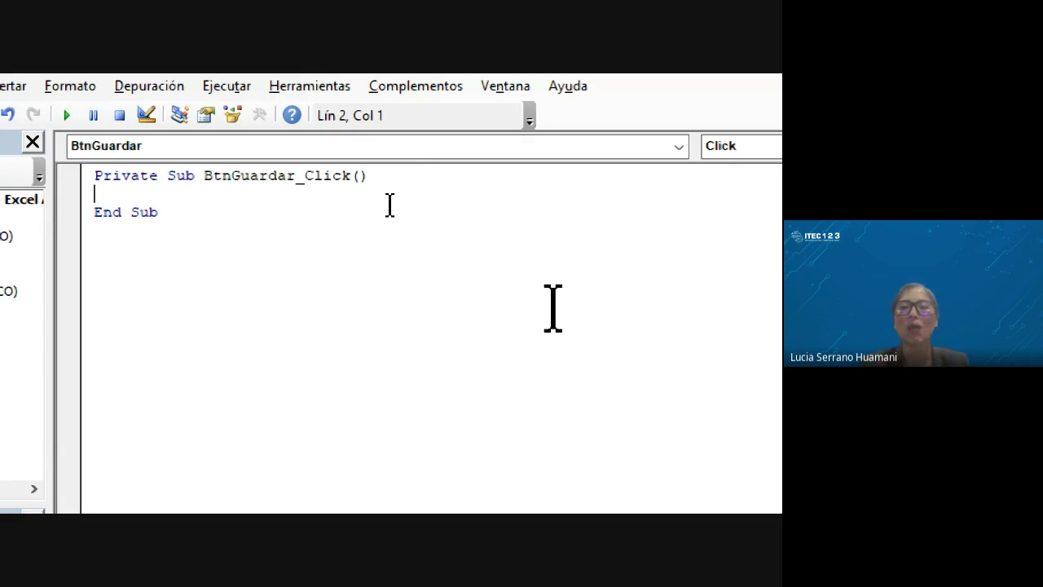
Add 'Dim NumFila As Integer' as the first code line of BtnGuardar_Click.
type("di")
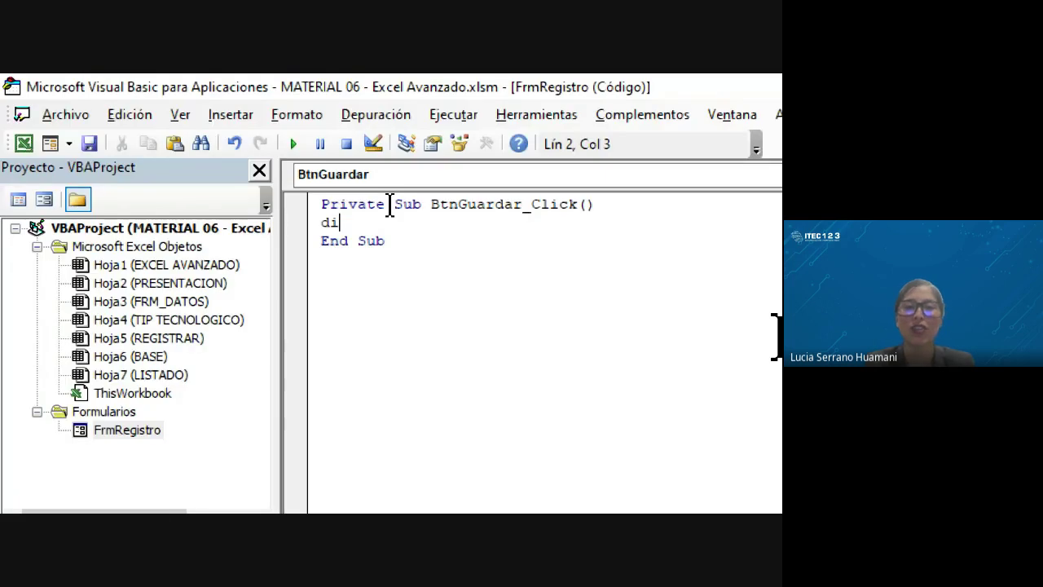
type("m")
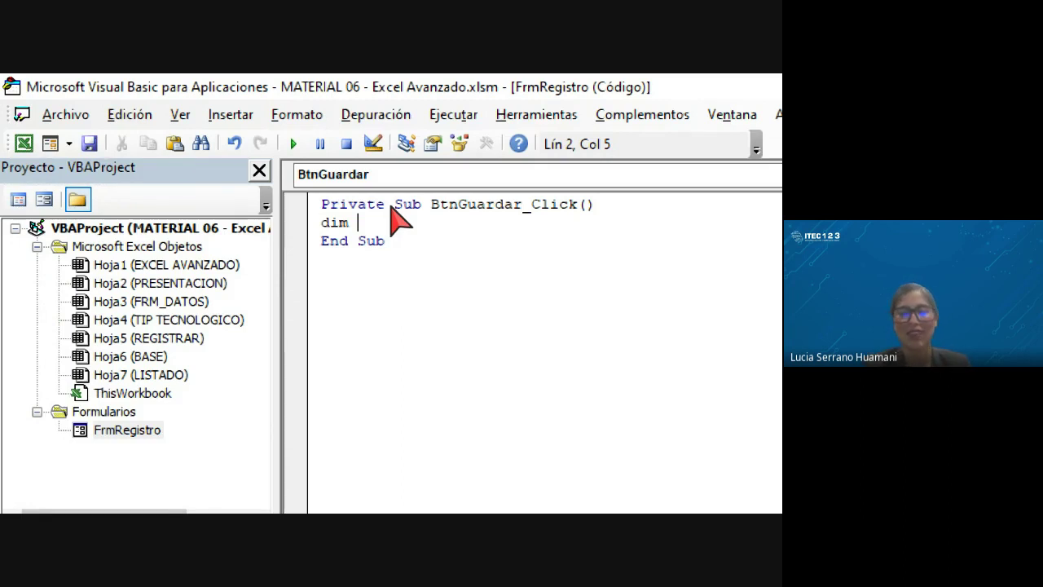
type("Nu")
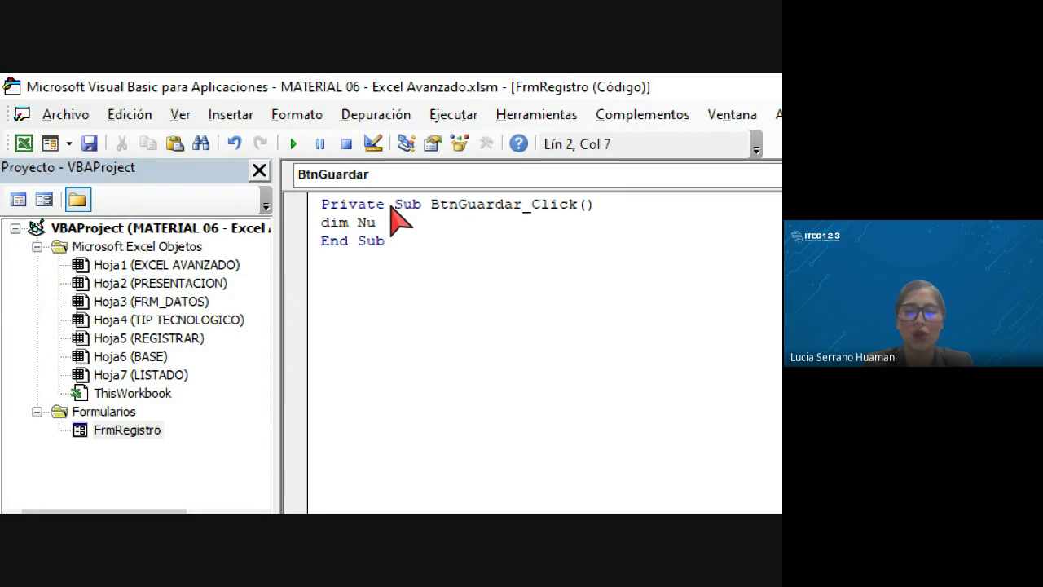
type("mFil")
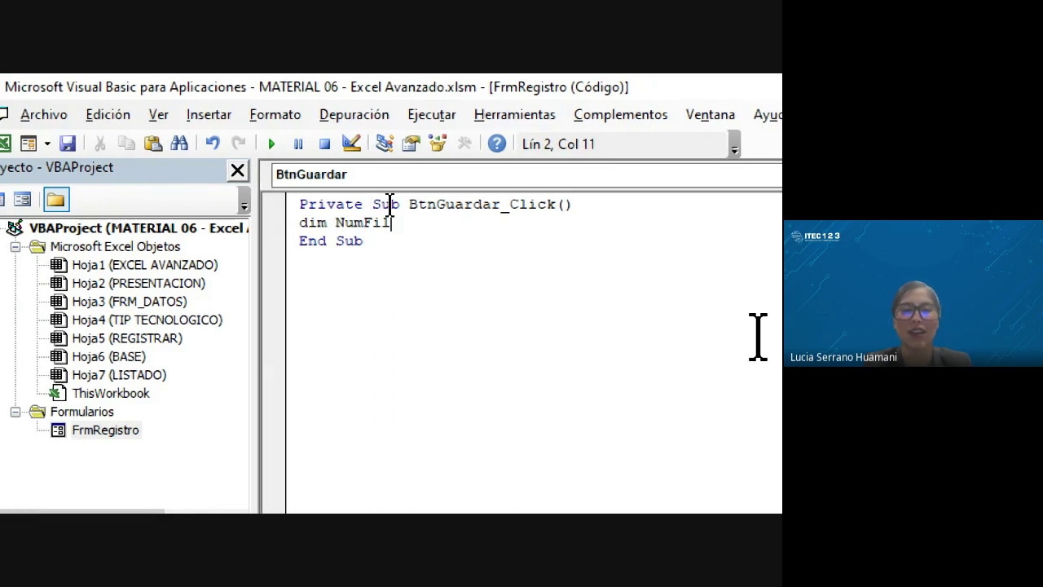
type("a")
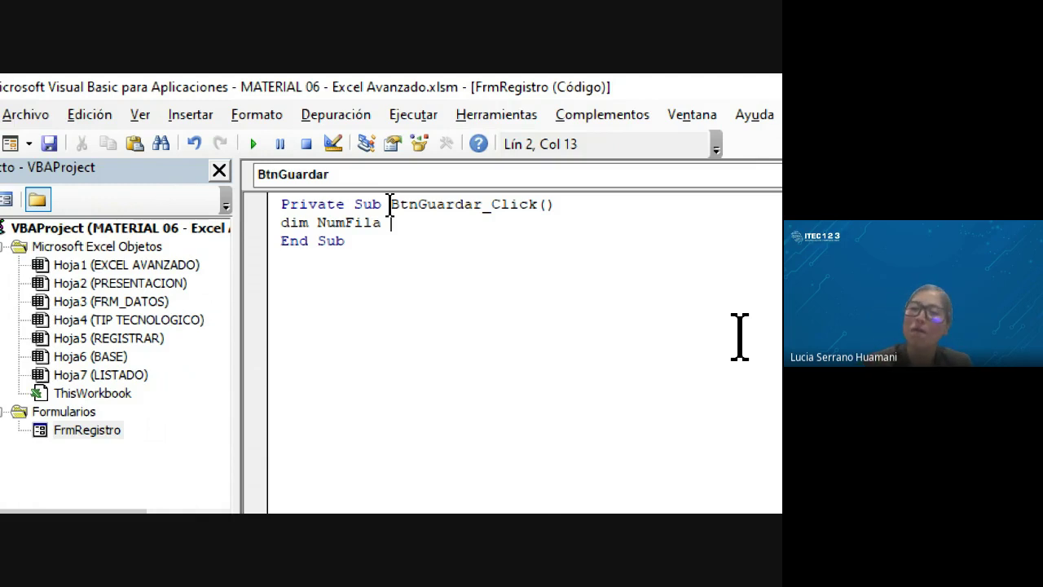
type("as ")
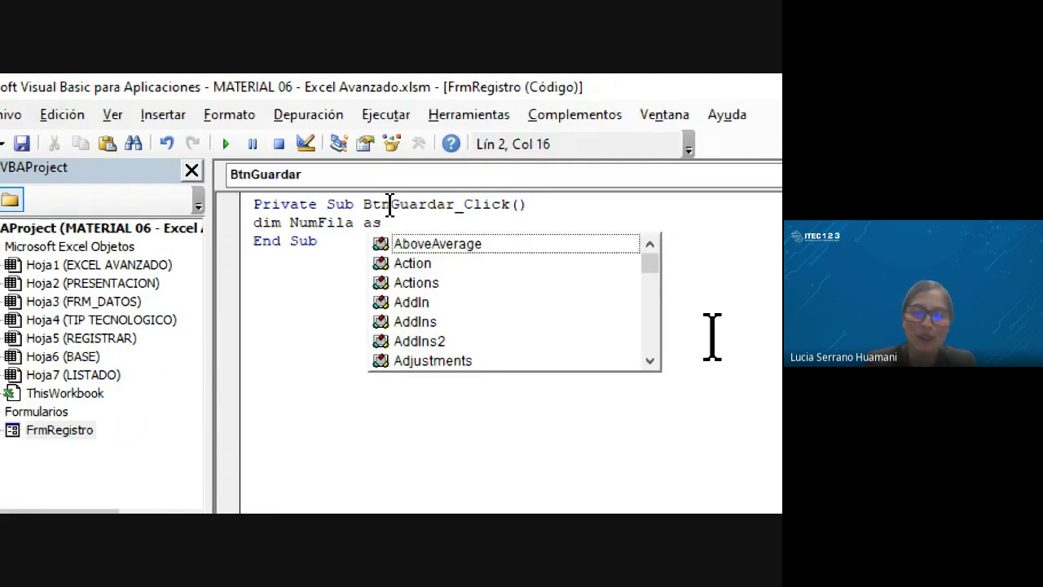
type("int")
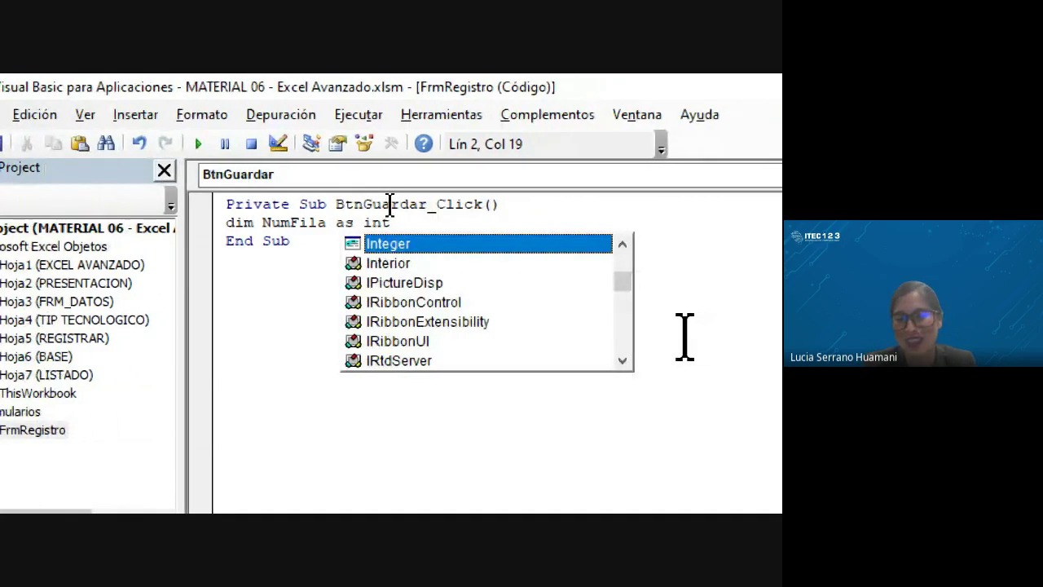
double_click(381, 248)
key("Return")
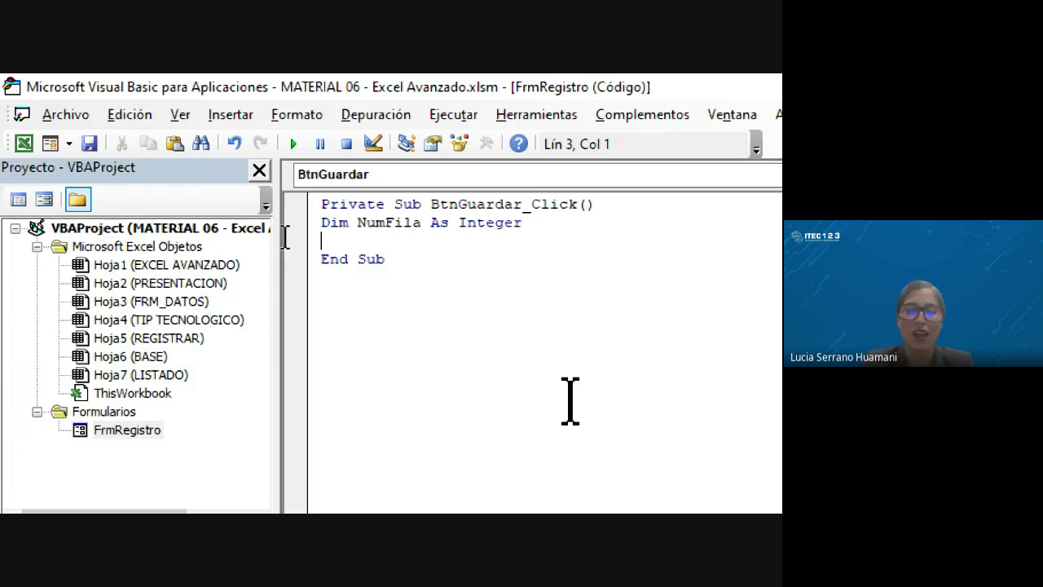
Type NumFila=range("a1") on the line below the NumFila declaration.
type("Nu")
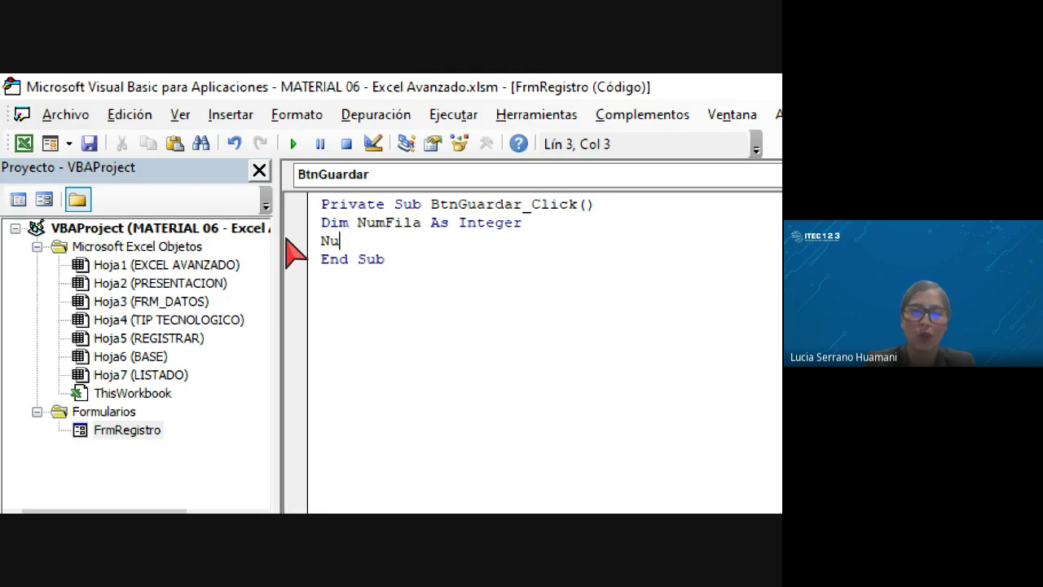
type("mFi")
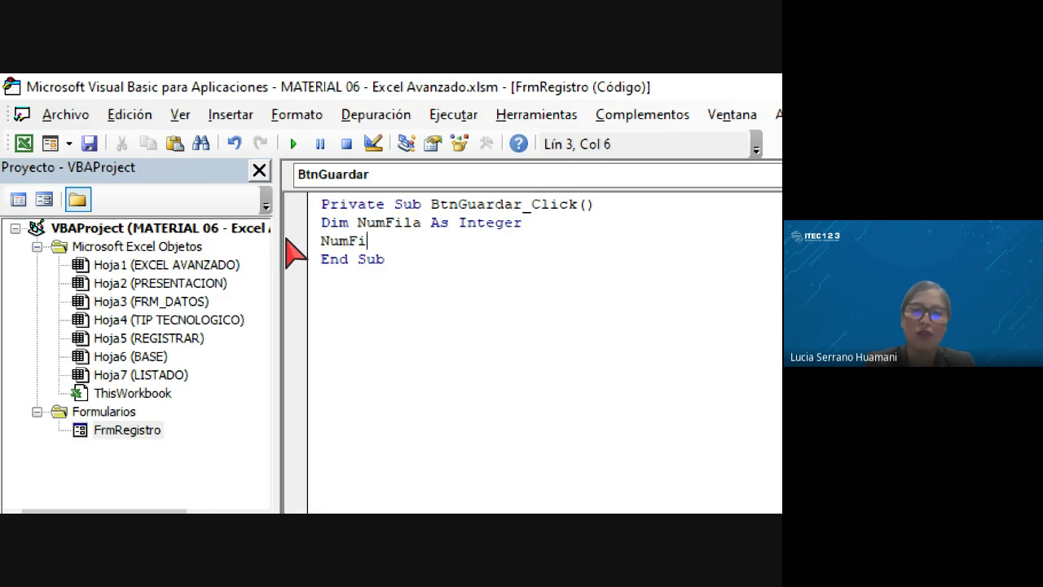
type("la=")
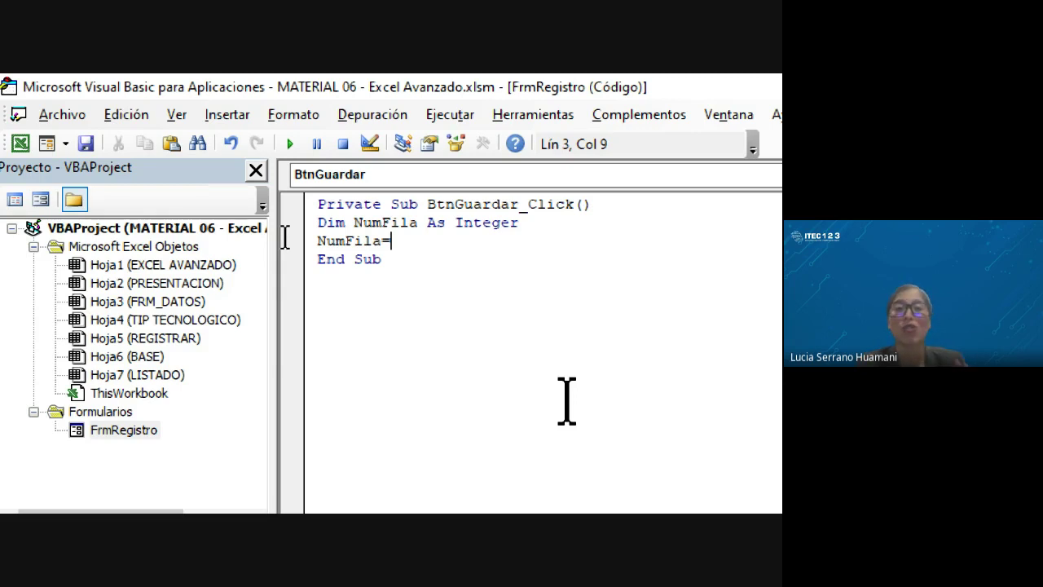
type("ra")
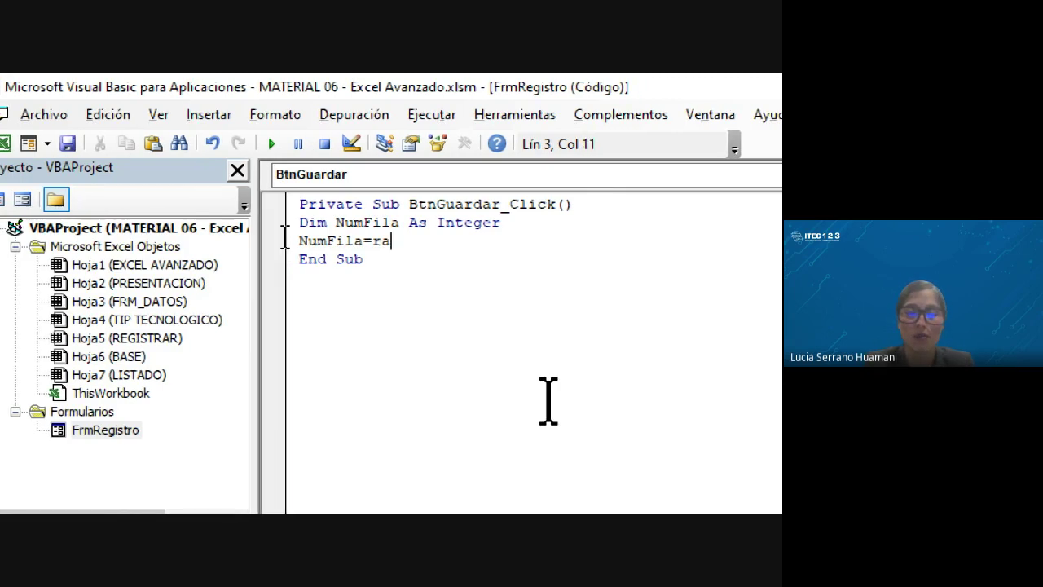
type("nge")
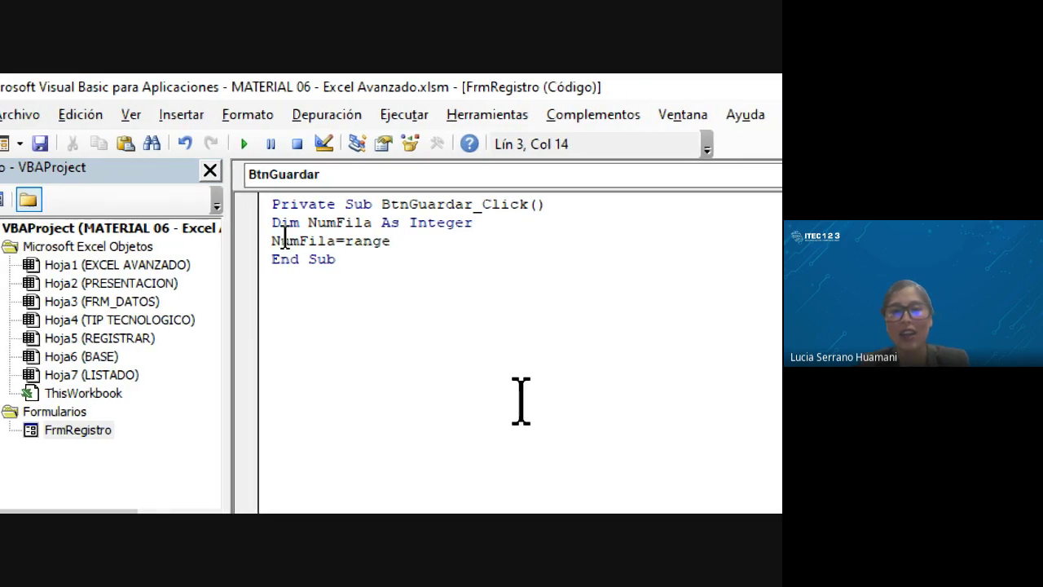
type("/")
key("BackSpace")
type("(\"")
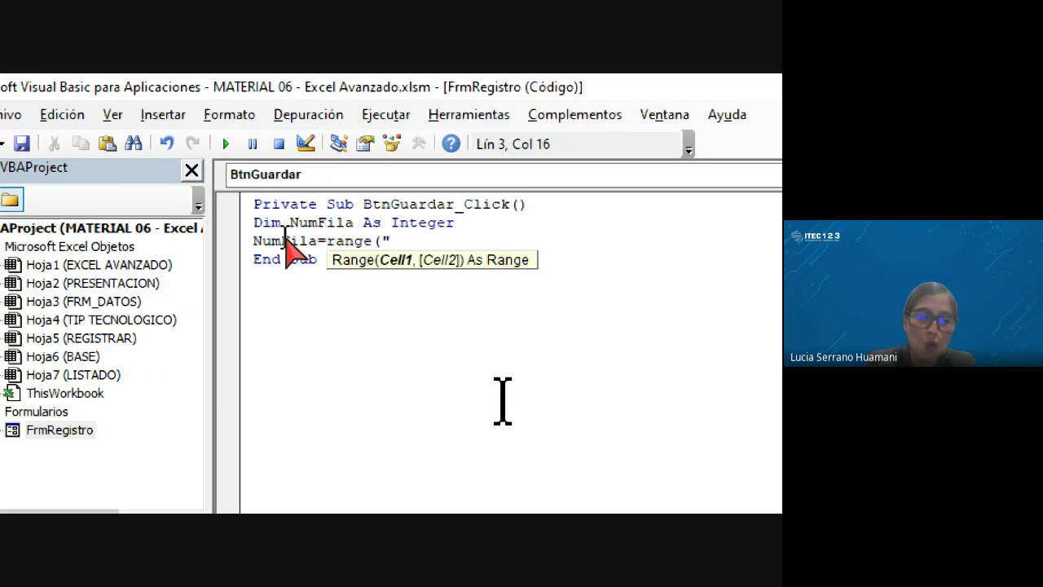
type("a1\"")
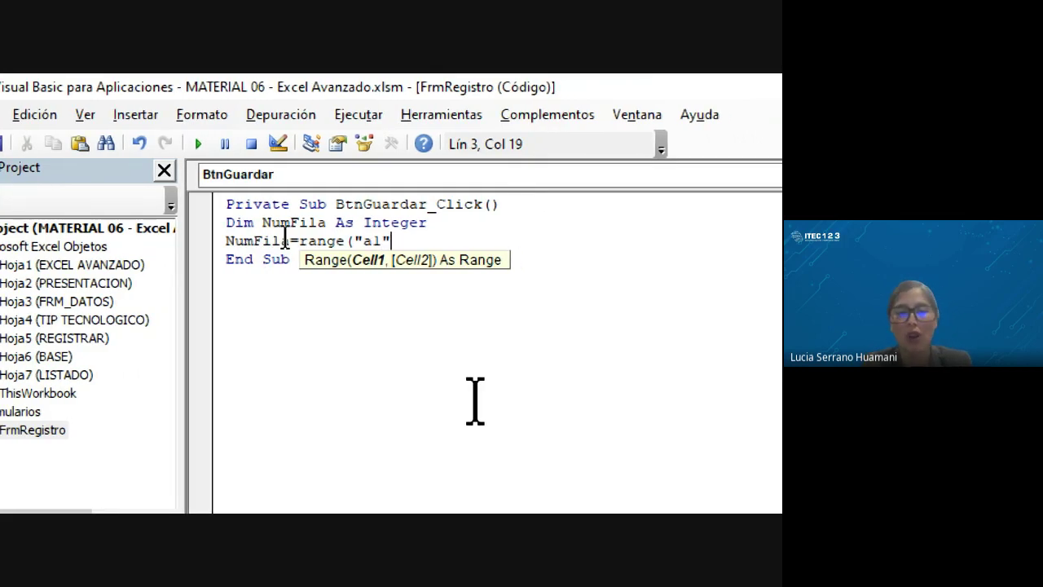
type(")")
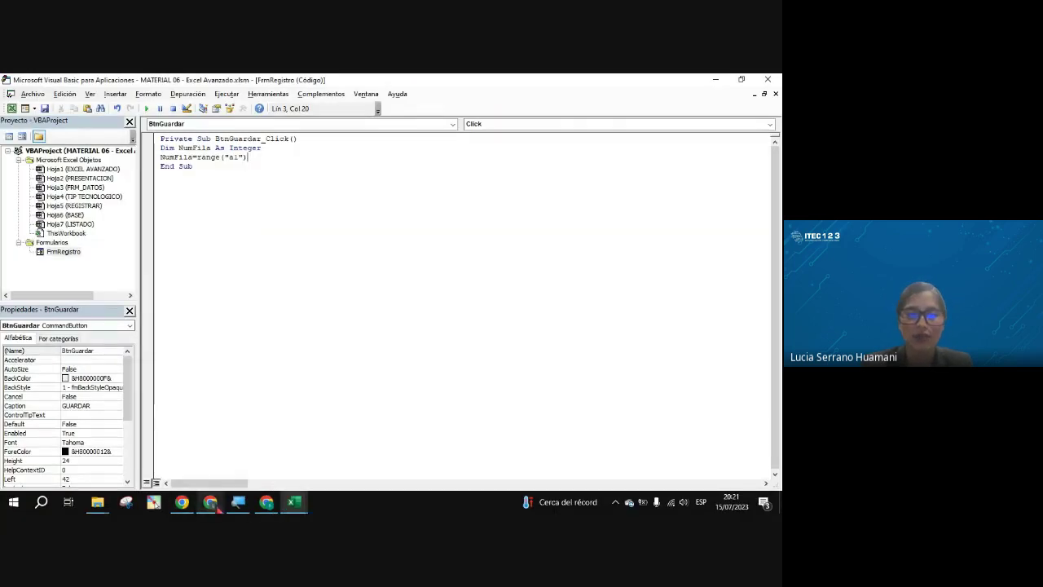
Zoom in with the screen pen, underline range("a1") in red and handwrite 'Ce' below.
left_click(153, 501)
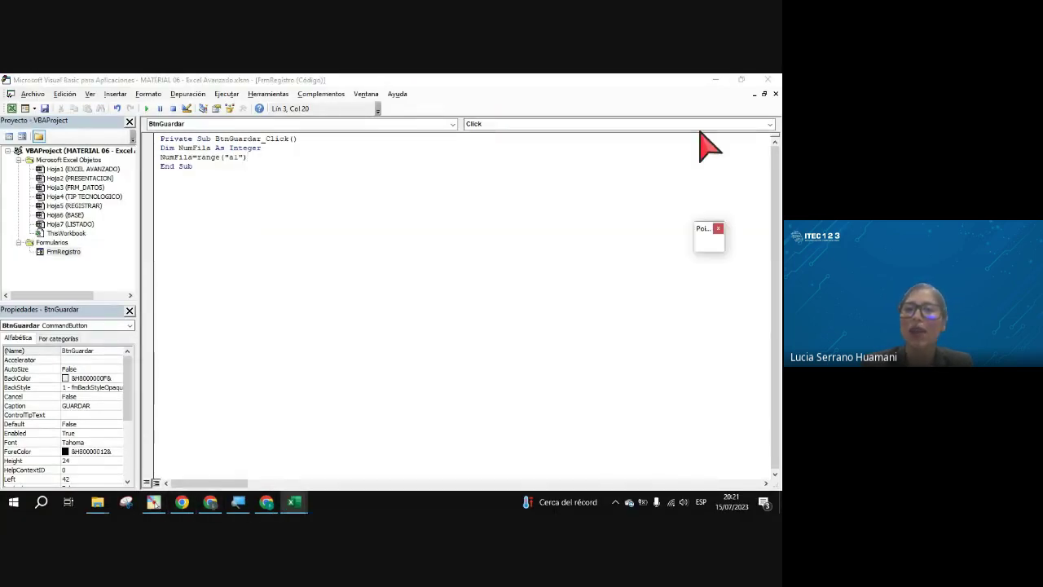
left_click_drag(695, 173, 662, 81)
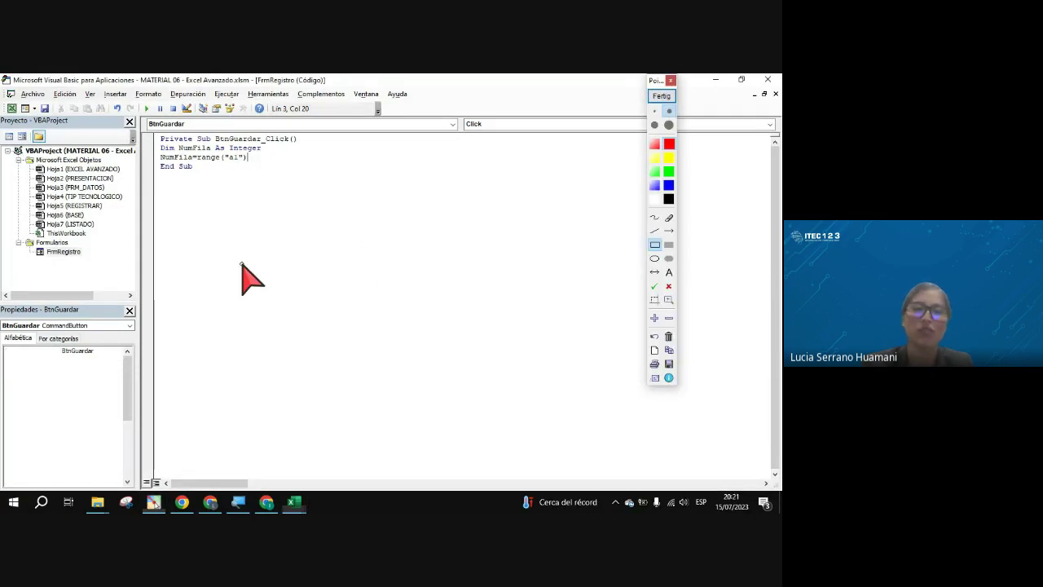
key("super+plus")
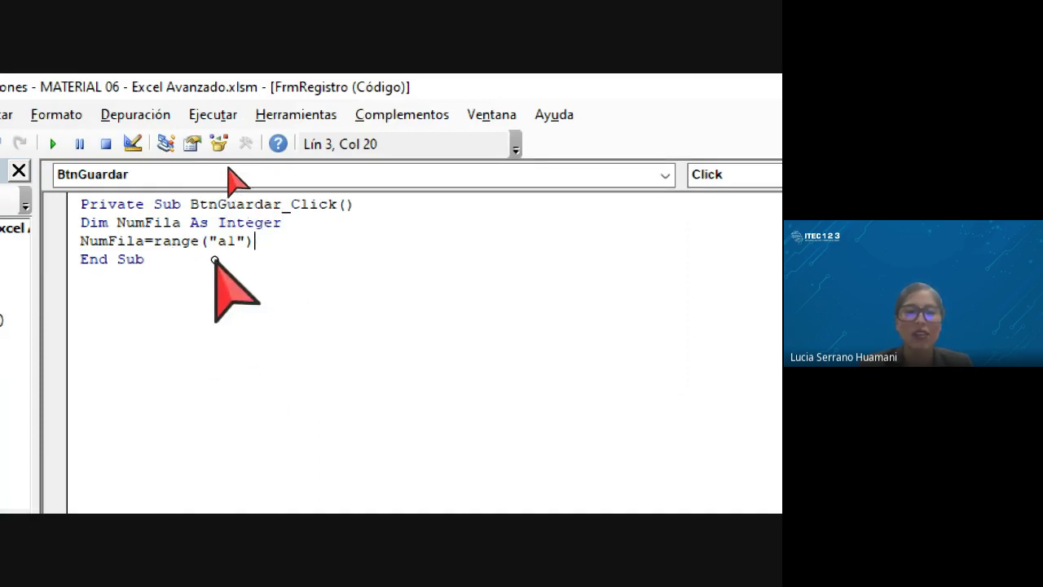
left_click_drag(203, 263, 256, 263)
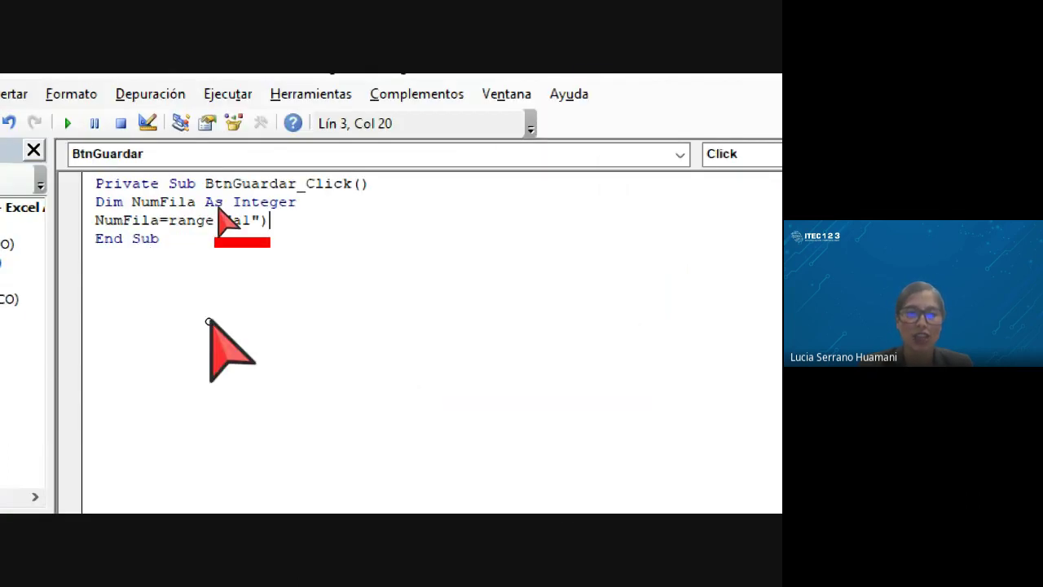
mouse_move(212, 319)
left_mouse_down()
mouse_move(164, 323)
mouse_move(212, 385)
mouse_move(224, 377)
left_mouse_up()
mouse_move(286, 334)
left_mouse_down()
mouse_move(245, 371)
mouse_move(274, 376)
mouse_move(270, 352)
mouse_move(306, 352)
left_mouse_up()
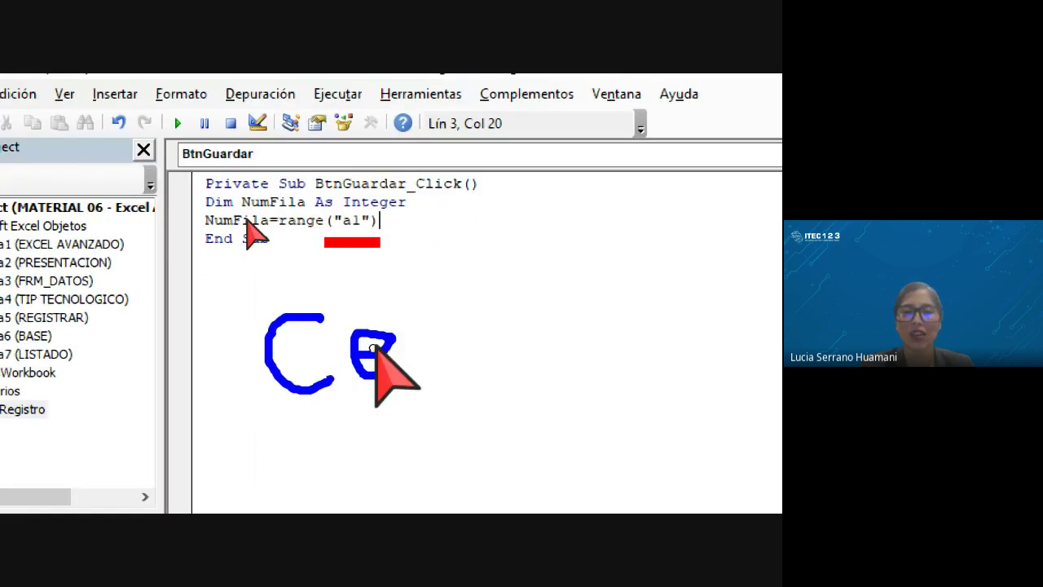
Finish handwriting Cells( , ) in blue beneath the code.
left_click_drag(373, 348, 396, 342)
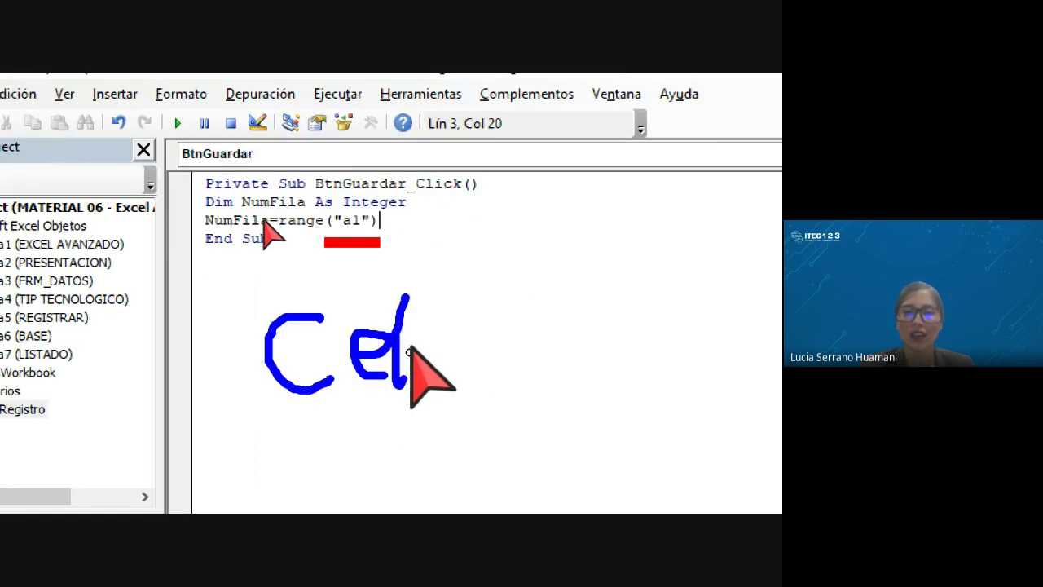
left_click_drag(422, 291, 430, 389)
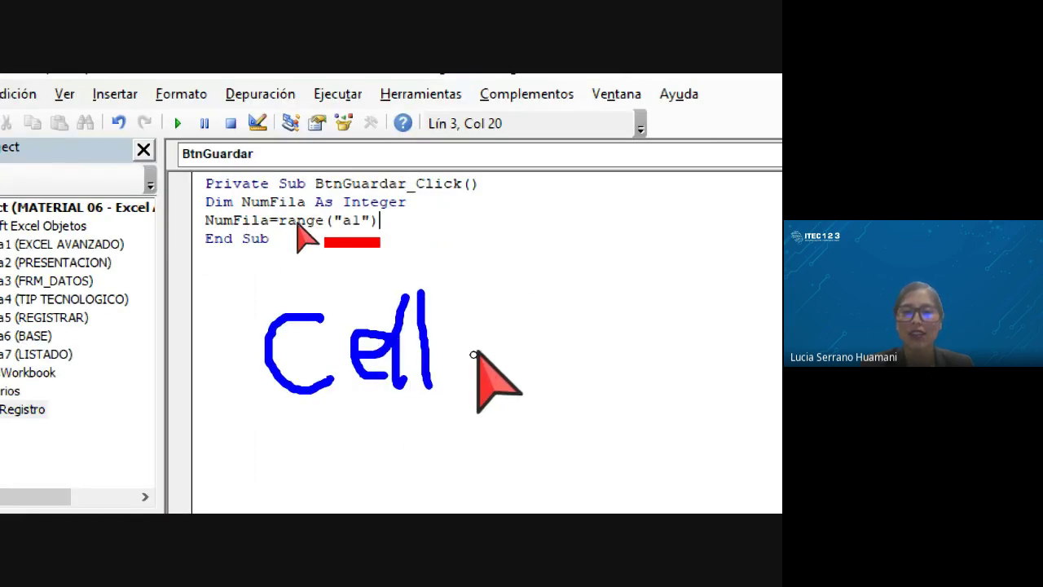
left_click_drag(486, 341, 453, 376)
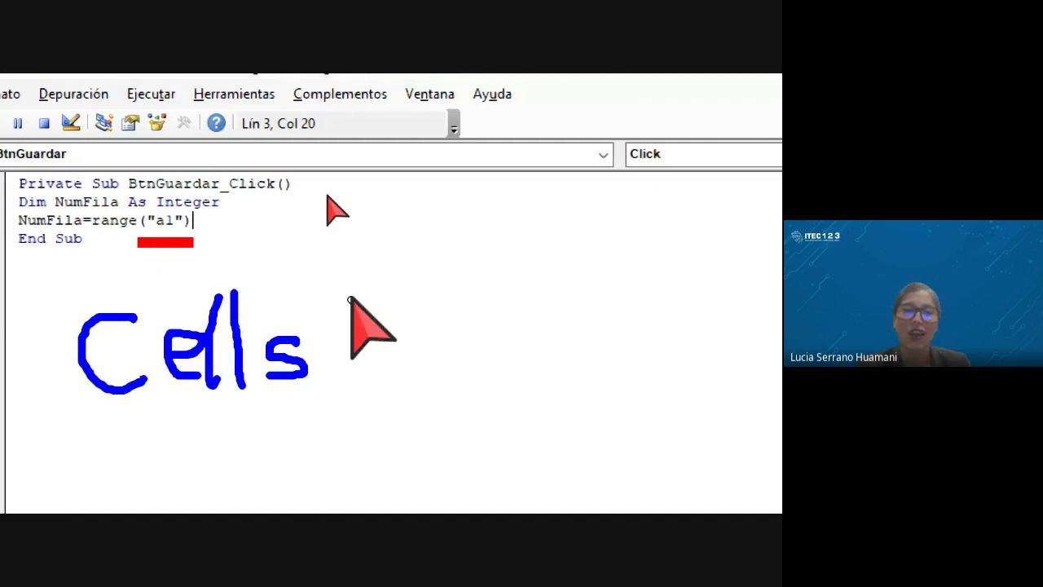
left_click_drag(370, 275, 363, 395)
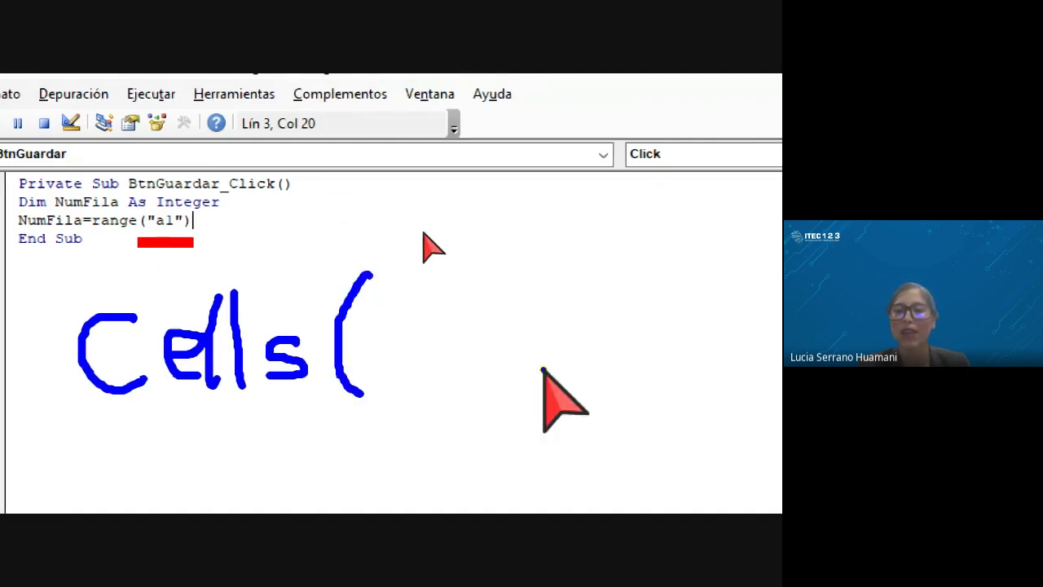
left_click_drag(446, 368, 434, 395)
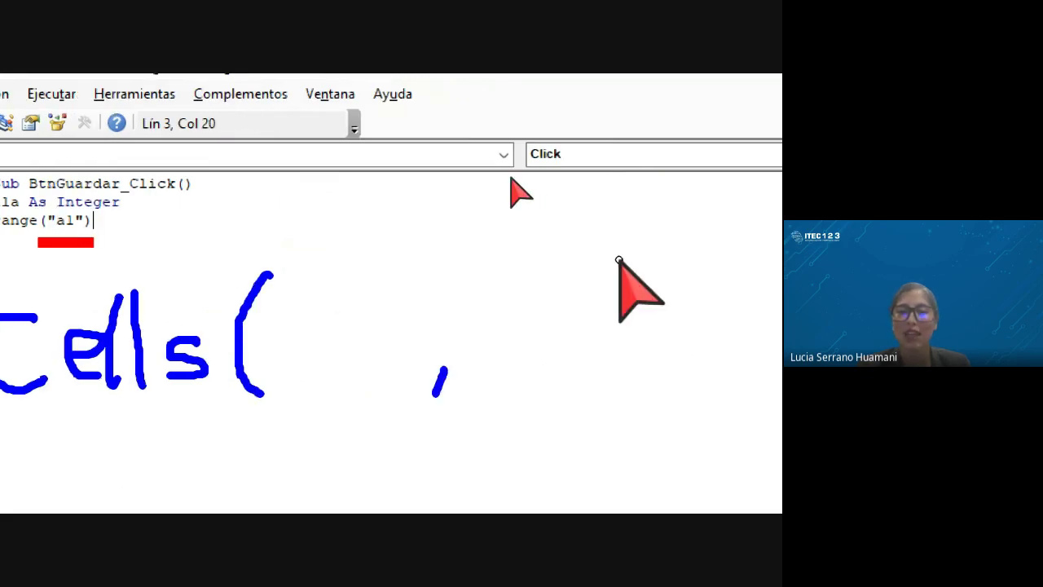
left_click_drag(619, 260, 611, 396)
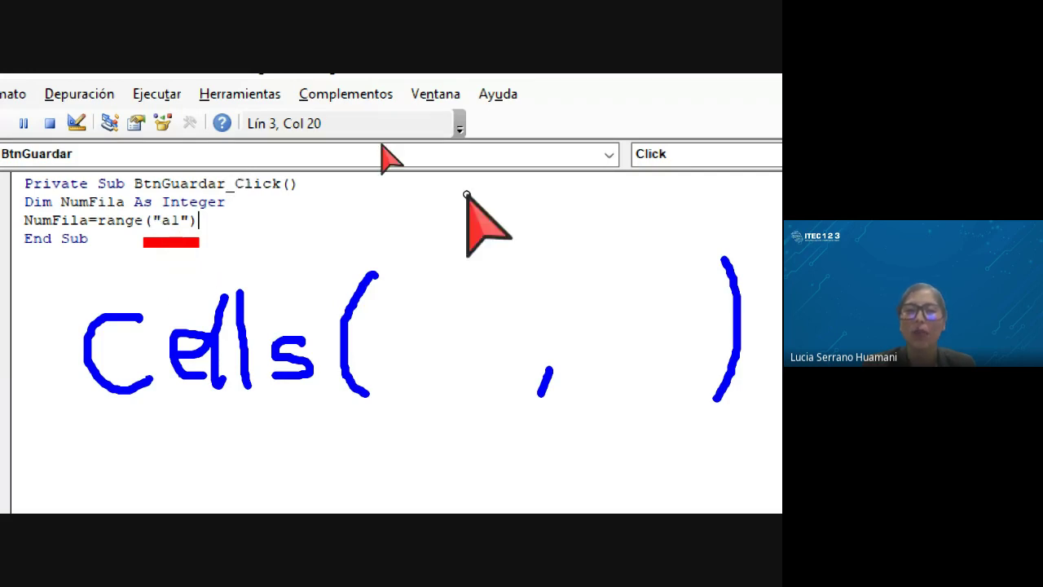
Write A and 1 above, add 1 as the first Cells argument, then clear the annotations.
mouse_move(451, 255)
left_mouse_down()
mouse_move(469, 189)
mouse_move(467, 224)
left_mouse_up()
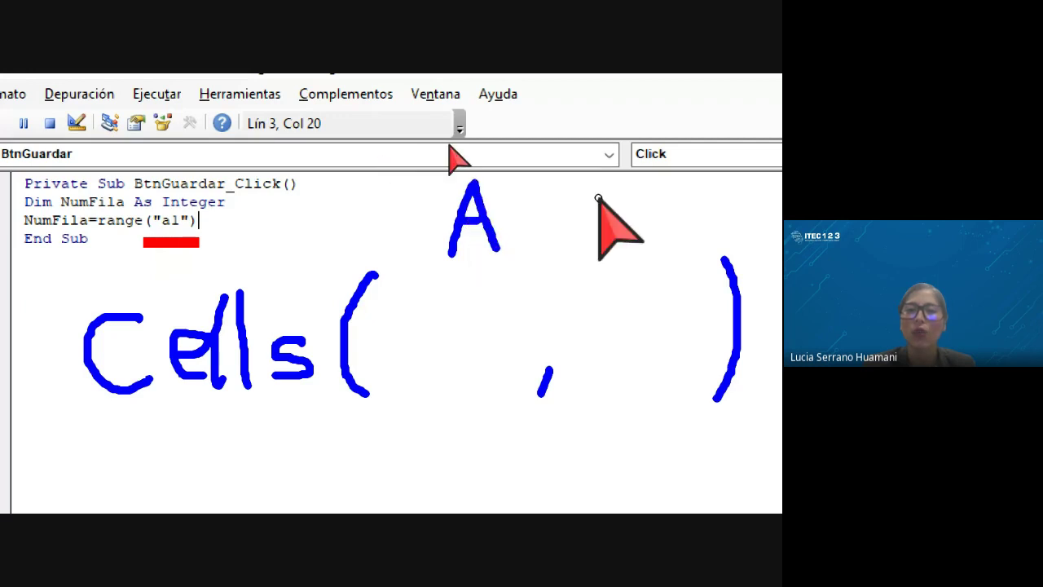
mouse_move(579, 182)
left_mouse_down()
mouse_move(568, 247)
mouse_move(613, 248)
left_mouse_up()
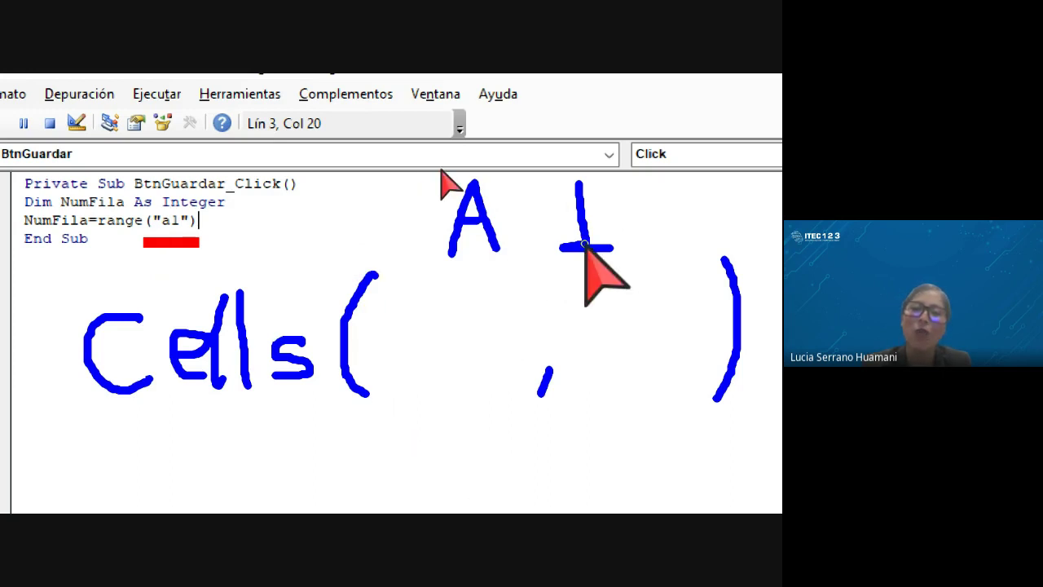
mouse_move(456, 292)
left_mouse_down()
mouse_move(425, 381)
mouse_move(504, 381)
left_mouse_up()
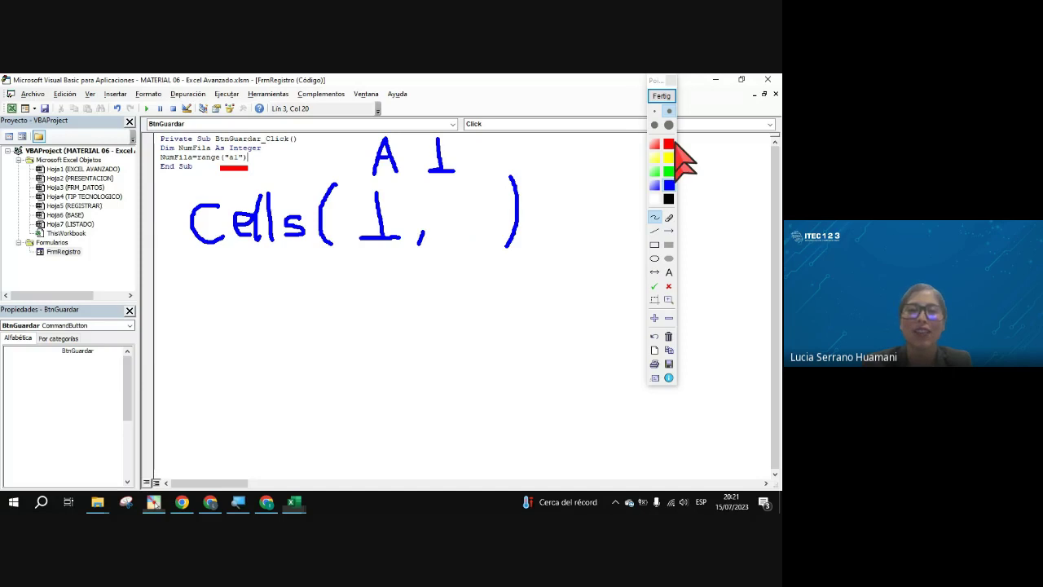
left_click(661, 96)
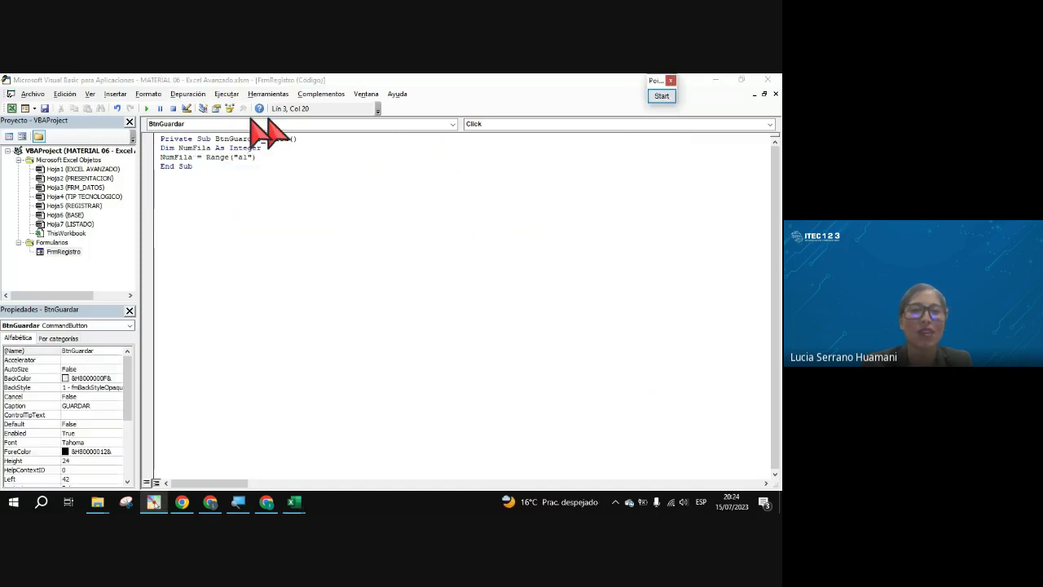
Return to Excel and highlight rows 1–5 and the NOMBRES, APELLIDOS, EDAD and SEXO columns.
left_click(11, 109)
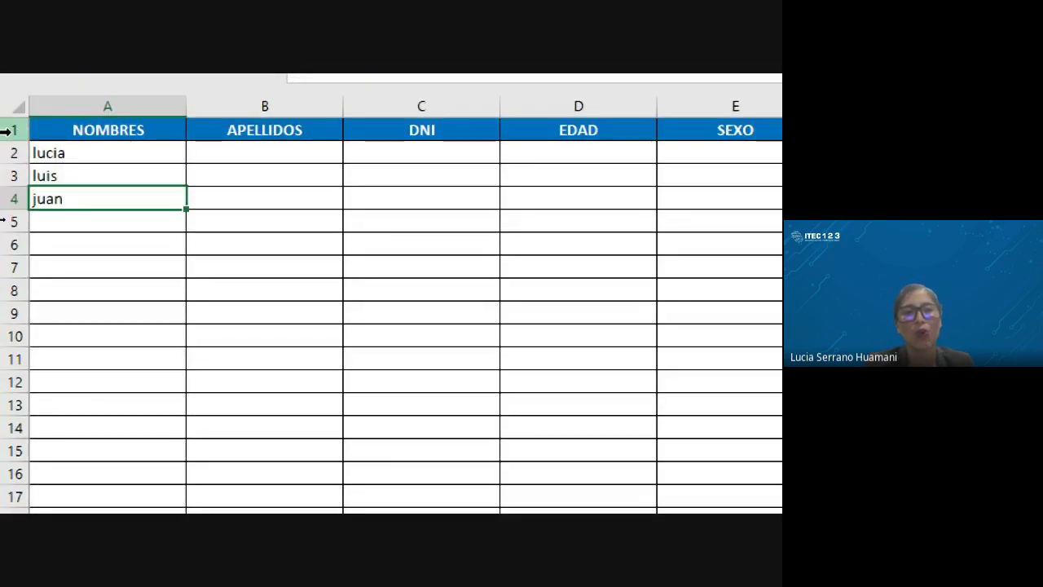
left_click(8, 131)
left_click(11, 175)
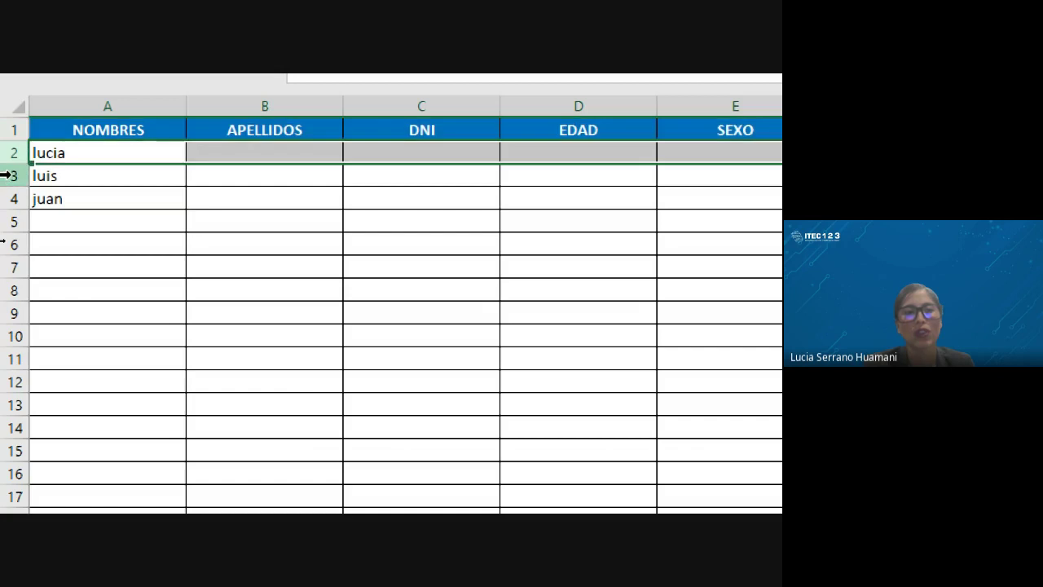
left_click(11, 198)
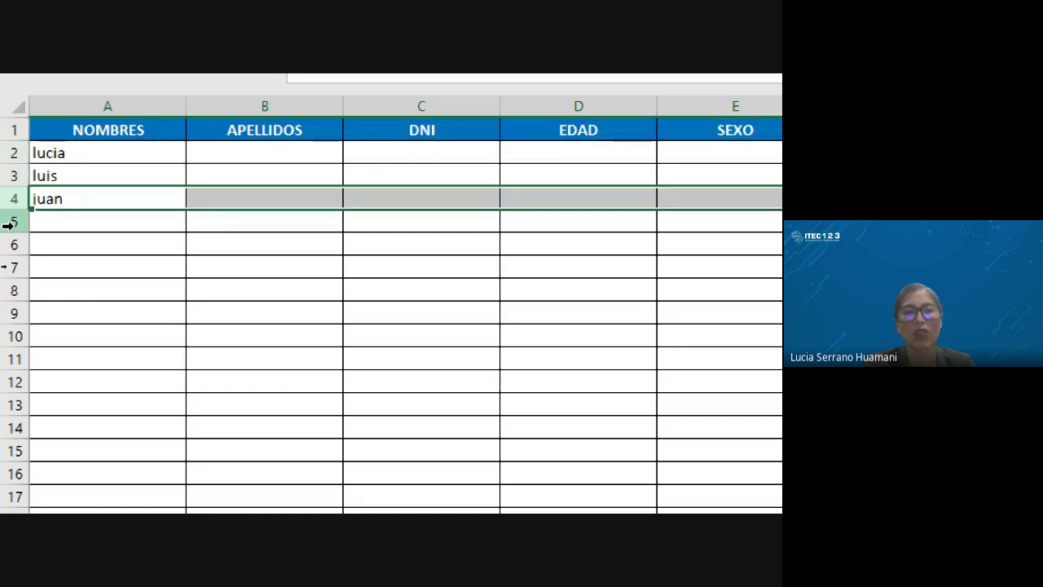
left_click(11, 221)
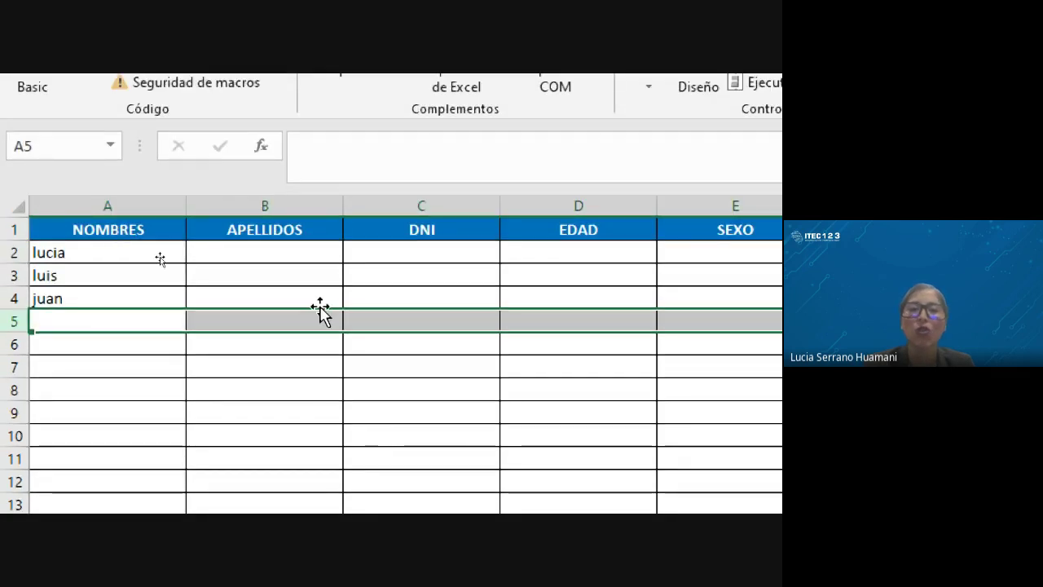
left_click(102, 203)
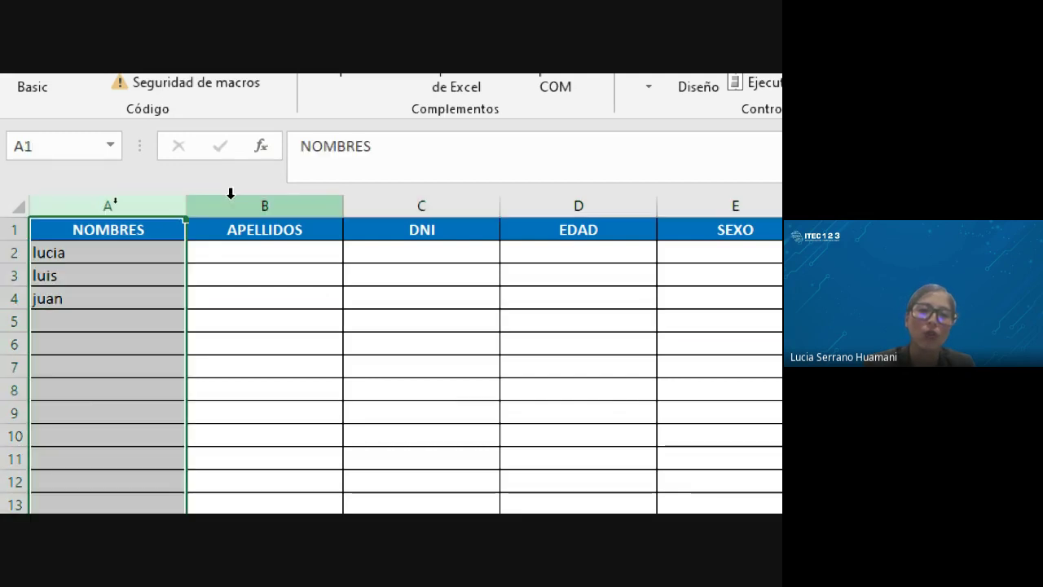
left_click(232, 195)
left_click(594, 202)
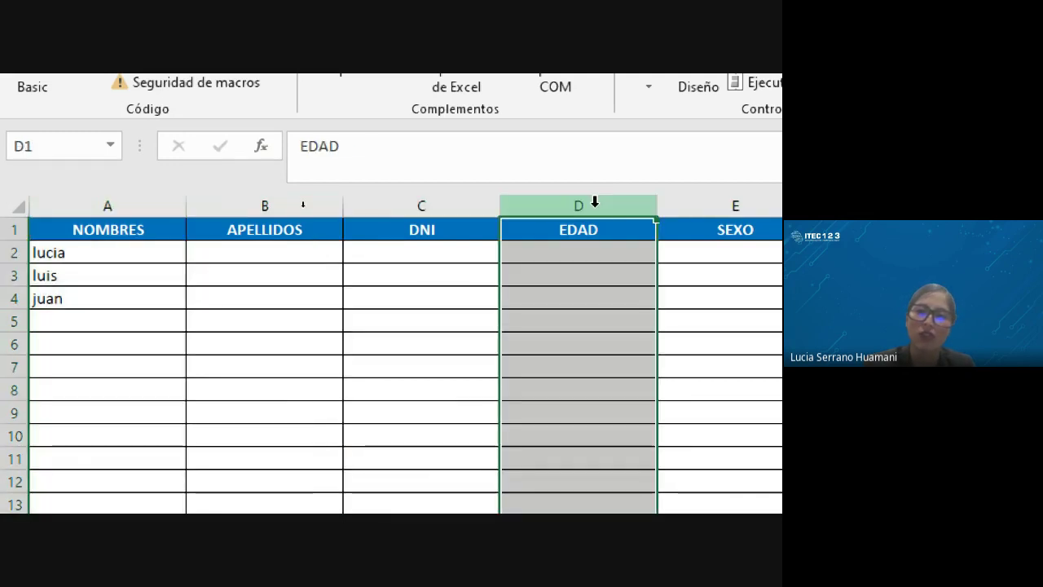
left_click(731, 203)
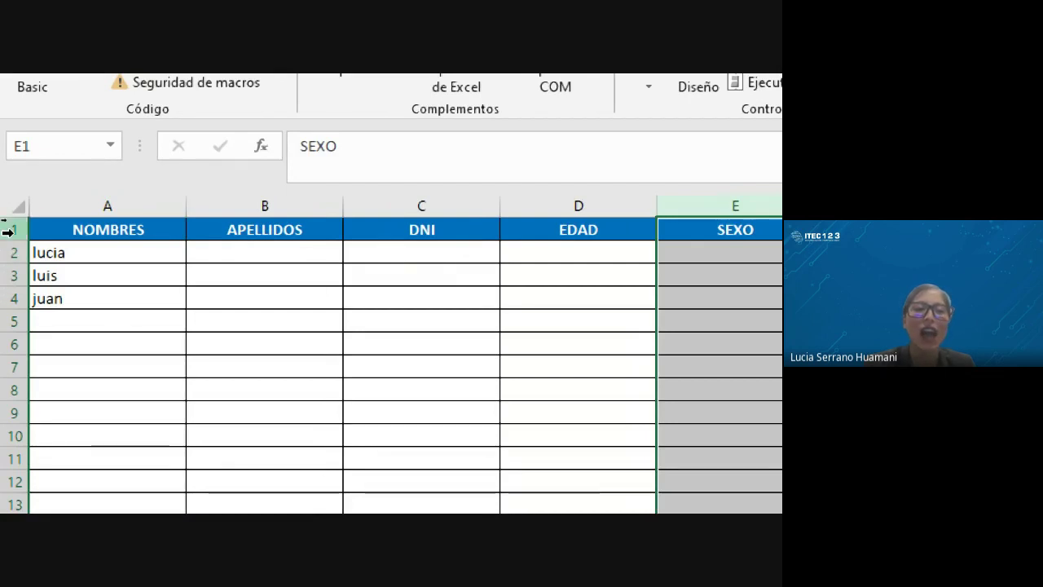
Walk through the NOMBRES, APELLIDOS, DNI, EDAD, SEXO, CURSO and HORARIO columns.
left_click(57, 226)
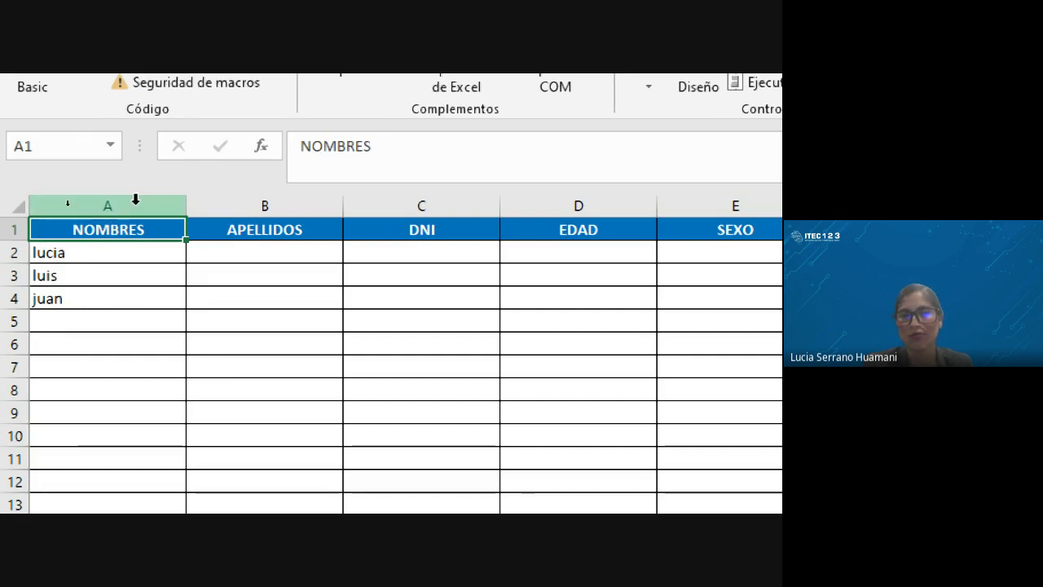
left_click(135, 198)
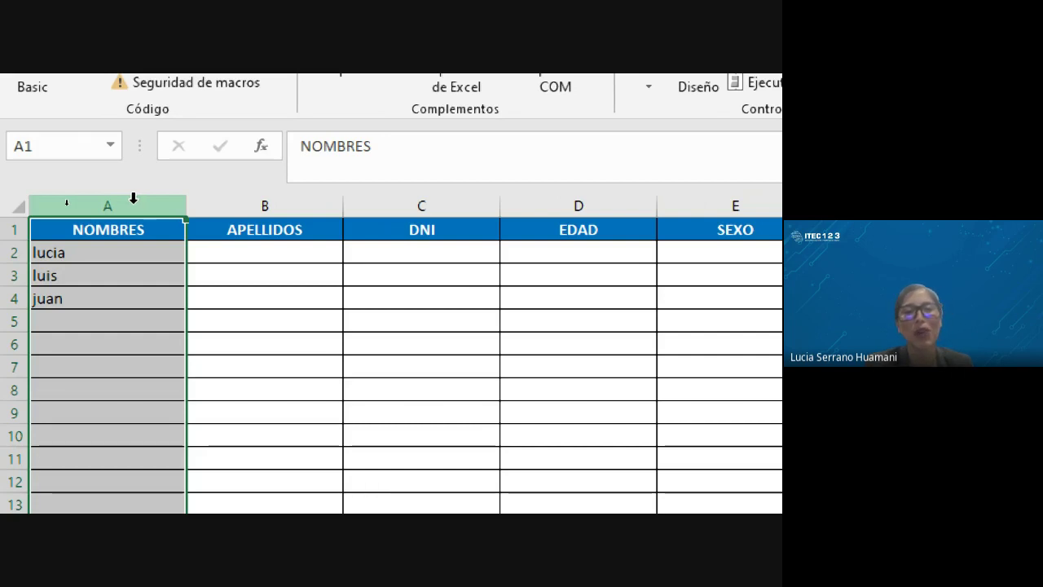
left_click(228, 204)
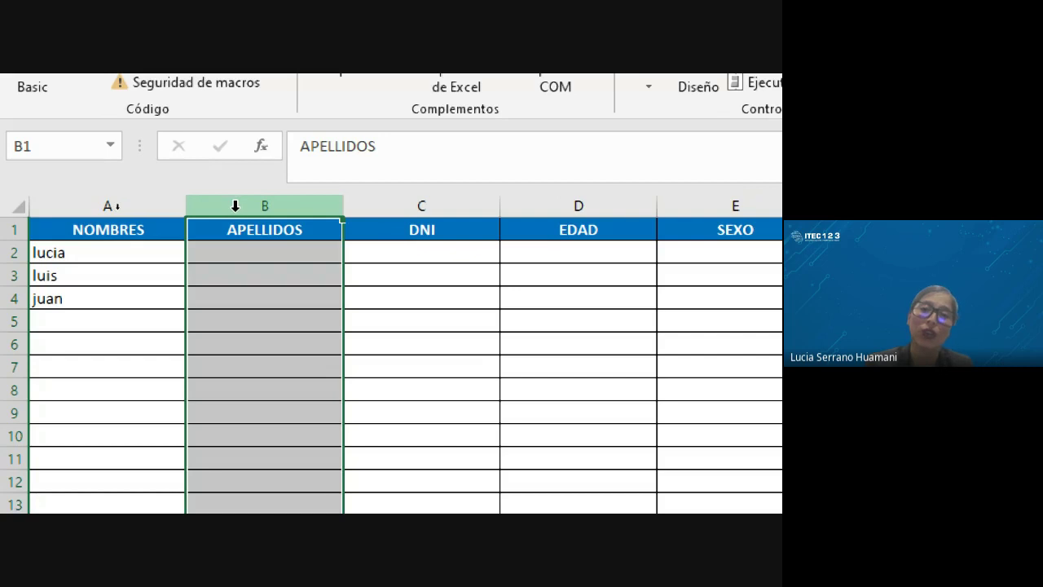
left_click(418, 204)
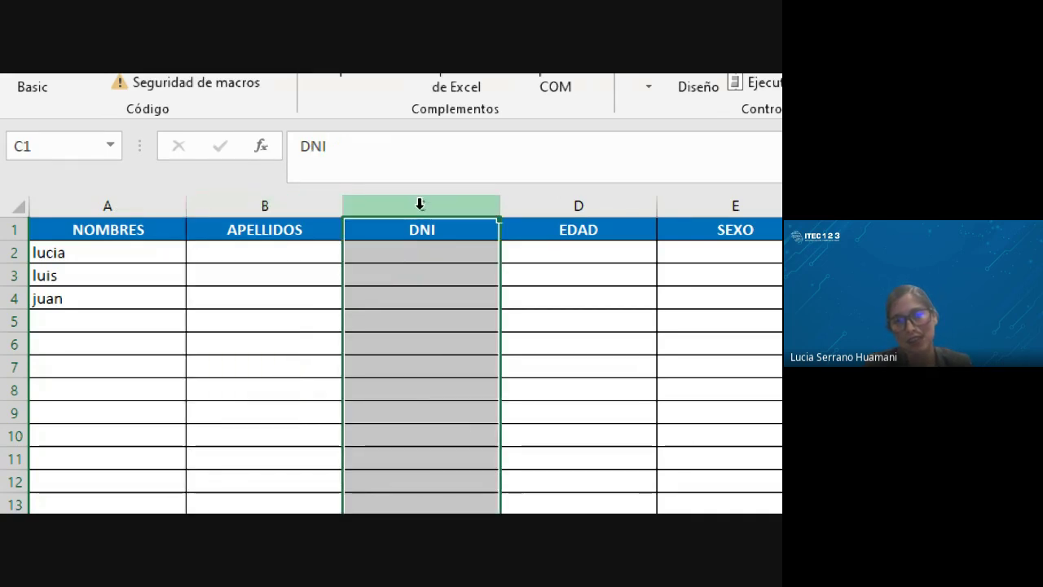
left_click(534, 203)
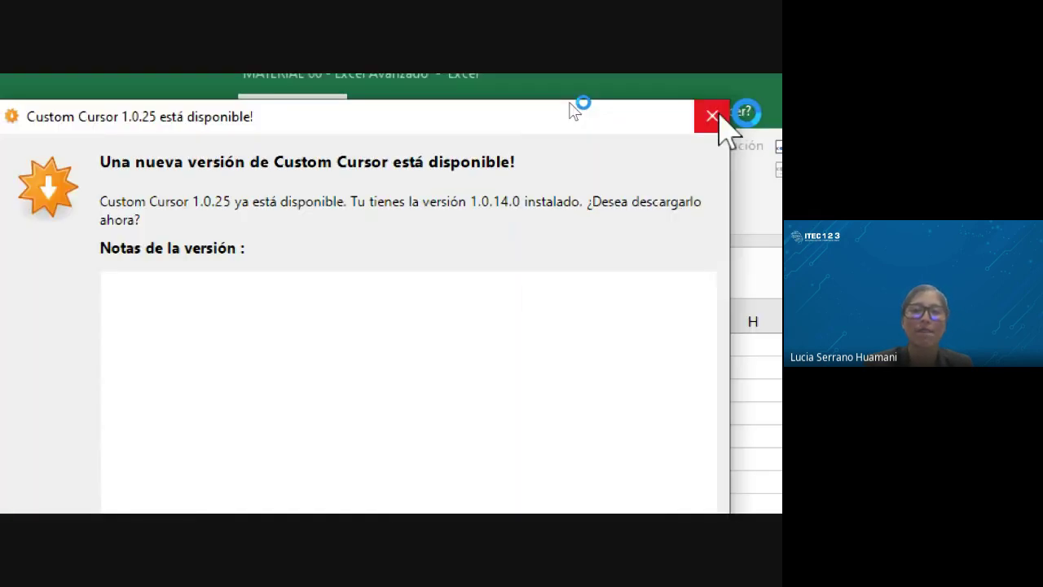
left_click(710, 112)
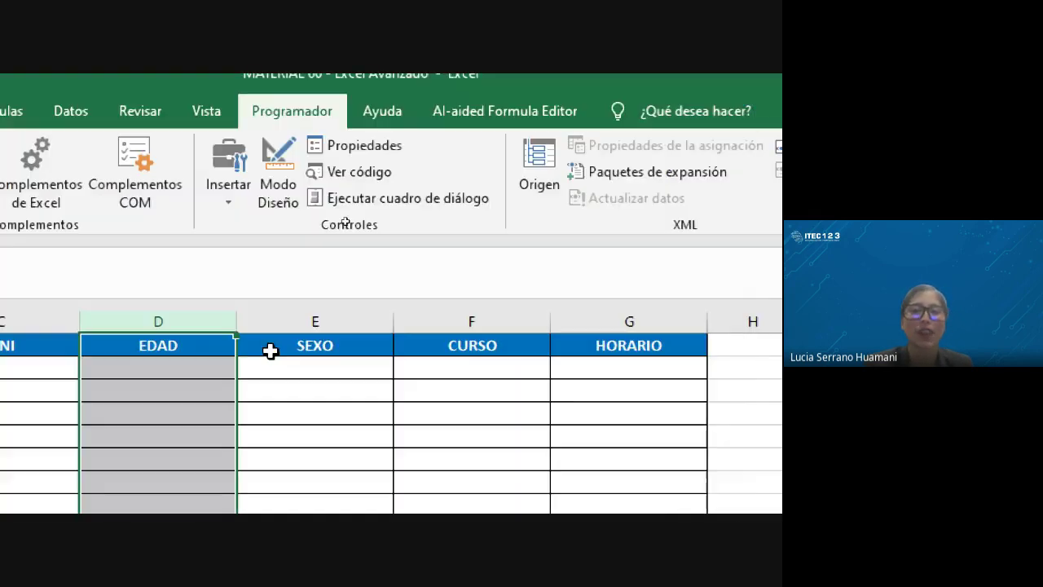
left_click(285, 322)
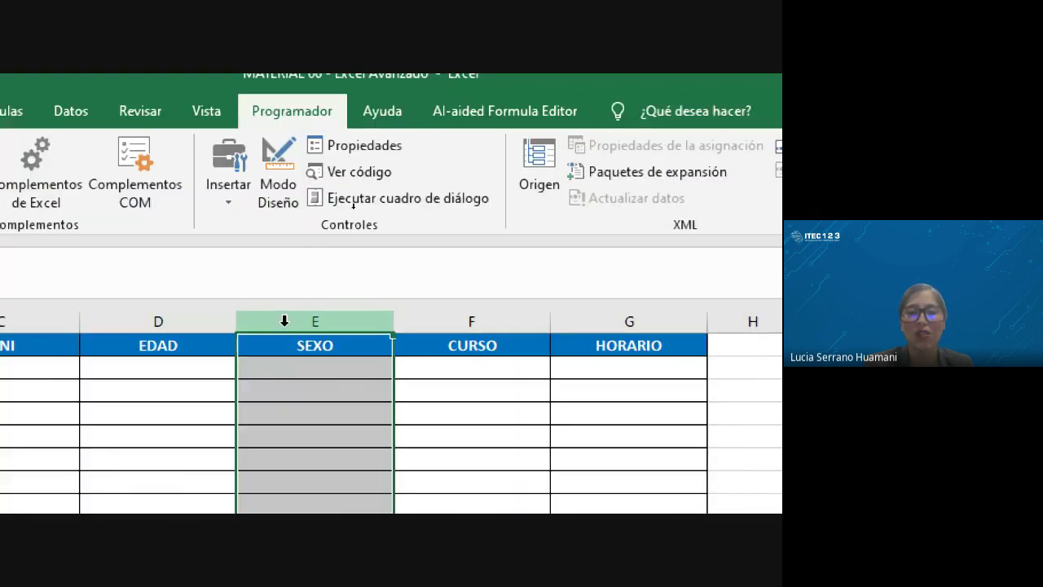
left_click(450, 319)
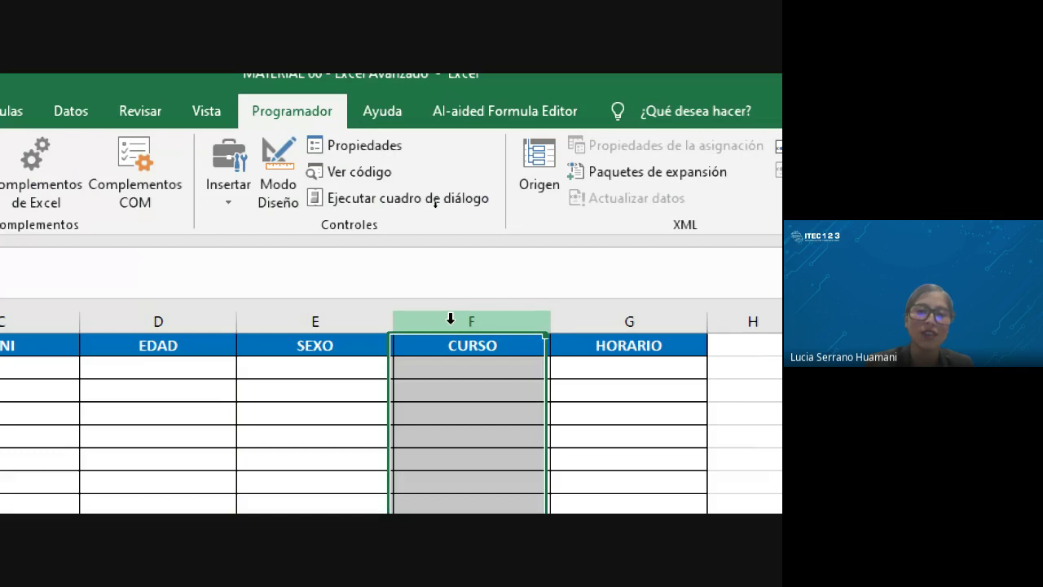
left_click(593, 319)
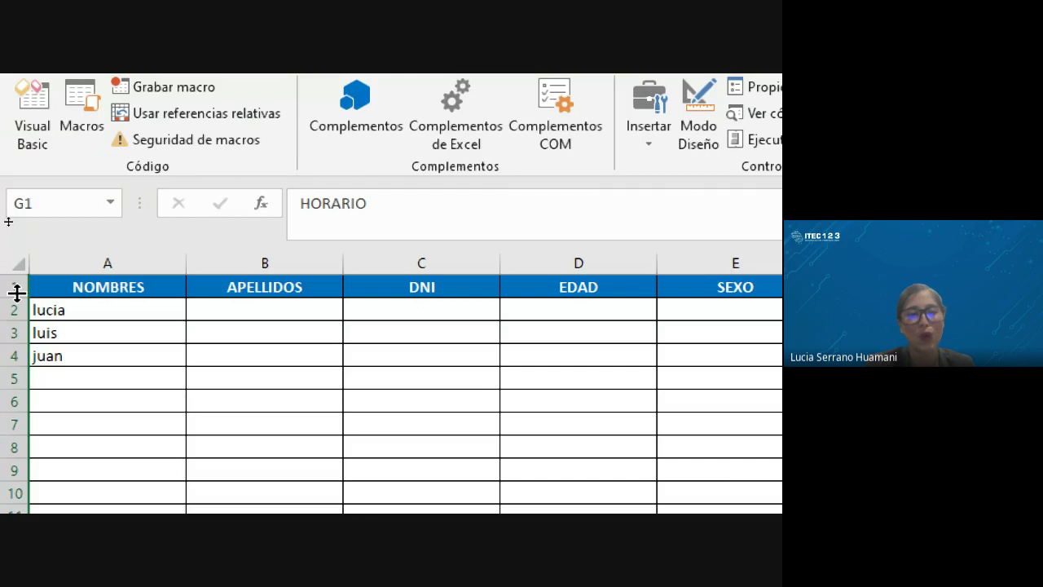
Highlight header row 1, the lucia, luis and juan rows, empty row 5, then select B2.
left_click(16, 290)
left_click(3, 310)
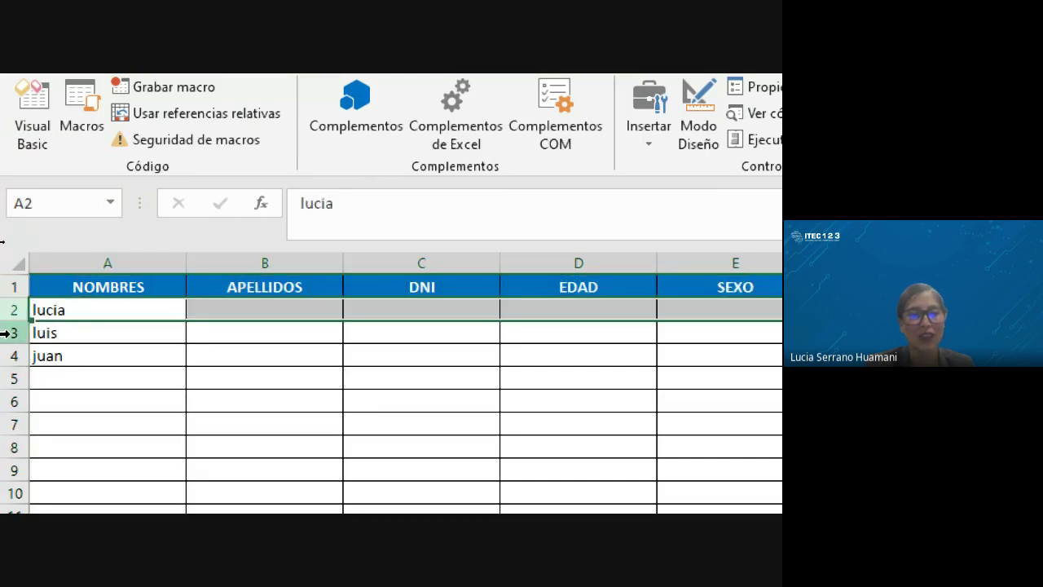
left_click(3, 332)
left_click(3, 355)
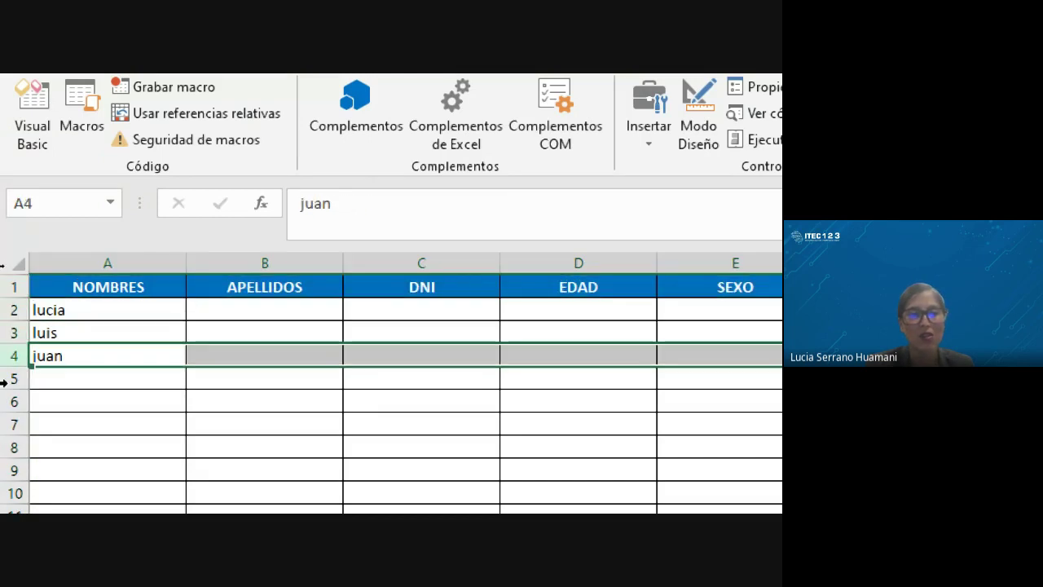
left_click(3, 378)
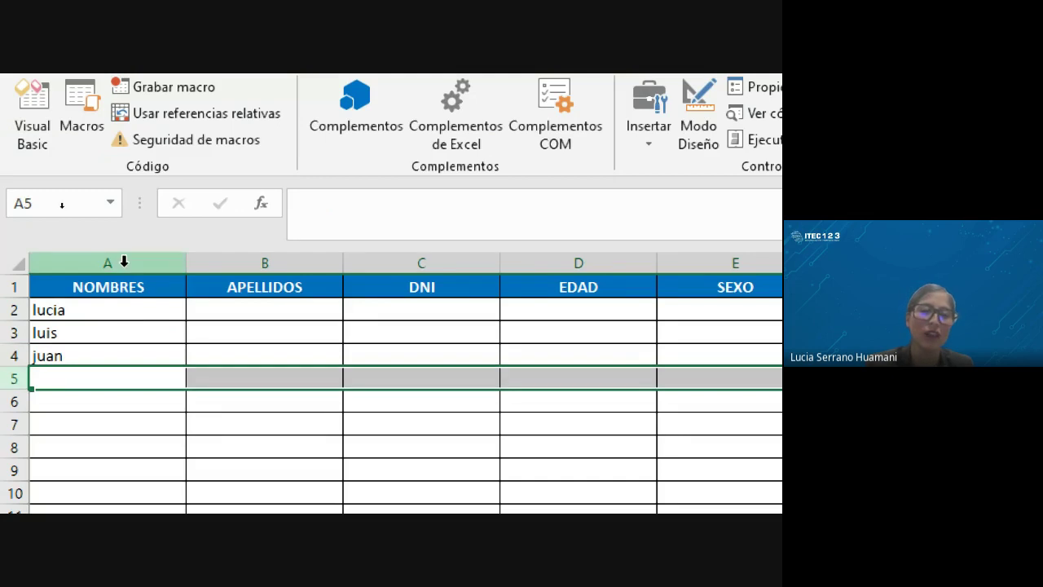
left_click(124, 260)
left_click(221, 259)
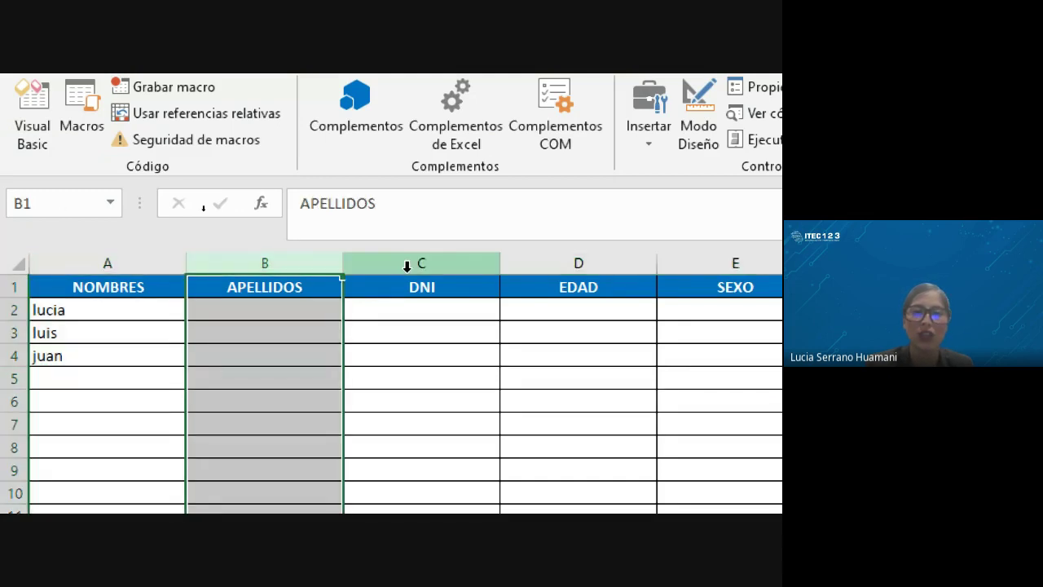
left_click(407, 264)
left_click(550, 263)
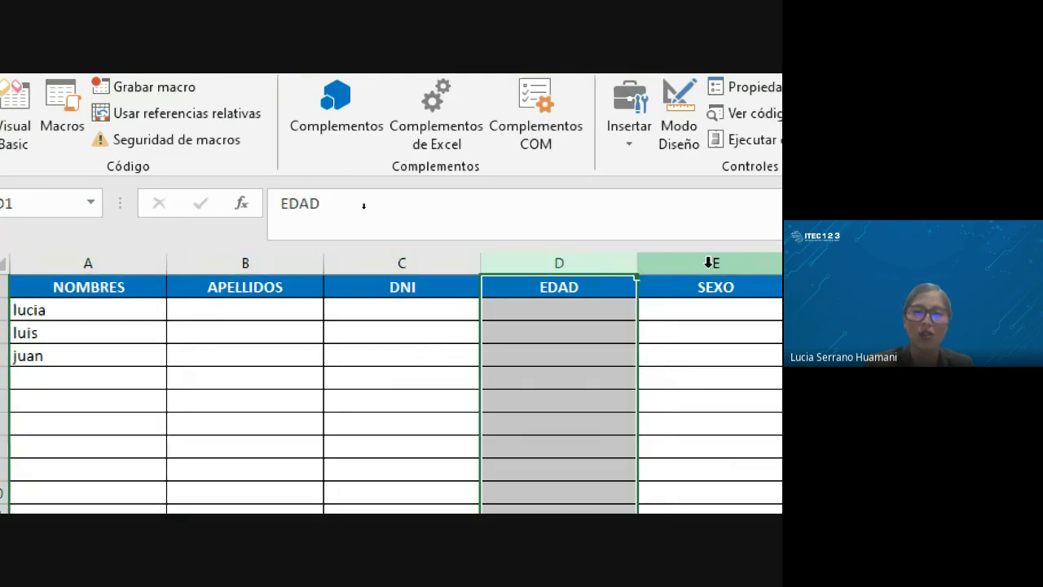
left_click(710, 263)
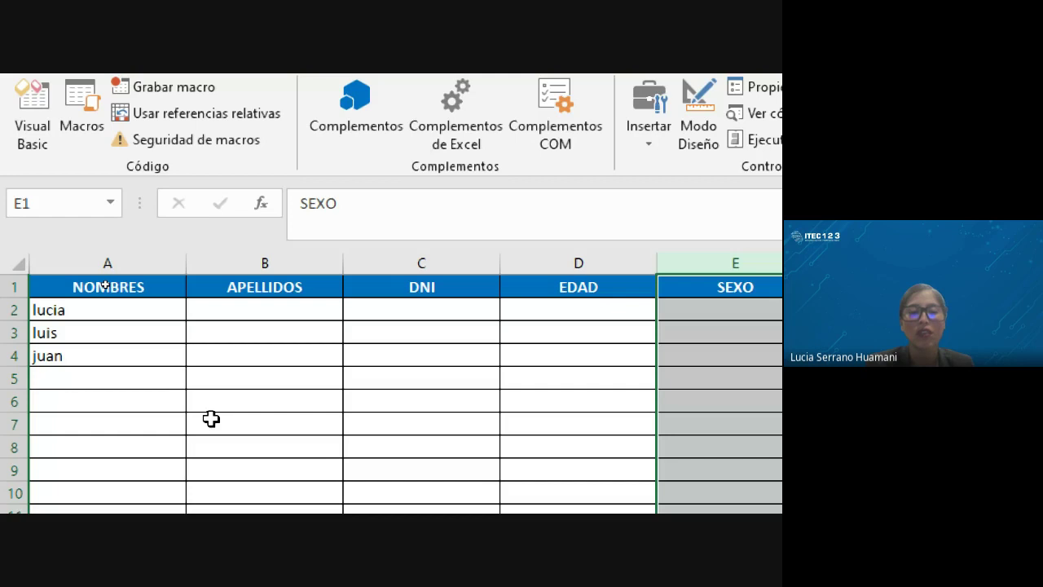
left_click(229, 314)
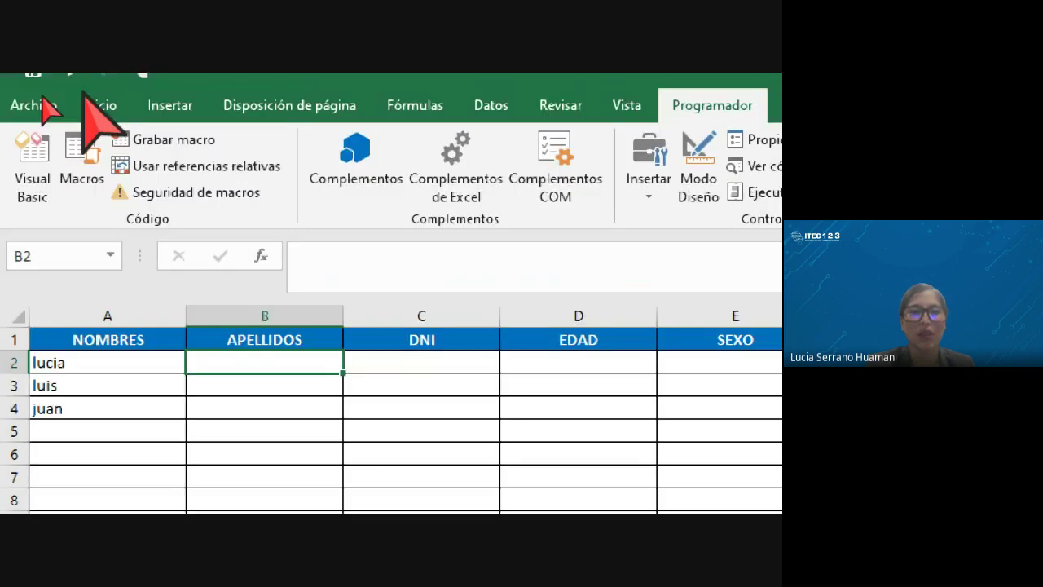
Shade cell B2 yellow from the Inicio tab, then bring up the Google Meet call.
left_click(95, 105)
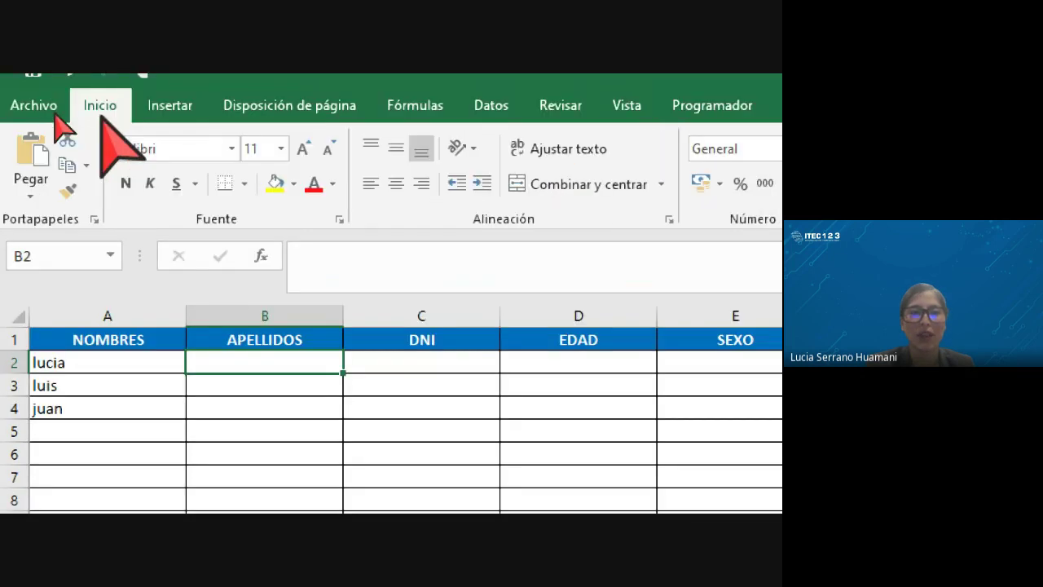
left_click(277, 183)
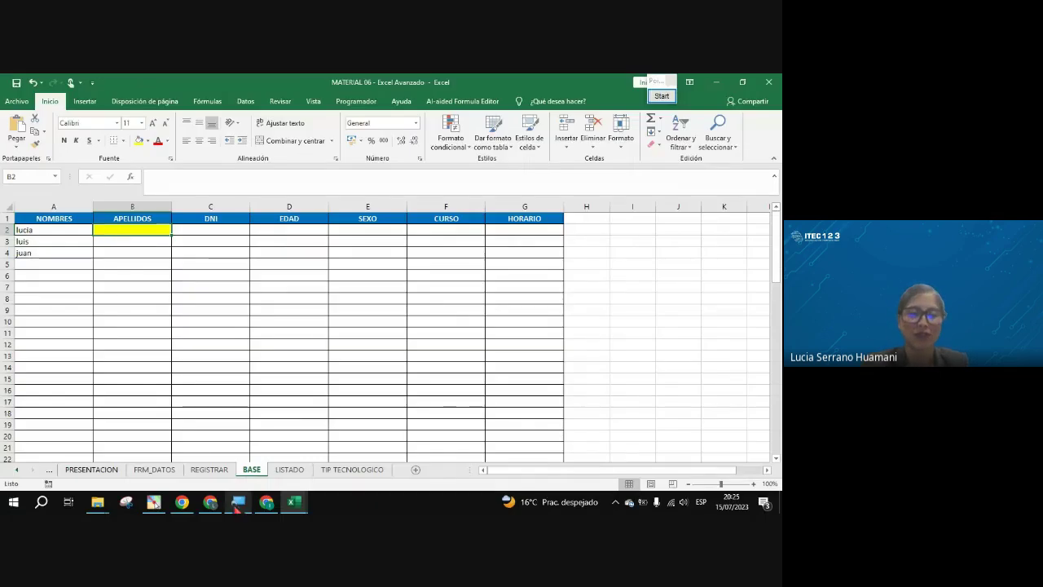
left_click(210, 501)
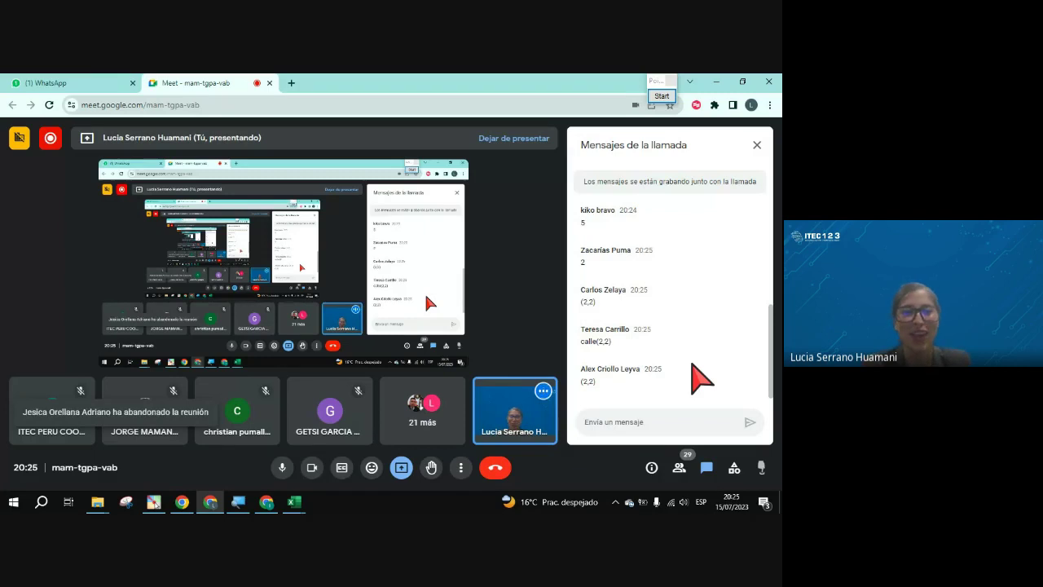
Switch between the Google Meet chat and Excel, ending on the BASE sheet.
key("alt+Tab")
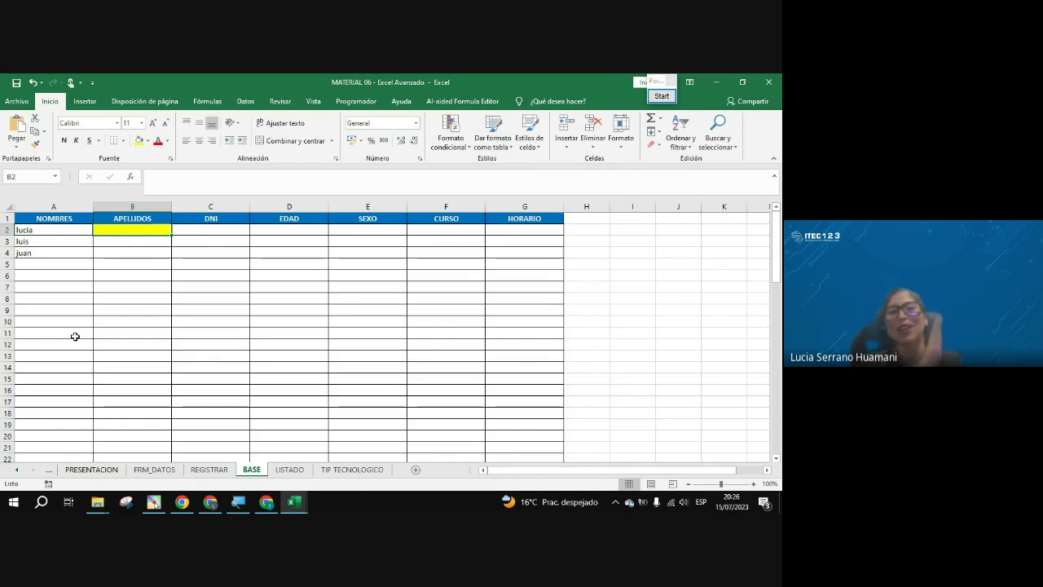
key("alt+Tab")
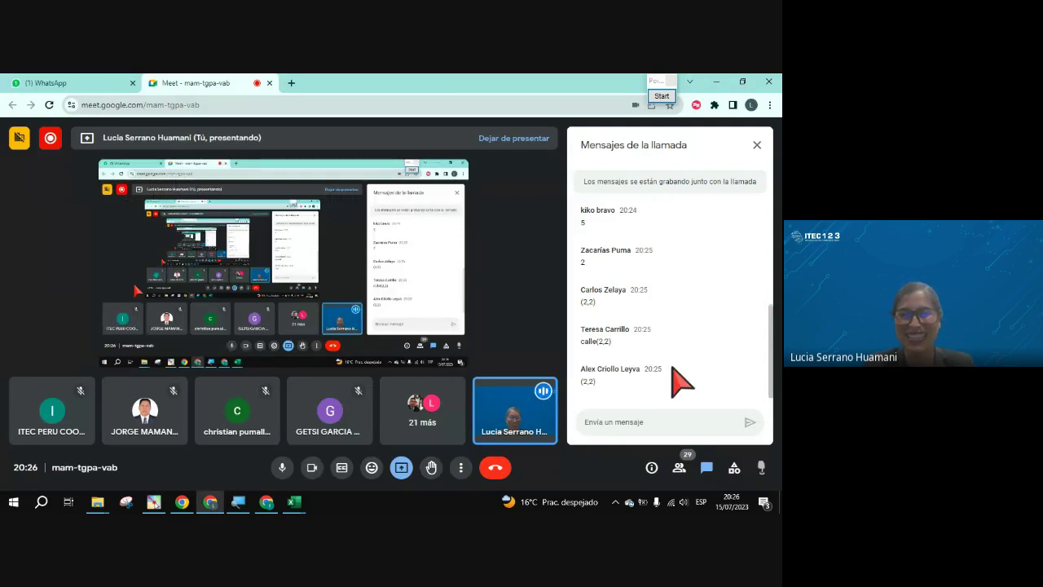
key("alt+Tab")
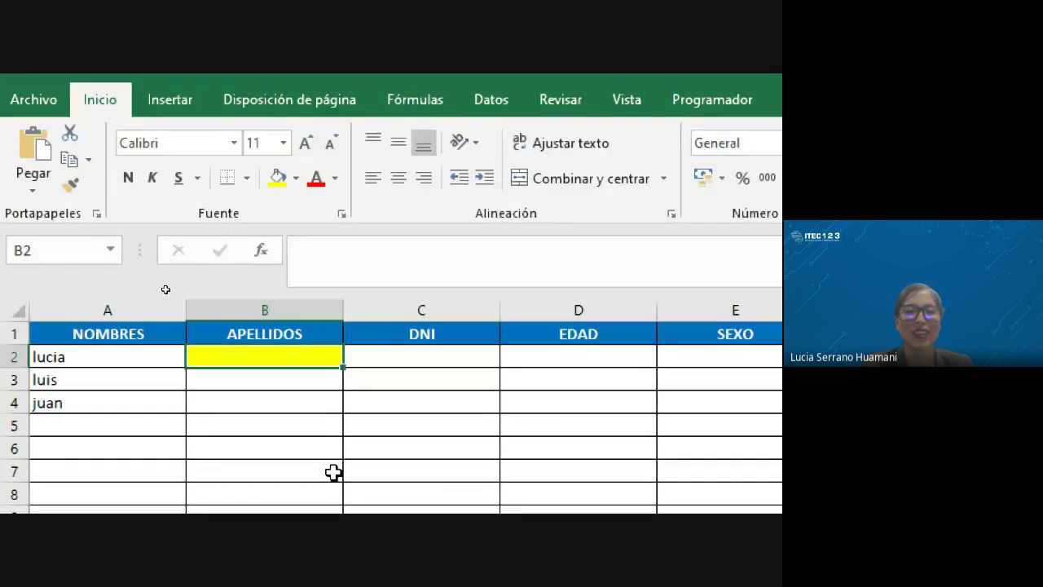
Set B2's fill to Sin relleno and select the empty cell B5.
left_click(269, 420)
left_click(272, 353)
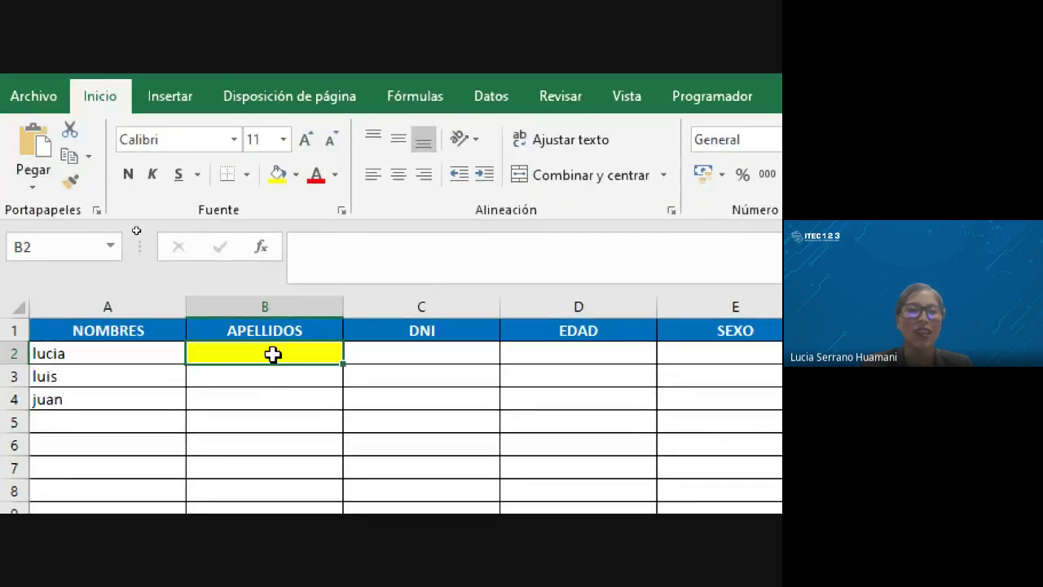
left_click(297, 175)
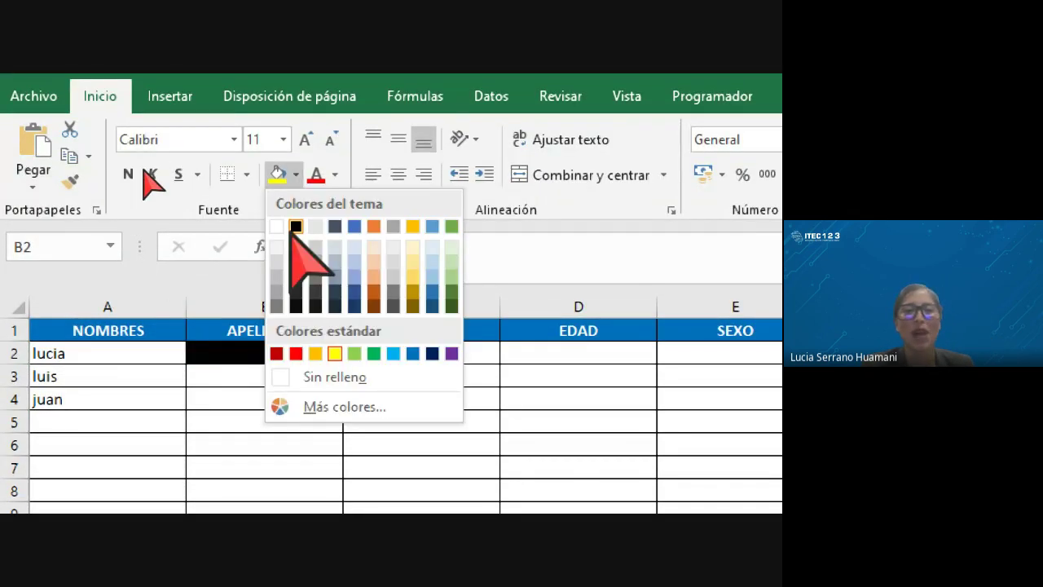
left_click(326, 373)
left_click(265, 487)
left_click(275, 420)
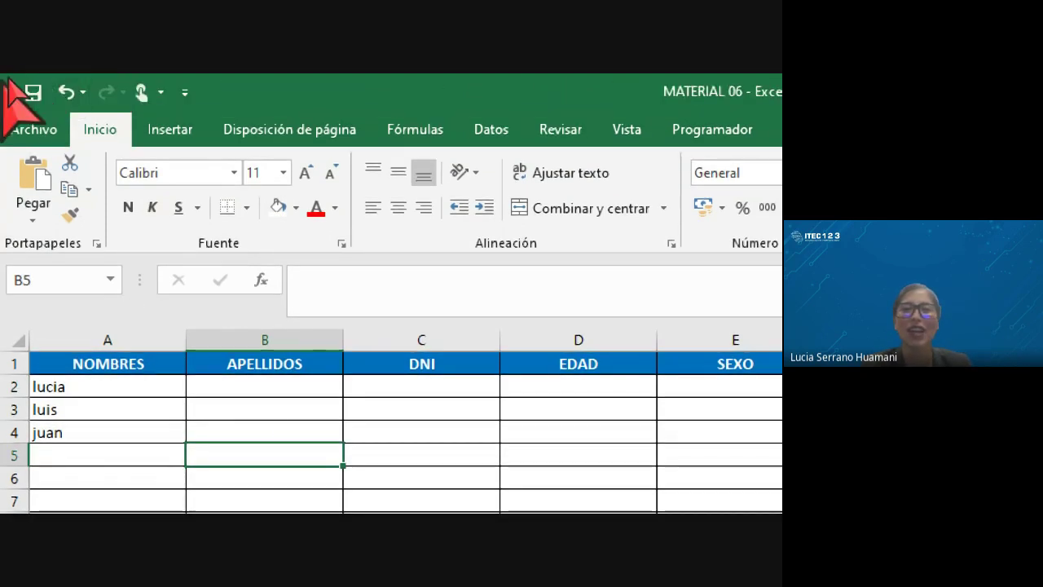
left_click(670, 130)
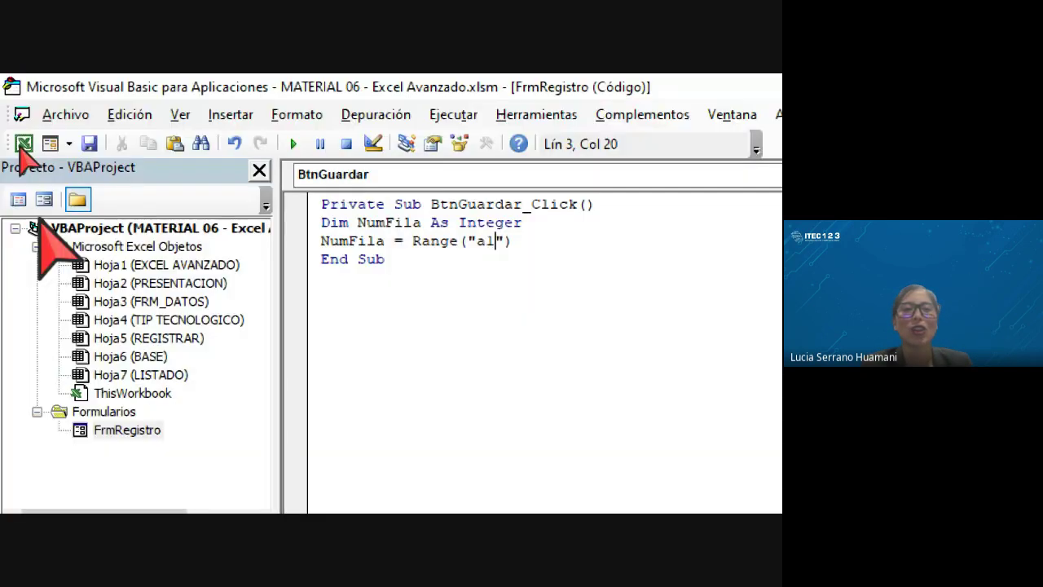
Delete Range("a1") from line 3, leaving 'NumFila = ', and go back to the workbook.
left_click(363, 244)
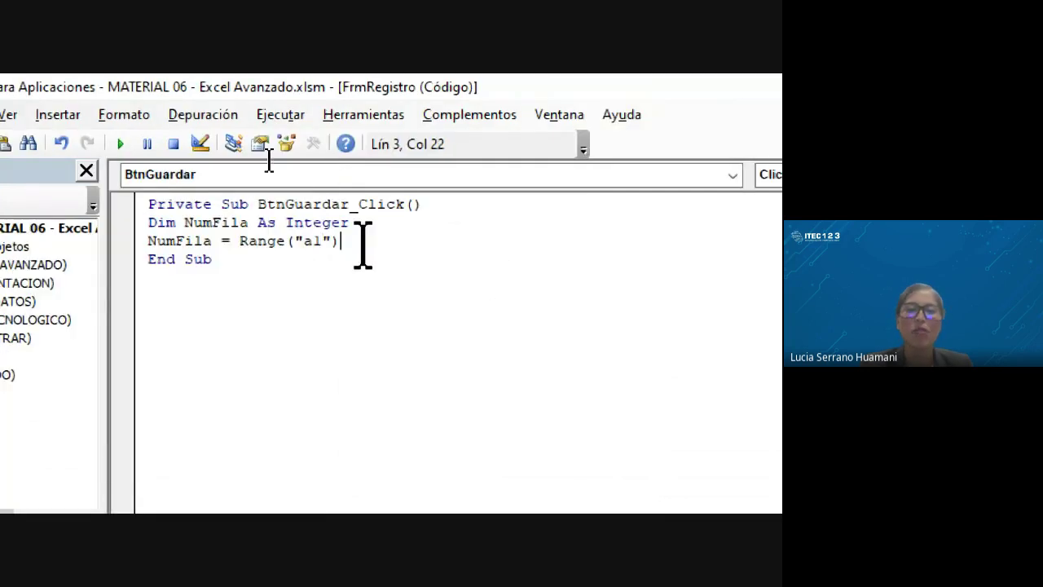
key("BackSpace")
key("BackSpace")
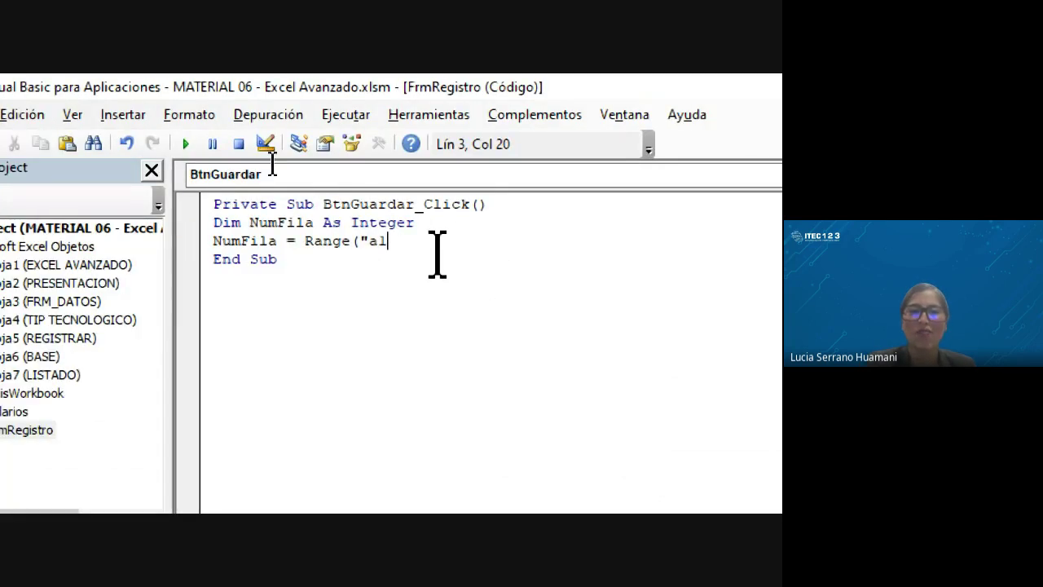
key("BackSpace")
key("BackSpace")
key("BackSpace")
key("BackSpace")
key("BackSpace")
key("BackSpace")
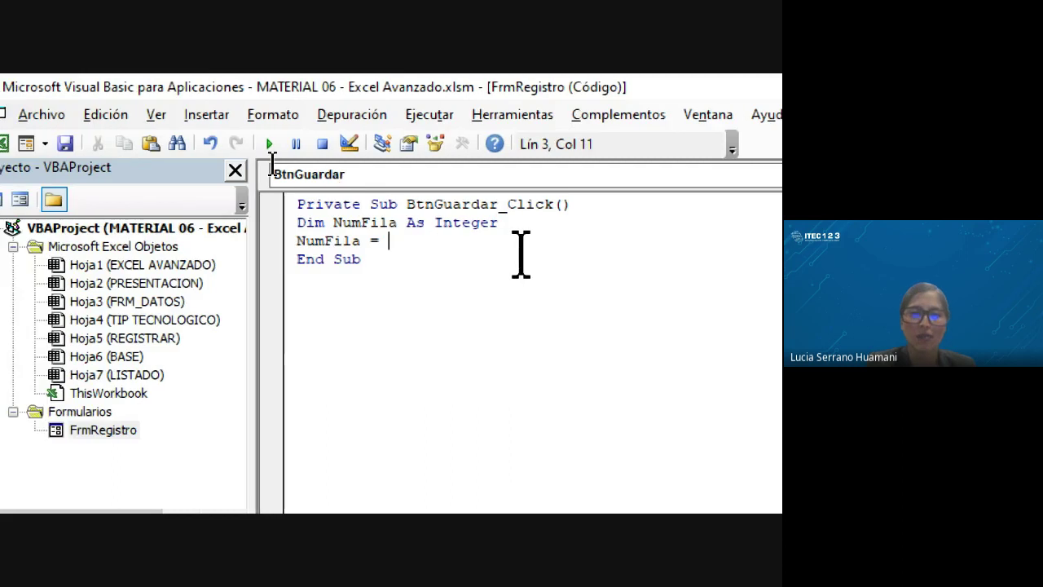
key("BackSpace")
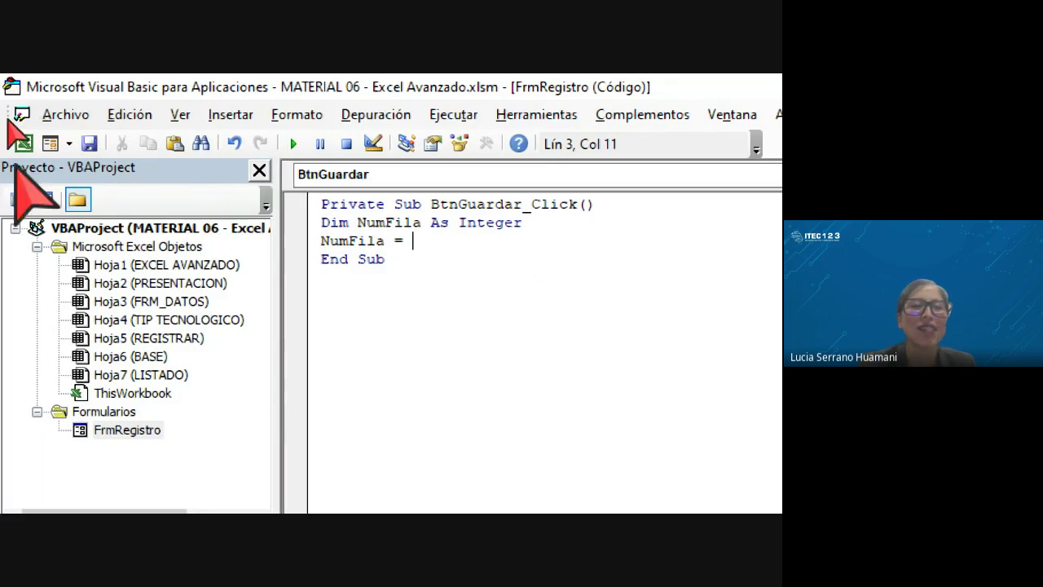
left_click(24, 144)
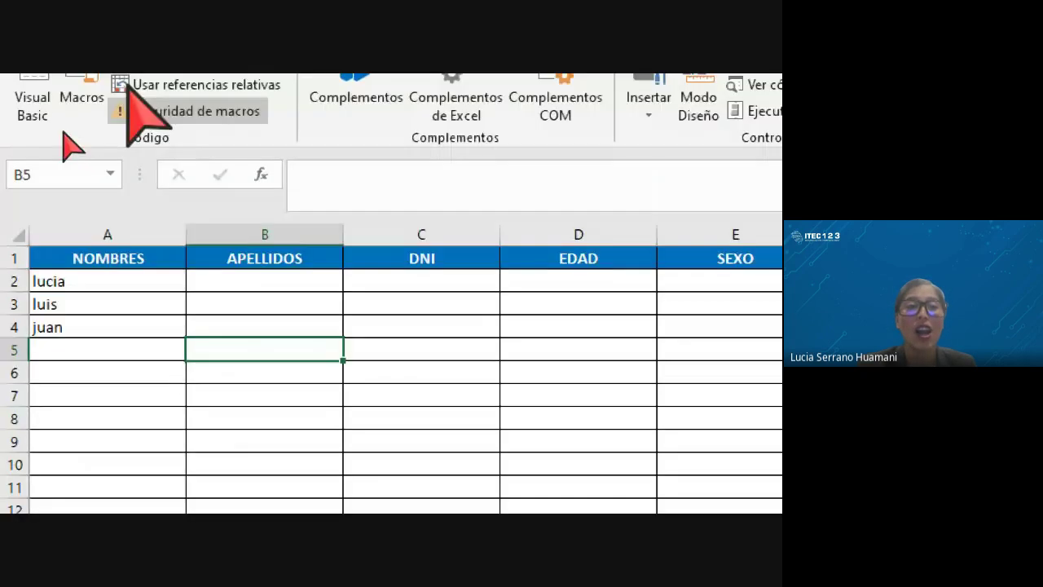
Select the NOMBRES header in A1 and return to the BtnGuardar_Click code in the VBA editor.
left_click(103, 260)
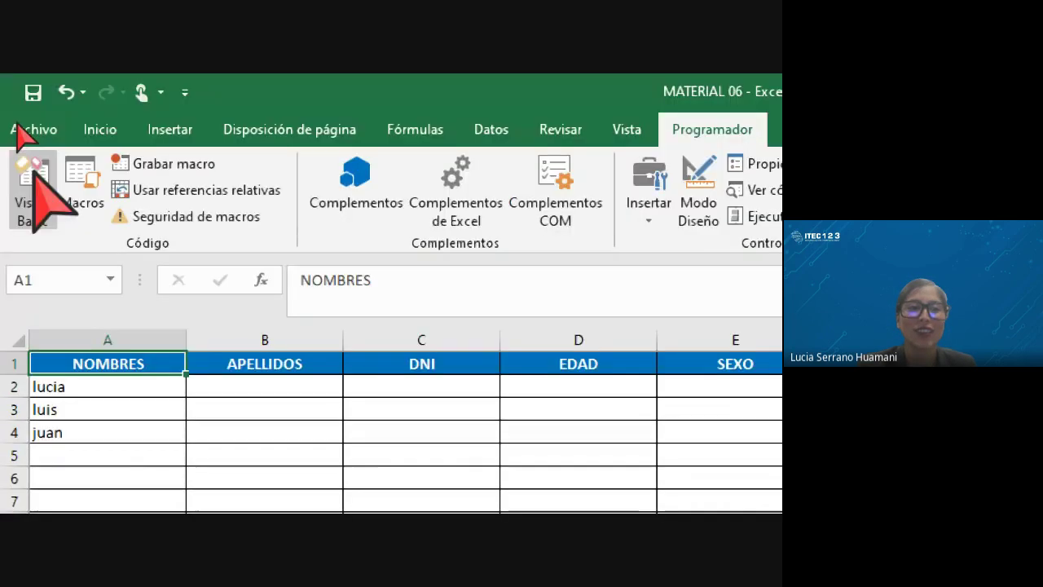
left_click(34, 175)
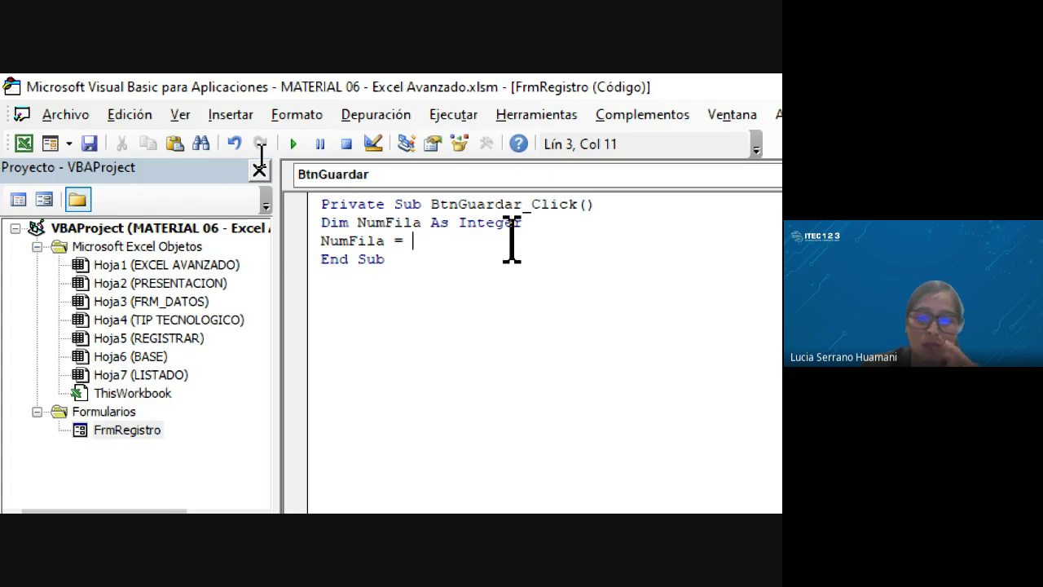
Extend line 3 to 'NumFila = hoja6.Cells(' and highlight the NumFila variable.
type("hoja")
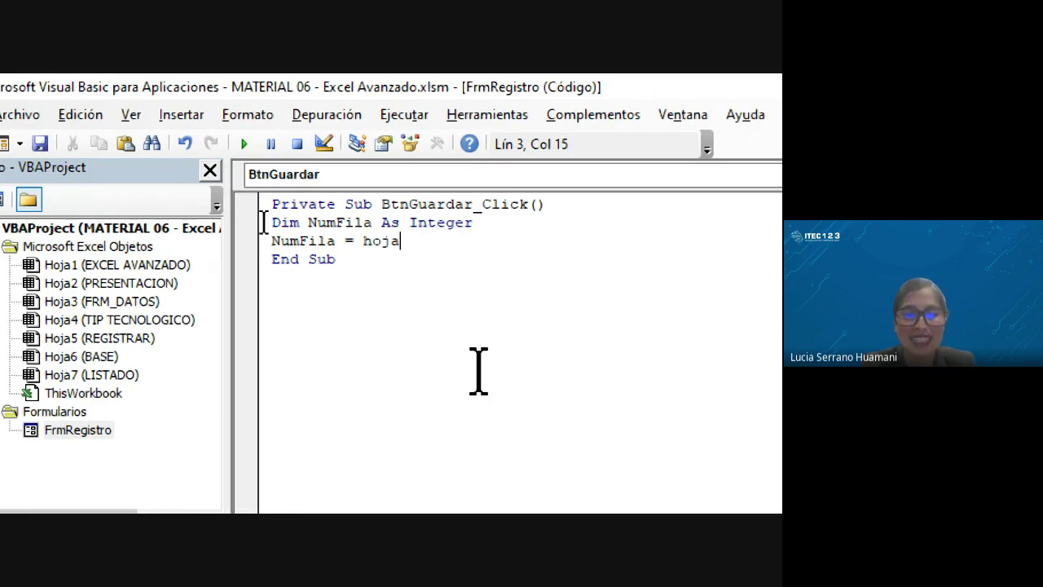
type("6")
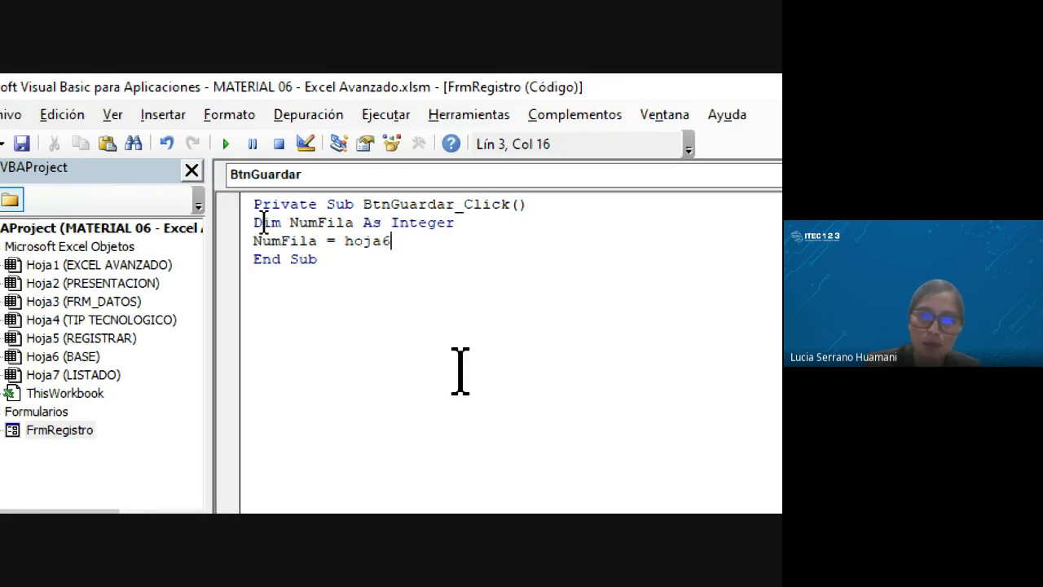
type(".")
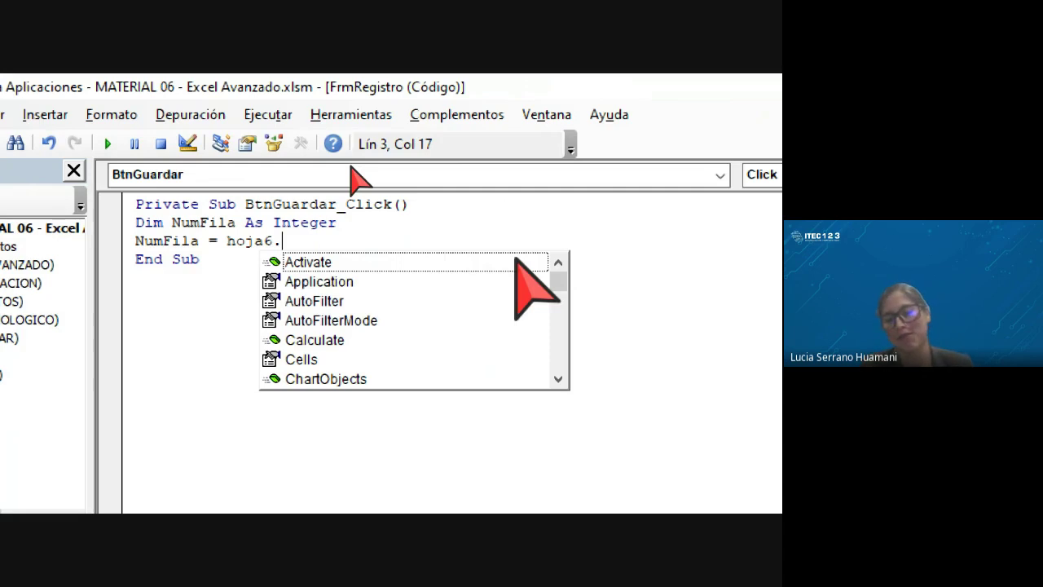
type("ce")
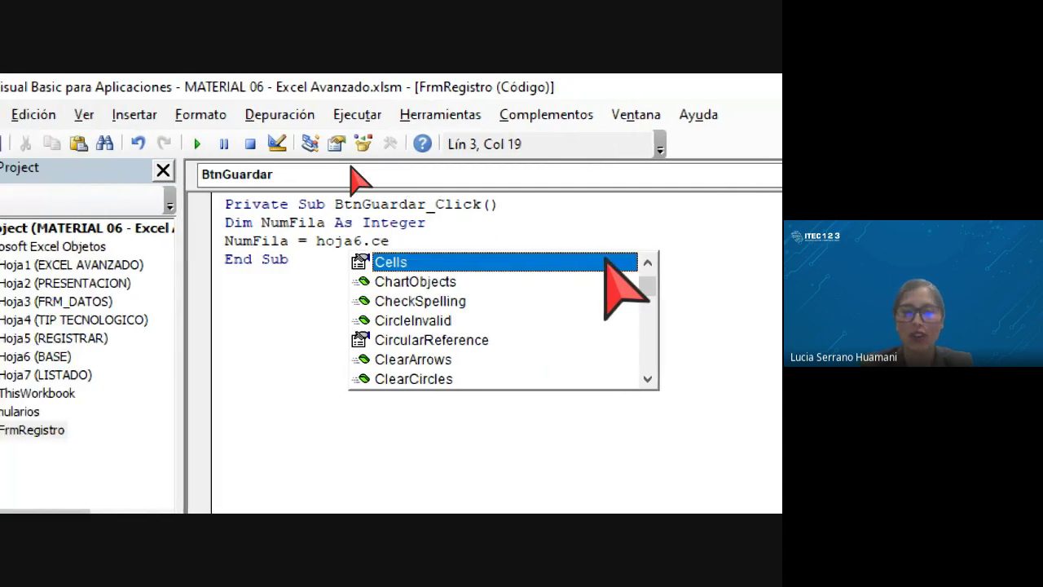
type("lls")
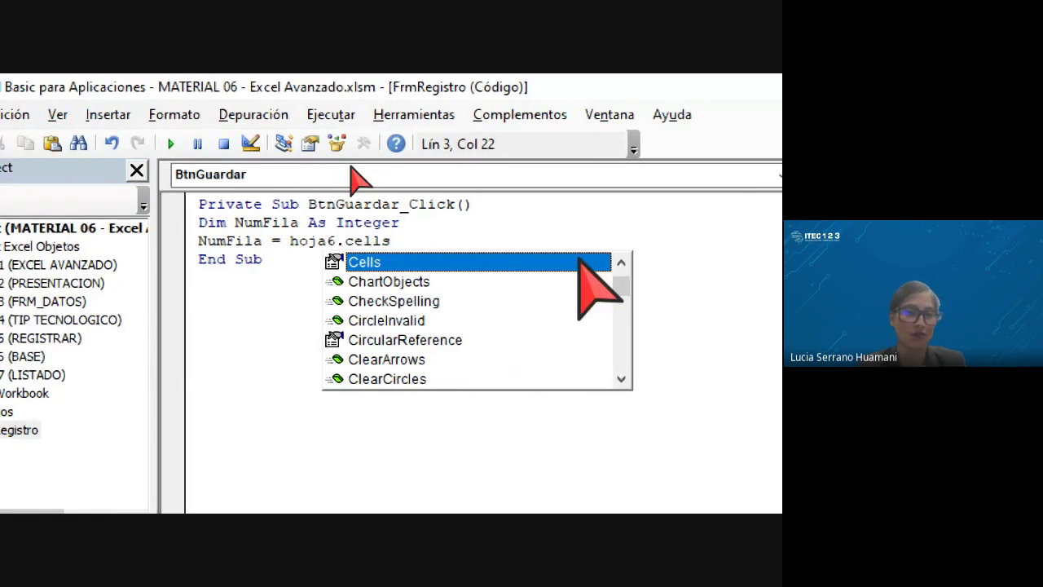
type("(")
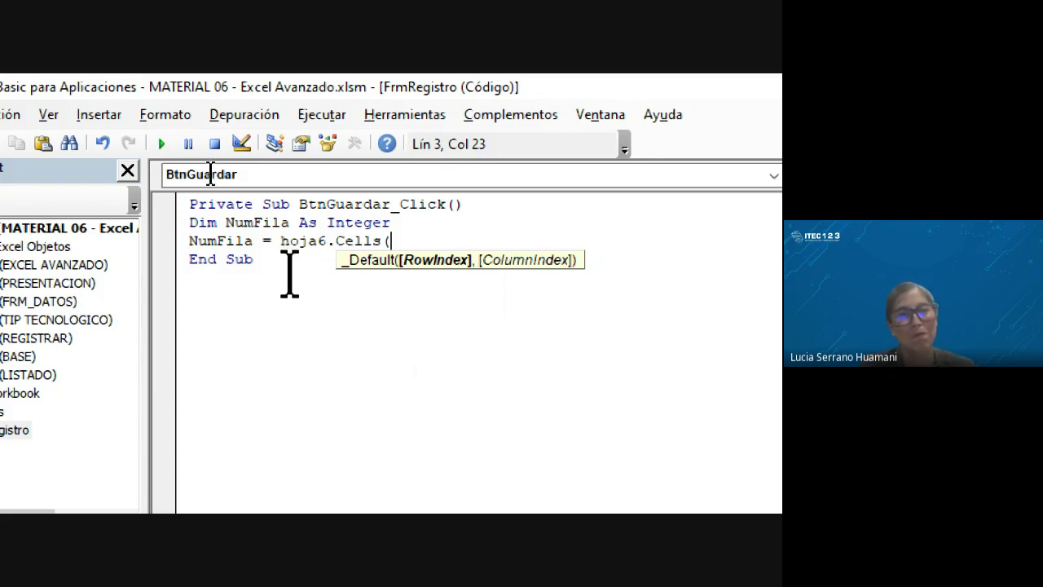
left_click_drag(188, 240, 254, 240)
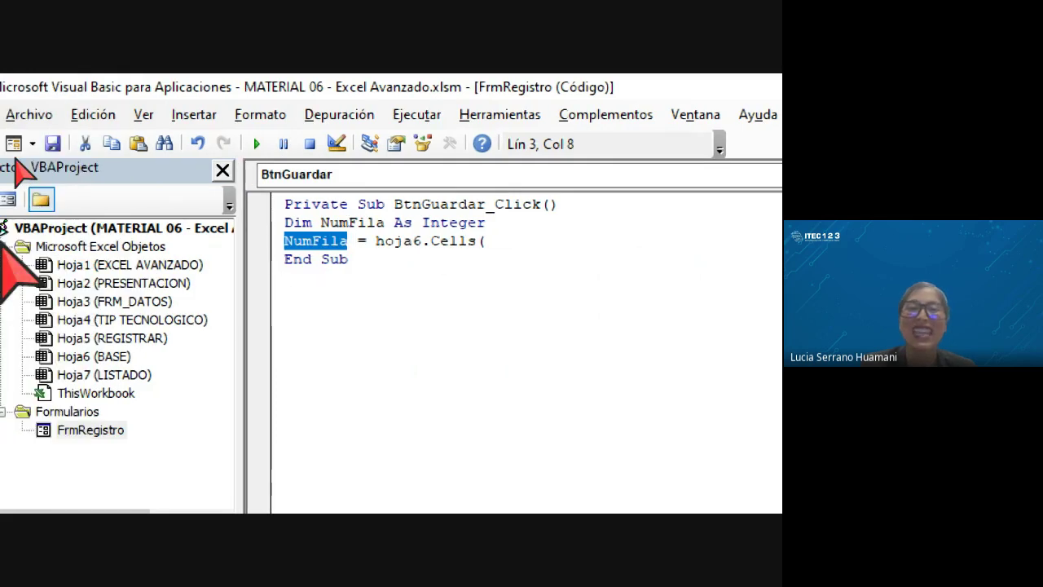
In the worksheet, show row 4 with juan as the last filled name row, then resume the NumFila line.
left_click(13, 143)
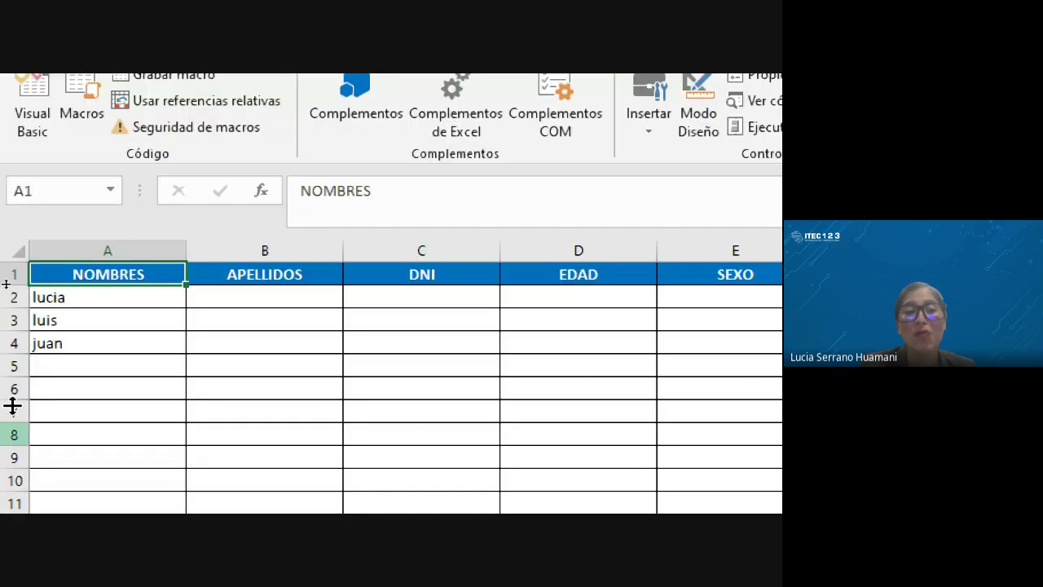
left_click(13, 343)
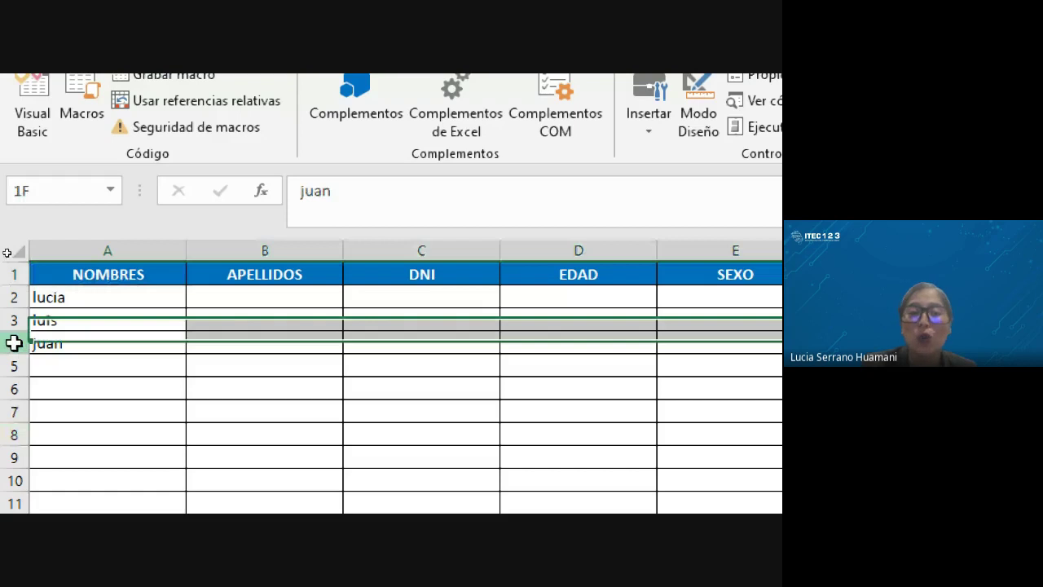
left_click(40, 342)
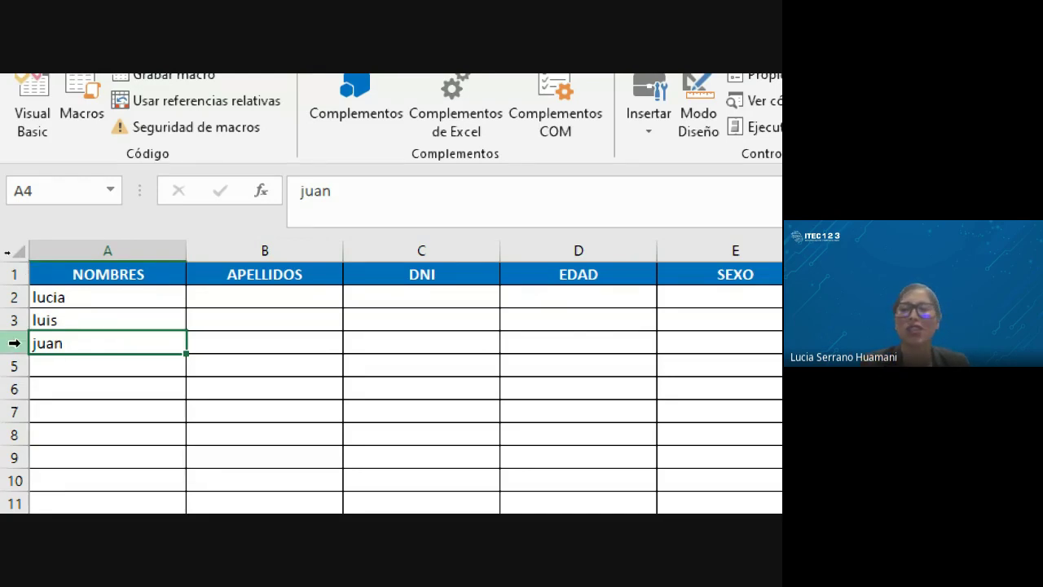
left_click(52, 299)
key("Down")
key("Down")
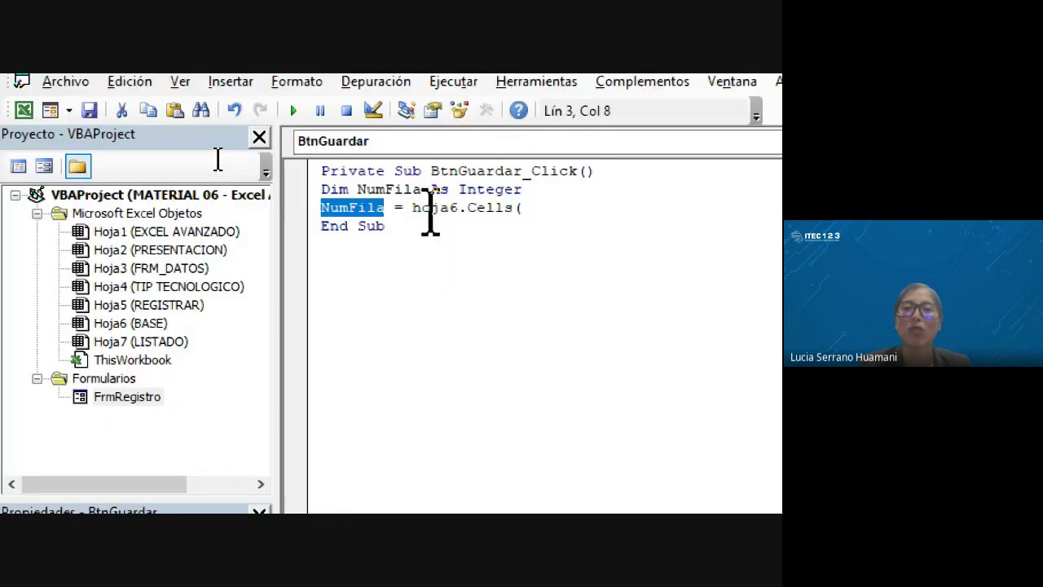
left_click(640, 210)
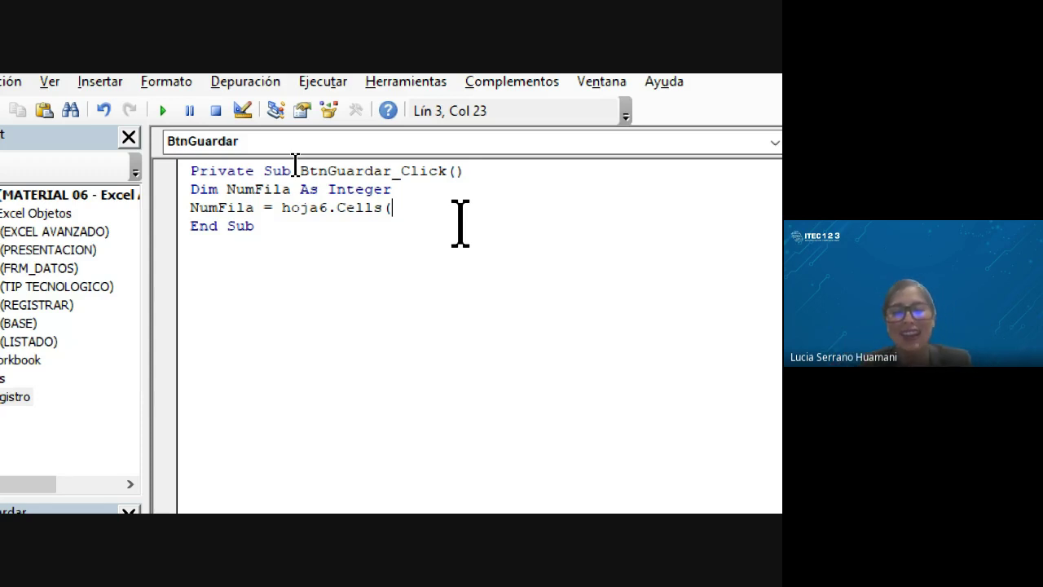
Add 'rows.Count,' as the row argument so the line reads hoja6.Cells(rows.Count,.
type("r")
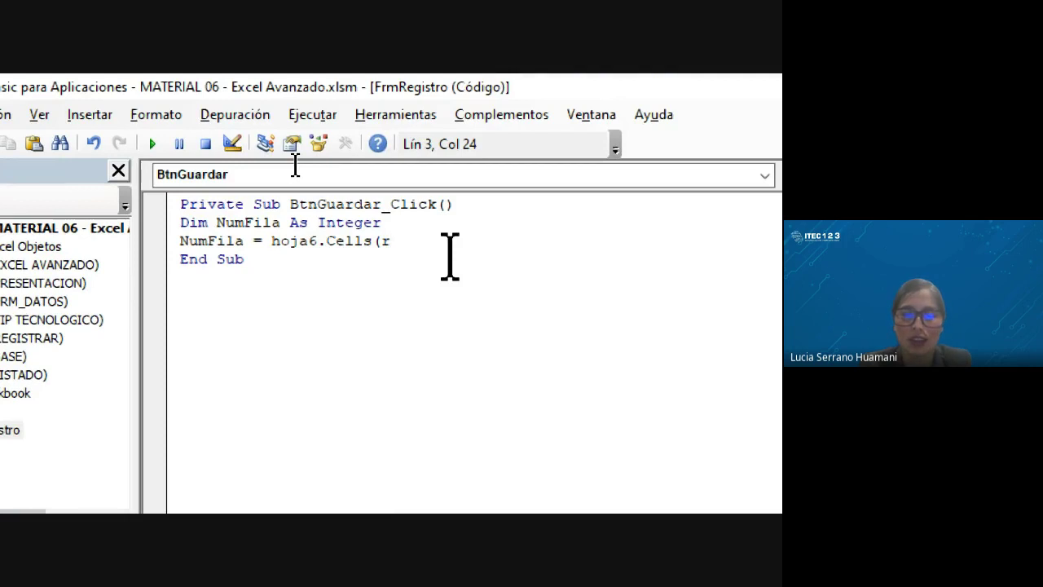
type("o")
type("ws")
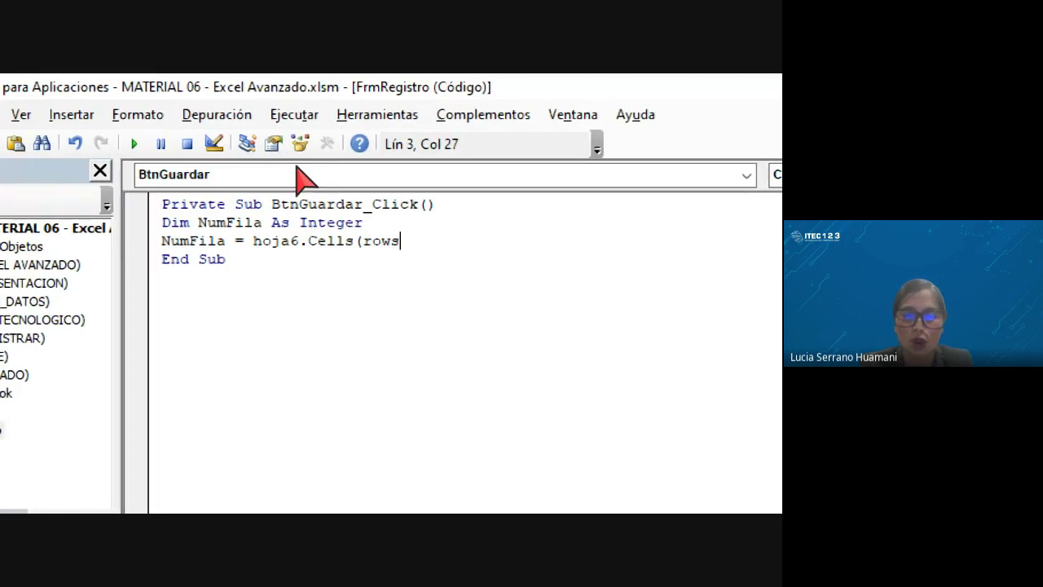
type(".co")
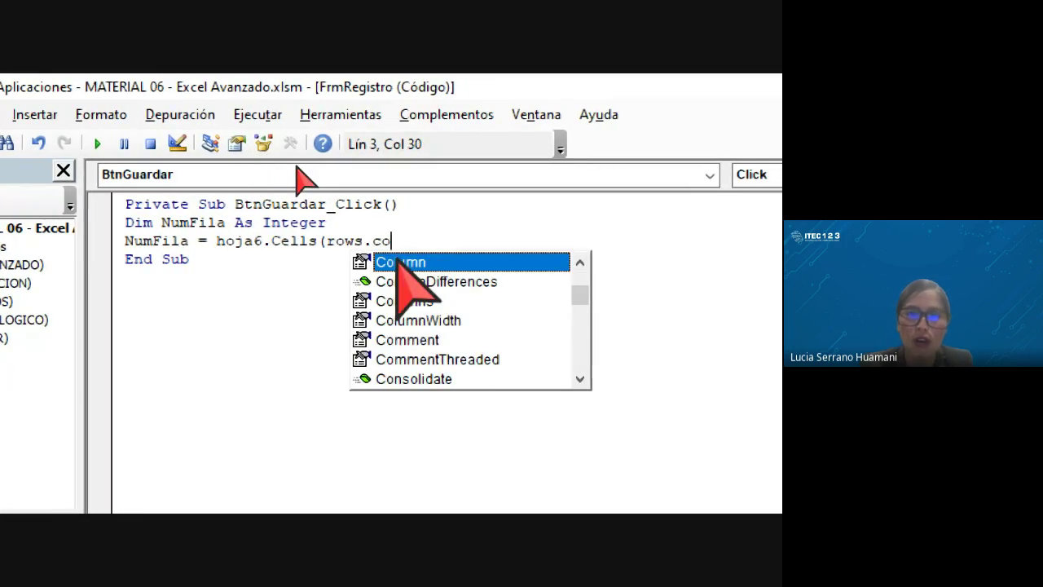
key("BackSpace")
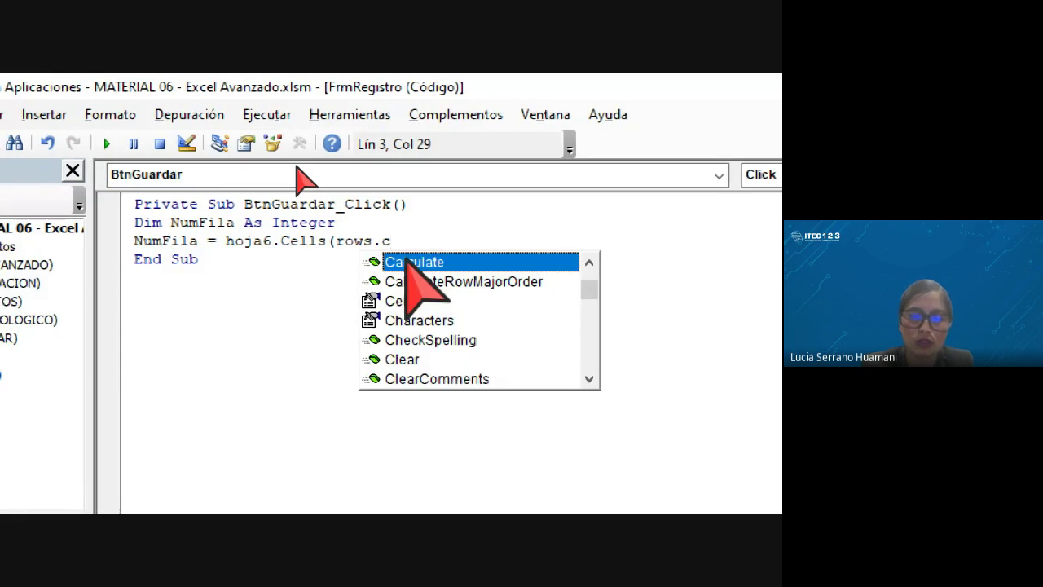
type("ount")
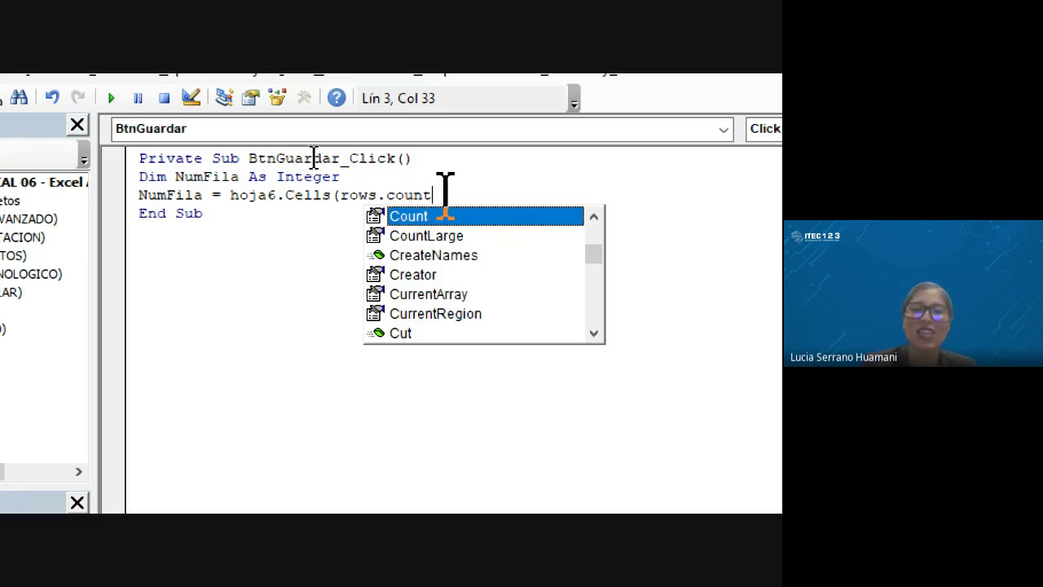
type(",")
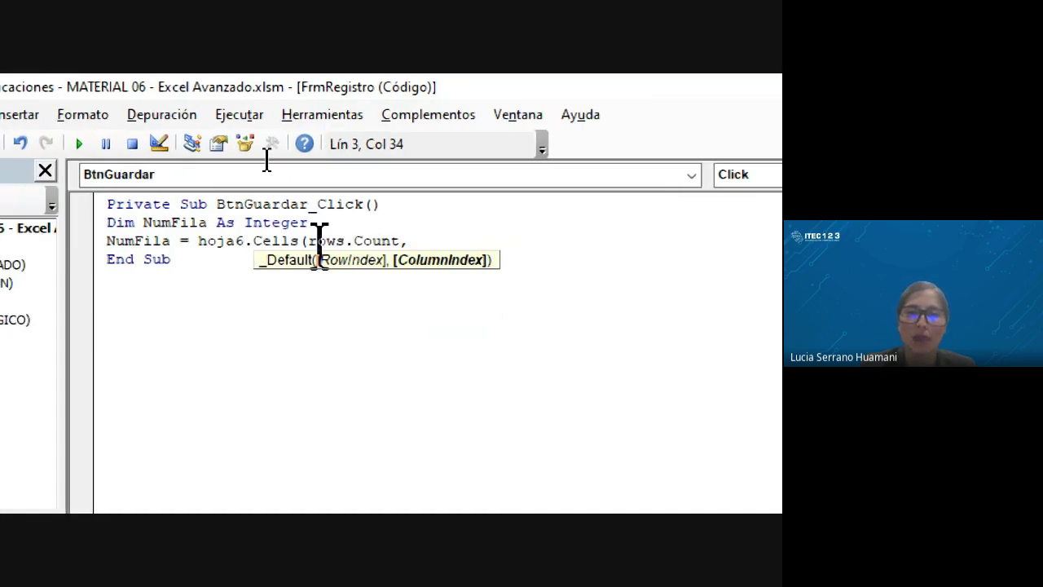
Highlight the rows.Count argument to explain it, leaving the caret at the line's end.
left_click_drag(308, 240, 405, 237)
left_click(407, 238)
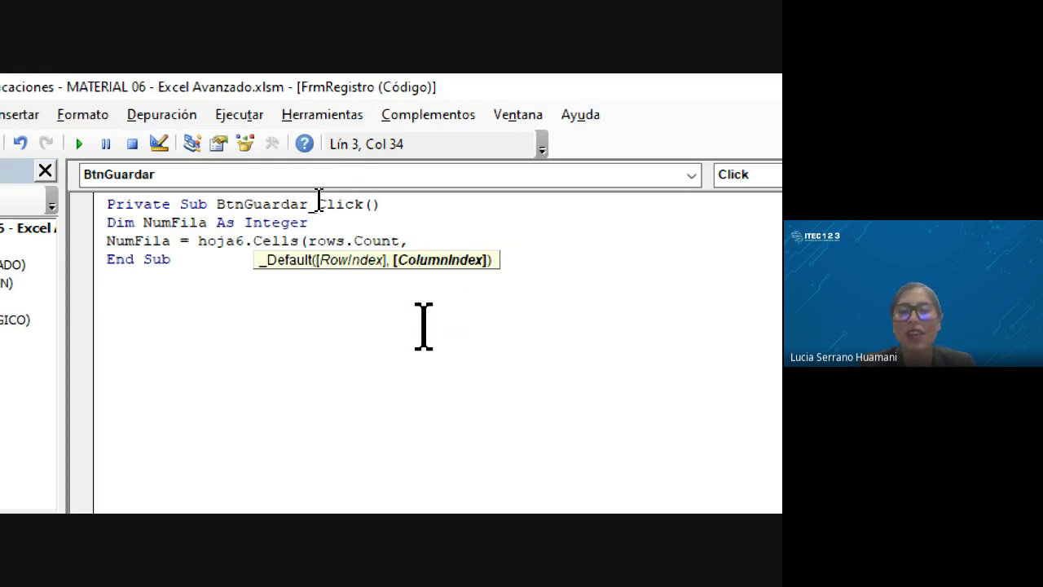
left_click(379, 241)
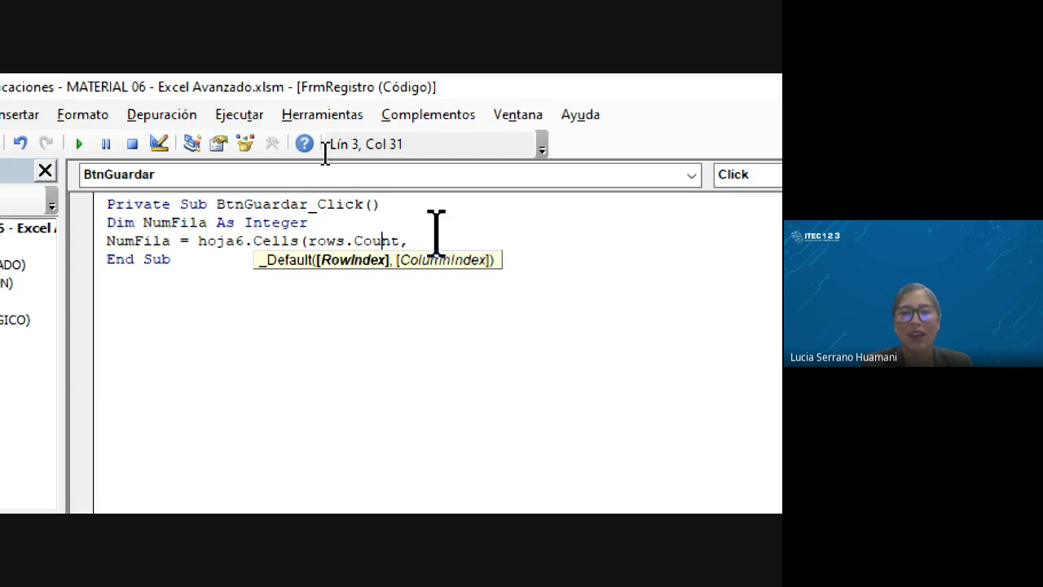
key("End")
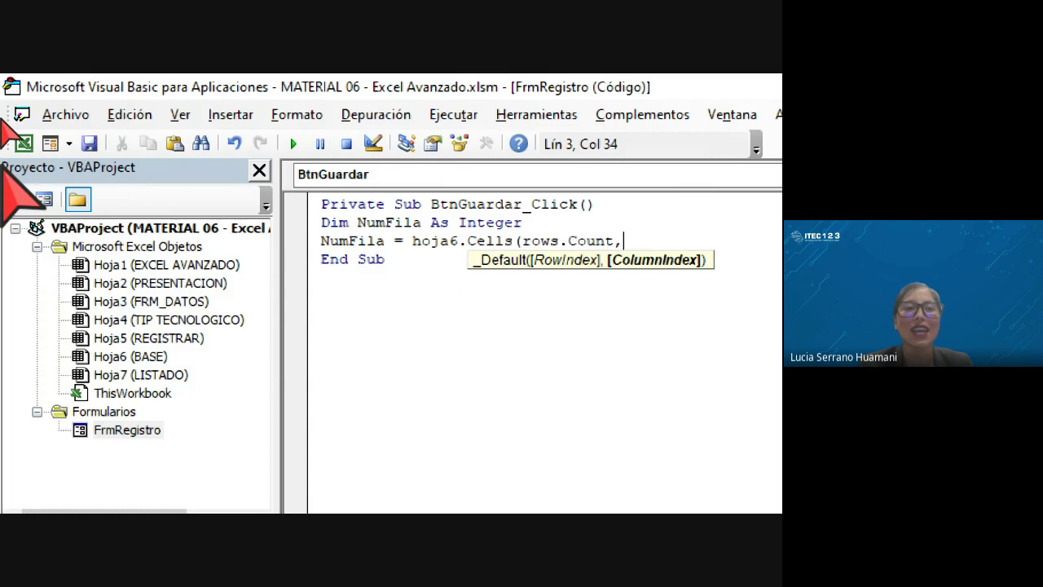
Check the NOMBRES header in cell A1 of the worksheet, then come back to the BtnGuardar code.
key("alt+F11")
left_click(108, 363)
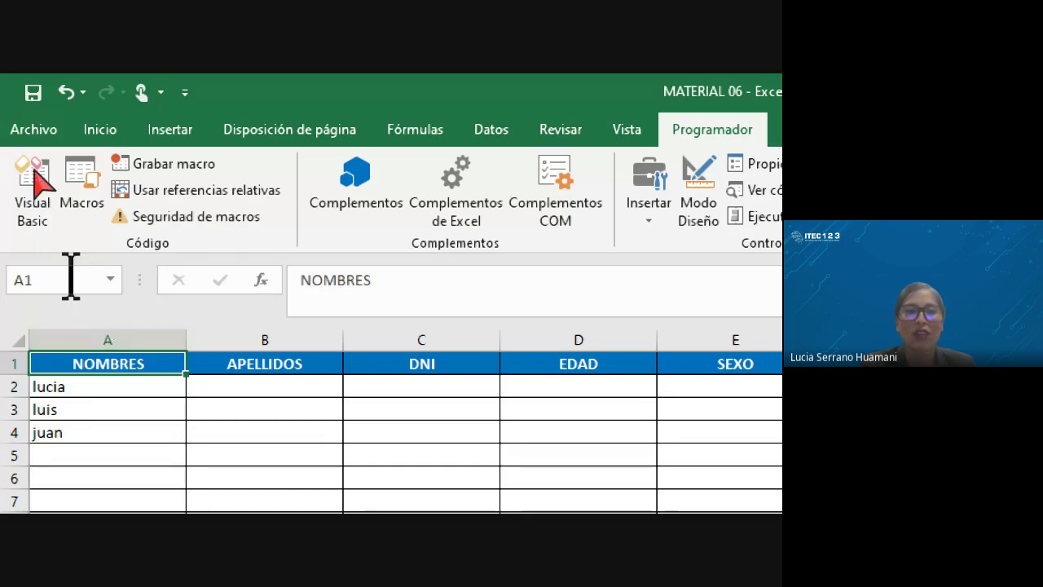
left_click(36, 187)
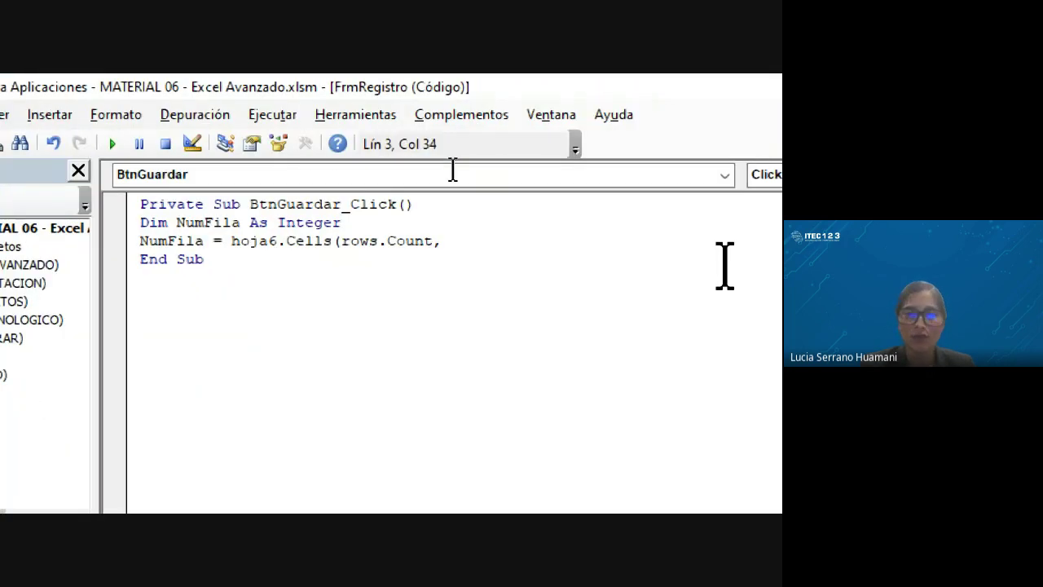
Add column argument 1 and '.end(xlup)' so the line reads hoja6.Cells(rows.Count,1).end(xlup).
type("1")
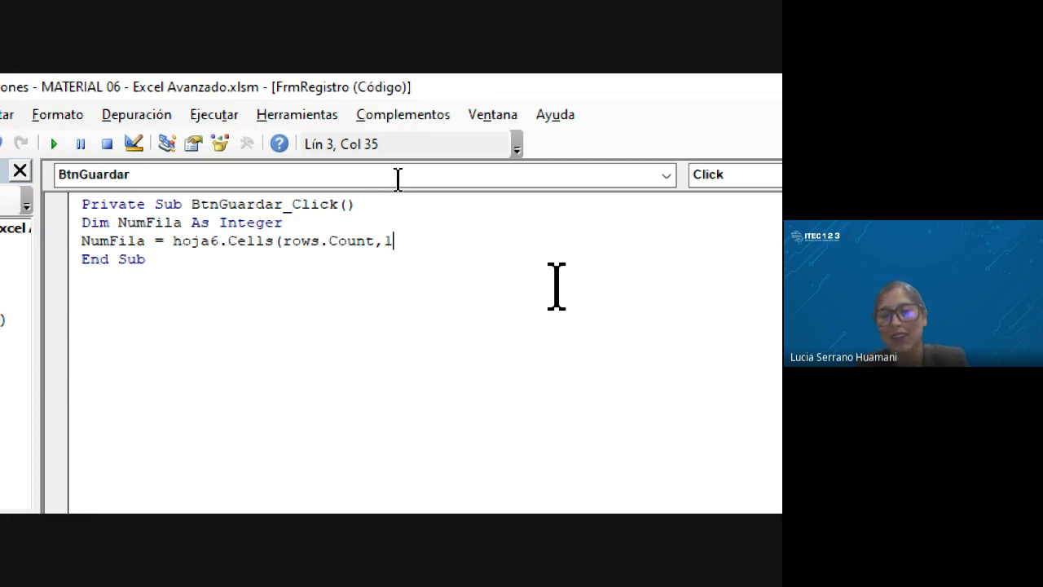
type(")")
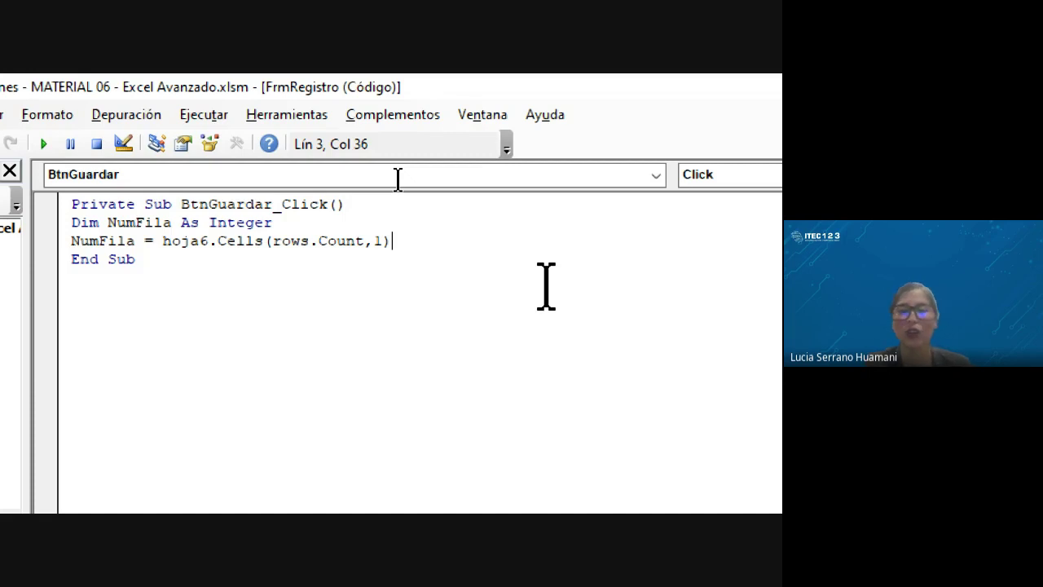
type(".")
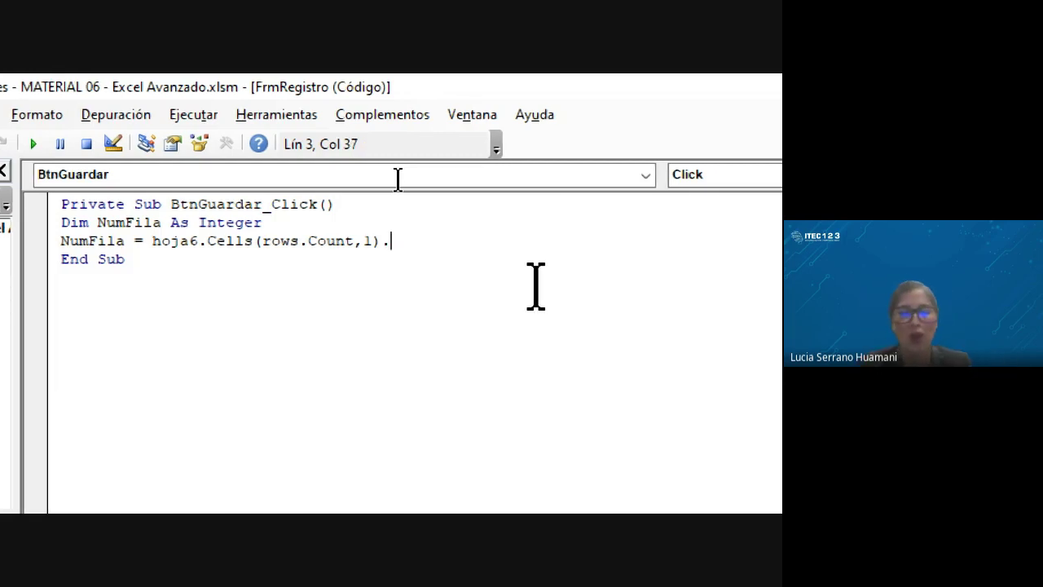
type("end")
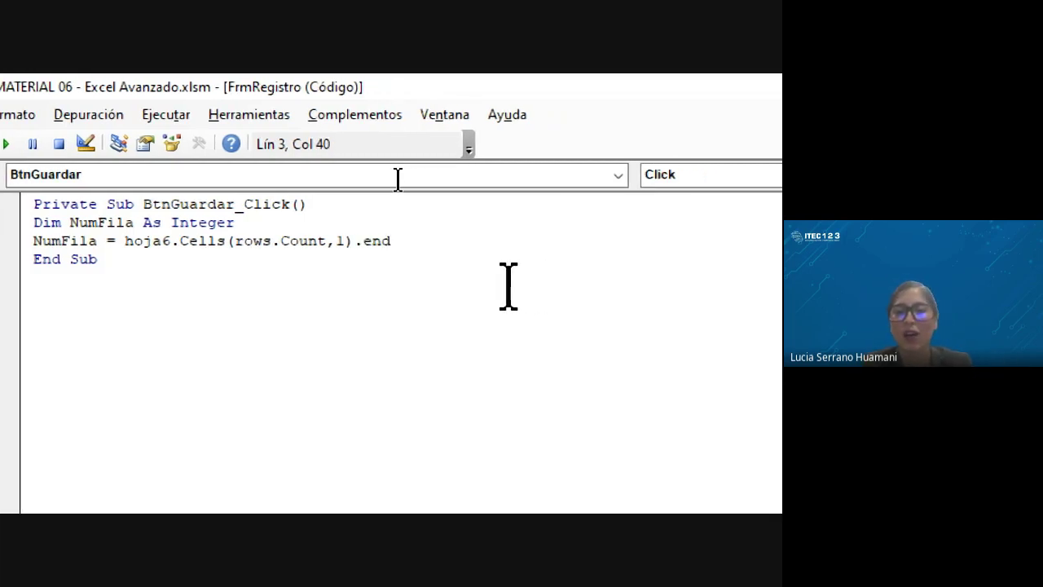
type("(")
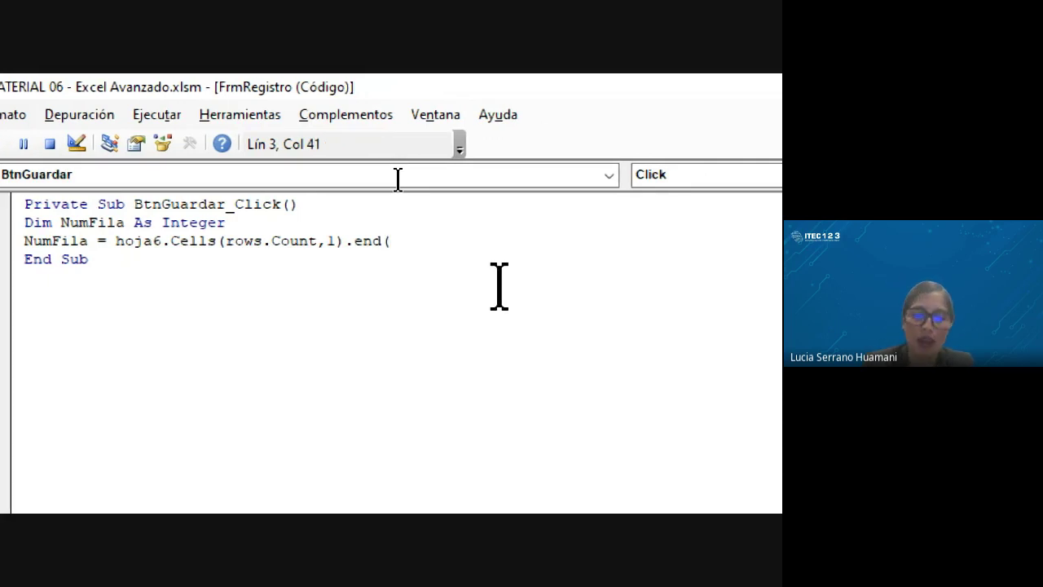
type("xlu")
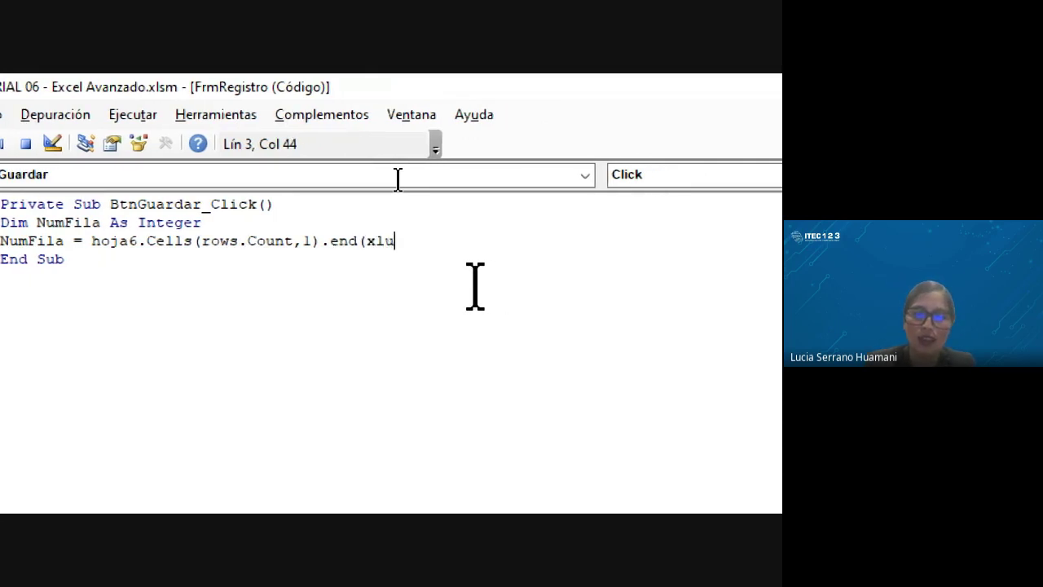
type("p)")
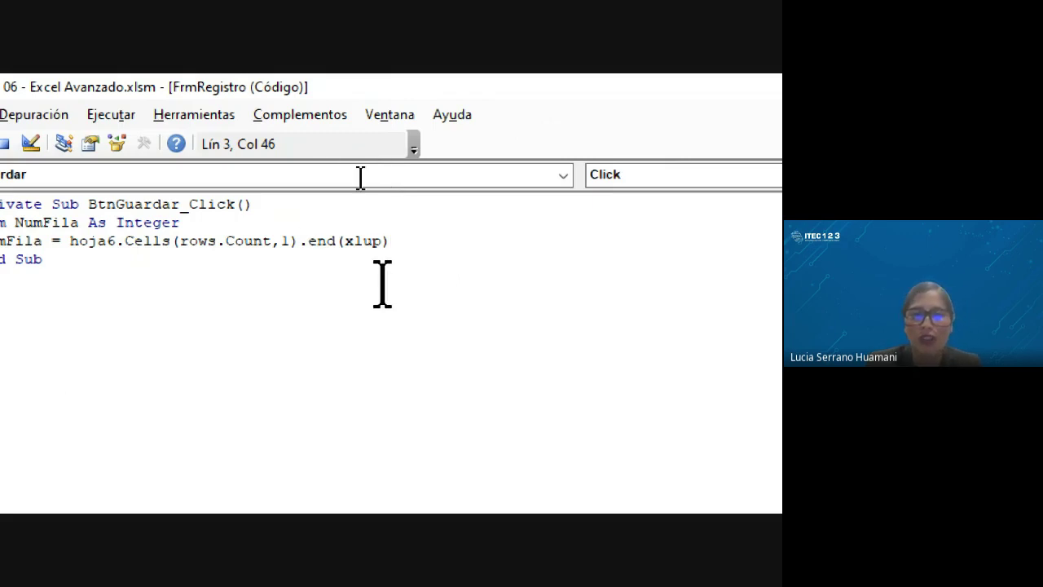
left_click_drag(341, 242, 363, 239)
left_click(382, 242)
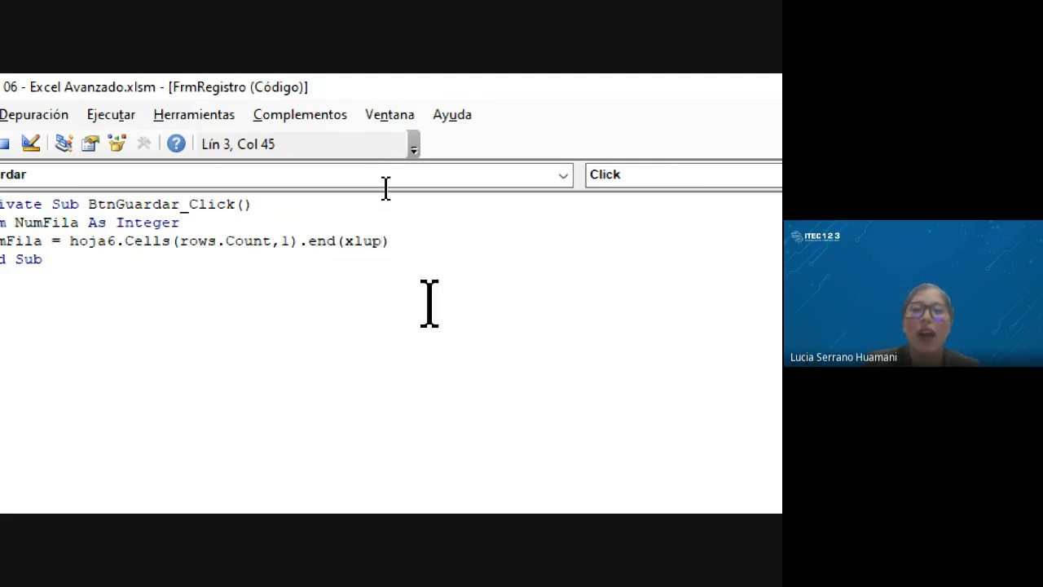
double_click(324, 242)
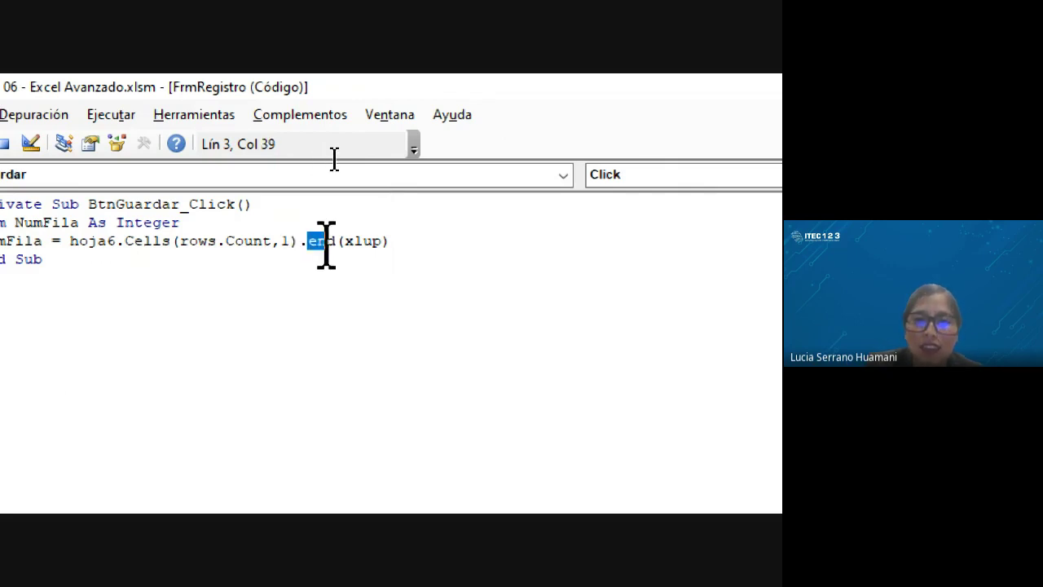
left_click(424, 244)
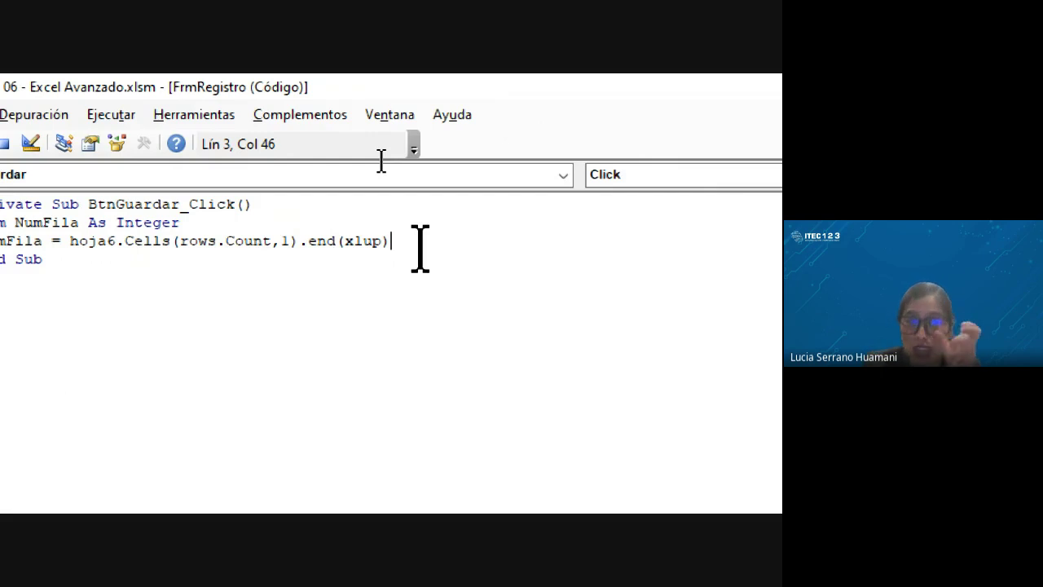
left_click_drag(280, 242, 291, 243)
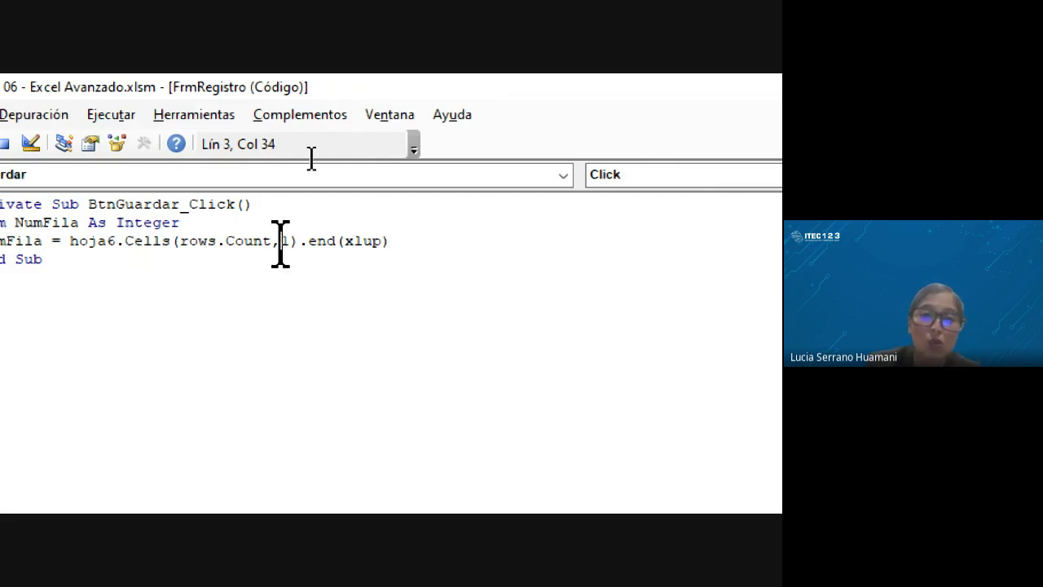
left_click(416, 234)
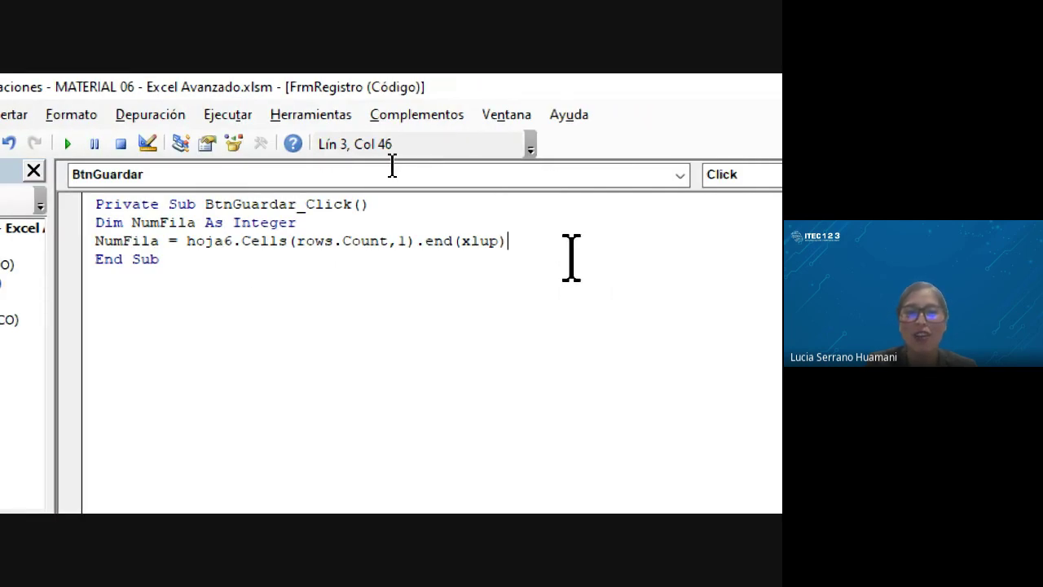
double_click(155, 240)
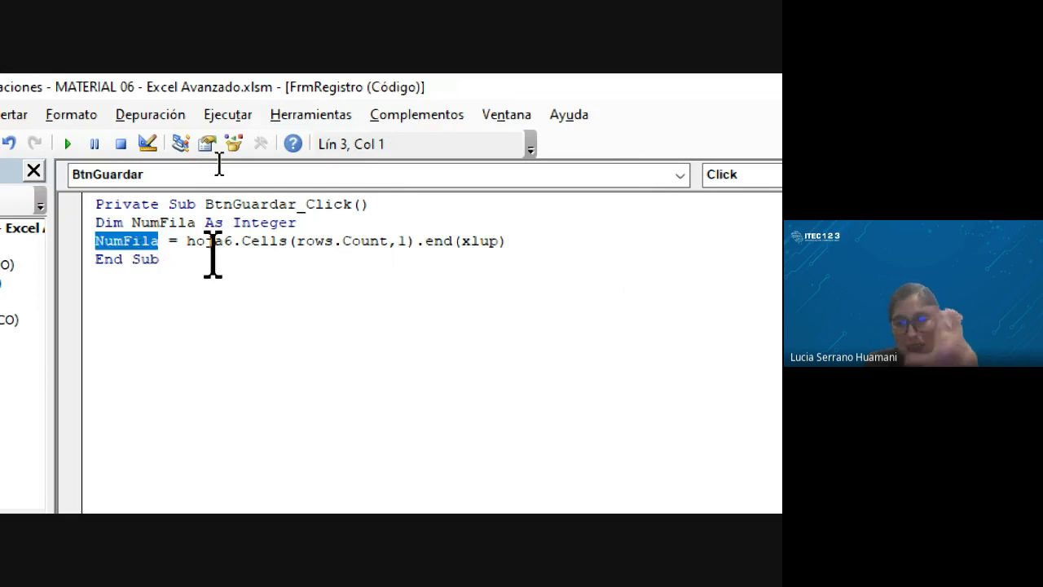
left_click(183, 241)
left_click_drag(185, 241, 203, 259)
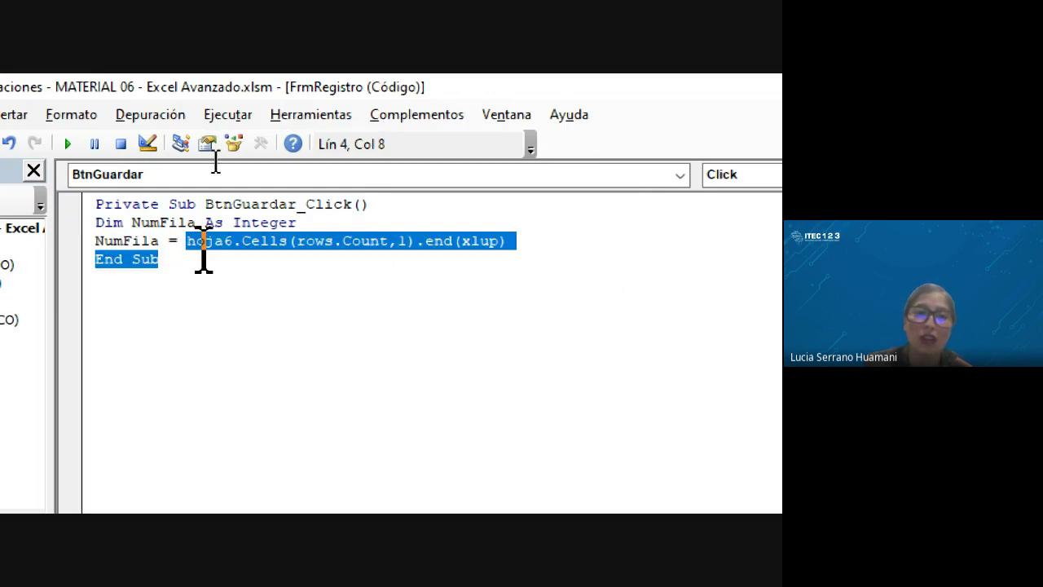
double_click(206, 242)
left_click(236, 241)
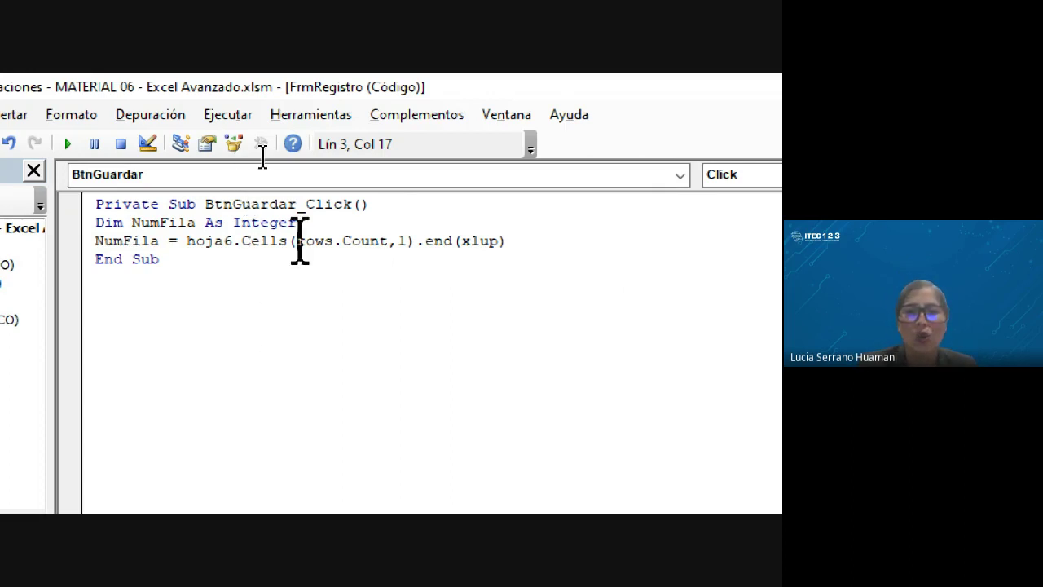
left_click_drag(296, 241, 407, 241)
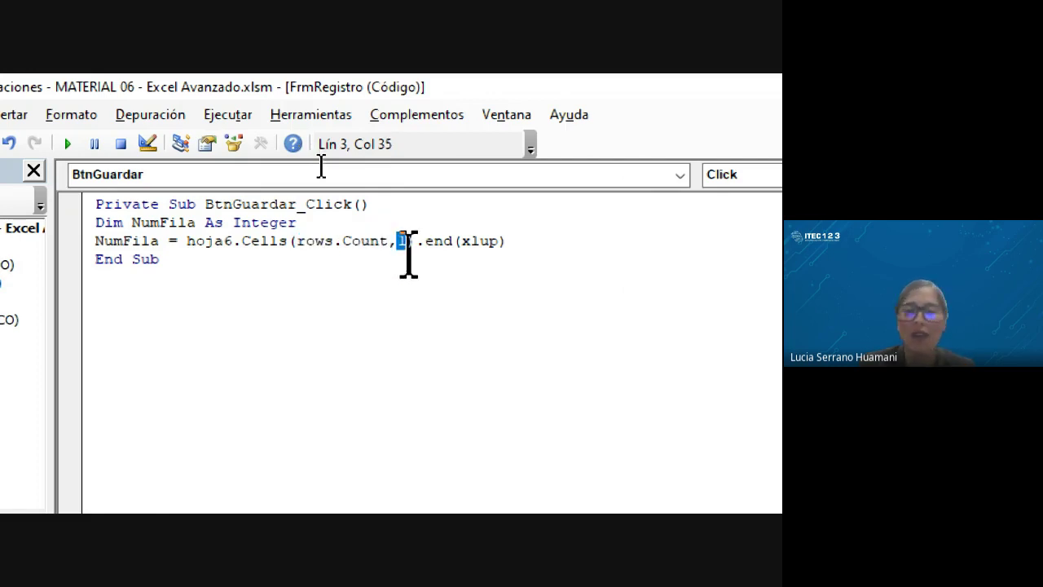
mouse_move(480, 241)
left_mouse_down()
mouse_move(502, 239)
mouse_move(463, 245)
mouse_move(500, 241)
left_mouse_up()
double_click(494, 242)
left_click(513, 239)
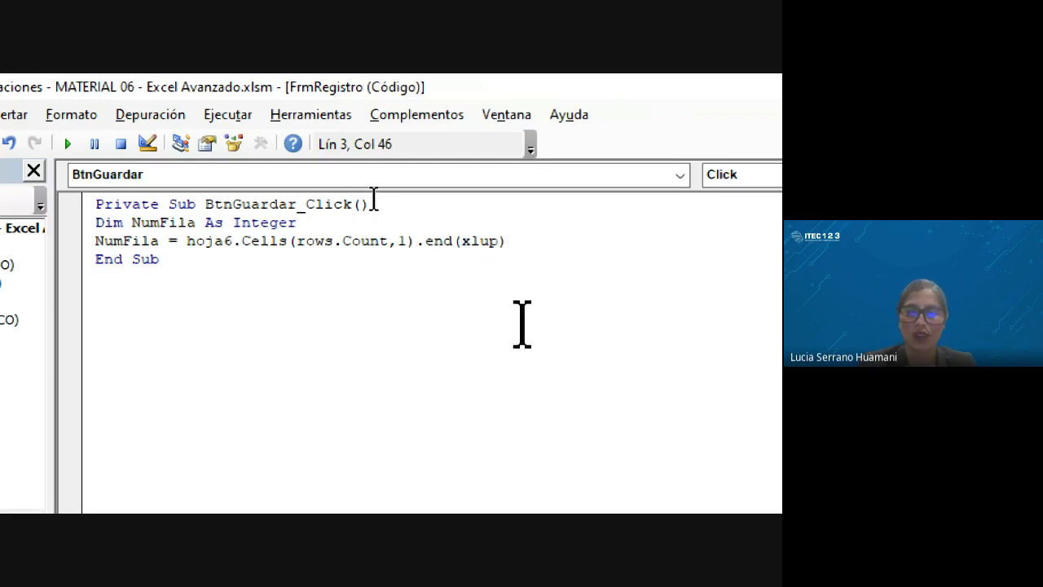
Append '.row' and confirm, giving NumFila = Hoja6.Cells(Rows.Count, 1).End(xlUp).Row.
type(".ro")
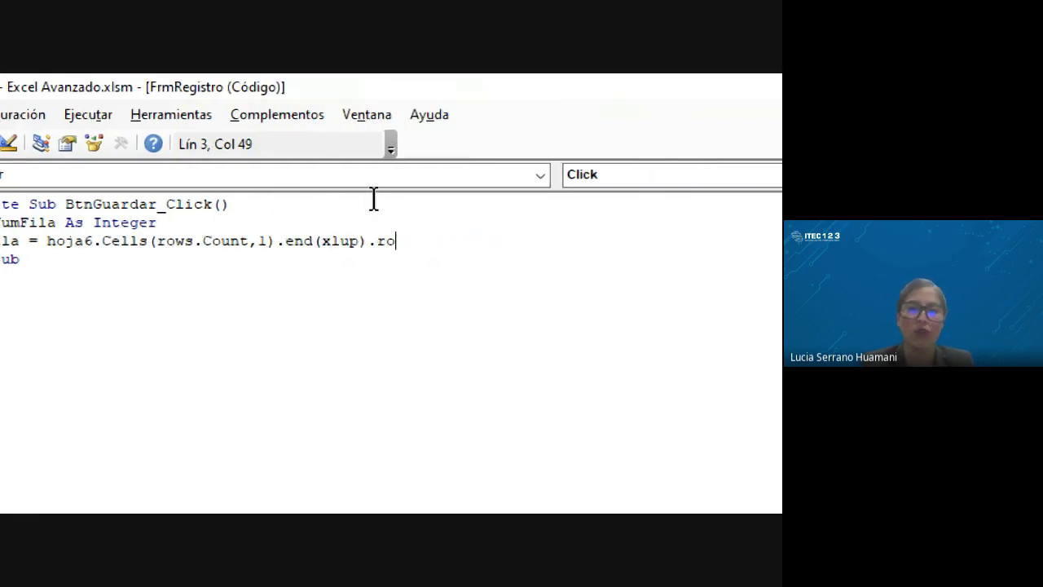
type("w")
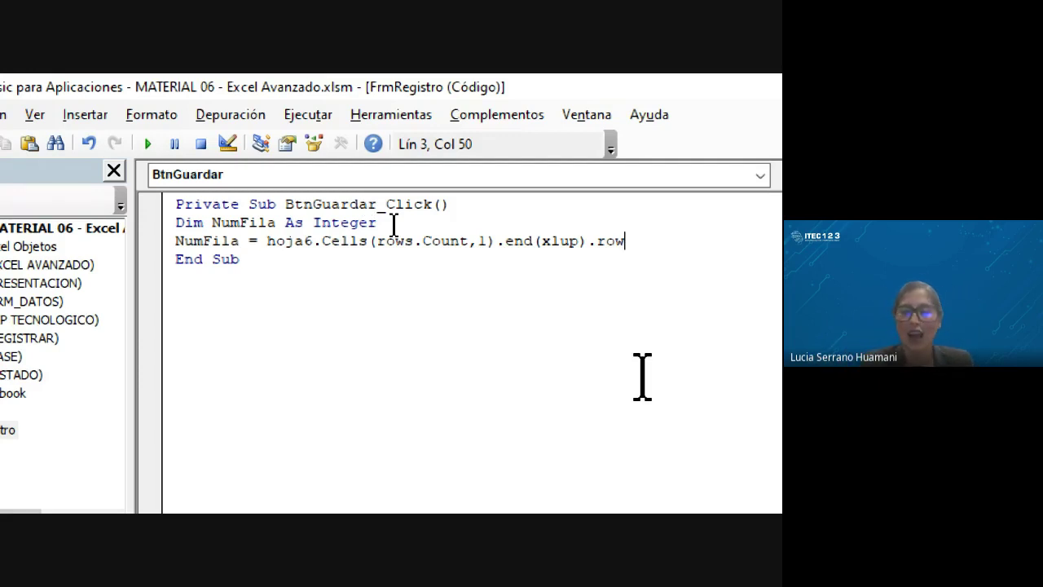
key("Return")
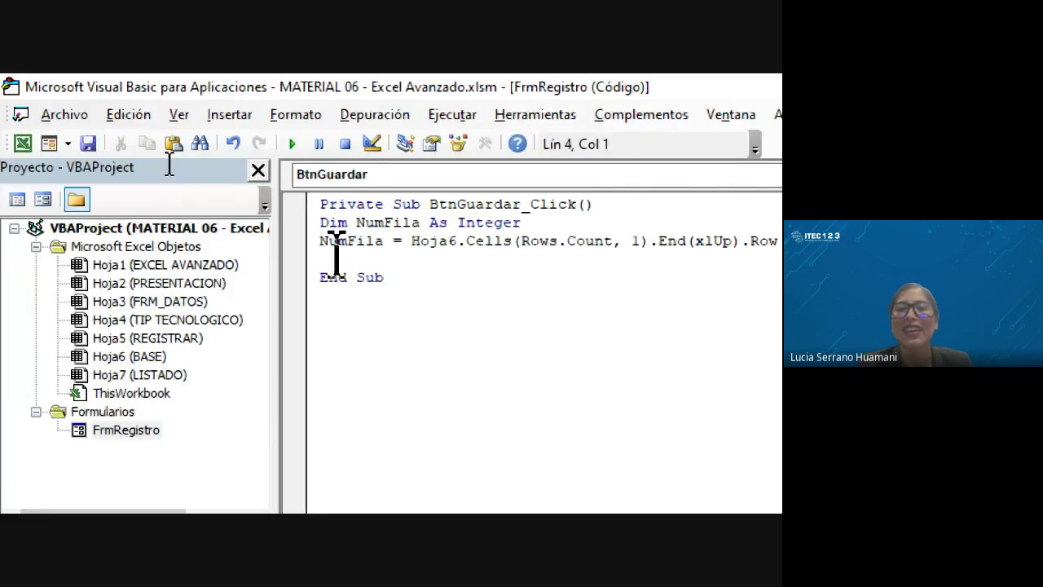
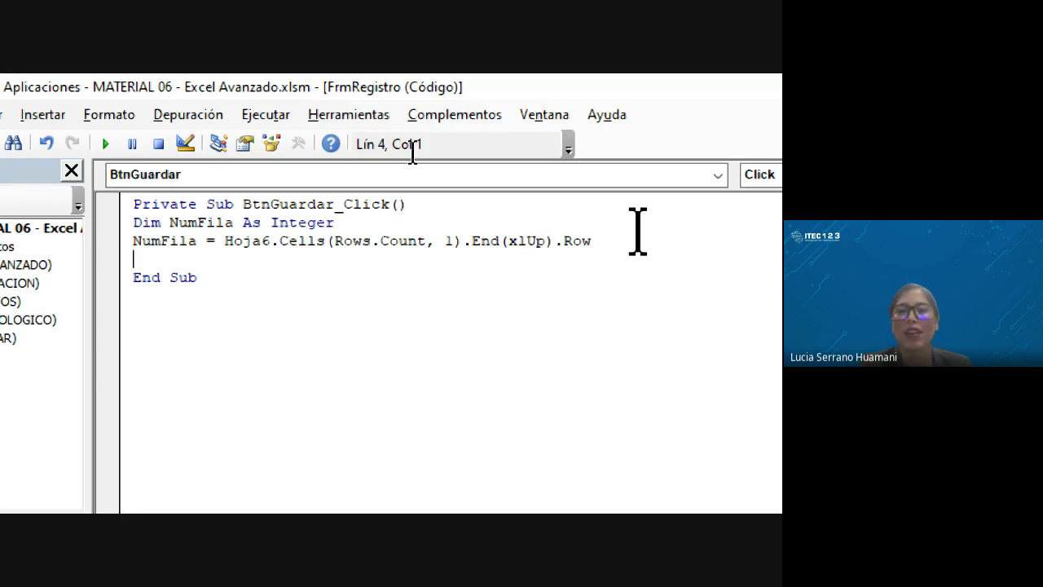
Inspect the Row word in the NumFila assignment line of the save code.
left_click(593, 241)
double_click(594, 241)
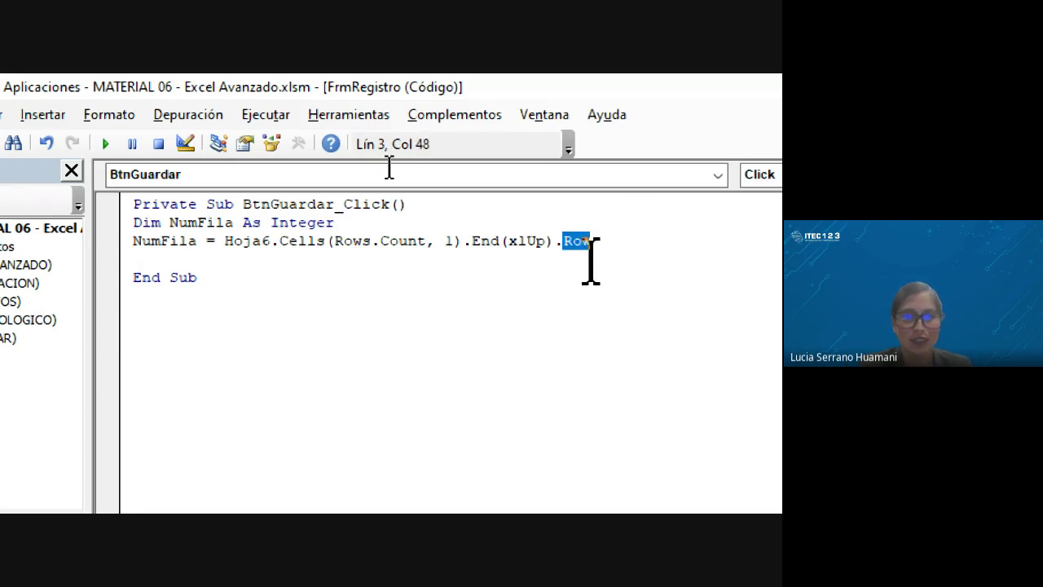
left_click(206, 259)
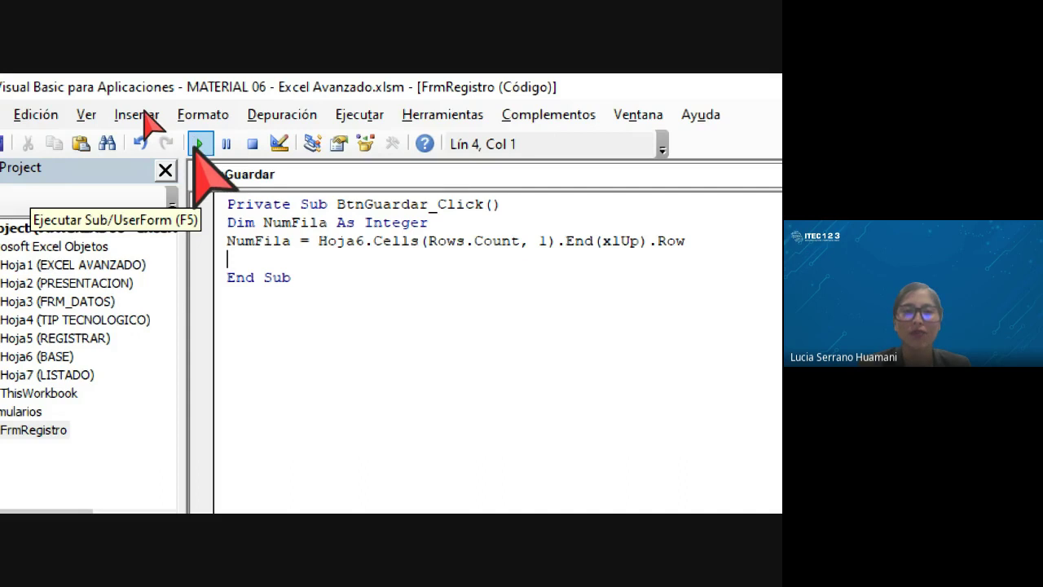
Run the Registro de datos form, visit NOMBRES, APELLIDOS, DNI and EDAD, and try saving it empty.
left_click(198, 144)
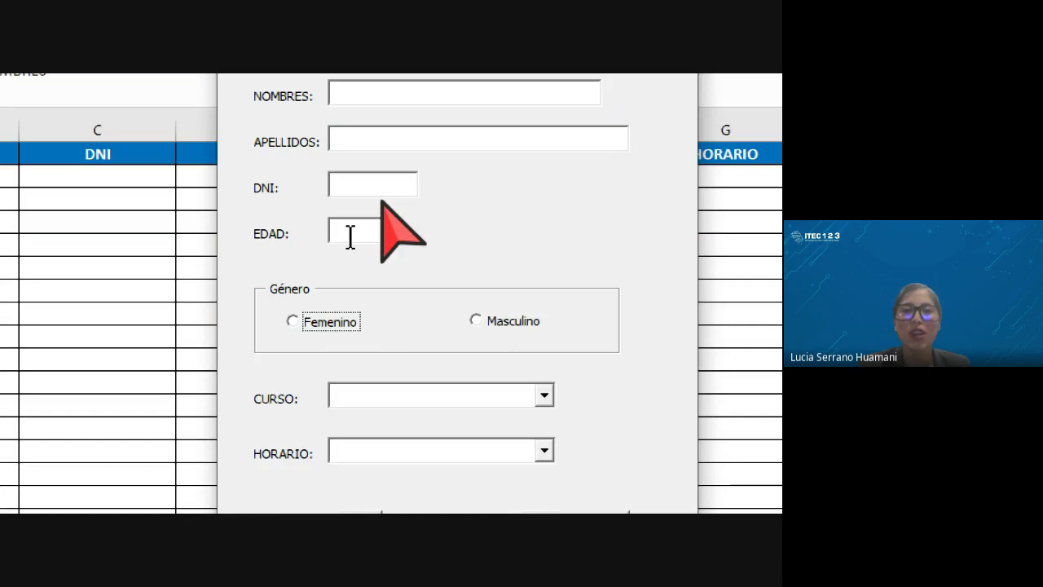
left_click(366, 93)
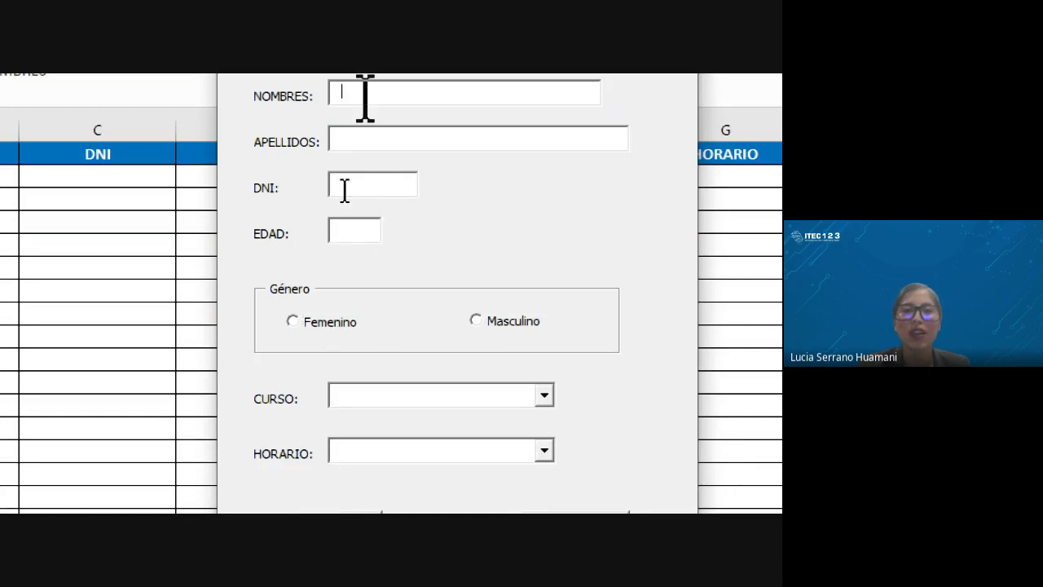
left_click(377, 139)
left_click(368, 184)
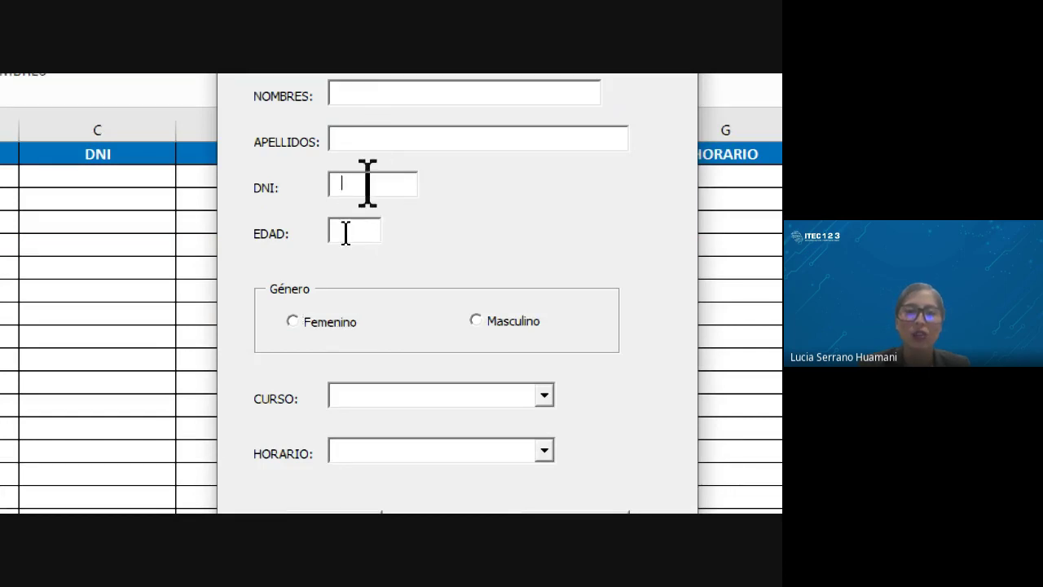
left_click(359, 228)
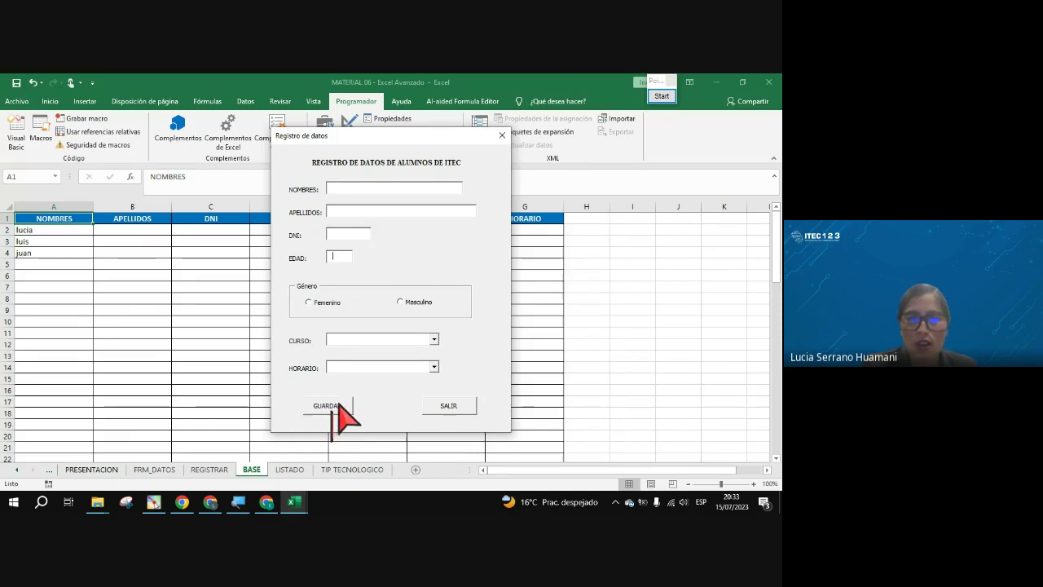
left_click(335, 406)
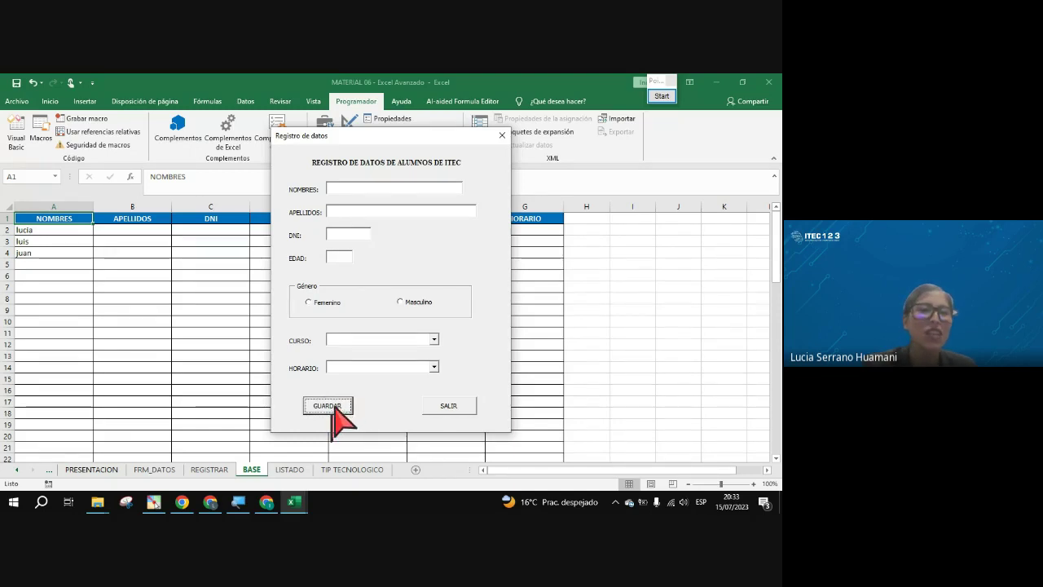
left_click(502, 136)
Add a MsgBox NumFila line above End Sub in the GUARDAR code, then run the form.
double_click(207, 402)
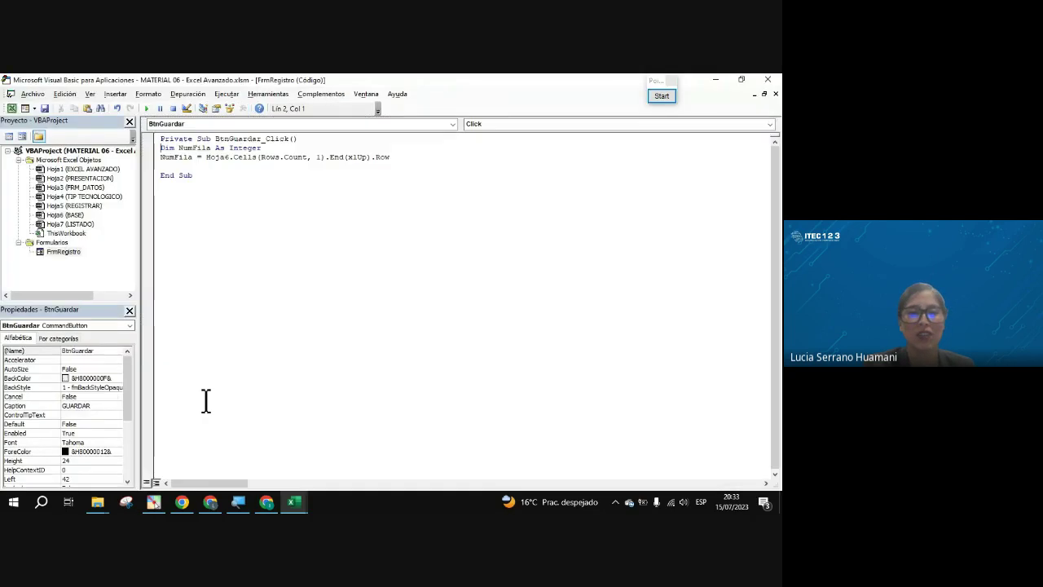
left_click(219, 167)
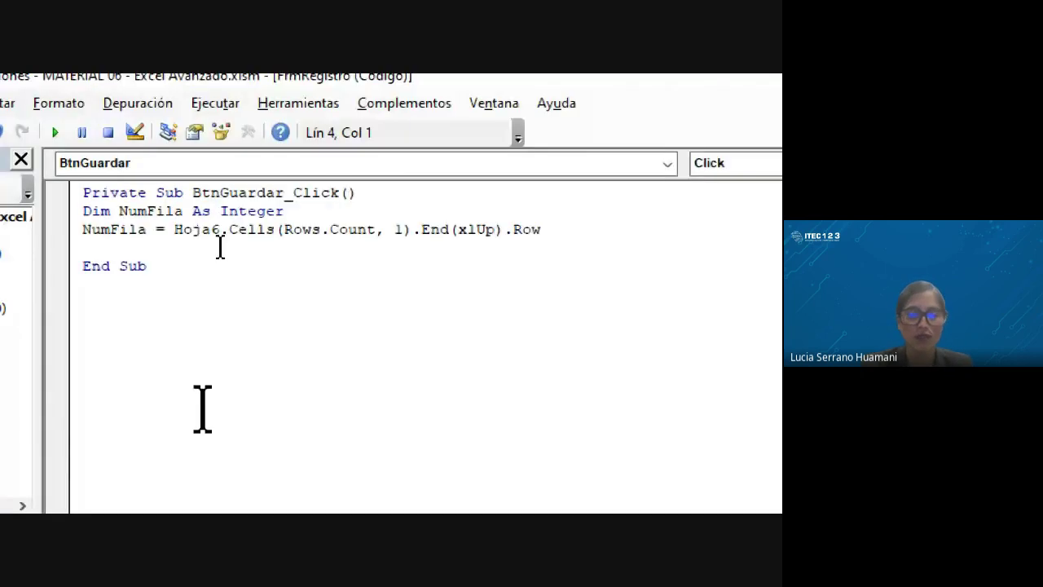
type("ms")
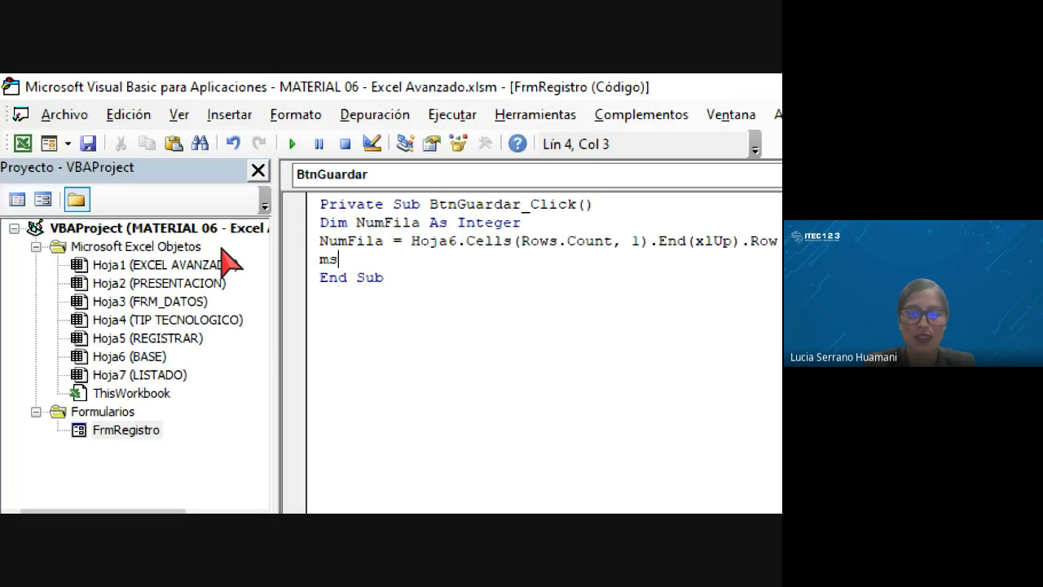
type("gbox N")
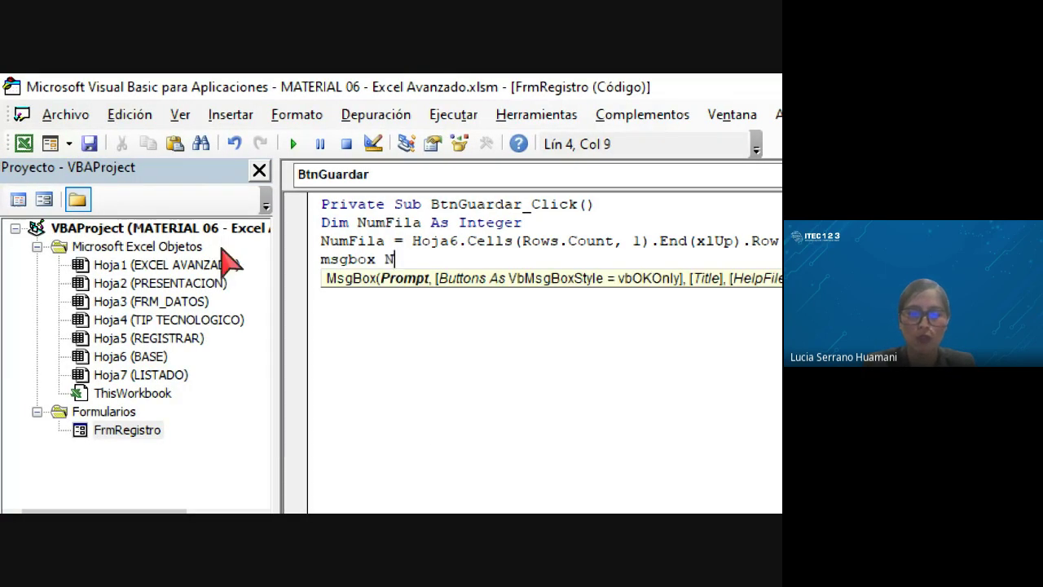
type("um")
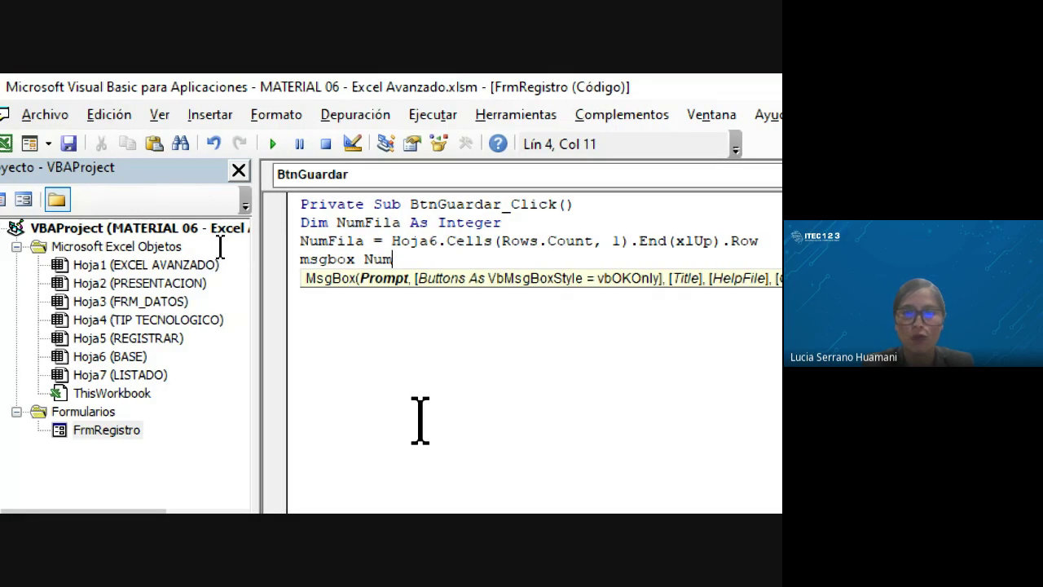
type("fila")
key("BackSpace")
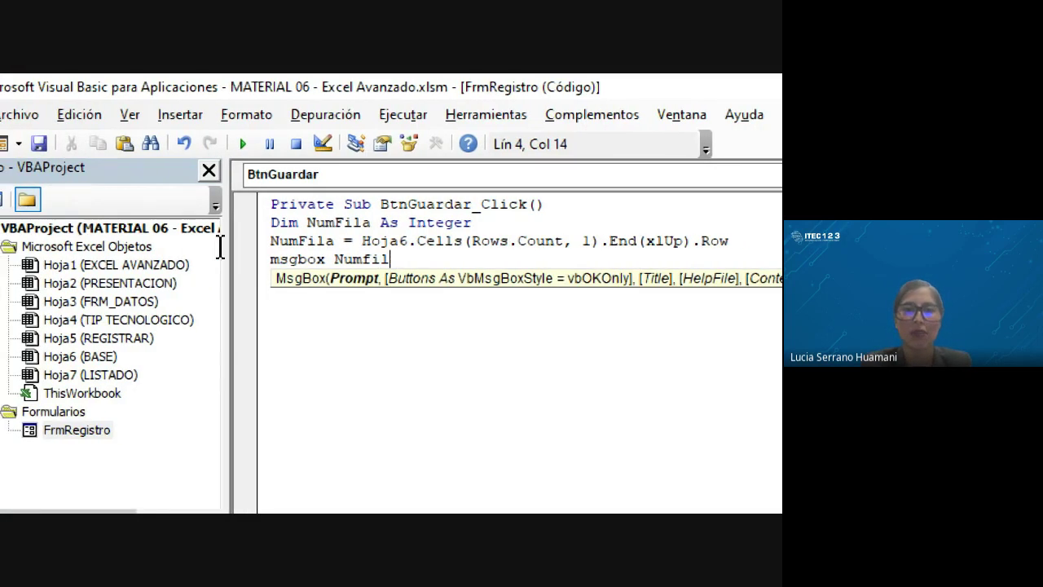
key("BackSpace")
key("BackSpace")
key("BackSpace")
type("Fila")
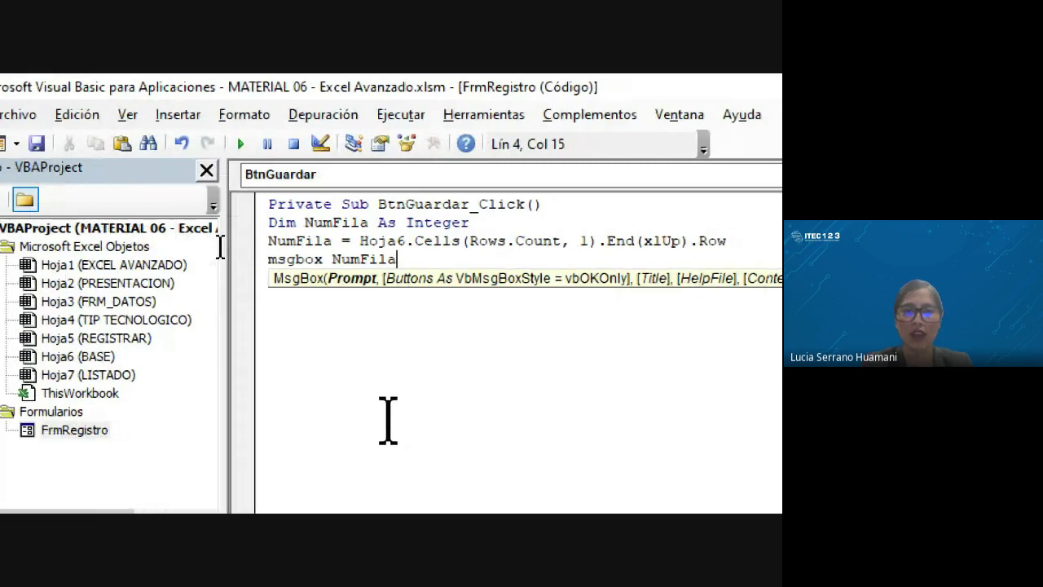
left_click(383, 420)
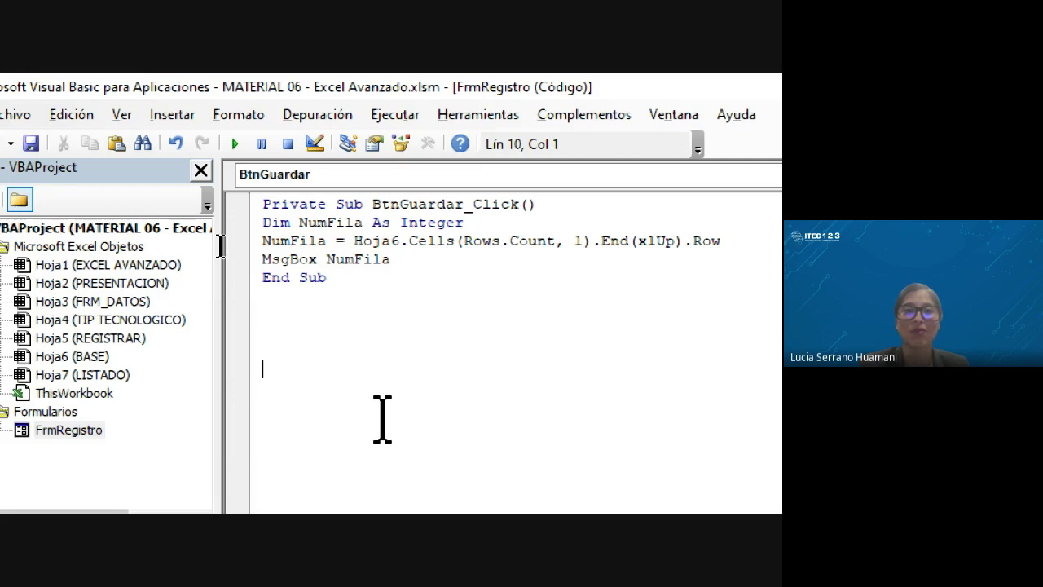
left_click(235, 144)
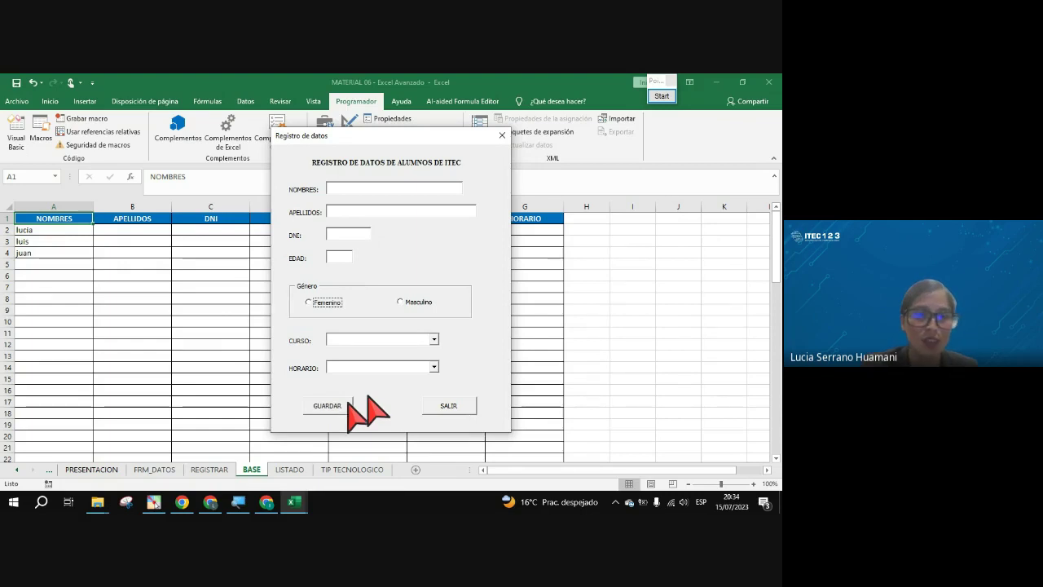
Save from the form to see the message box report 4, then close the message and the form.
left_click(337, 405)
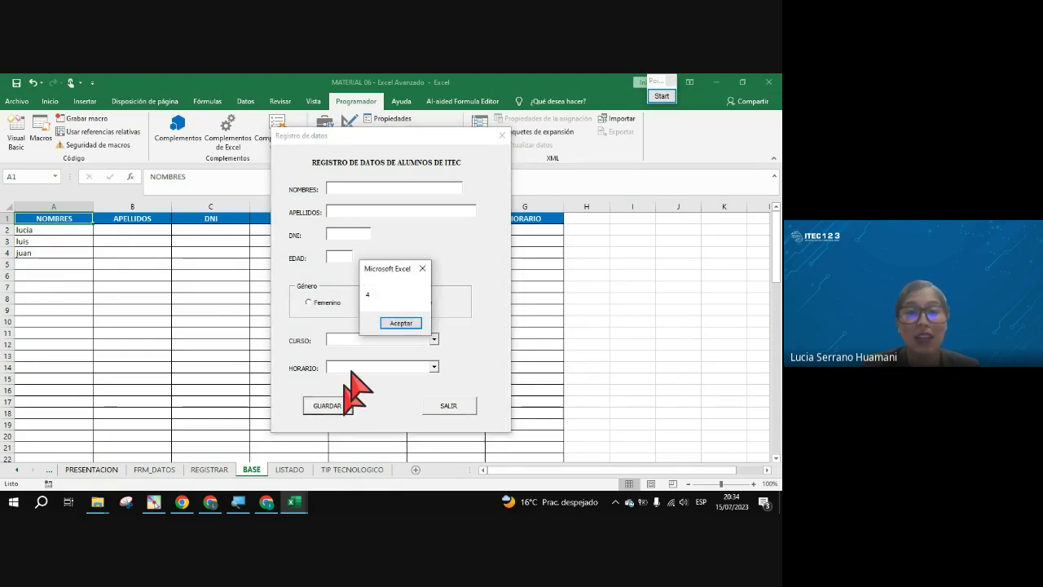
left_click_drag(387, 273, 212, 257)
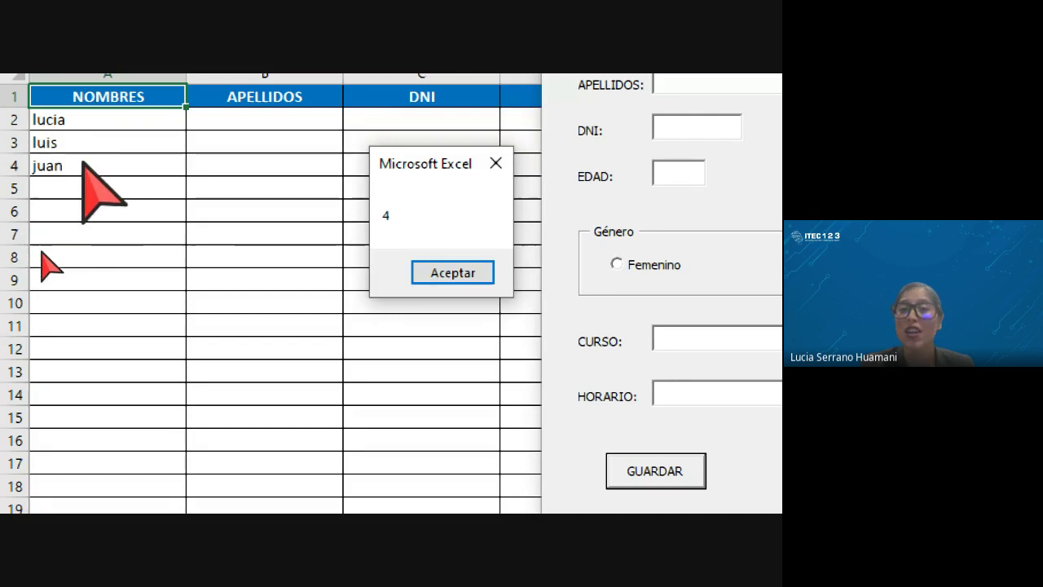
left_click(495, 163)
left_click(573, 163)
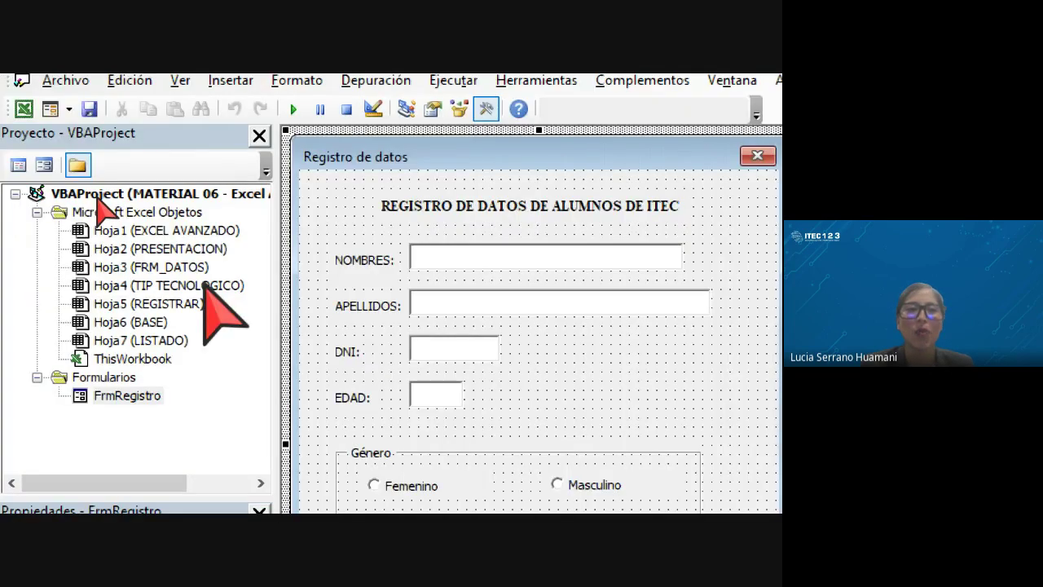
key("alt+F11")
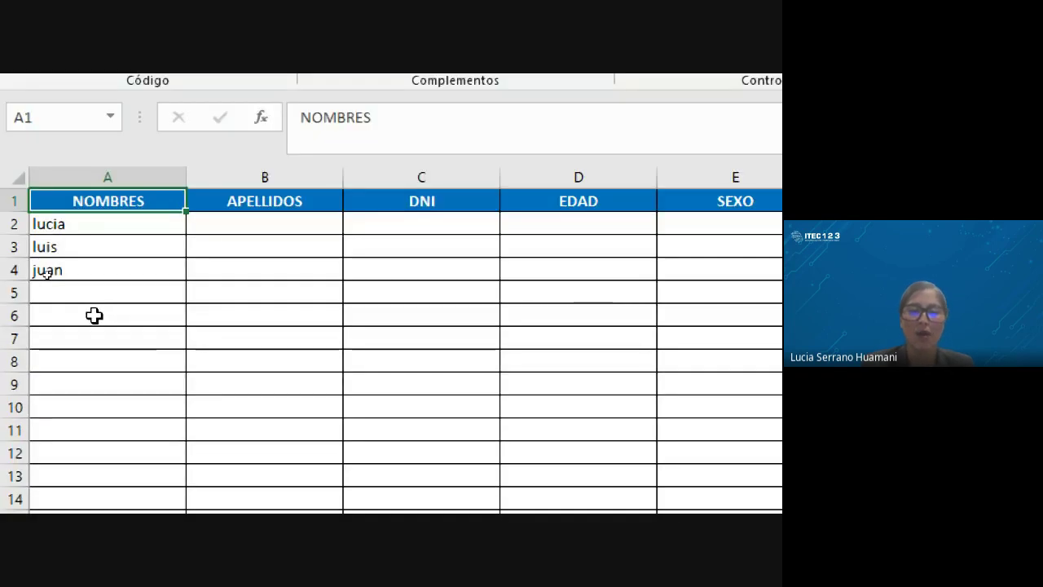
Enter julio in A5 and andres in A6 under NOMBRES.
left_click(74, 295)
type("jul")
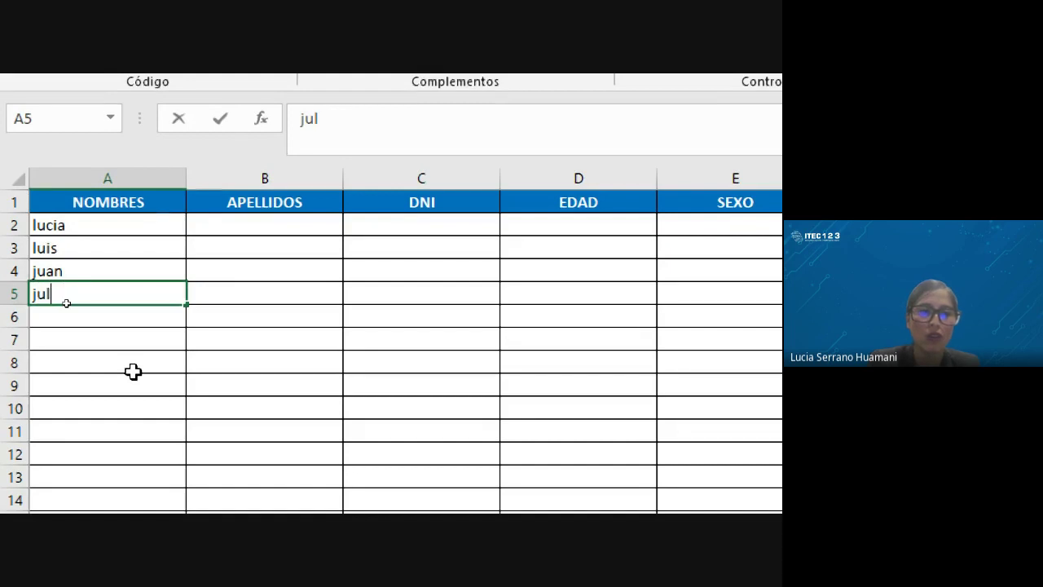
type("io")
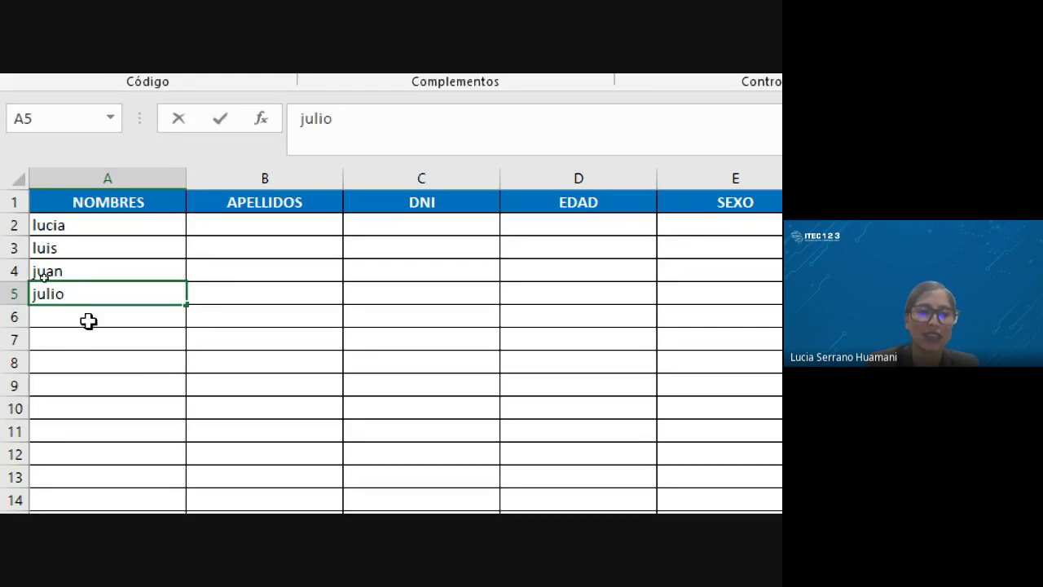
left_click(87, 321)
type("andres")
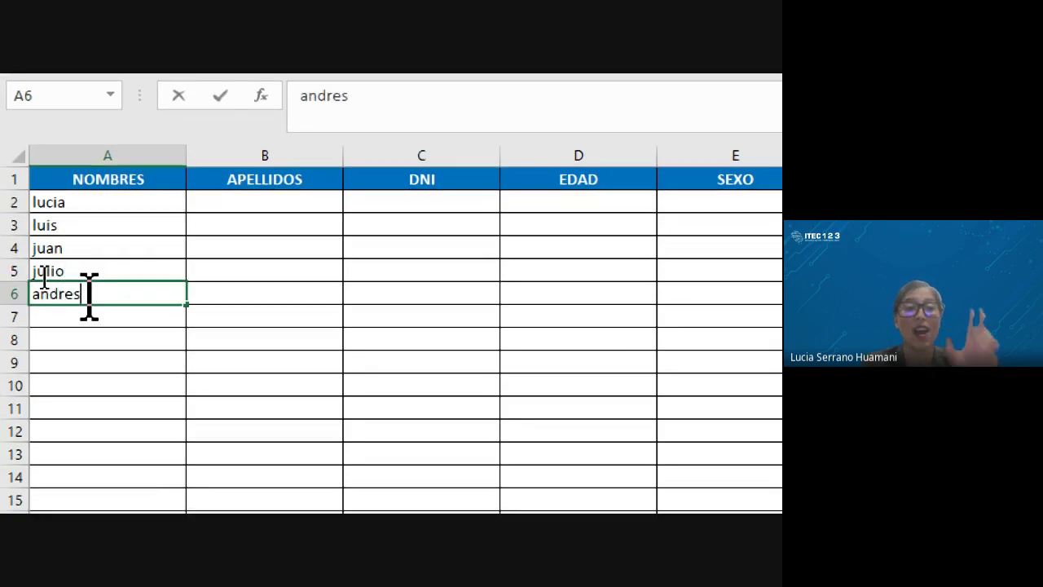
left_click(117, 331)
left_click(87, 294)
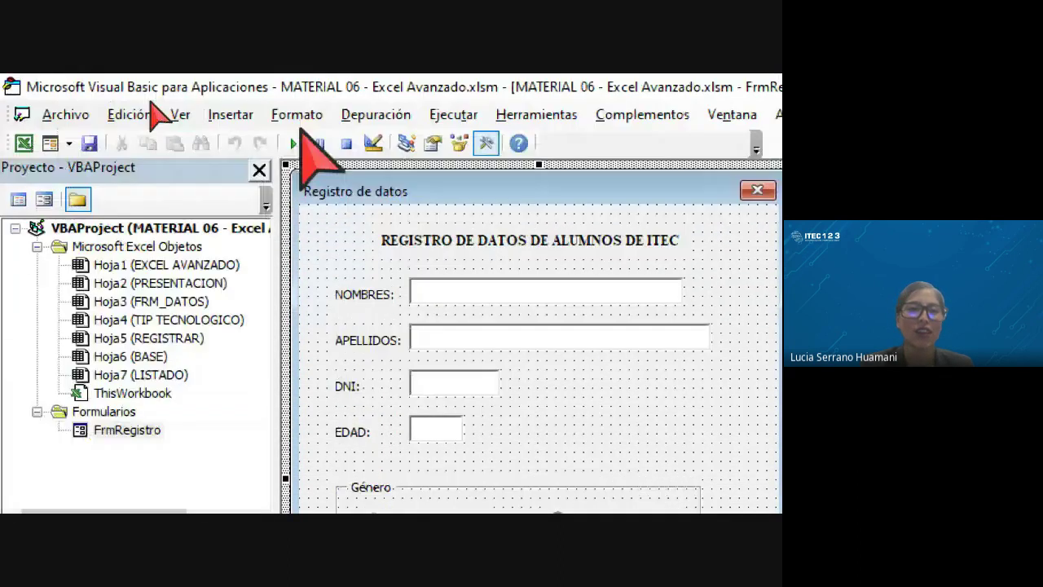
Rerun the form and save, confirming the message box now shows 6.
left_click(295, 143)
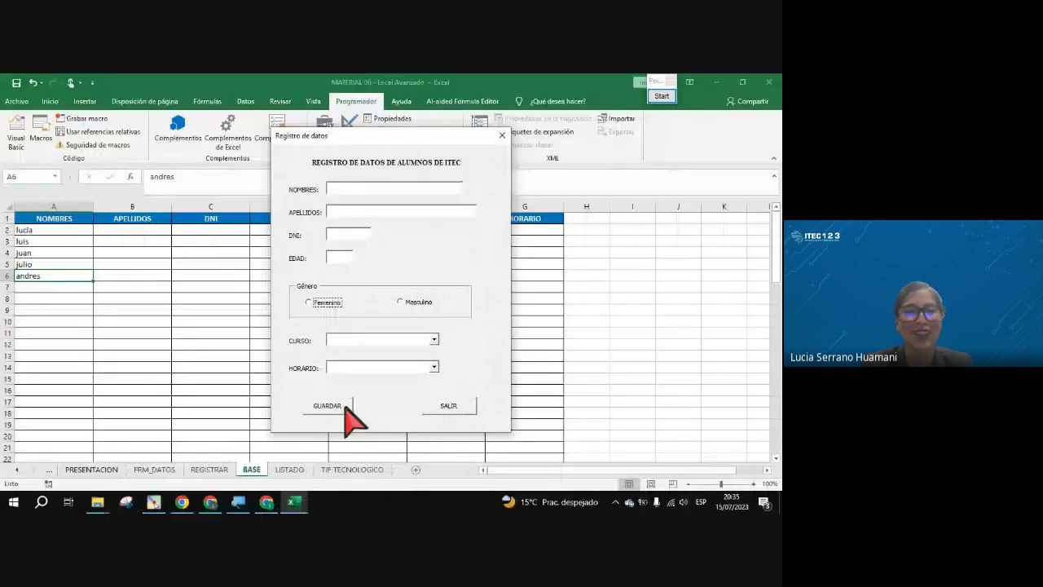
left_click(345, 407)
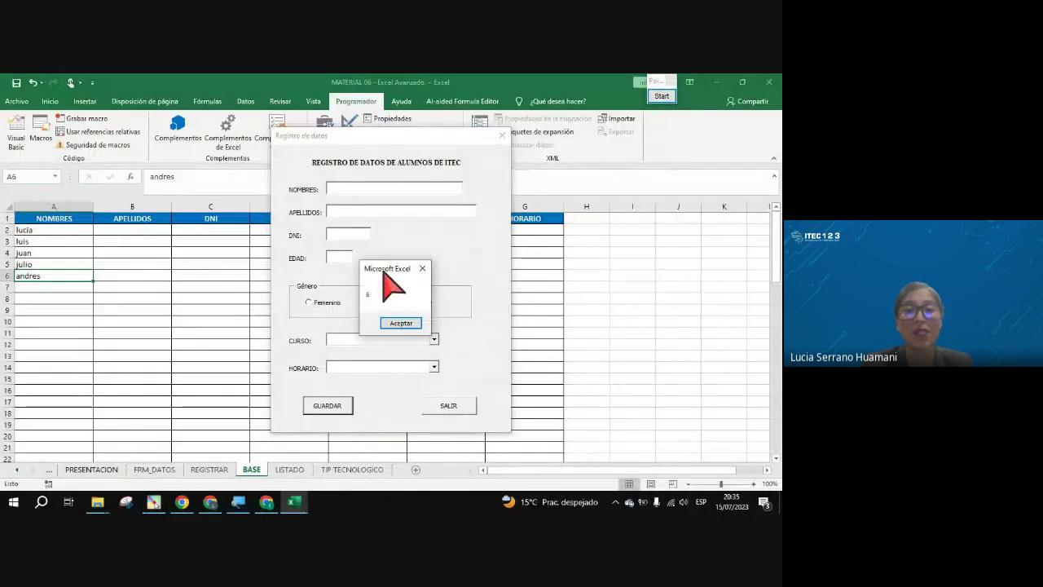
left_click_drag(378, 269, 171, 246)
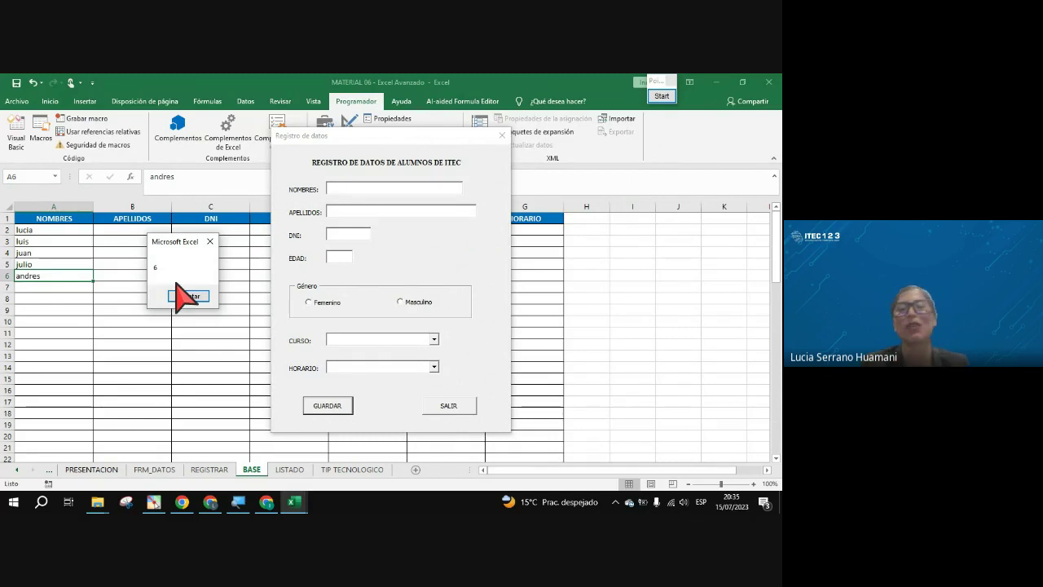
left_click(210, 242)
Close the form, read the hoja6.cells(1,1) answer in the Meet chat, and return to the editor.
left_click(502, 136)
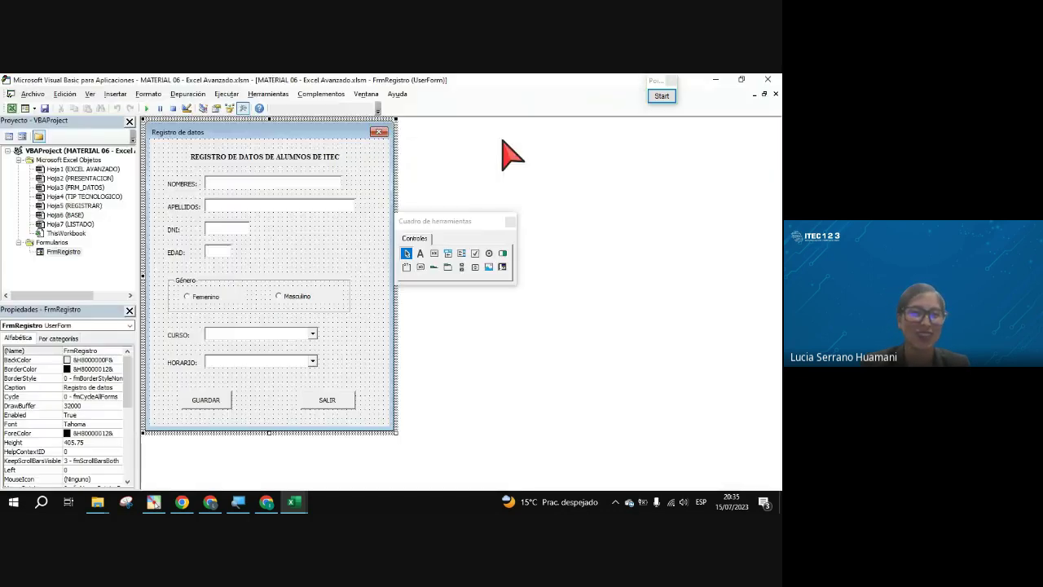
key("alt+Tab")
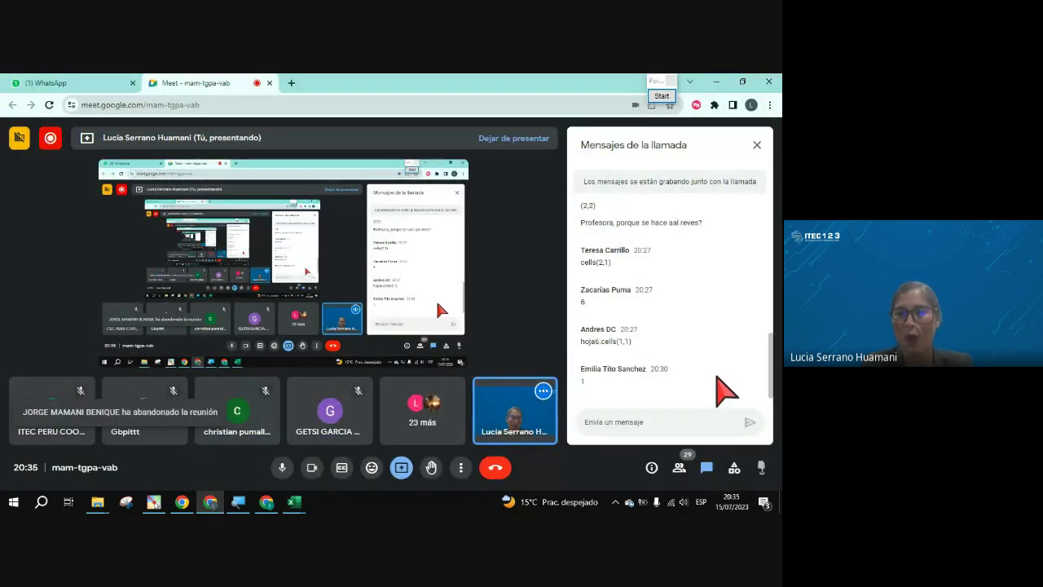
left_click_drag(584, 340, 629, 342)
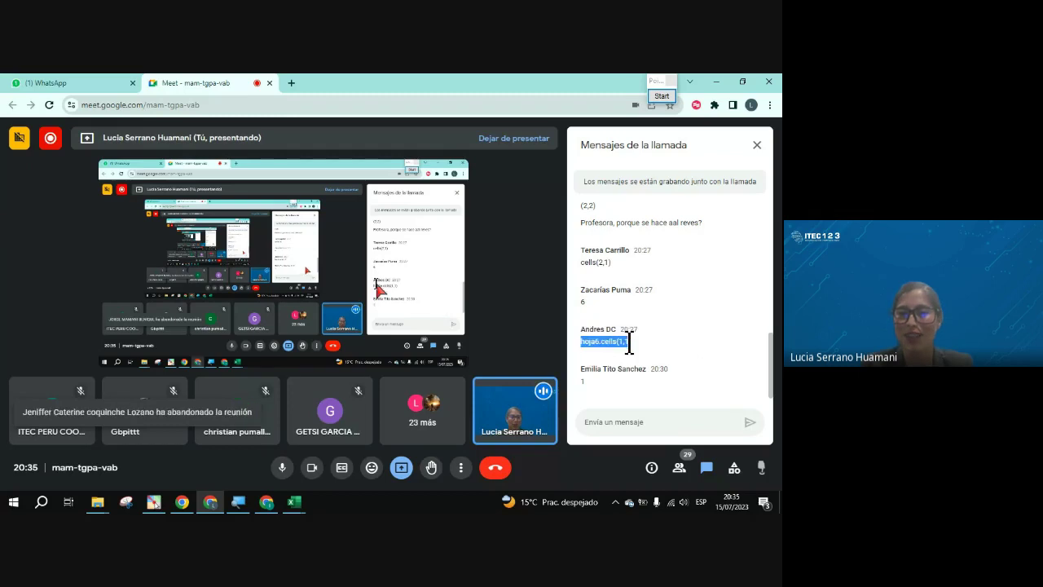
left_click(631, 414)
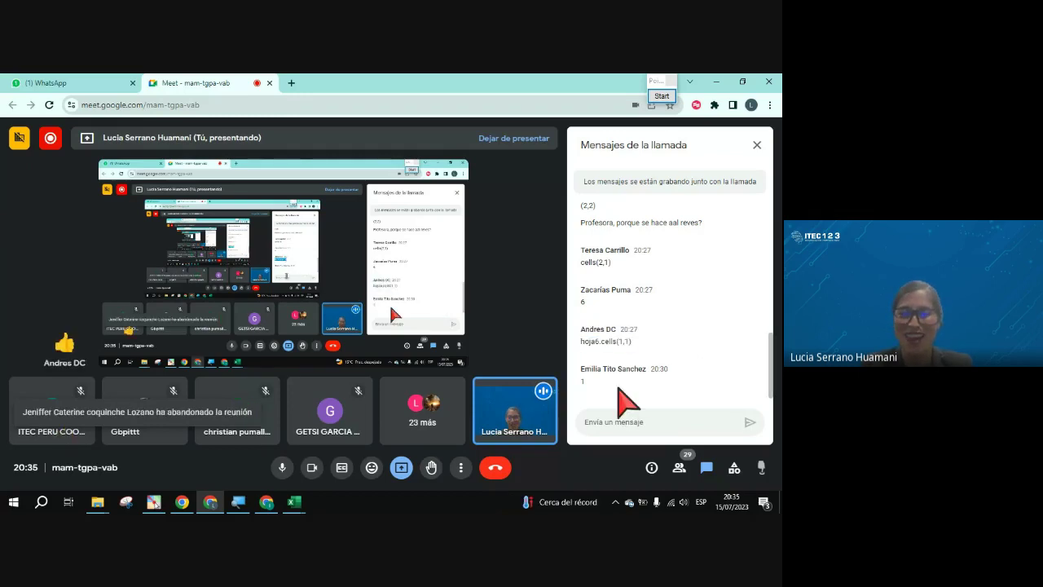
key("alt+Tab")
key("alt+Tab")
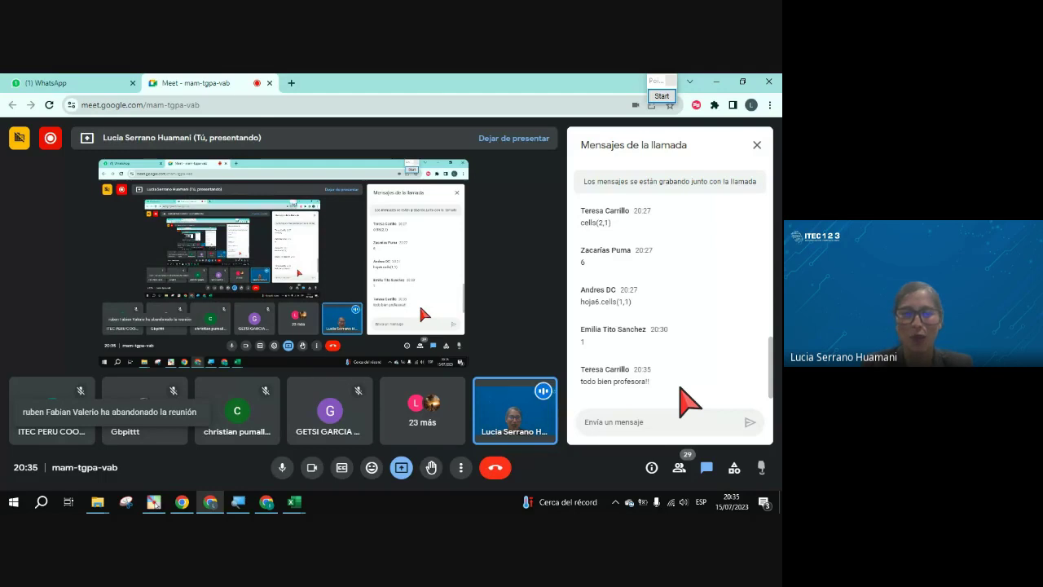
key("alt+Tab")
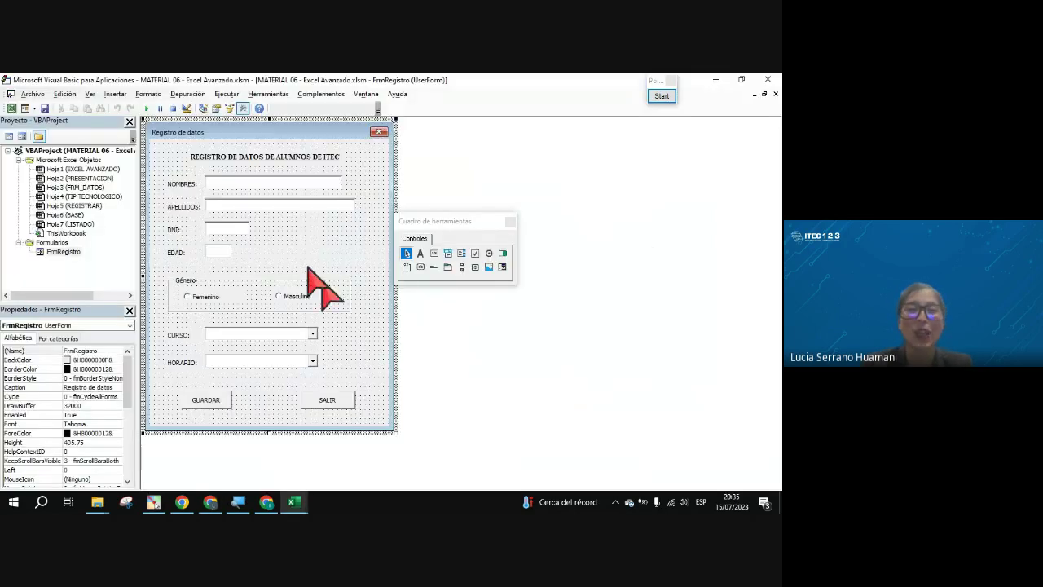
Delete the MsgBox NumFila line from BtnGuardar_Click, then switch back to the Meet call.
double_click(205, 399)
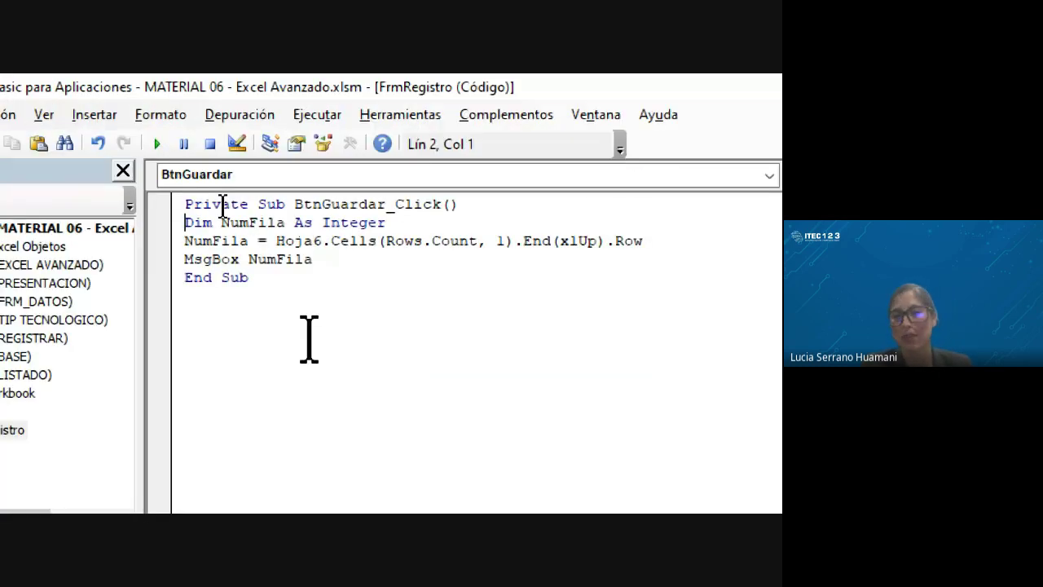
left_click(363, 277)
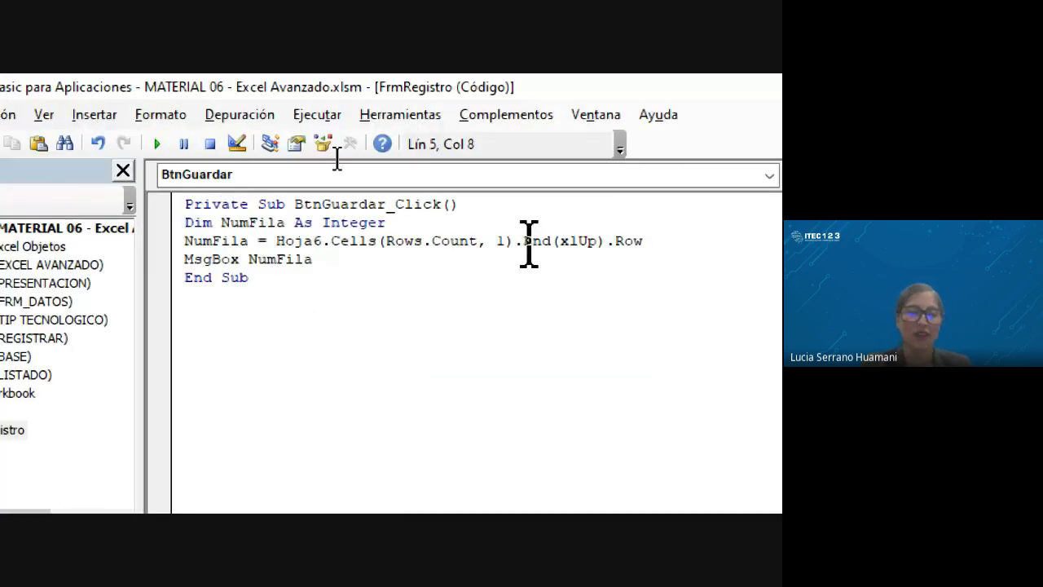
key("Up")
key("Up")
key("End")
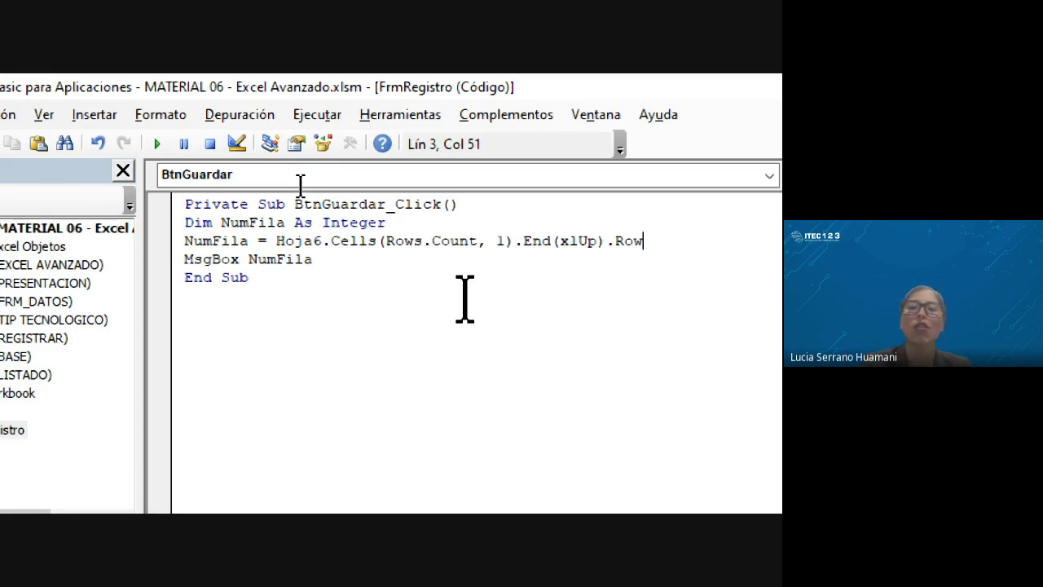
left_click_drag(354, 268, 185, 259)
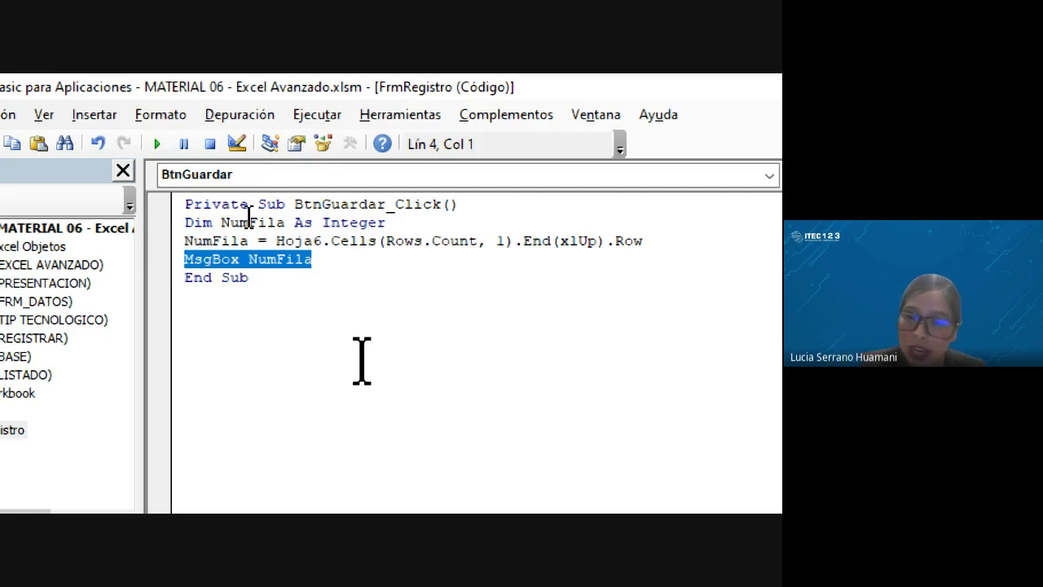
key("Delete")
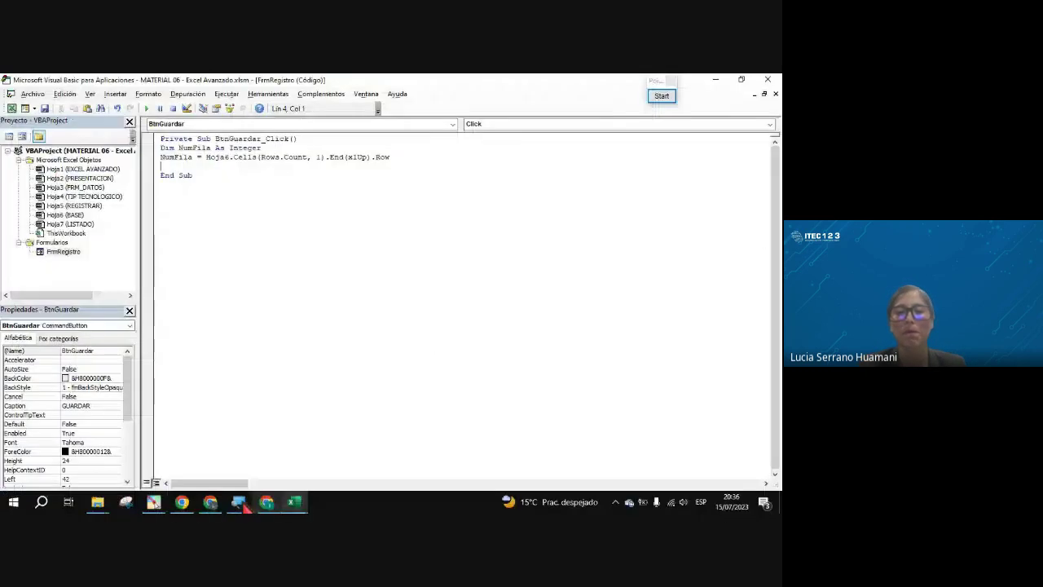
left_click(210, 502)
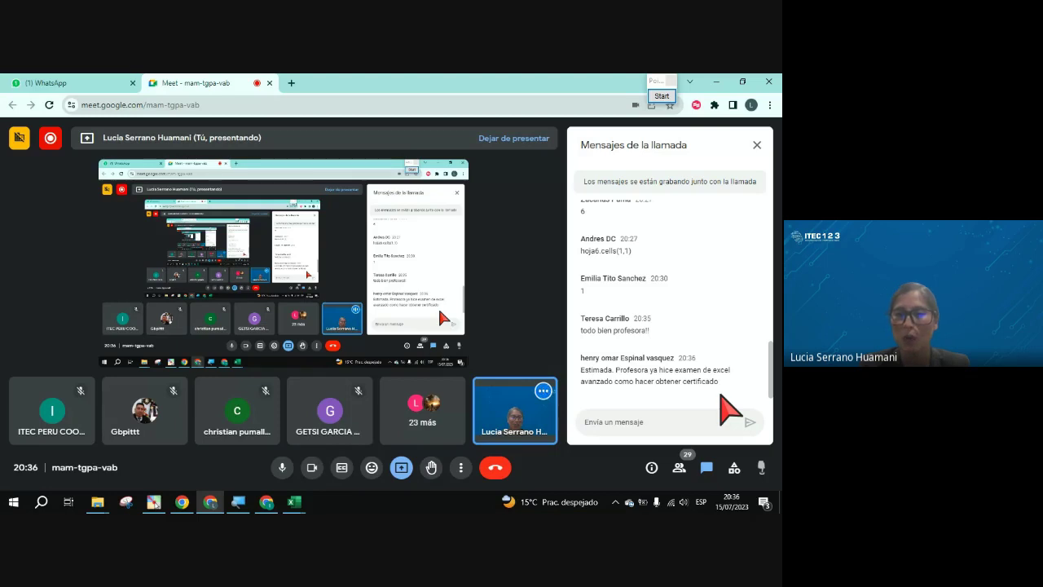
Alternate between the Meet chat and the BtnGuardar_Click code, ending on the code.
key("alt+Tab")
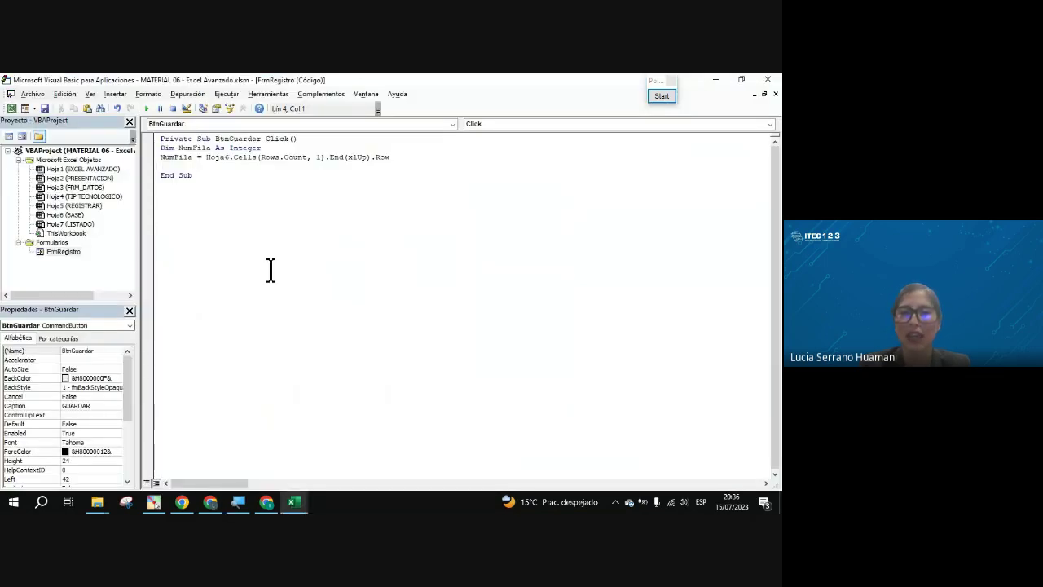
key("alt+Tab")
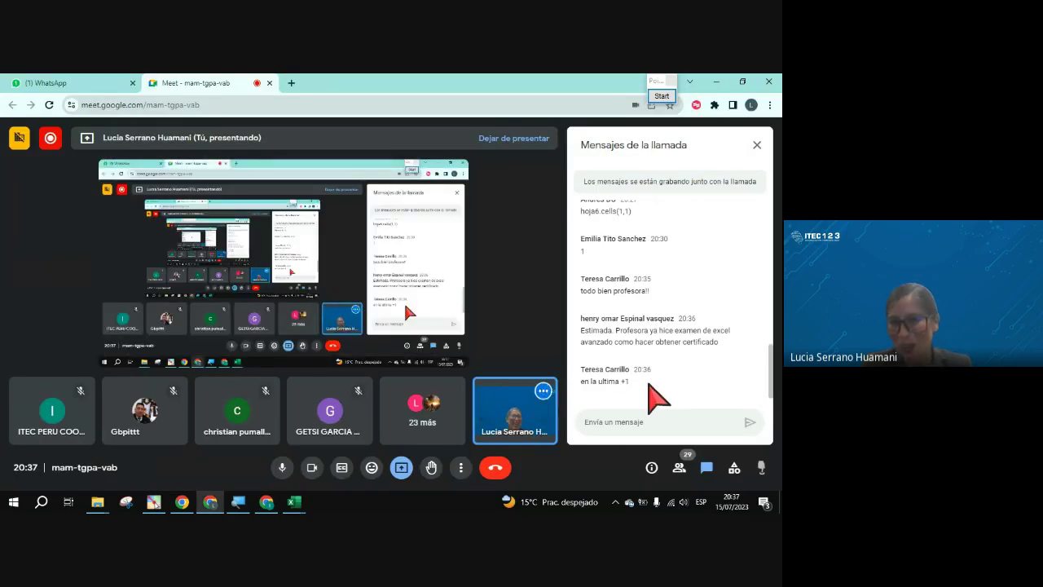
key("alt+Tab")
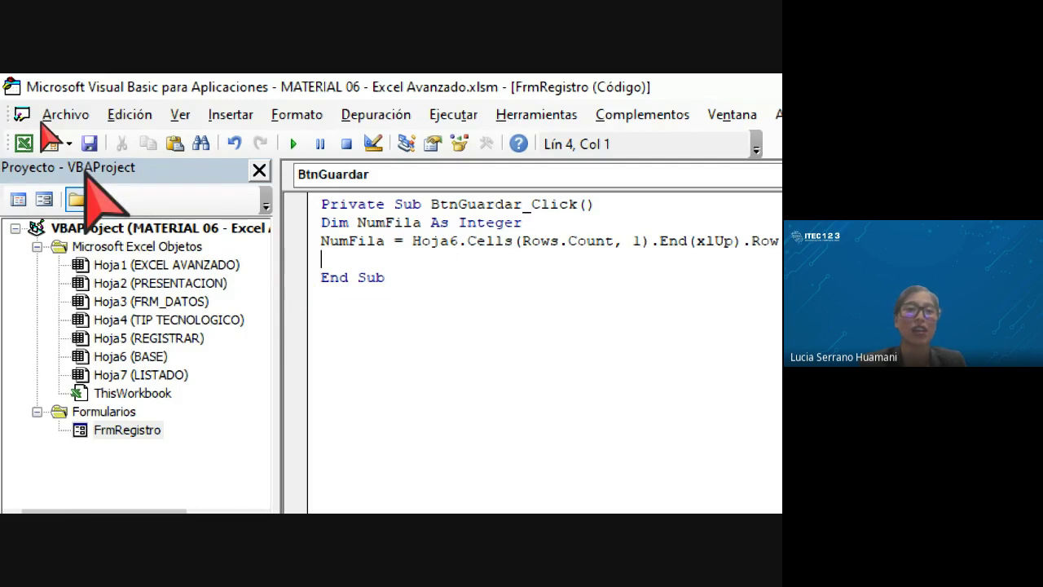
On the worksheet, alternate between A6 (andres, last filled) and A7 (next empty row).
left_click(23, 143)
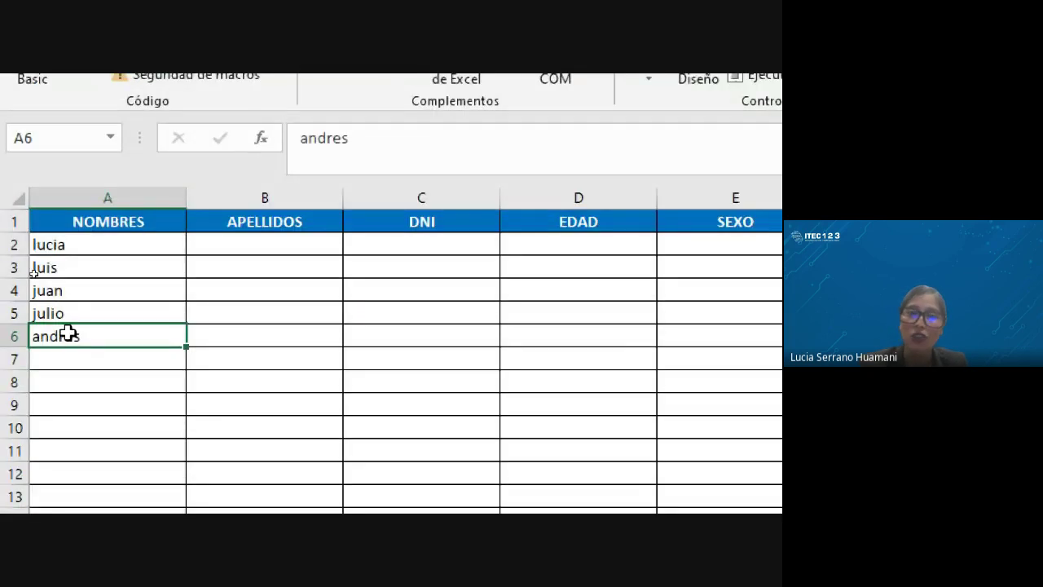
left_click(57, 363)
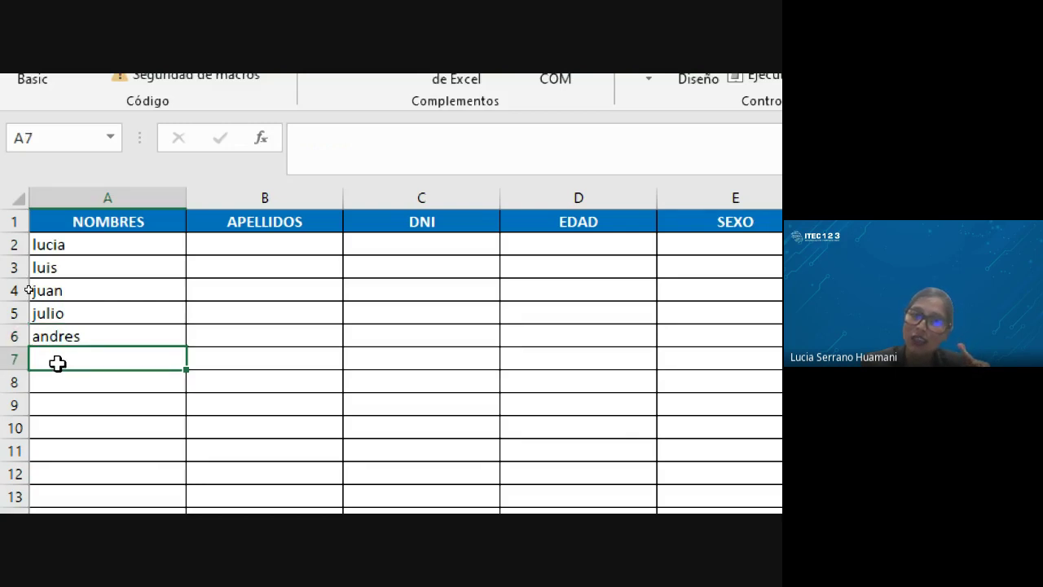
left_click(44, 339)
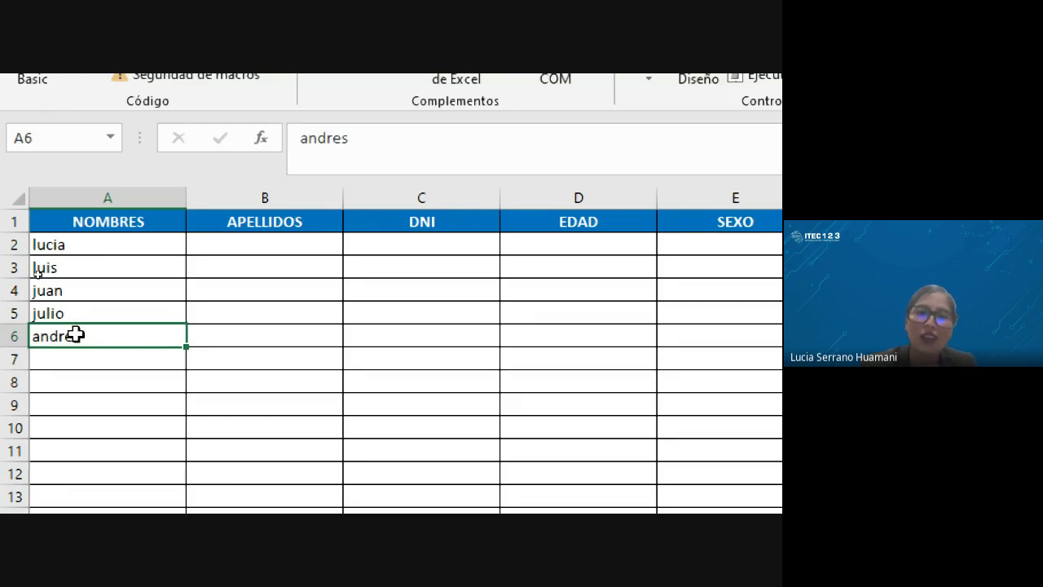
left_click(76, 359)
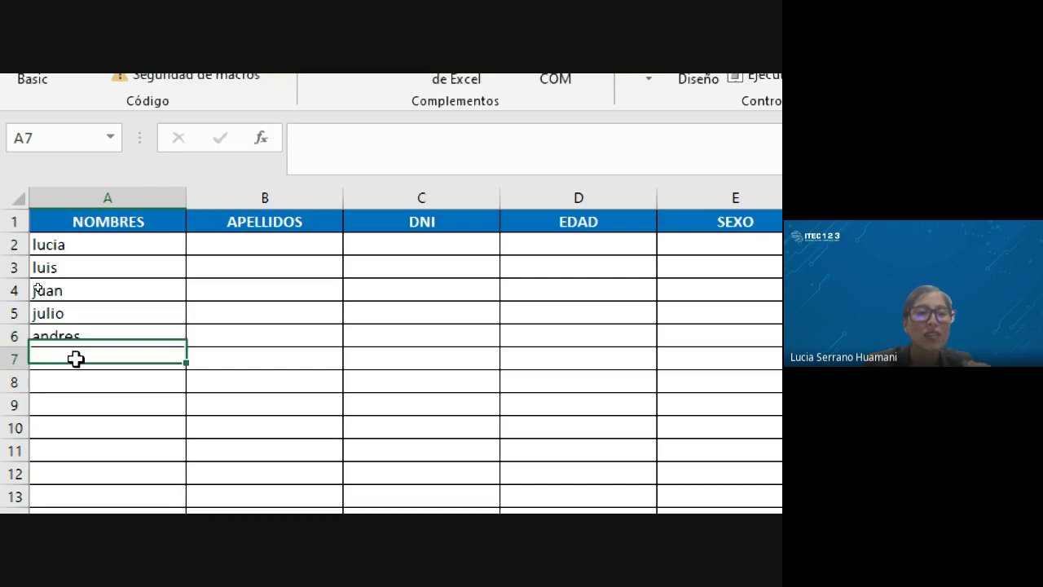
left_click(53, 338)
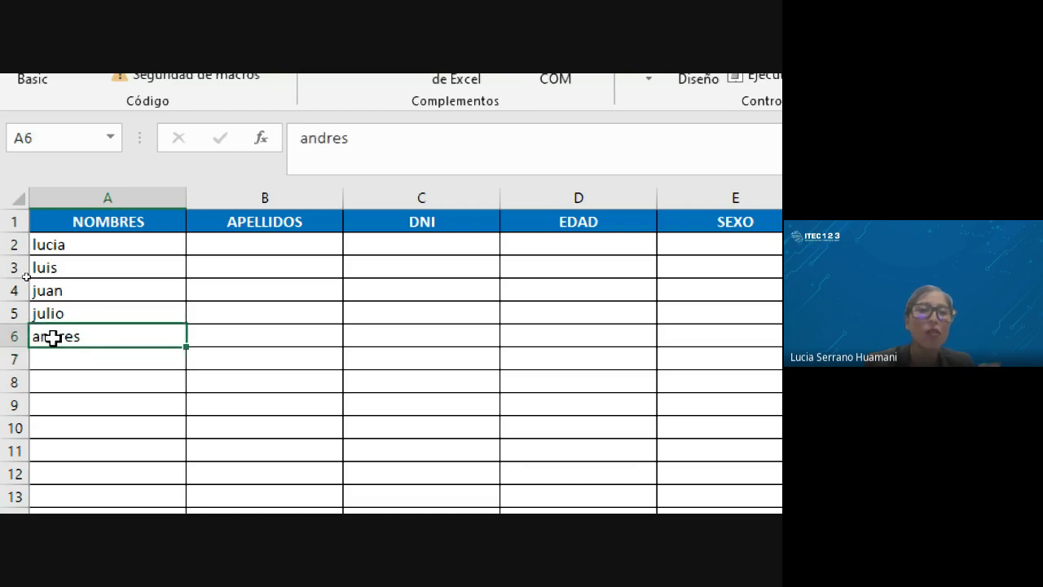
left_click(57, 357)
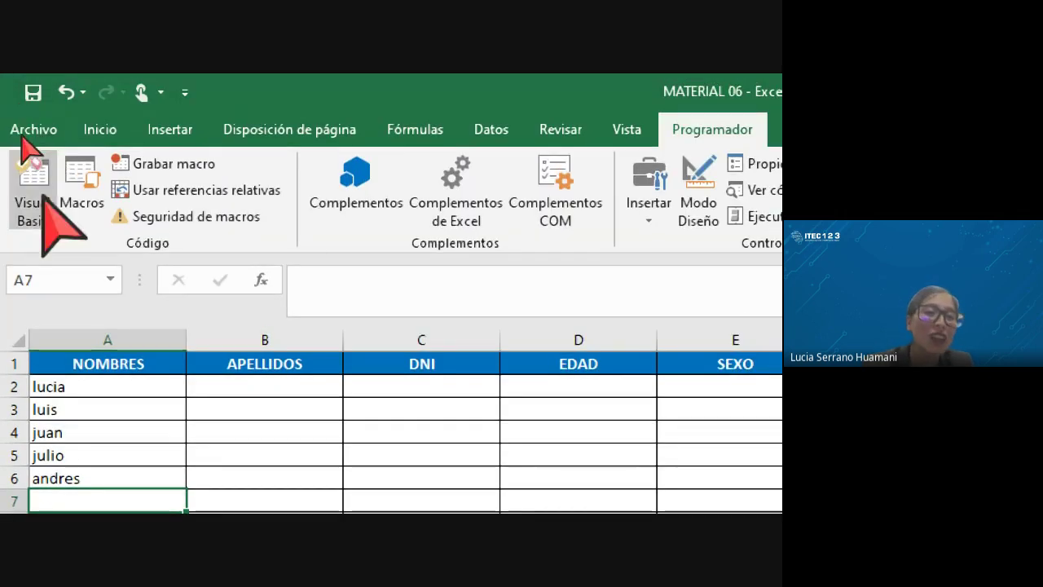
Write the increment line NunFila=NumFila + 1 in the BtnGuardar code.
left_click(34, 191)
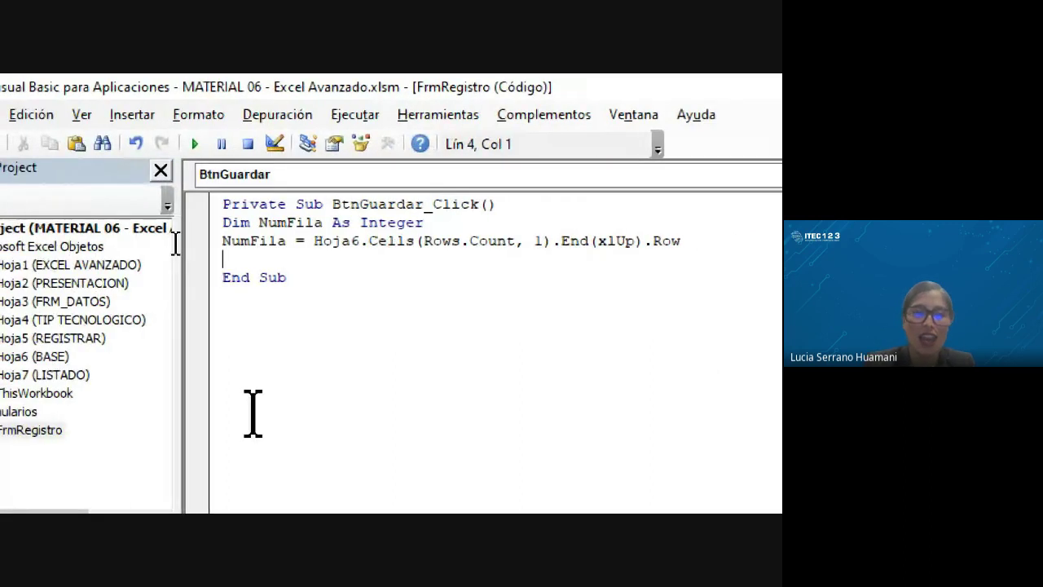
type("Nu")
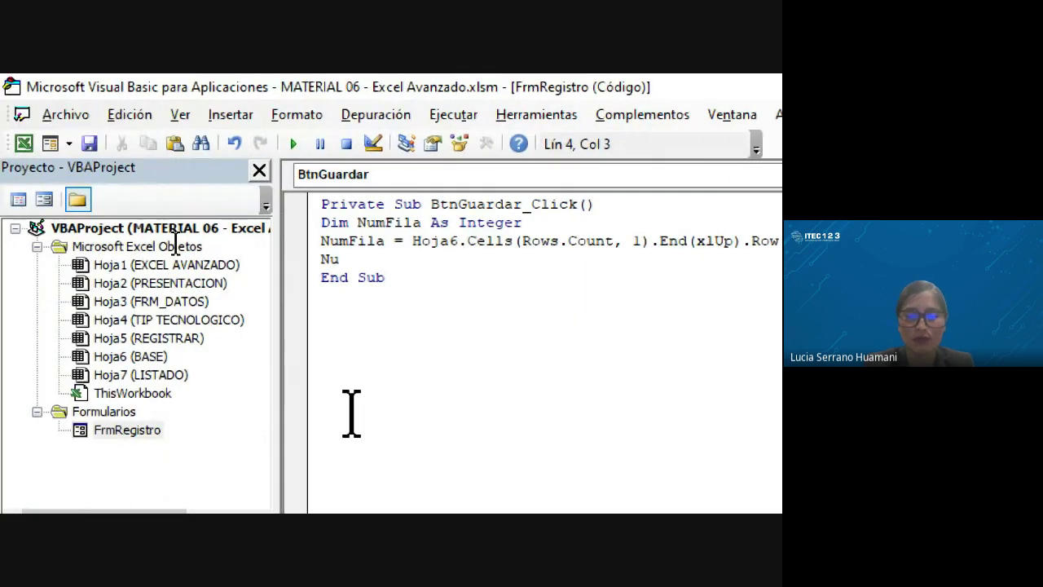
type("nFila")
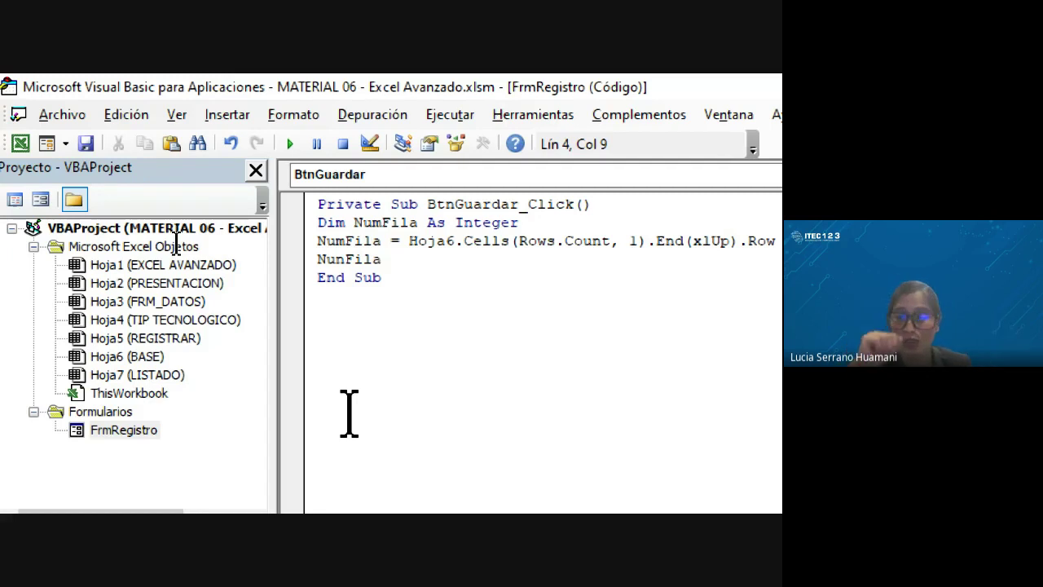
type("=")
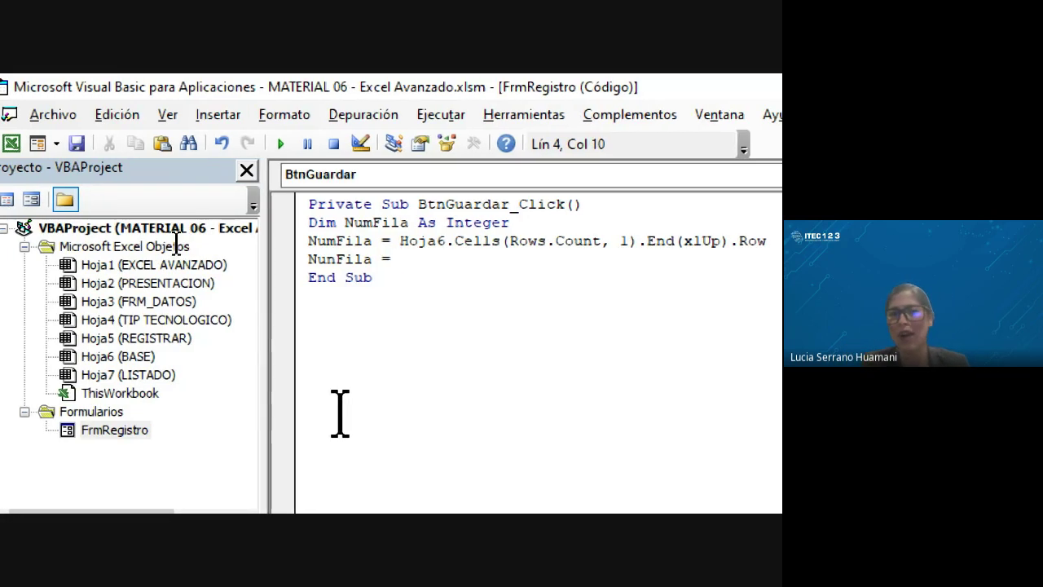
type("Nu")
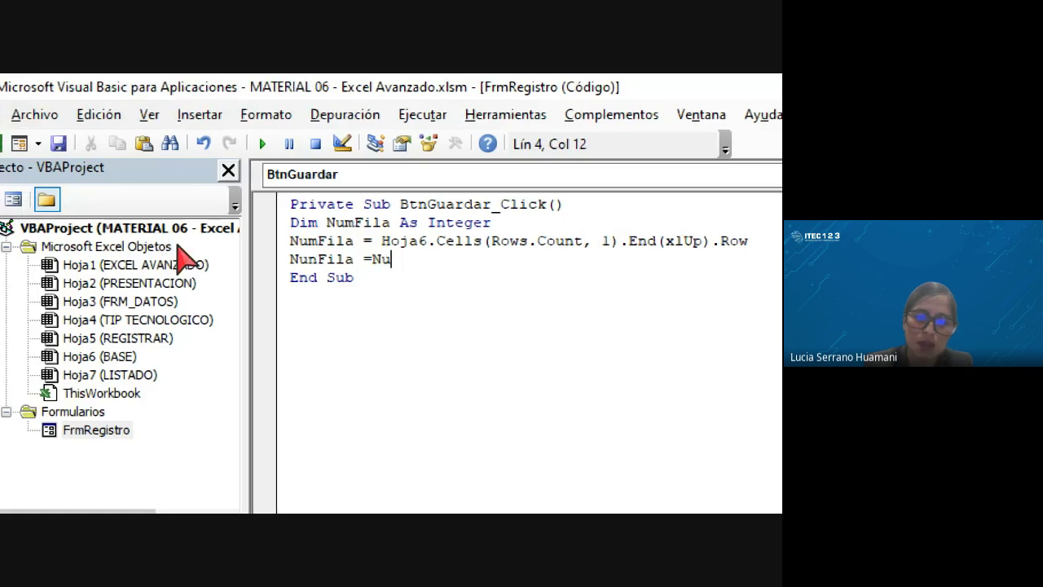
type("mFil")
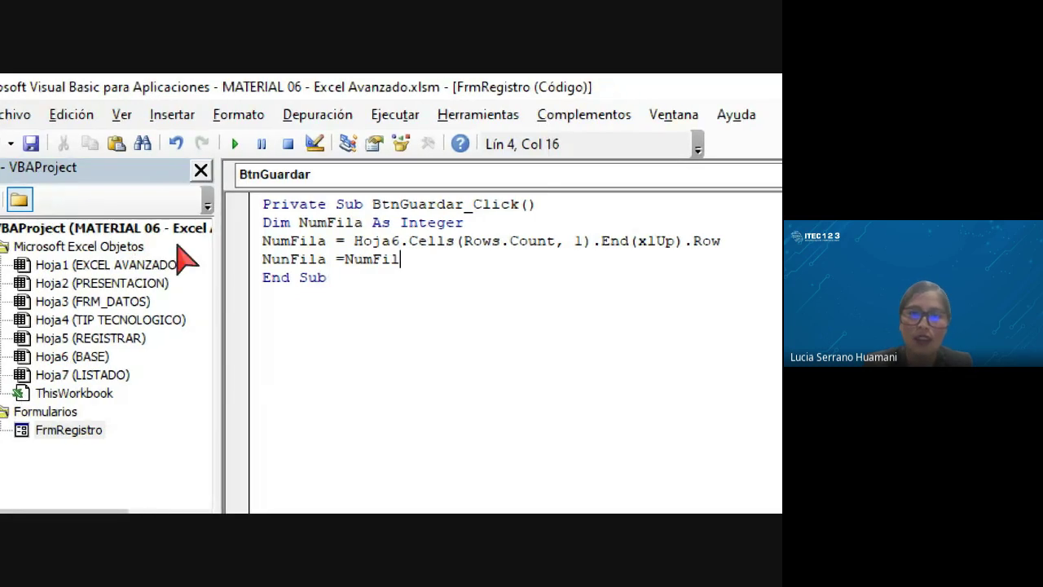
type("a +")
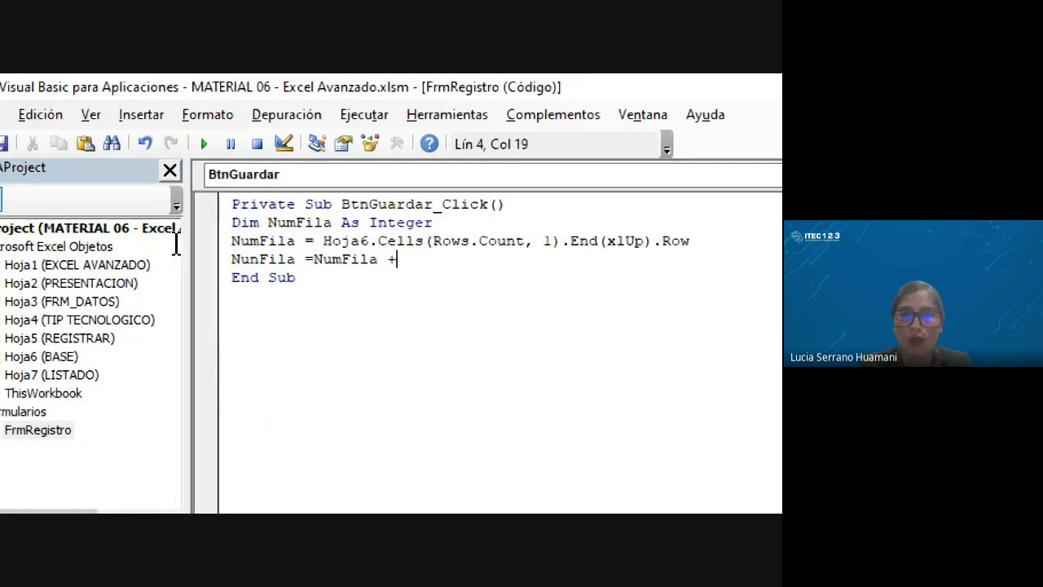
type(" 1")
key("Return")
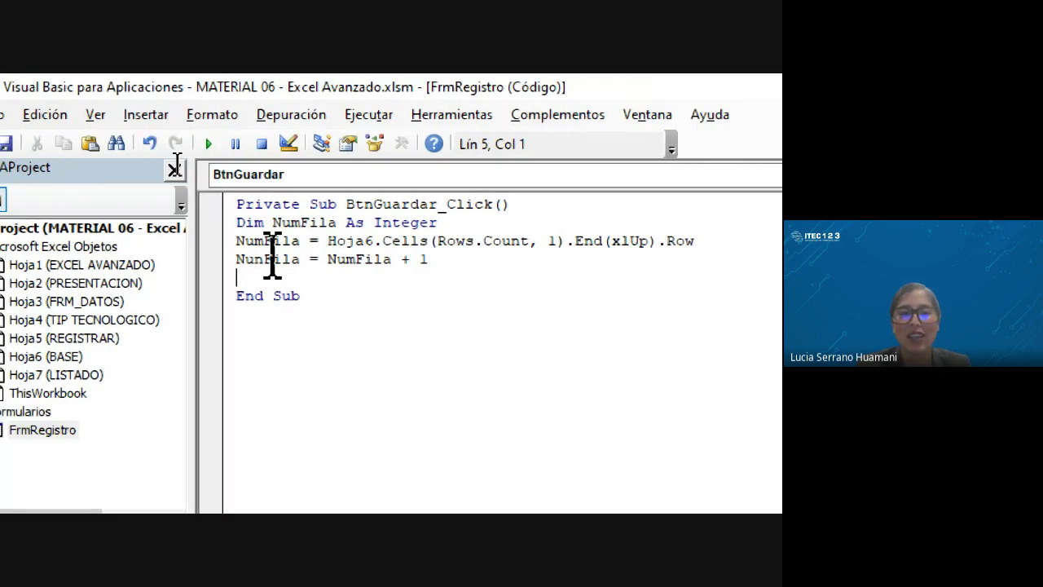
Correct the misspelled NunFila at the start of line 4 to NumFila.
left_click_drag(236, 242, 300, 242)
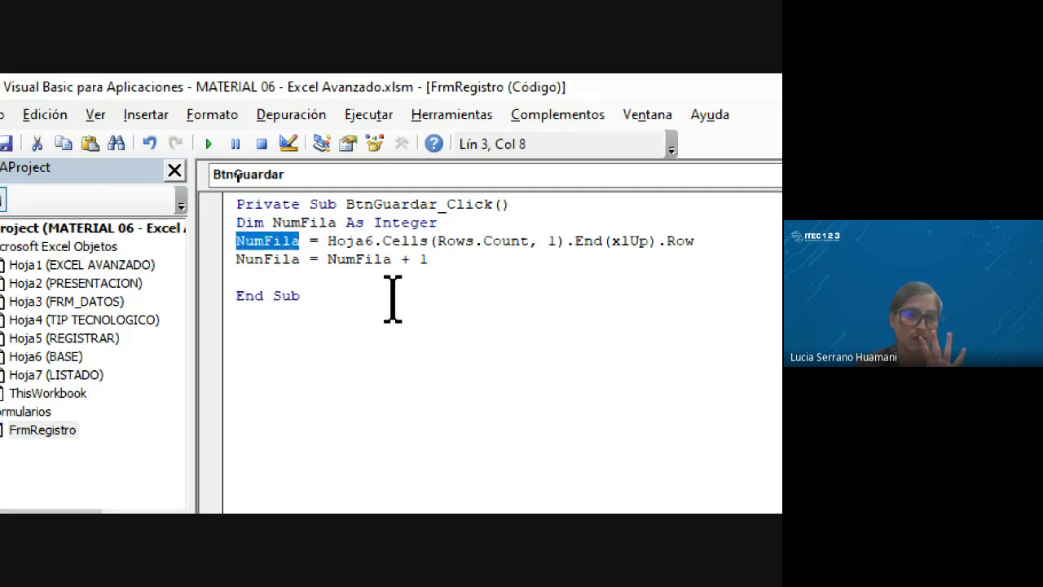
left_click_drag(326, 259, 430, 259)
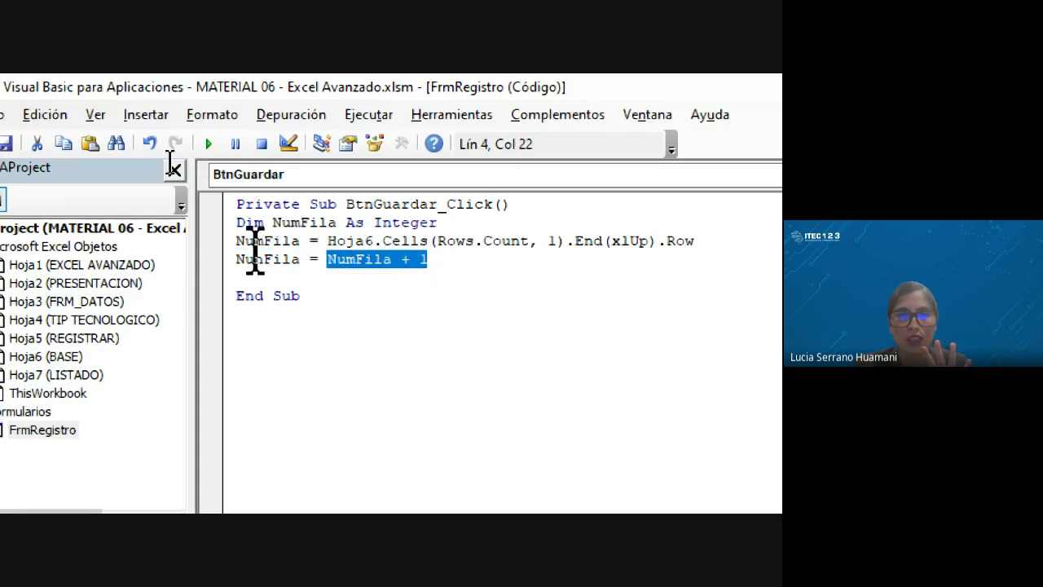
left_click(235, 259)
left_click_drag(235, 259, 300, 259)
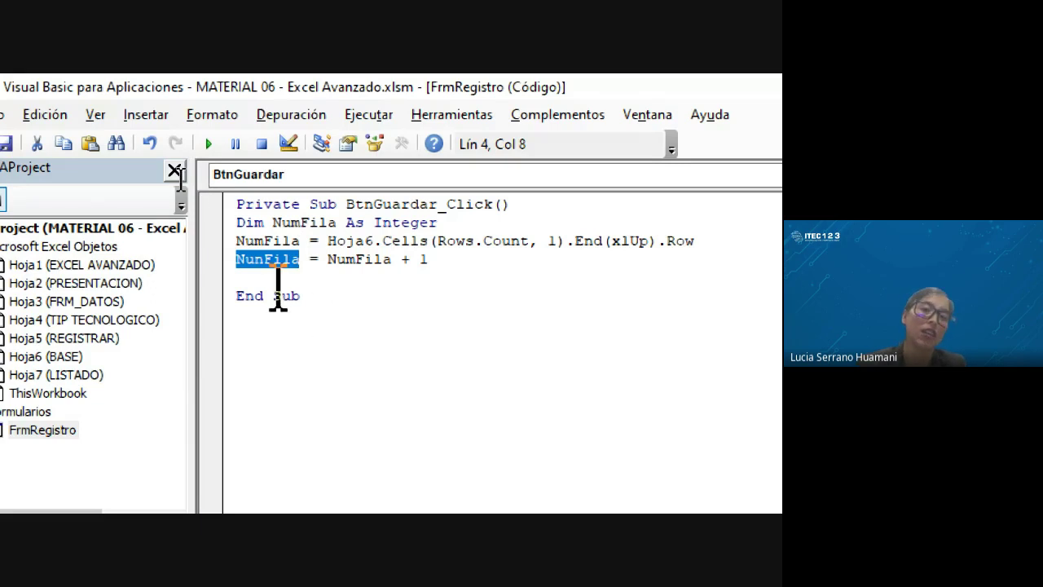
type("NumFila")
key("Down")
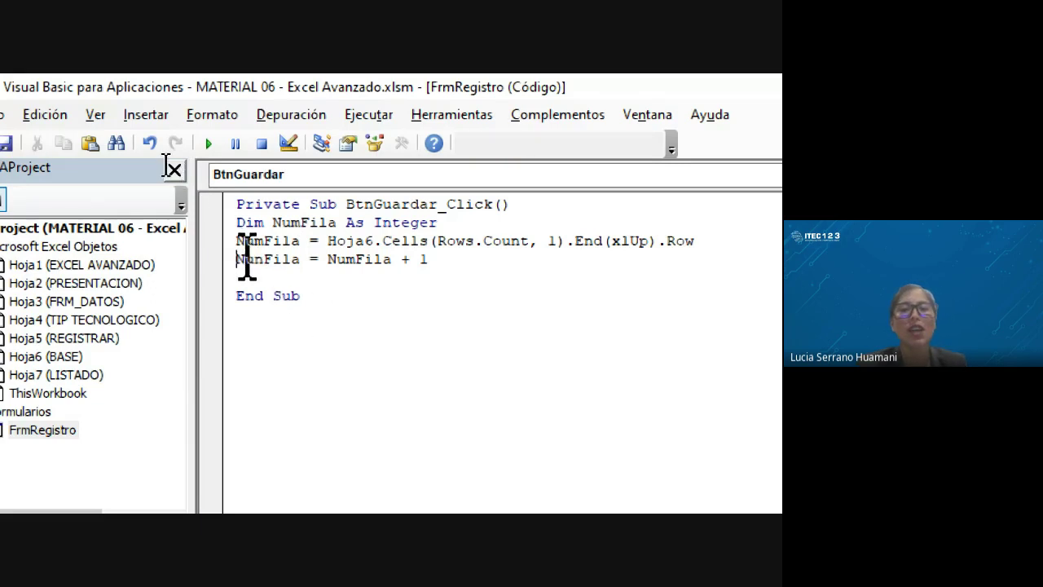
left_click_drag(236, 259, 298, 259)
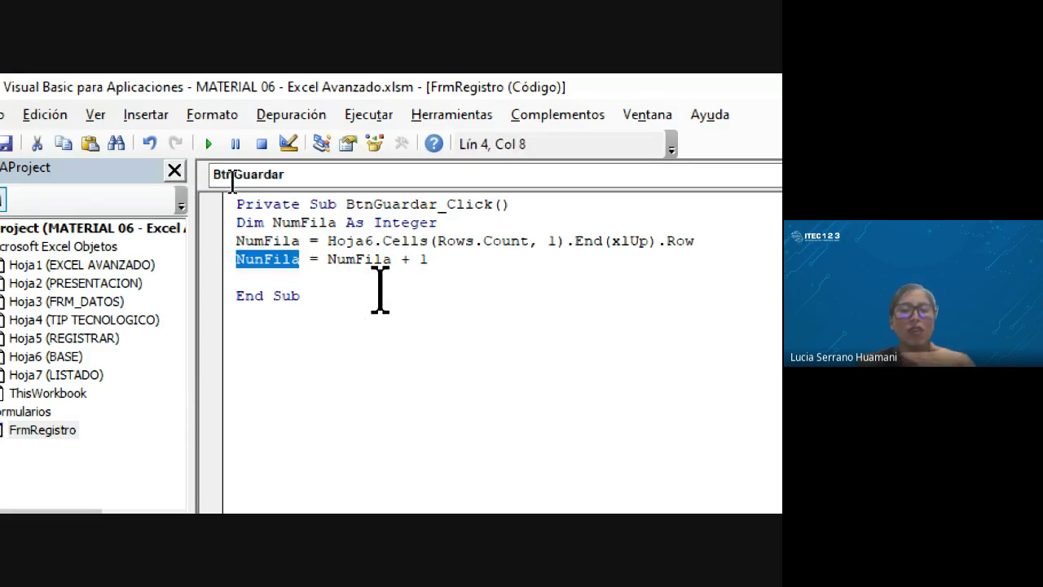
double_click(423, 259)
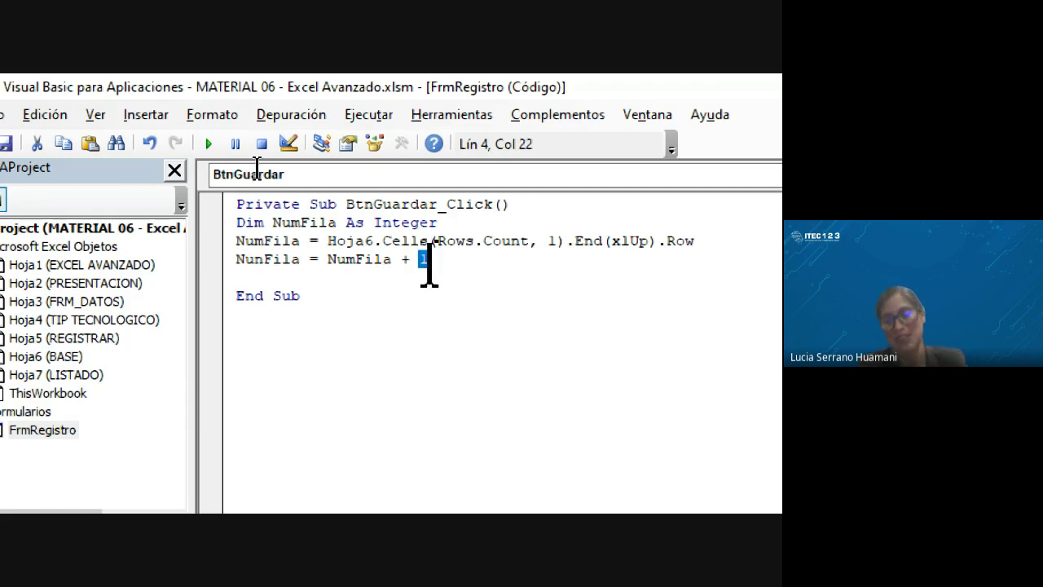
left_click(328, 284)
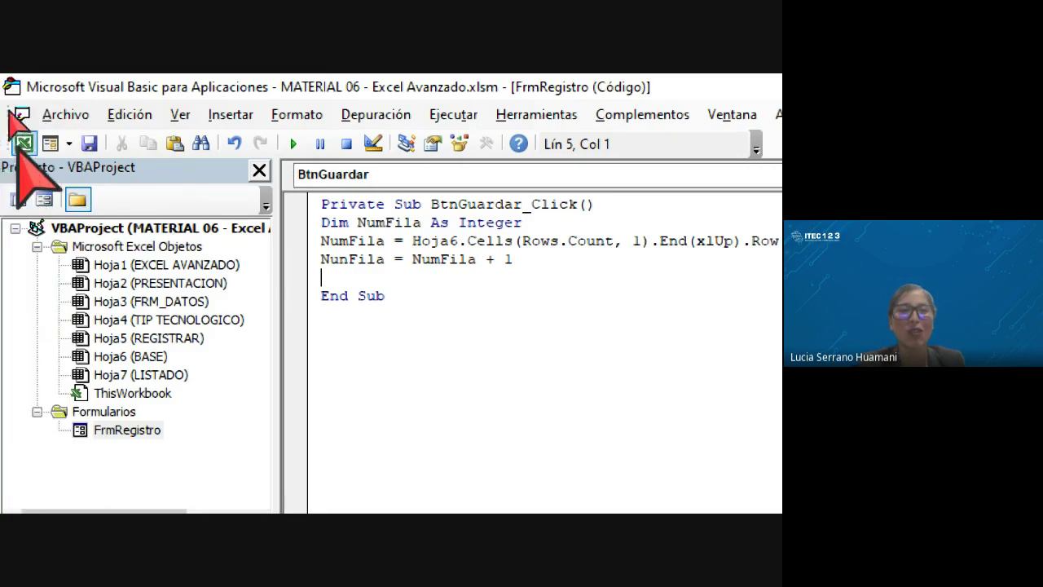
Check the next empty row (B7, A7) on the worksheet, then add a blank line before End Sub.
left_click(23, 144)
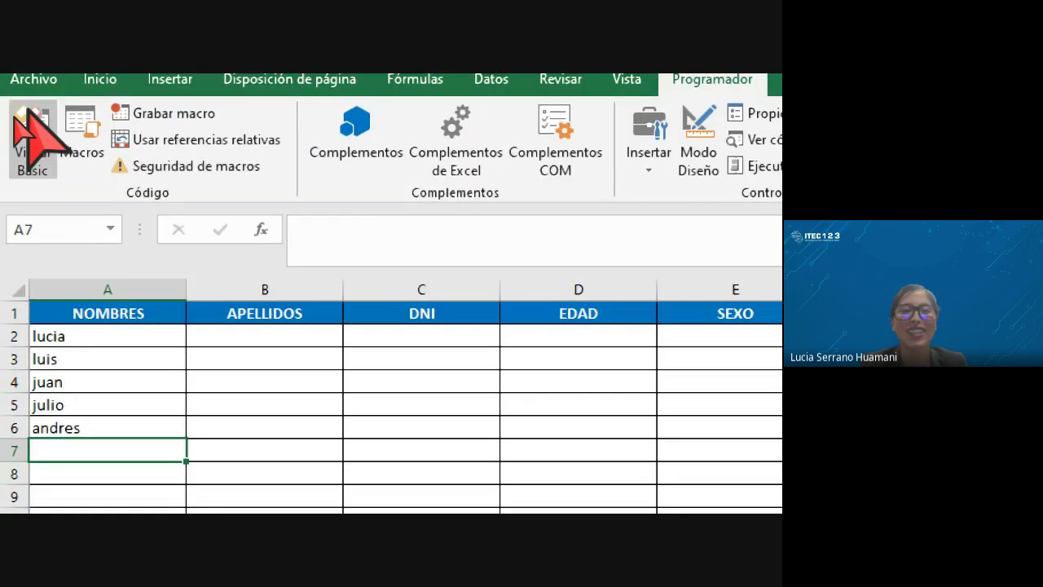
left_click(21, 122)
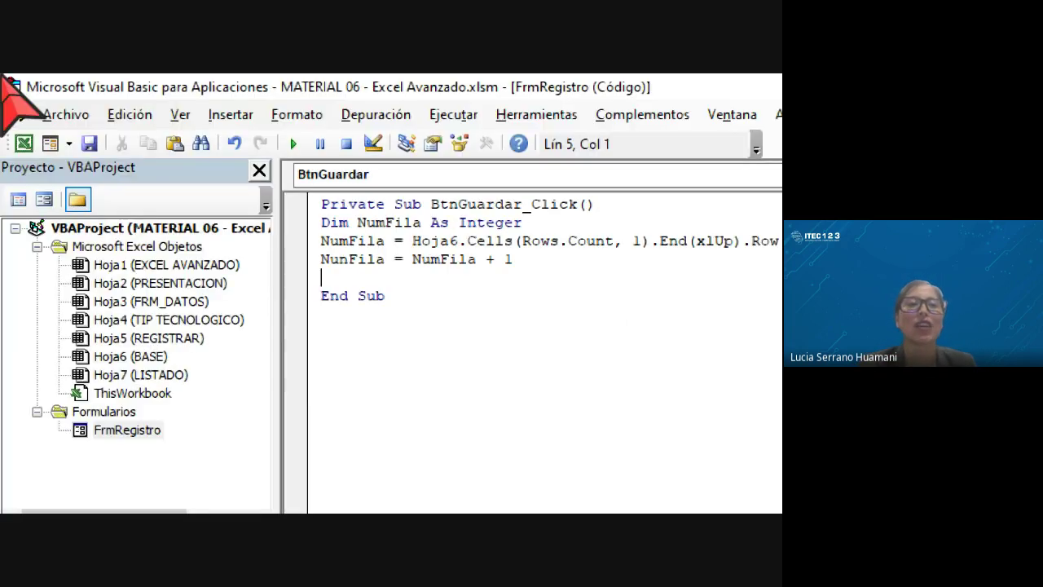
left_click(23, 145)
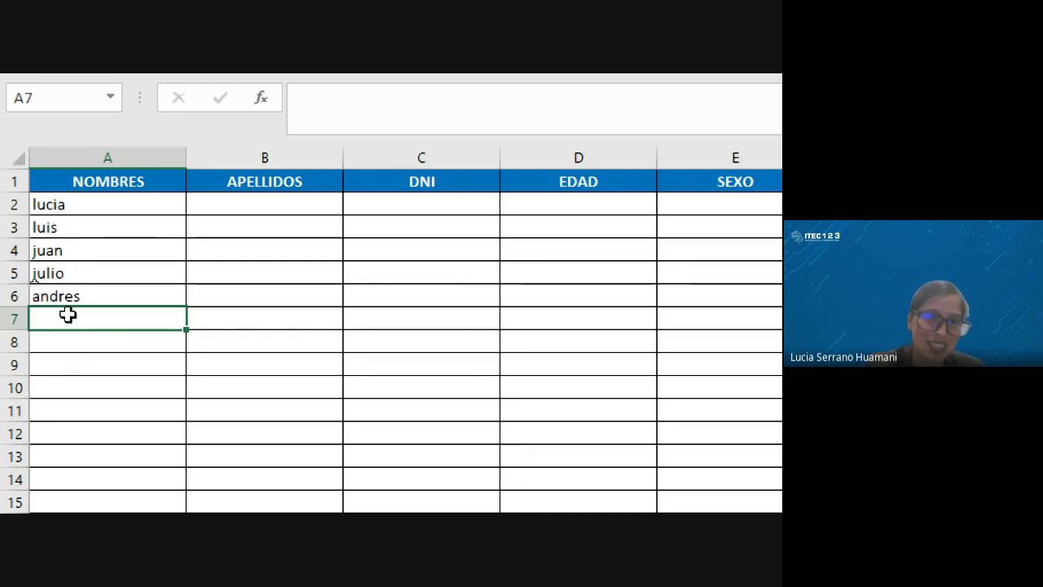
left_click(287, 317)
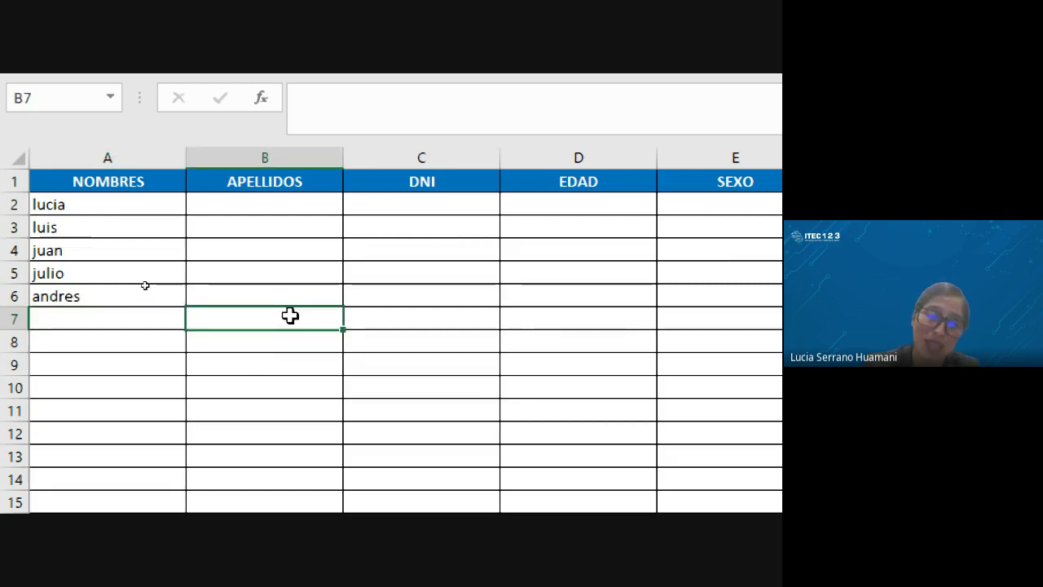
left_click(76, 326)
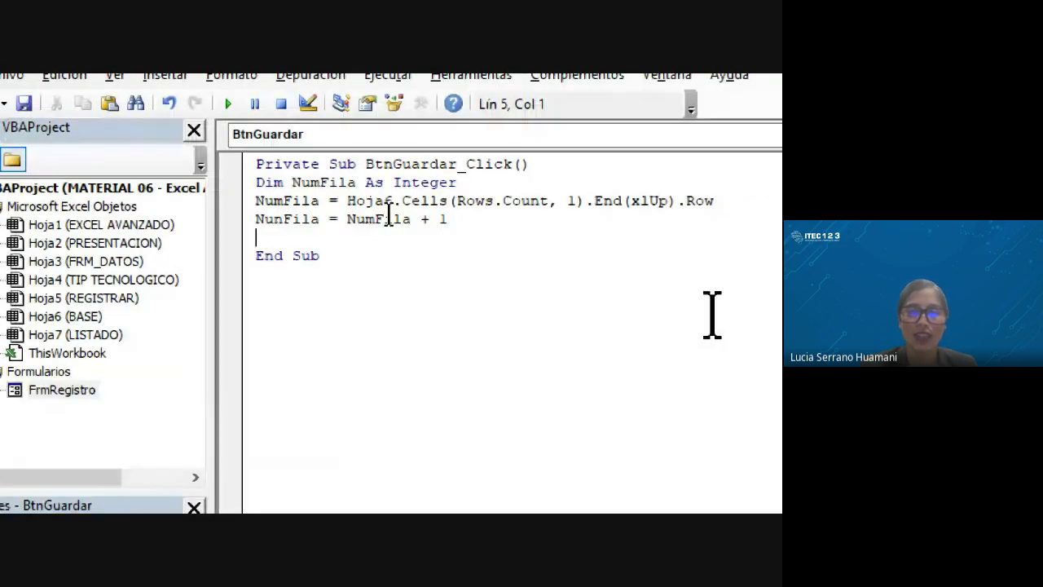
key("Return")
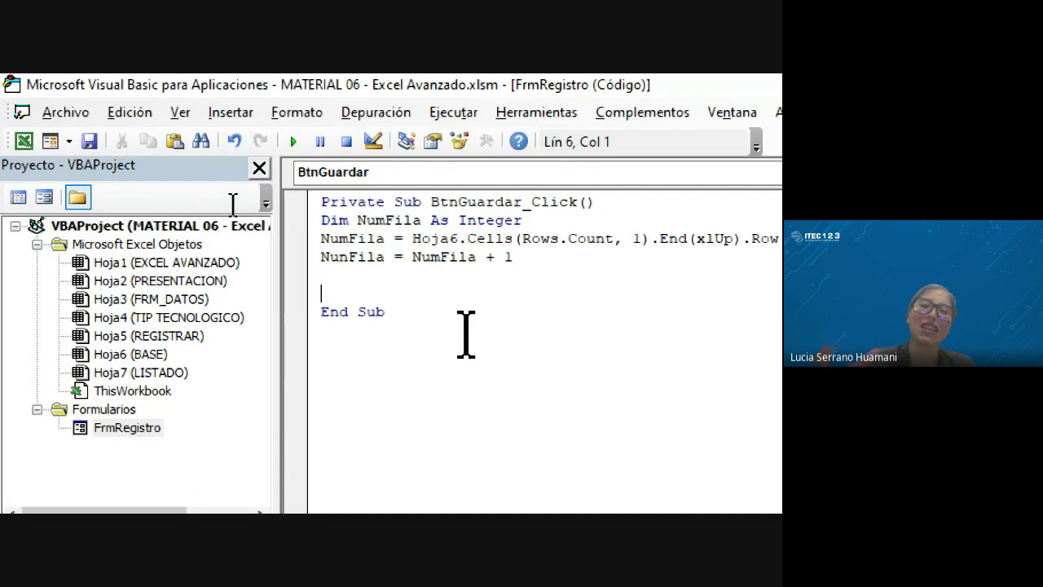
Type hoja6.Cells( on line 6, accepting Cells from IntelliSense, then view the worksheet.
type("h")
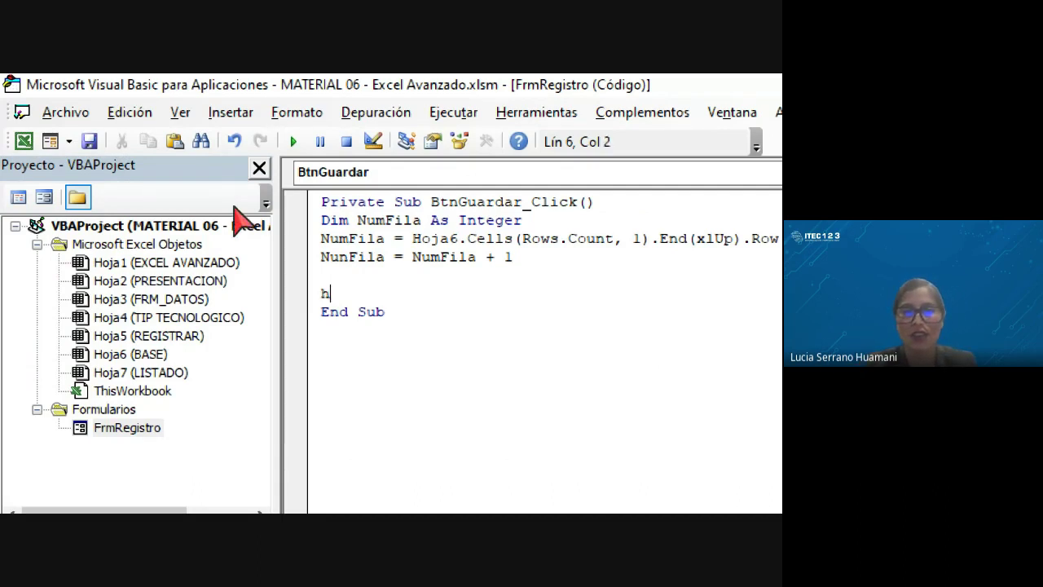
type("oja6")
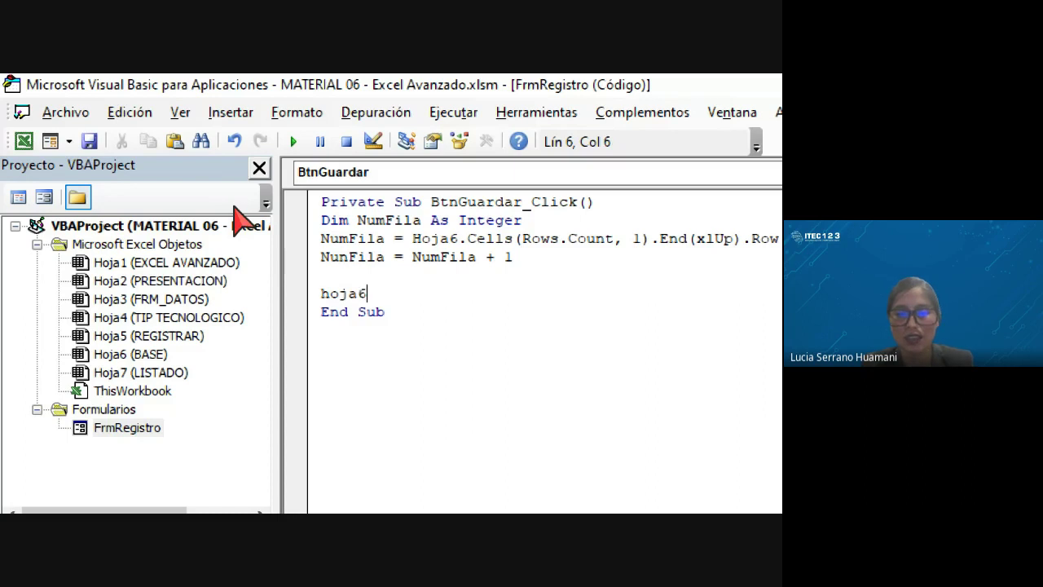
type(".")
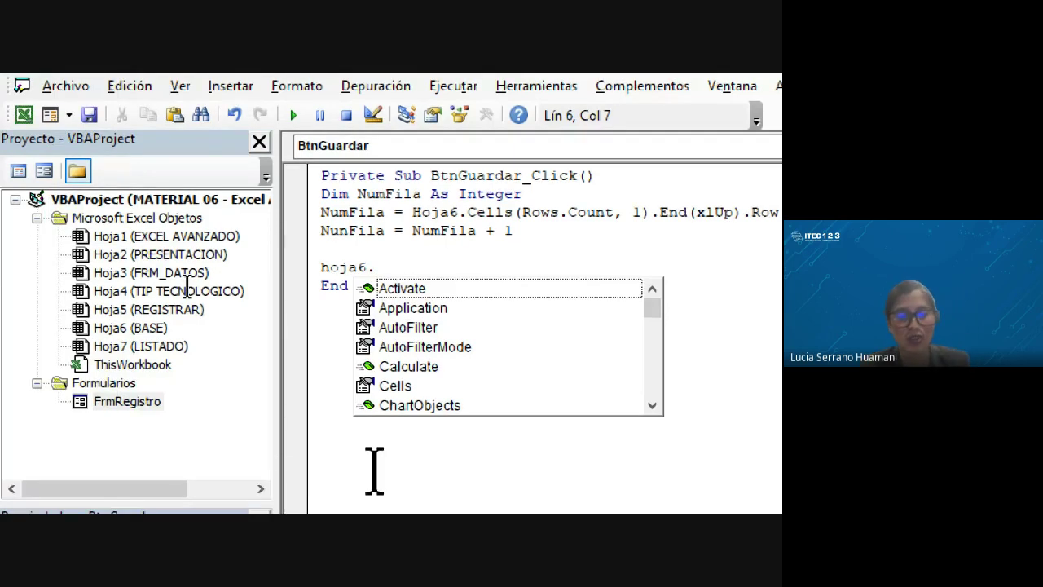
type("c")
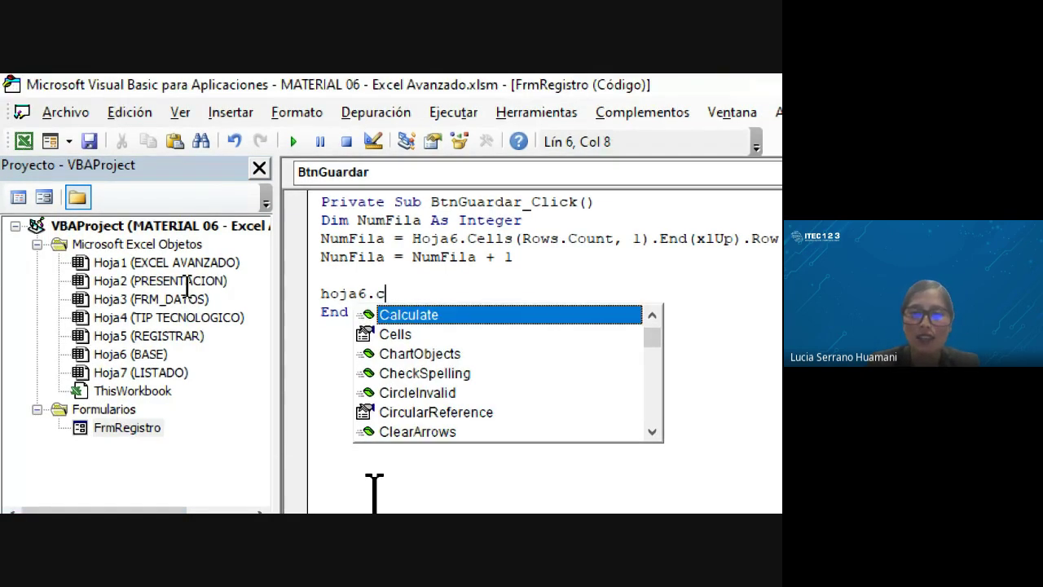
type("ell")
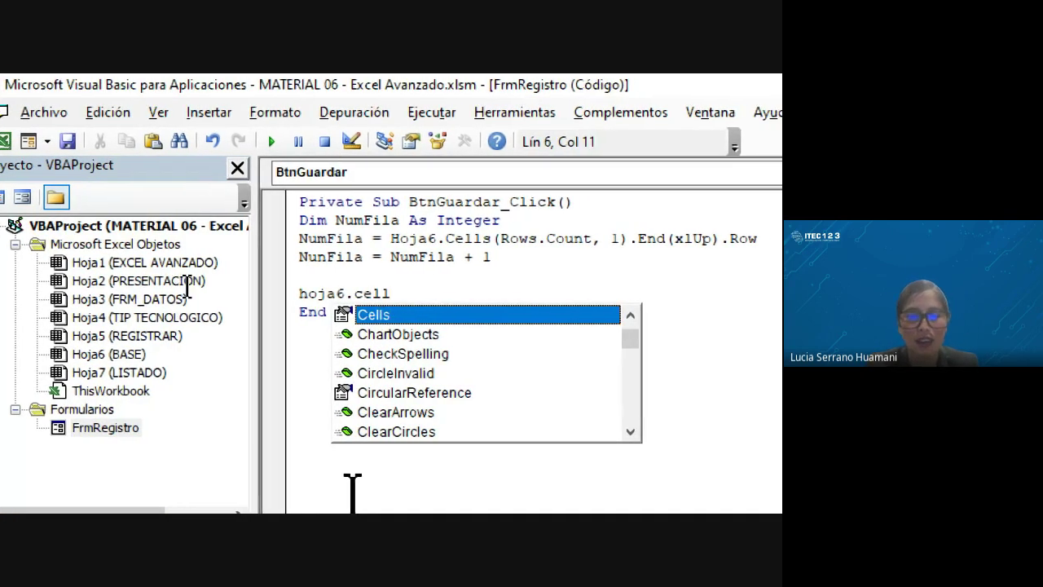
type("s")
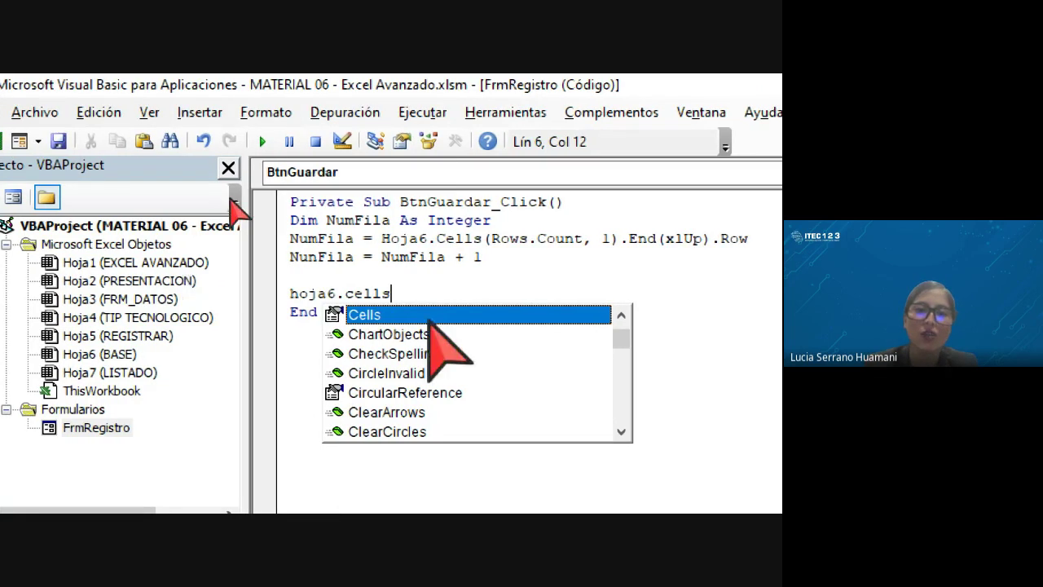
key("Tab")
type("(")
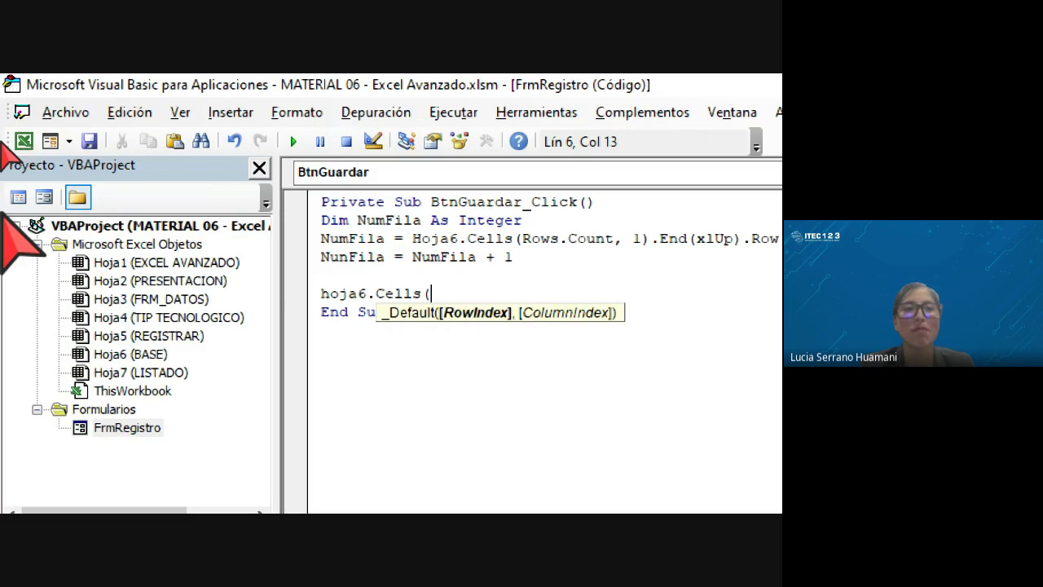
left_click(22, 142)
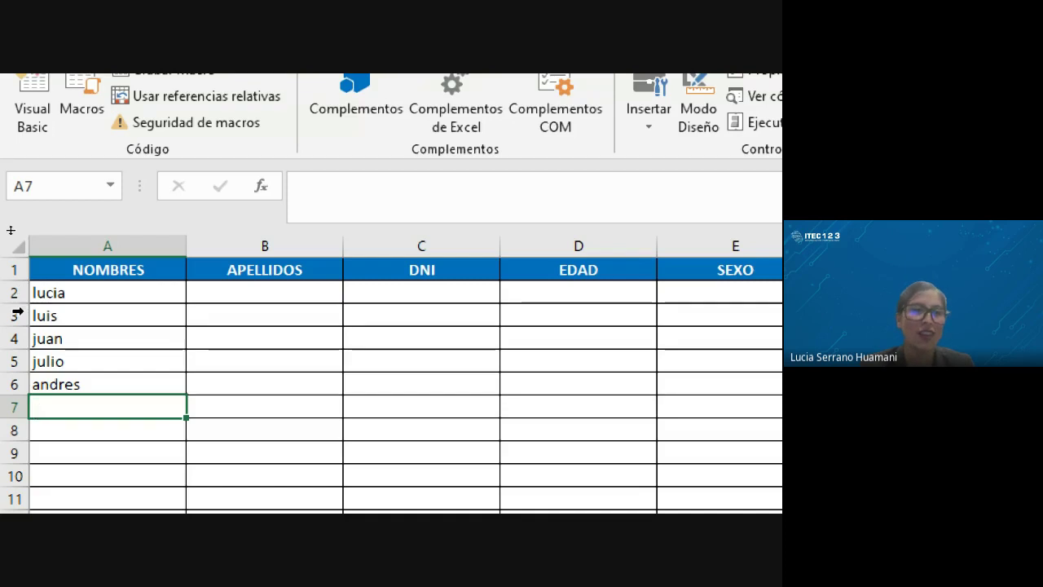
Enter Antony in cell A7 under NOMBRES, then go back to the BtnGuardar code.
left_click(22, 86)
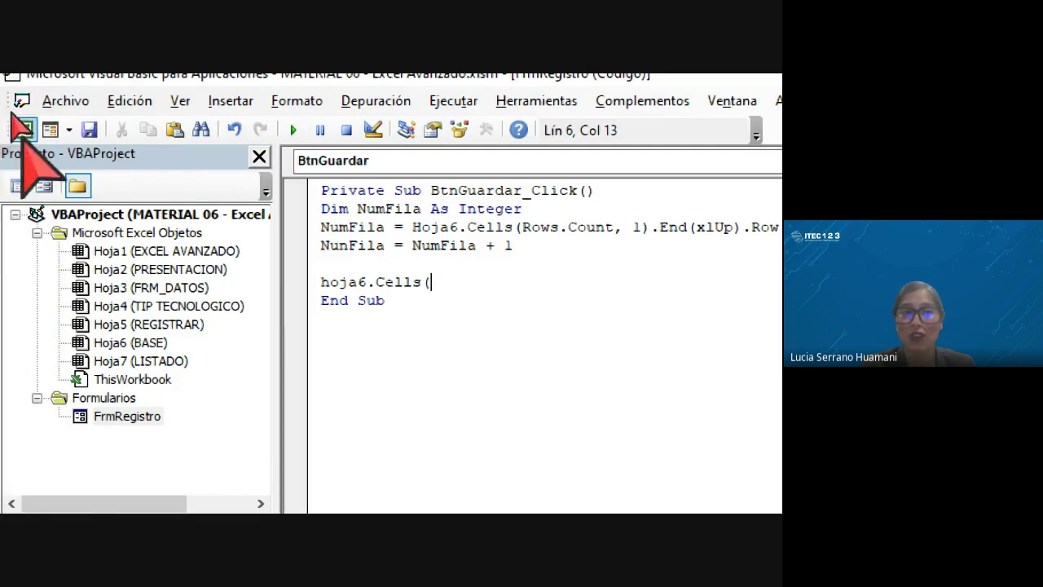
left_click(23, 129)
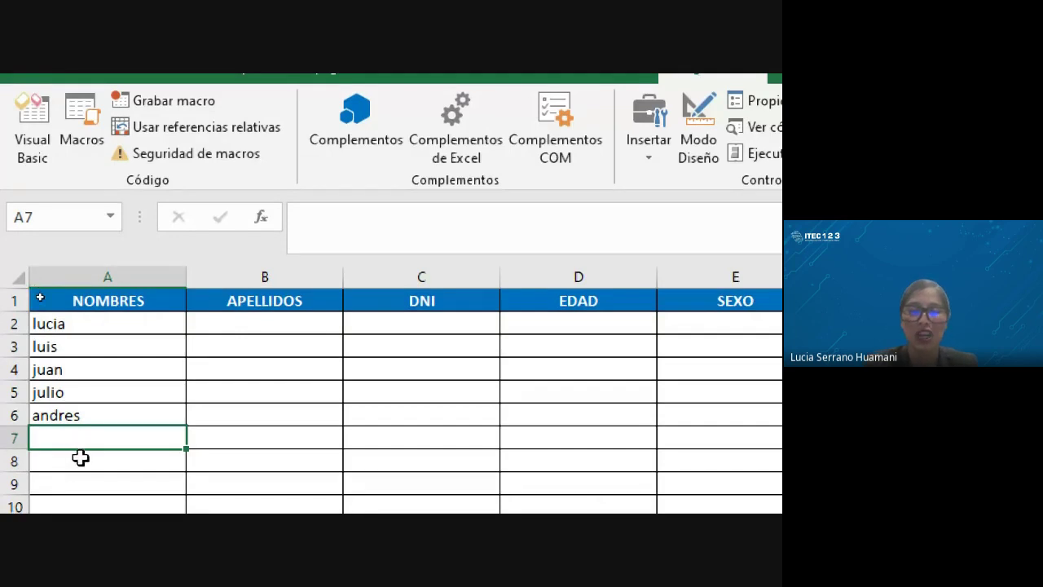
type("am")
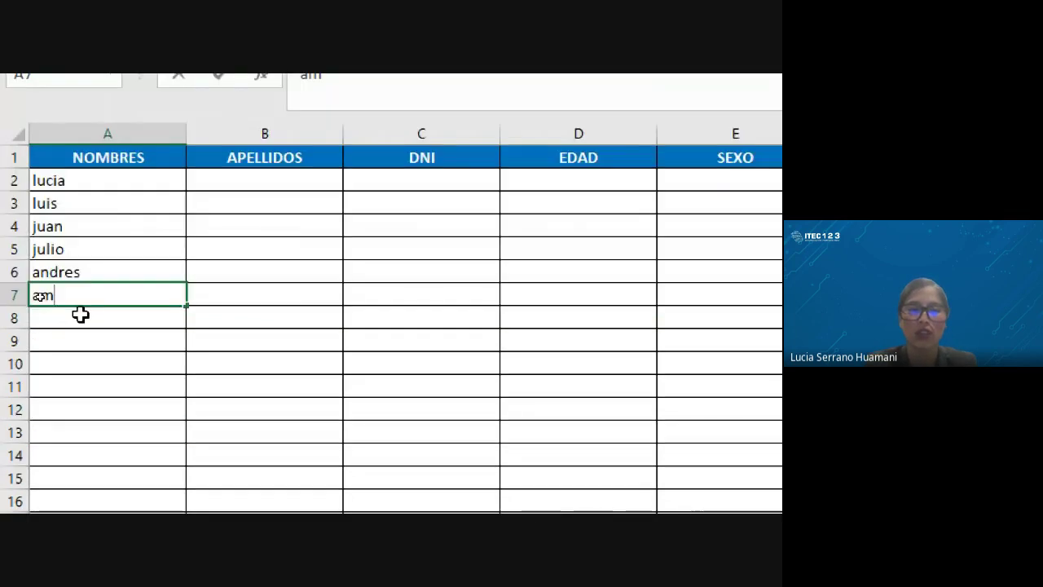
key("BackSpace")
key("BackSpace")
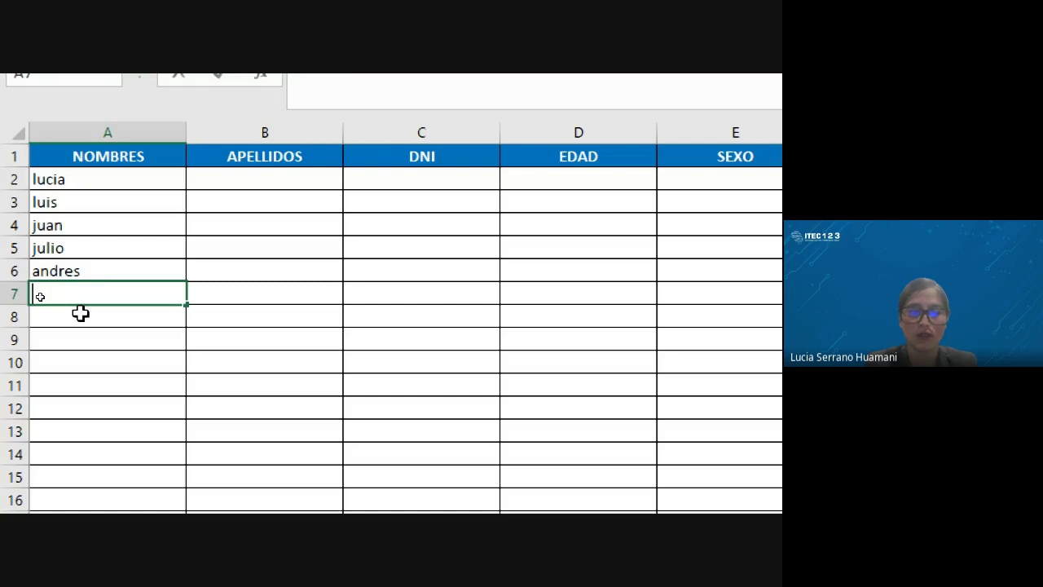
type("Andres")
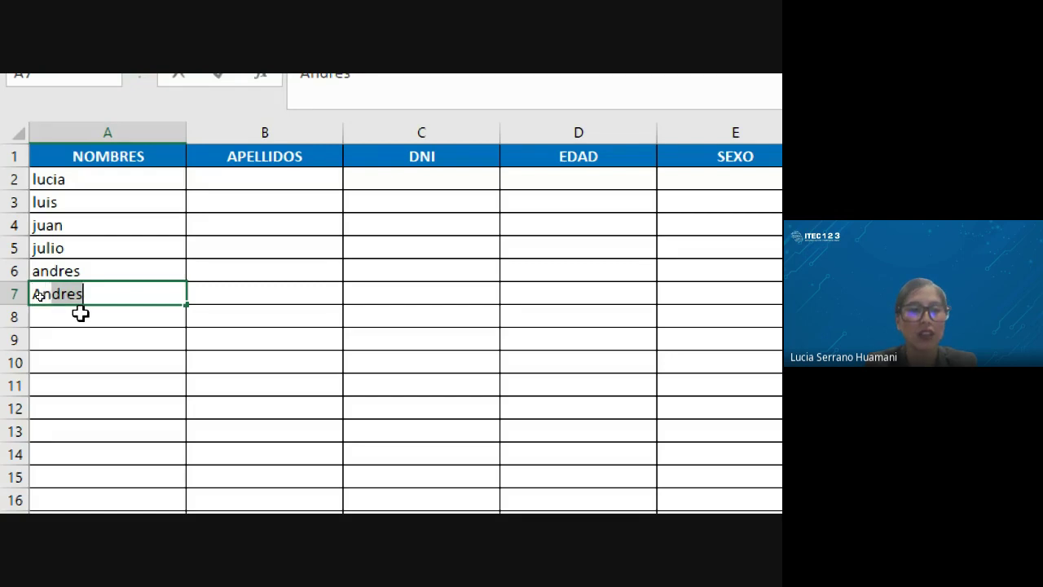
type("nto")
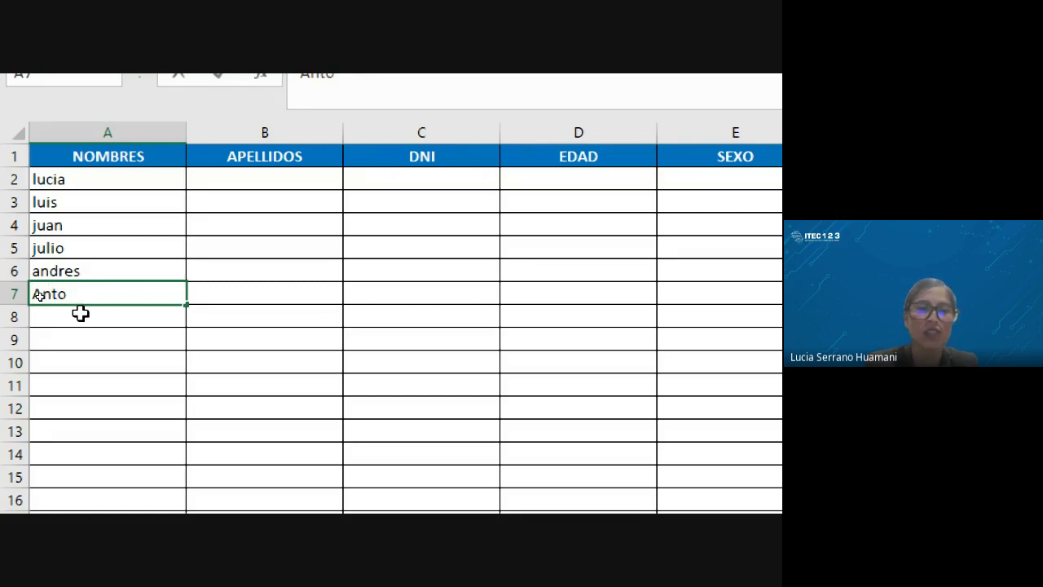
type("ny")
key("Return")
key("Return")
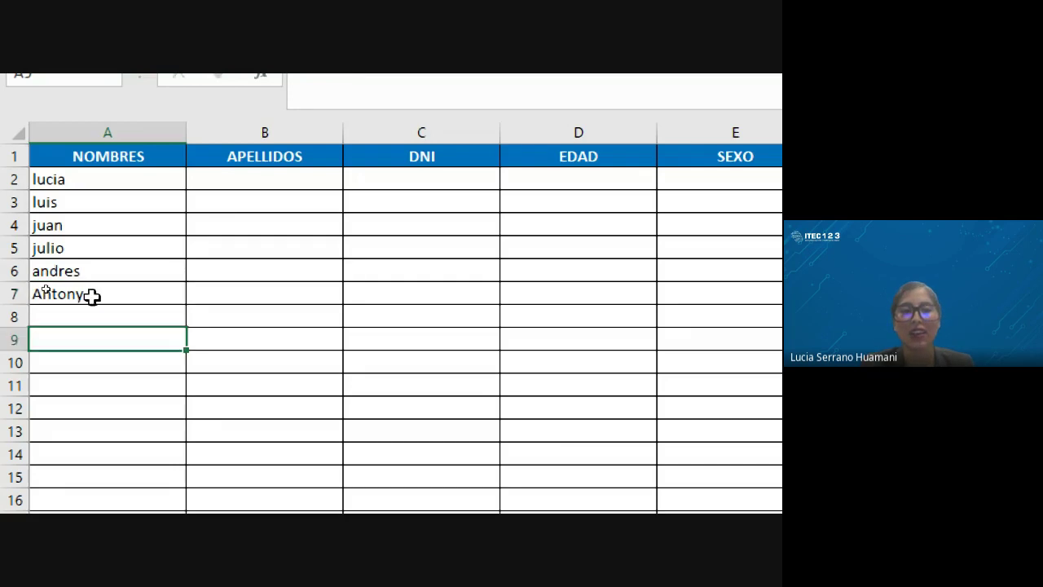
left_click(90, 295)
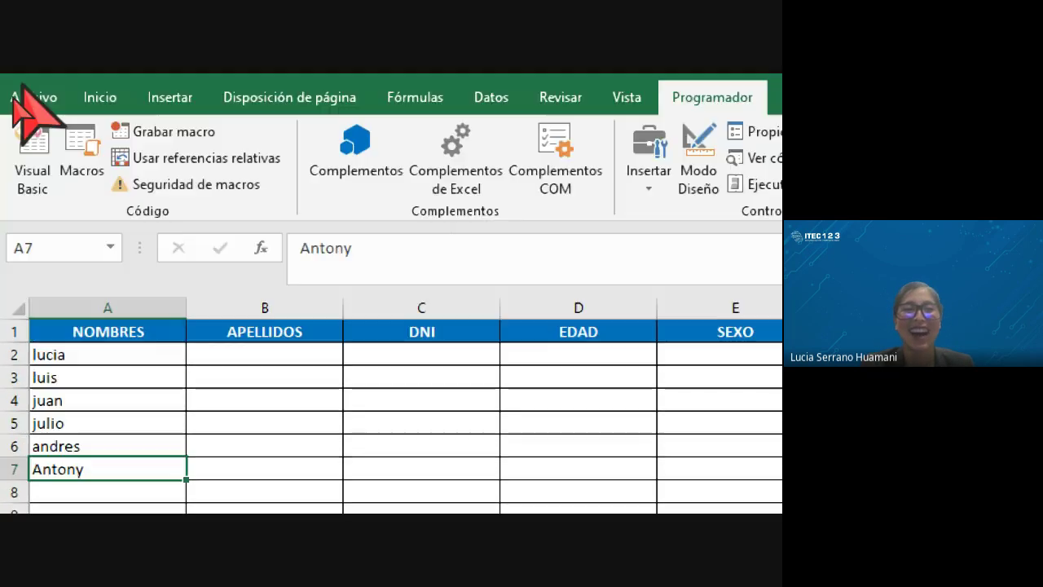
left_click(31, 143)
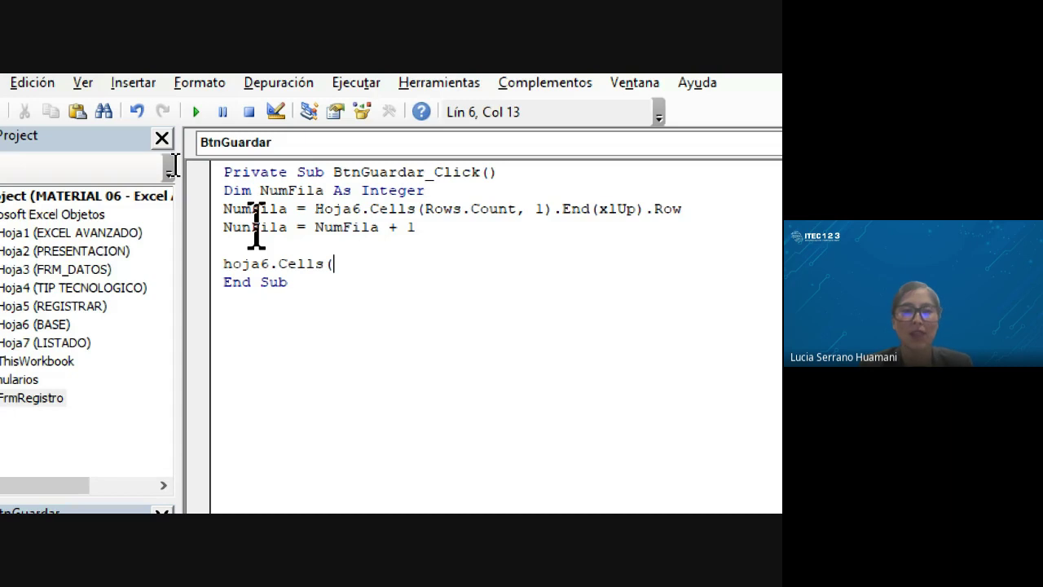
Dismiss the compile error and restore line 4 to NumFila = NumFila + 1.
left_click(256, 220)
left_click(830, 415)
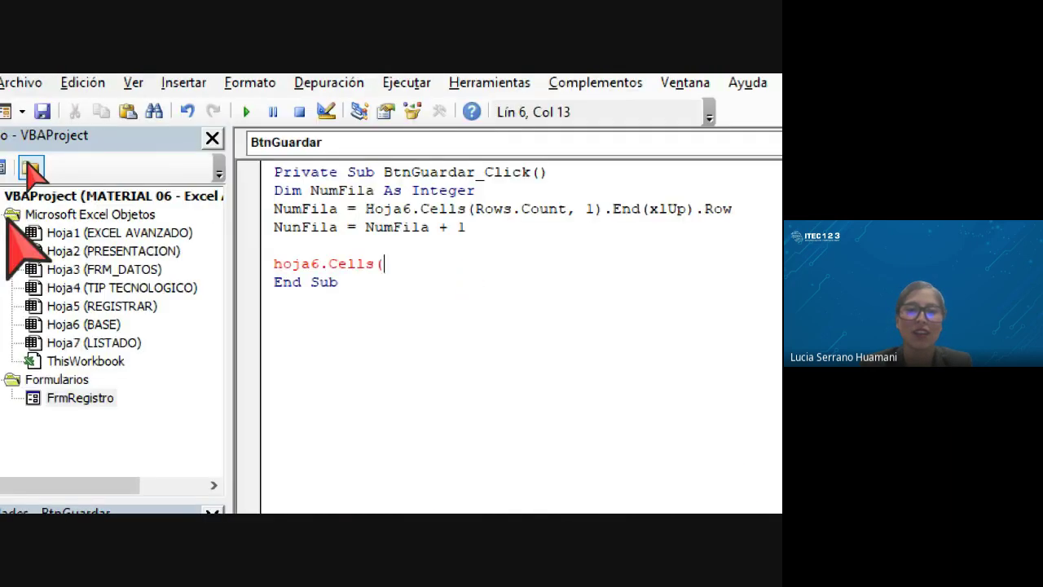
left_click(293, 226)
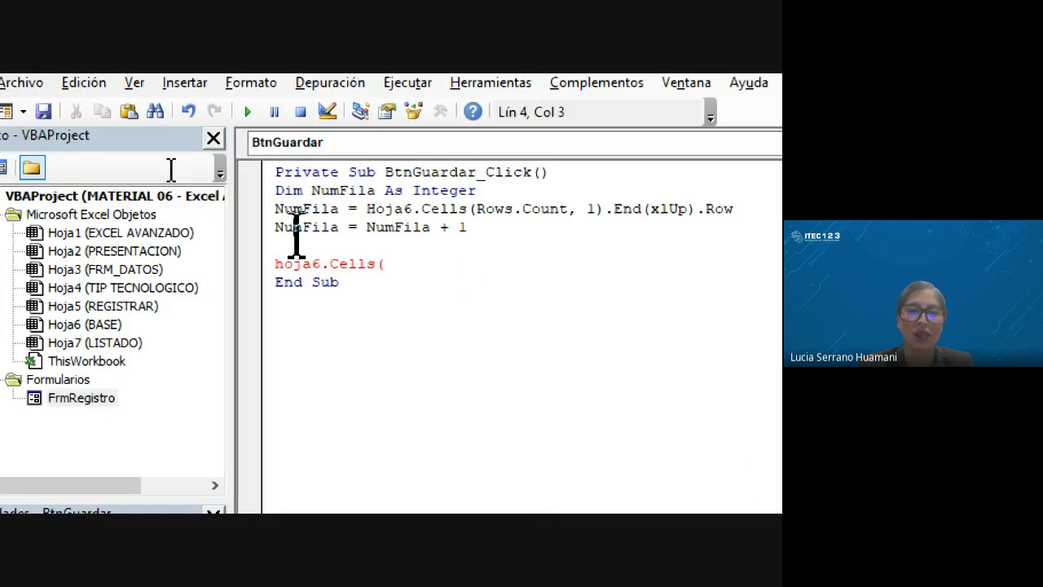
key("BackSpace")
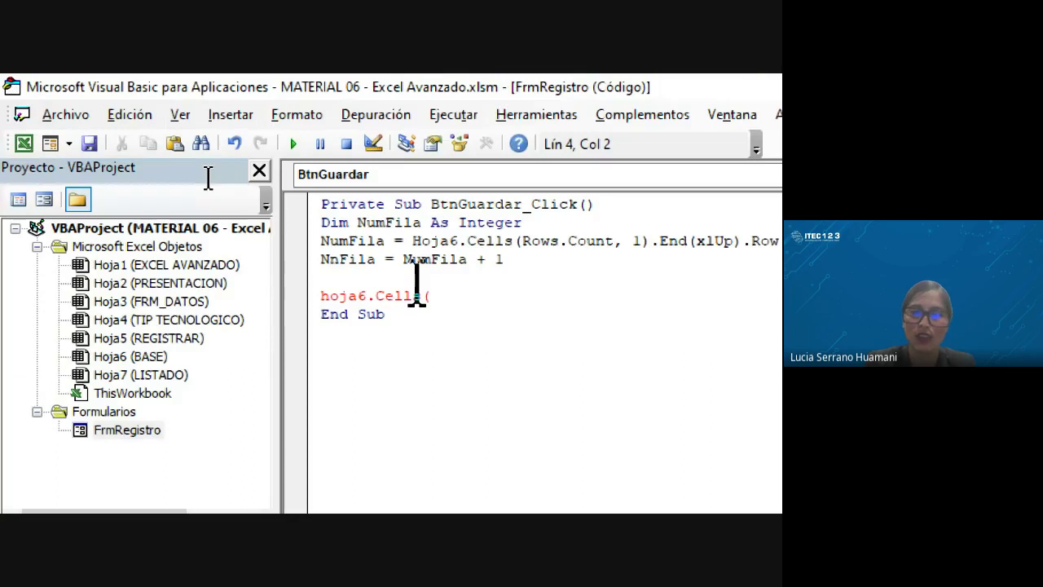
type("u")
key("Right")
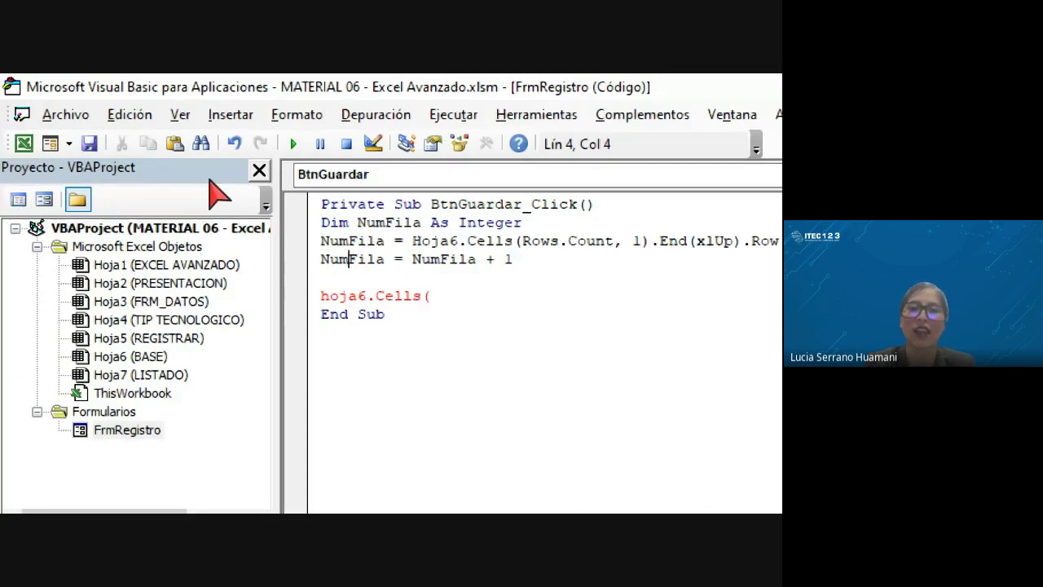
left_click(489, 303)
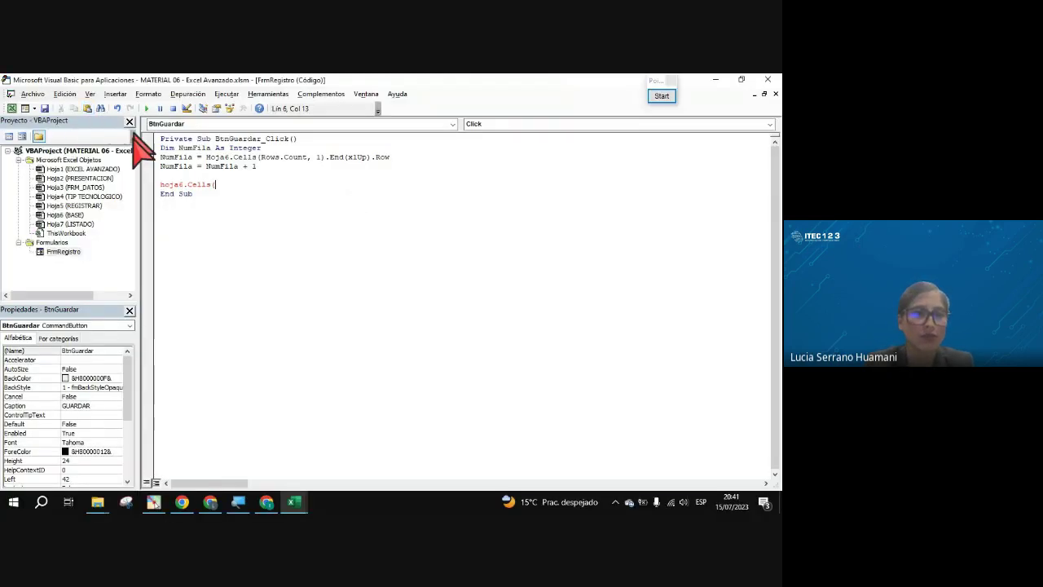
Open the FrmRegistro form in design view and select the NOMBRES text box.
double_click(54, 243)
double_click(55, 246)
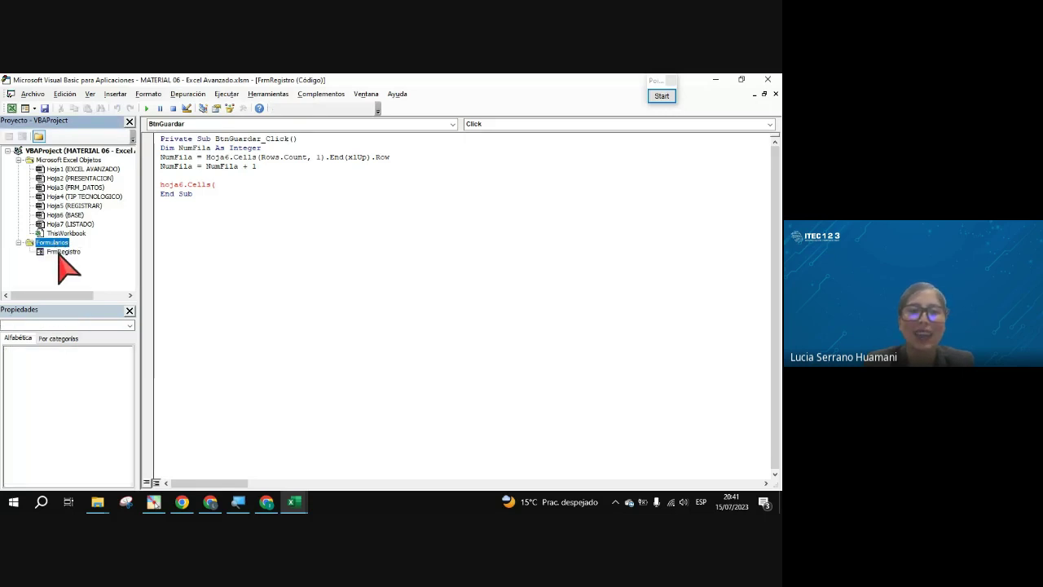
double_click(60, 251)
left_click(214, 184)
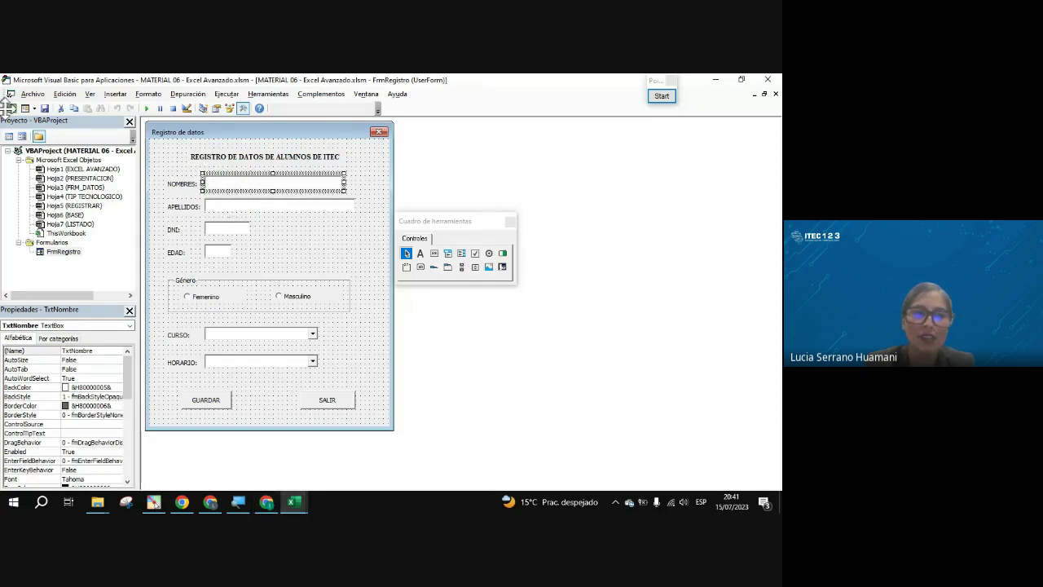
Confirm BASE cell A8 is empty, then reopen BtnGuardar_Click from the GUARDAR button.
left_click(11, 107)
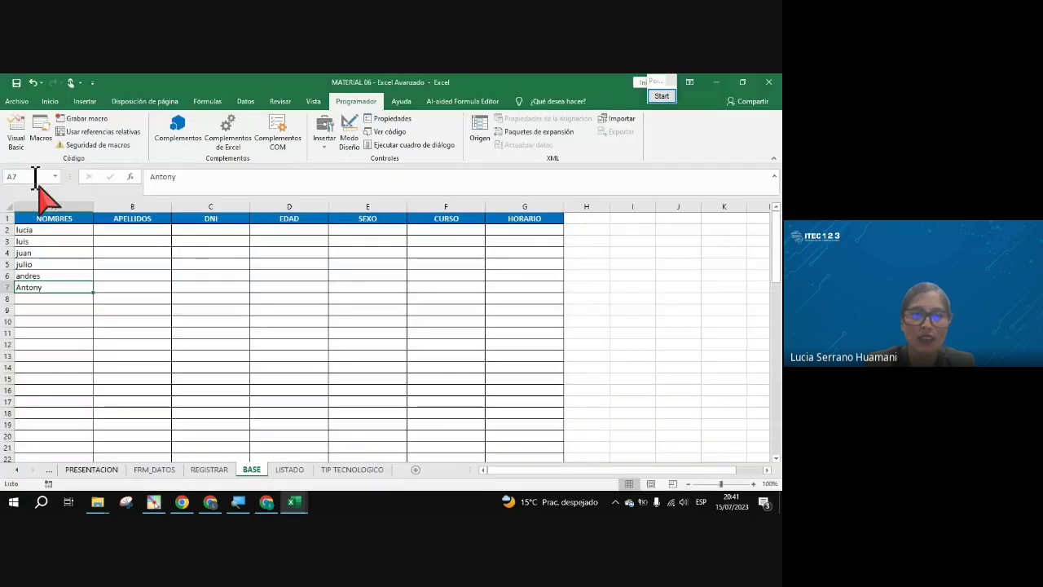
left_click(33, 298)
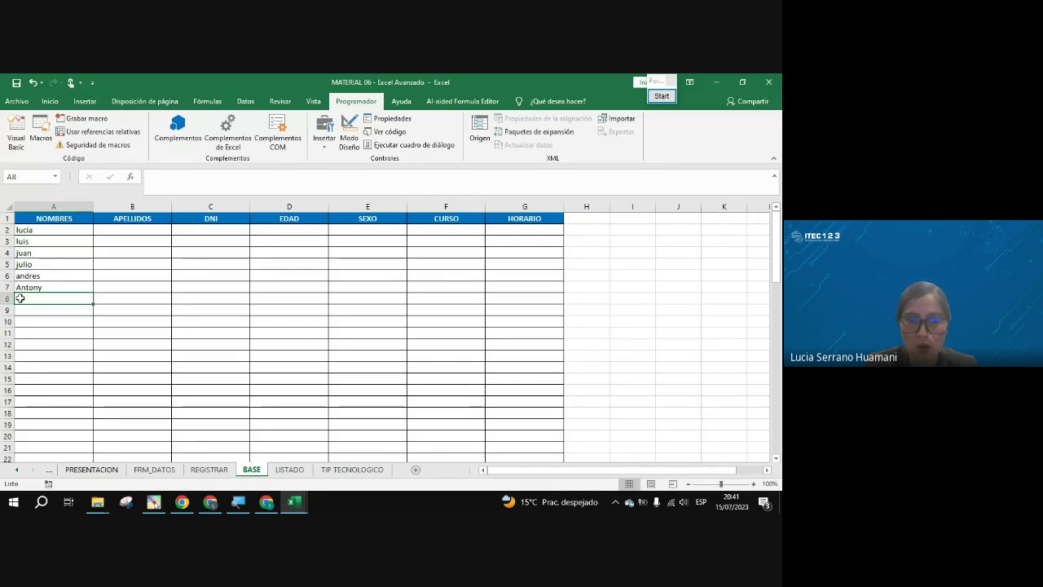
key("alt+F11")
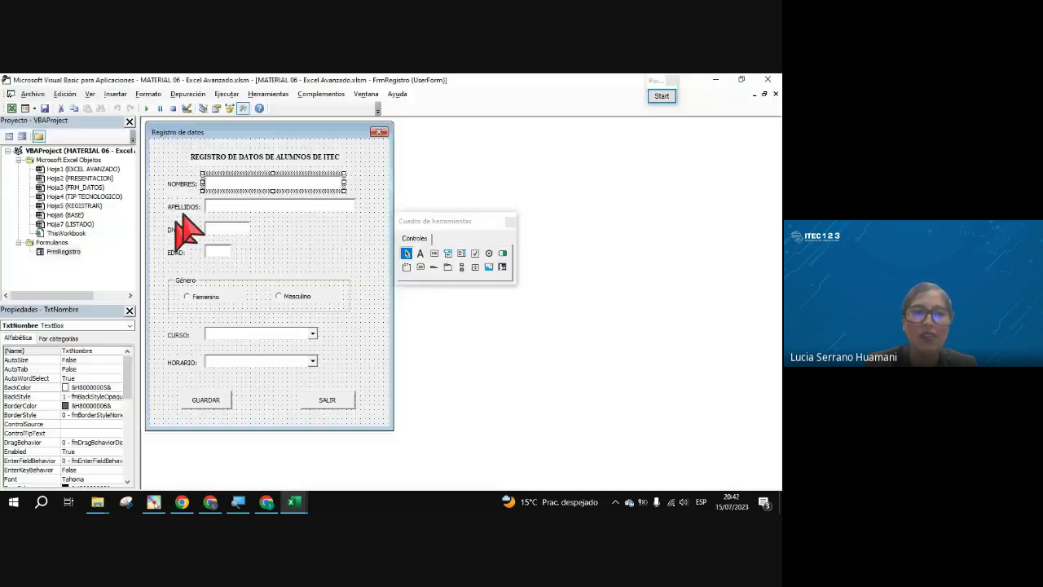
left_click(226, 183)
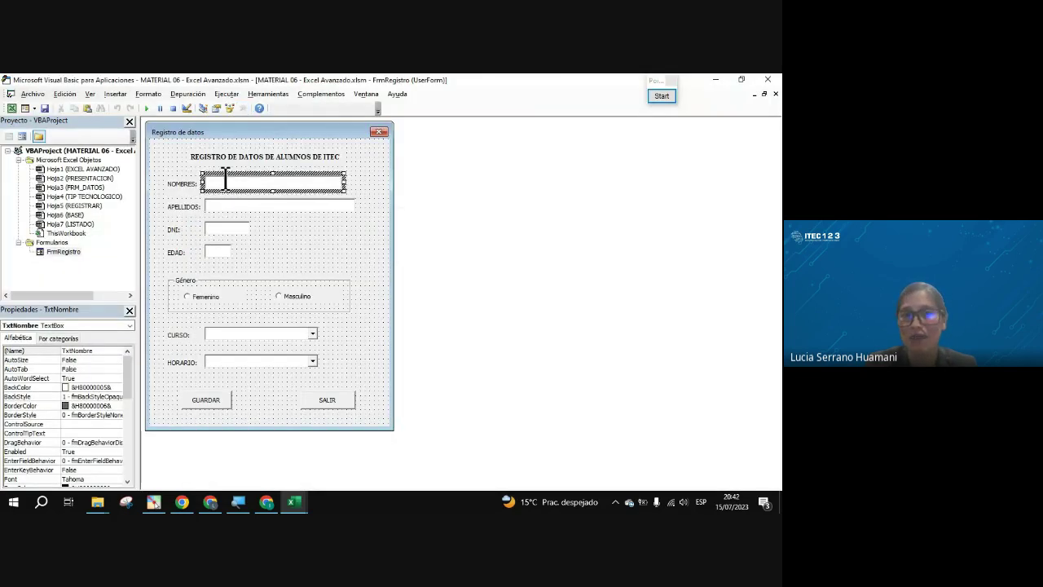
left_click(270, 198)
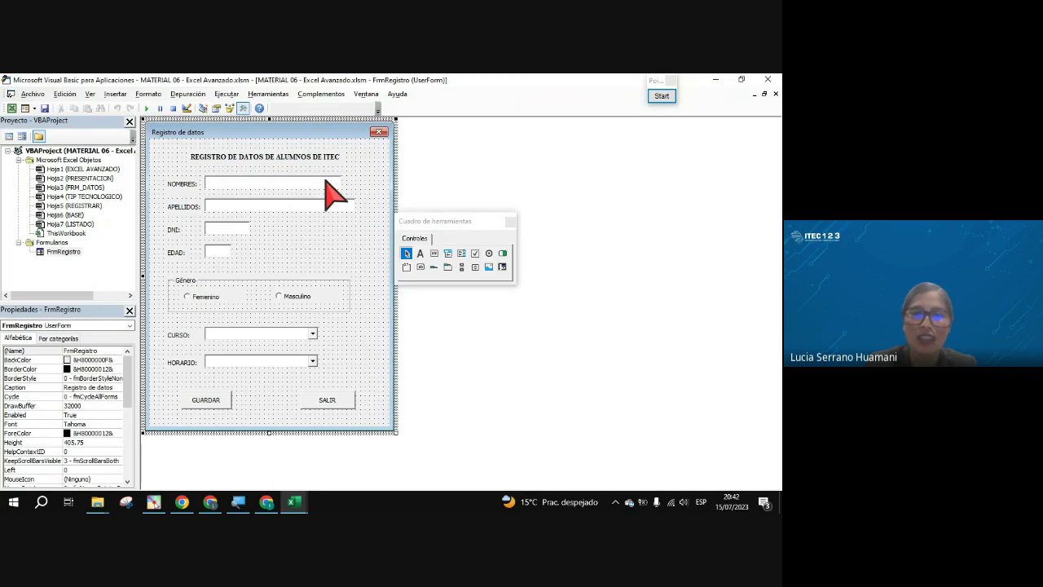
double_click(198, 399)
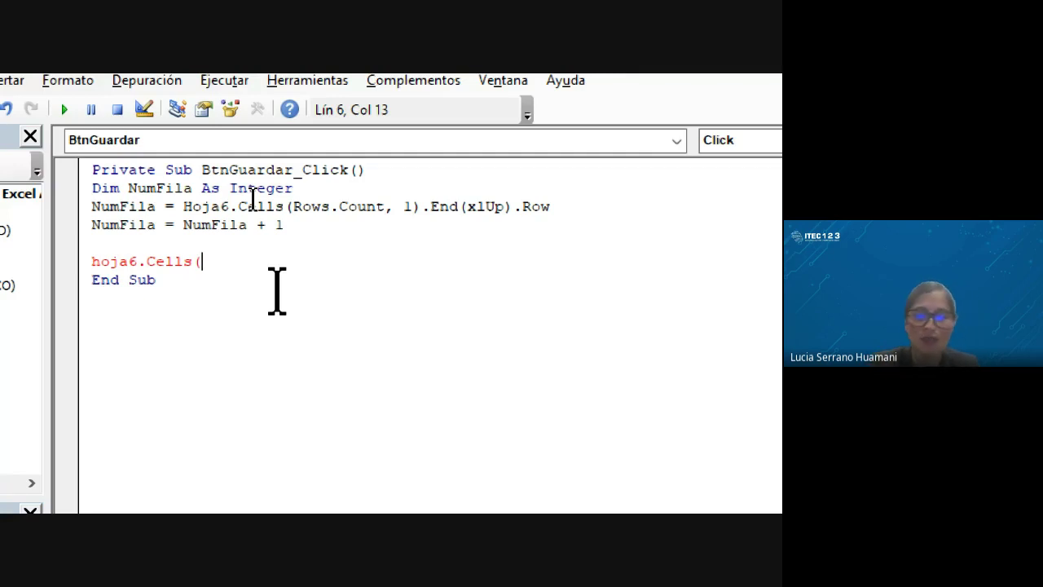
Finish line 6 as hoja6.Cells(NumFila,1), targeting column 1 of the new row.
type("Nu")
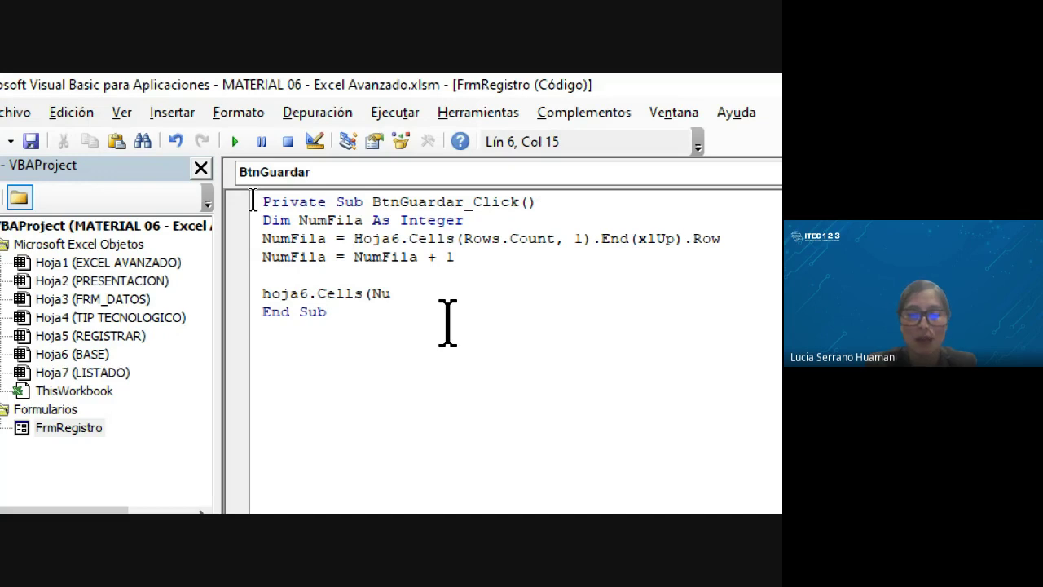
type("mFila")
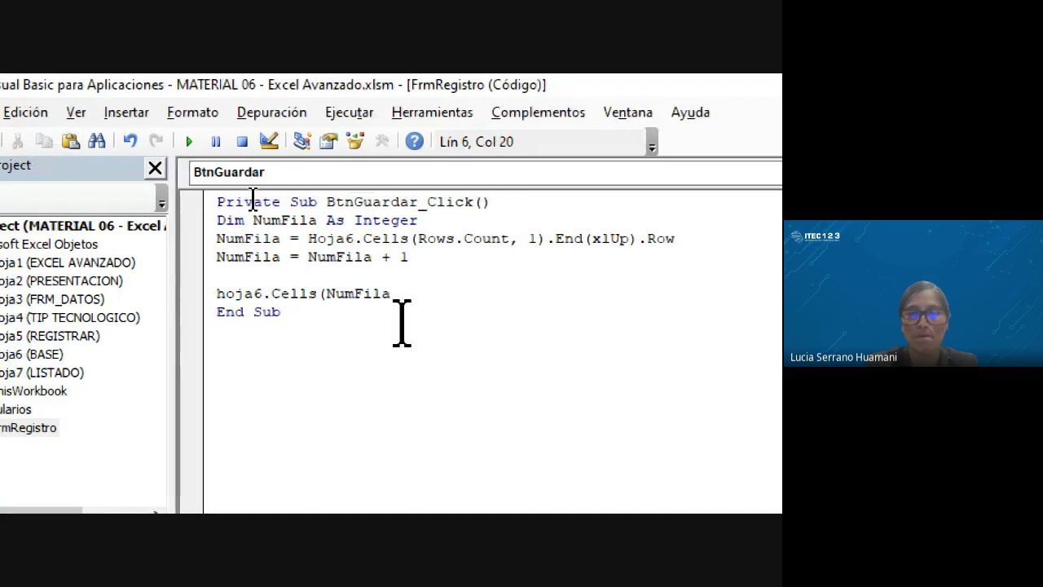
type(",")
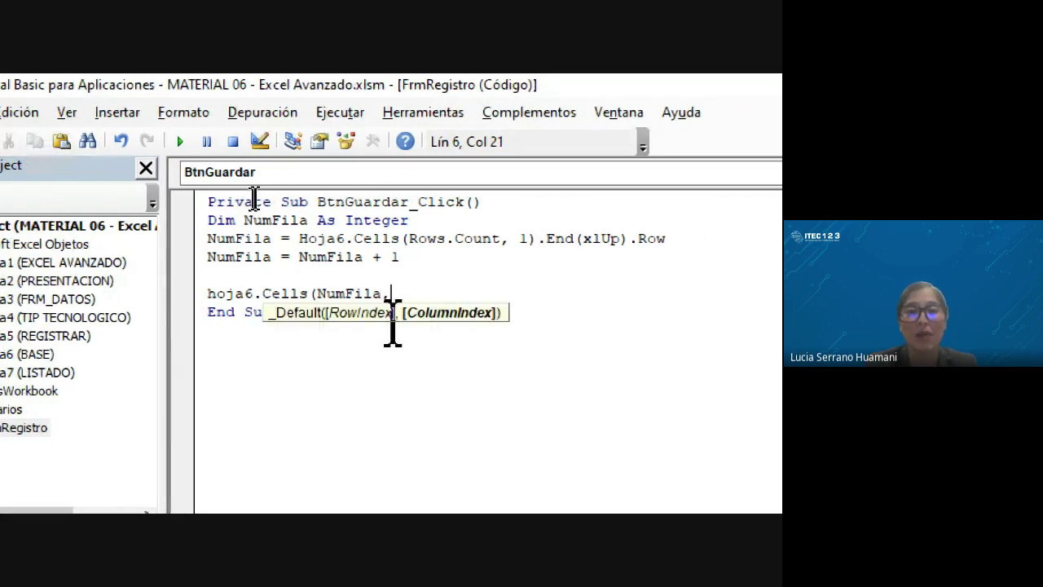
type("1")
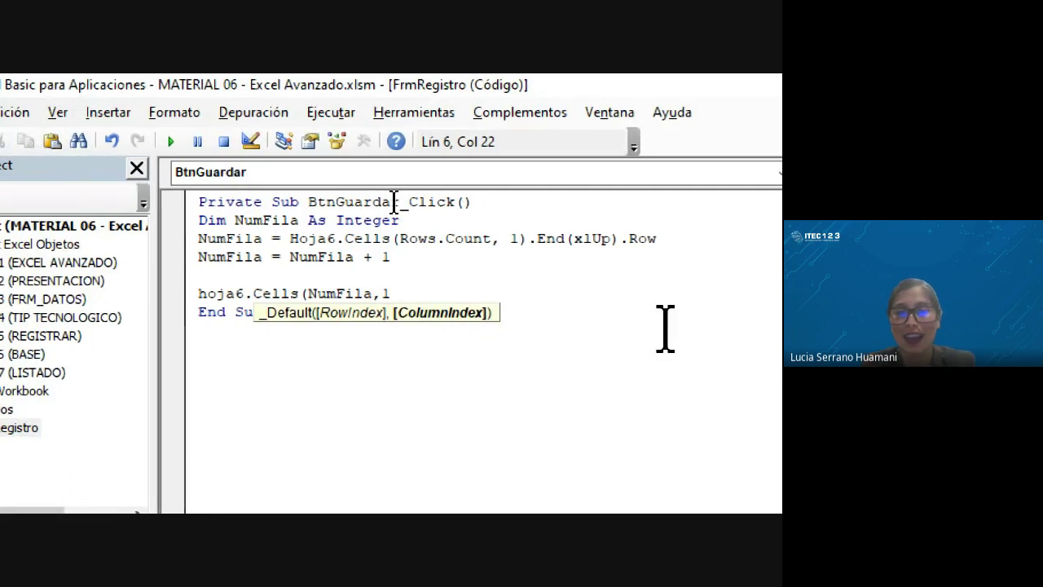
type(")")
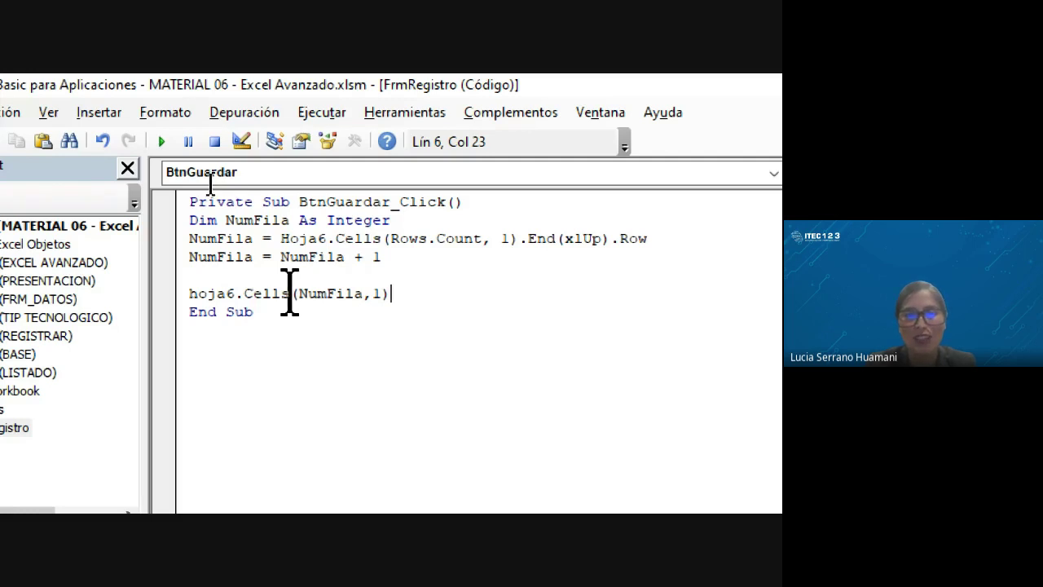
left_click_drag(298, 295, 362, 295)
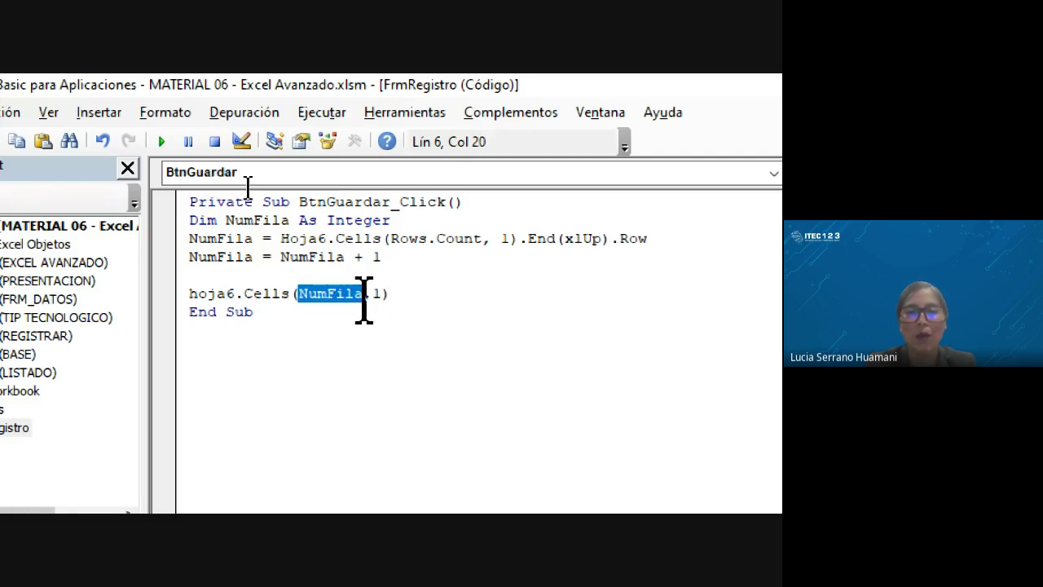
left_click(189, 259)
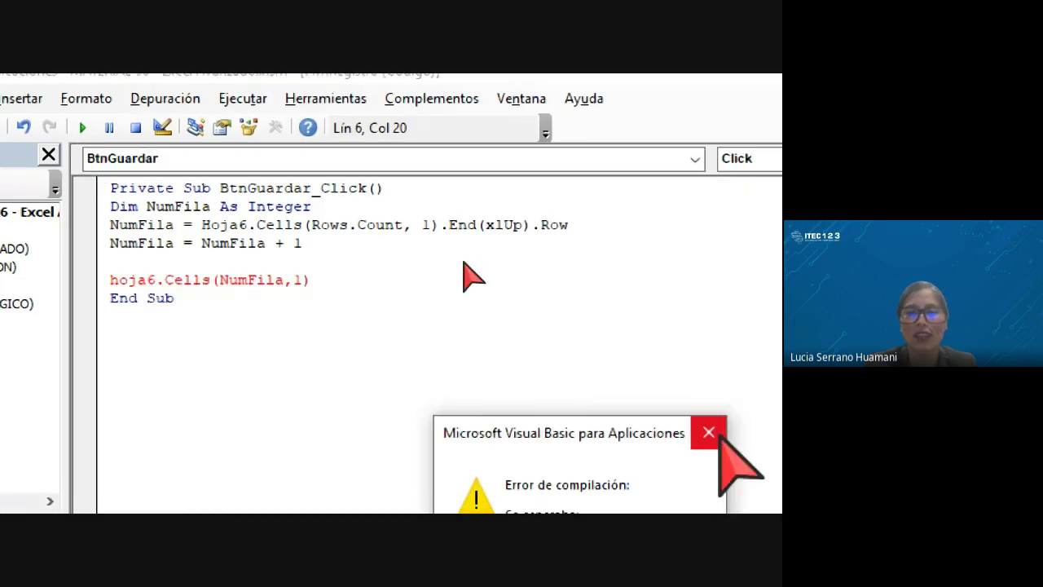
Dismiss the compile error and highlight NumFila on line 4 and in the Cells call.
left_click(709, 433)
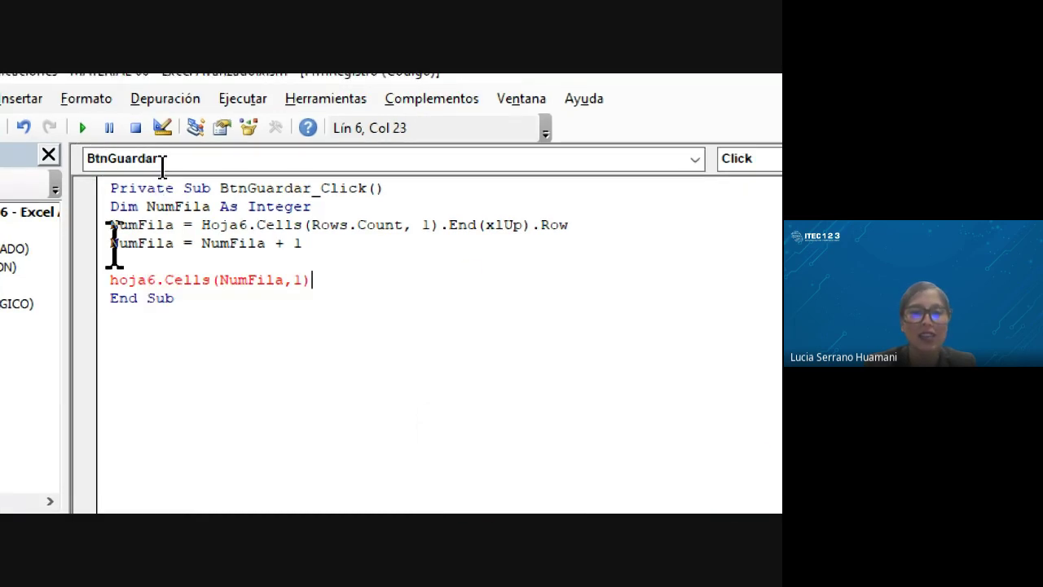
left_click_drag(112, 243, 184, 243)
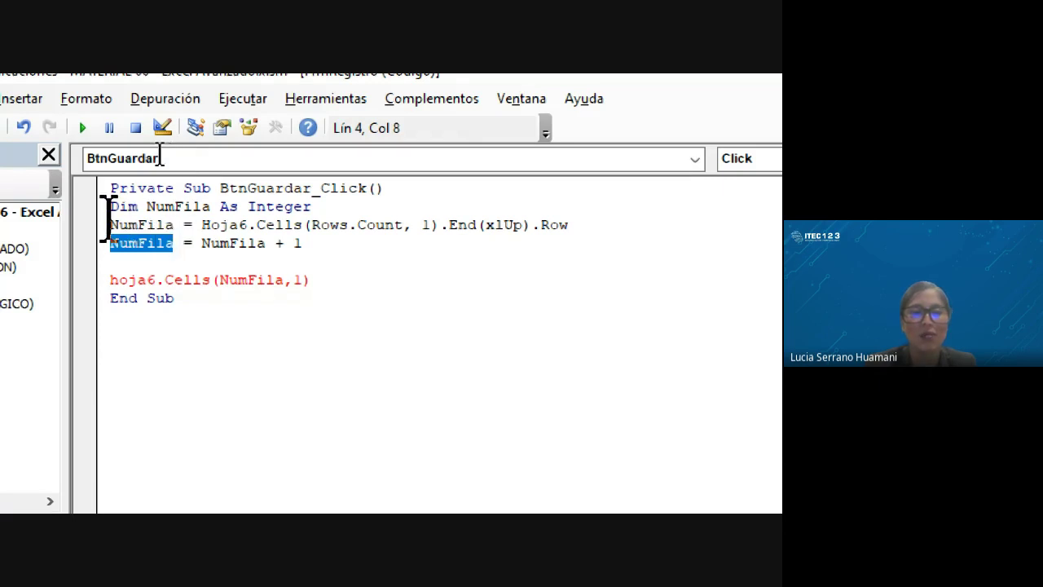
left_click_drag(111, 225, 302, 243)
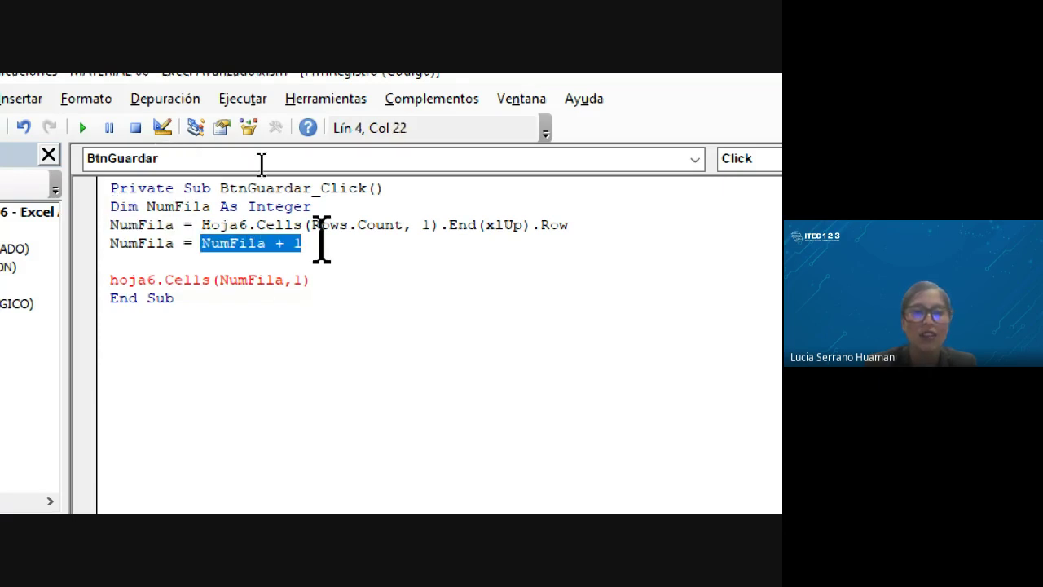
left_click_drag(111, 243, 144, 243)
left_click(218, 286)
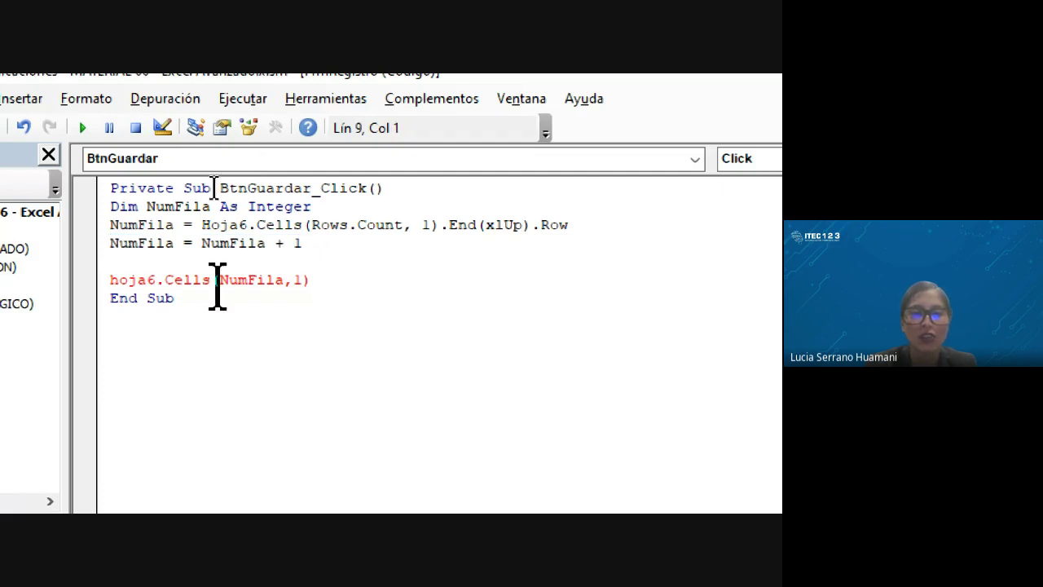
left_click_drag(218, 285, 278, 286)
left_click_drag(302, 243, 116, 225)
Highlight the NumFila row and column 1 arguments of hoja6.Cells(NumFila,1) to explain them.
left_click(313, 280)
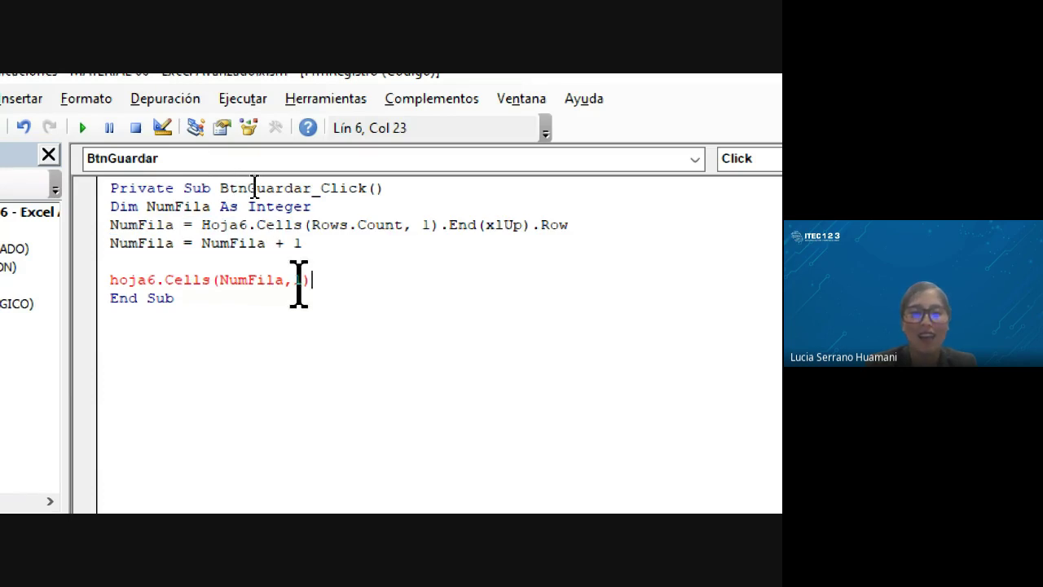
double_click(298, 279)
key("shift+Right")
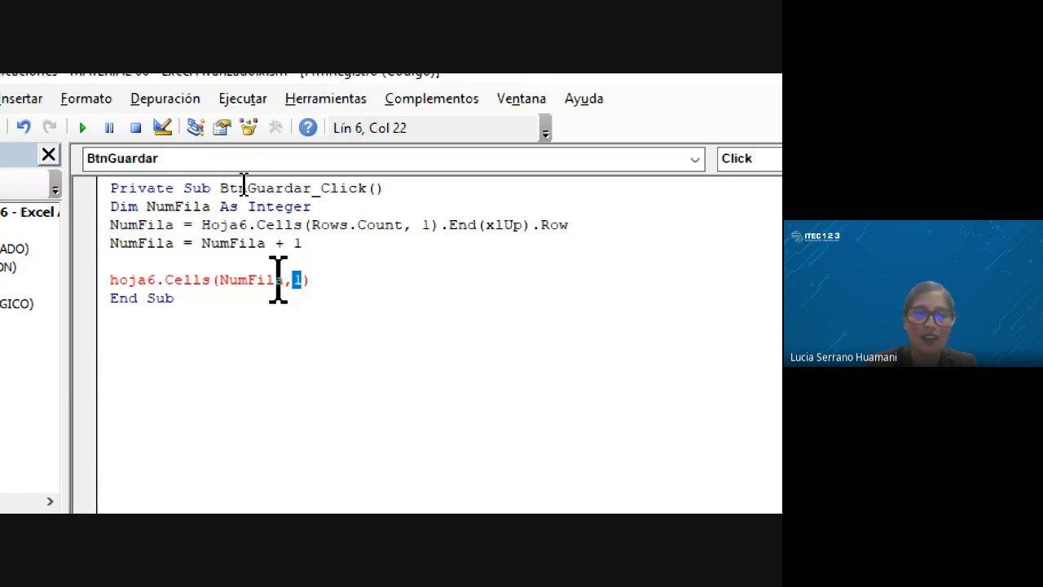
left_click_drag(275, 280, 219, 279)
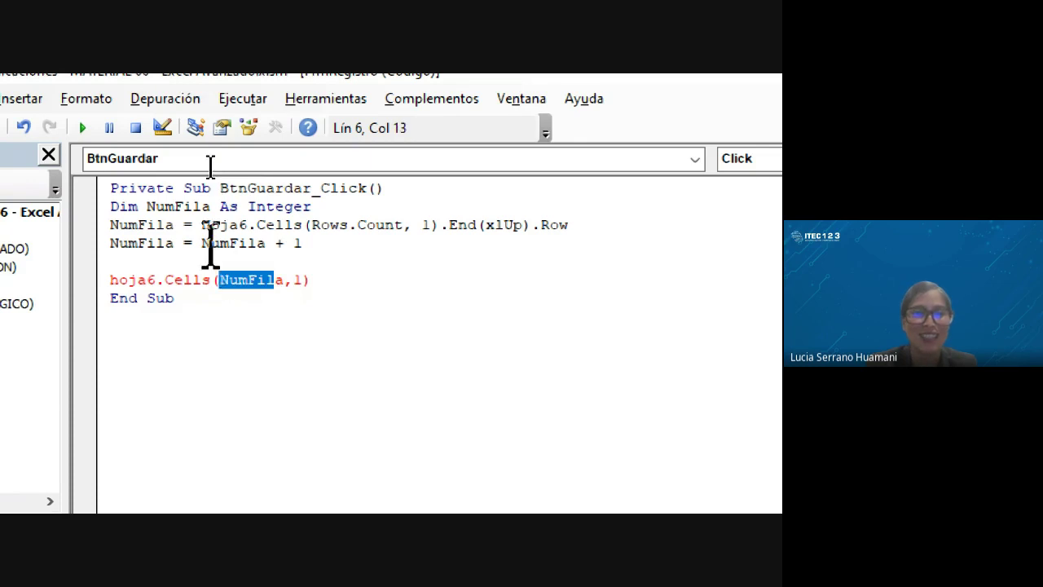
left_click_drag(110, 243, 181, 243)
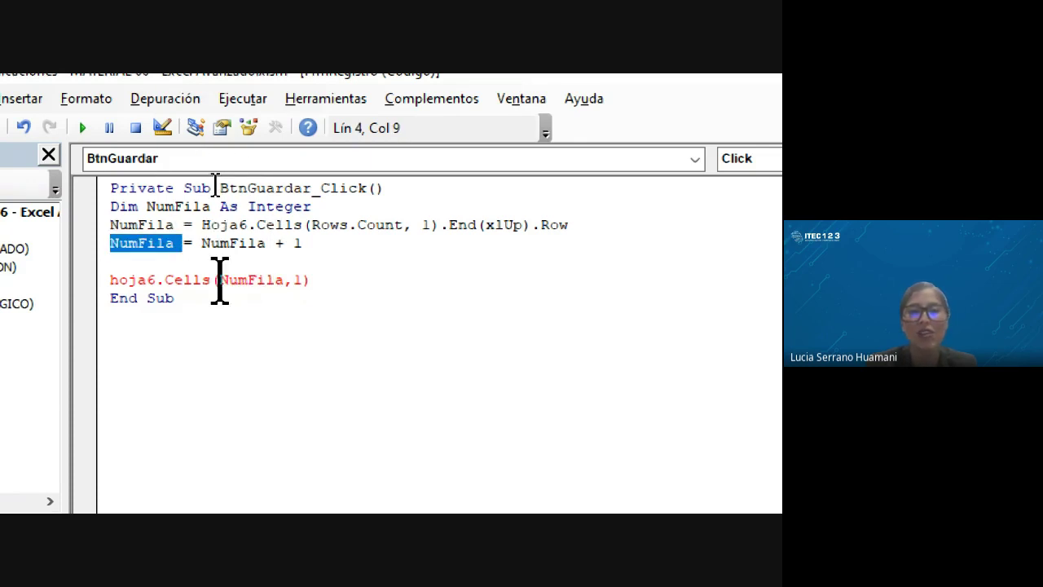
mouse_move(218, 280)
left_mouse_down()
mouse_move(290, 279)
mouse_move(218, 280)
left_mouse_up()
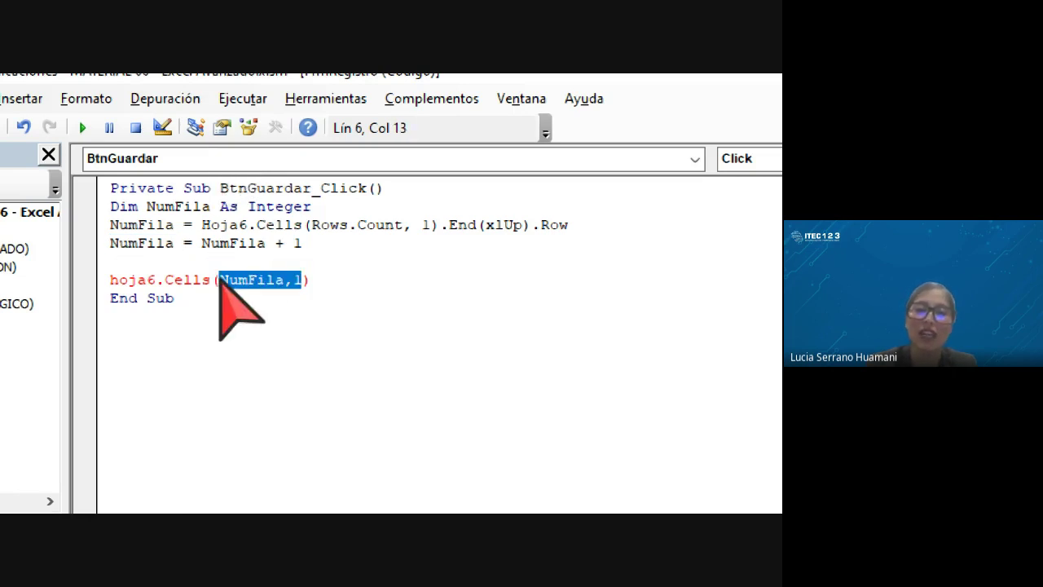
left_click(314, 280)
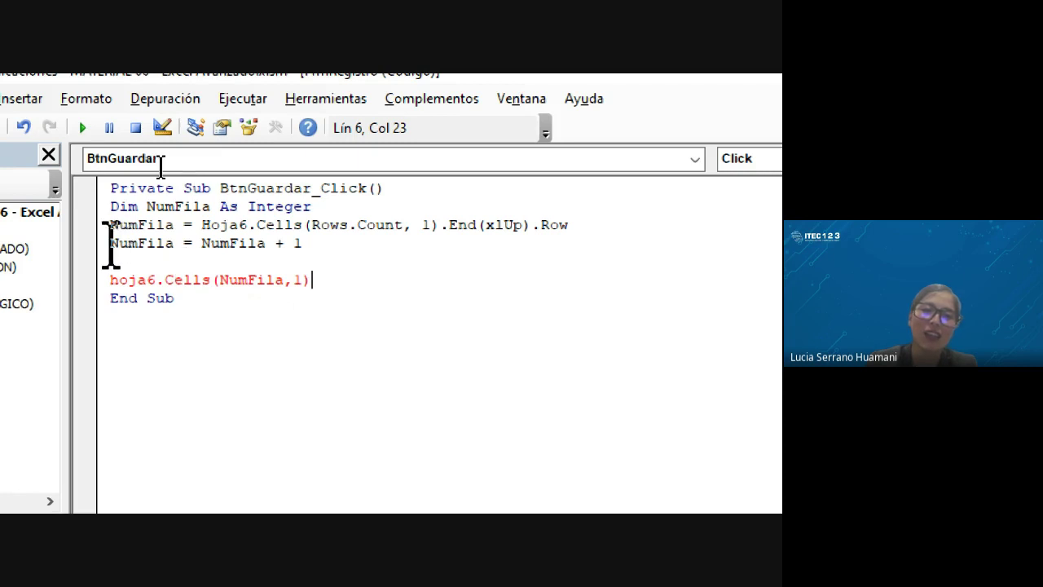
left_click_drag(112, 243, 180, 243)
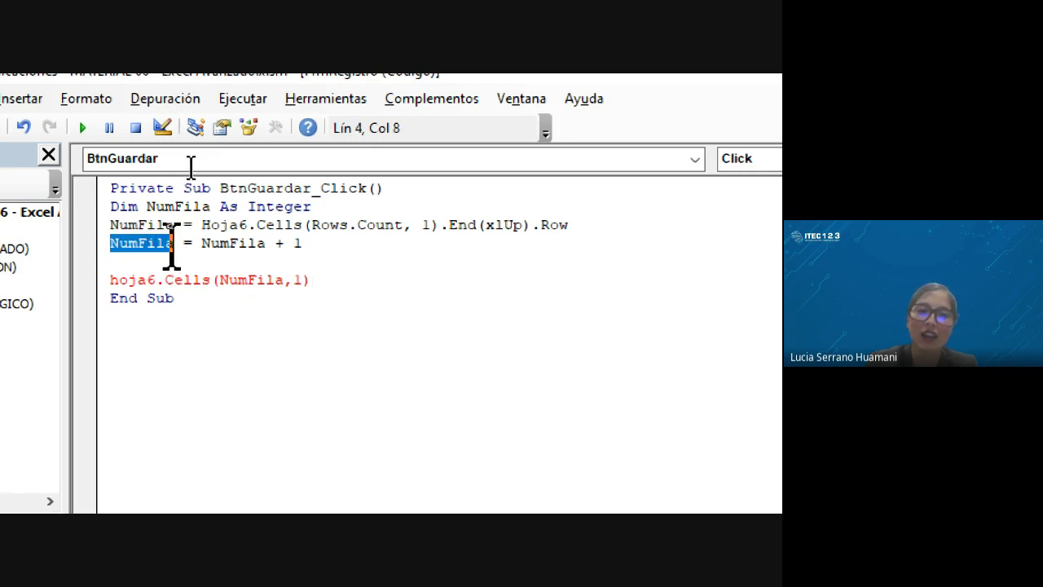
left_click(119, 225)
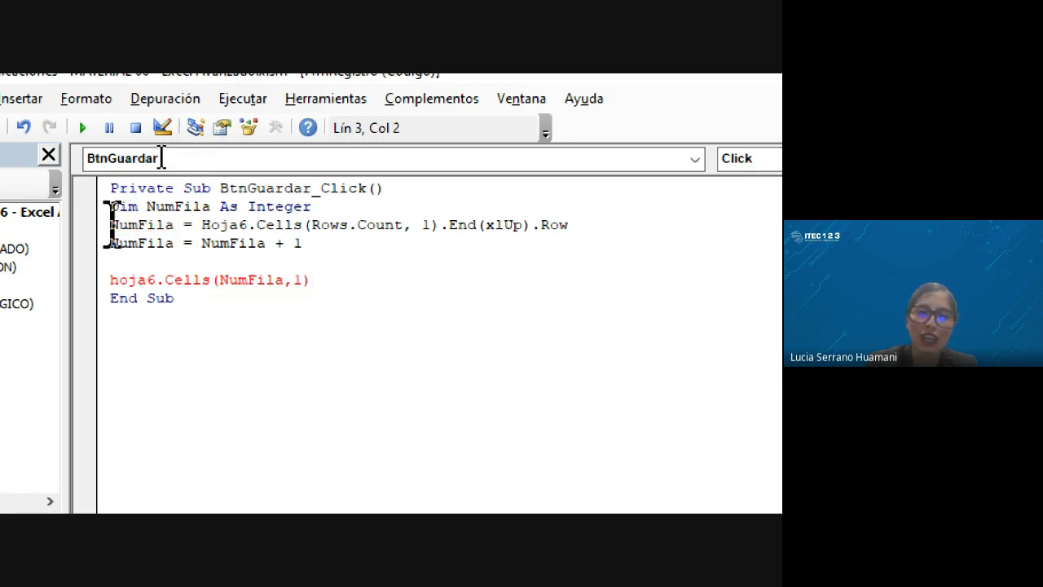
left_click_drag(109, 225, 304, 243)
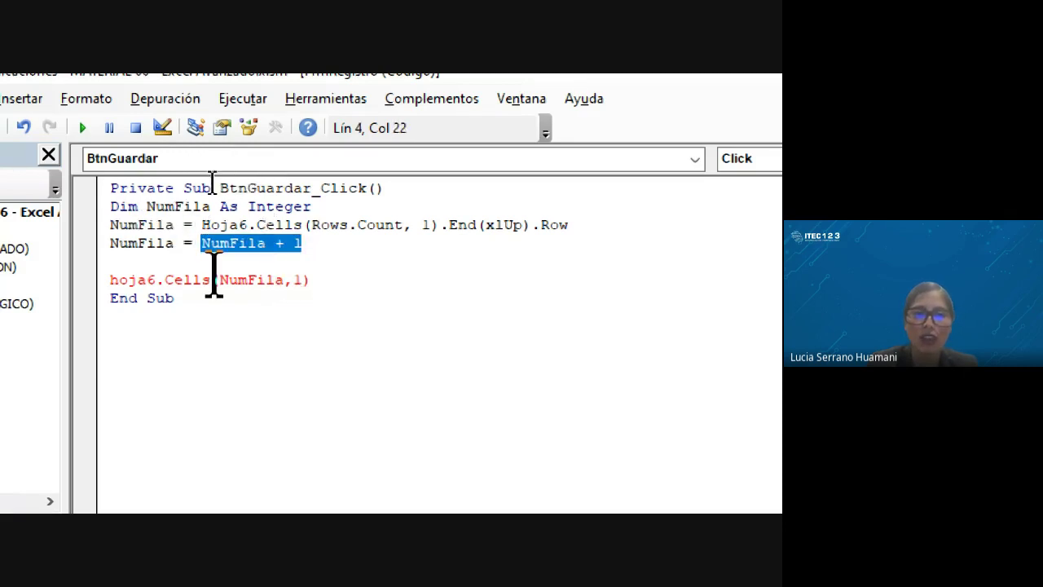
left_click_drag(219, 280, 285, 279)
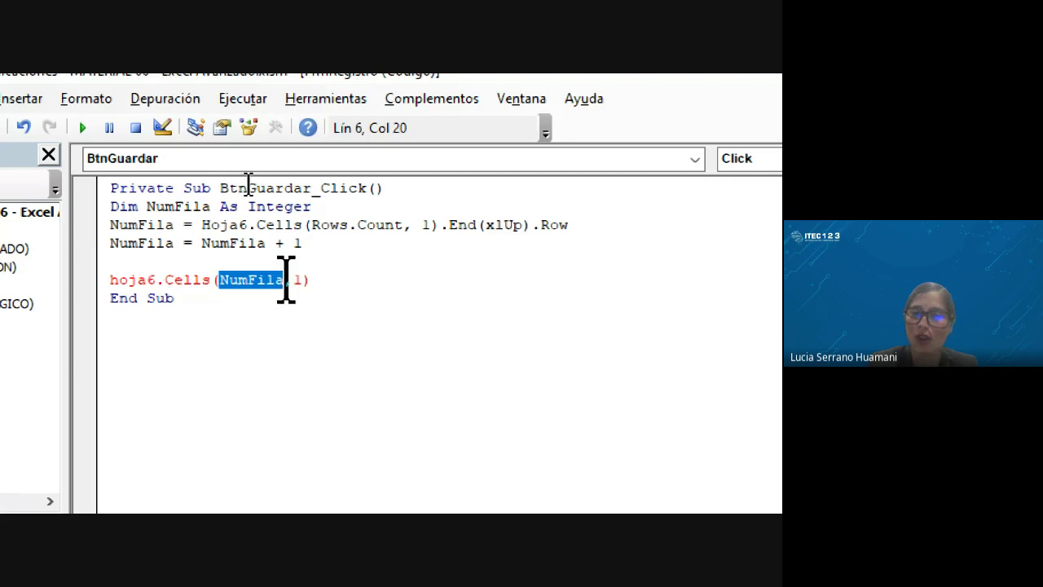
left_click(334, 279)
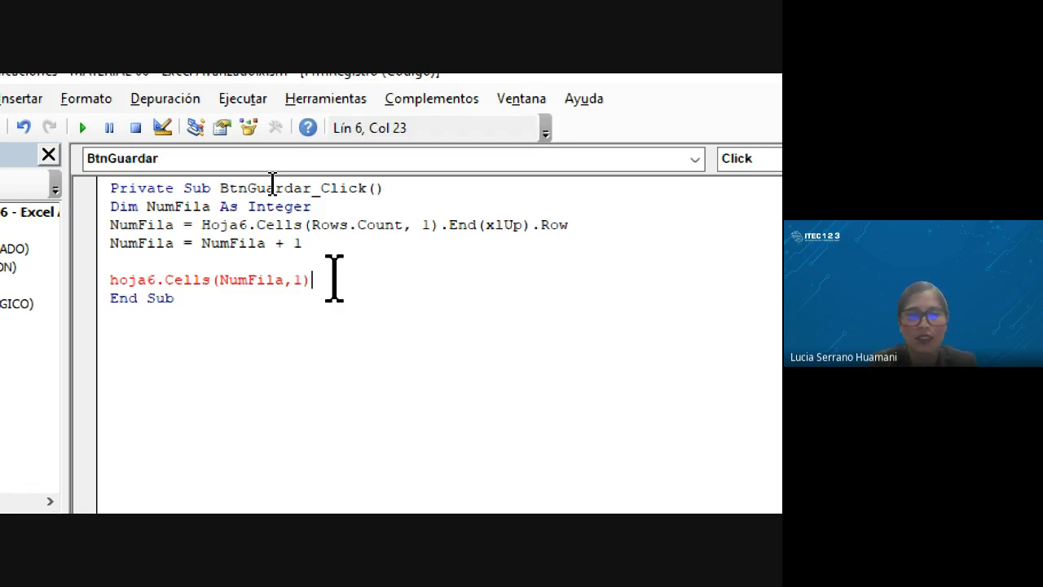
Add = after hoja6.Cells(NumFila,1) and check the NOMBRES text box's properties on FrmRegistro.
type("=")
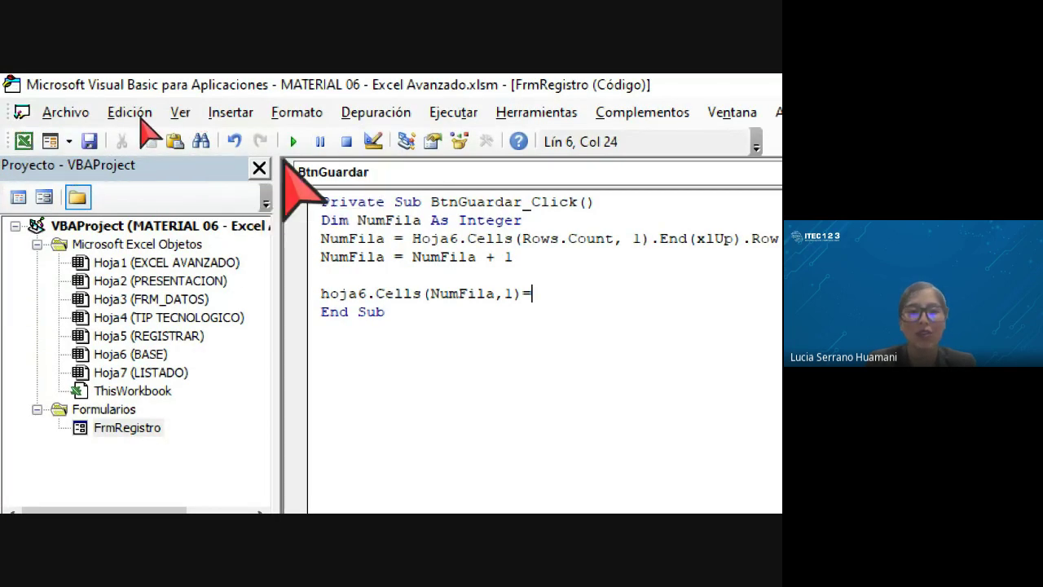
double_click(122, 427)
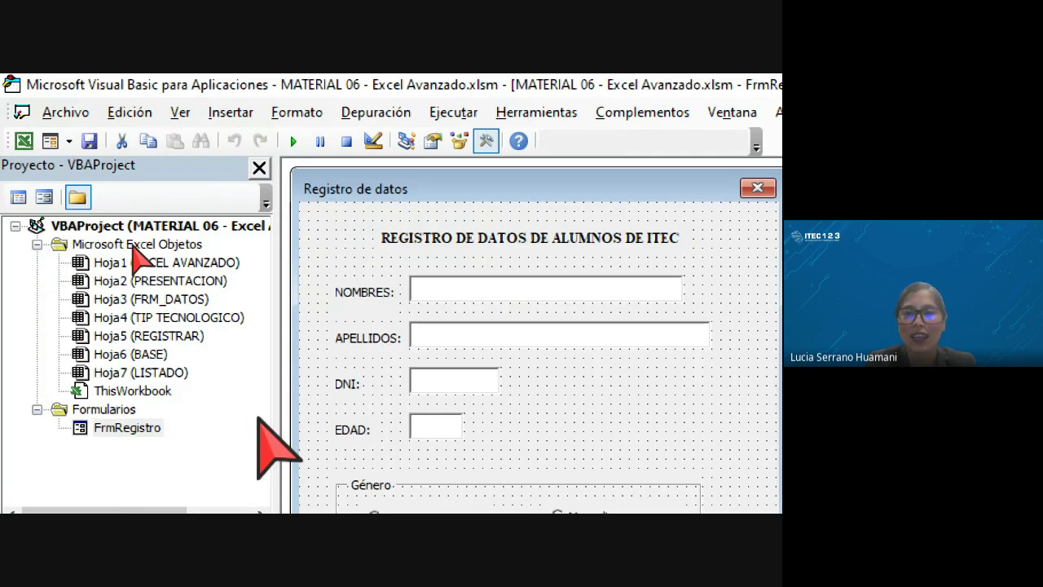
left_click(580, 301)
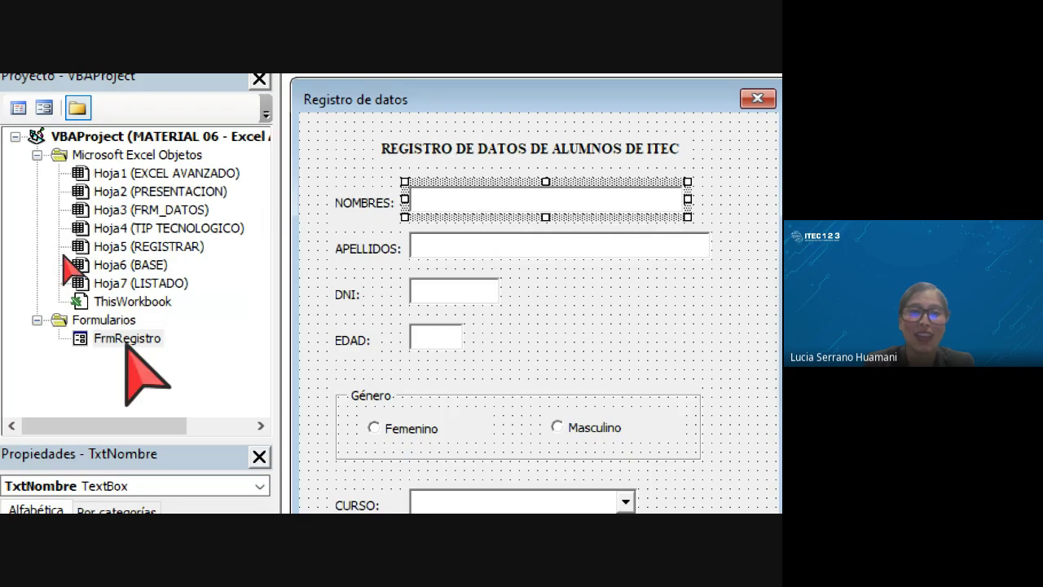
left_click(414, 445)
Complete line 6 as Hoja6.Cells(NumFila, 1) = TxtNombre.Text.
double_click(414, 444)
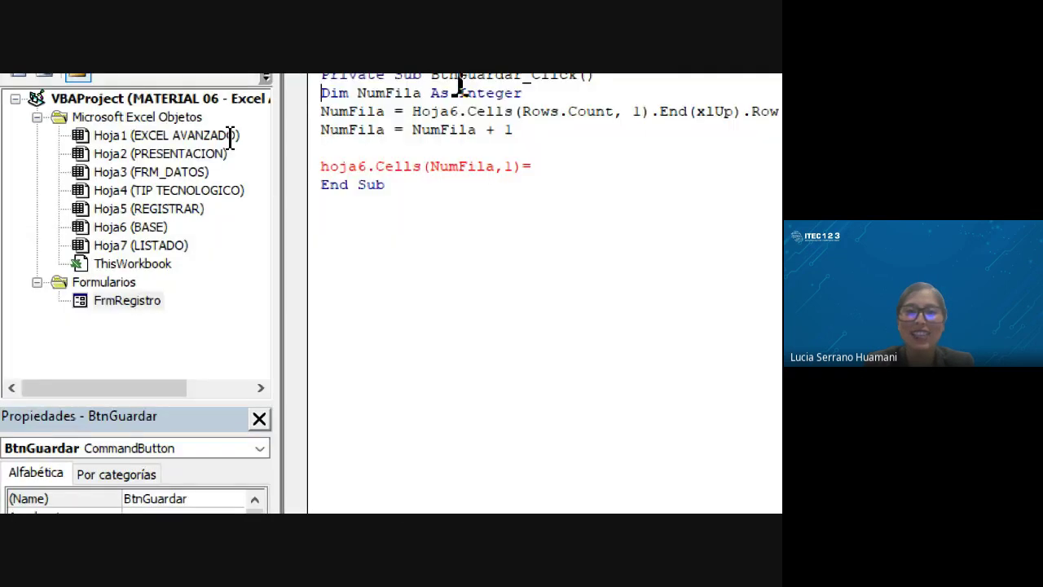
left_click(488, 229)
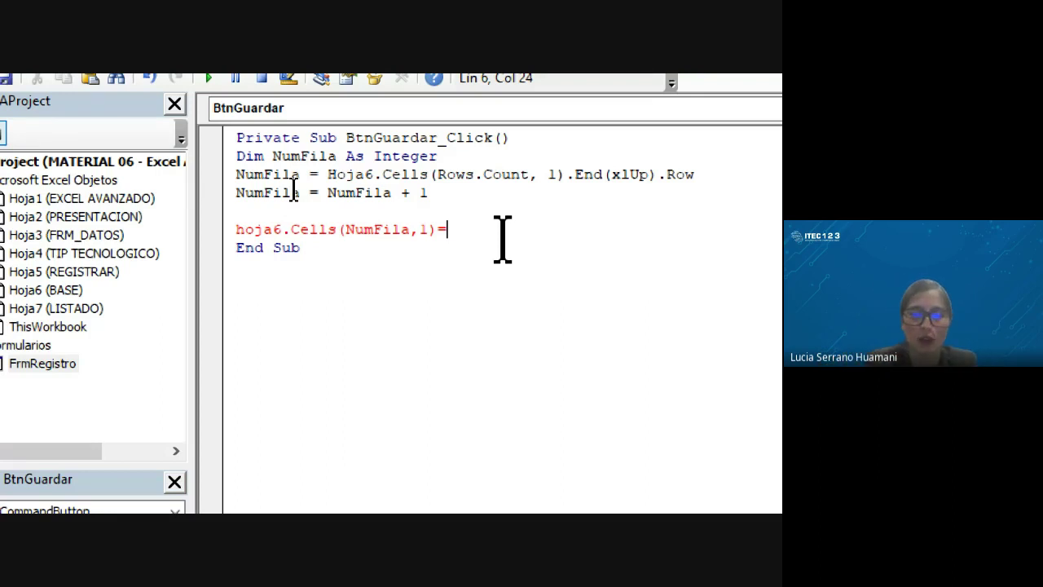
type("t")
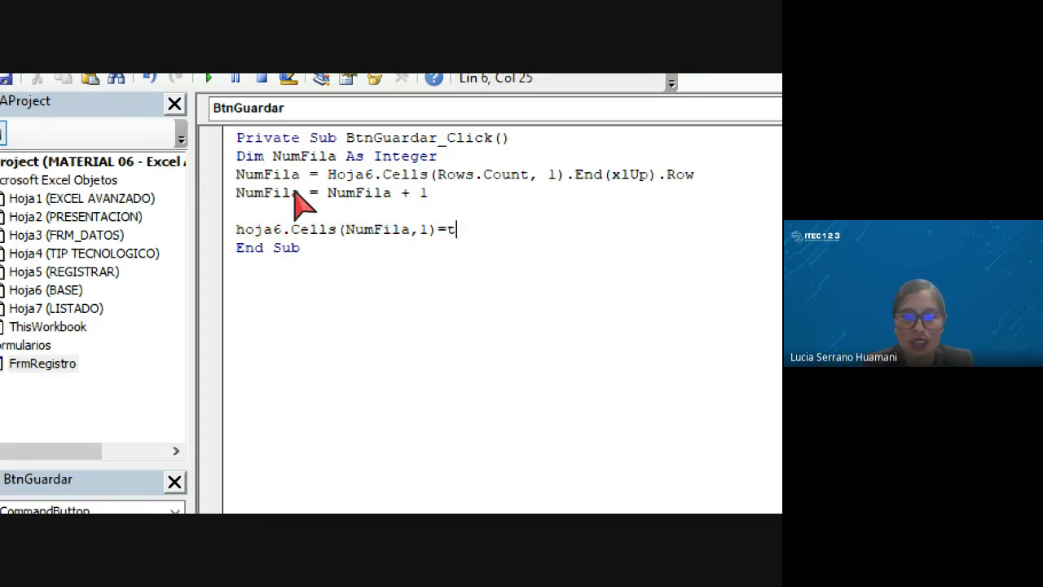
key("BackSpace")
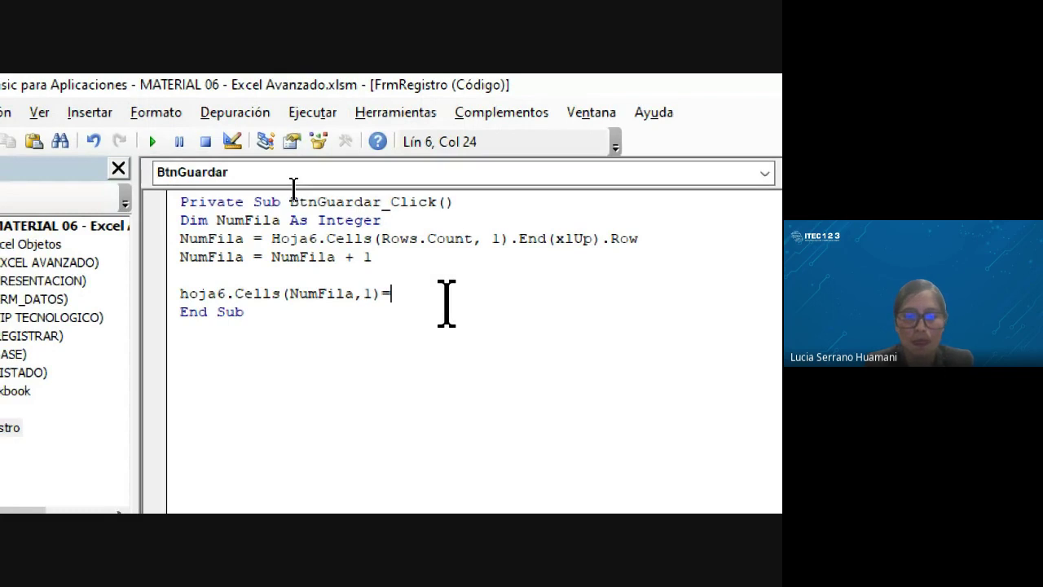
type("TxtNom")
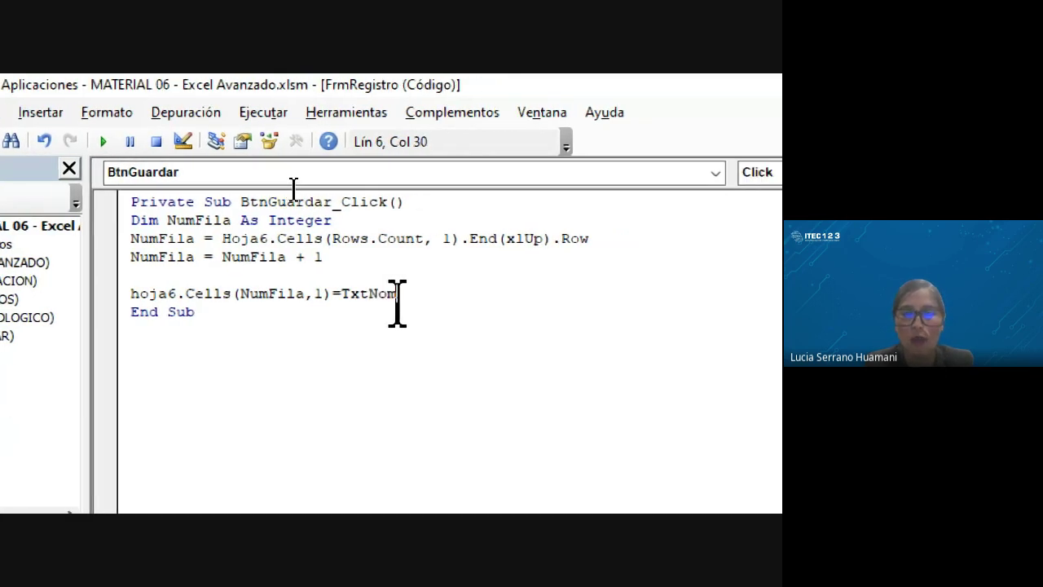
type("bre.te")
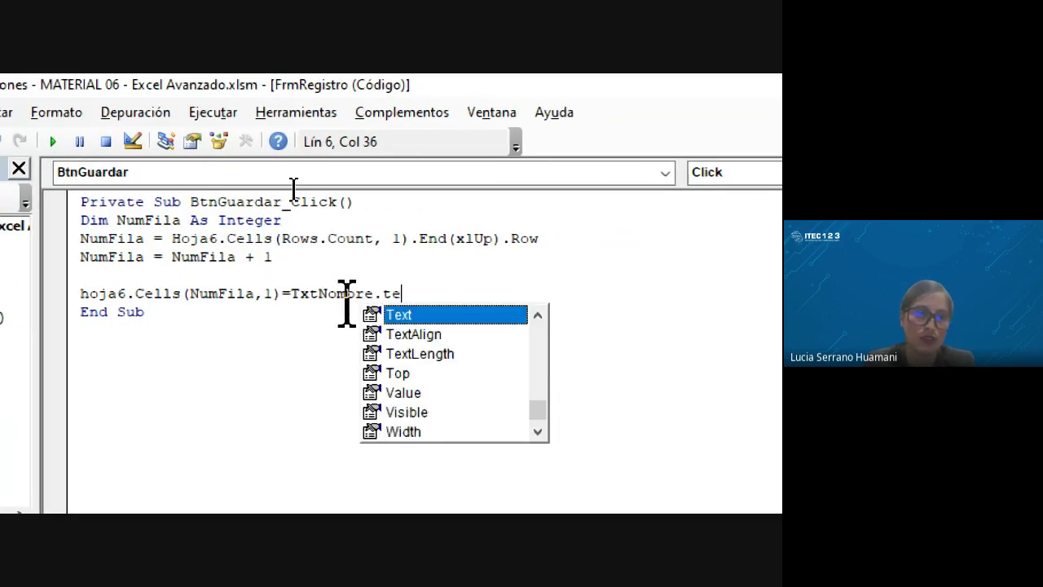
type("xt")
key("Return")
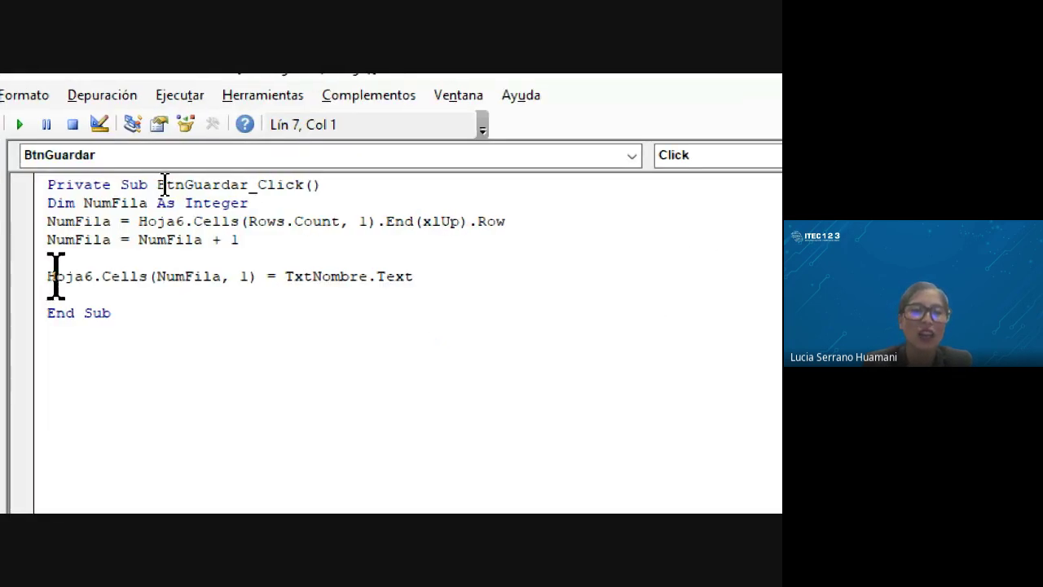
Highlight the Hoja6.Cells target, NumFila and TxtNombre.Text parts of the save line.
left_click(49, 274)
left_click_drag(48, 275, 257, 276)
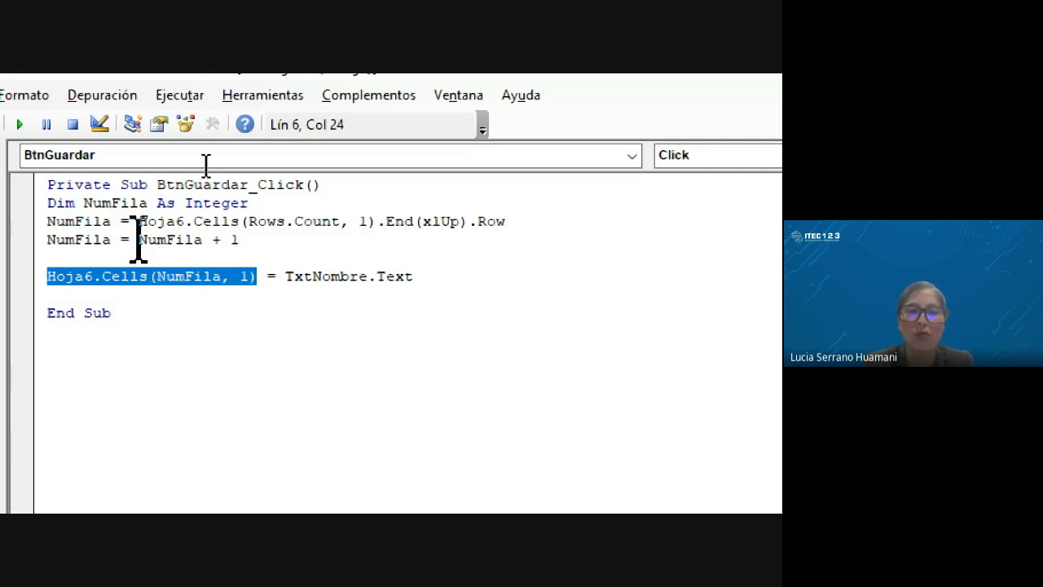
left_click_drag(138, 239, 413, 276)
left_click(285, 277)
left_click(413, 277)
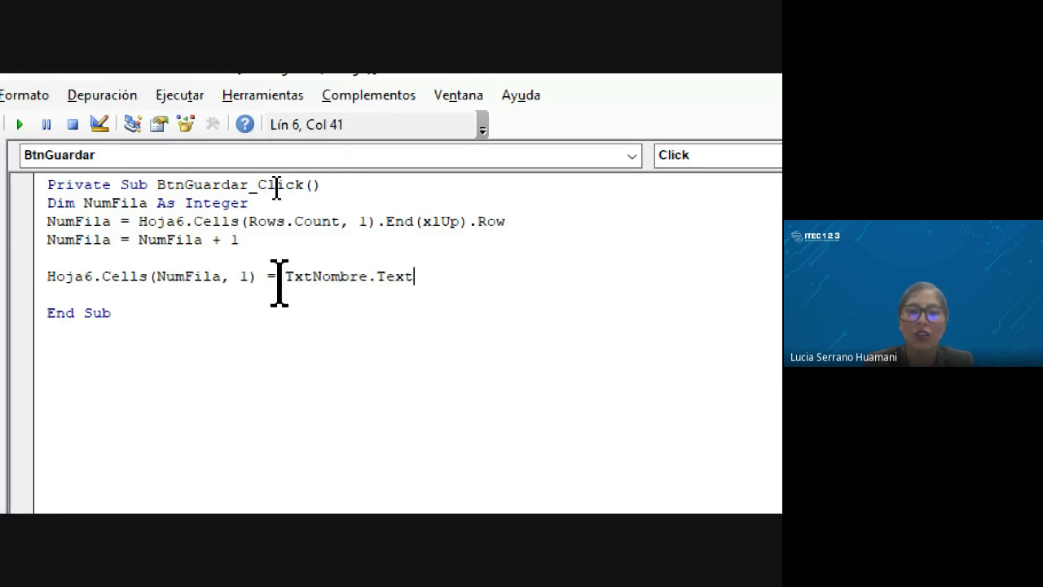
left_click_drag(285, 277, 367, 278)
left_click(432, 276)
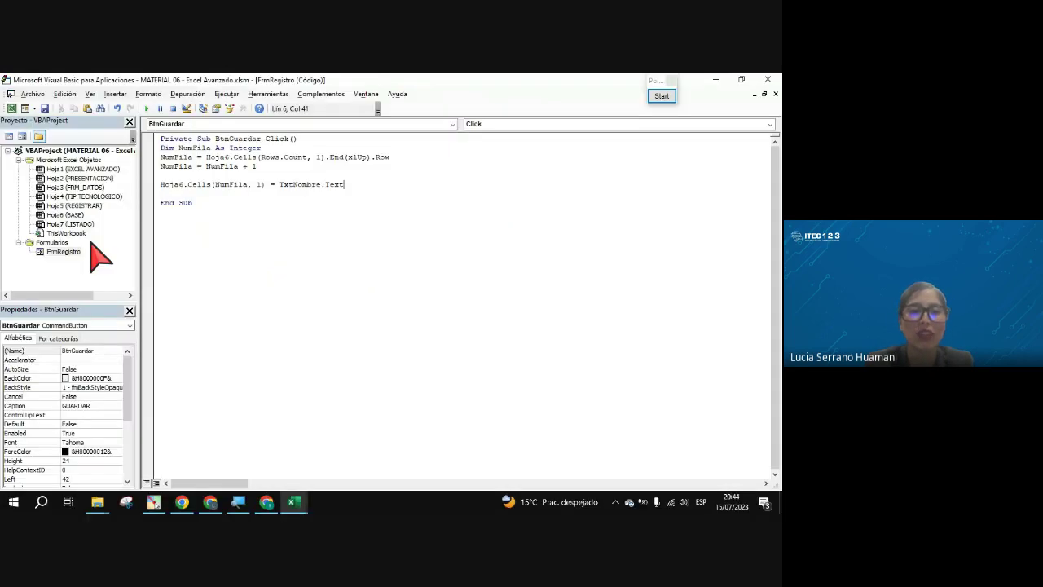
Verify the NOMBRES text box is named TxtNombre on FrmRegistro, then switch to Excel.
double_click(65, 251)
left_click(267, 186)
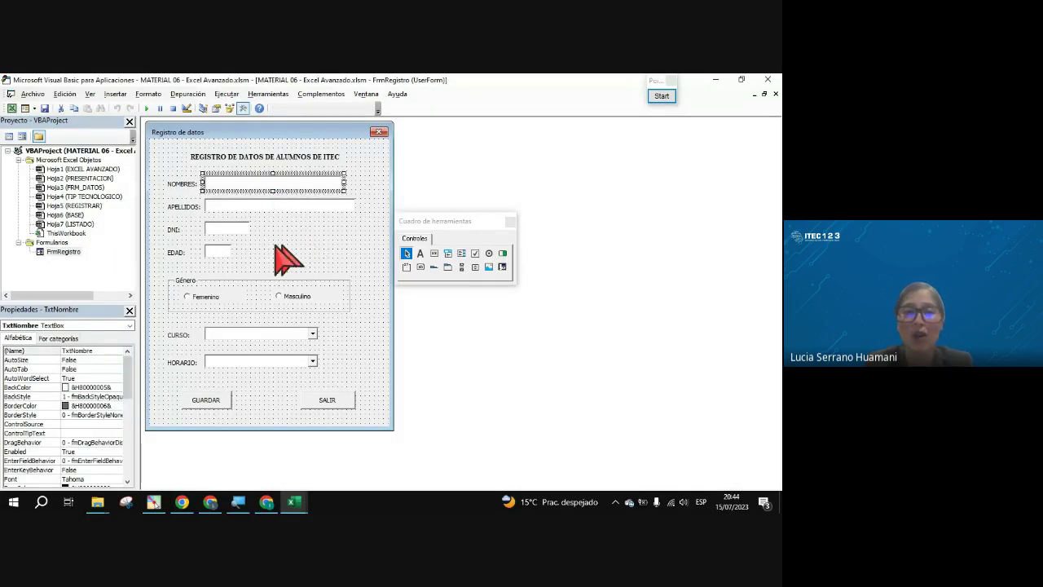
double_click(208, 397)
left_click(396, 184)
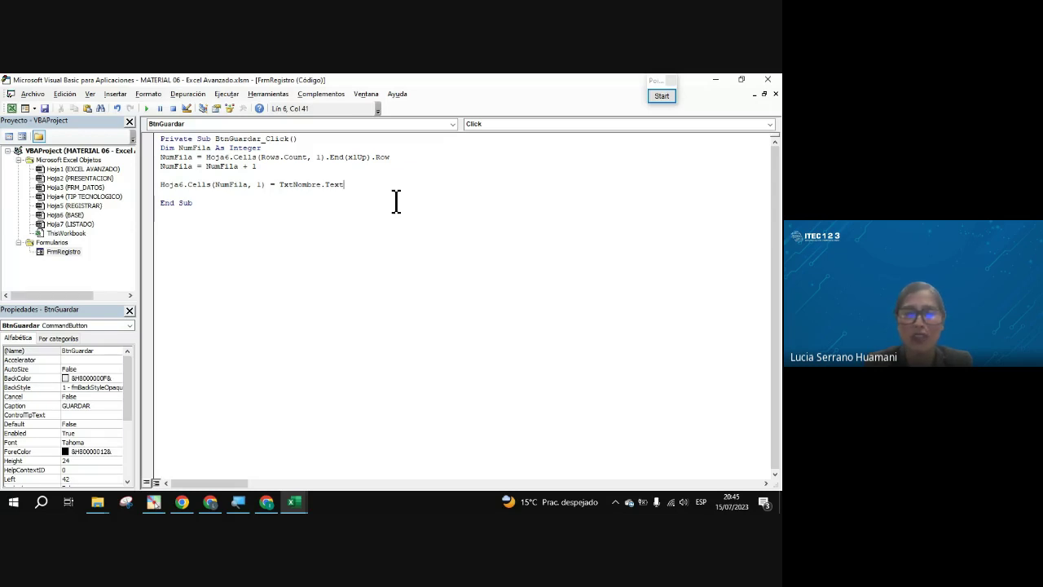
key("alt+F11")
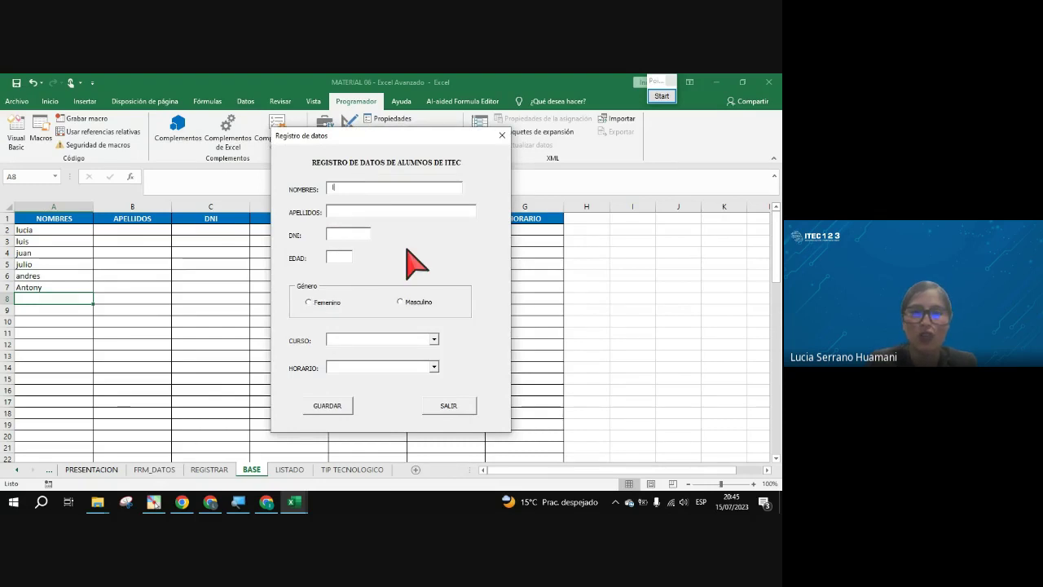
Save lucia, miriam and oscar through the form into BASE rows 8–10, then close it.
type("lucia")
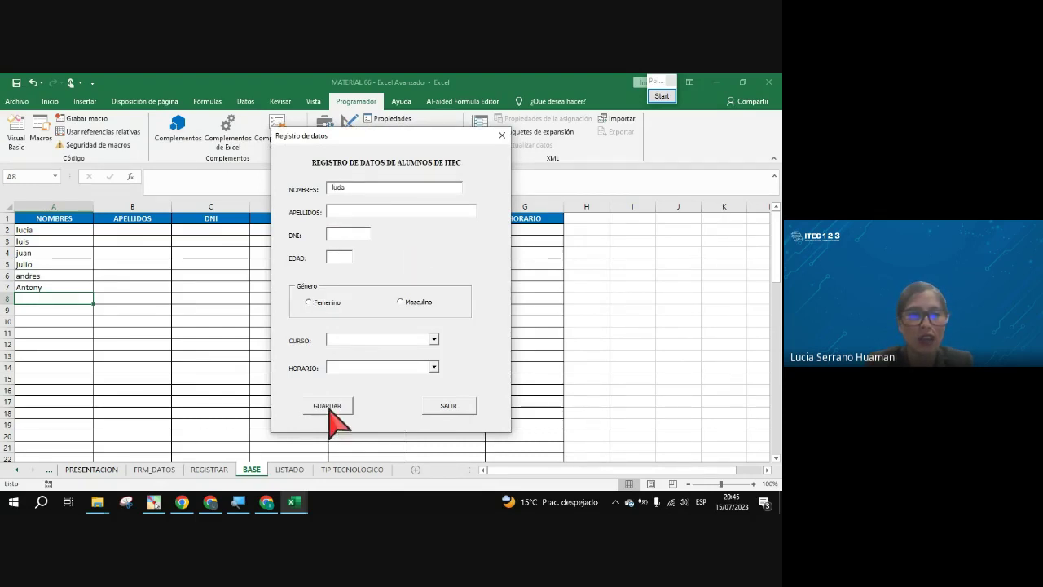
left_click(329, 407)
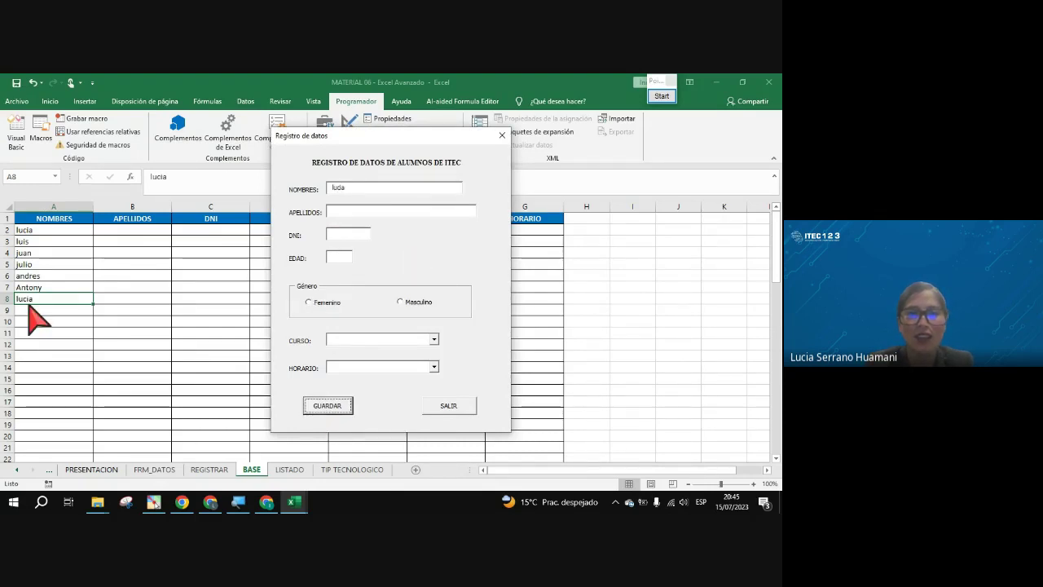
double_click(412, 189)
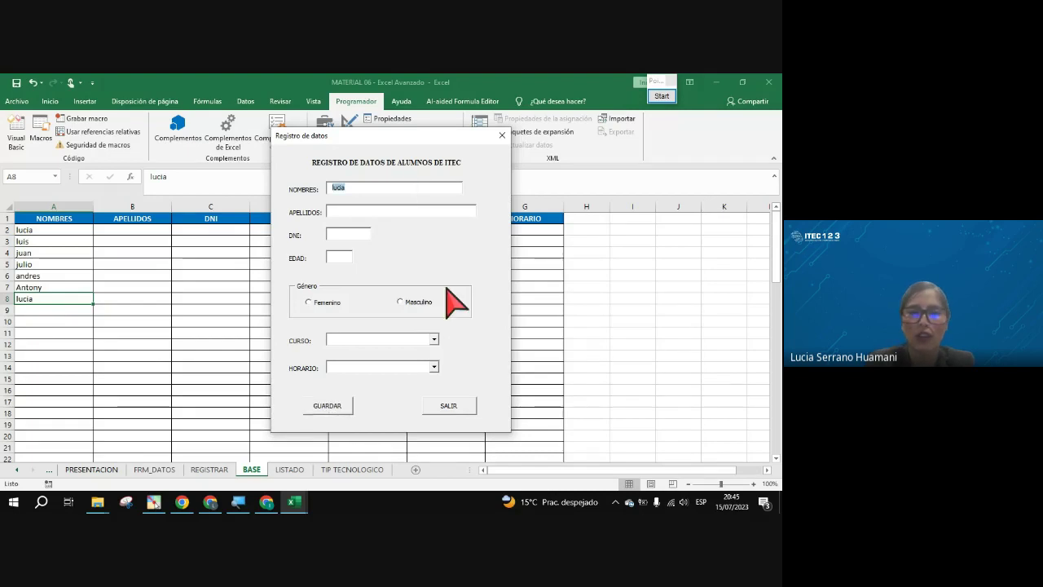
key("BackSpace")
type("miriam")
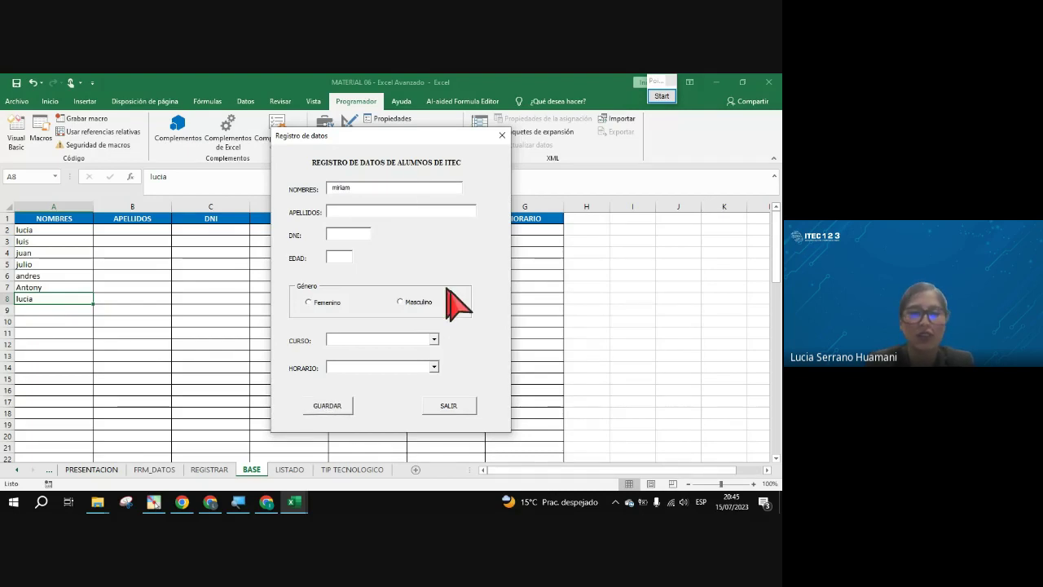
left_click(327, 405)
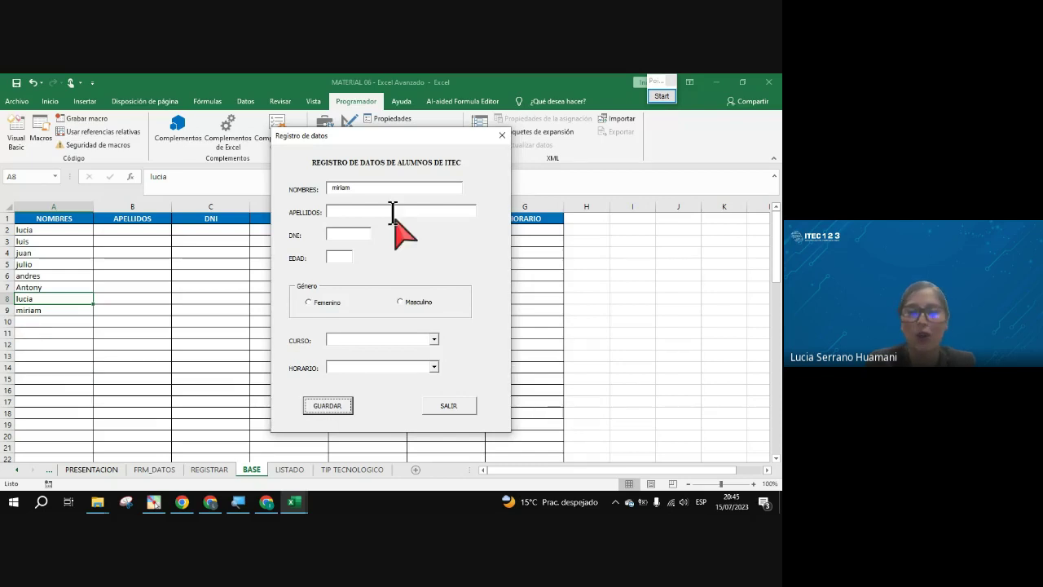
type("oscar")
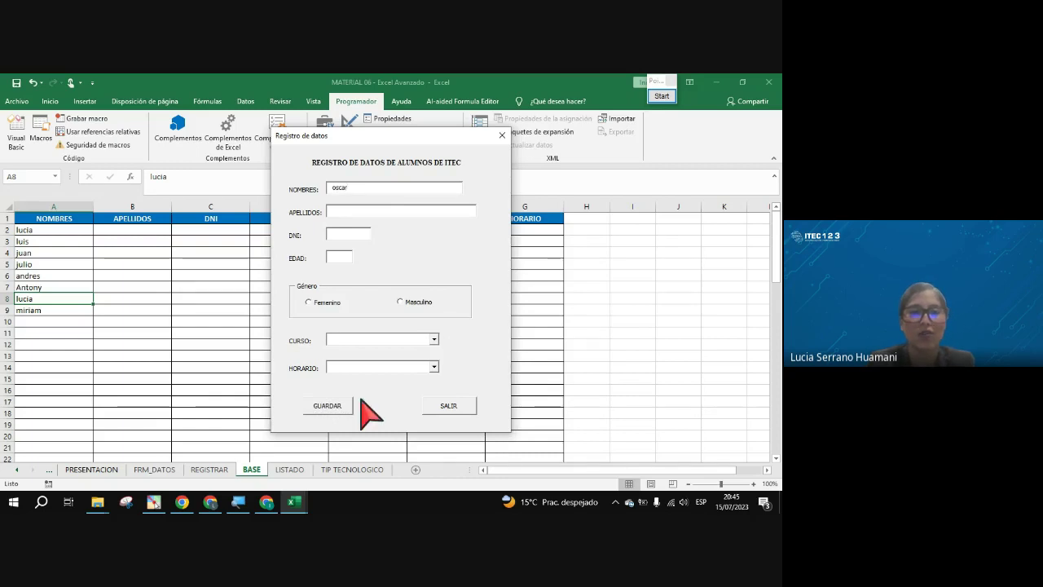
left_click(330, 405)
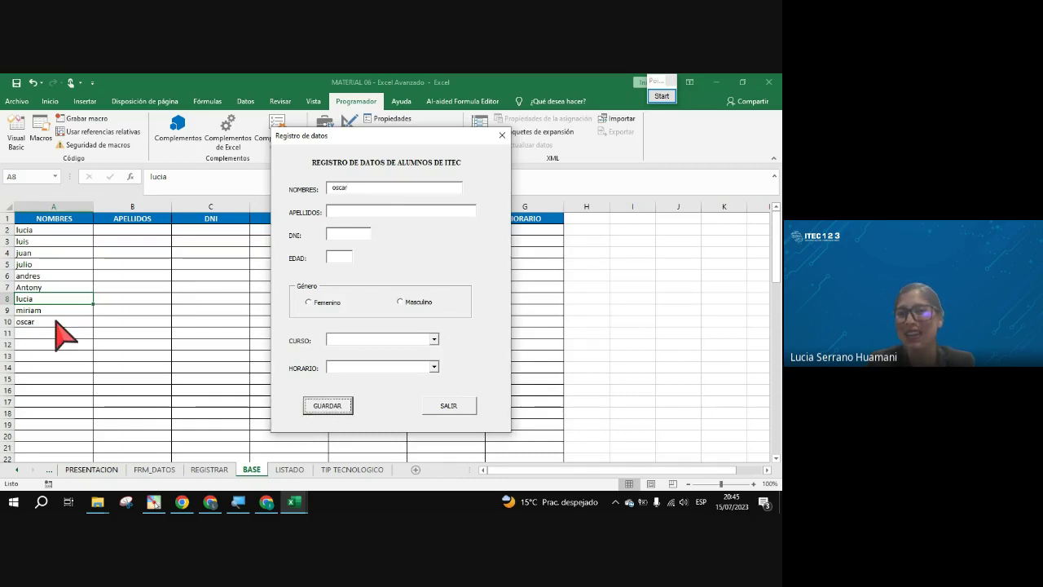
left_click(502, 135)
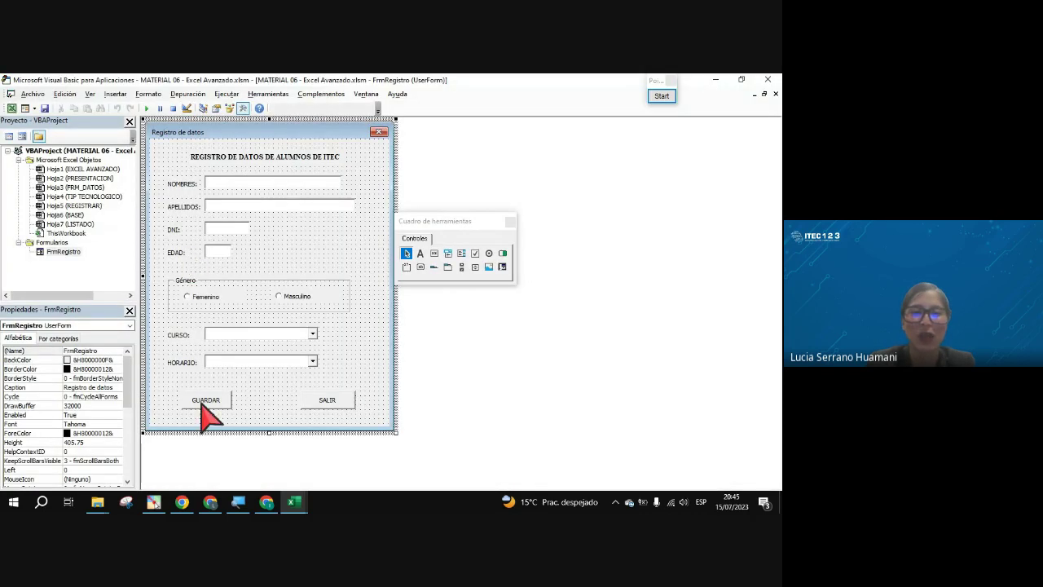
Below the TxtNombre line, start a new statement hoja6.Cells(NumFila, using IntelliSense for Cells.
double_click(204, 400)
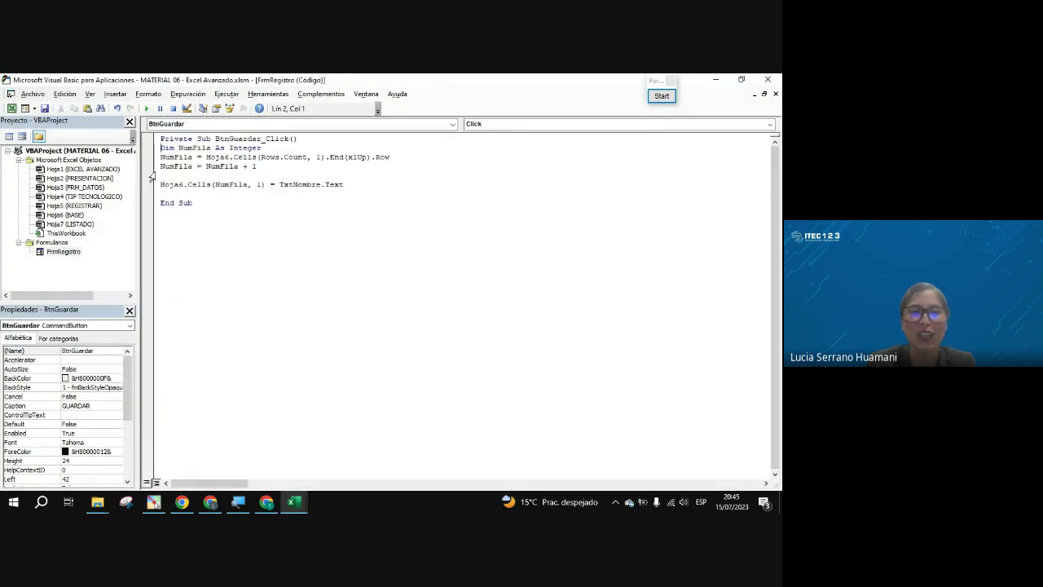
left_click_drag(160, 167, 257, 167)
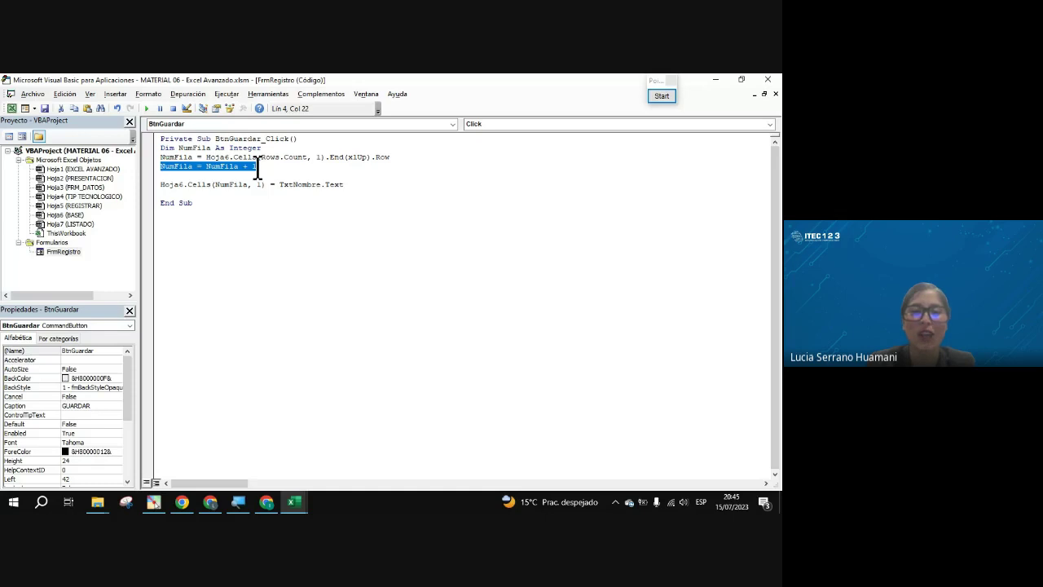
left_click(285, 264)
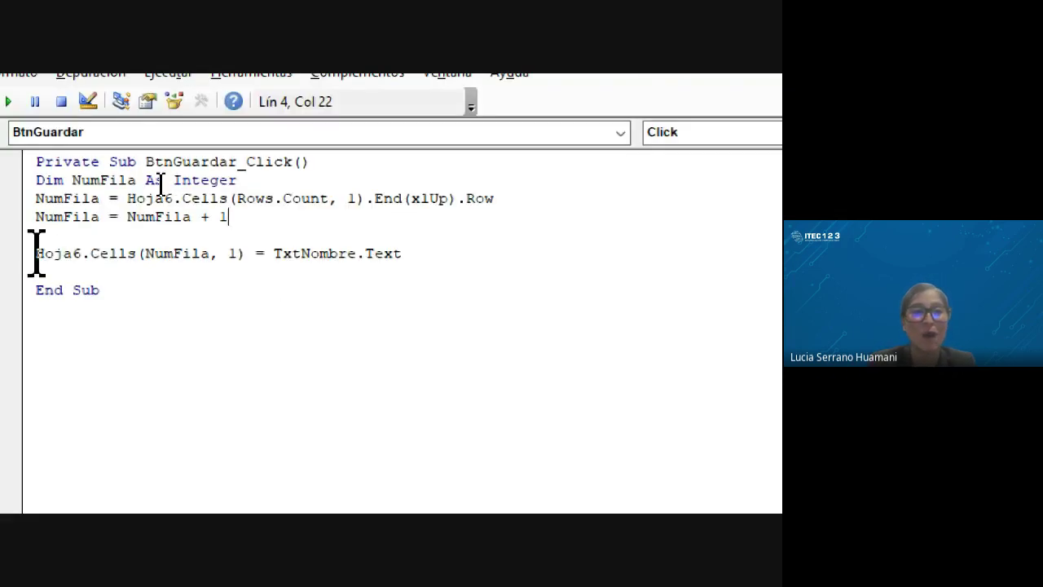
left_click(36, 253)
left_click(37, 272)
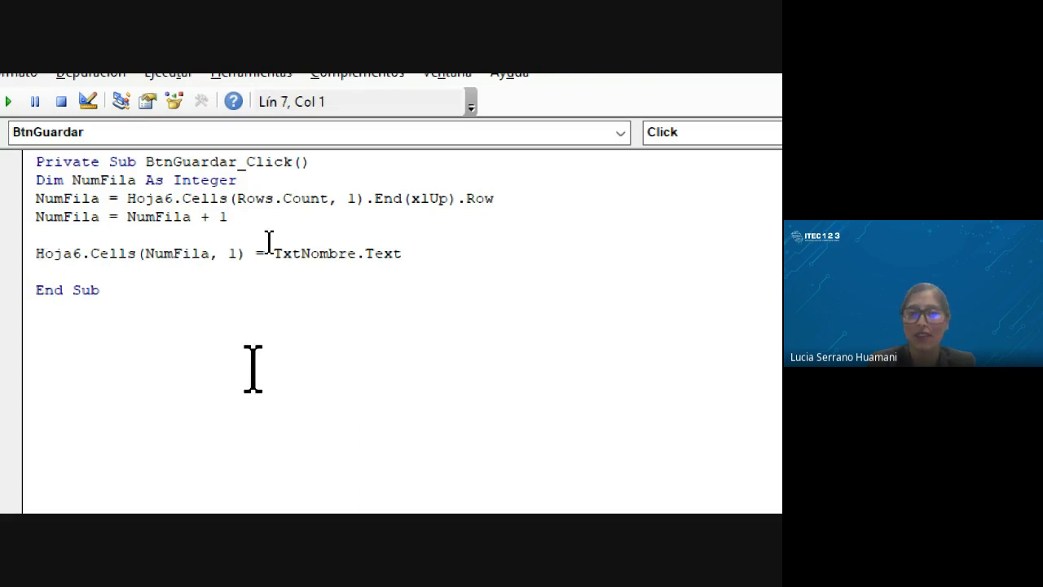
type("h")
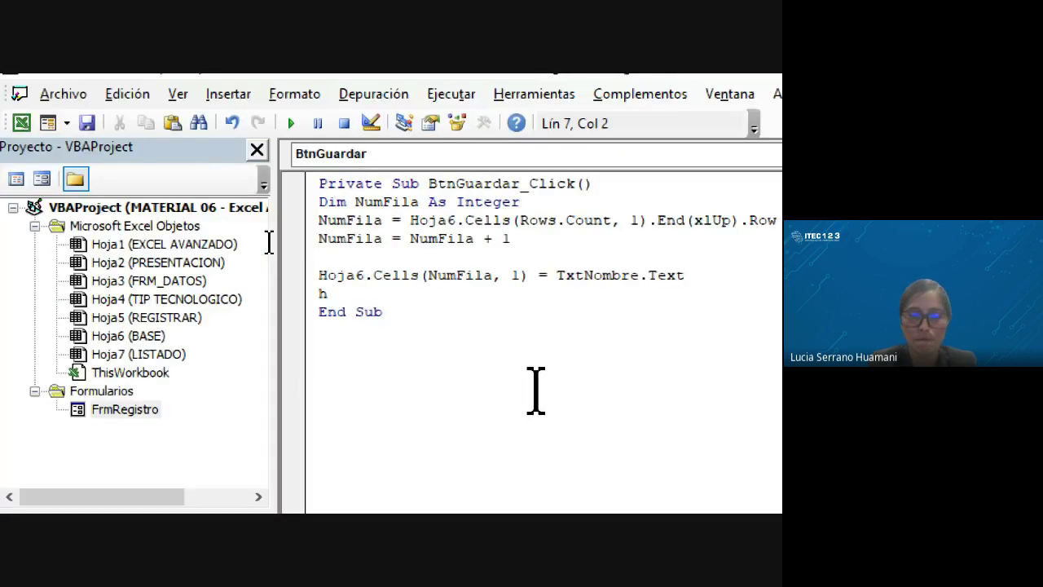
type("oja6")
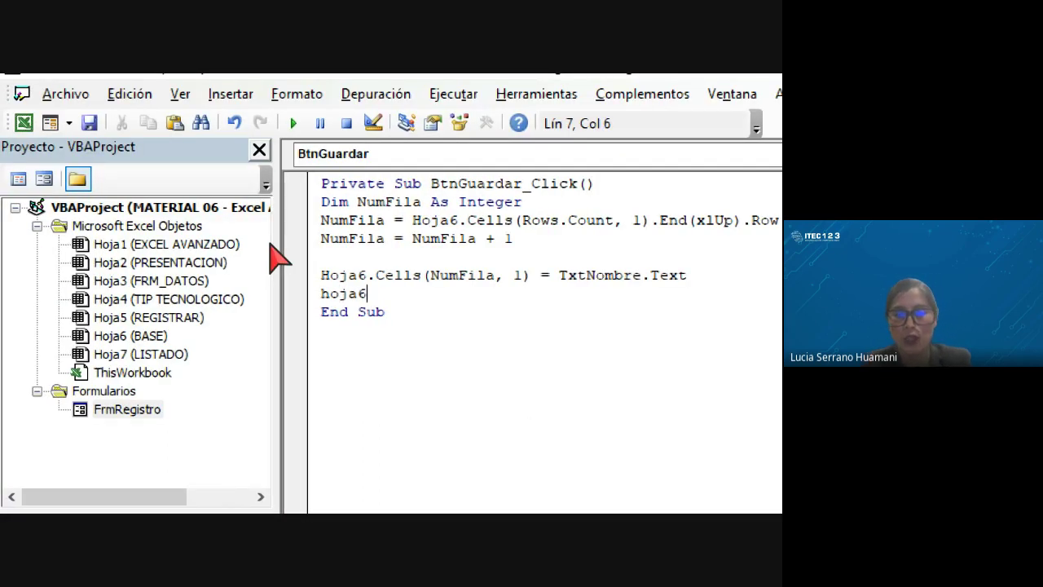
type(".ce")
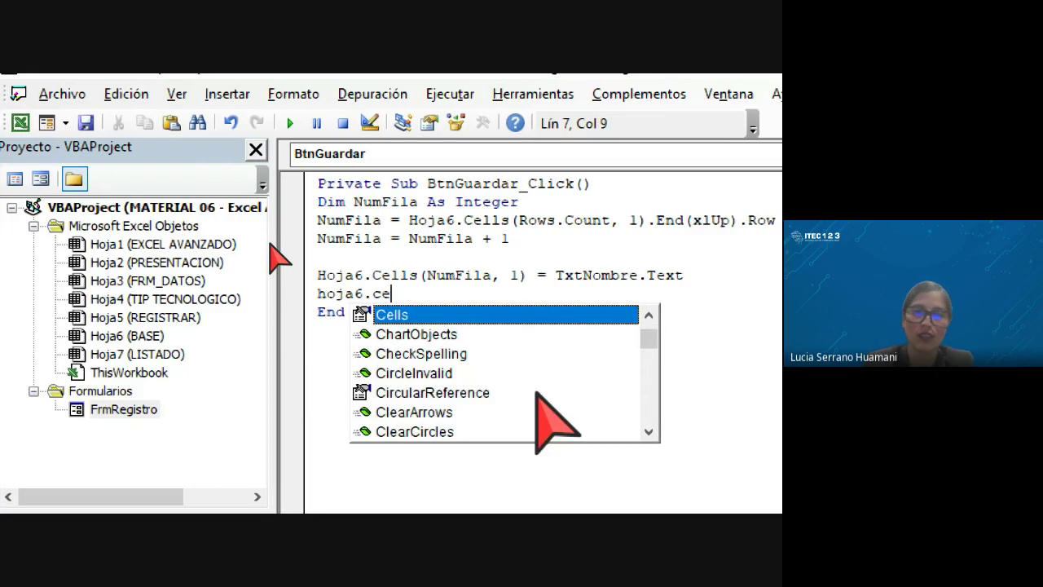
key("Tab")
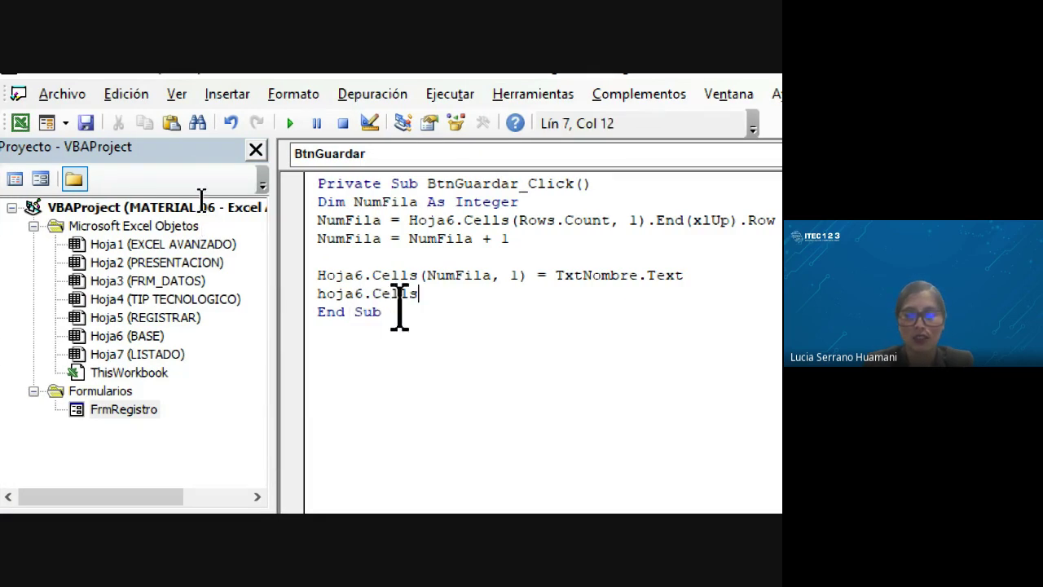
type("(N")
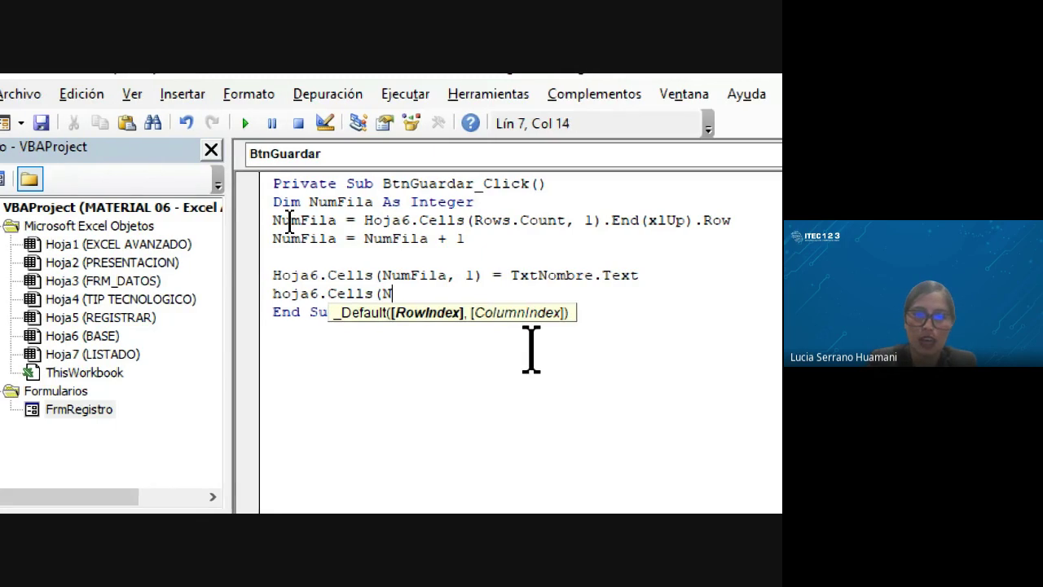
type("umFila")
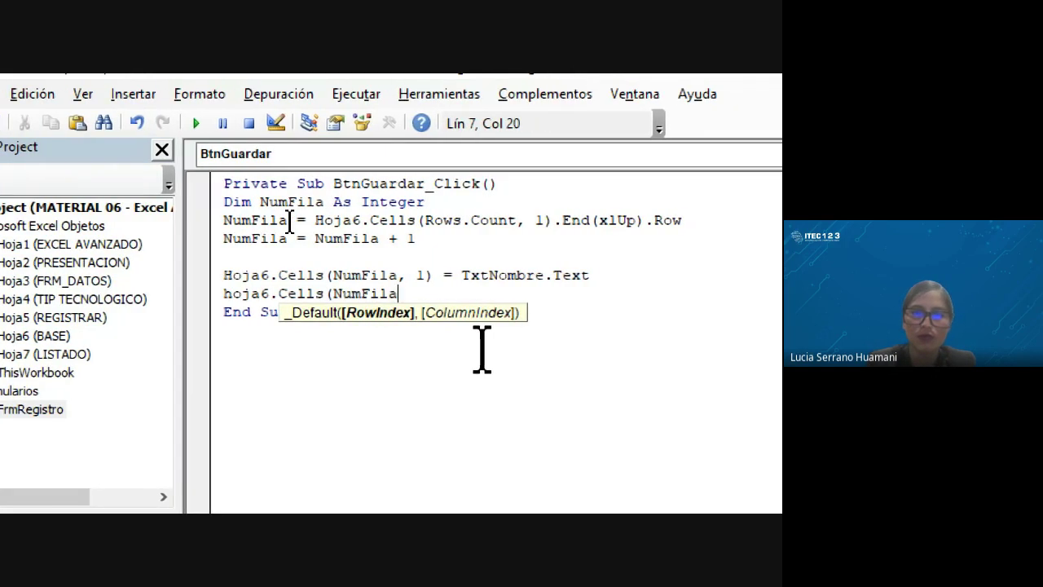
type(",")
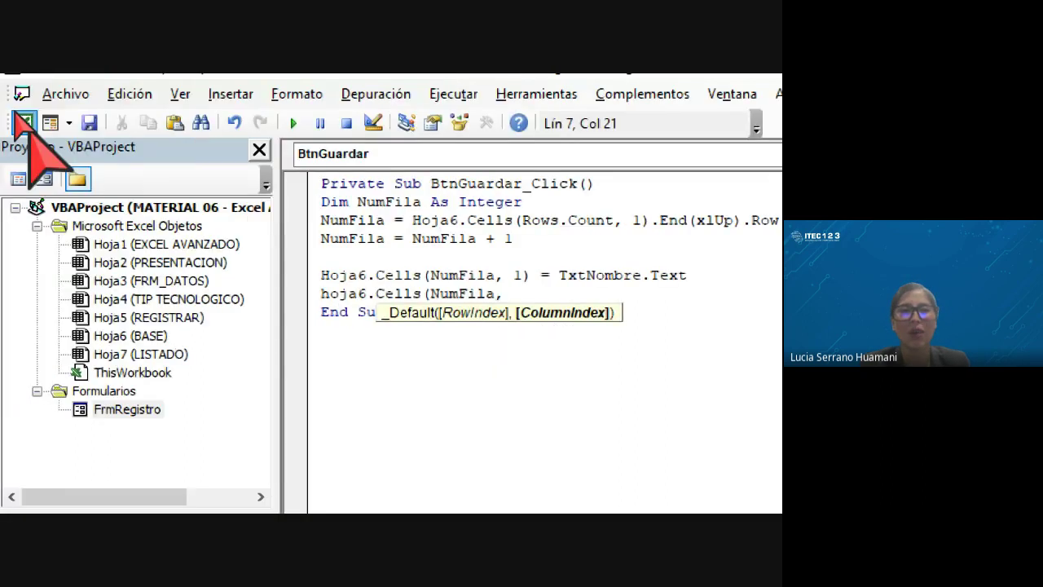
left_click(23, 122)
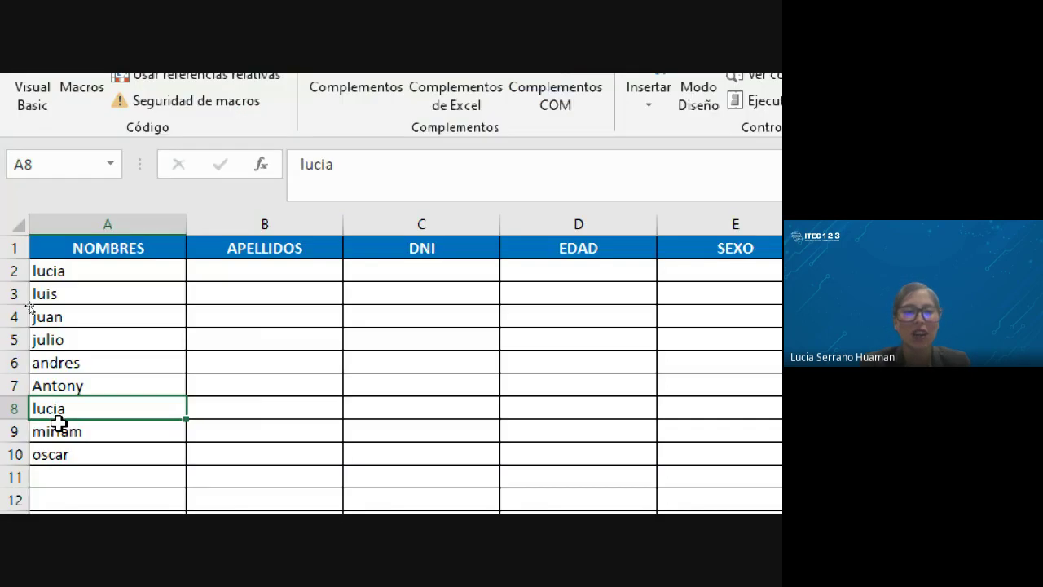
left_click(213, 456)
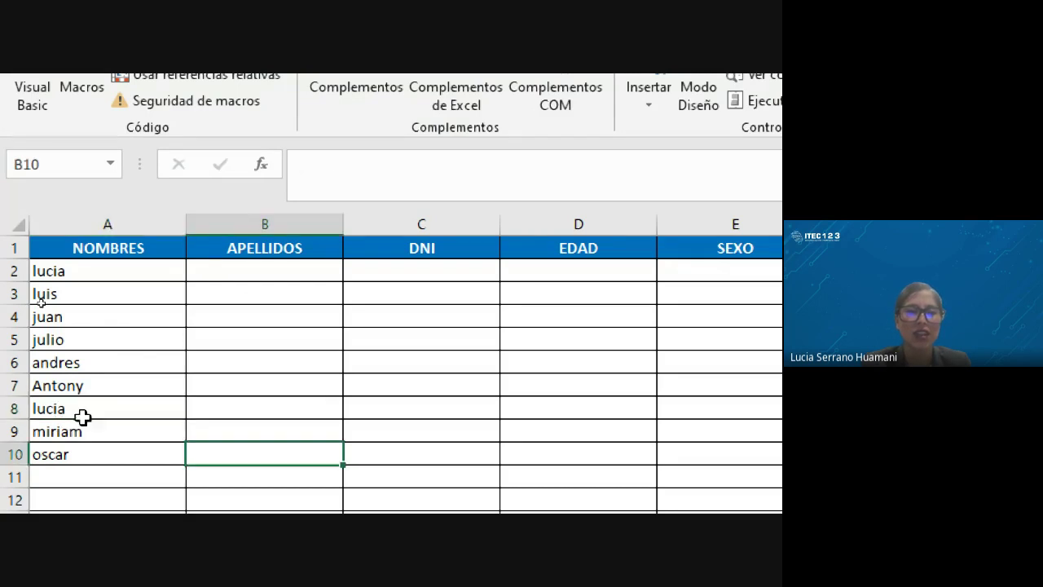
left_click(82, 416)
left_click(116, 216)
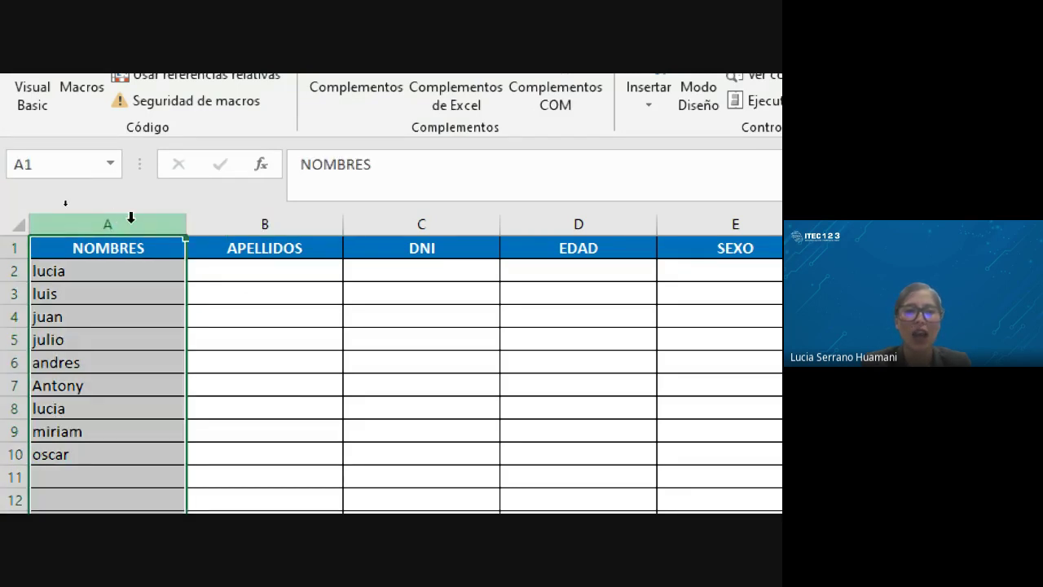
mouse_move(130, 214)
left_mouse_down()
mouse_move(259, 227)
mouse_move(240, 469)
left_mouse_up()
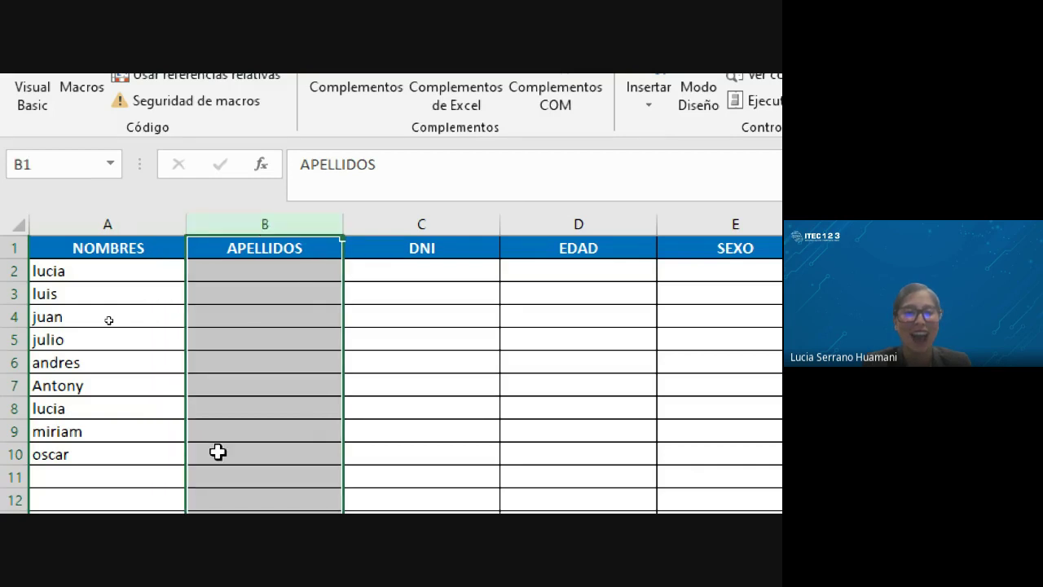
left_click(218, 452)
left_click(93, 454)
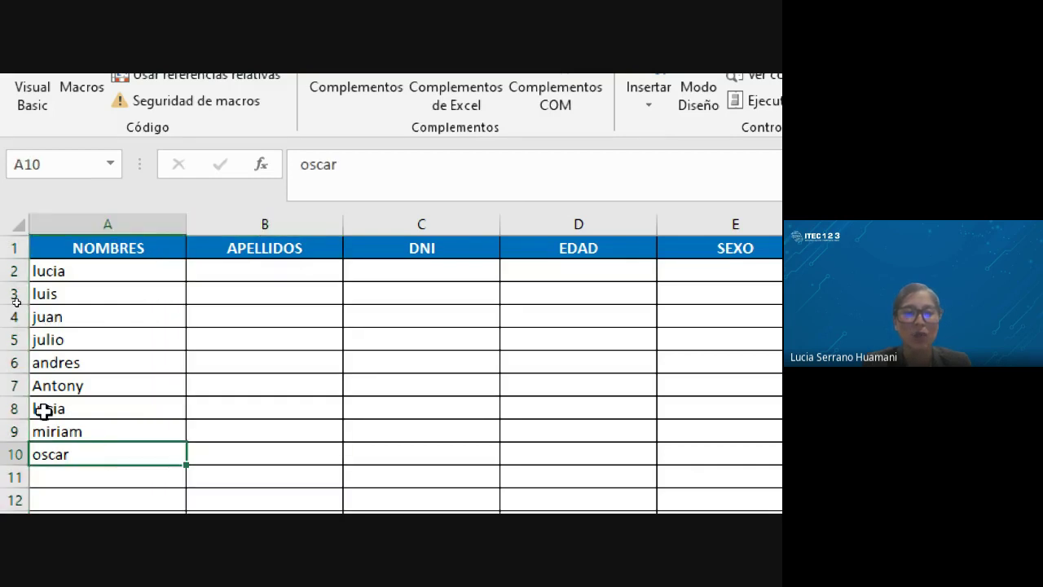
left_click(214, 460)
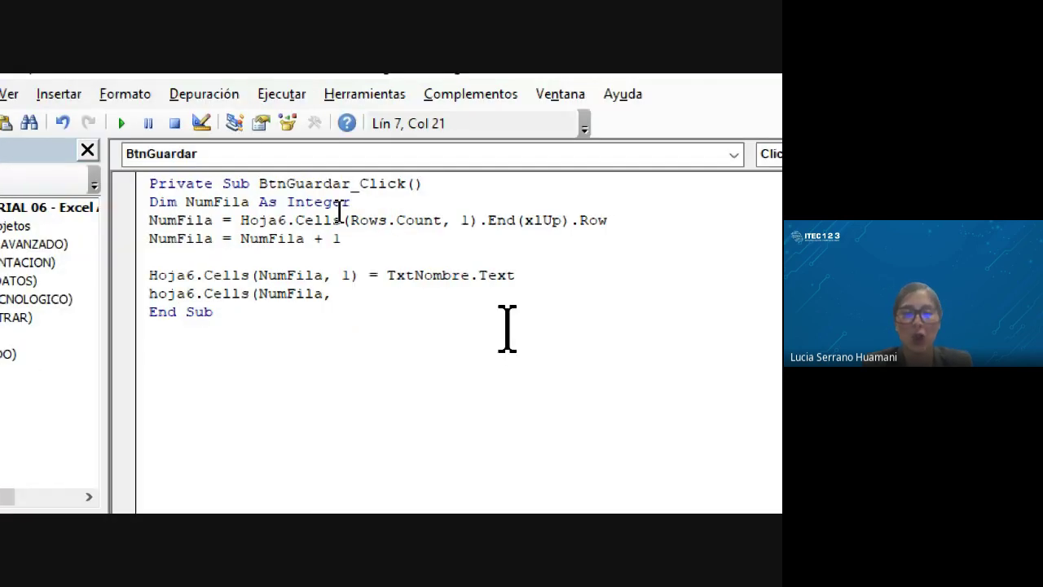
Finish line 7 as Hoja6.Cells(NumFila, 2) = TxtApellido.Text.
type("2")
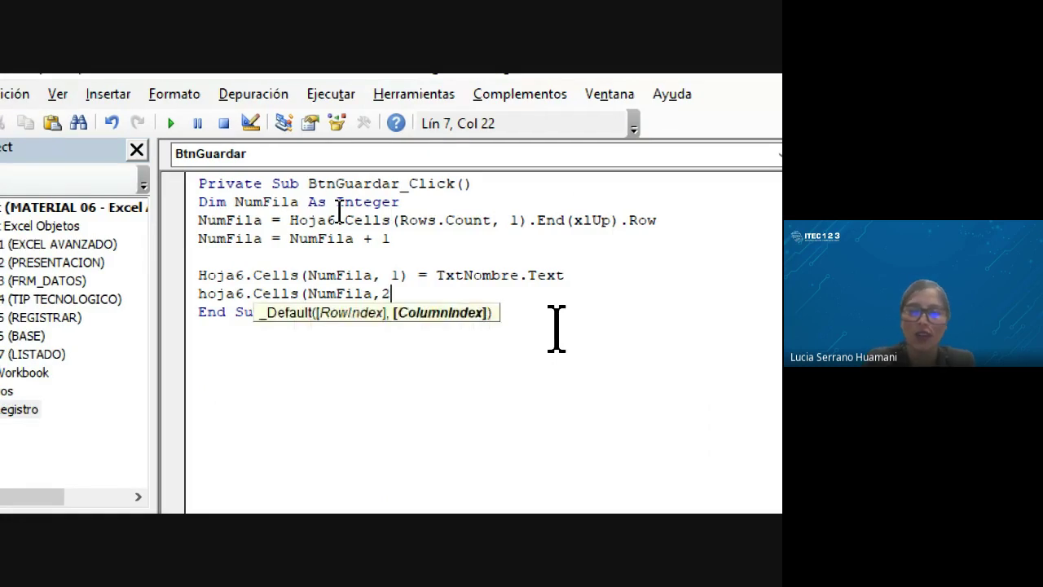
type(")=Txt")
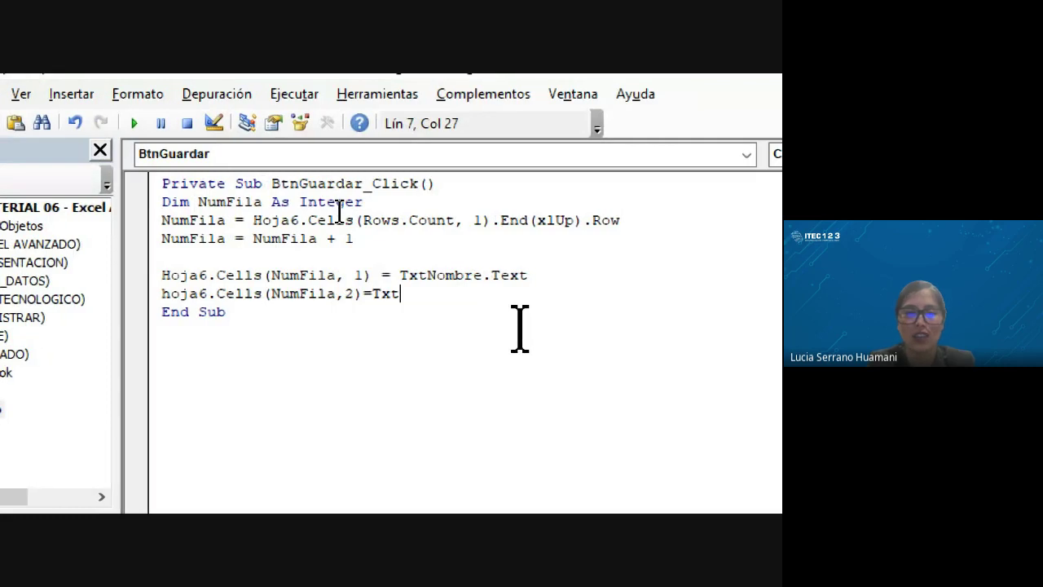
type("Apeli")
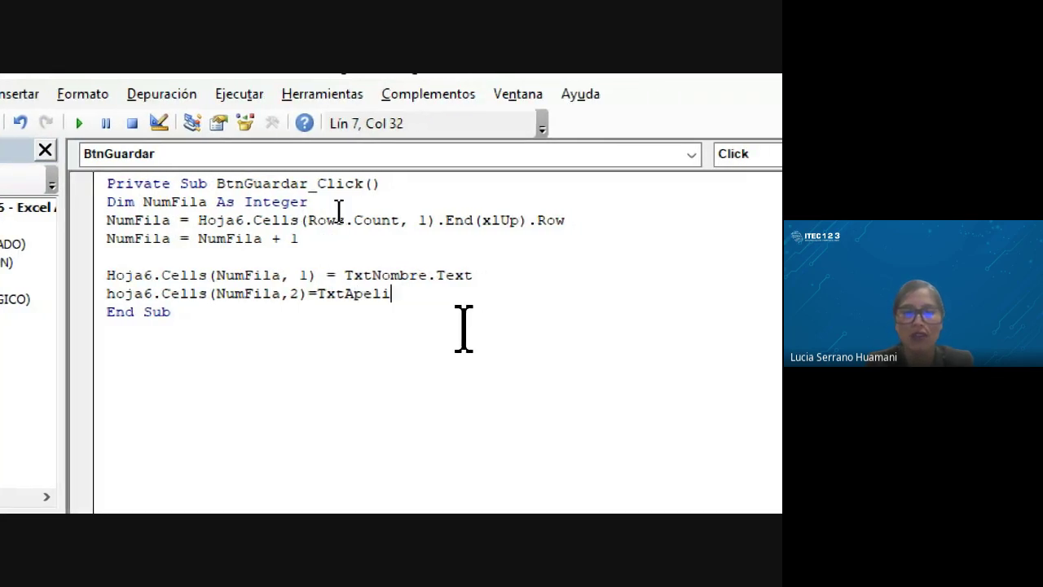
type("ido.")
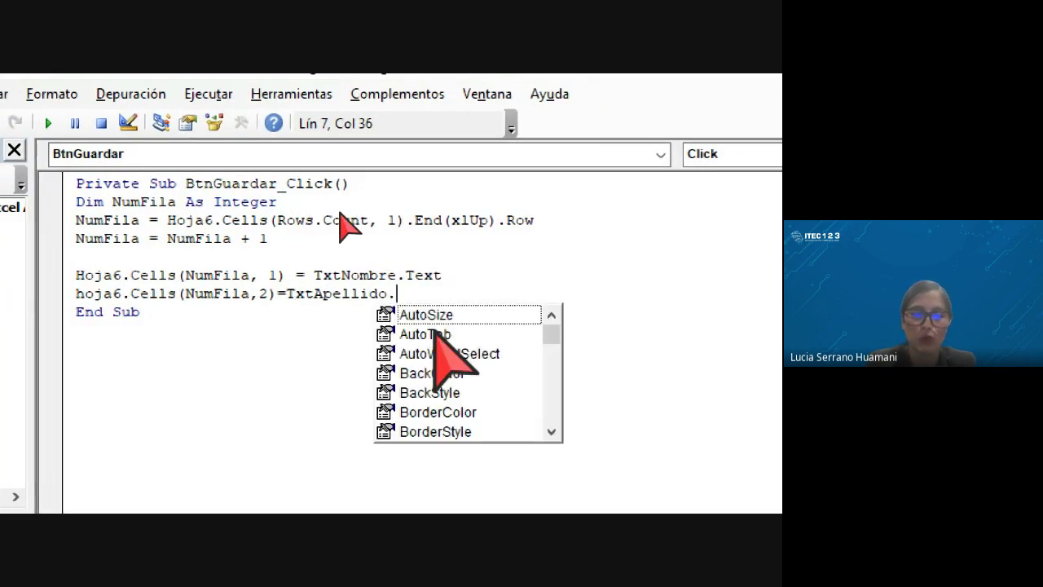
type("text")
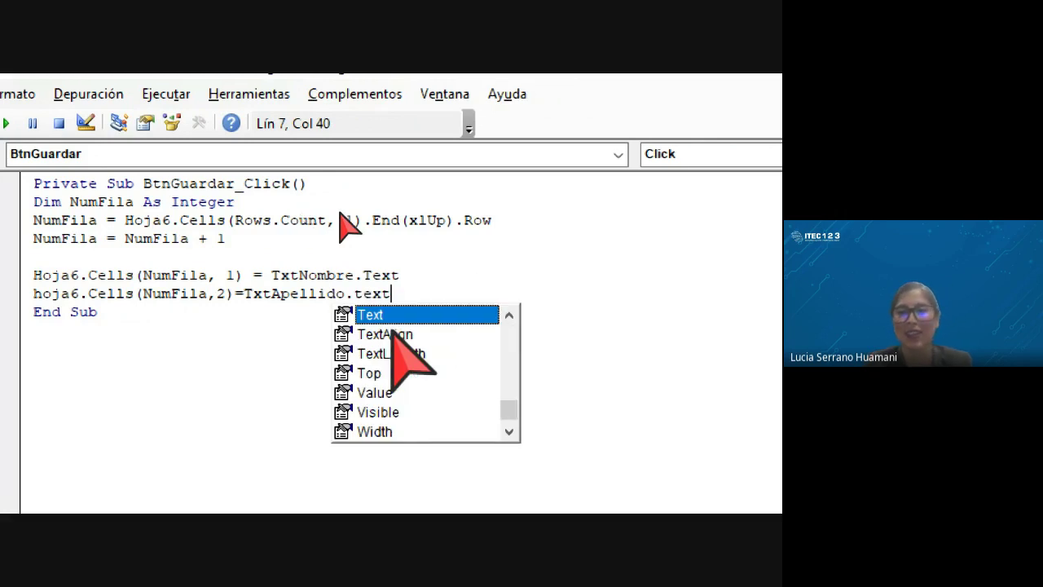
key("Return")
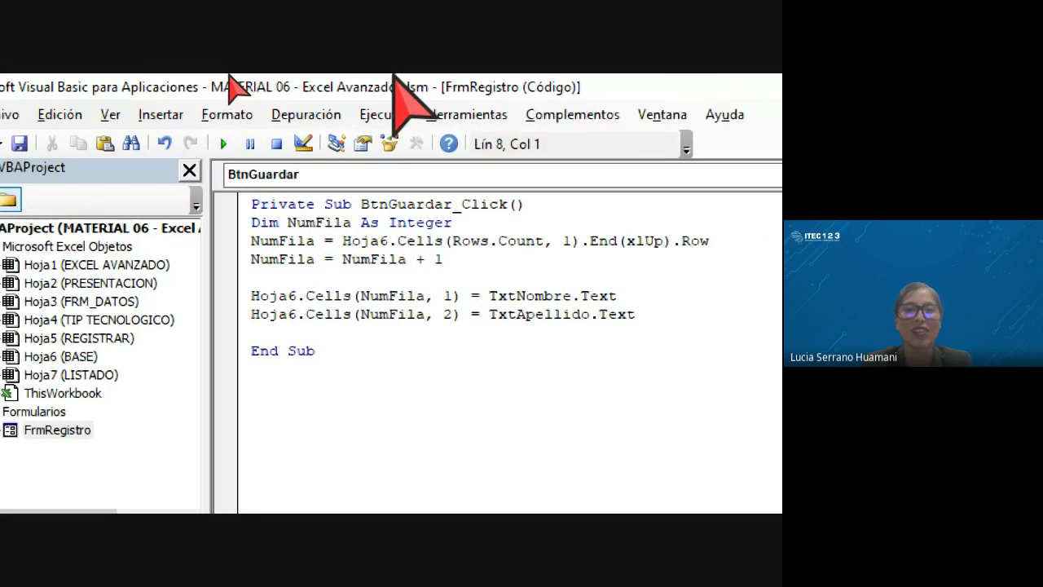
Run the form, save test entries kjshdjshd and sdfdsfsd to BASE row 11, then close it.
left_click(224, 144)
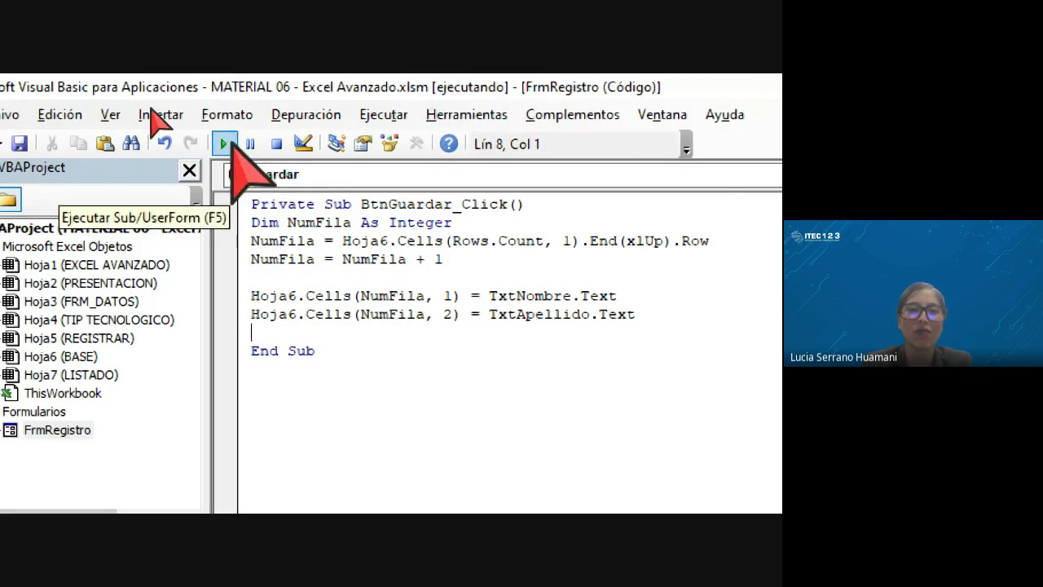
left_click(692, 244)
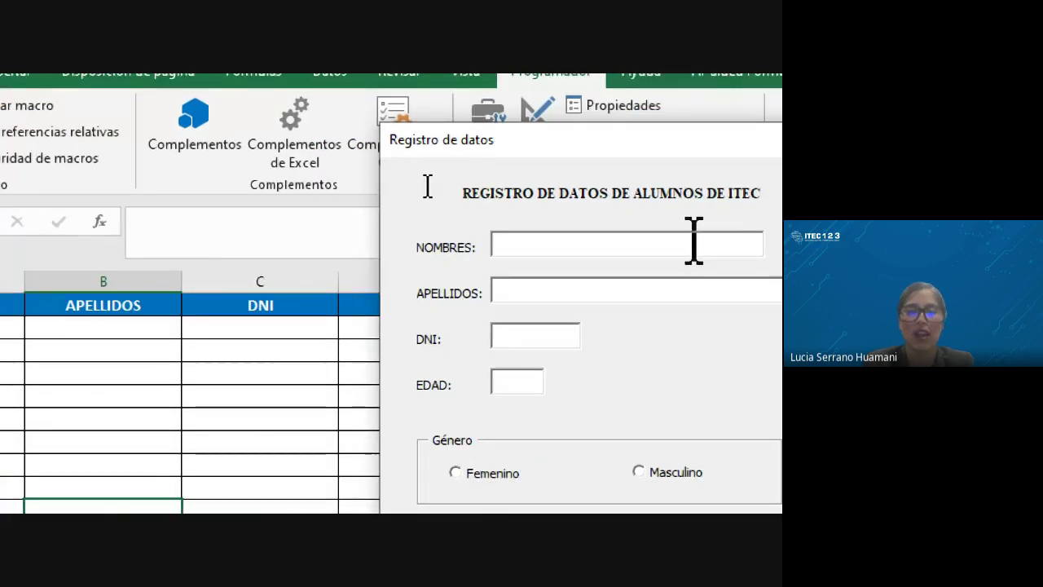
type("kjshdjshd")
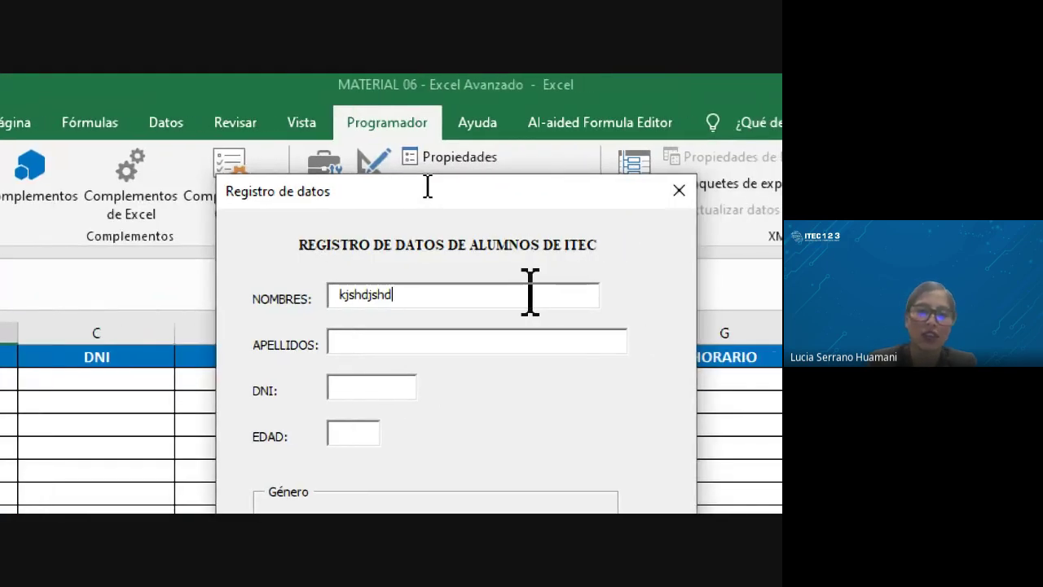
left_click(511, 342)
type("sdfdsfsd")
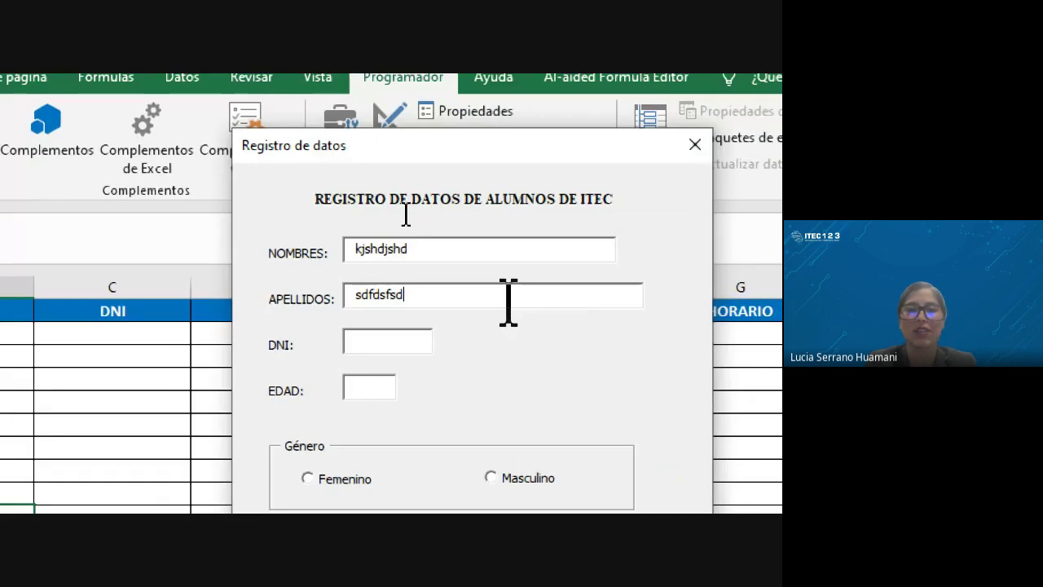
left_click(316, 453)
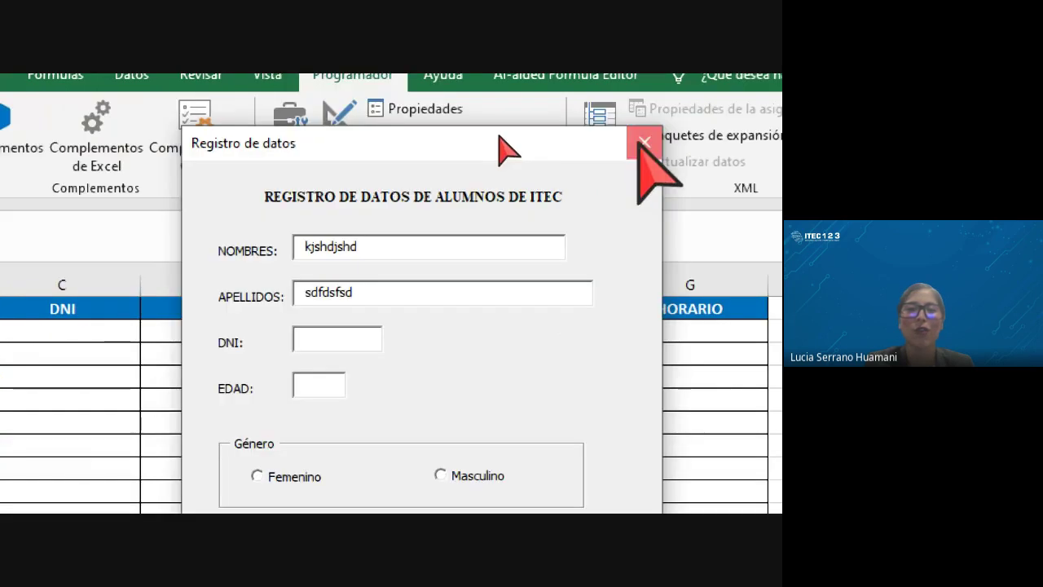
left_click(644, 143)
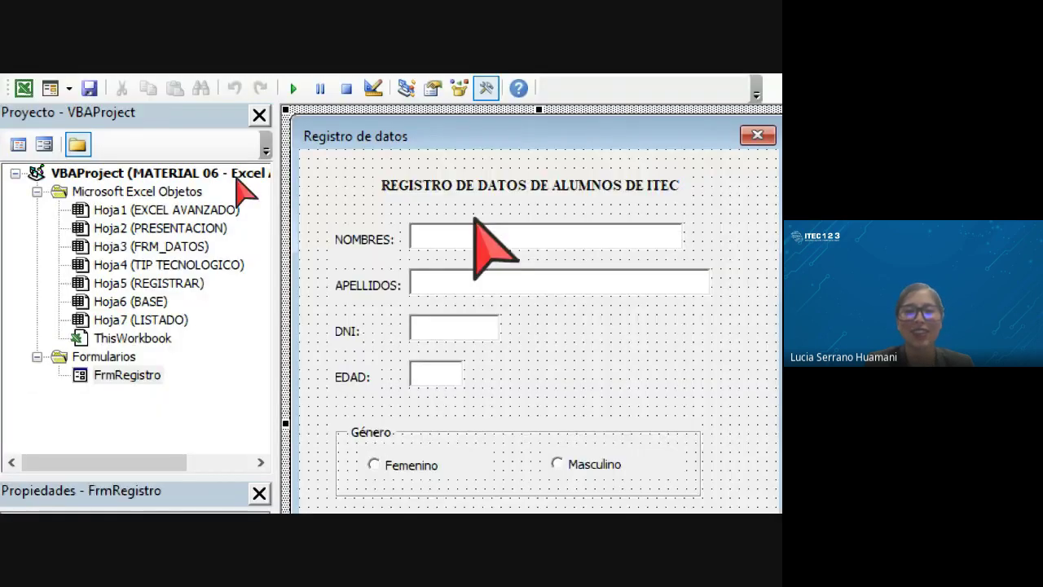
In BtnGuardar_Click, add the line Hoja6.Cells(NumFila, 3) = TxtDni.Text.
left_click(416, 428)
double_click(416, 427)
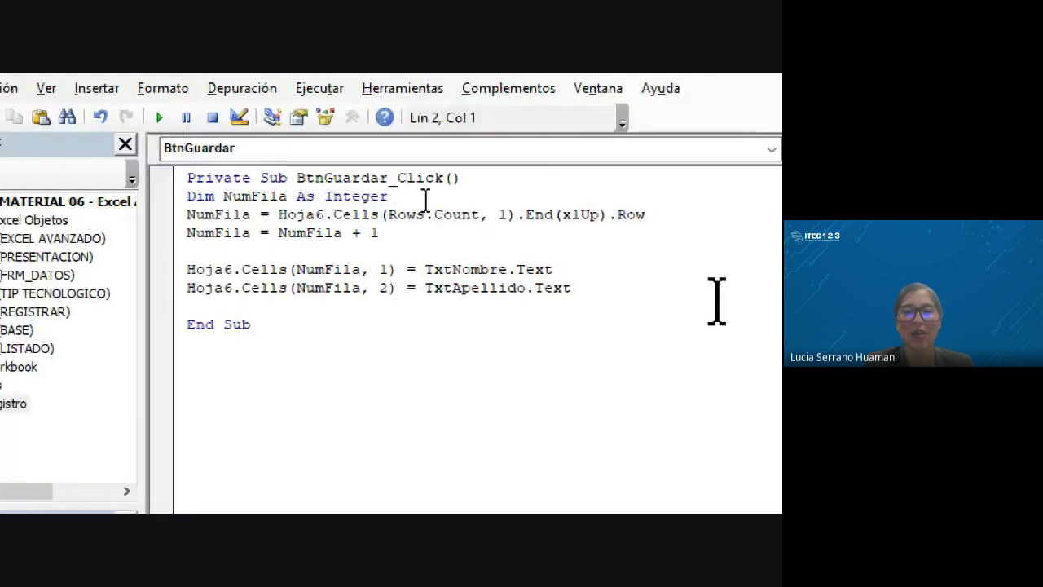
left_click(610, 291)
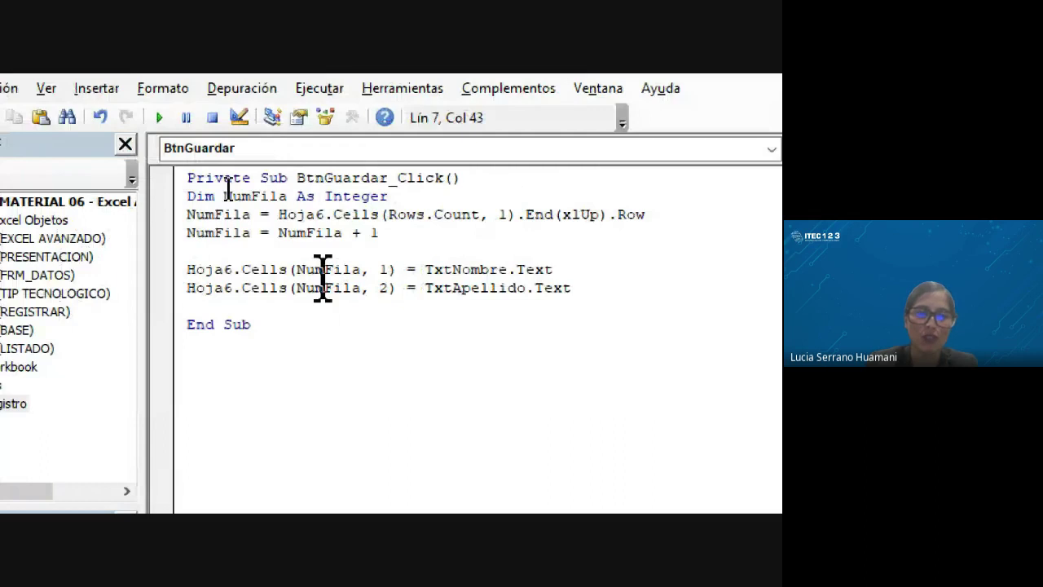
key("Down")
type("ho")
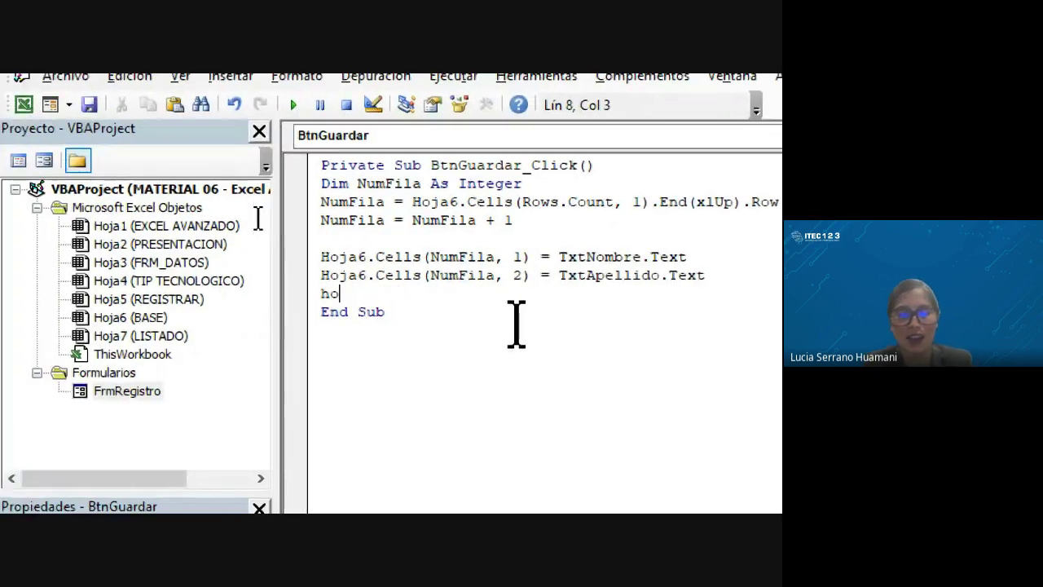
type("ja")
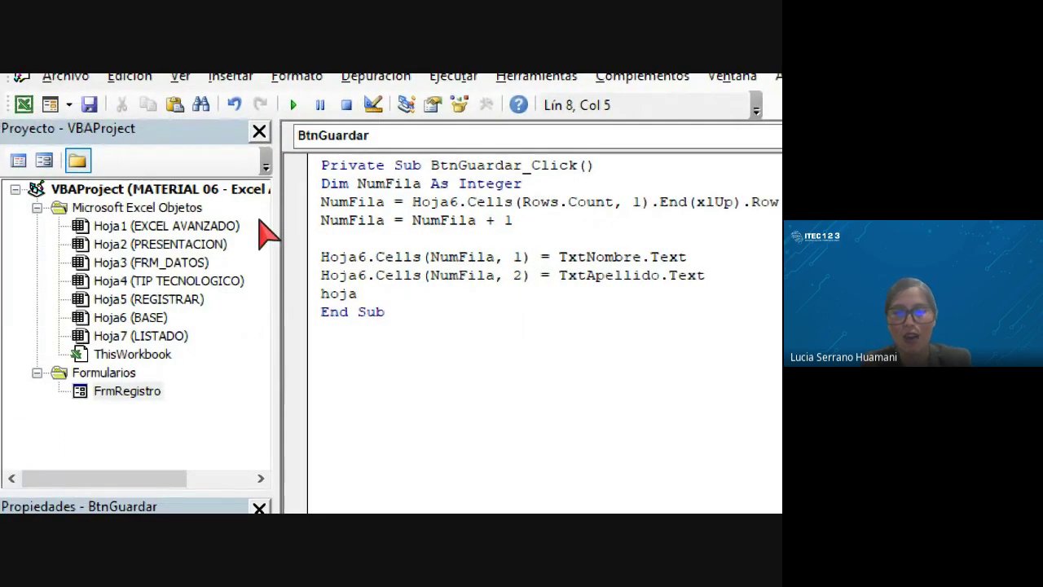
type("6.cel")
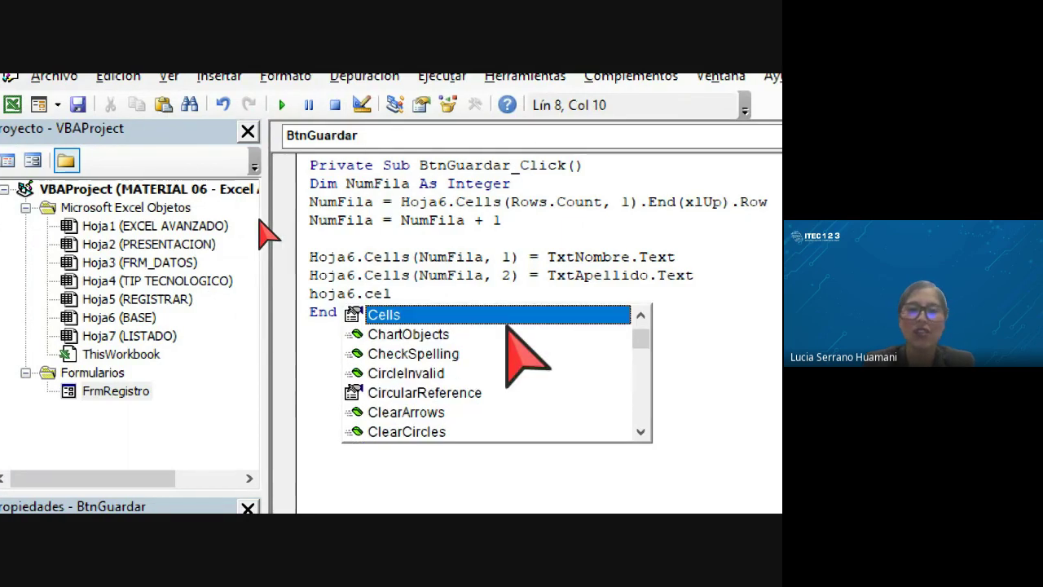
key("Tab")
type("(")
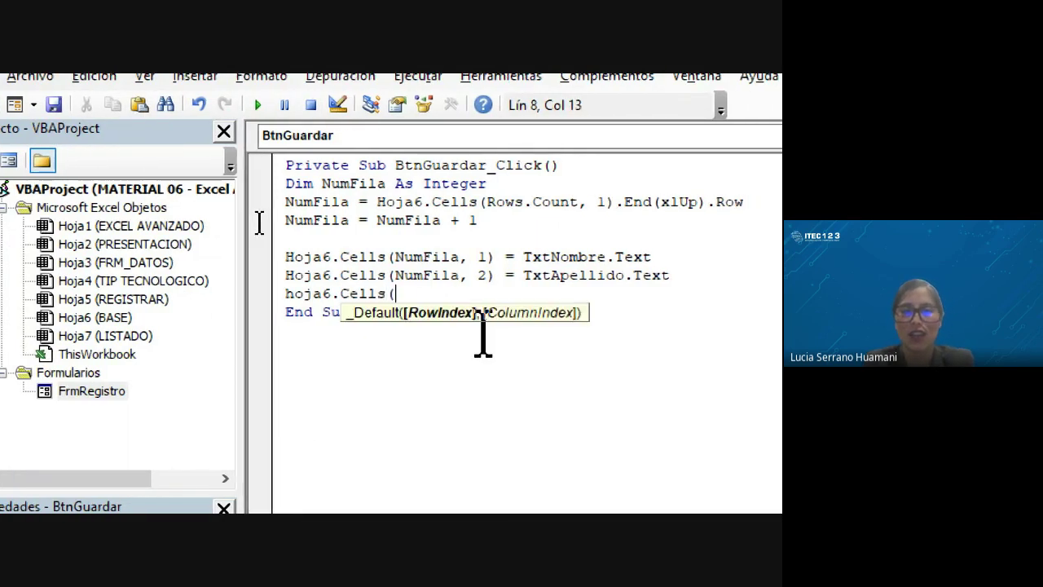
type("Nu")
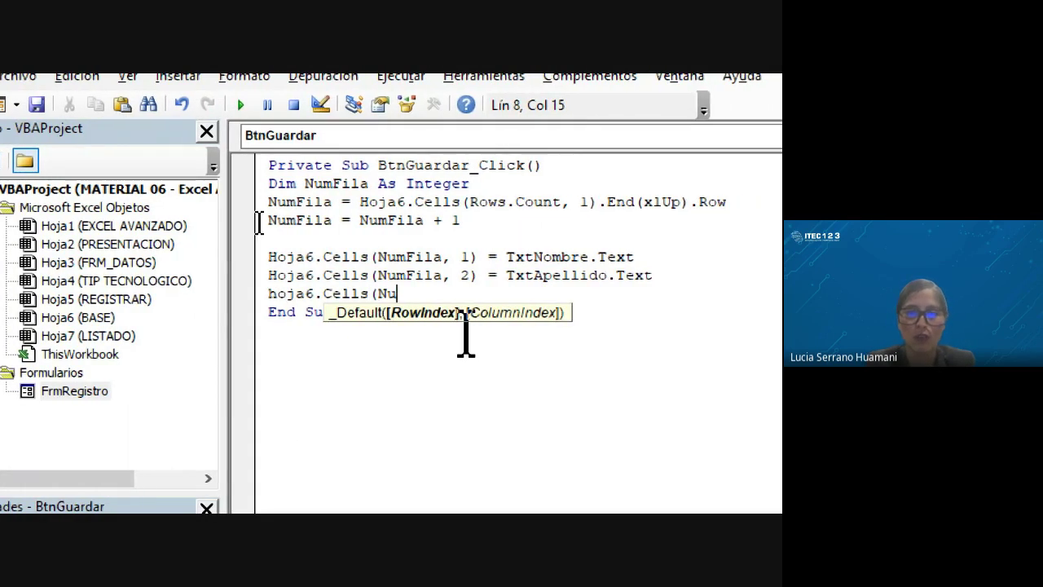
type("mFila")
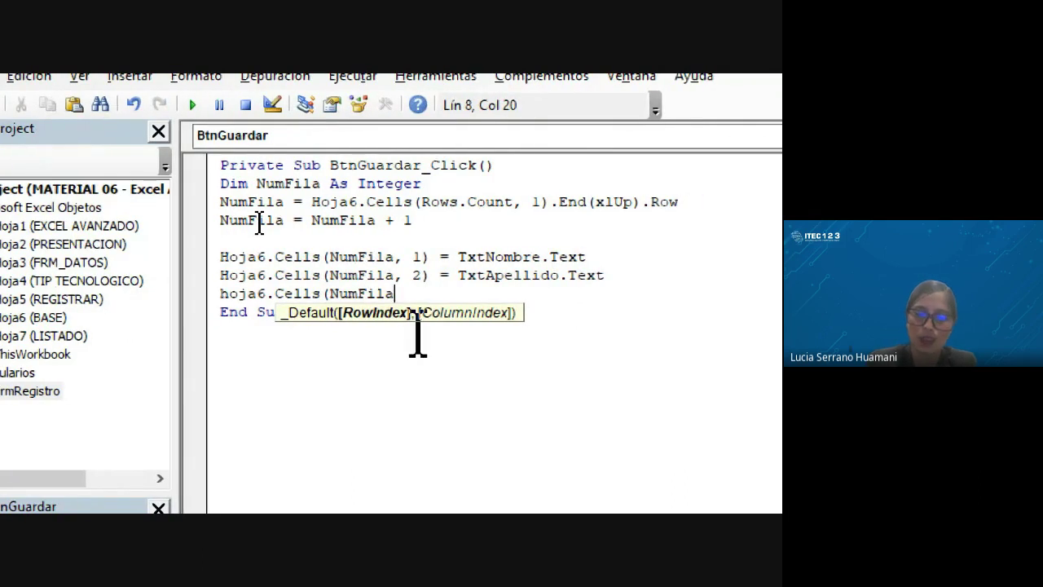
type(",")
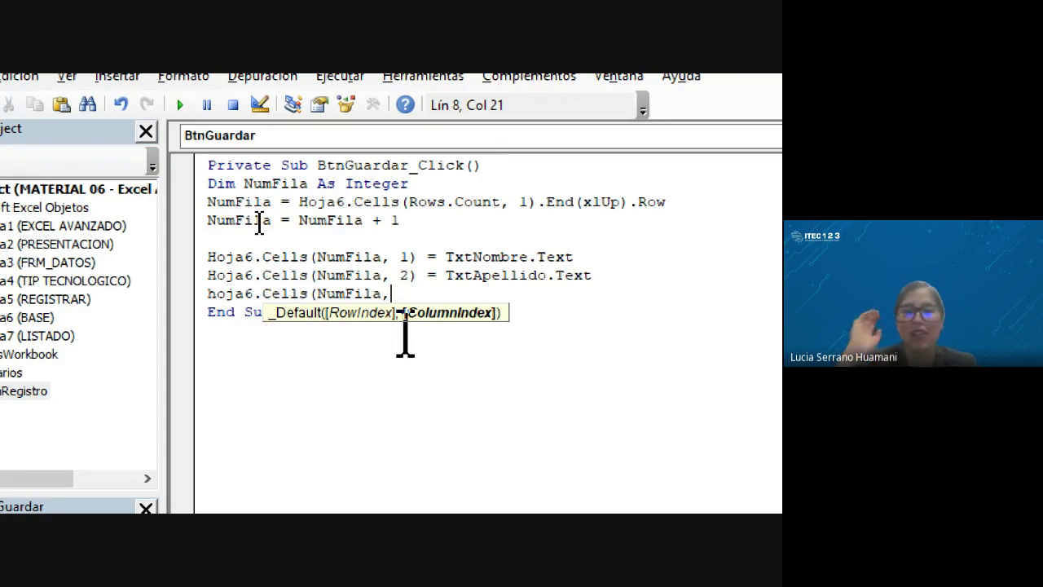
type("3)")
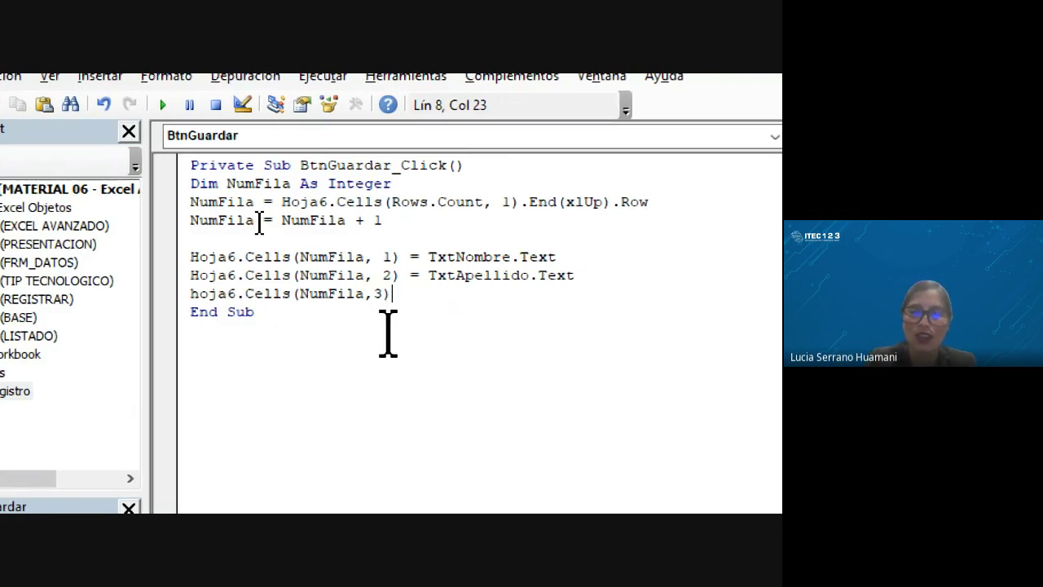
type("=TXt")
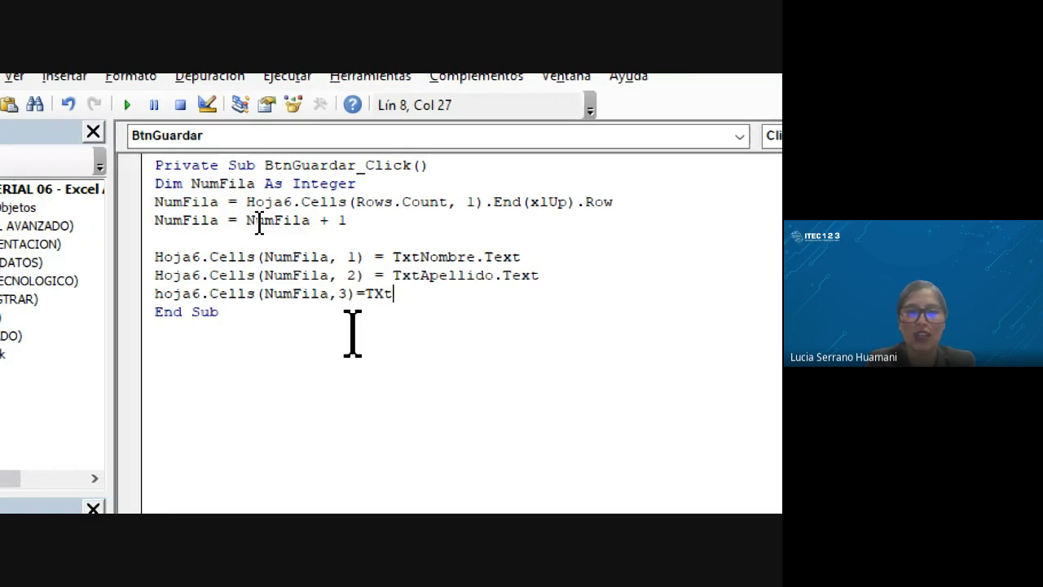
key("BackSpace")
key("BackSpace")
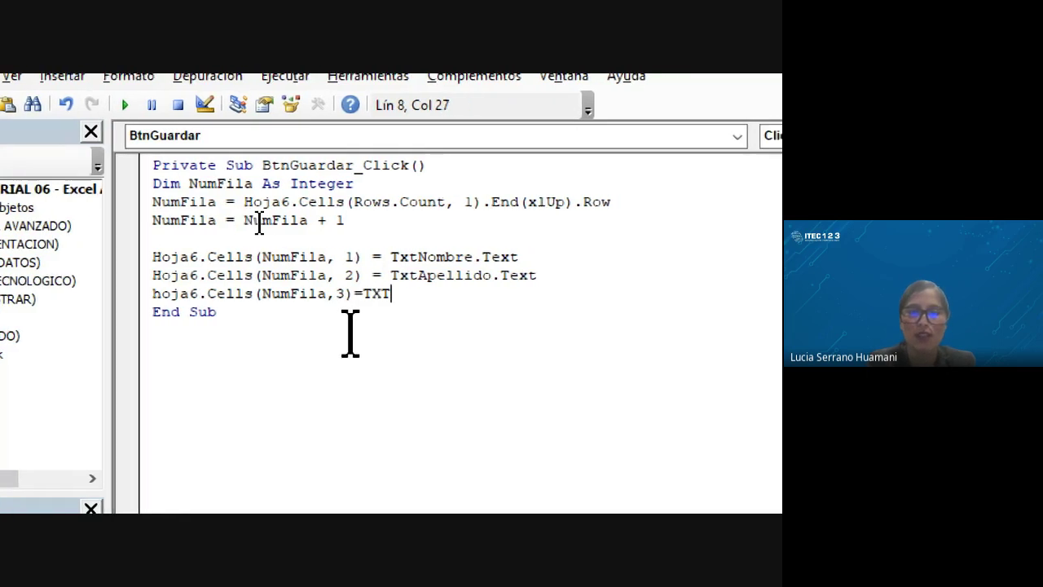
type("xt")
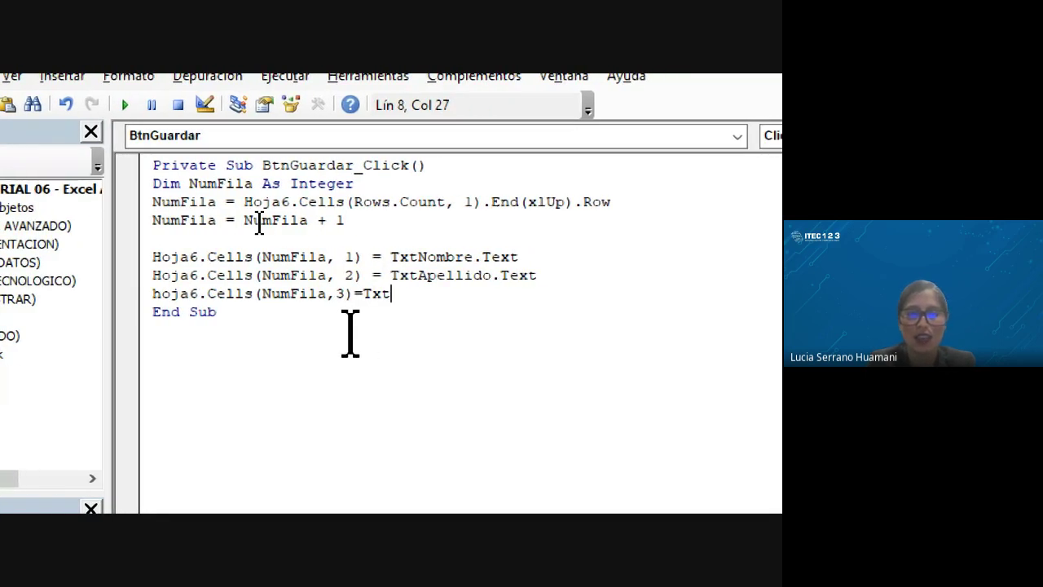
type("Dni")
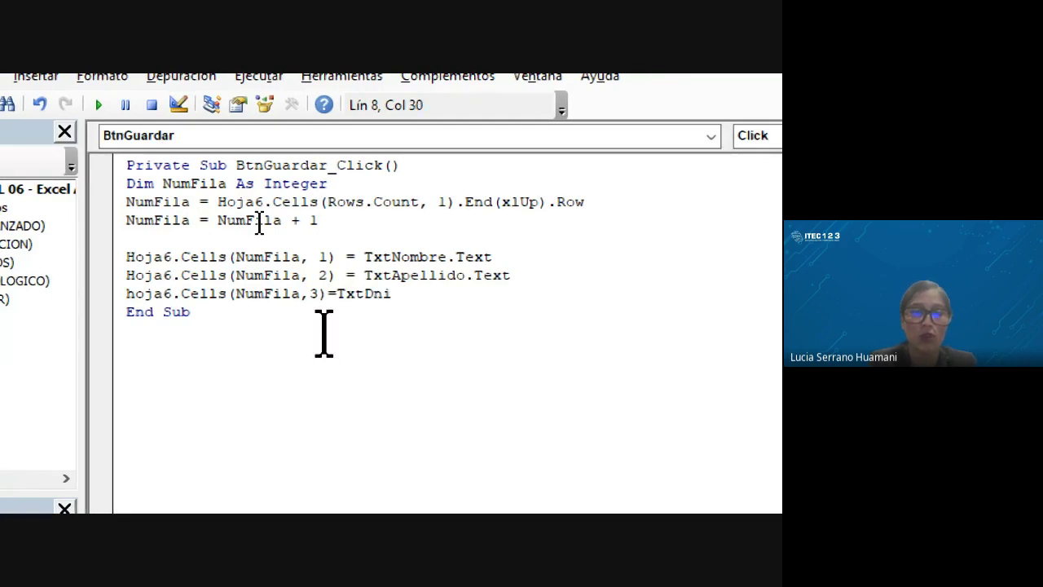
type(".text")
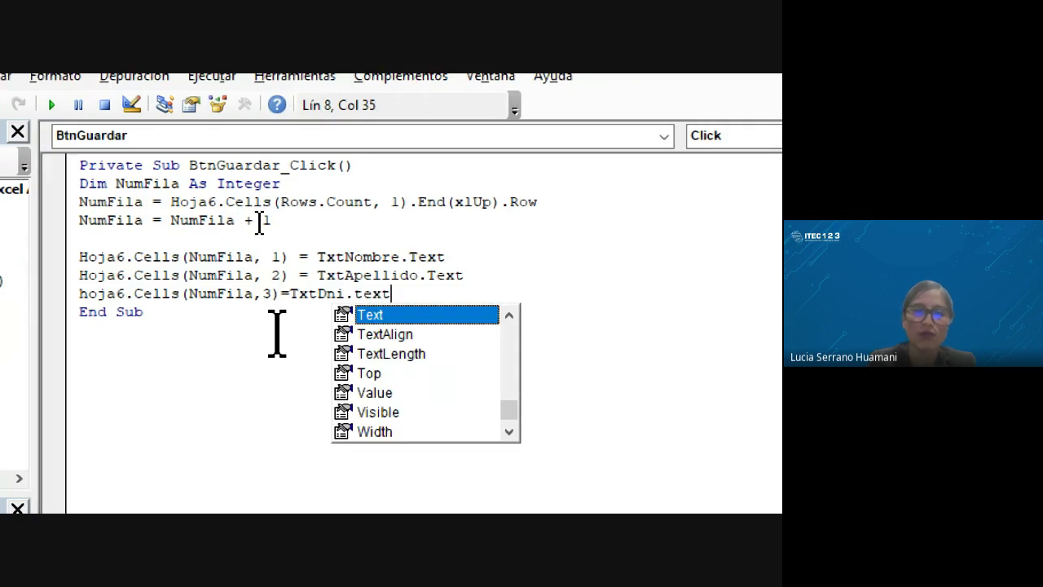
key("Return")
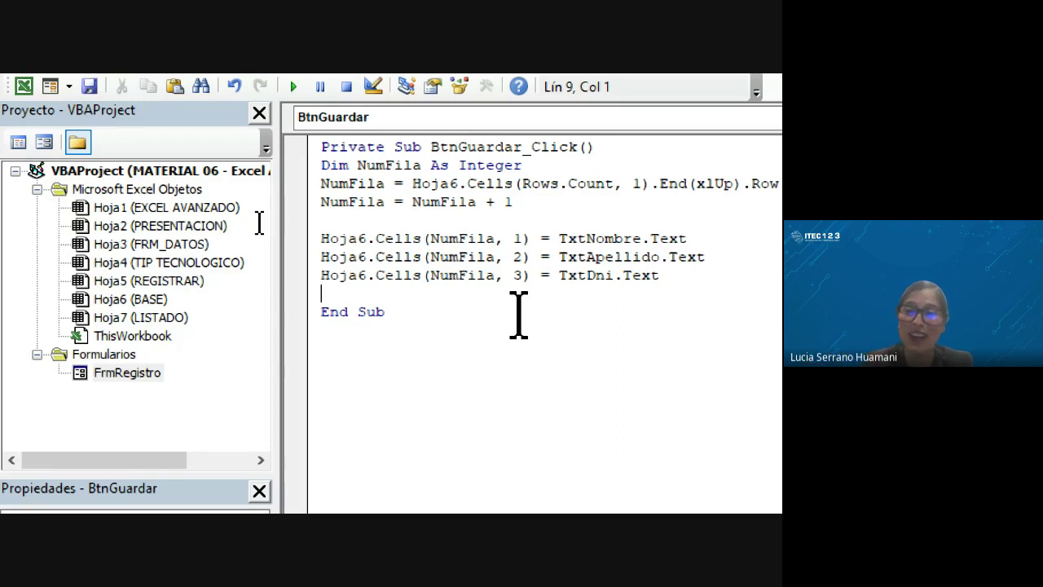
Add the line Hoja6.Cells(NumFial, 4) = TxtEdad.Text below the DNI line.
type("Ho")
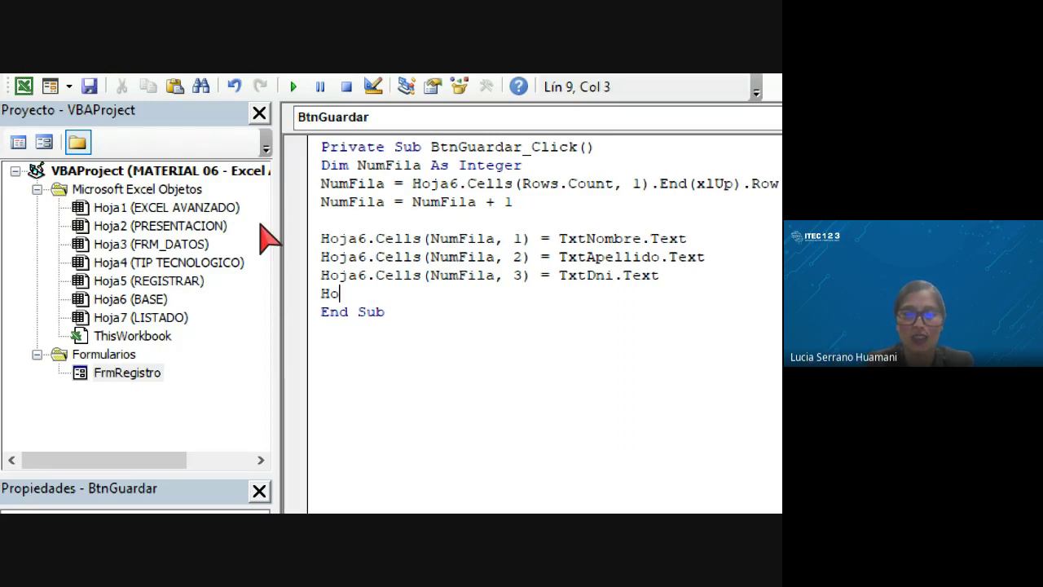
type("ja6")
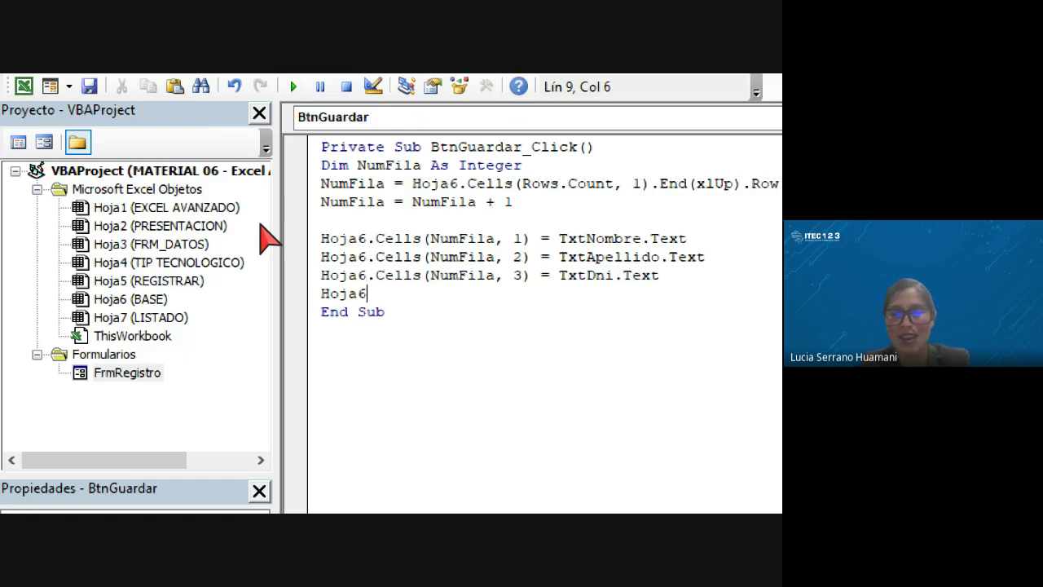
type(".cel")
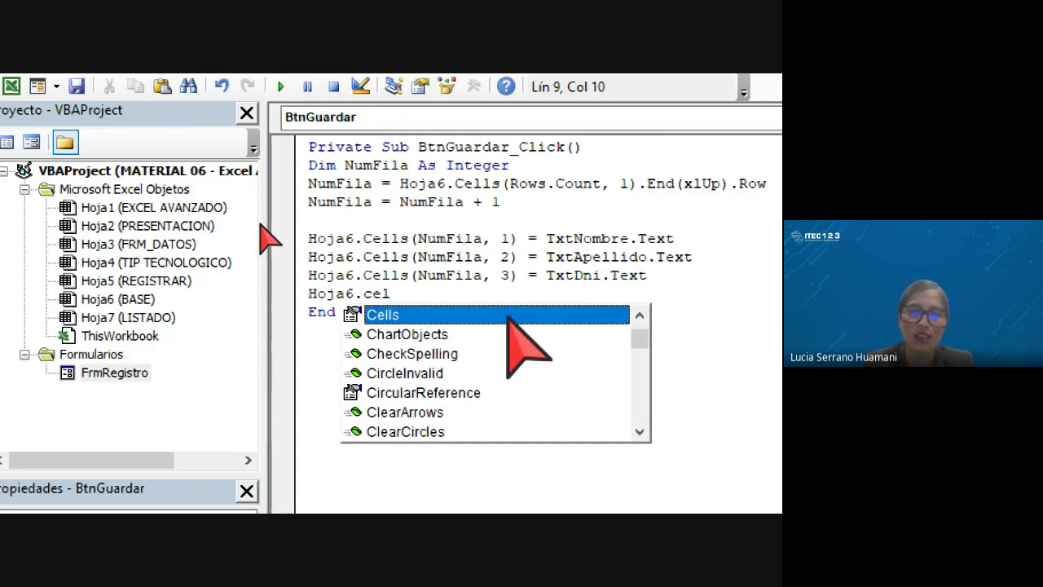
double_click(508, 316)
type("(")
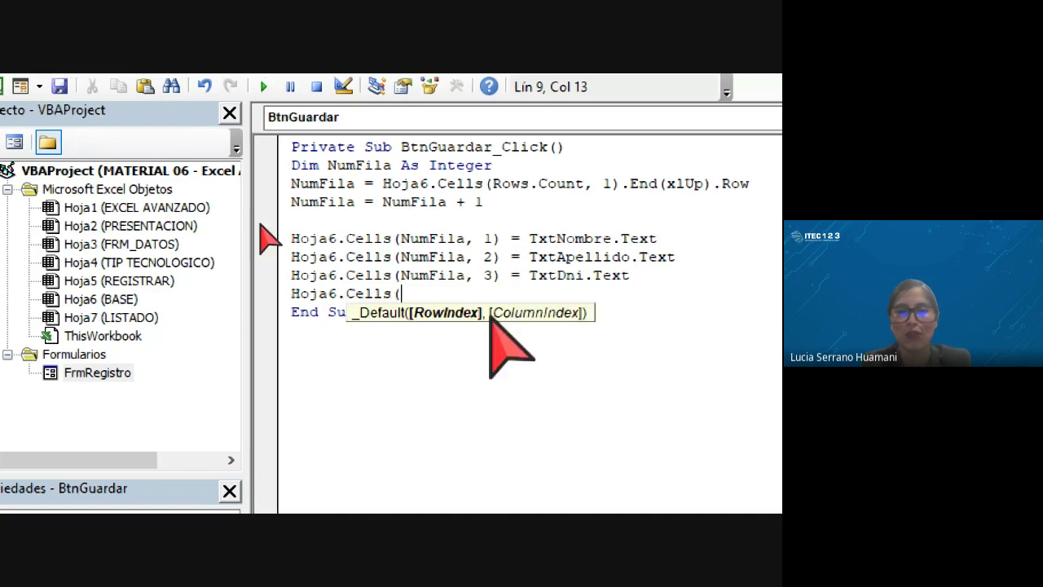
type("N")
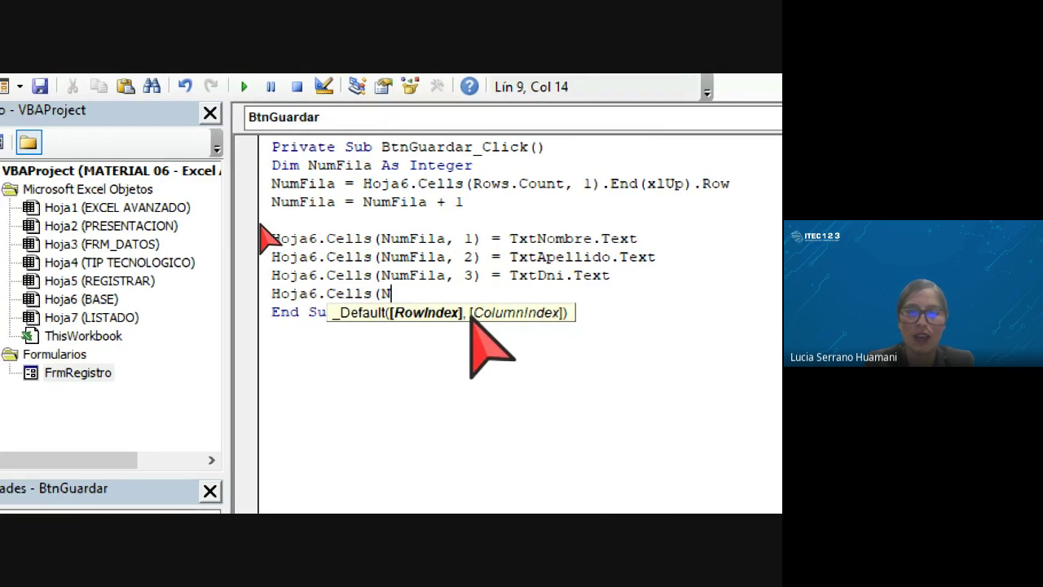
type("umFi")
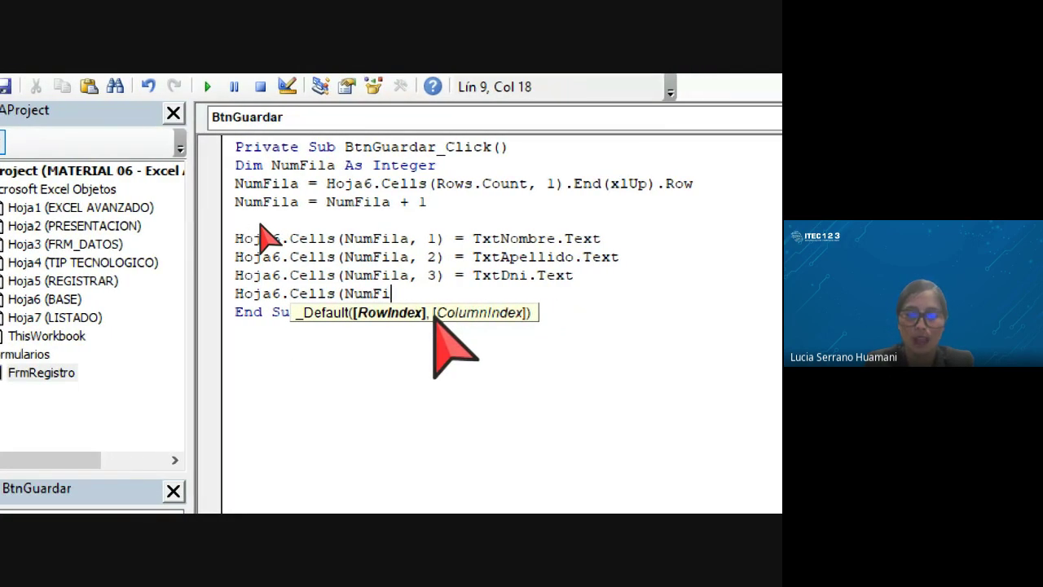
type("al,4")
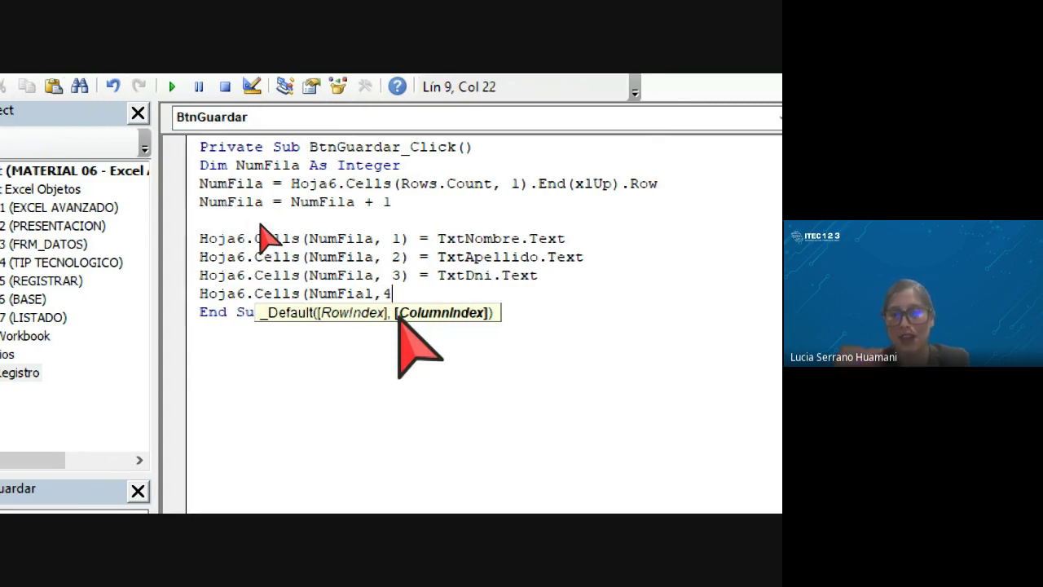
type(")=")
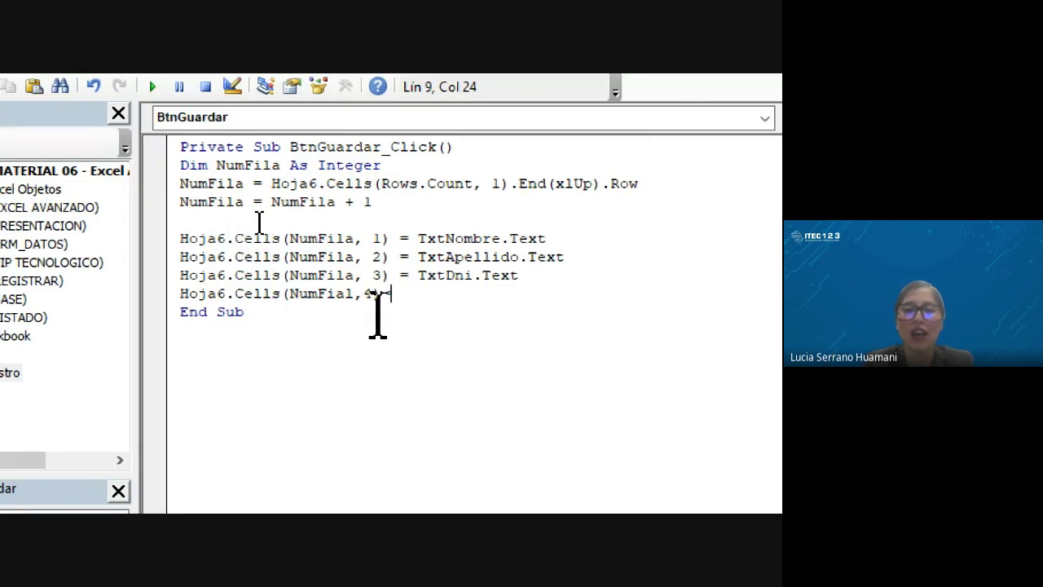
type("Txt")
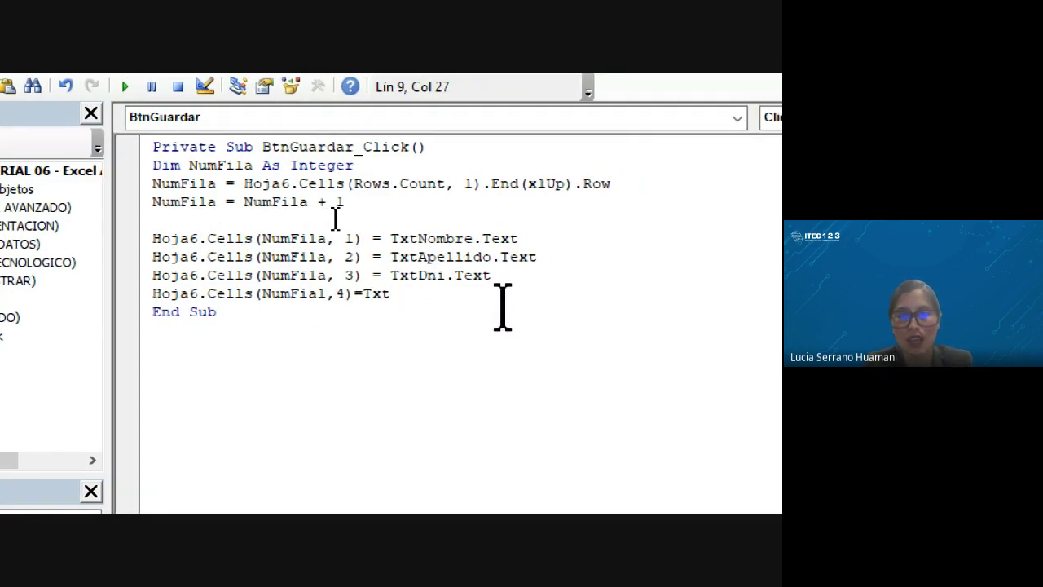
type("Edad")
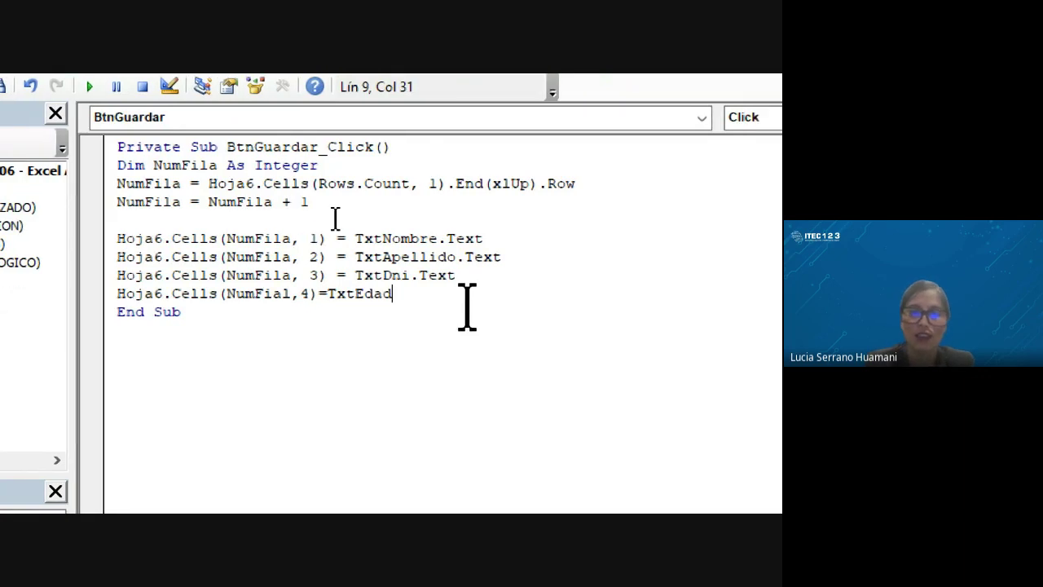
type(".te")
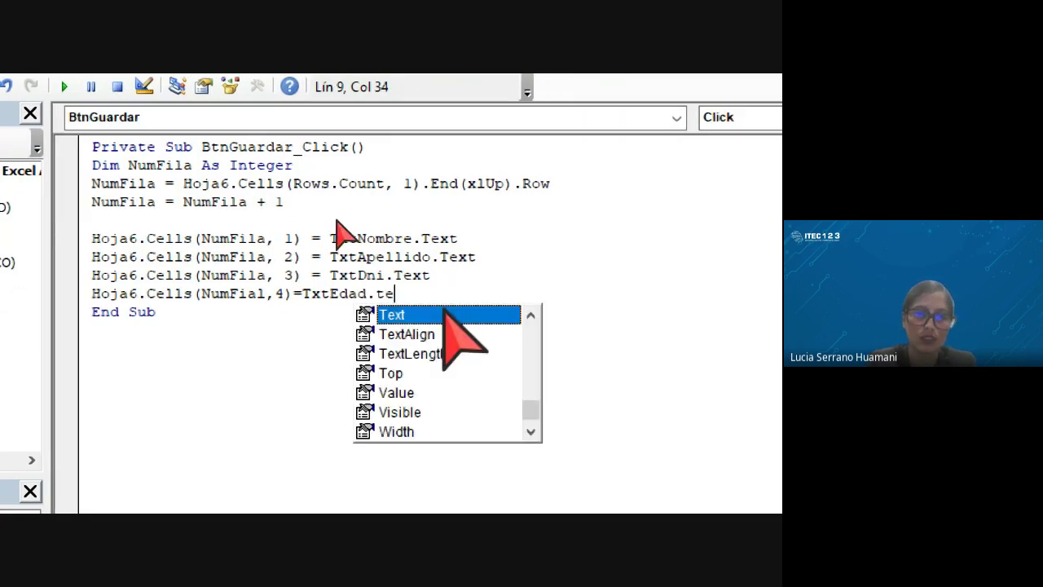
type("xt")
key("Return")
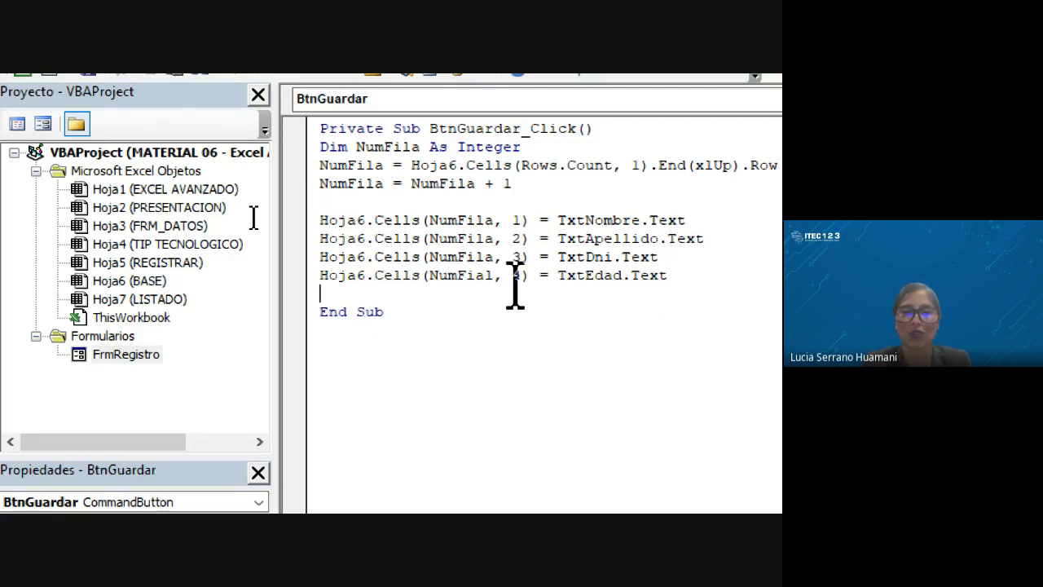
Open the FrmRegistro design and check the names of the four text boxes, Género frame and GUARDAR button.
double_click(118, 359)
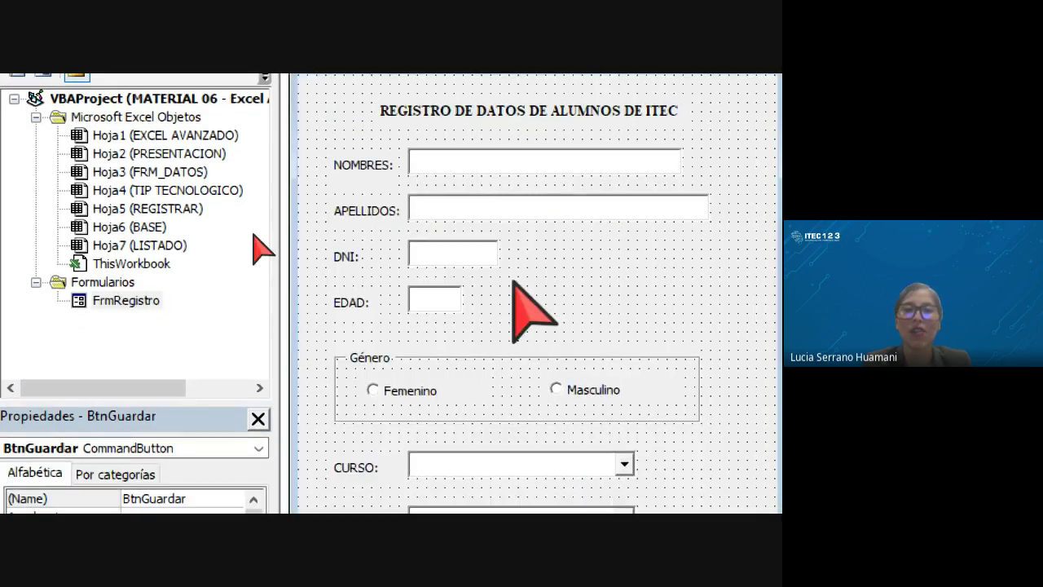
left_click(453, 168)
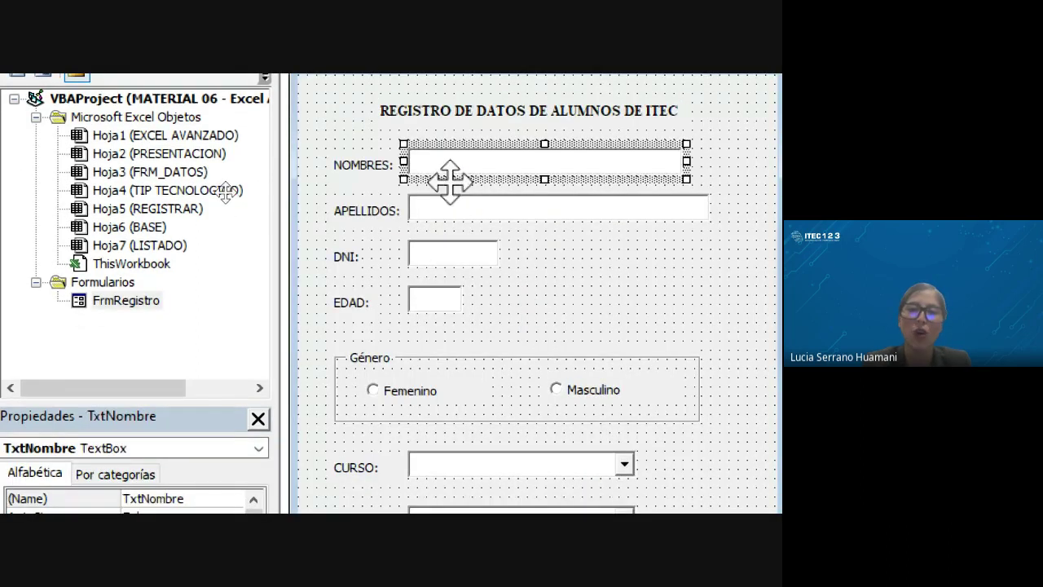
left_click(447, 210)
left_click(444, 256)
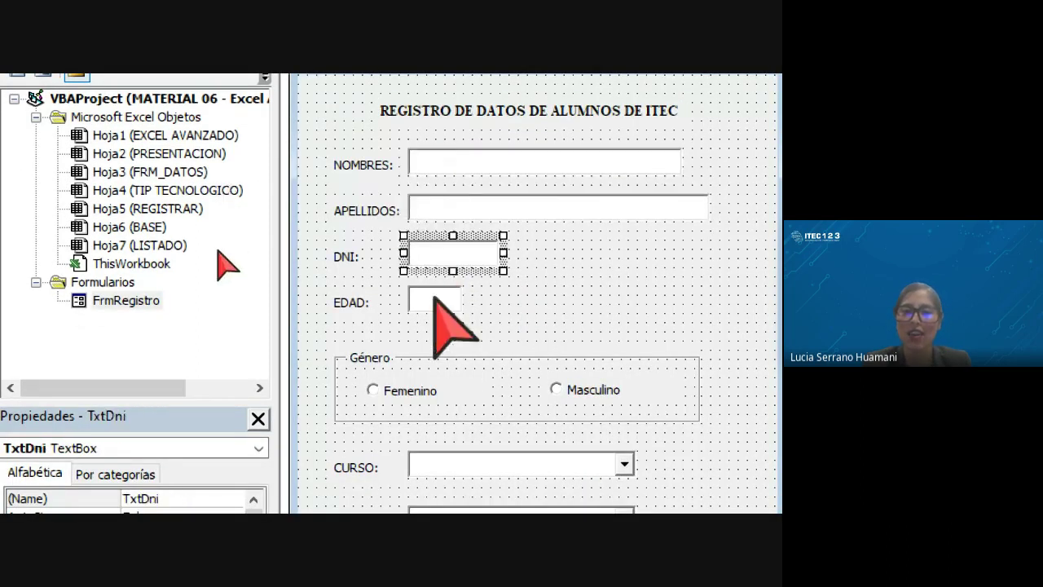
left_click(433, 298)
left_click(442, 315)
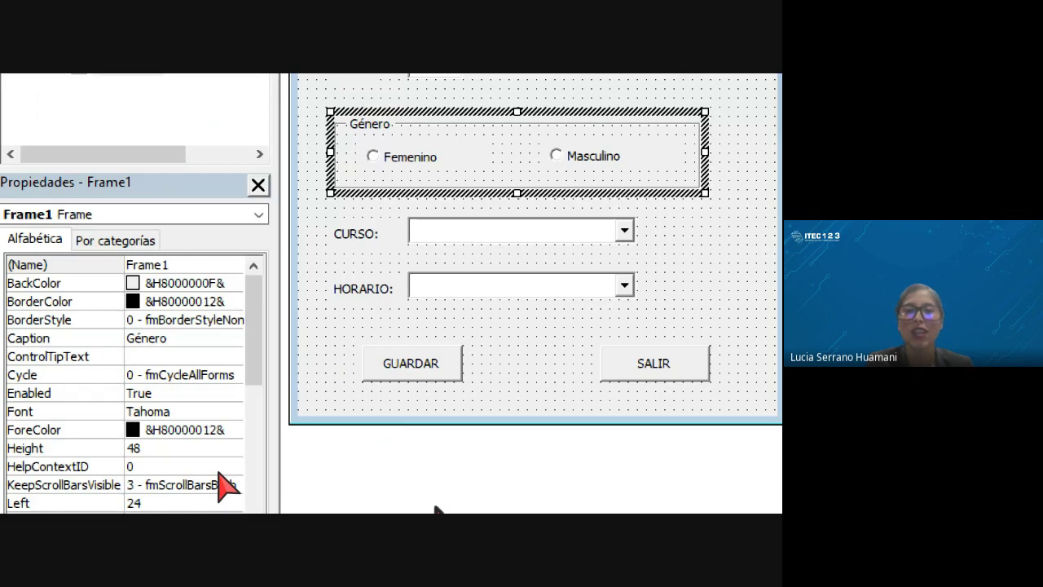
left_click(405, 371)
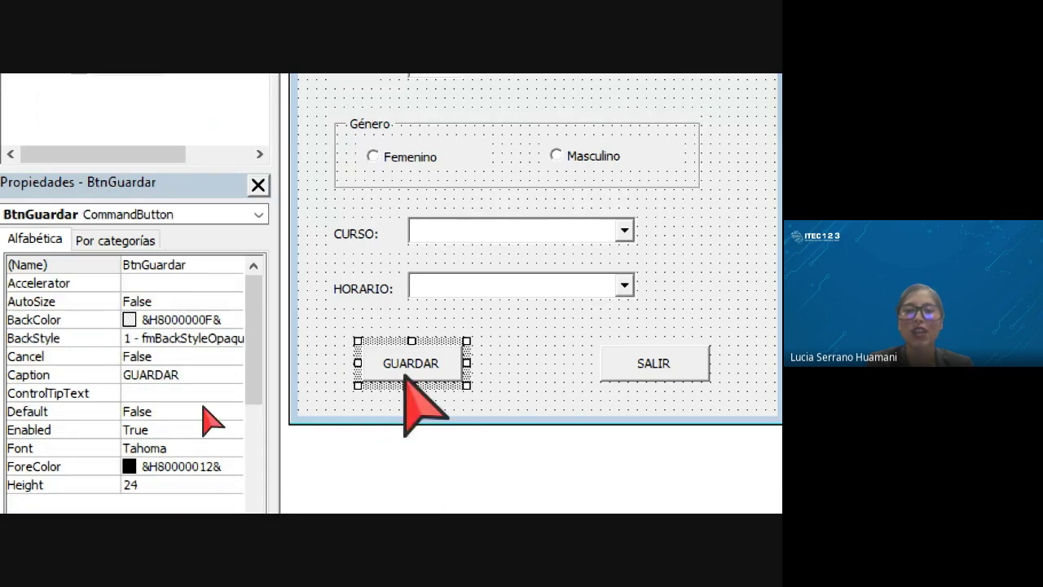
In BtnGuardar_Click, type 'If OptFemenino = True Then' on a new line above End Sub.
double_click(405, 371)
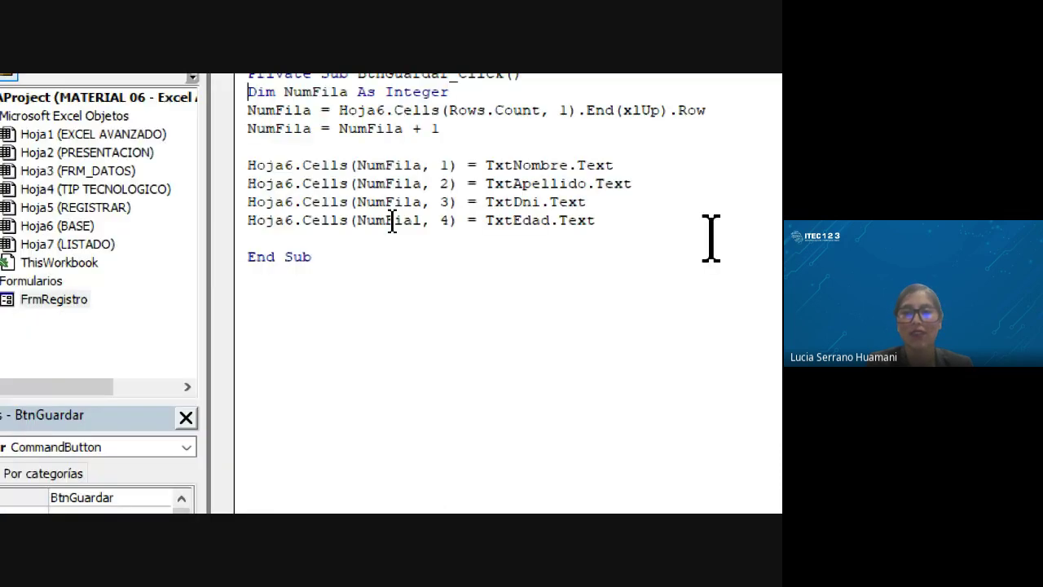
left_click(656, 240)
key("Return")
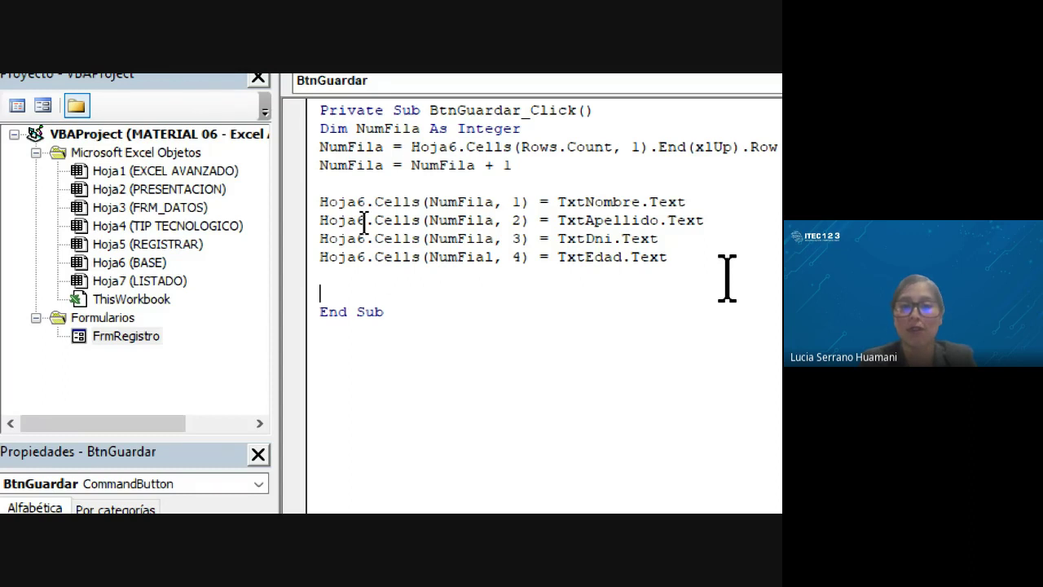
type("if")
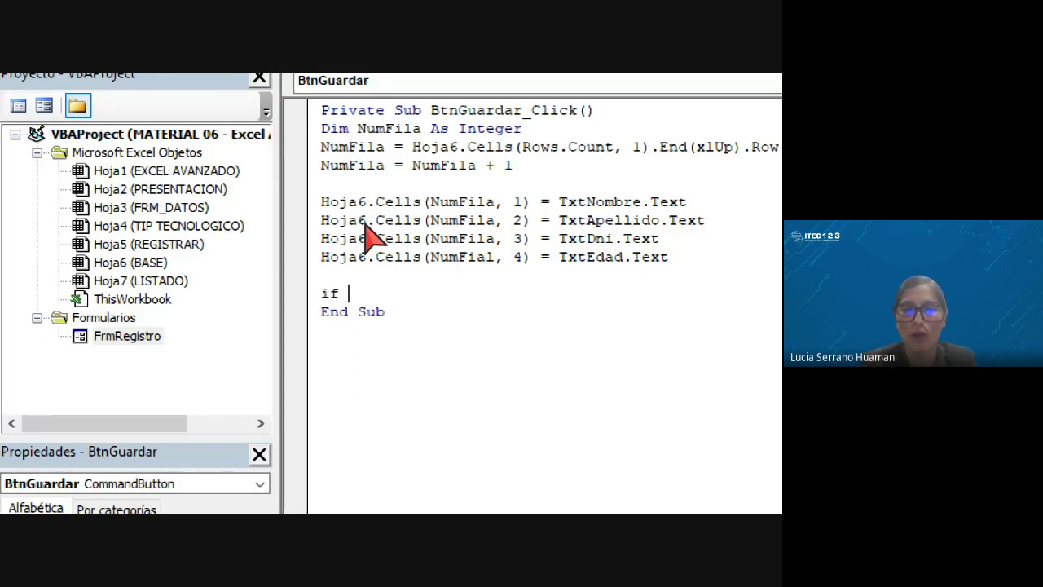
type("O")
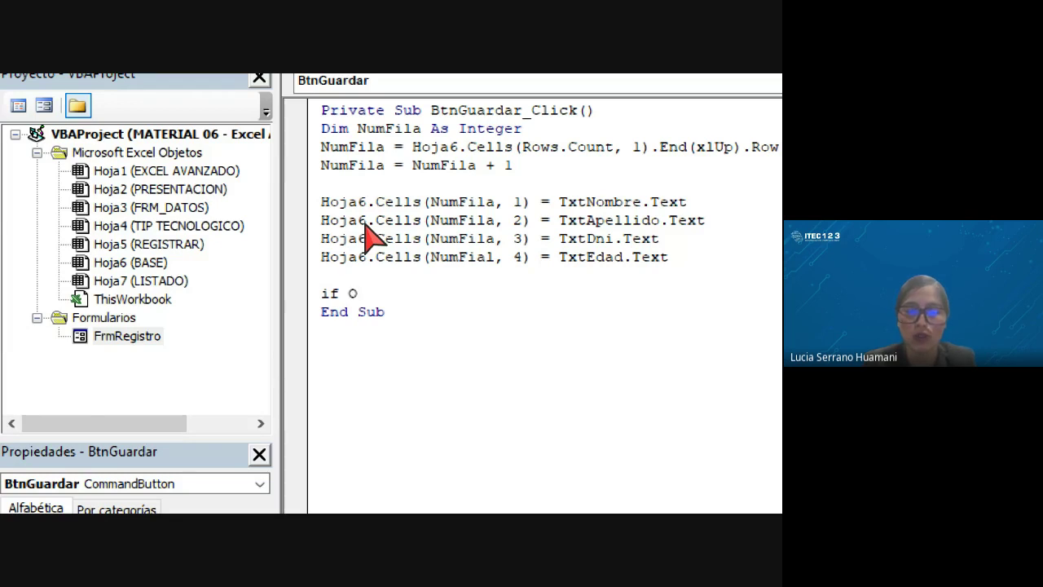
type("ptF")
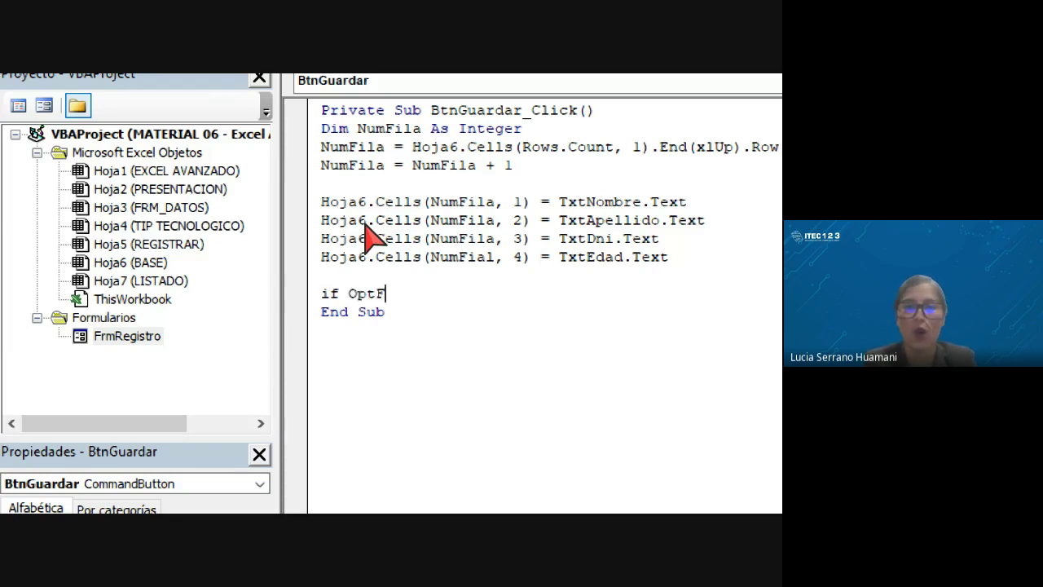
type("emenin")
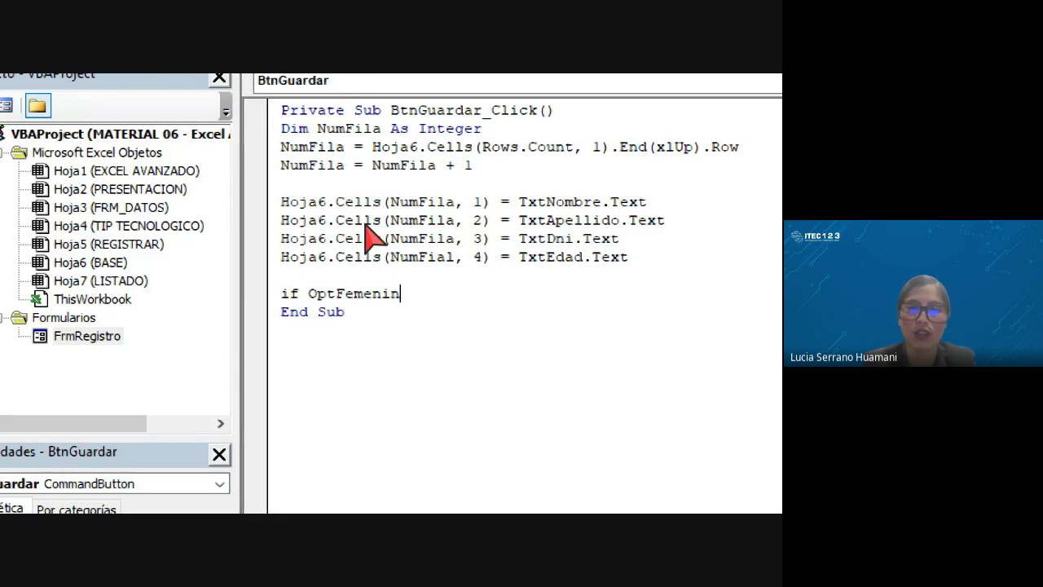
type("o")
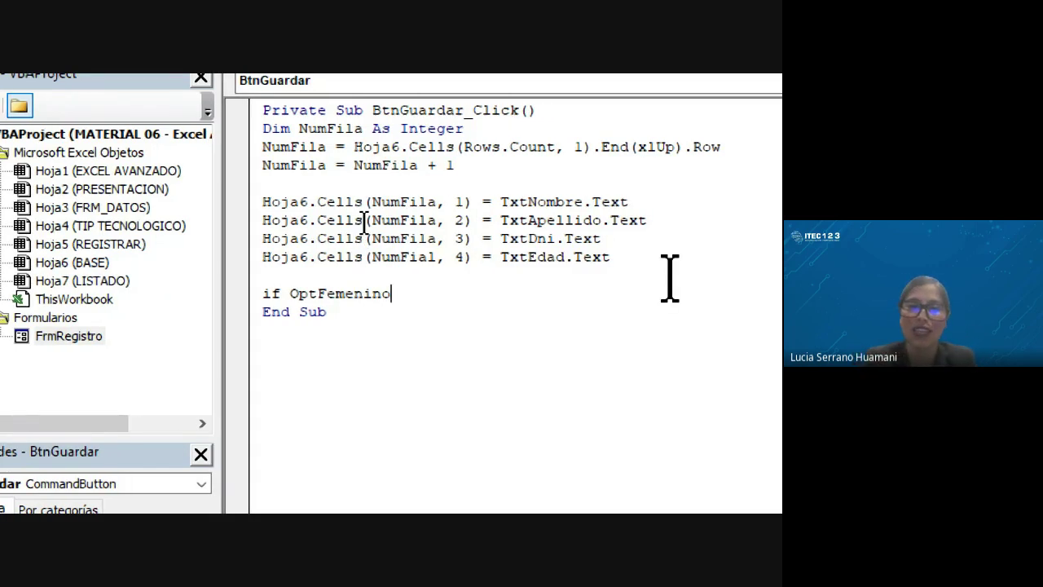
type("=tru")
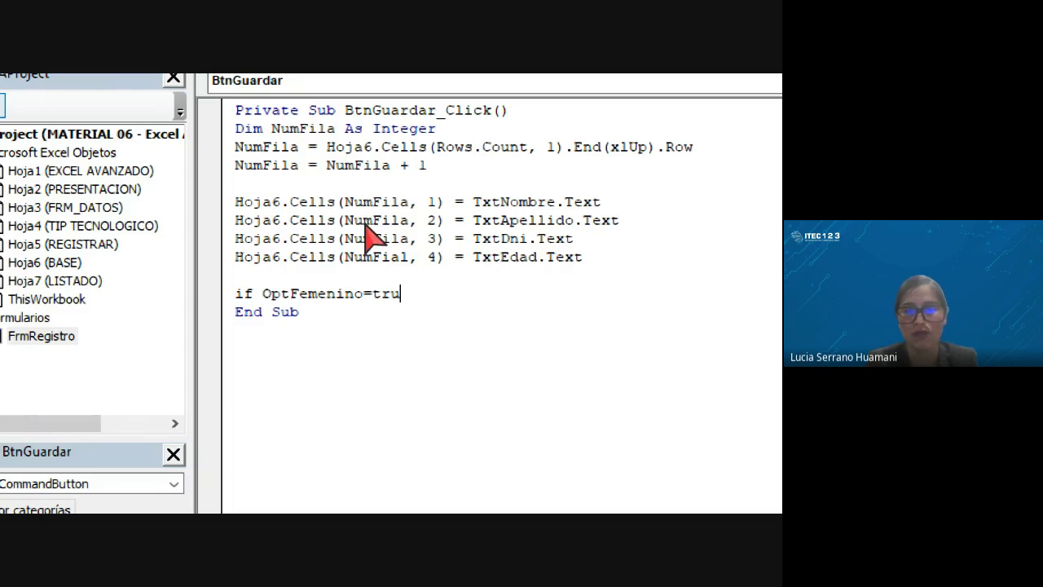
type("e ")
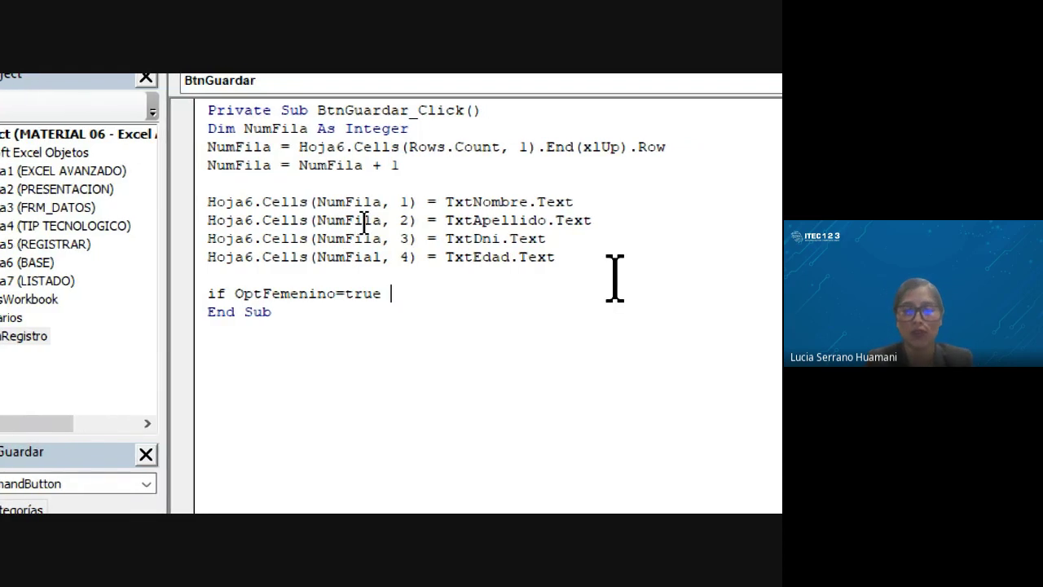
type("th")
type("en")
Under the If line, add Hoja6.Cells(NumFila, 5) = "Femenino".
key("Return")
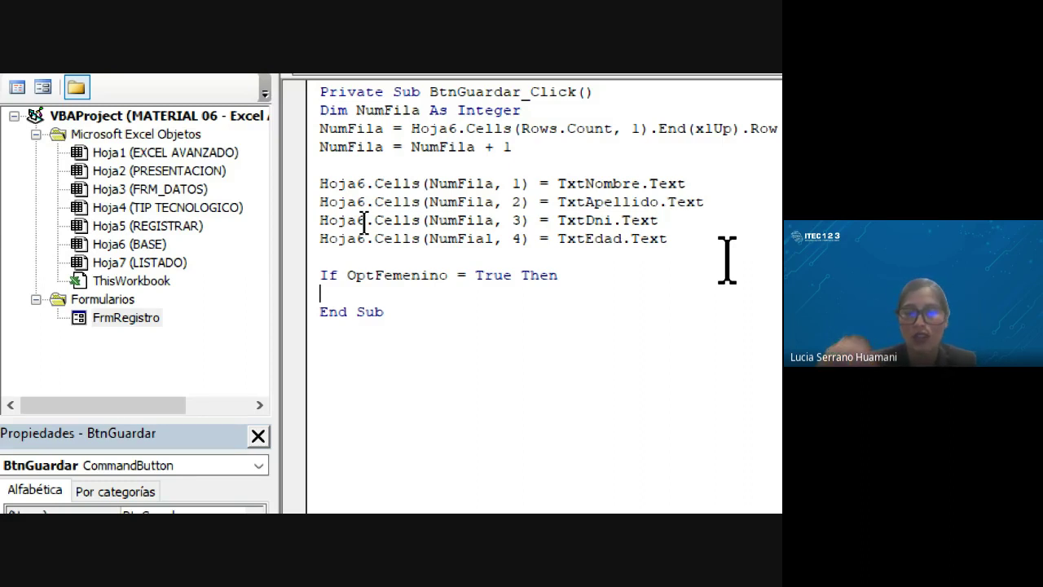
type("Ho")
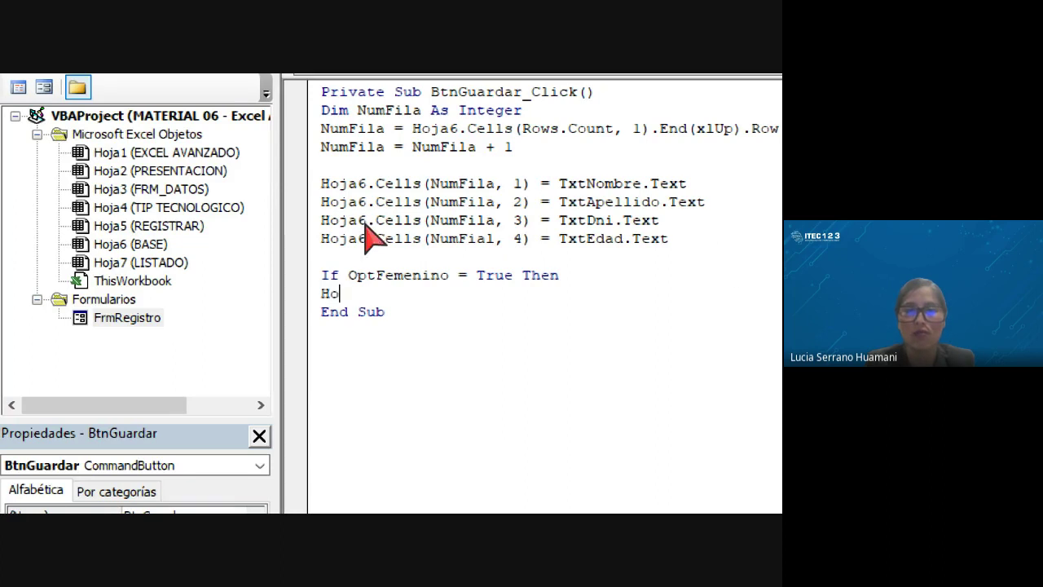
type("ja6.")
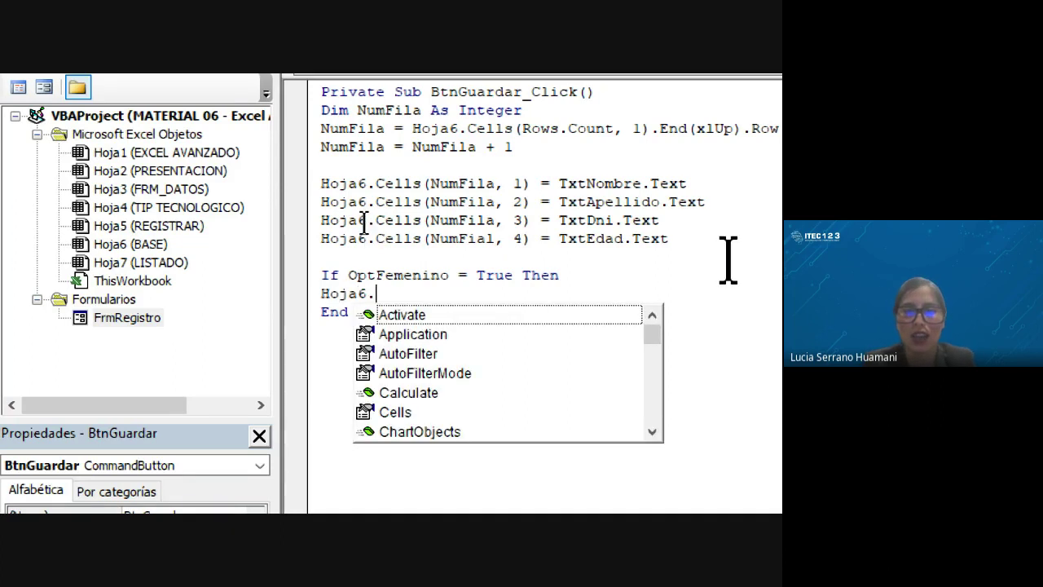
type("cel")
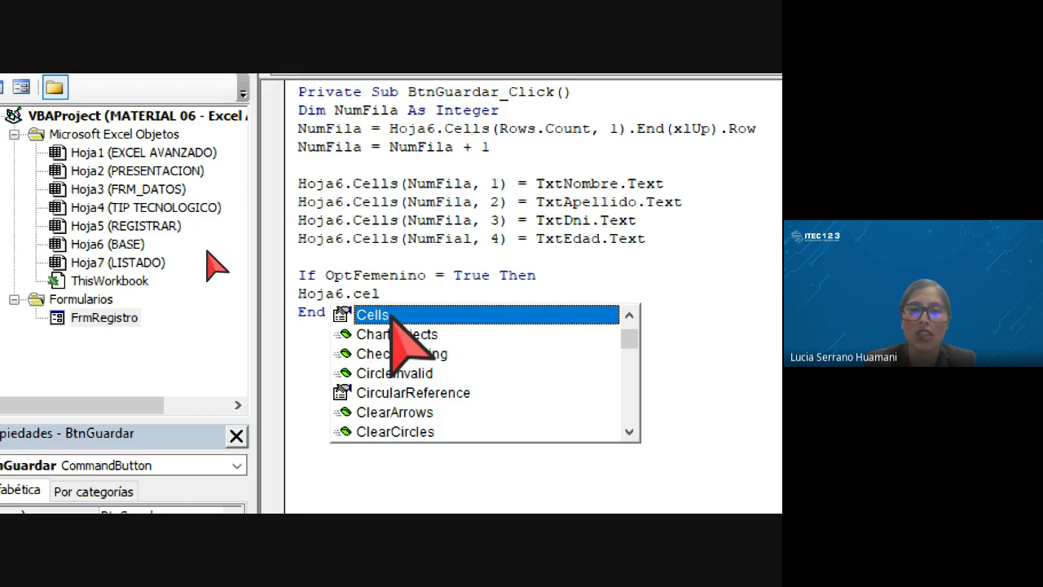
double_click(392, 316)
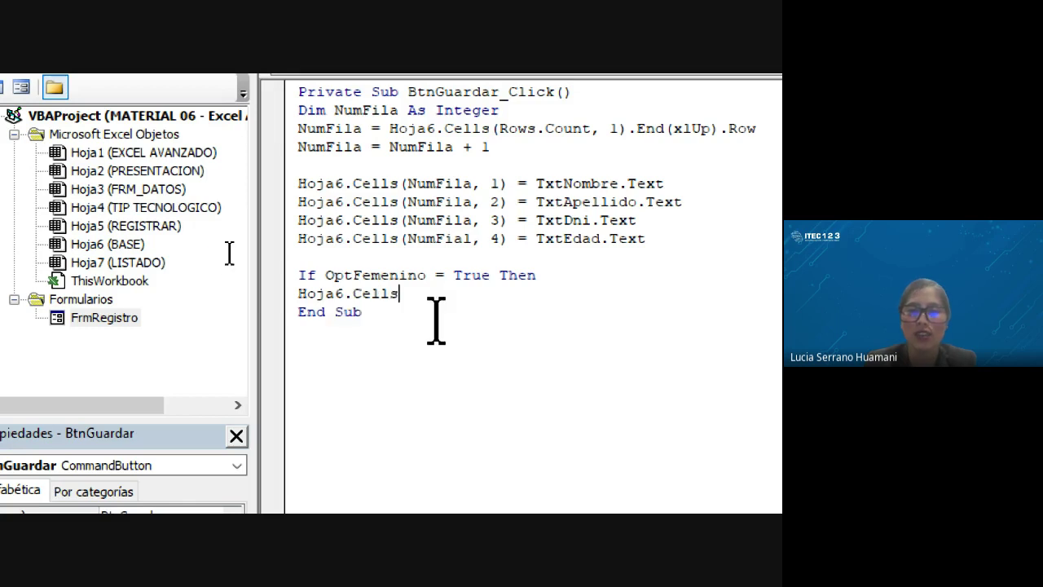
type("(N")
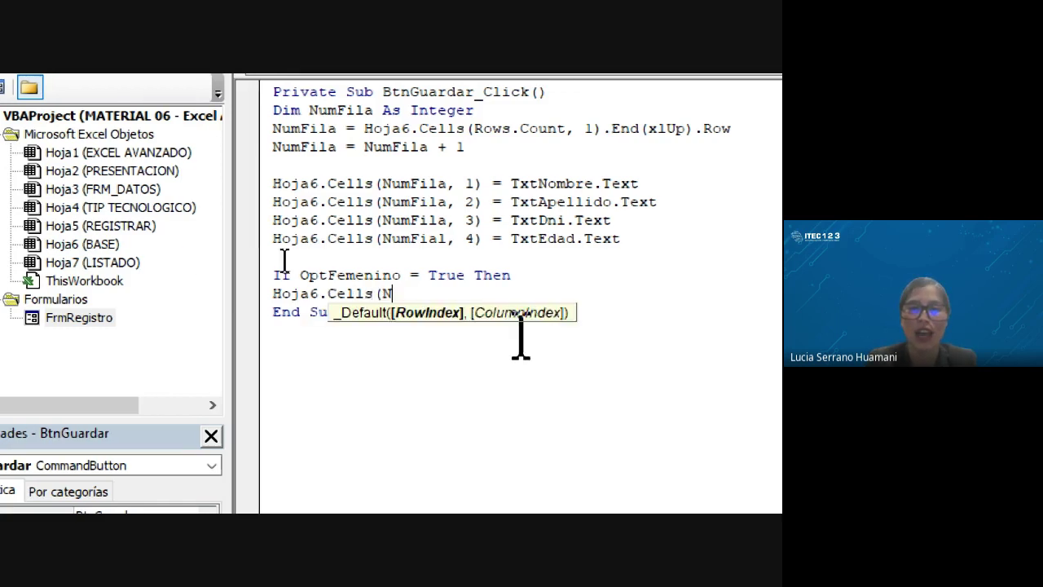
type("umF")
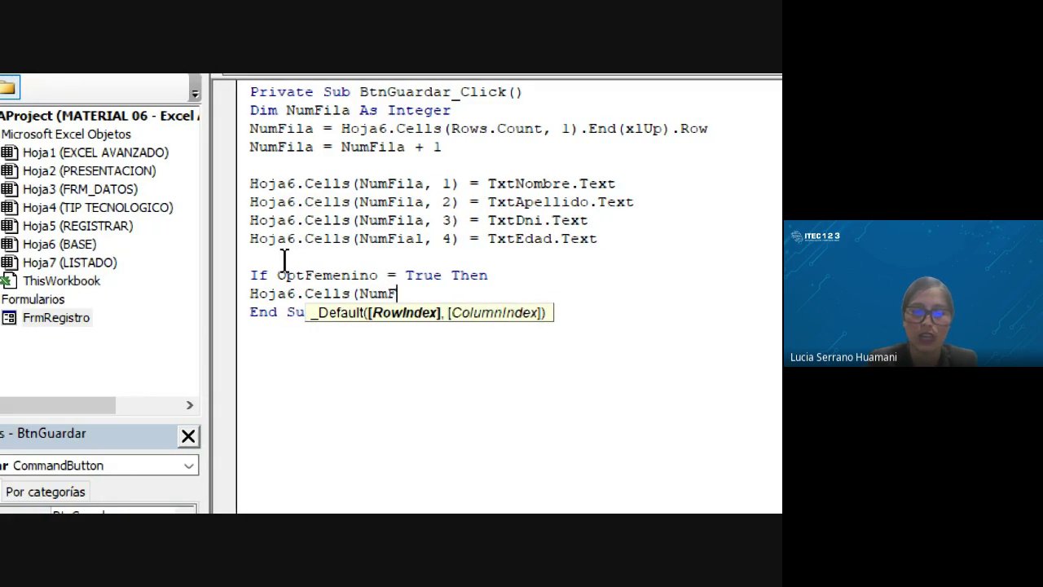
type("ila")
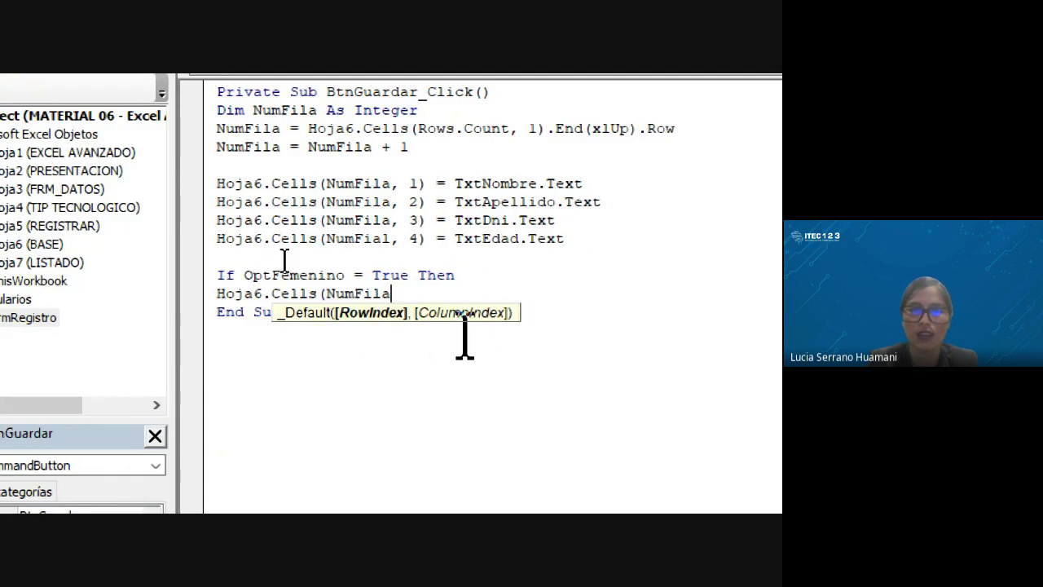
type(",")
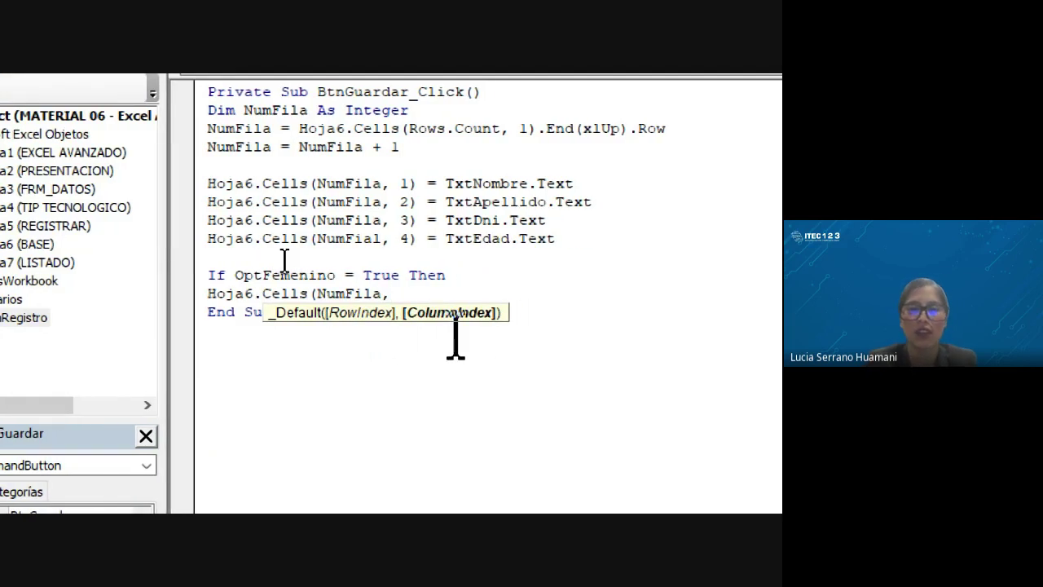
type("5")
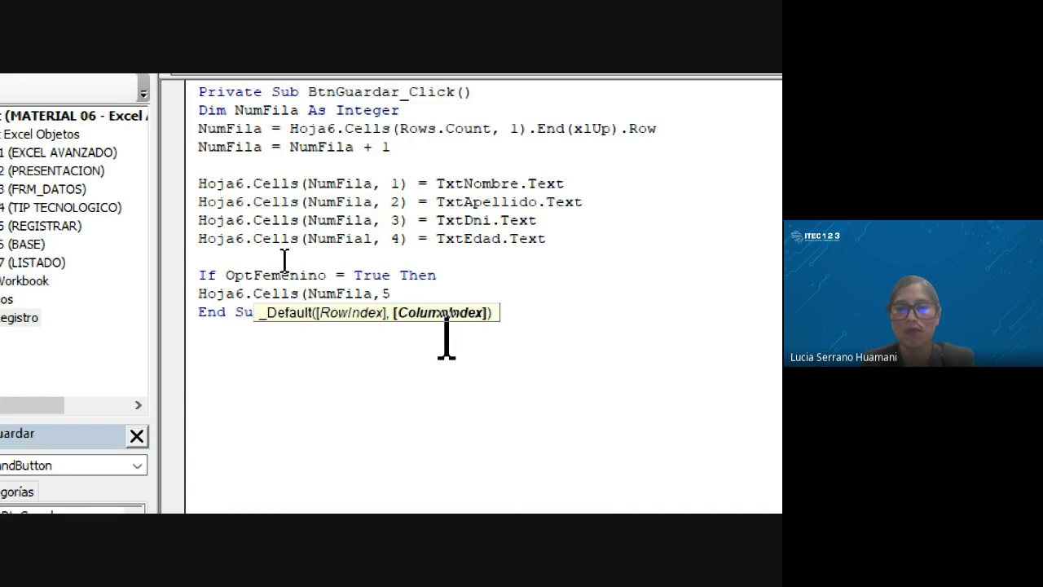
type(")")
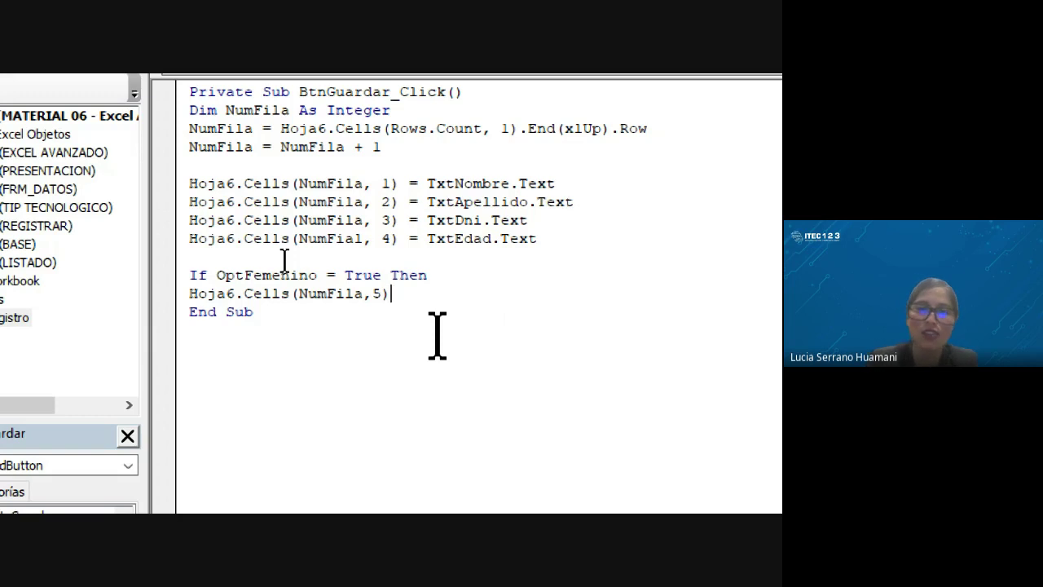
type("=\"")
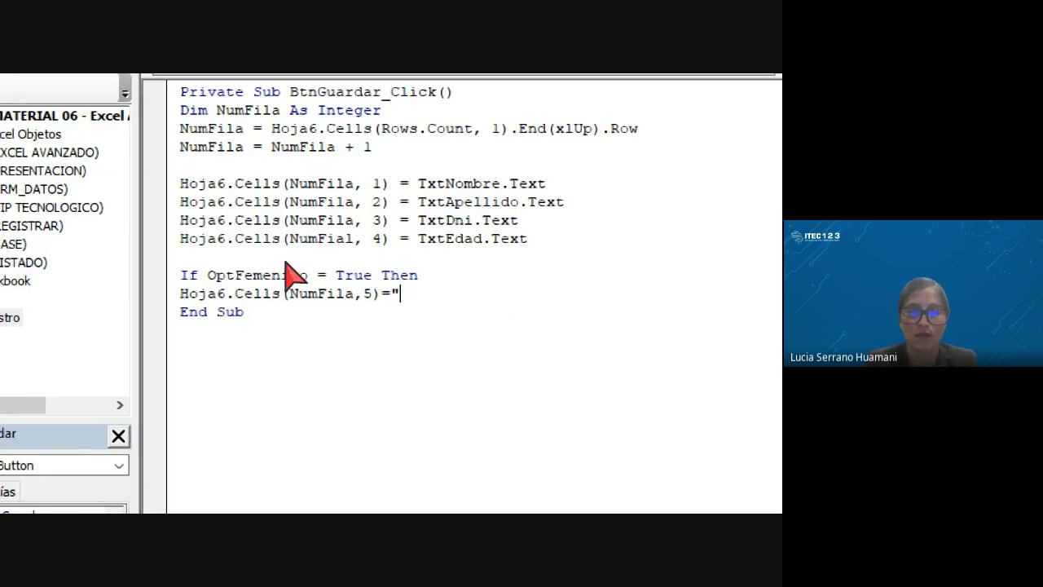
type("FE")
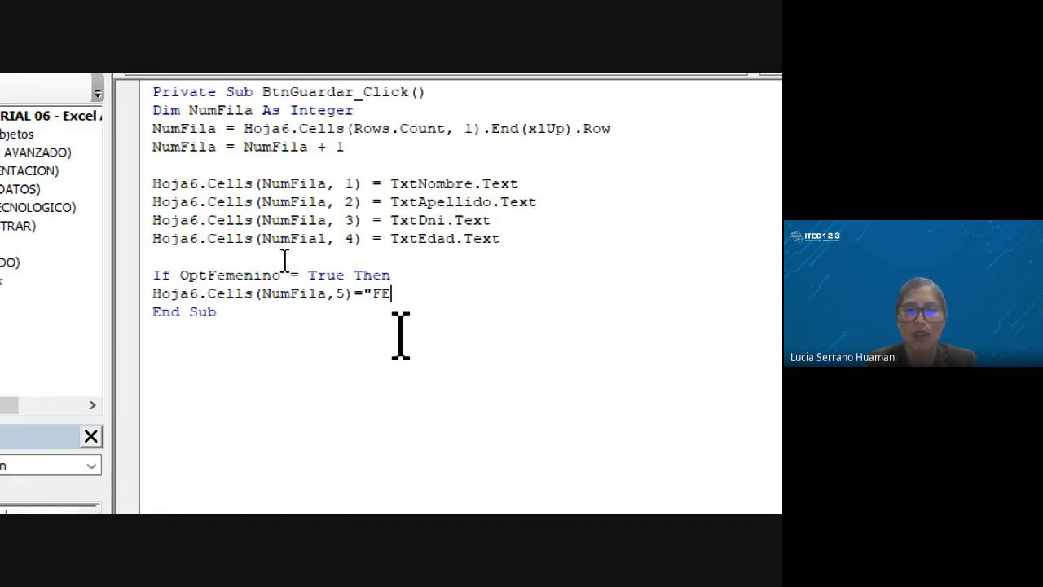
type("mini")
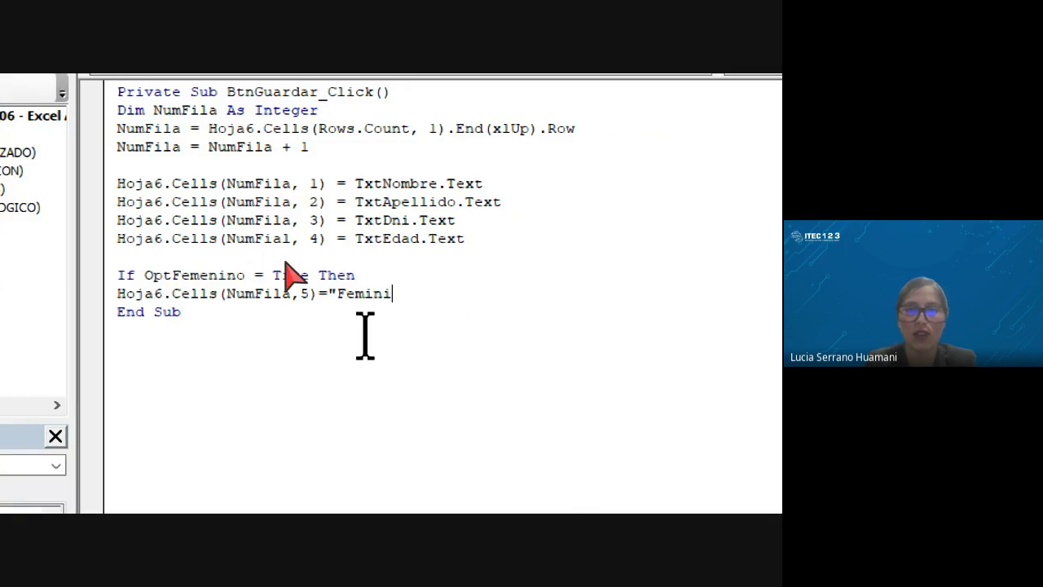
type("no")
key("BackSpace")
key("BackSpace")
key("BackSpace")
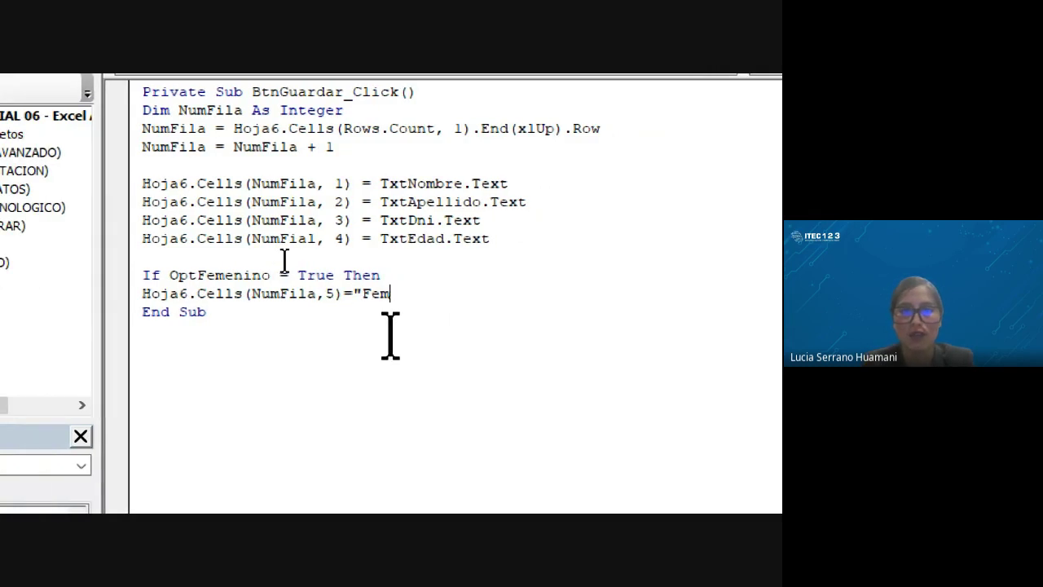
type("enin")
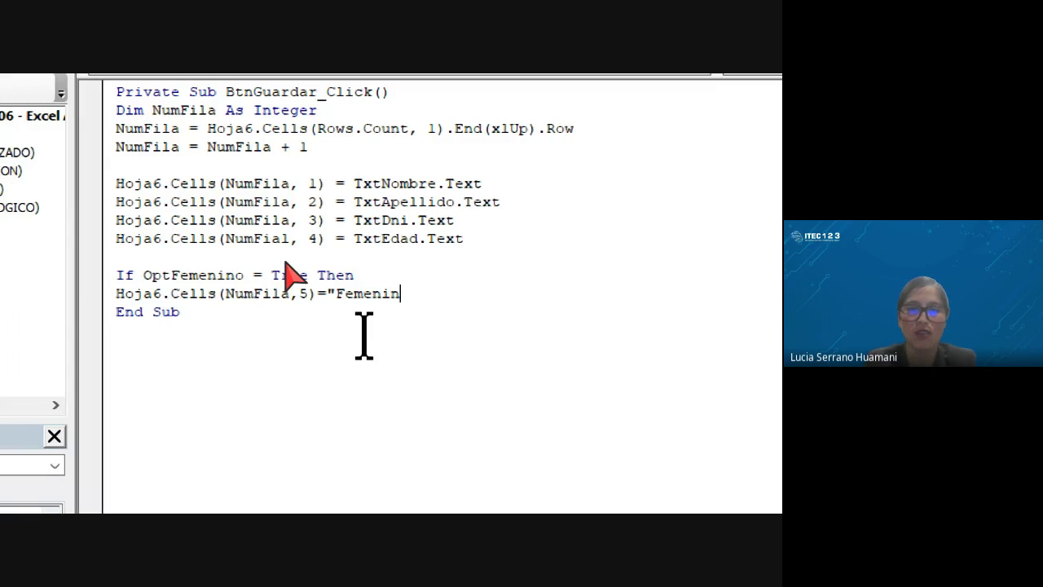
type("o\"")
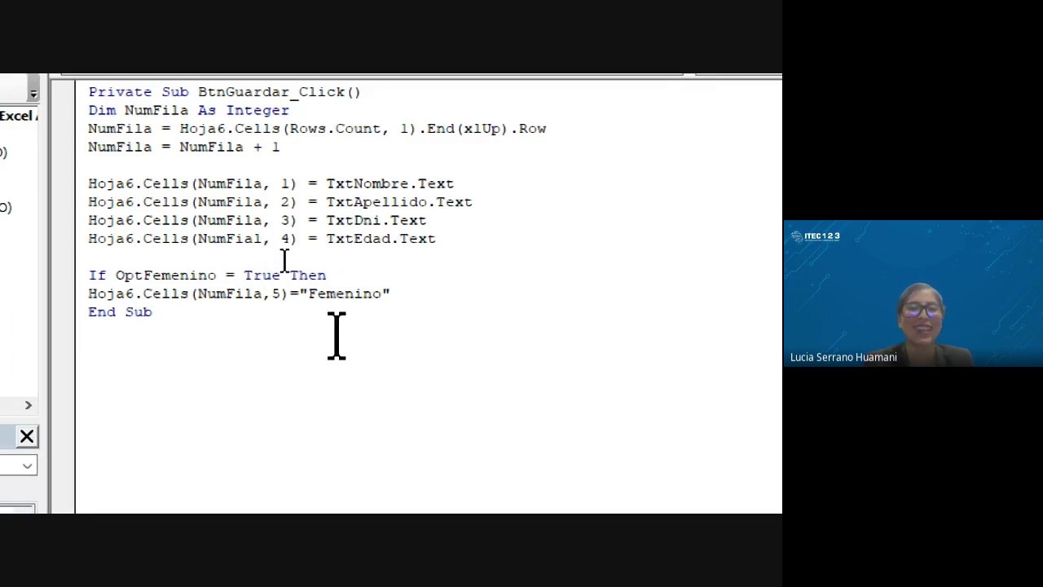
key("Return")
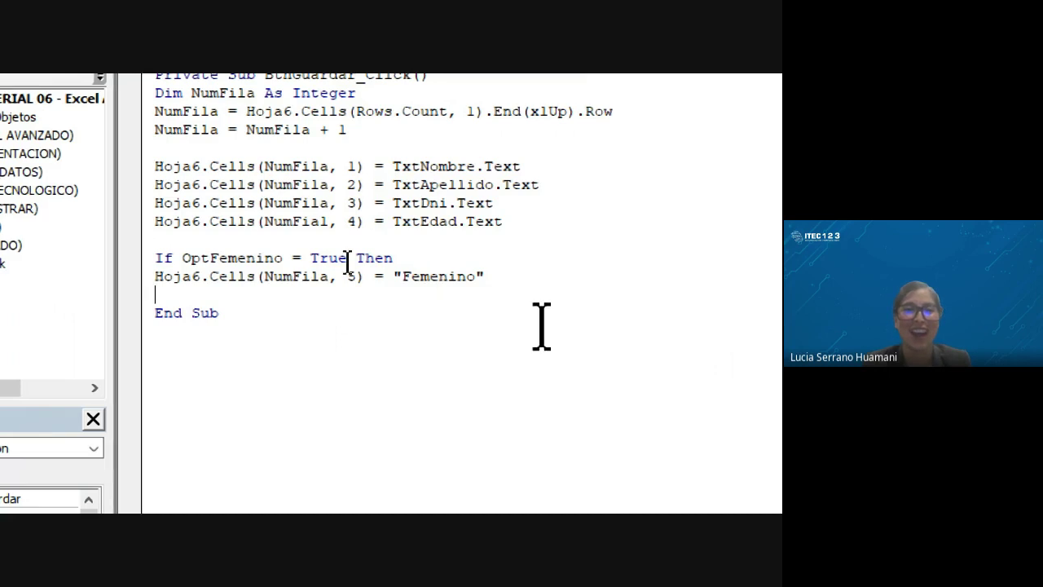
Correct the misspelled NumFial to NumFila on the age line.
left_click(325, 222)
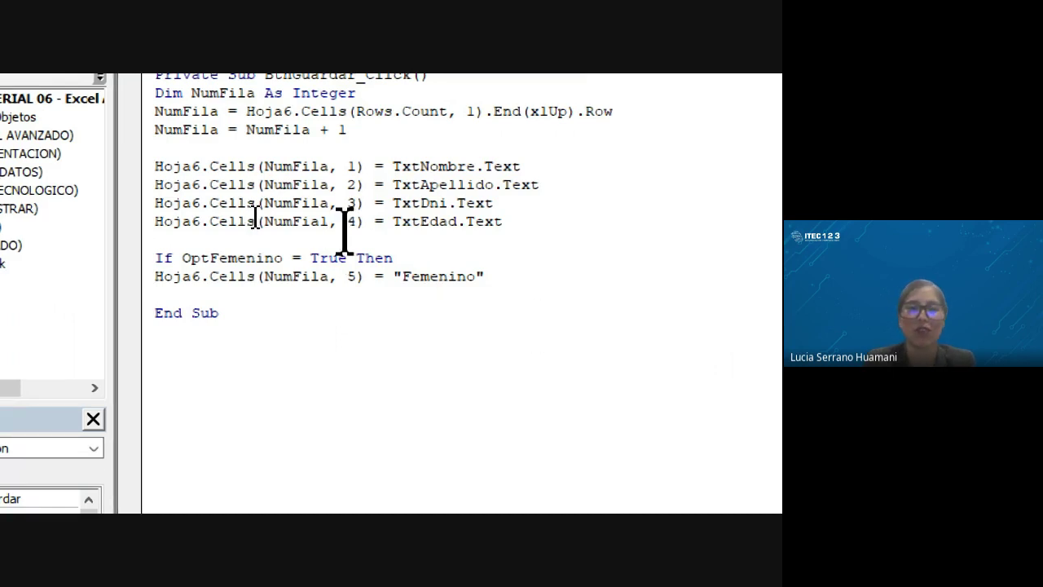
key("BackSpace")
key("BackSpace")
type("la")
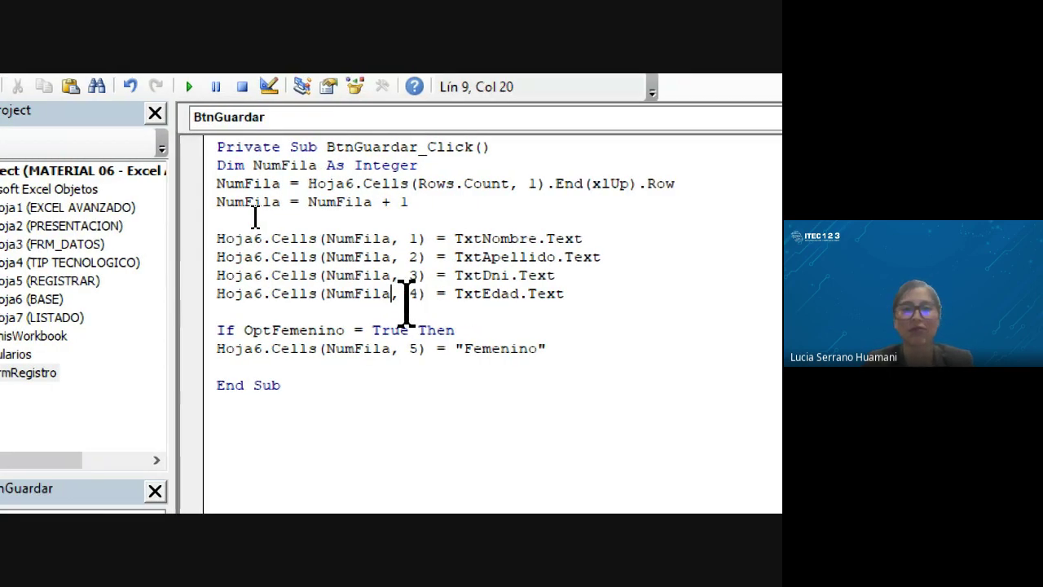
Highlight the If keyword, True and the Femenino line to explain the condition.
left_click(440, 385)
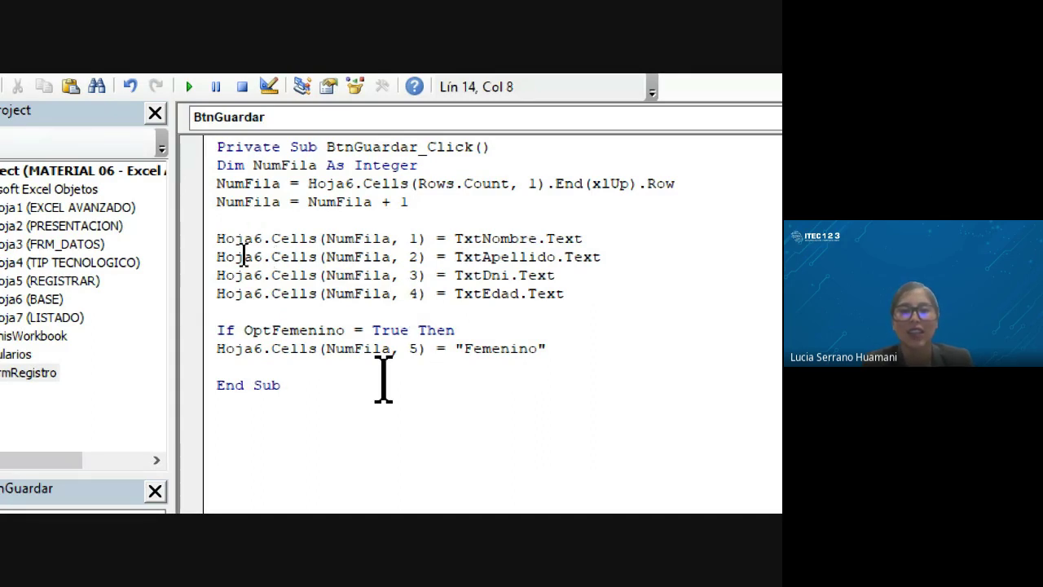
left_click_drag(218, 330, 343, 330)
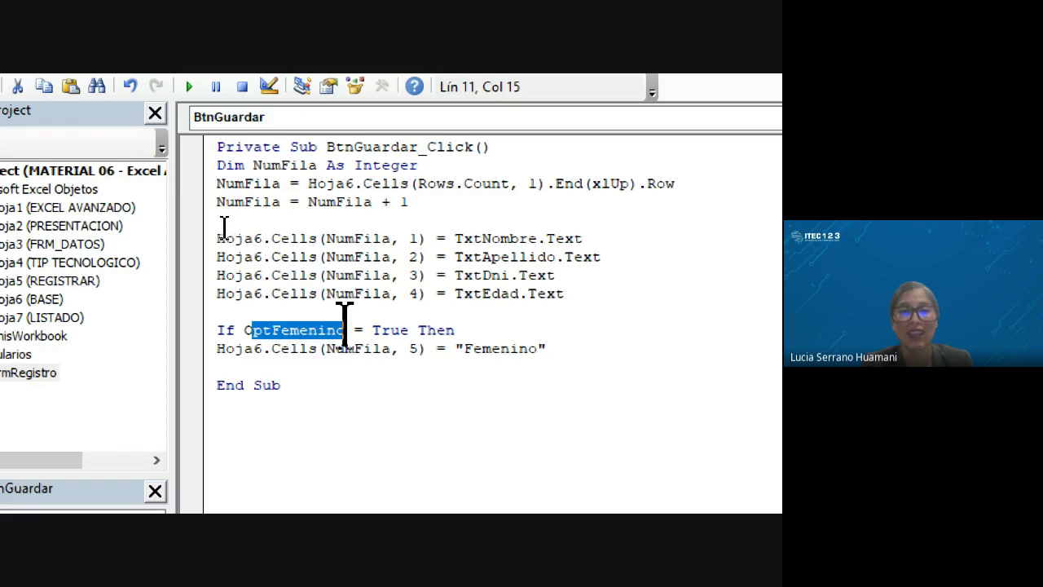
left_click_drag(373, 330, 409, 330)
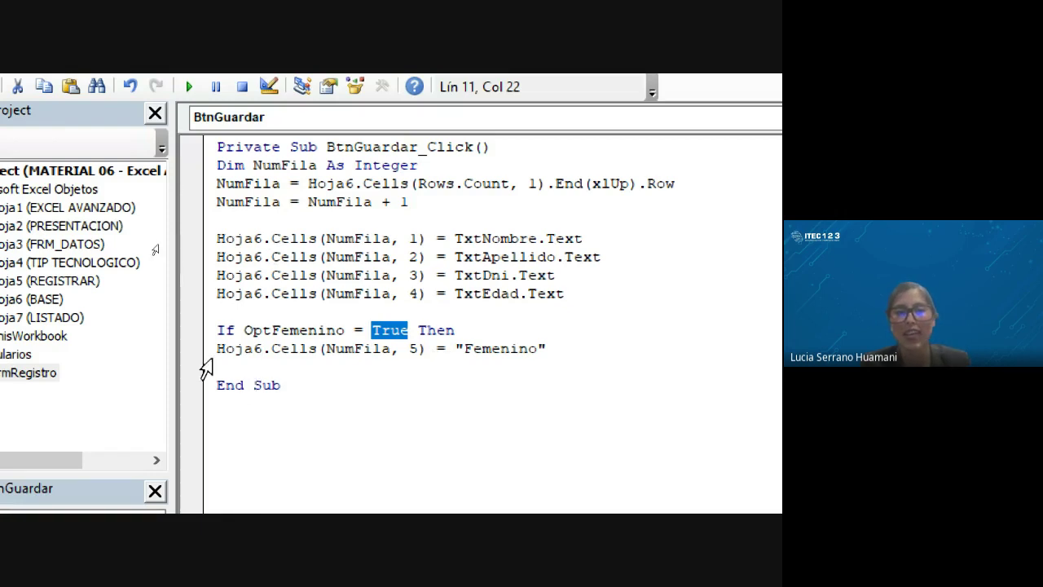
mouse_move(213, 348)
left_mouse_down()
mouse_move(421, 358)
mouse_move(422, 348)
mouse_move(550, 347)
left_mouse_up()
left_click(552, 349)
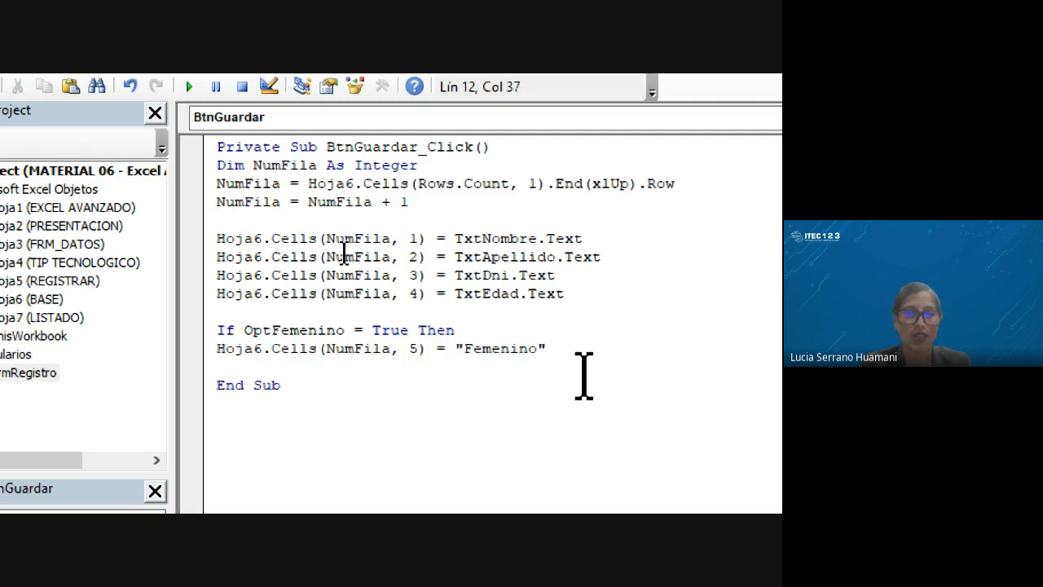
Add an Else branch writing "Masculino" to column 5 and close the block with End If.
key("Return")
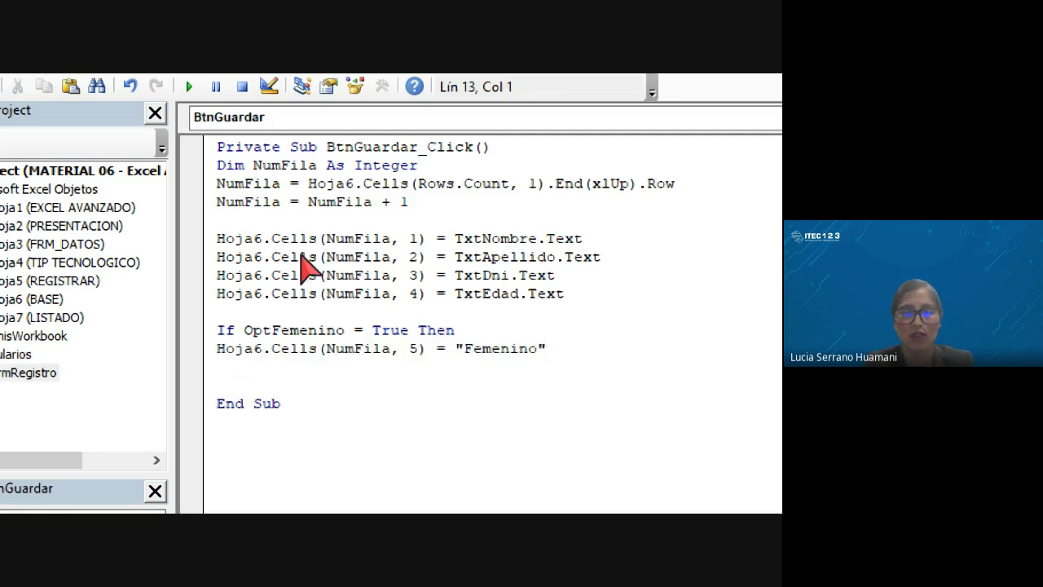
type("else")
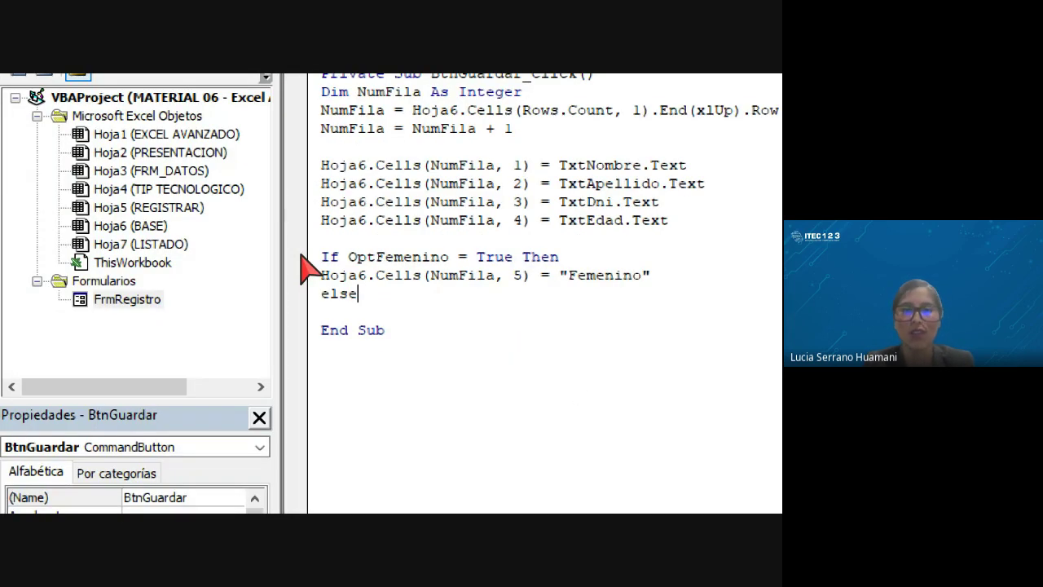
key("Return")
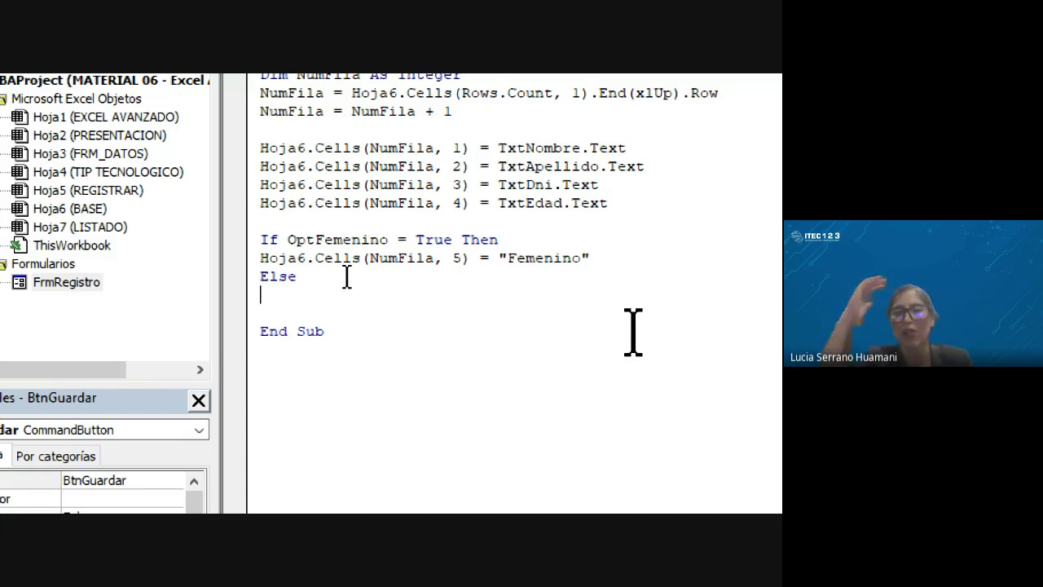
type("c")
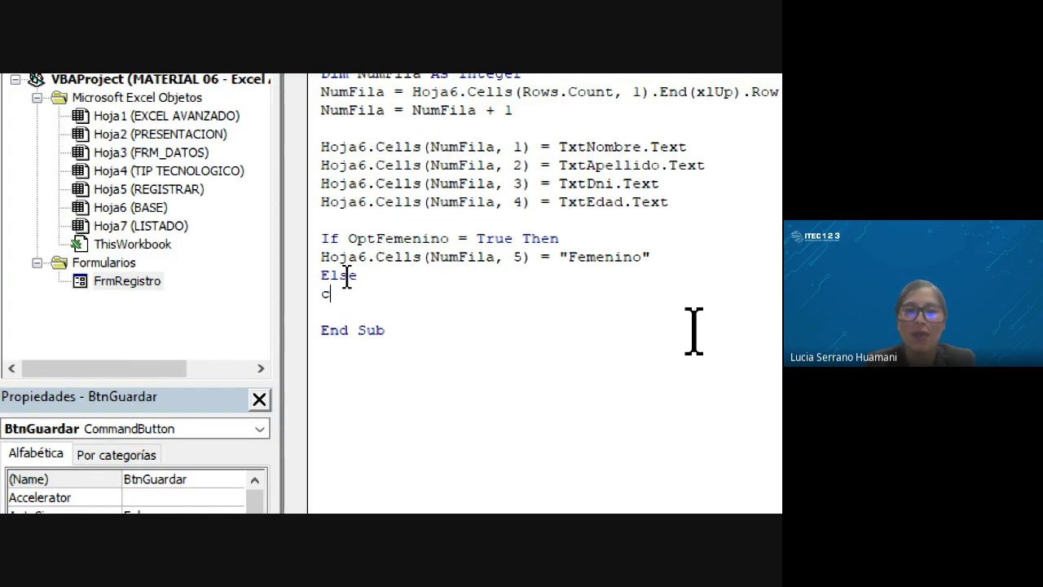
type("e")
key("BackSpace")
key("BackSpace")
type("h")
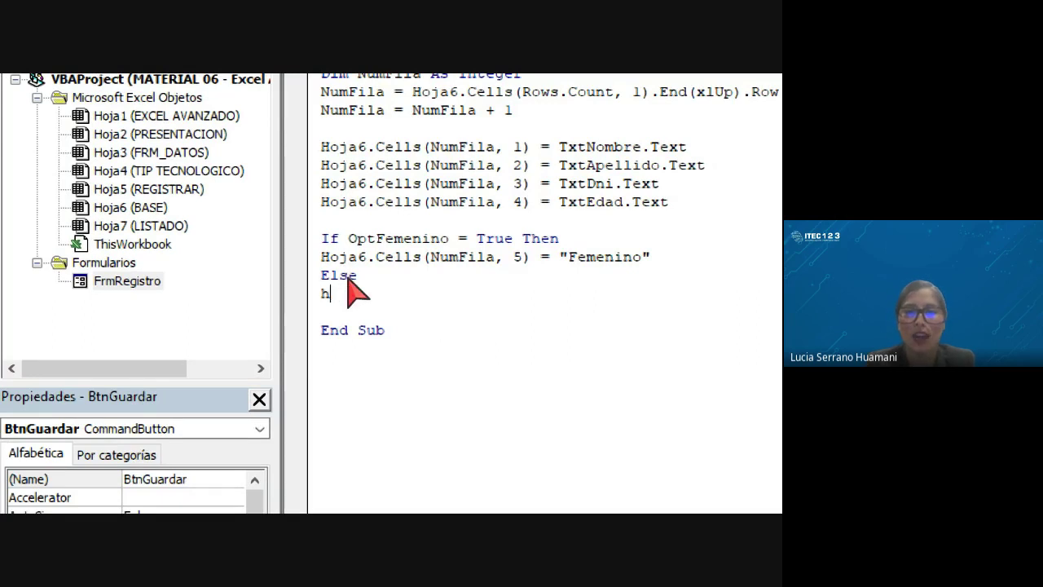
type("oj")
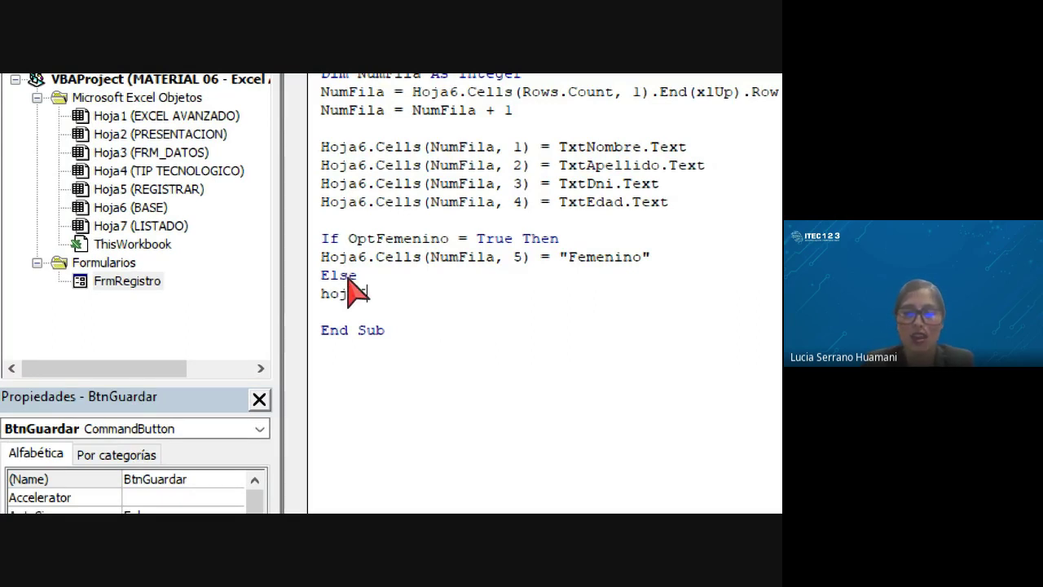
type("a6.ces")
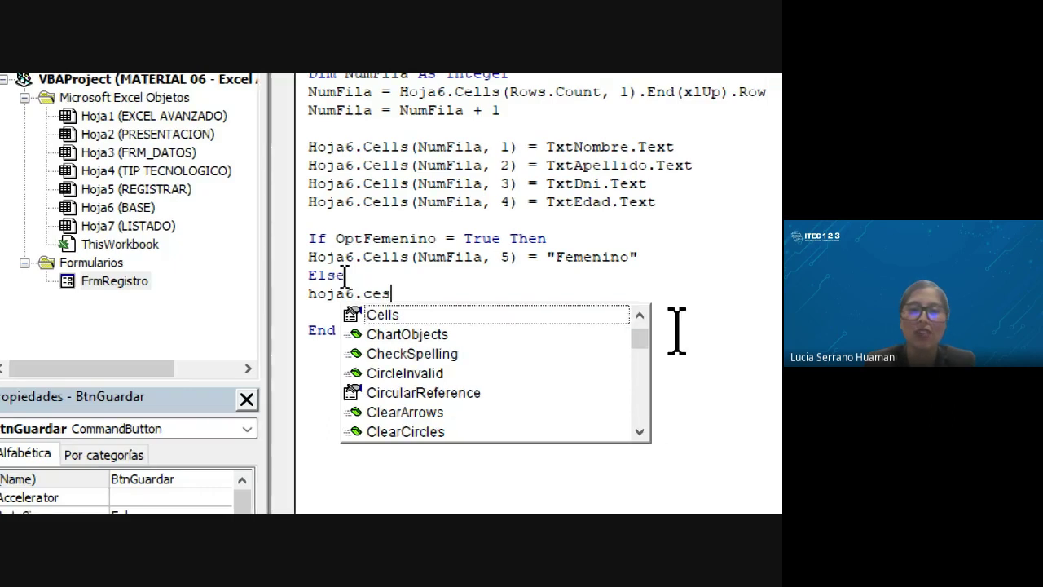
key("Tab")
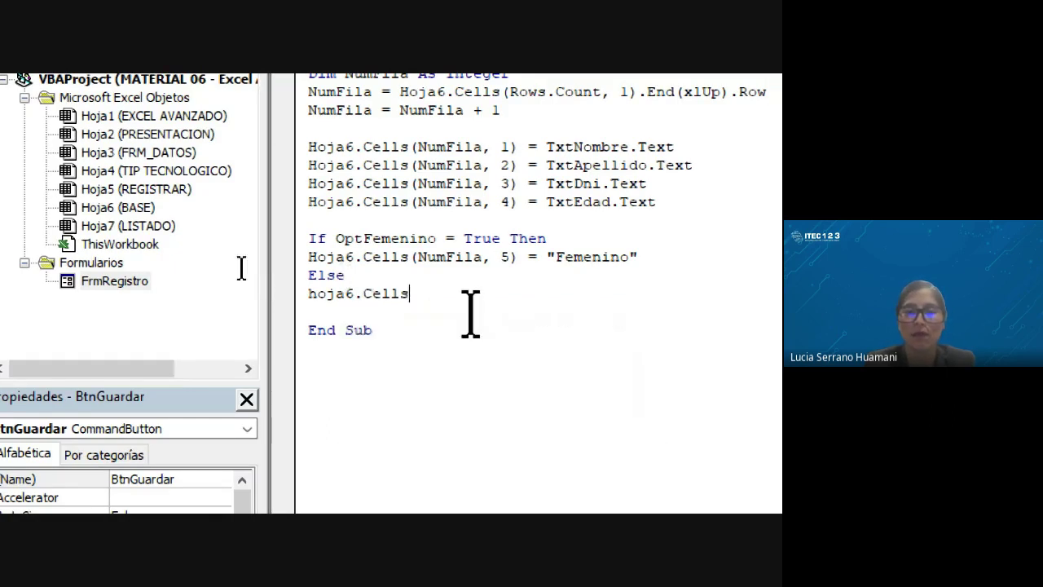
type("(Nu")
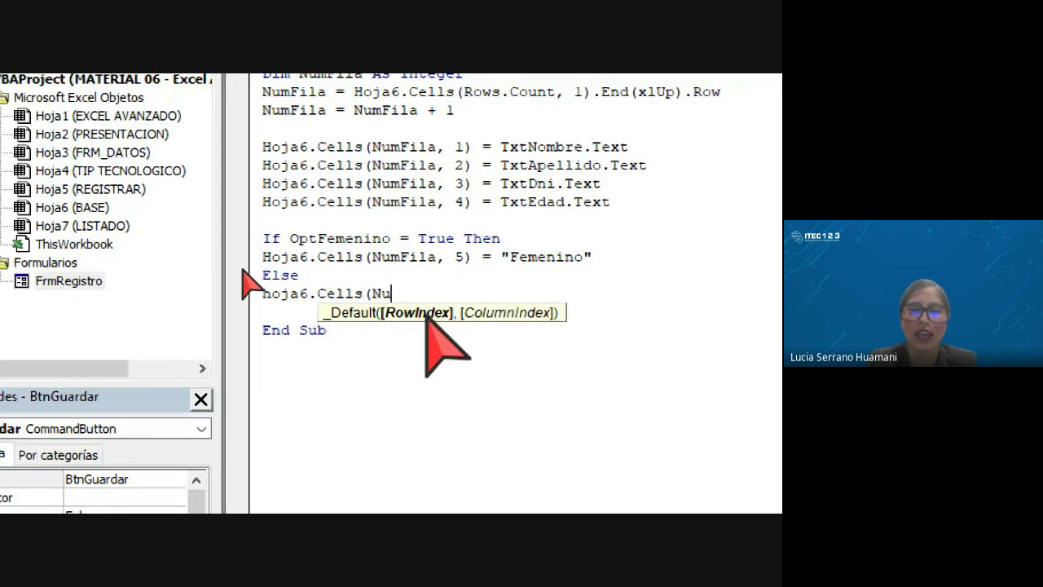
type("mFila")
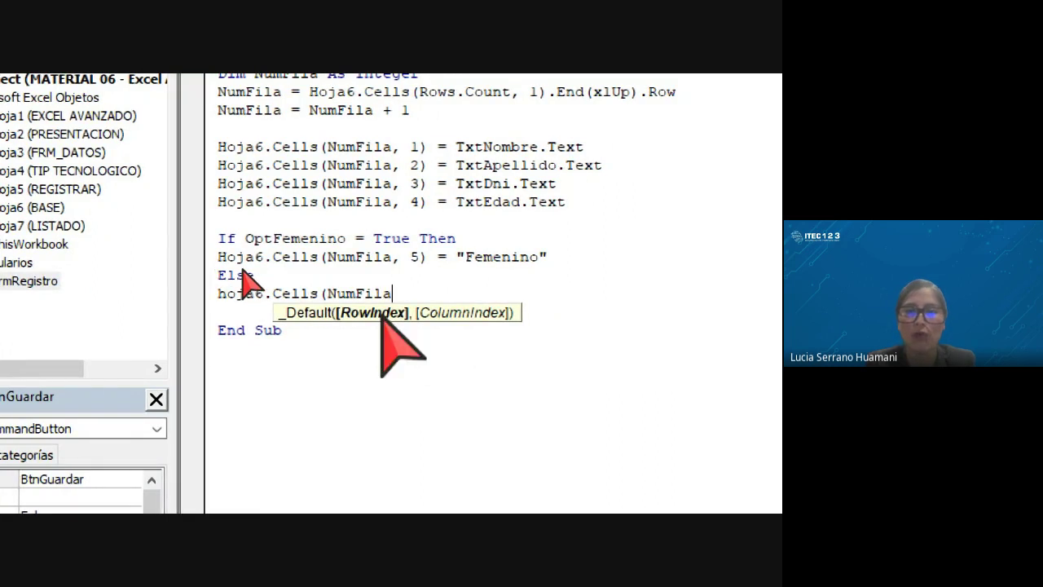
type(",")
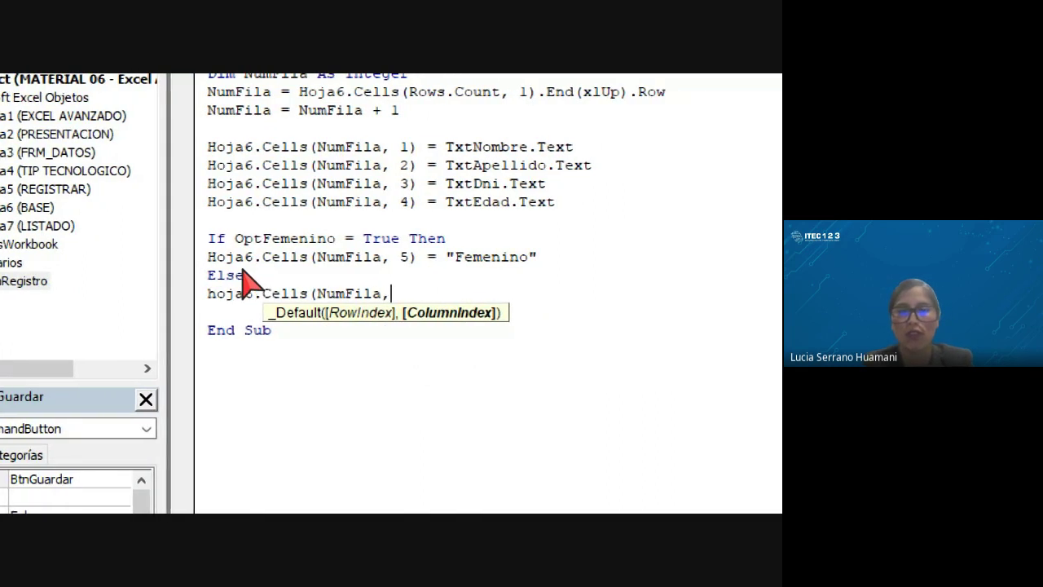
type("5)")
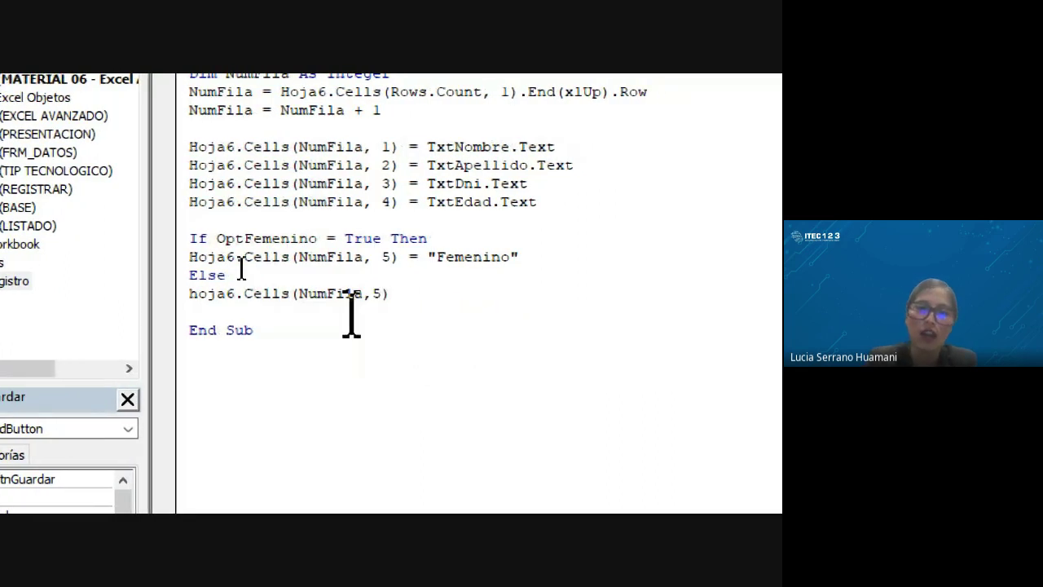
type("=\"")
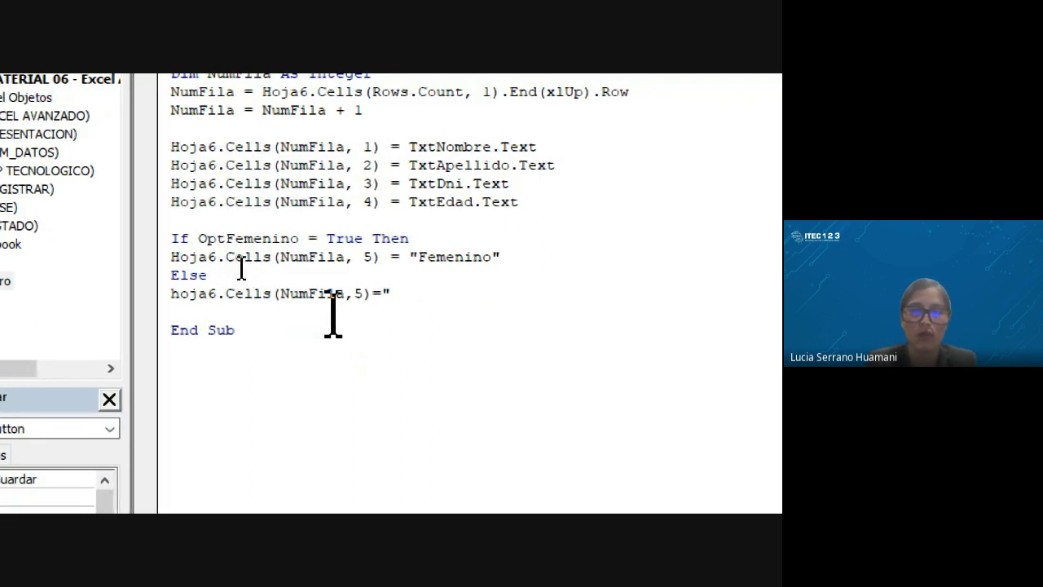
type("Mascu")
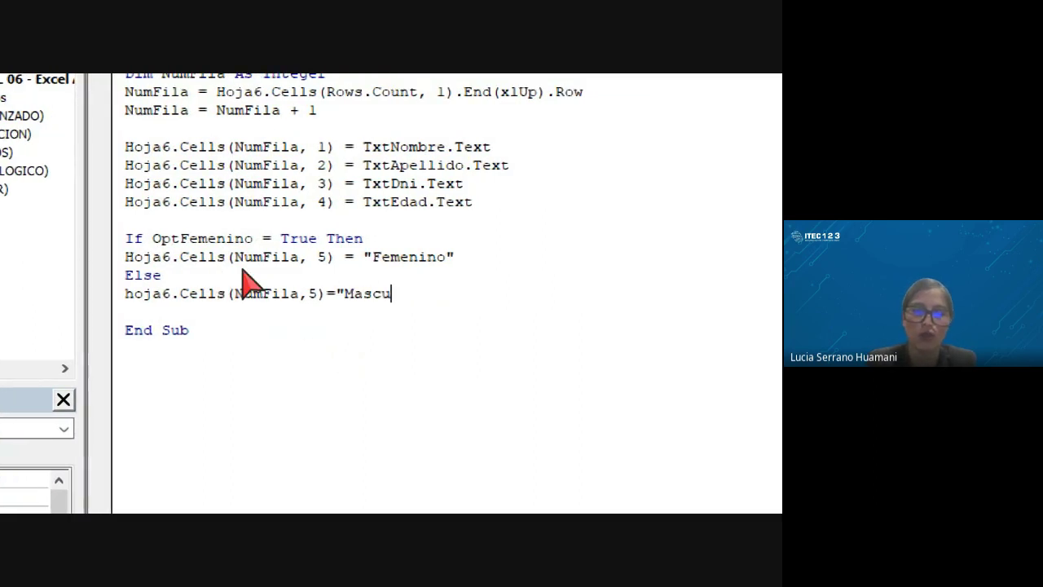
type("lino\"")
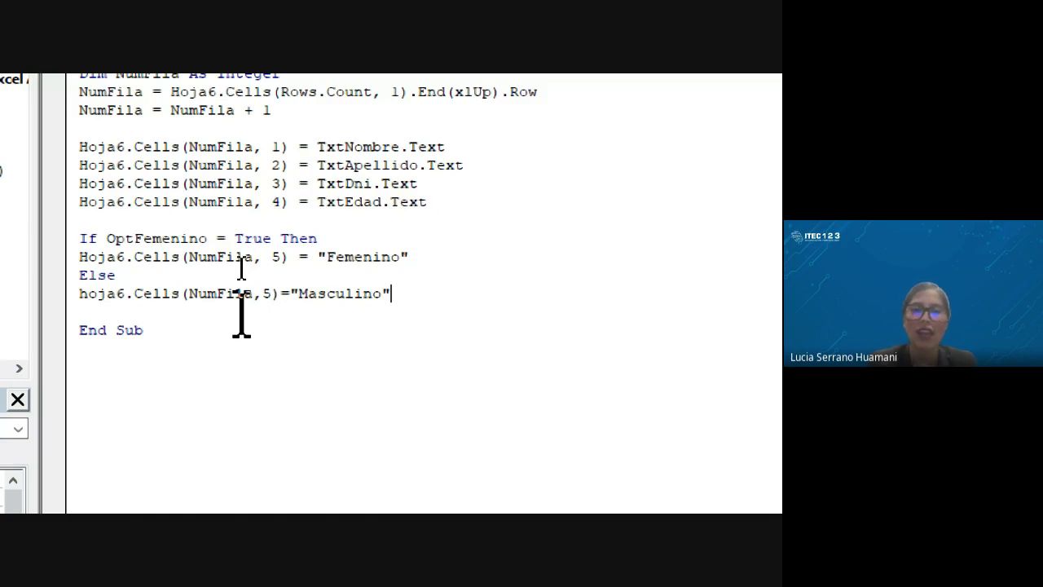
key("Return")
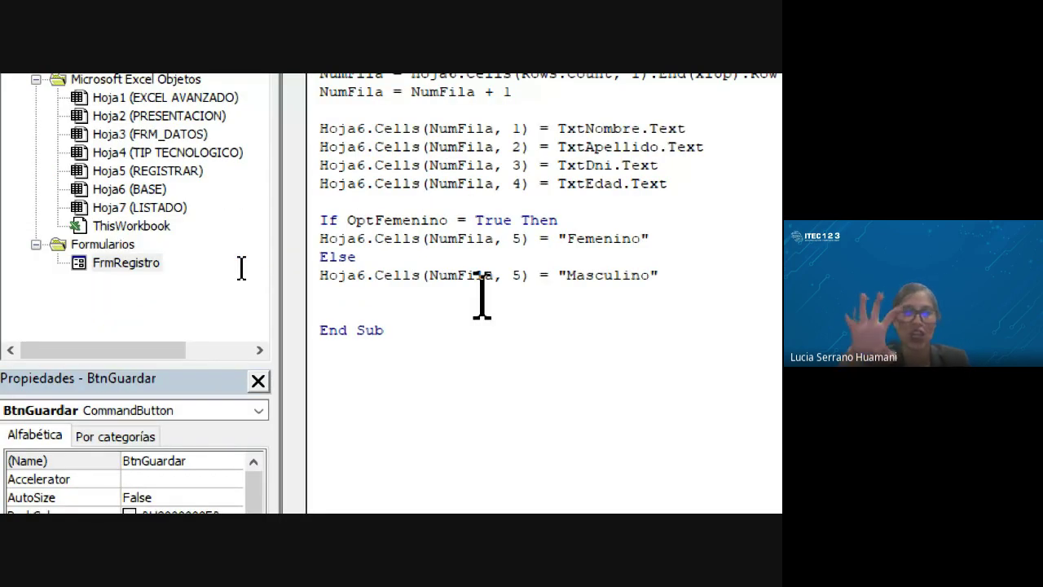
type("e")
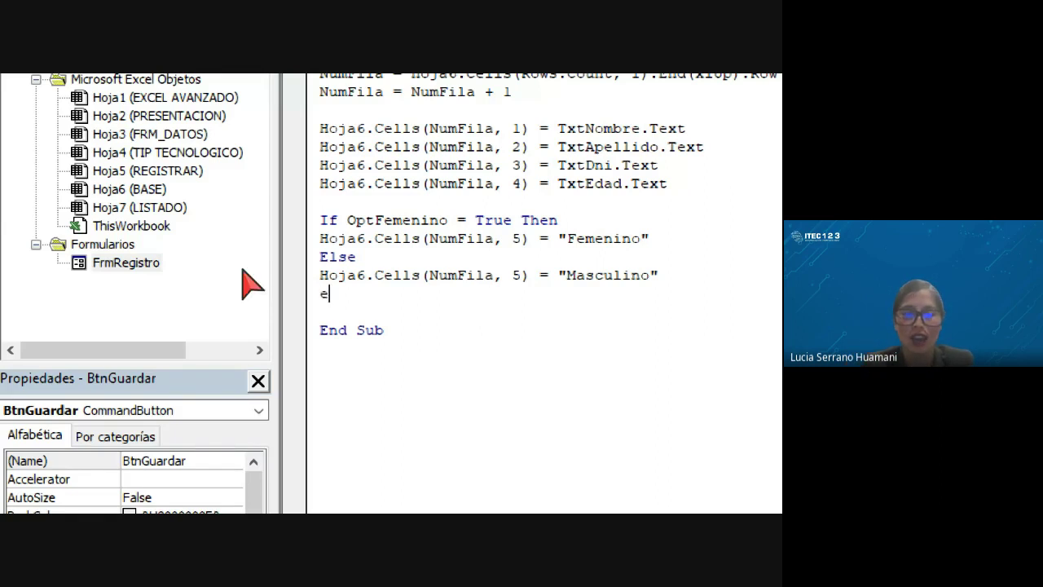
type("nd if")
key("Return")
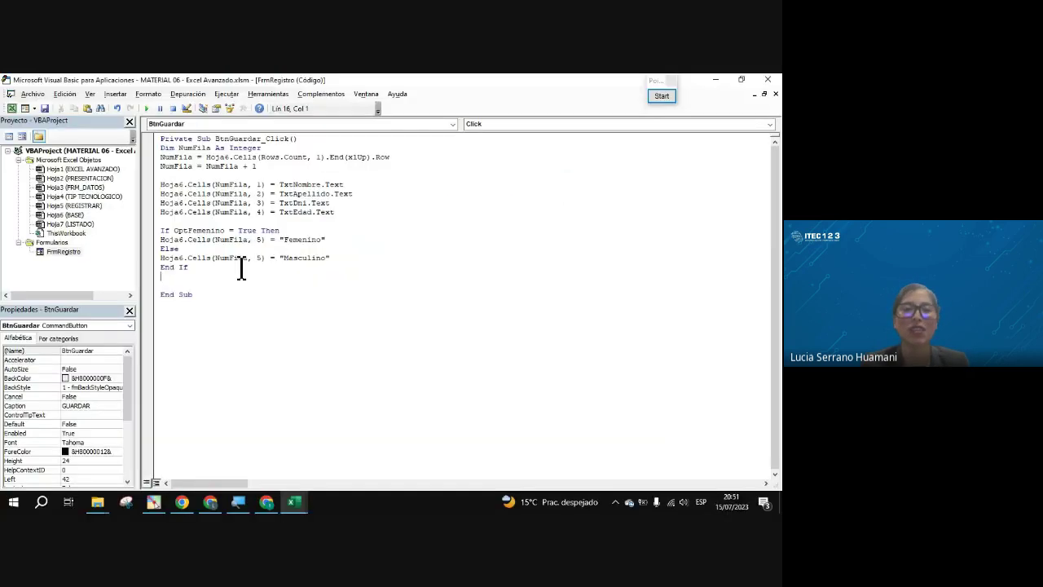
Run the form and enter a sample student's name, surname, DNI and age 45.
left_click(147, 109)
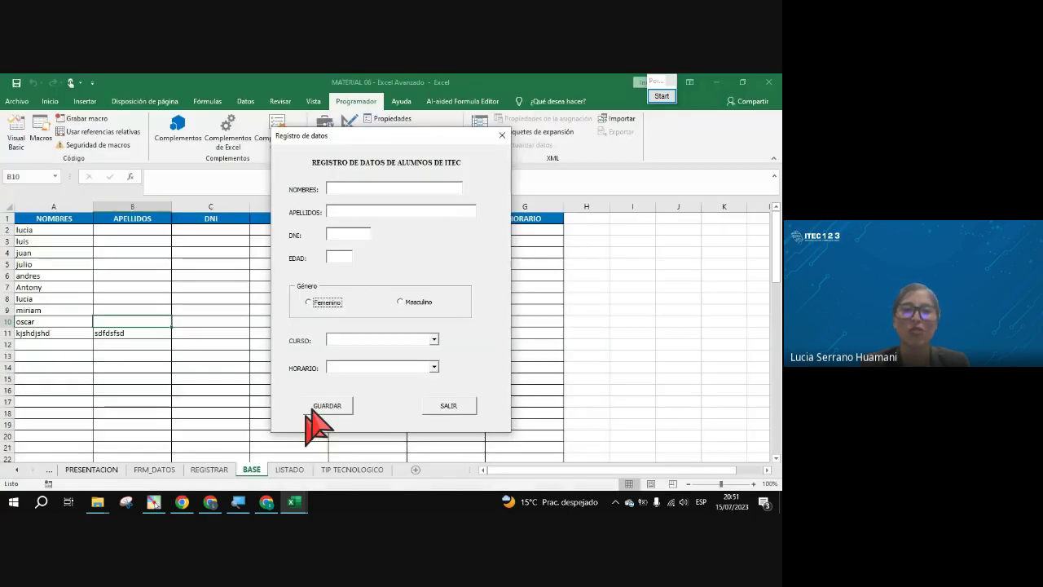
left_click(383, 193)
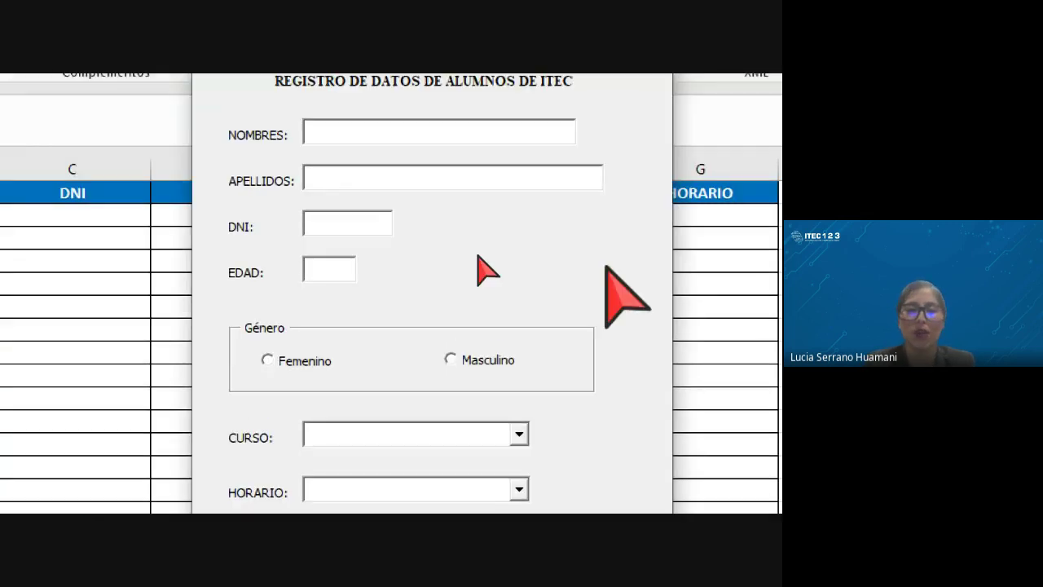
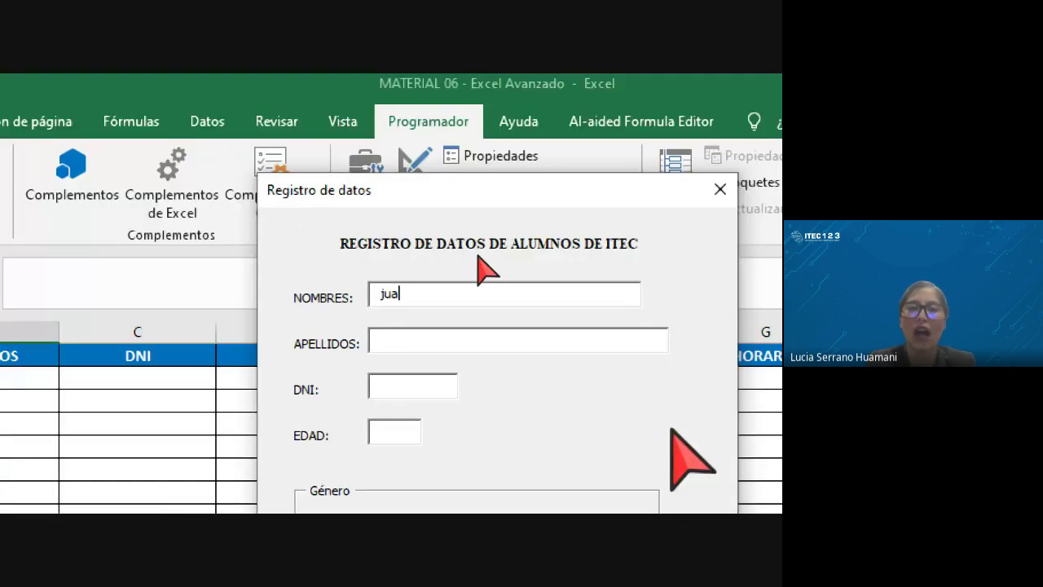
left_click(500, 341)
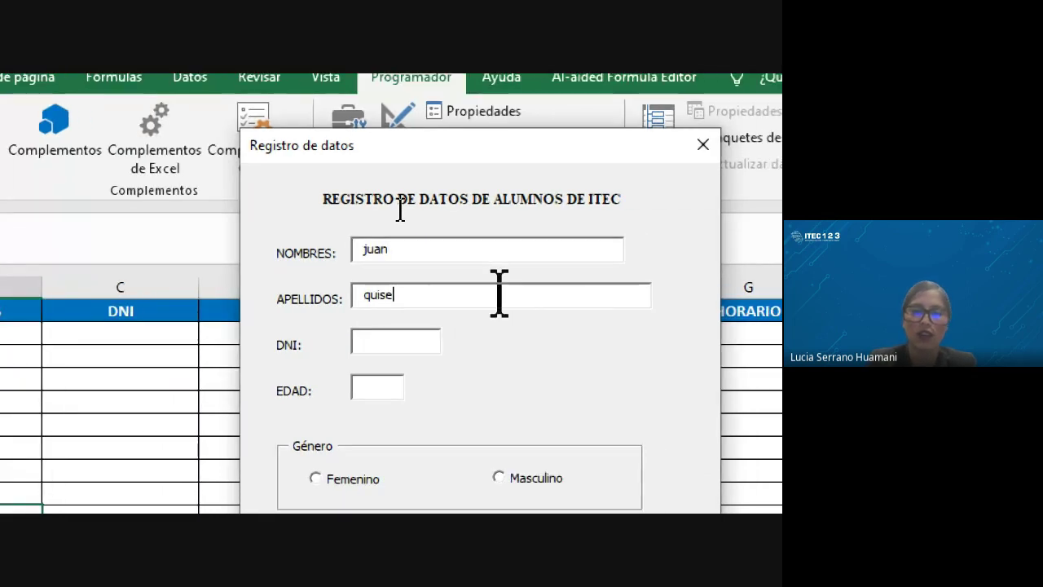
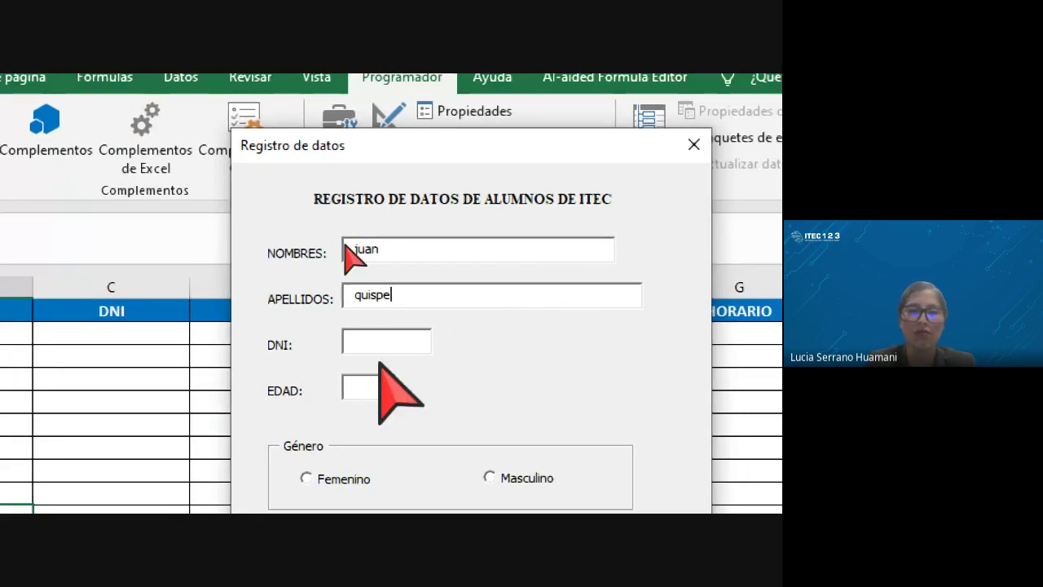
left_click(408, 341)
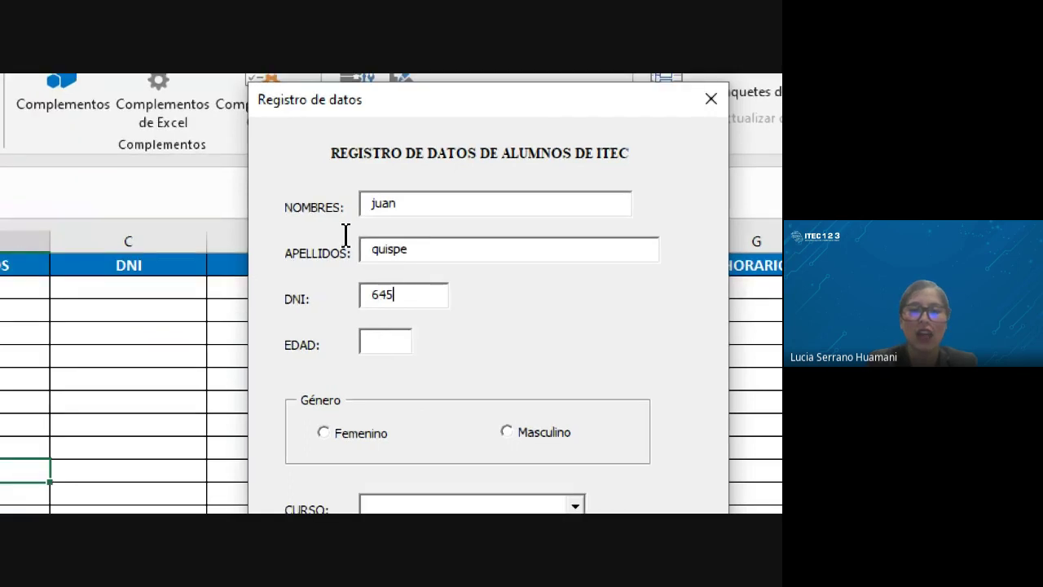
left_click(357, 347)
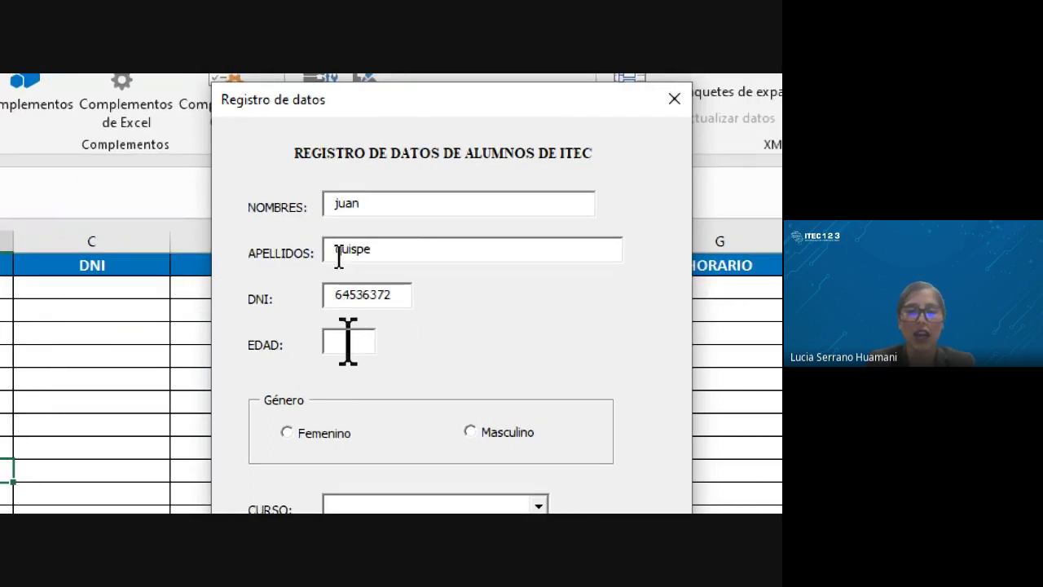
type("45")
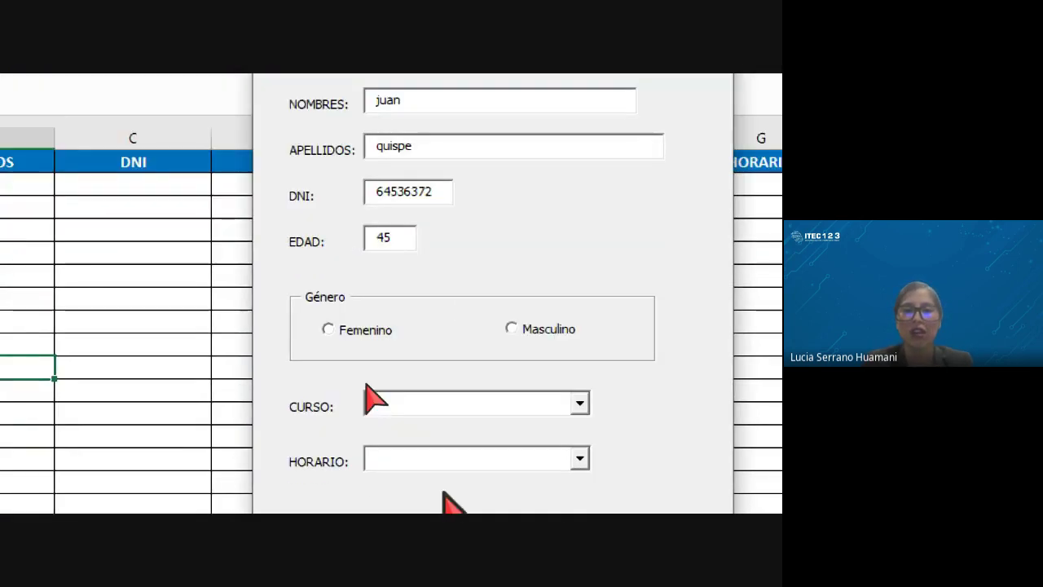
Choose Masculino, save the record, and move the form aside to check row 12.
left_click(510, 325)
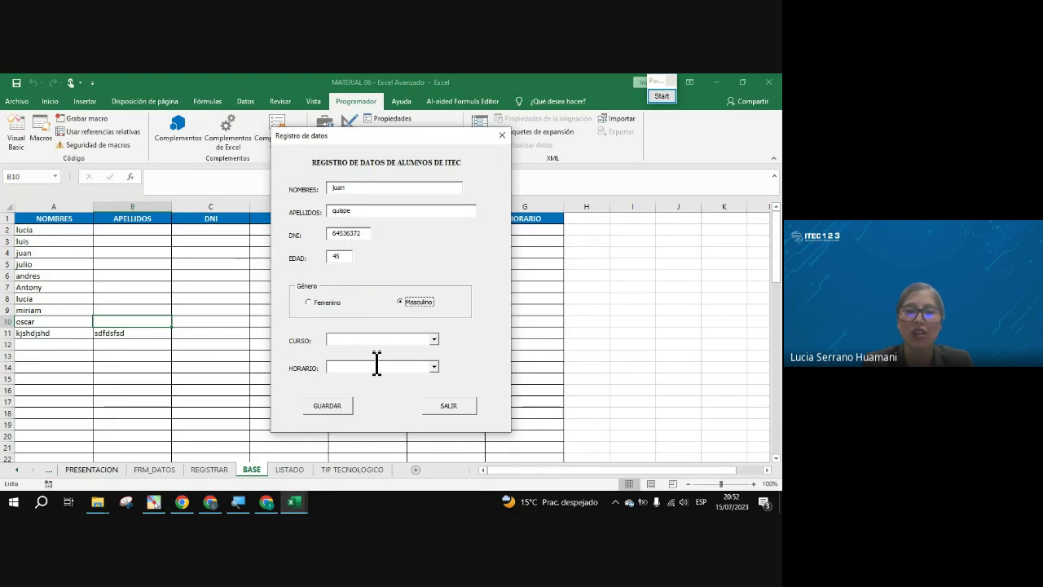
left_click(338, 408)
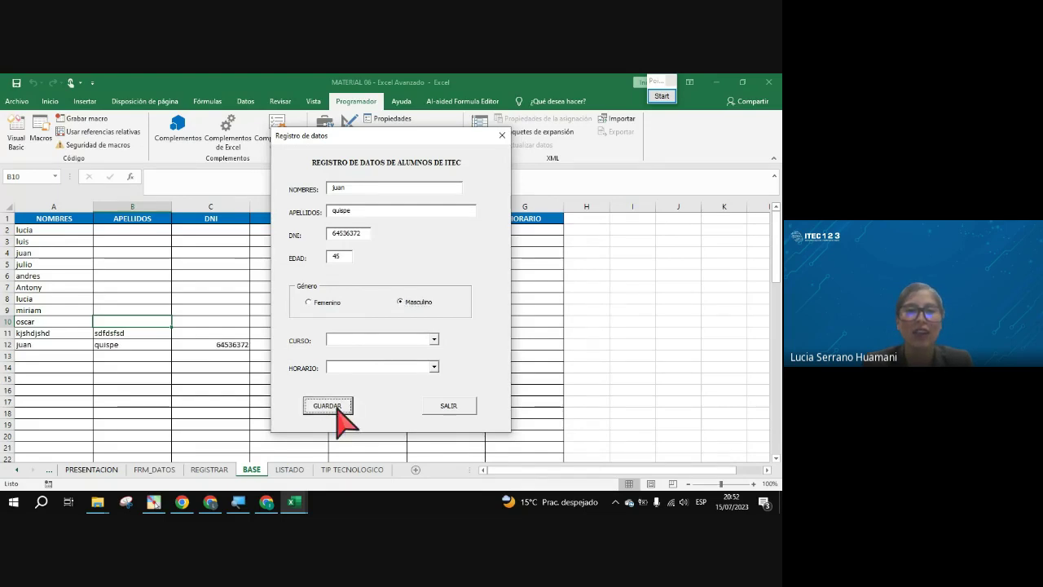
left_click_drag(333, 138, 584, 152)
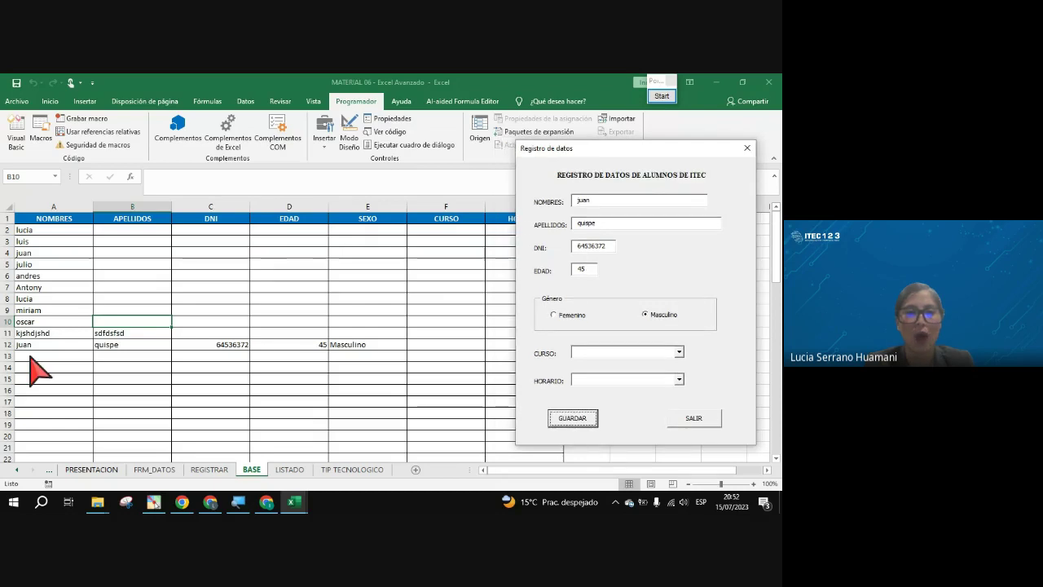
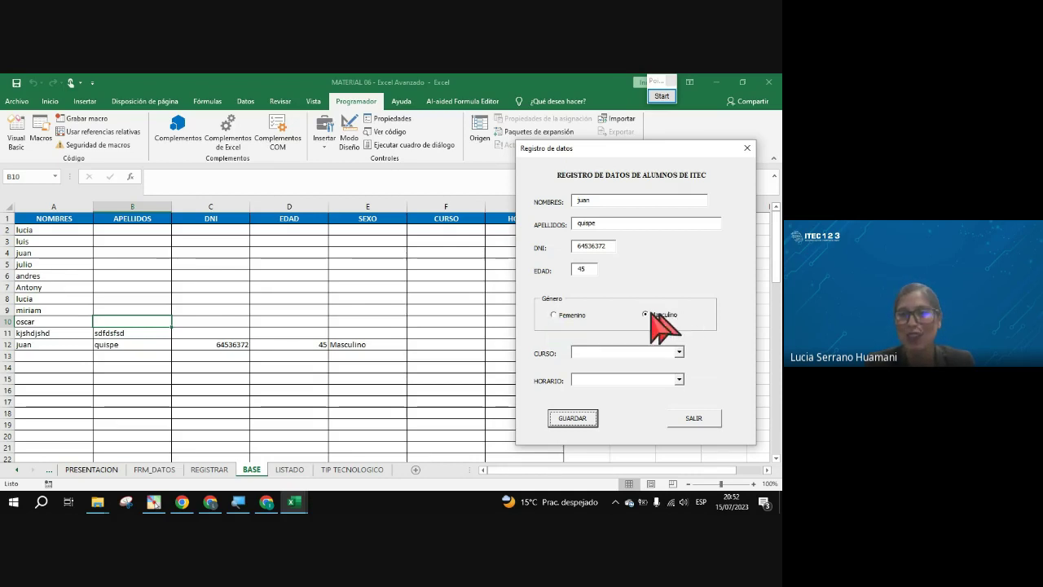
Tick Femenino, close the running registration form, and return to the FrmRegistro designer.
left_click(568, 315)
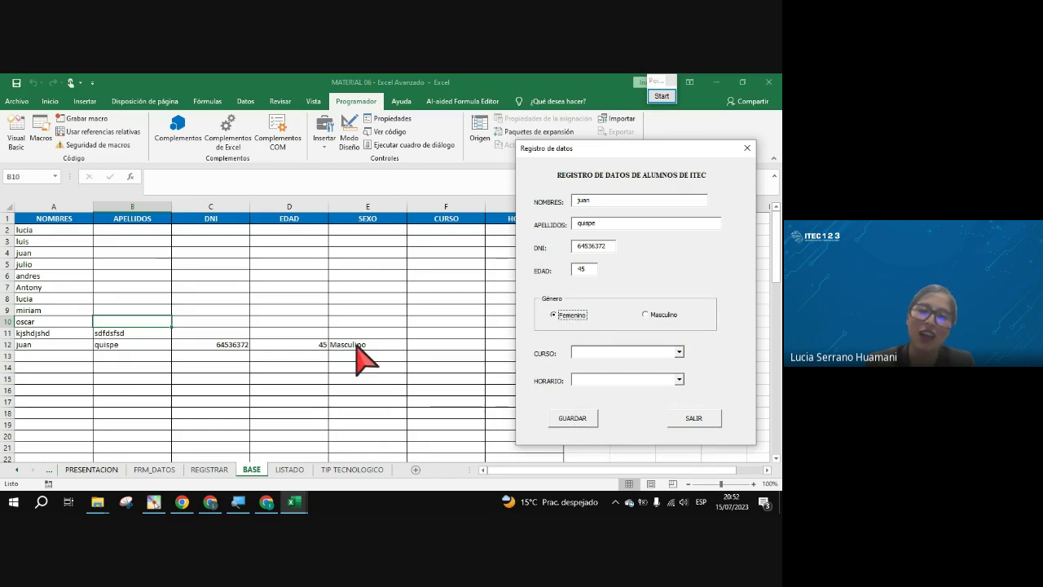
left_click(748, 149)
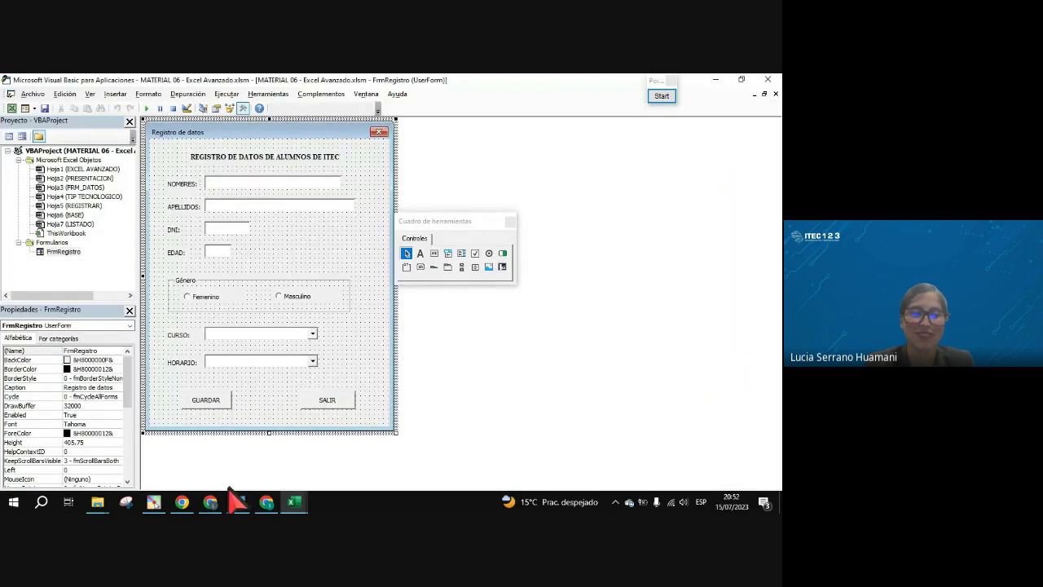
left_click(211, 501)
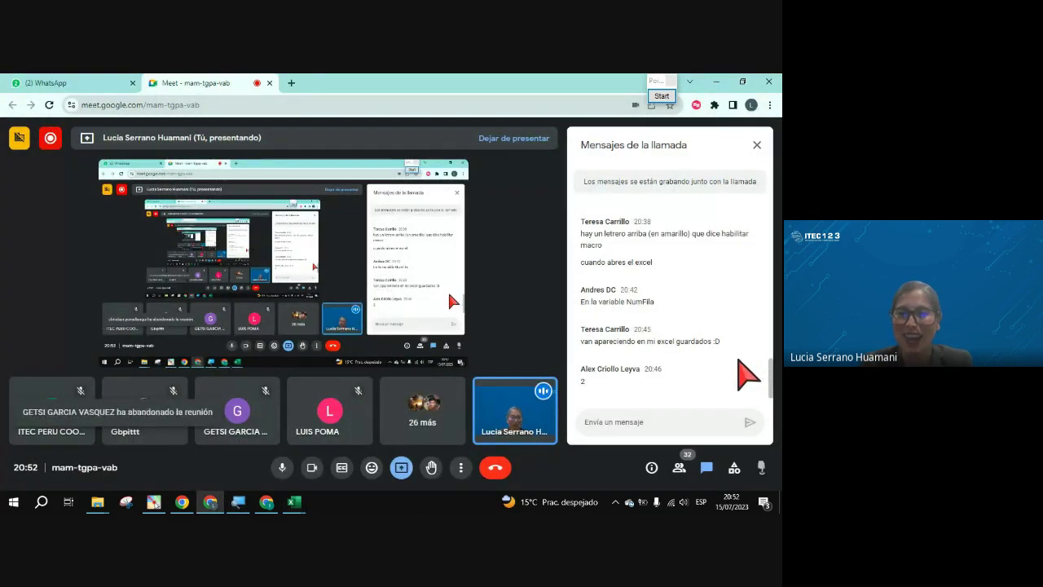
key("alt+Tab")
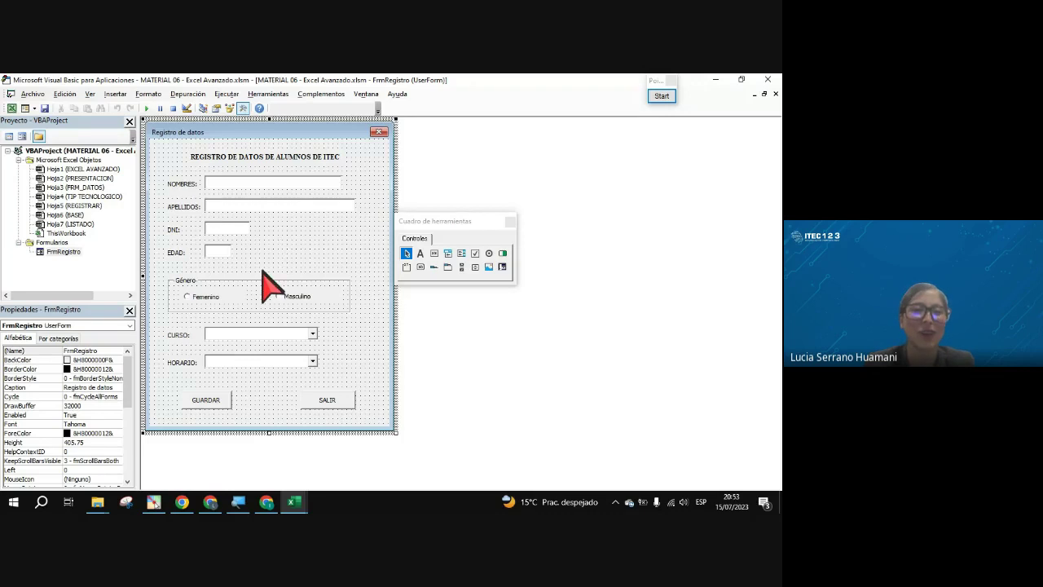
In BtnGuardar_Click, add a line below End If starting hoja6.Cells(NumFila,6)=.
double_click(211, 394)
left_click(220, 276)
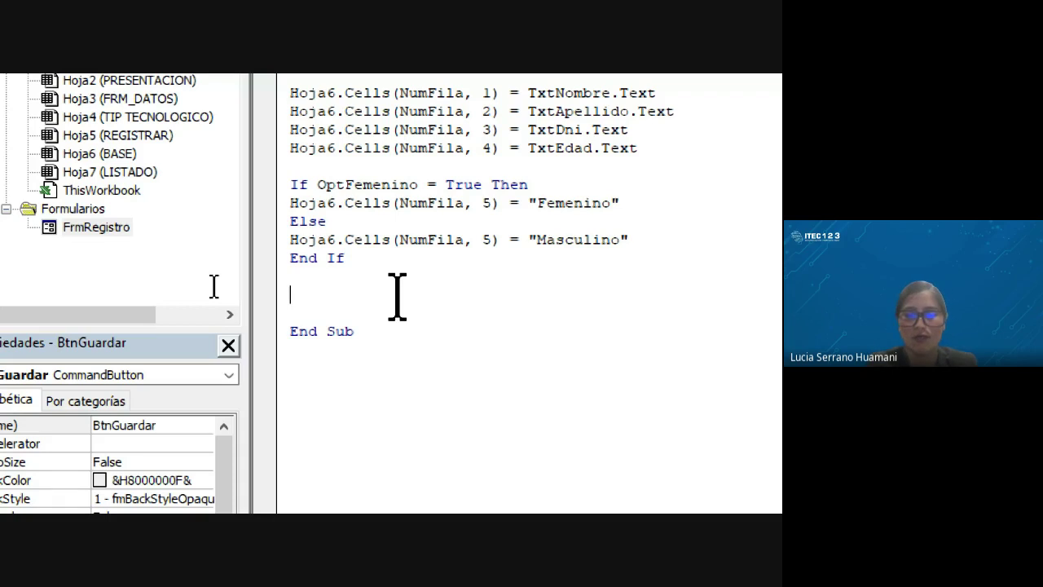
type("hoja")
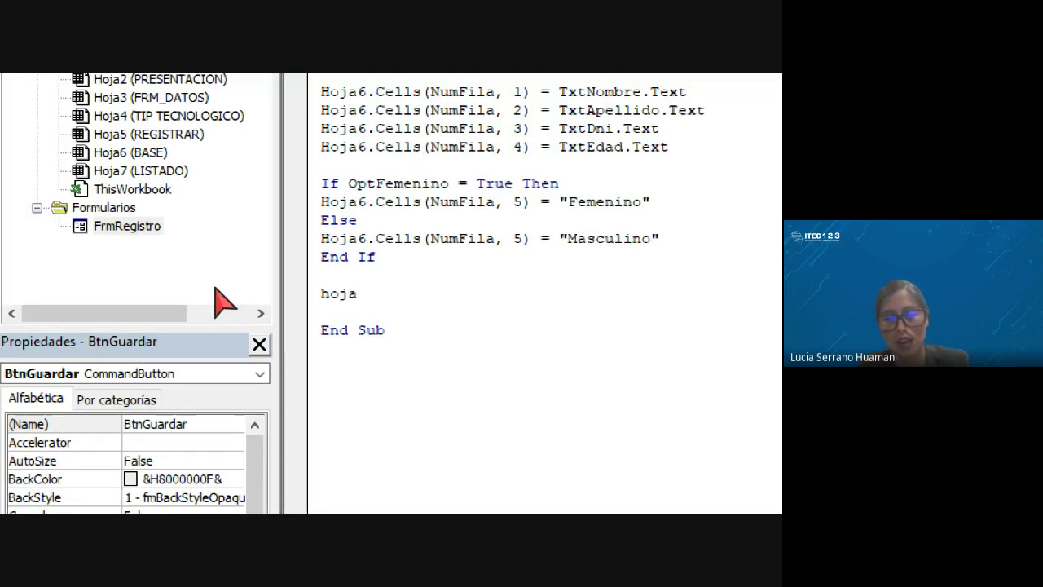
type("6.cel")
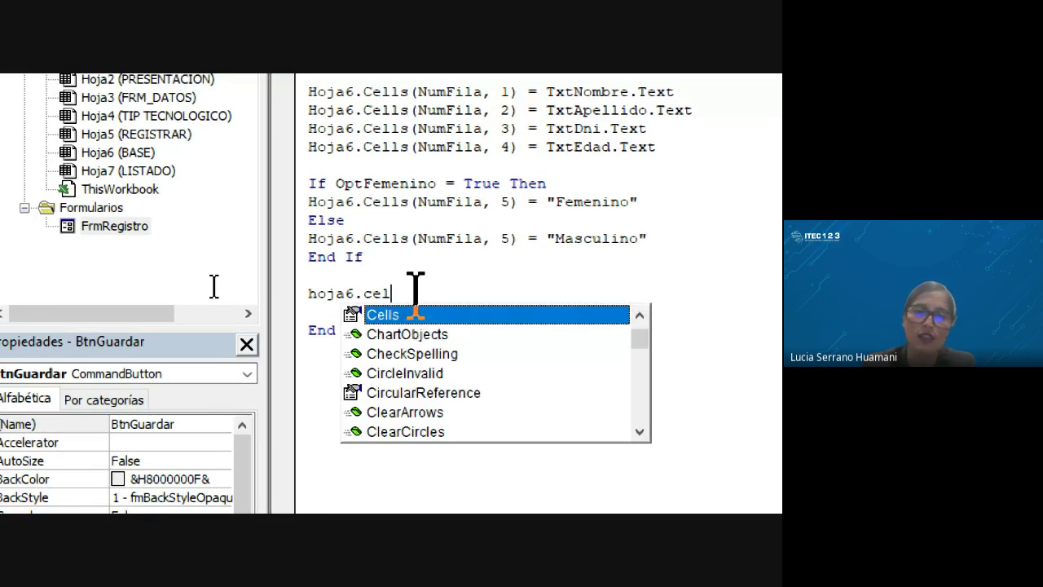
key("Tab")
type("(")
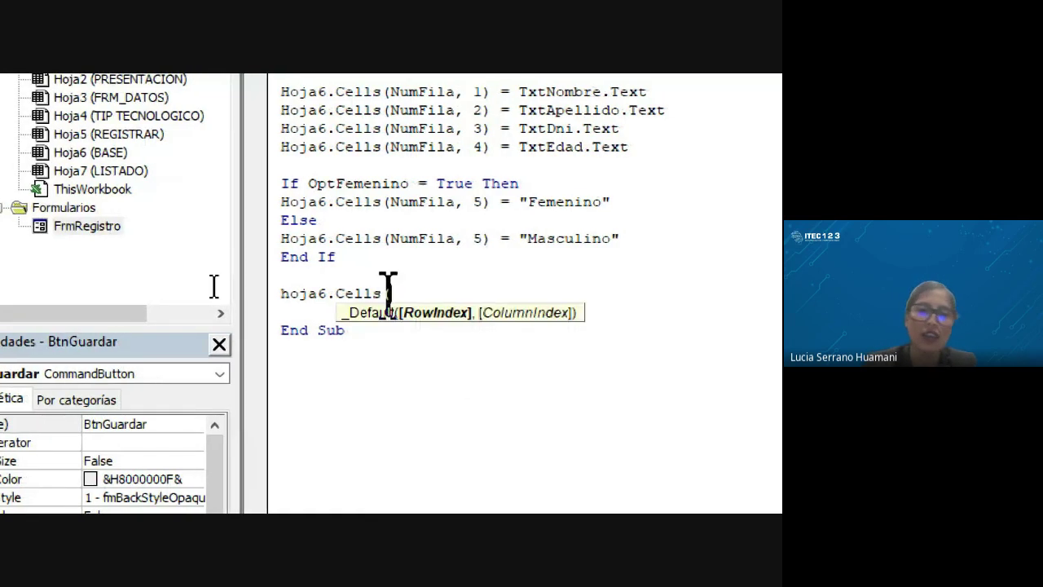
type("N")
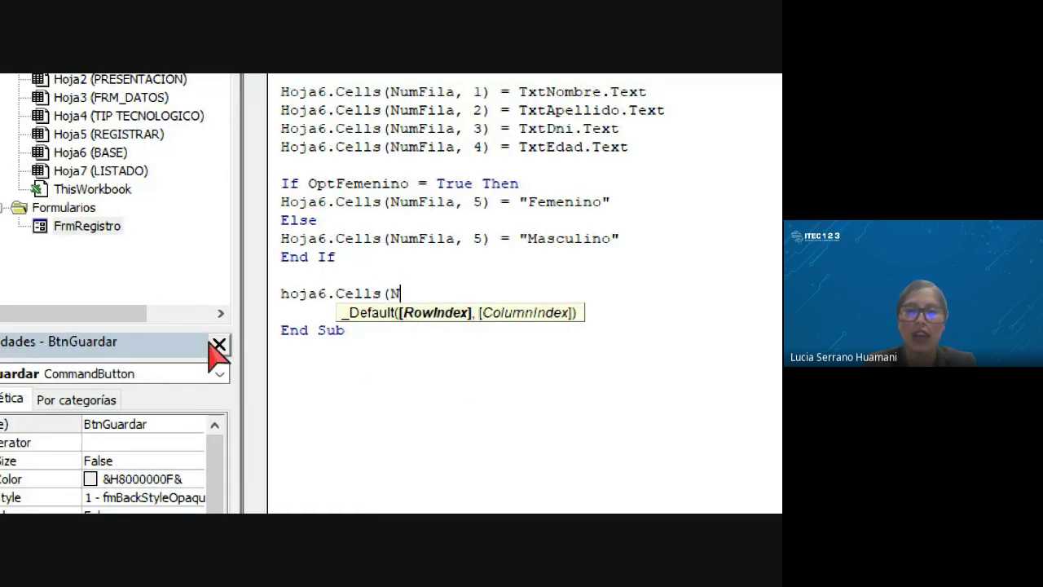
type("umFil")
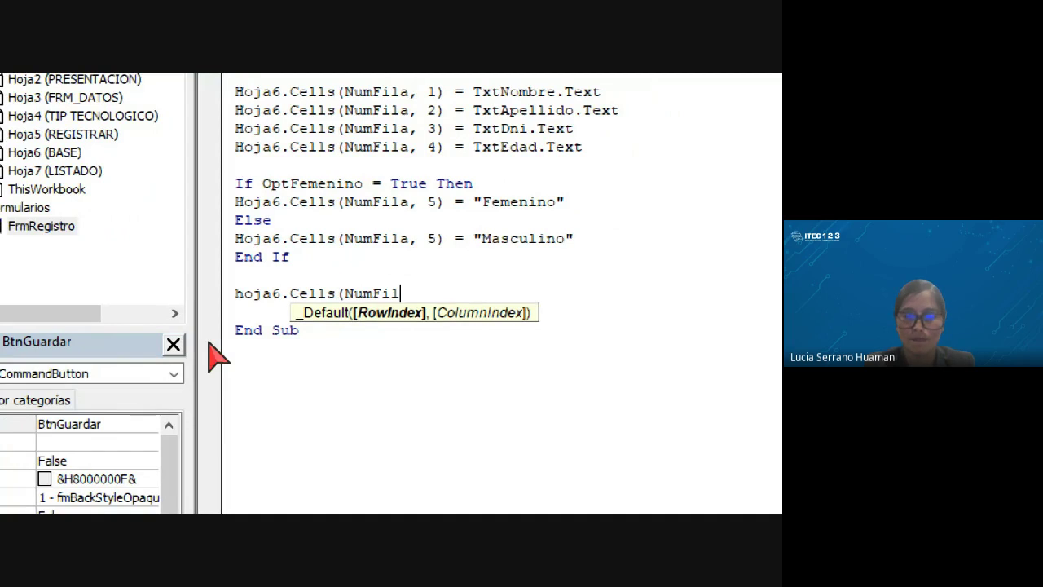
type("a,6")
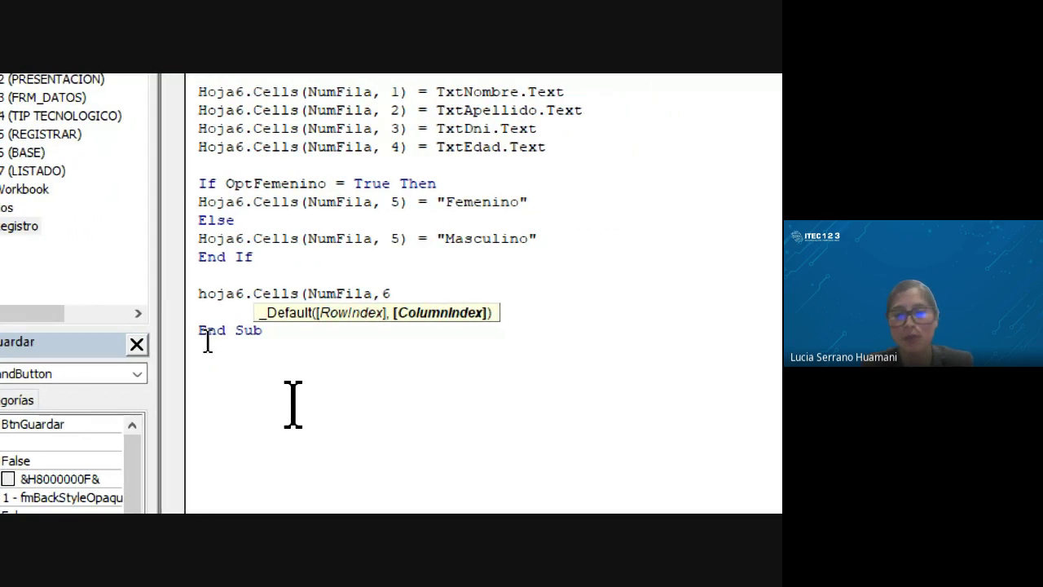
type(")")
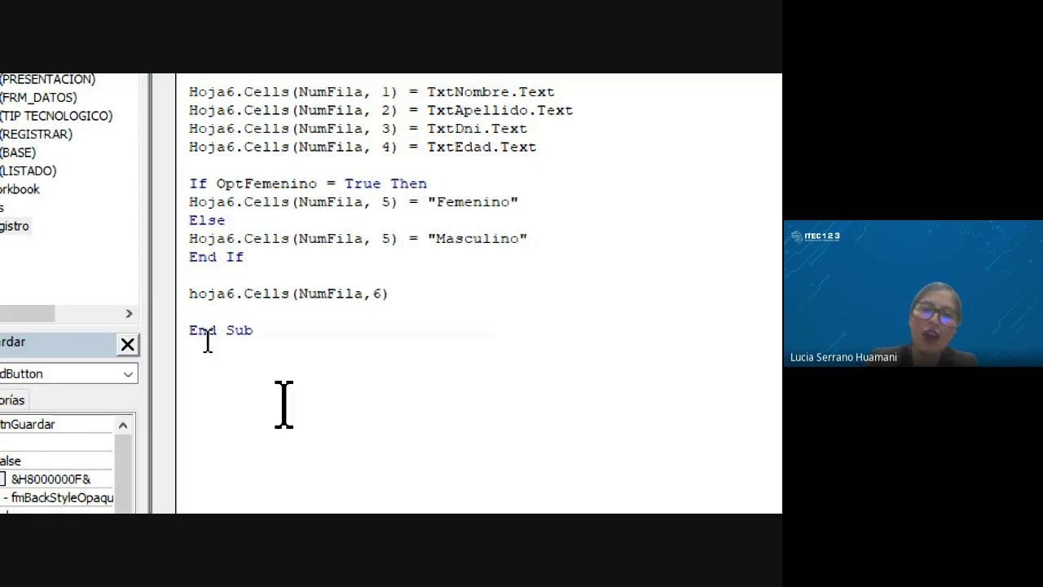
type("=")
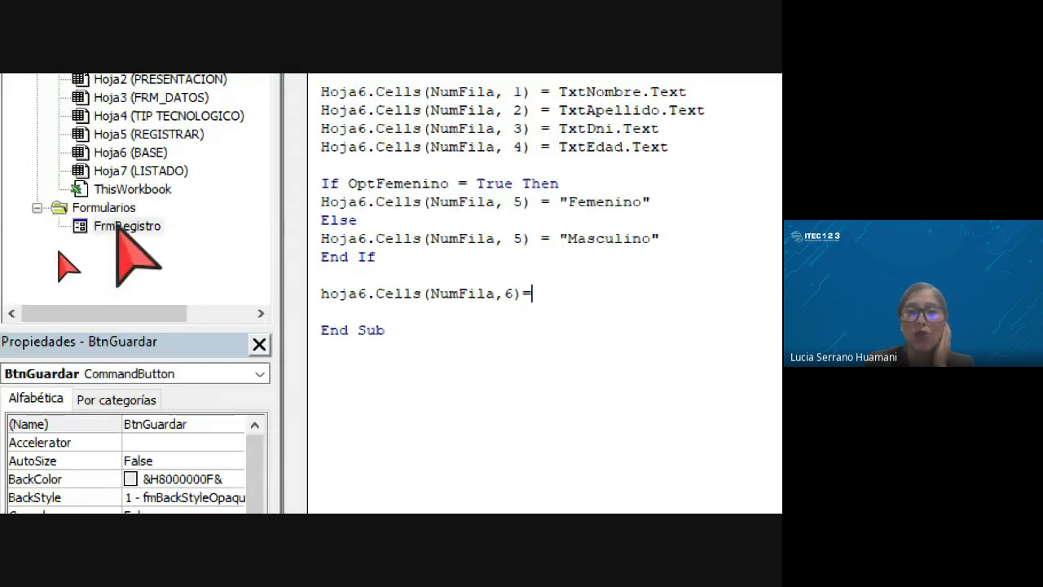
double_click(119, 226)
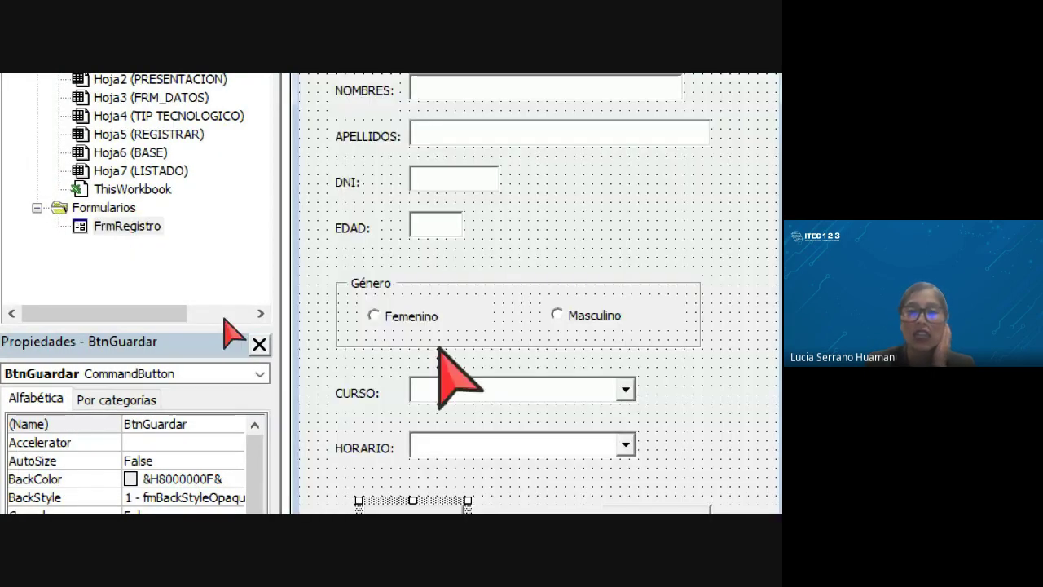
left_click(496, 297)
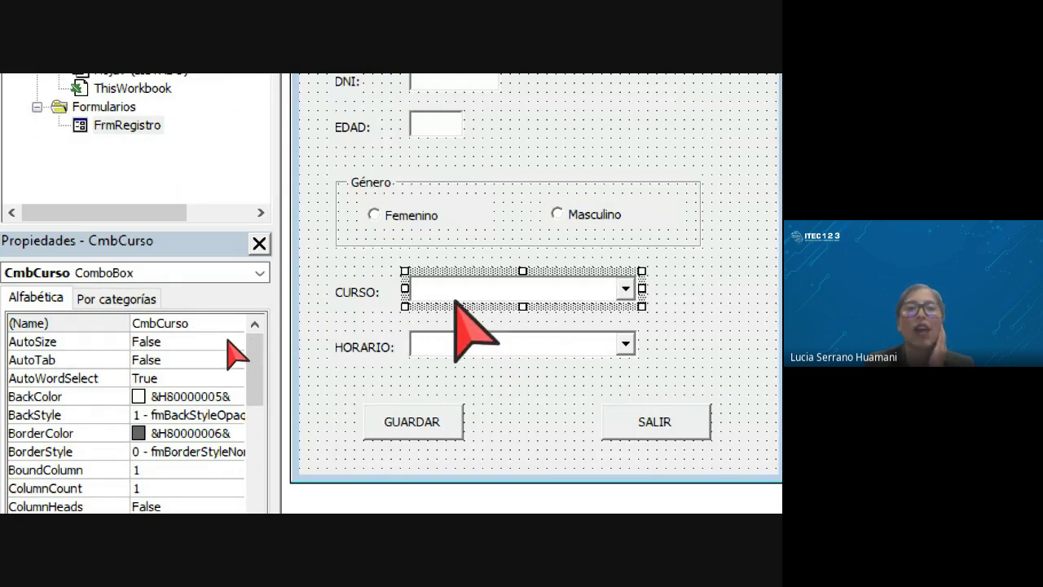
double_click(407, 396)
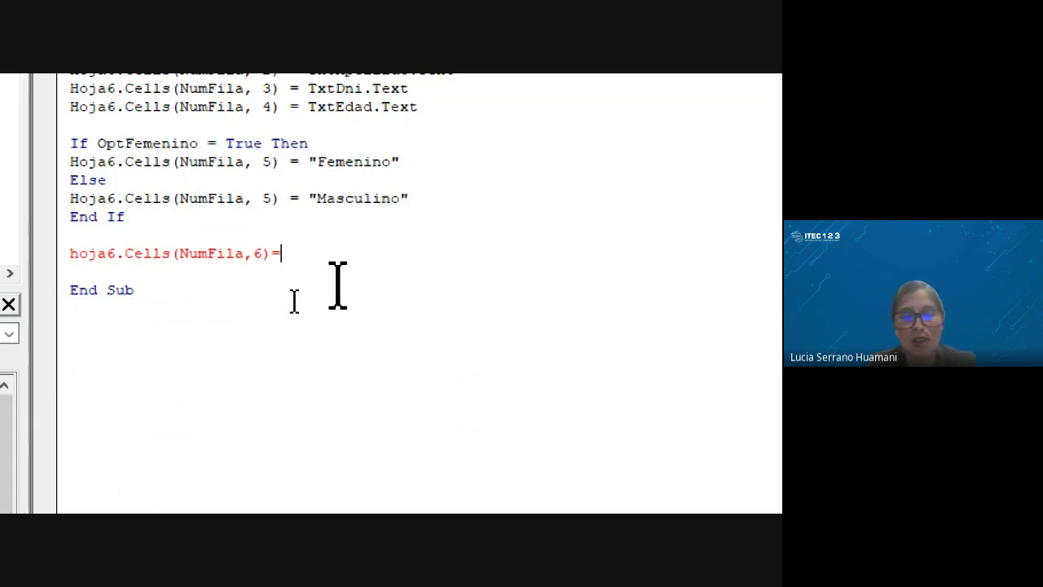
Assign CmbCurso.Text to column 6 and add Hoja6.Cells(NumFila,7) = CmbHorario.Text.
type("C")
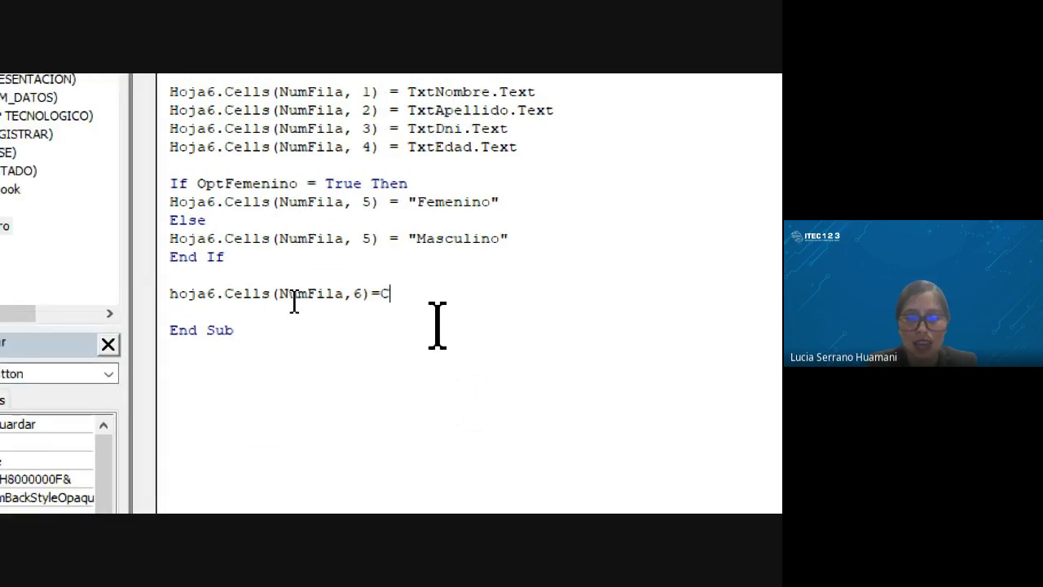
type("m")
type("bC")
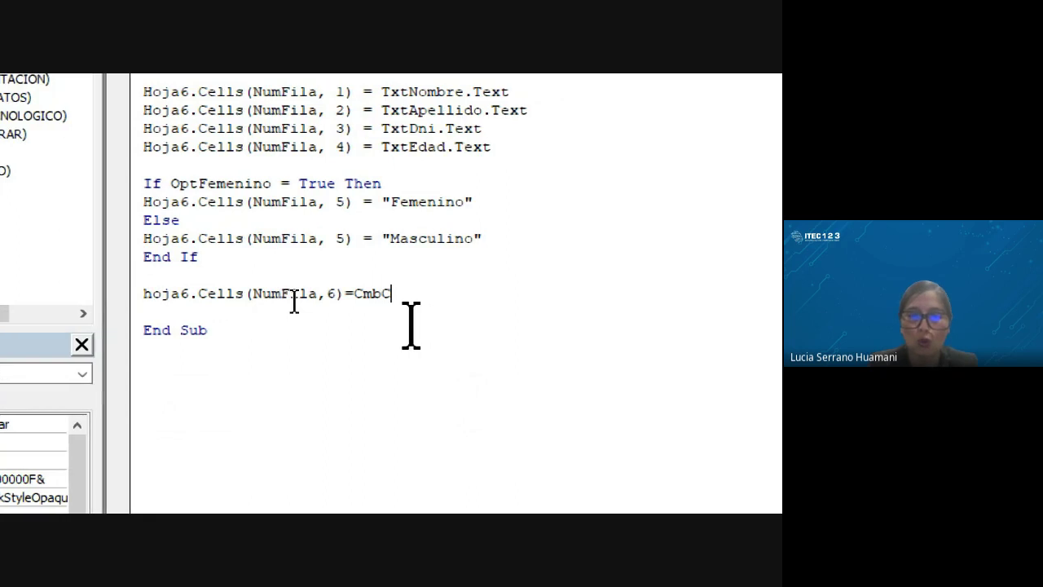
type("urso")
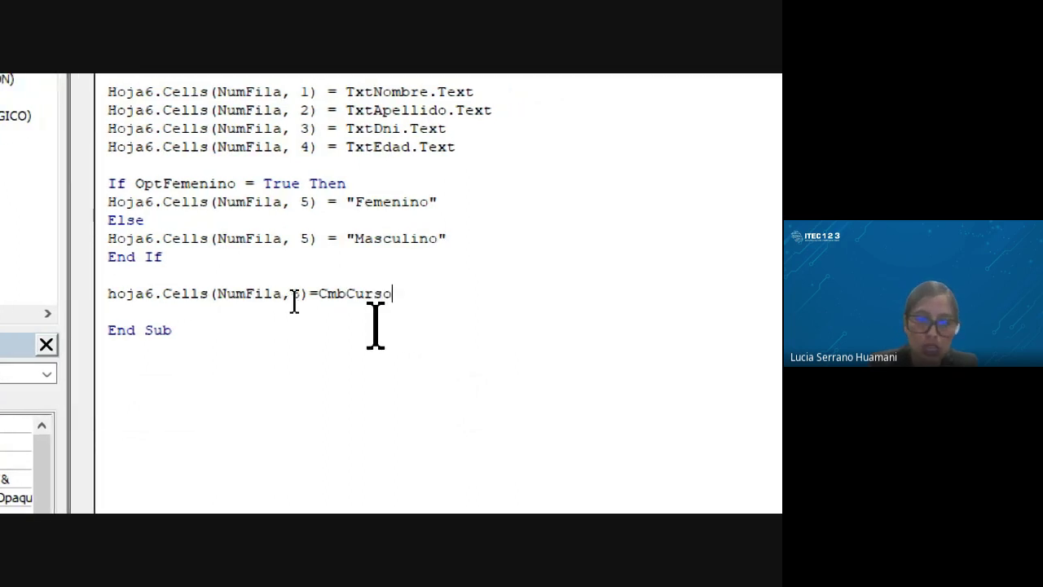
type(".te")
key("Return")
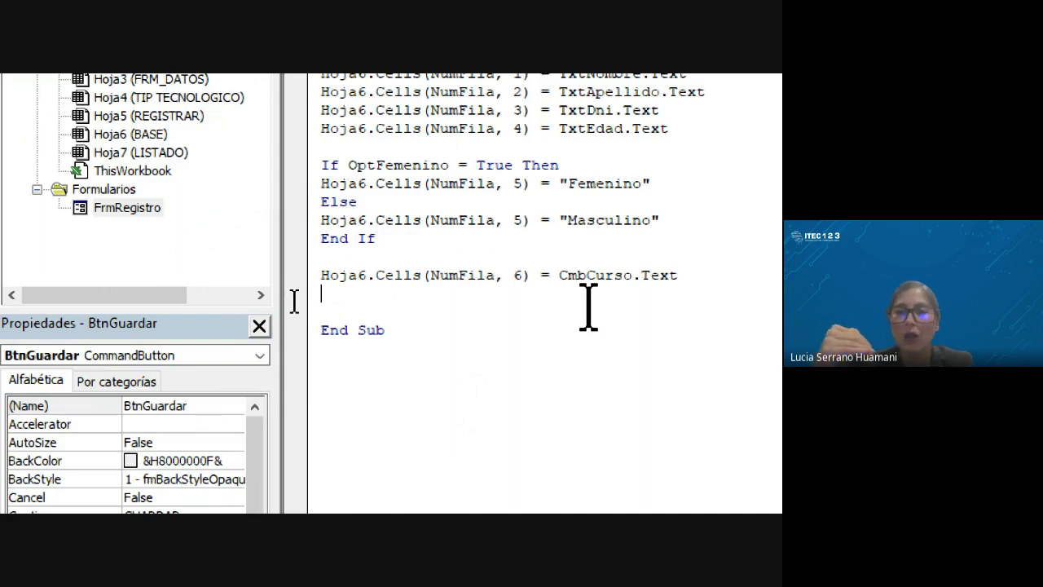
type("Hoja")
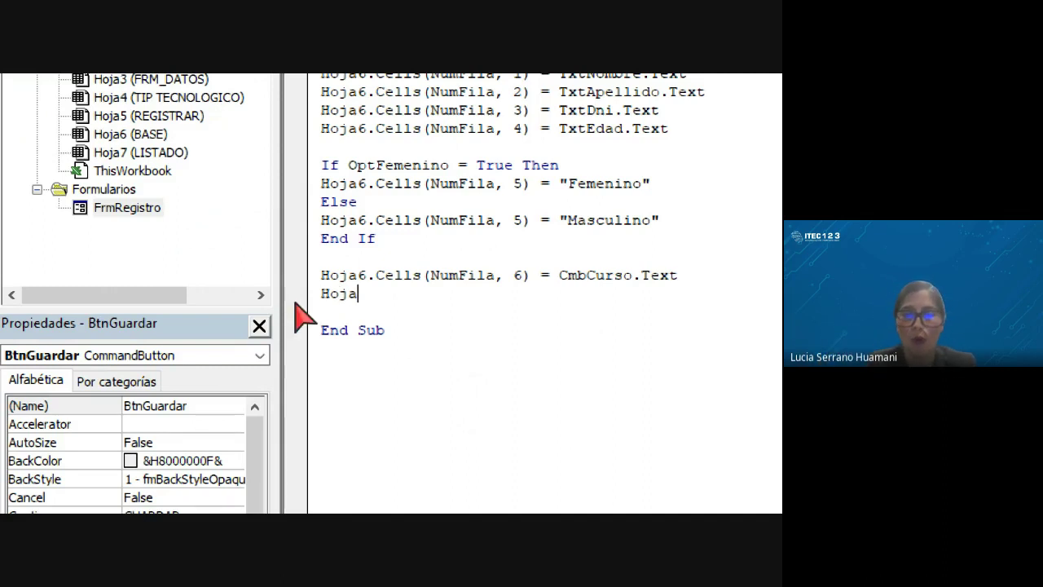
type("6.")
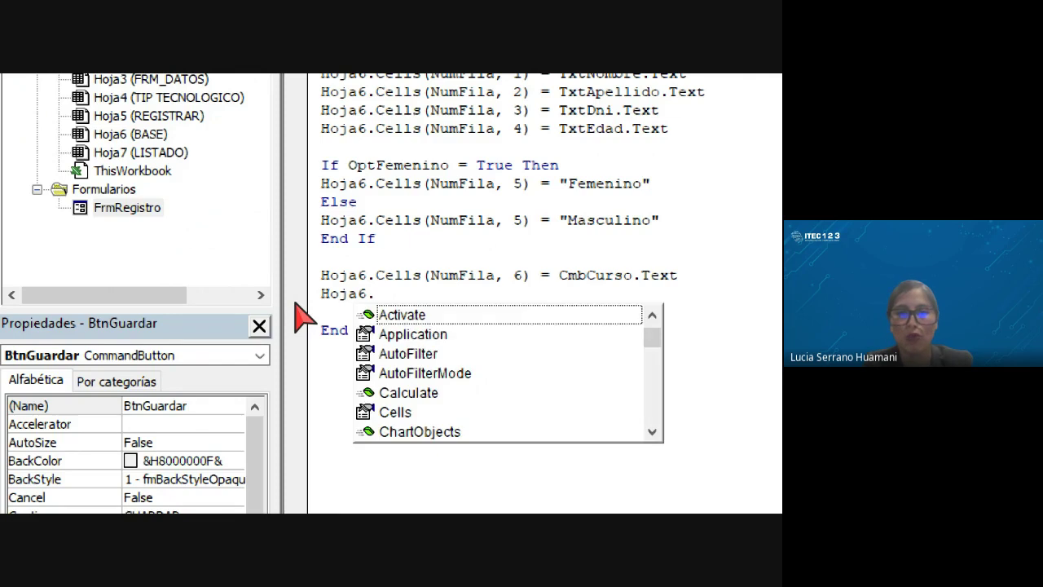
type("ce")
key("Tab")
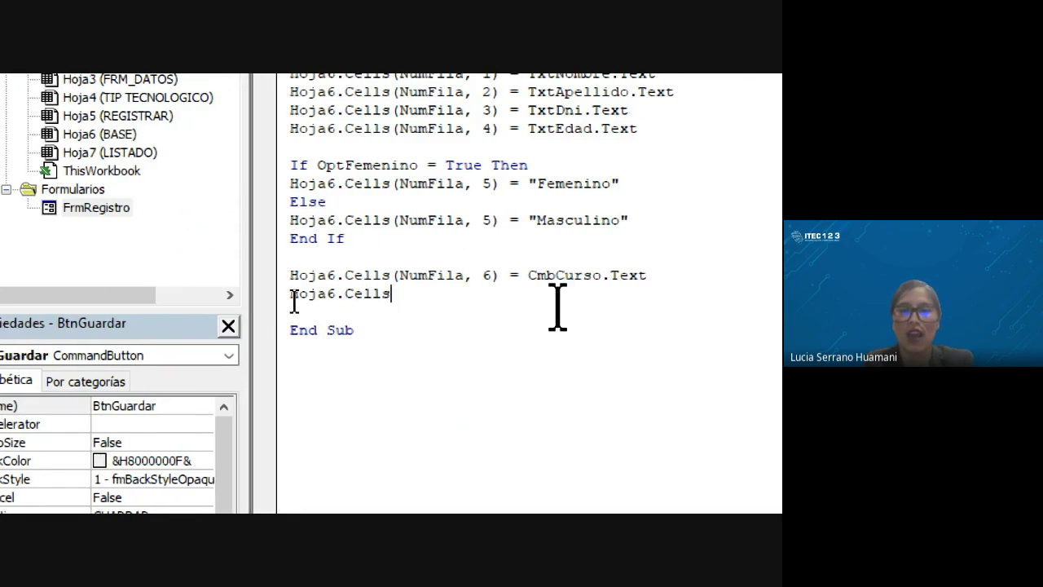
type("(Nu")
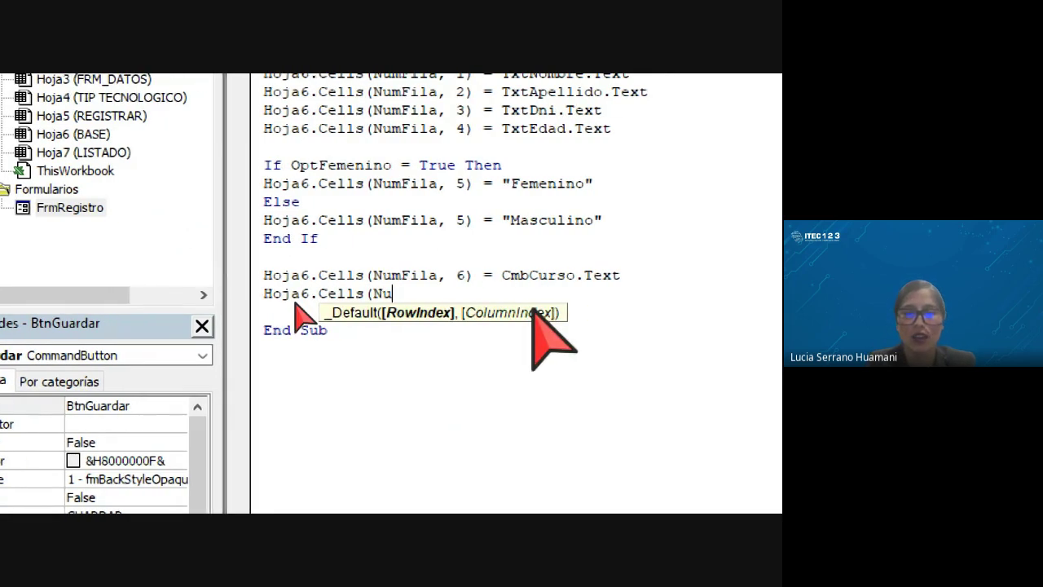
type("mFila")
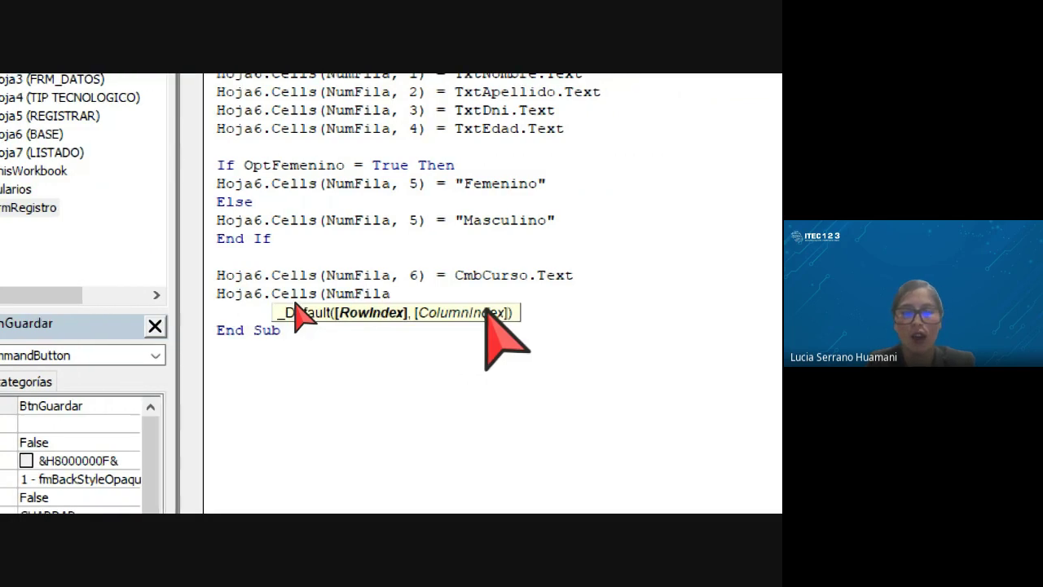
type(",7)")
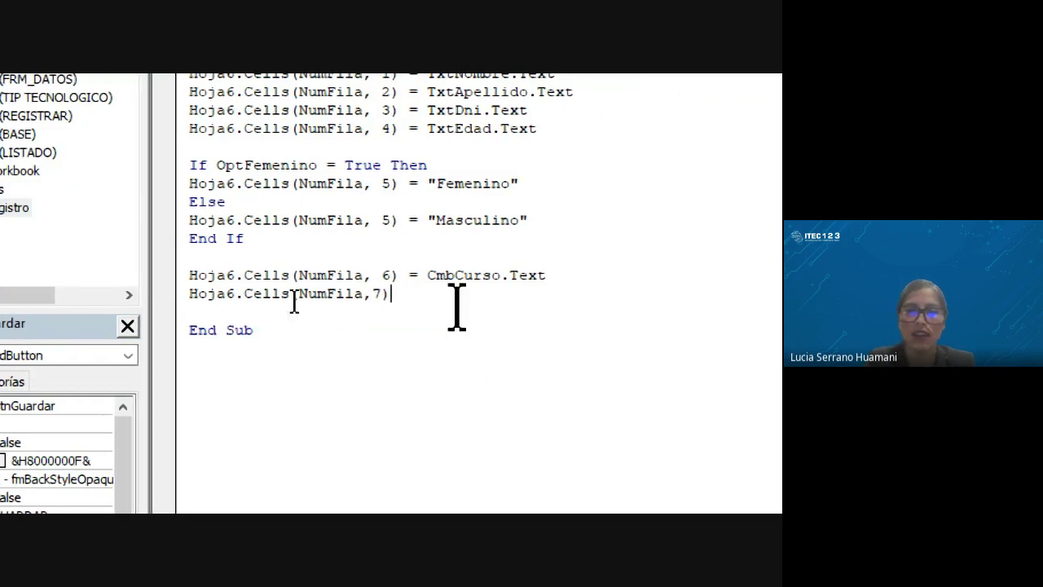
type("=C")
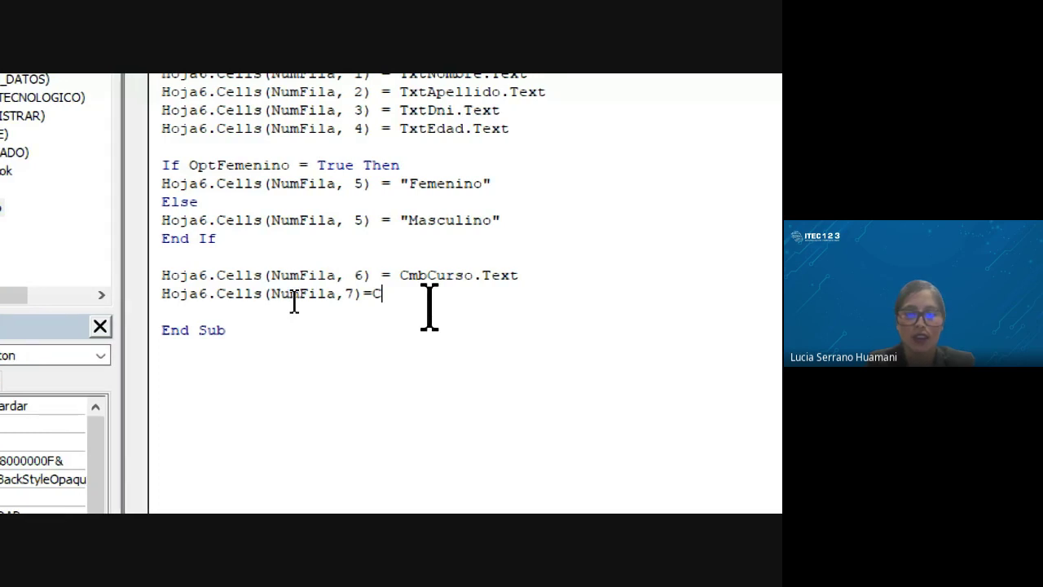
type("mbHoario")
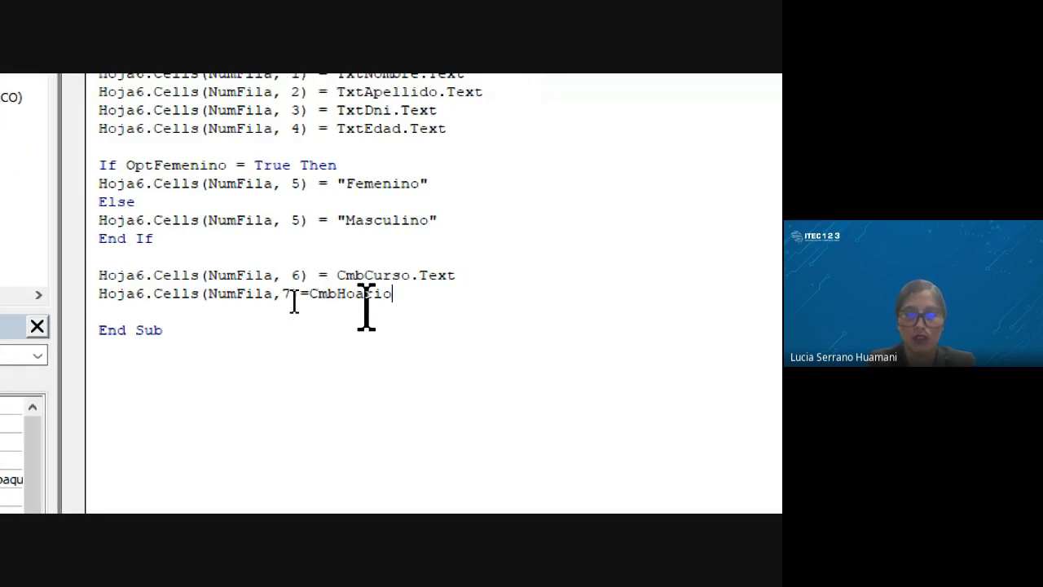
type(".")
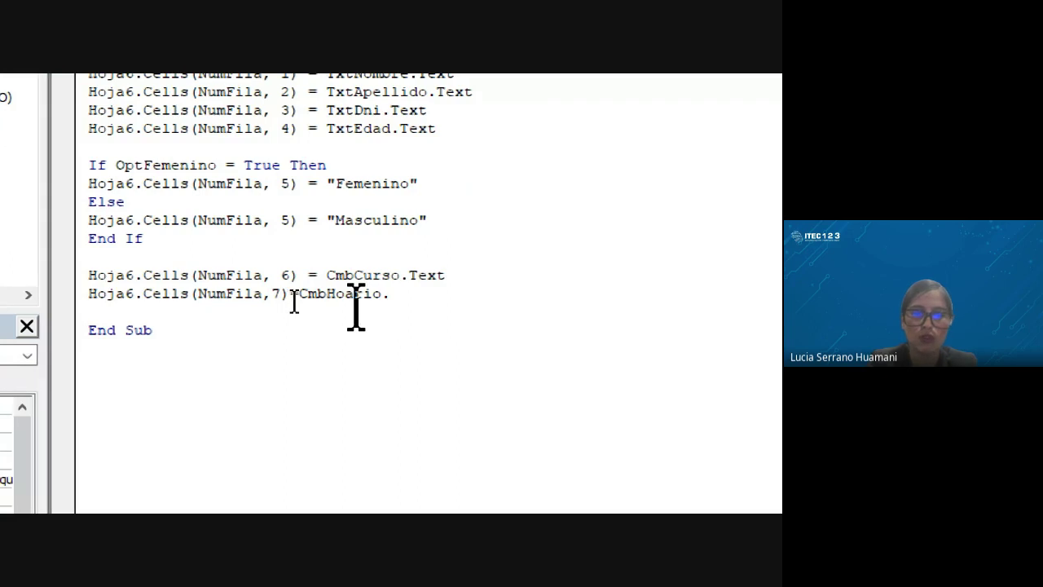
type("text")
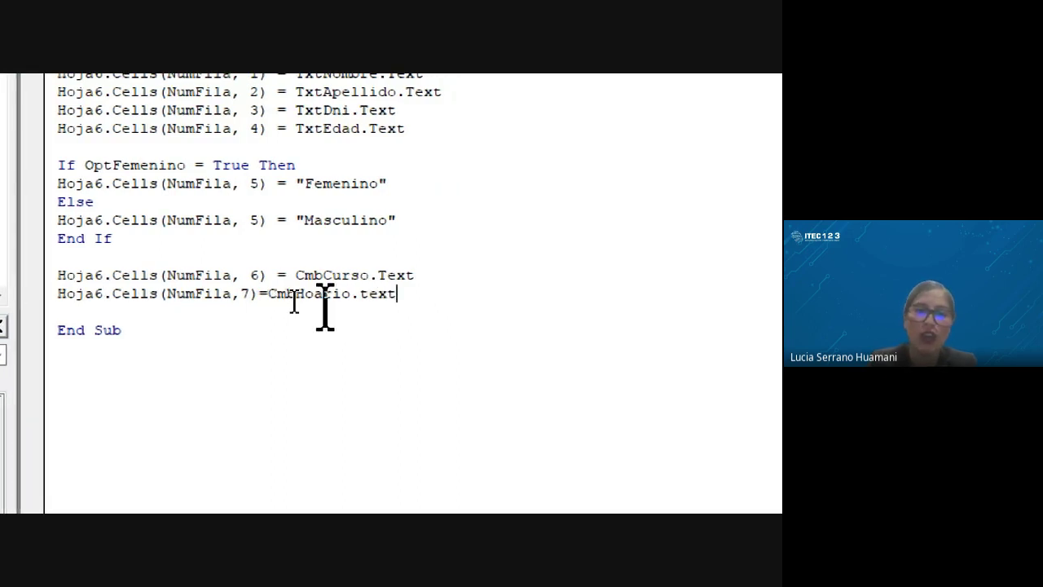
key("Return")
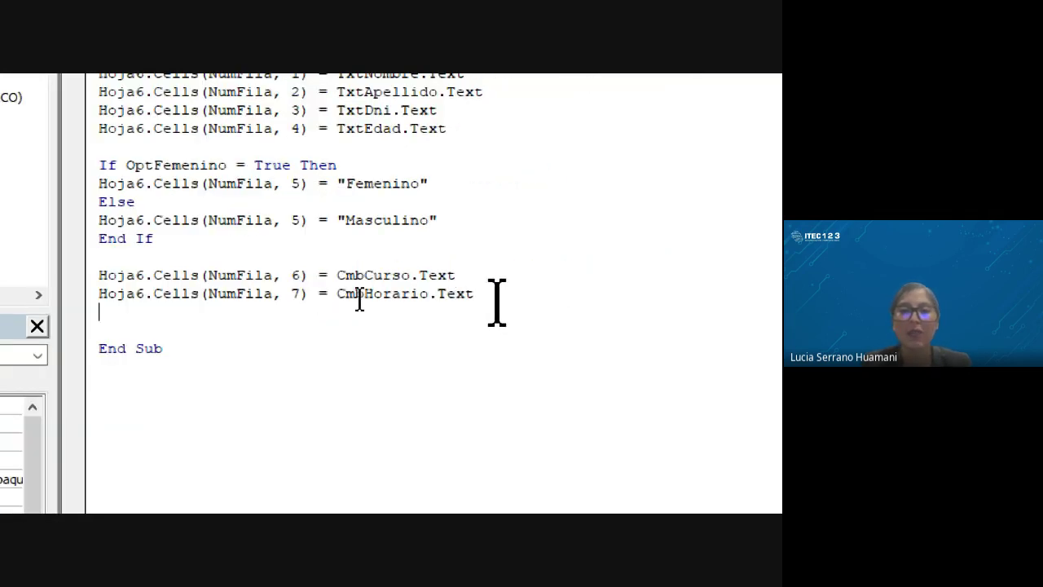
Open the FrmRegistro design and check the names of the CURSO and HORARIO combo boxes.
left_click(96, 208)
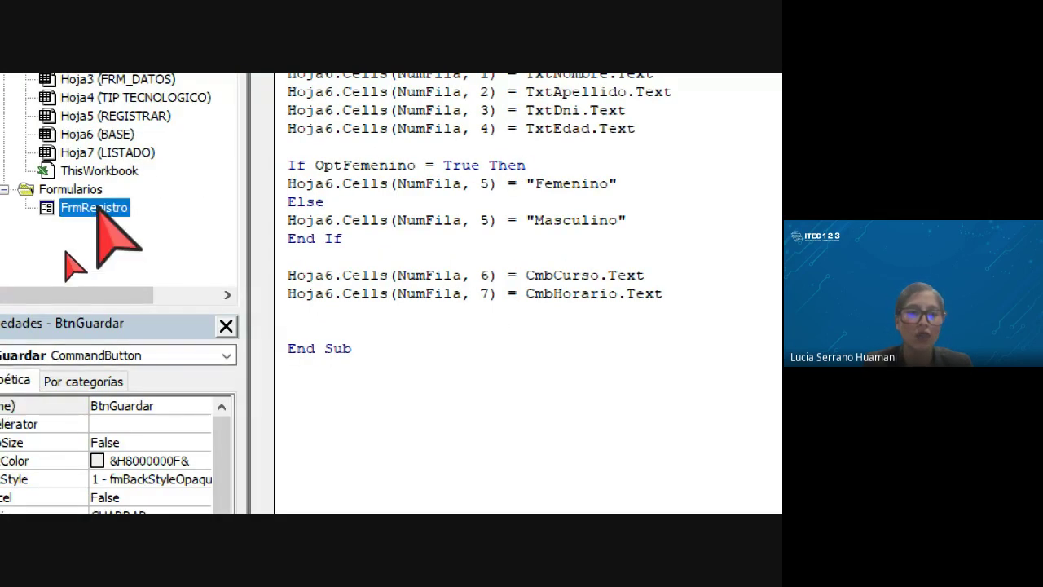
double_click(96, 208)
left_click(424, 374)
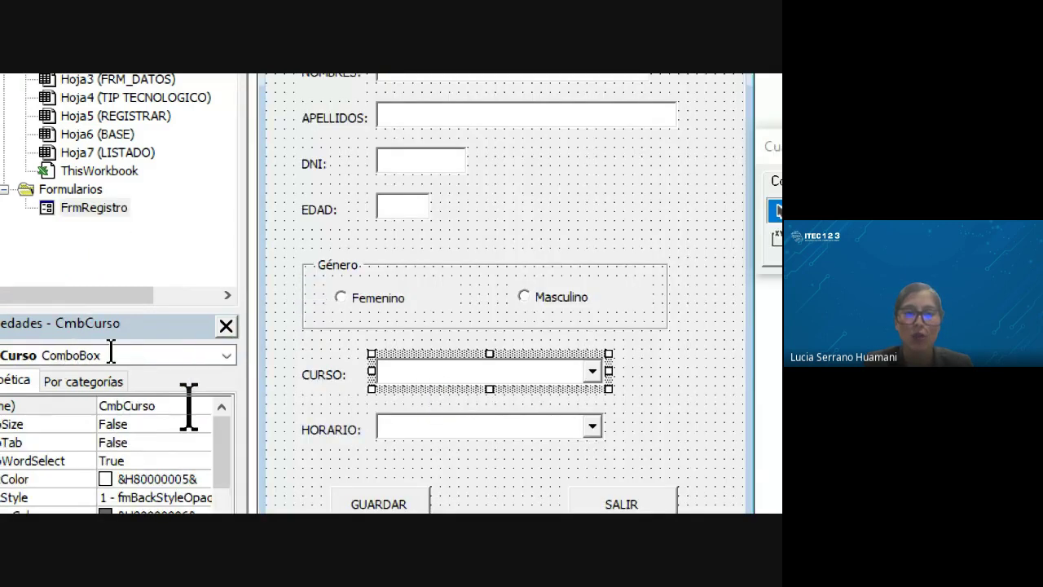
left_click(432, 424)
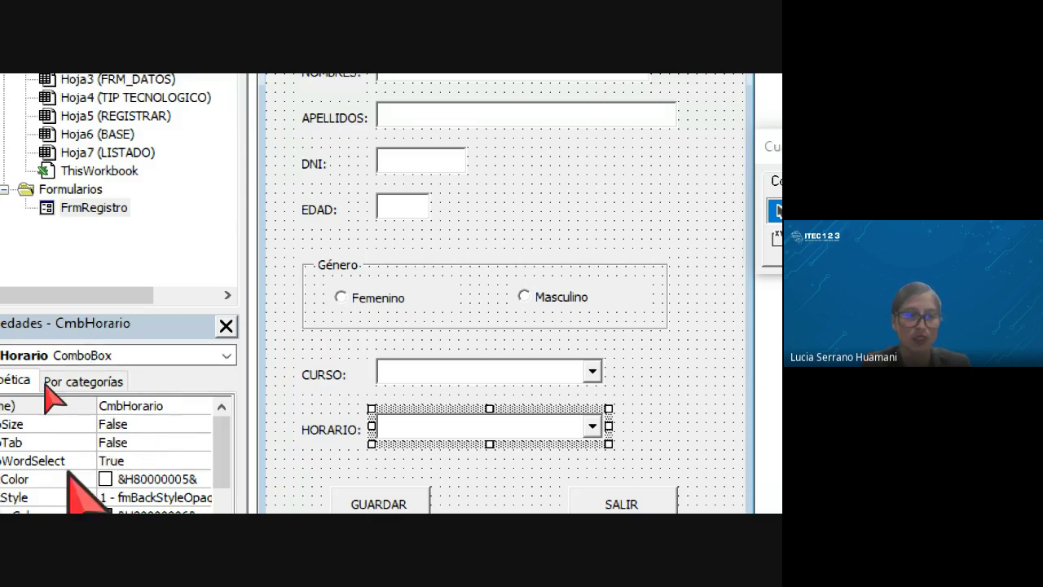
In GUARDAR's code, delete the extra blank line above End Sub.
left_click(122, 207)
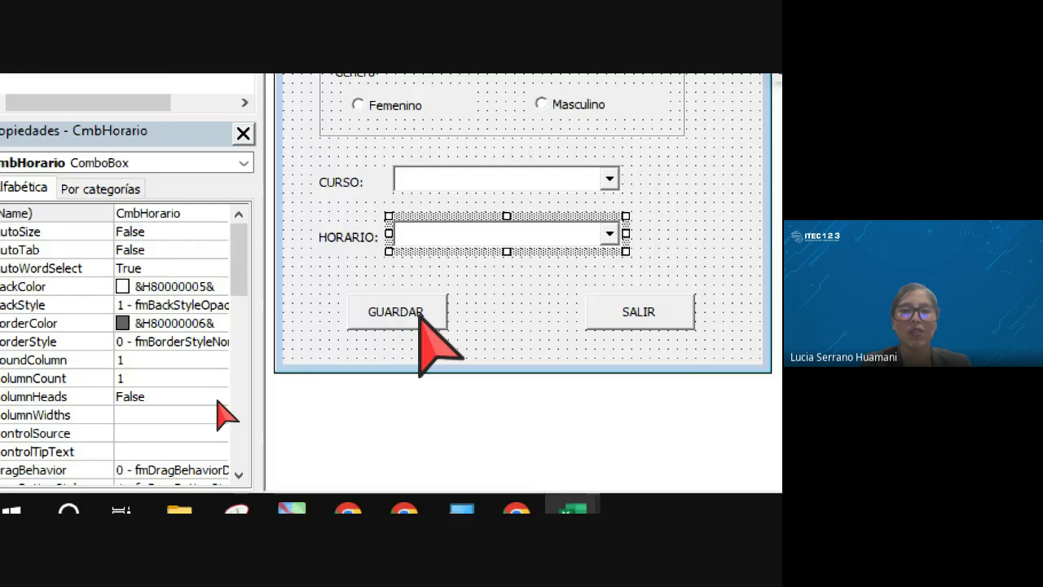
double_click(420, 319)
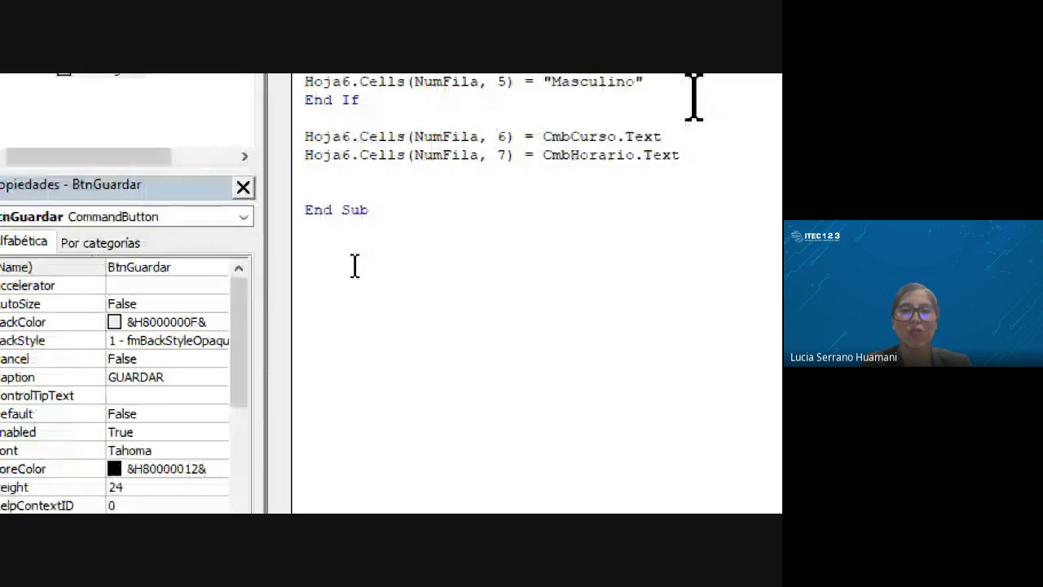
left_click(430, 306)
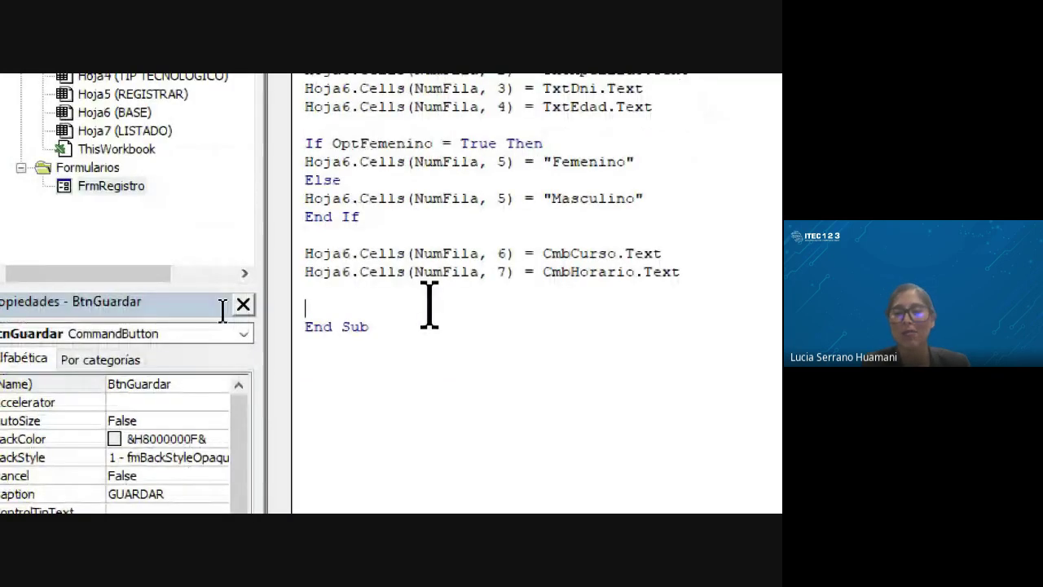
key("BackSpace")
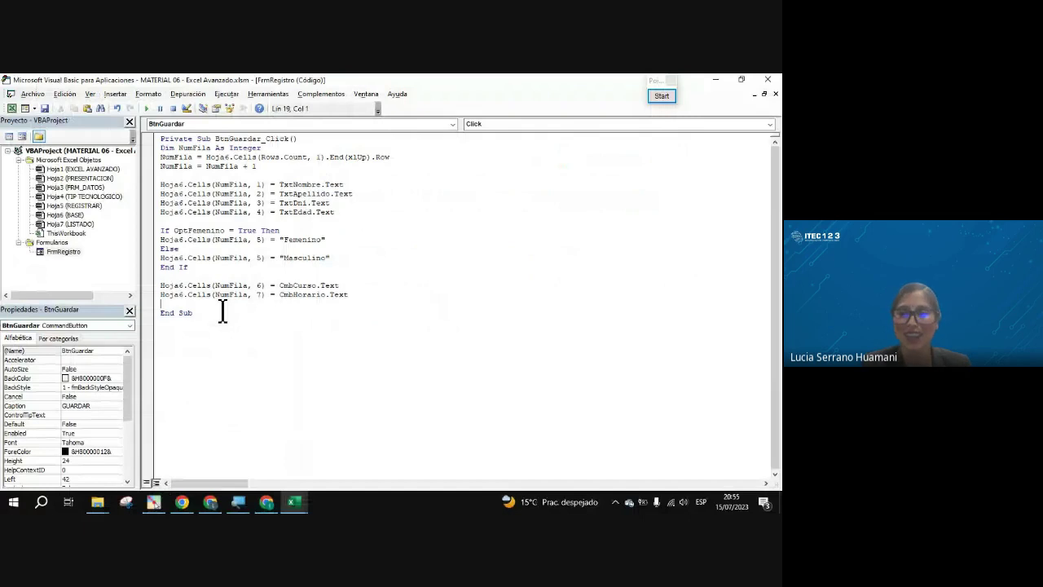
Run the registration form and enter the student's first name and surnames.
left_click(247, 316)
key("alt+F11")
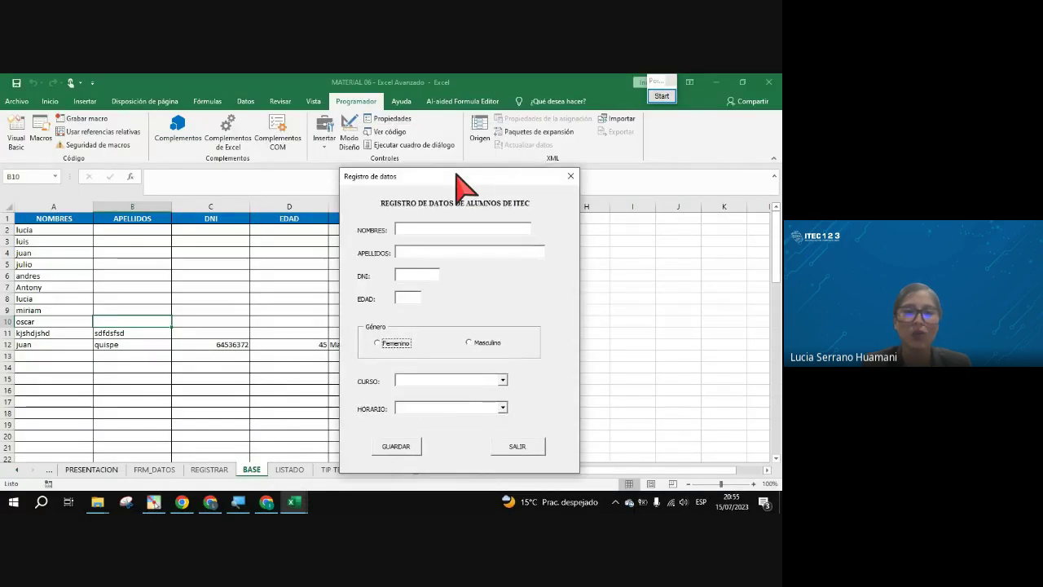
left_click(426, 209)
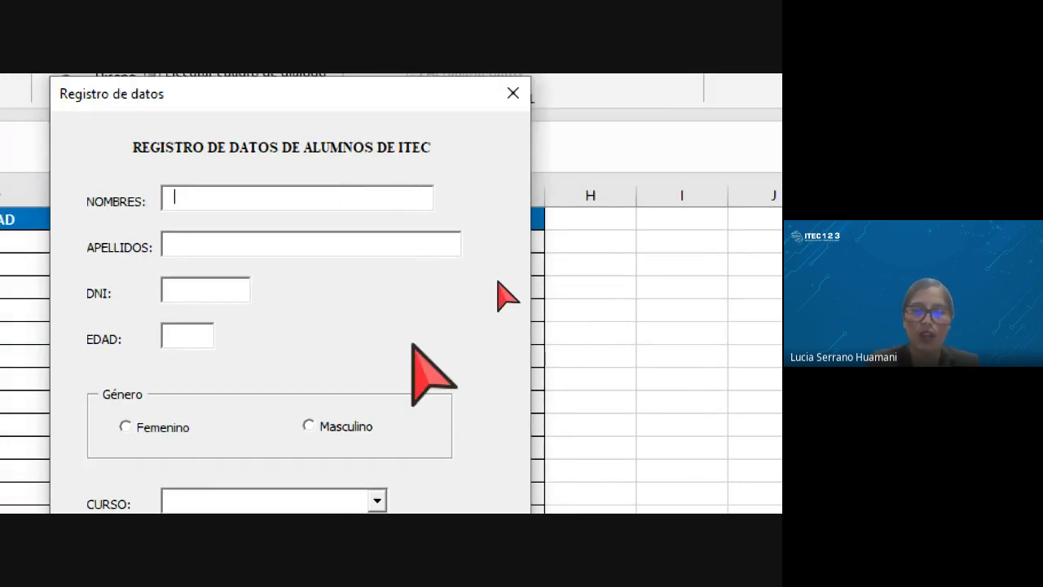
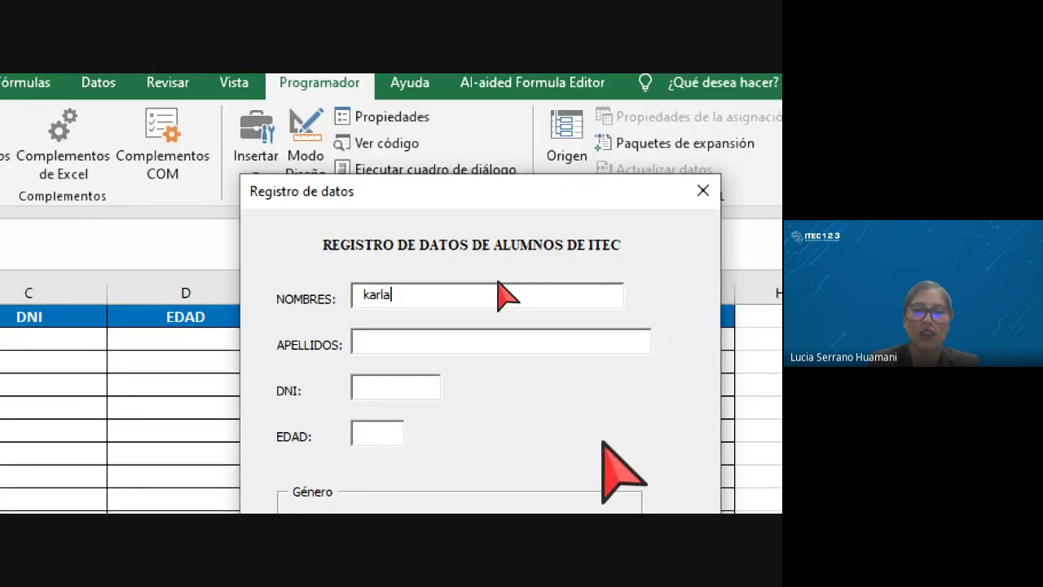
left_click(550, 339)
type("ma")
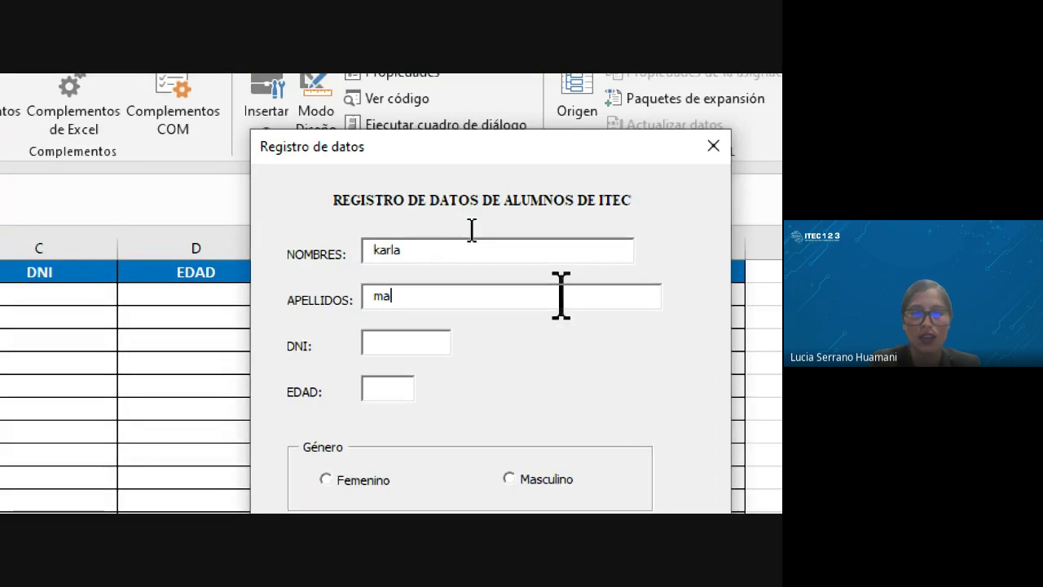
type("q")
key("BackSpace")
key("BackSpace")
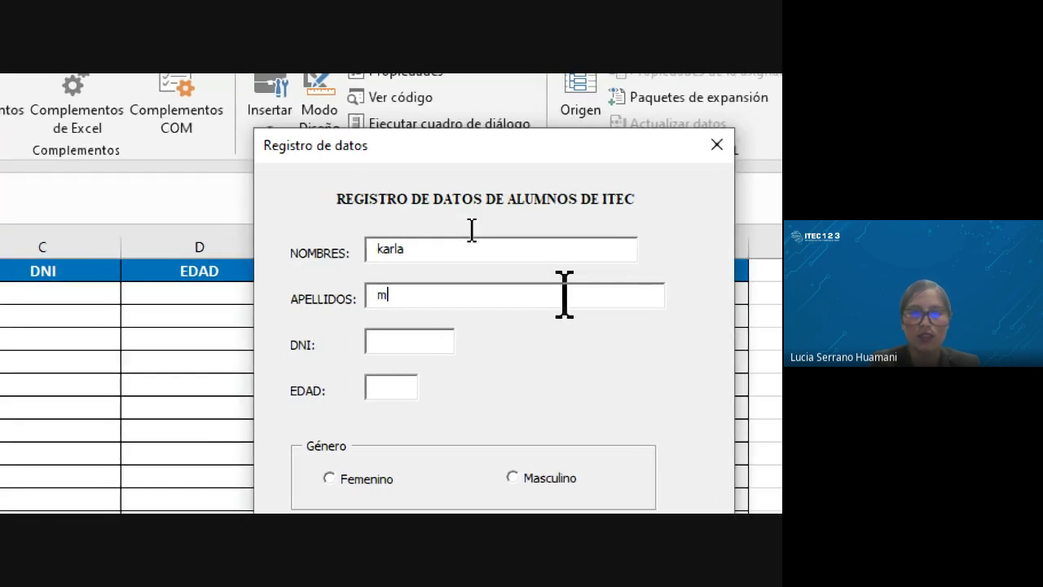
key("BackSpace")
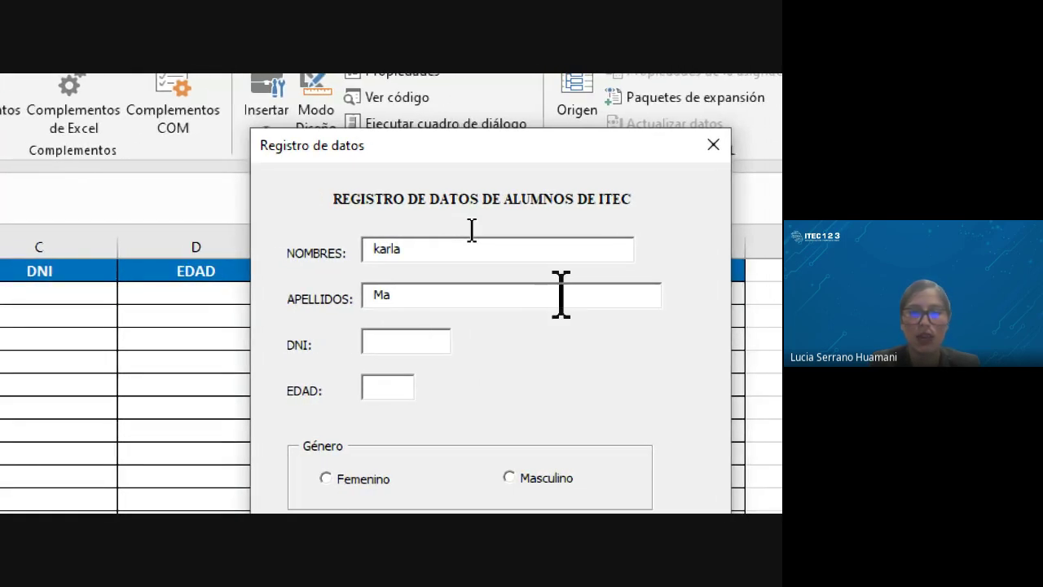
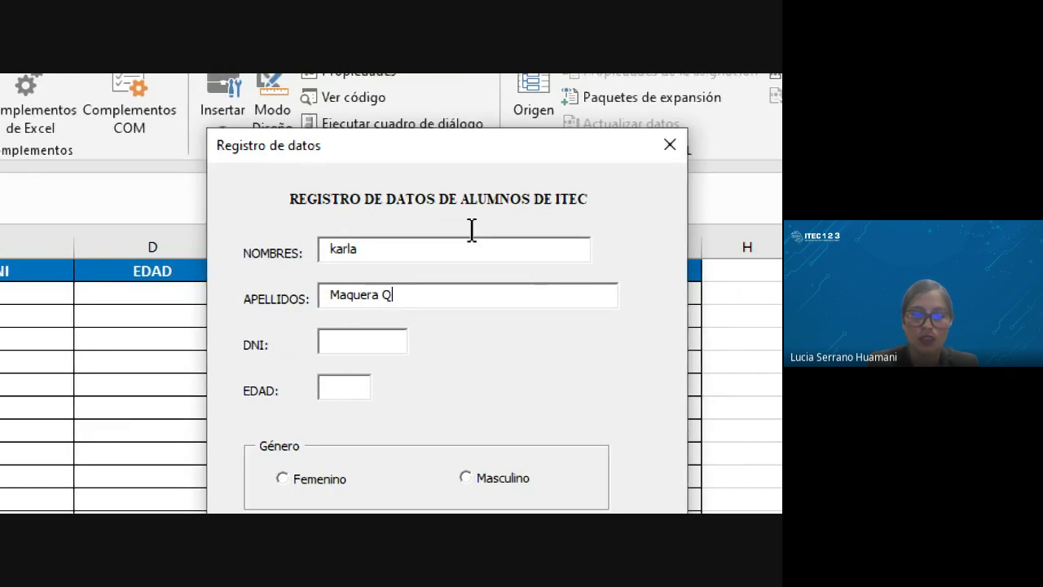
Fill in the student's DNI number and an age of 45.
left_click(309, 342)
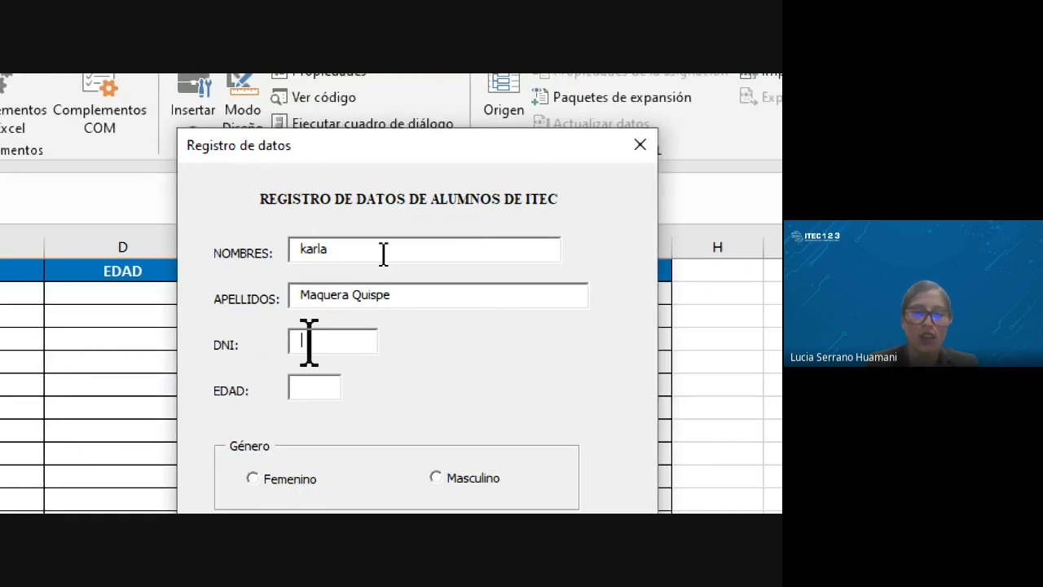
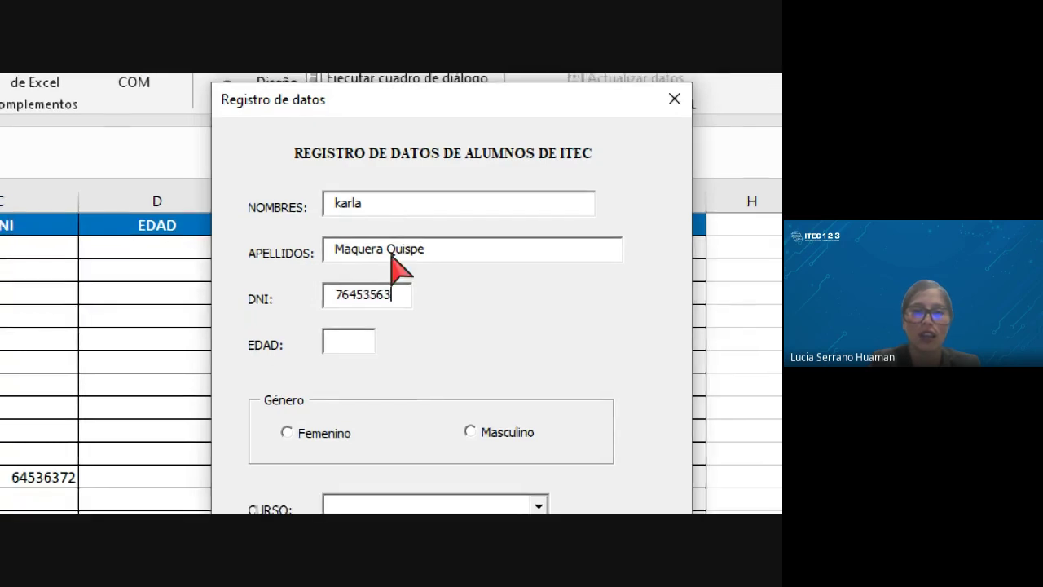
key("Tab")
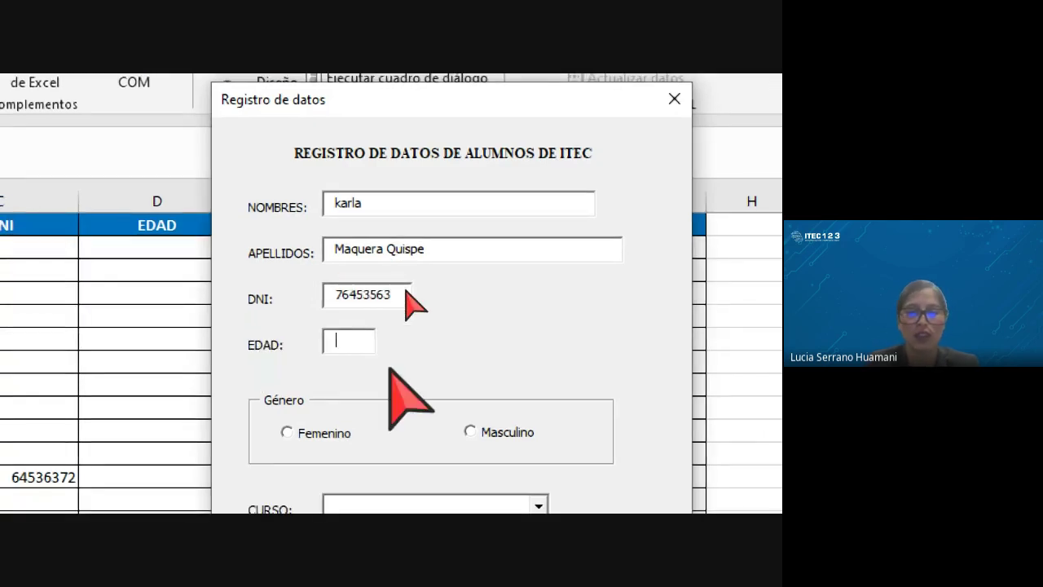
type("45")
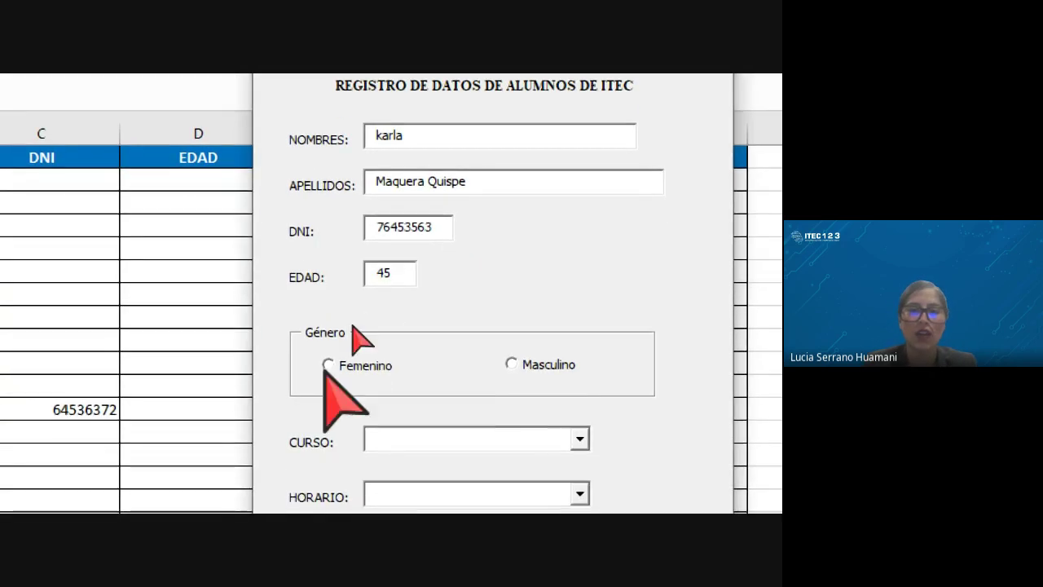
Choose Femenino, Microsoft Word Básico and the 15:00 -16:30 schedule, then save with GUARDAR.
left_click(328, 365)
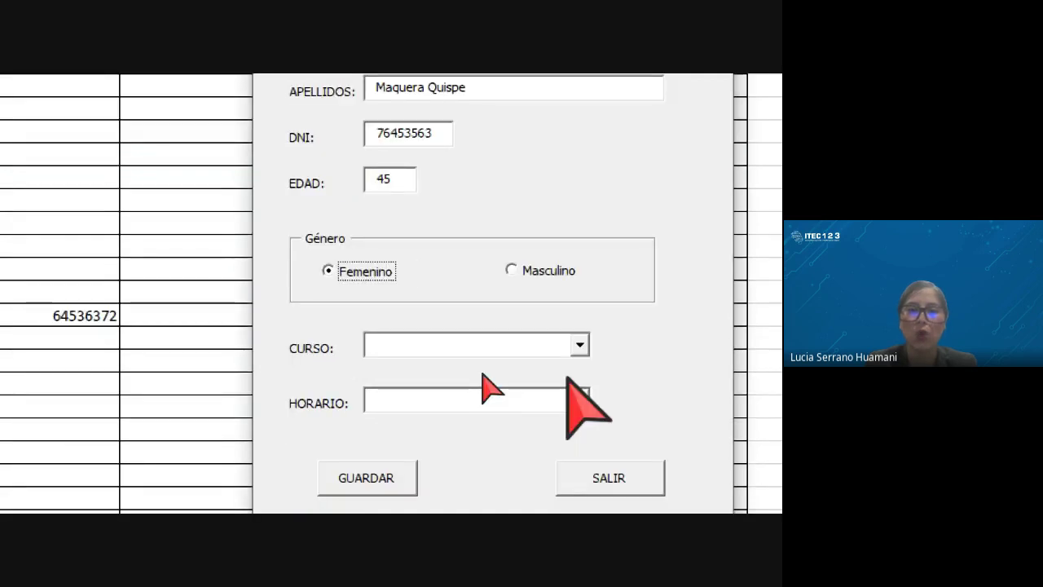
left_click(489, 345)
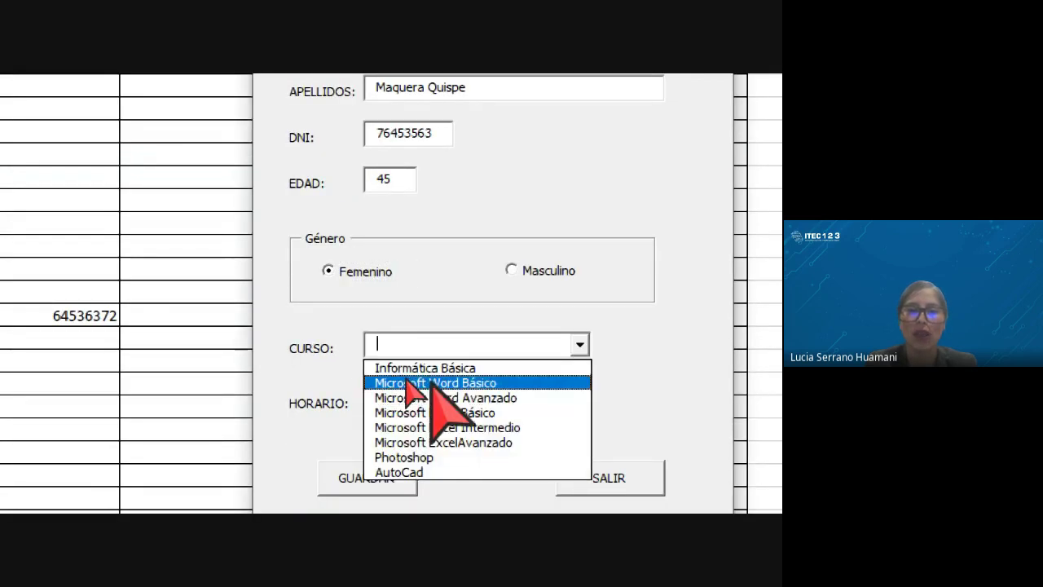
left_click(411, 382)
left_click(579, 399)
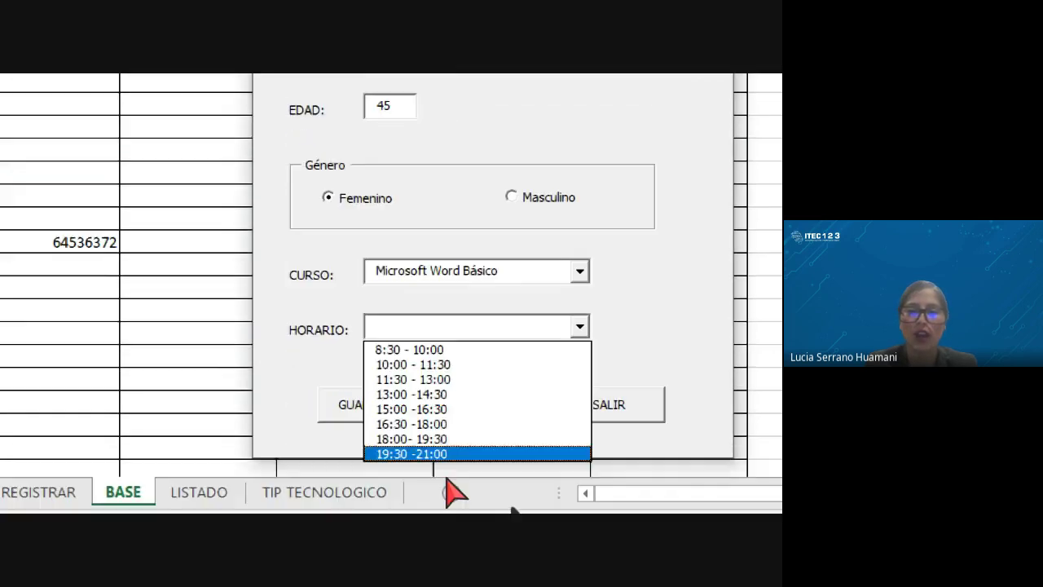
left_click(441, 410)
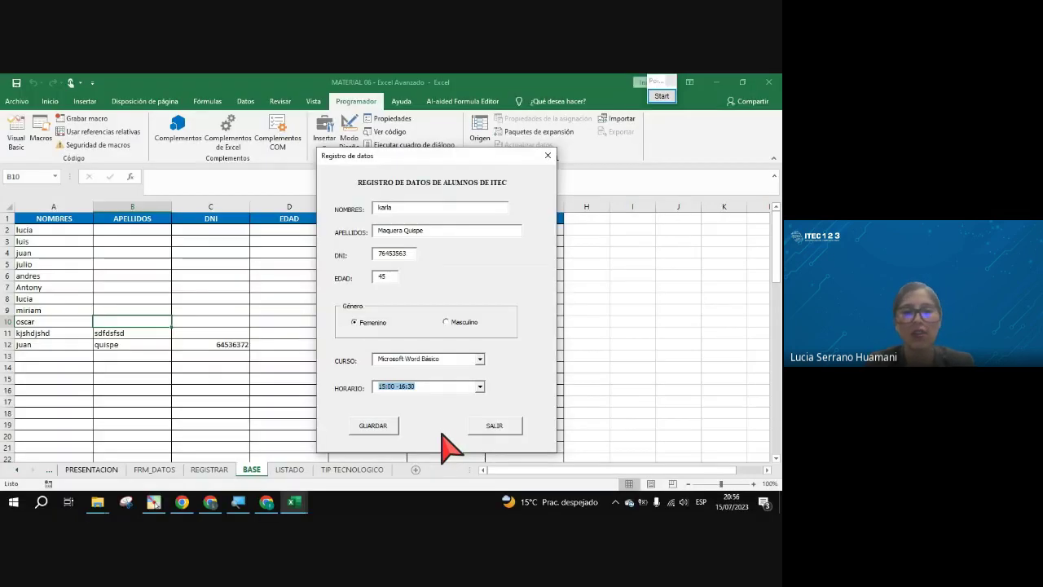
left_click(375, 429)
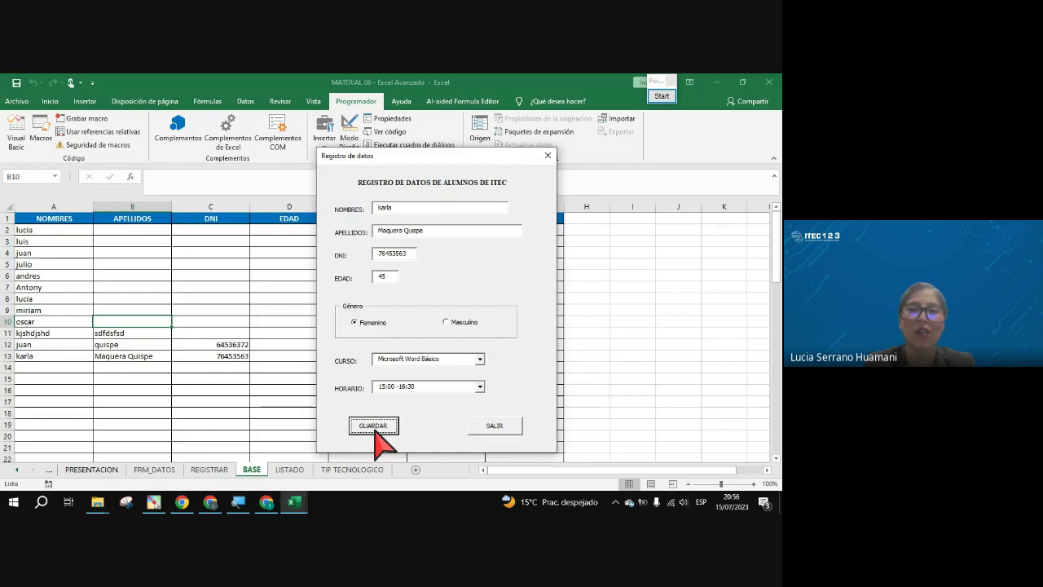
Close the form, check the saved values in cells A13 to G13, and return to the VBA editor.
left_click(551, 155)
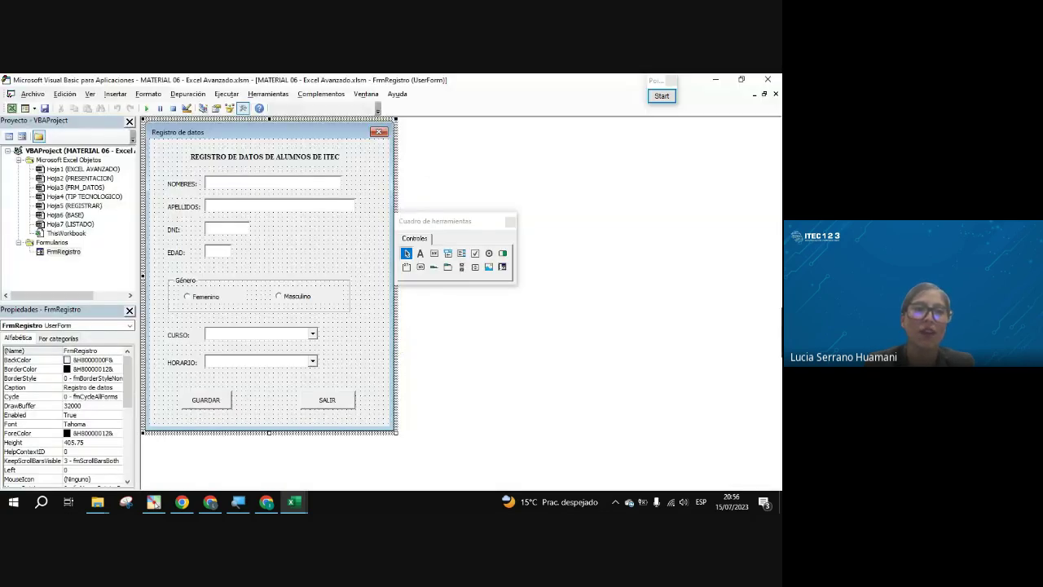
left_click(13, 106)
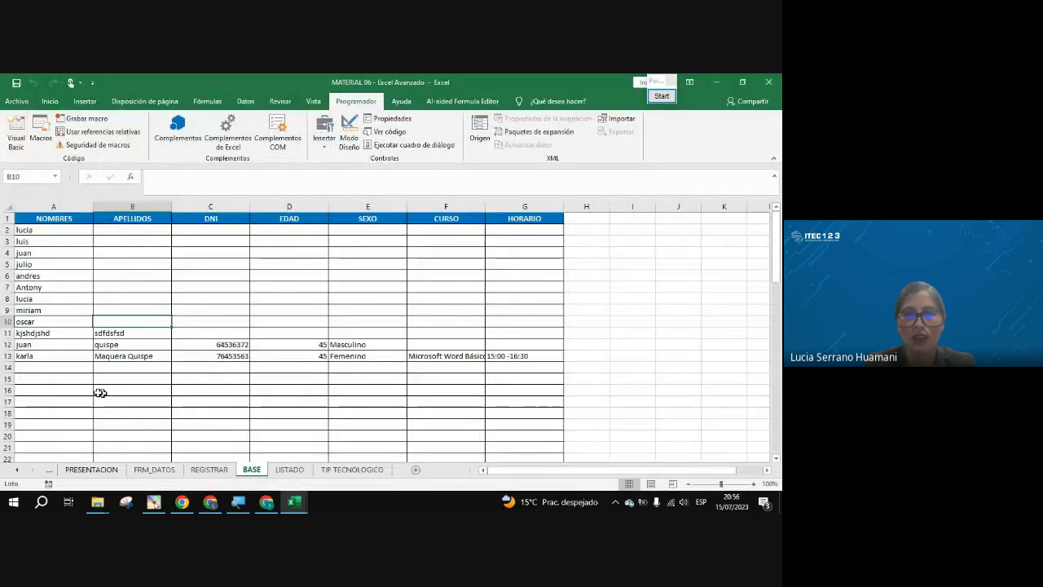
left_click(29, 357)
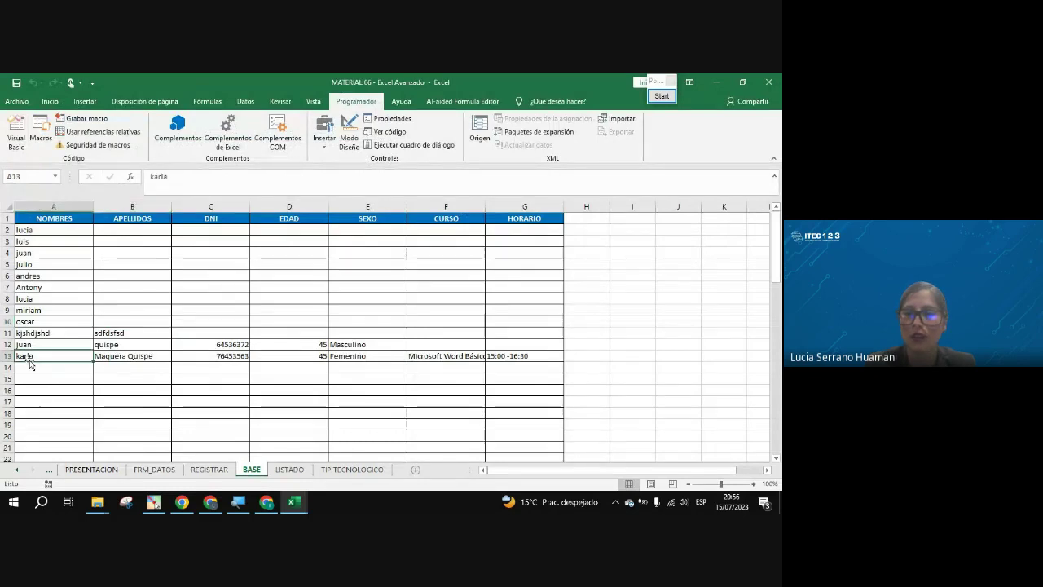
left_click(106, 356)
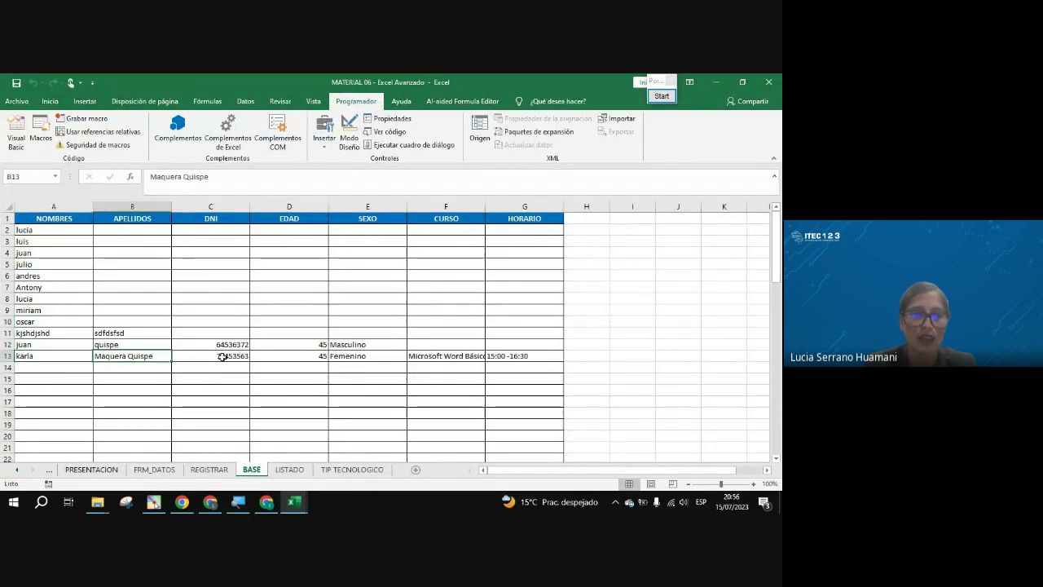
left_click(216, 356)
left_click(335, 357)
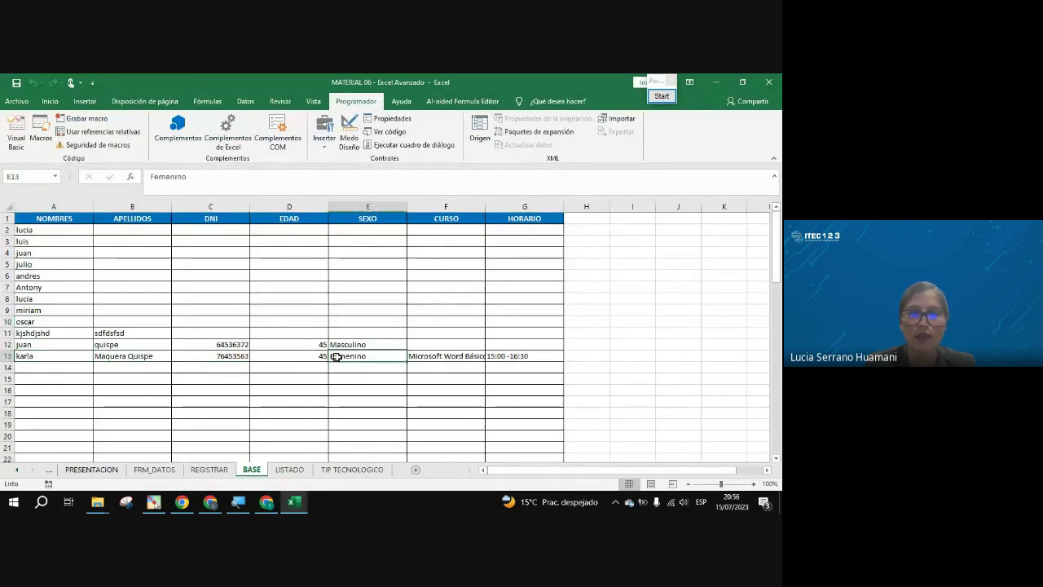
left_click(441, 357)
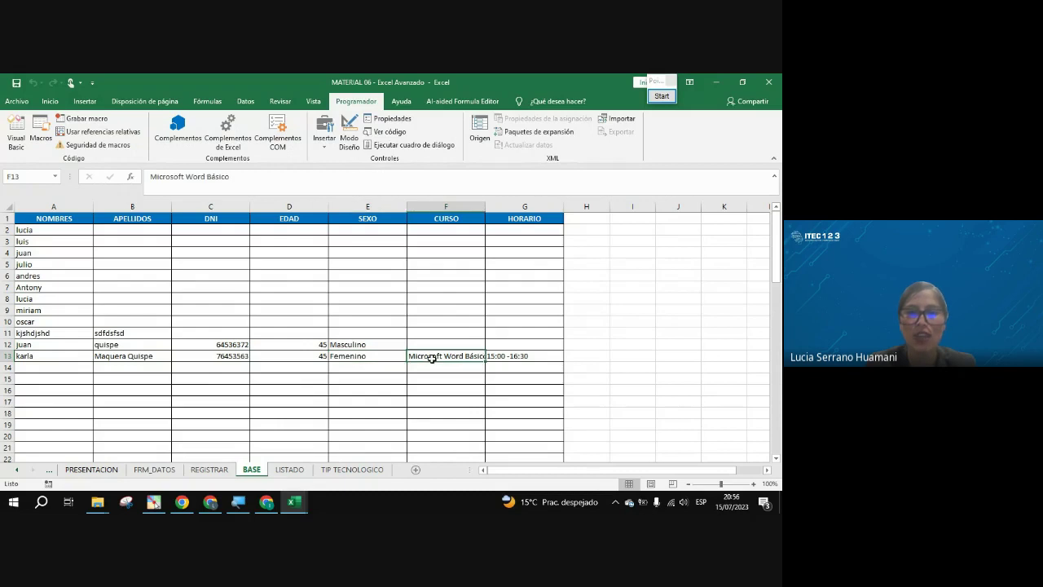
left_click(510, 357)
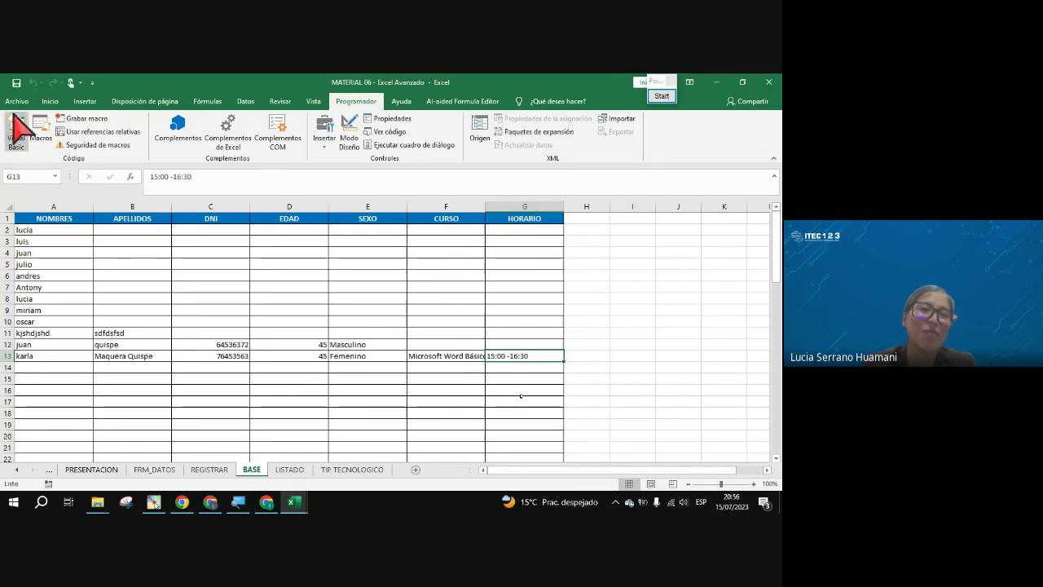
left_click(30, 140)
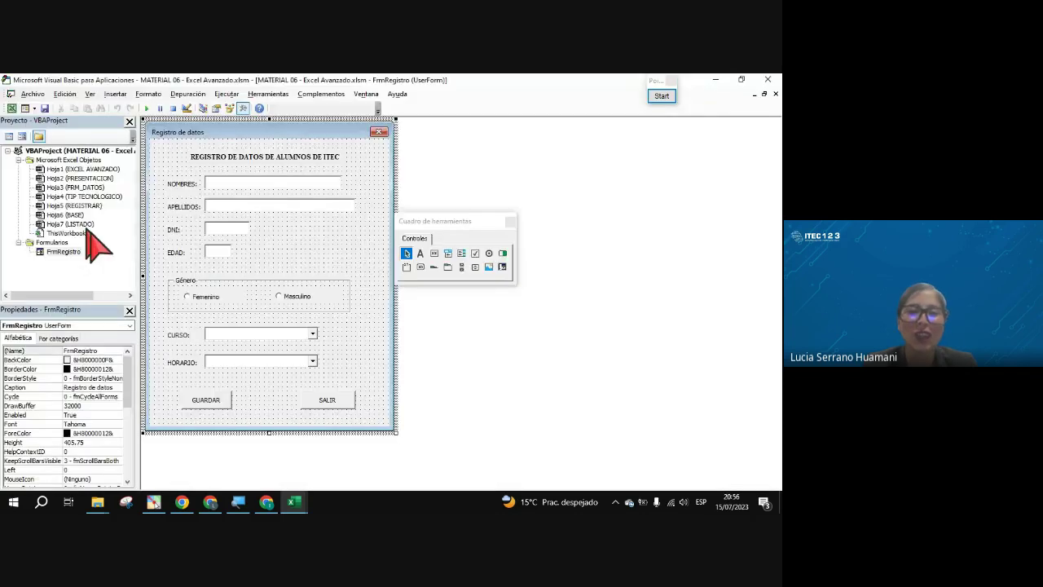
Select the BtnGuardar_Click code lines and bring the Meet call forward.
double_click(198, 406)
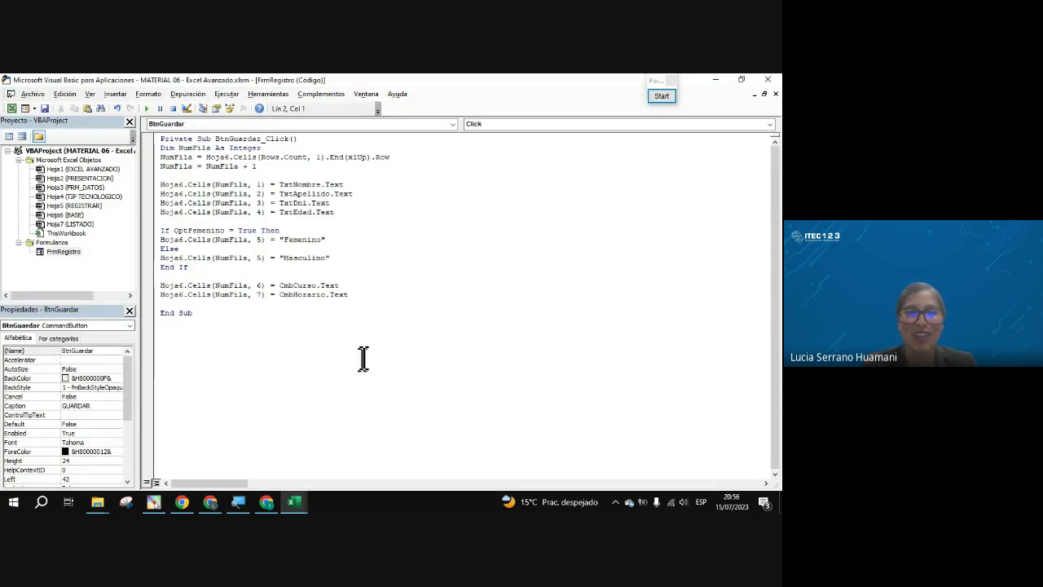
mouse_move(359, 295)
left_mouse_down()
mouse_move(219, 269)
mouse_move(160, 139)
left_mouse_up()
key("ctrl+c")
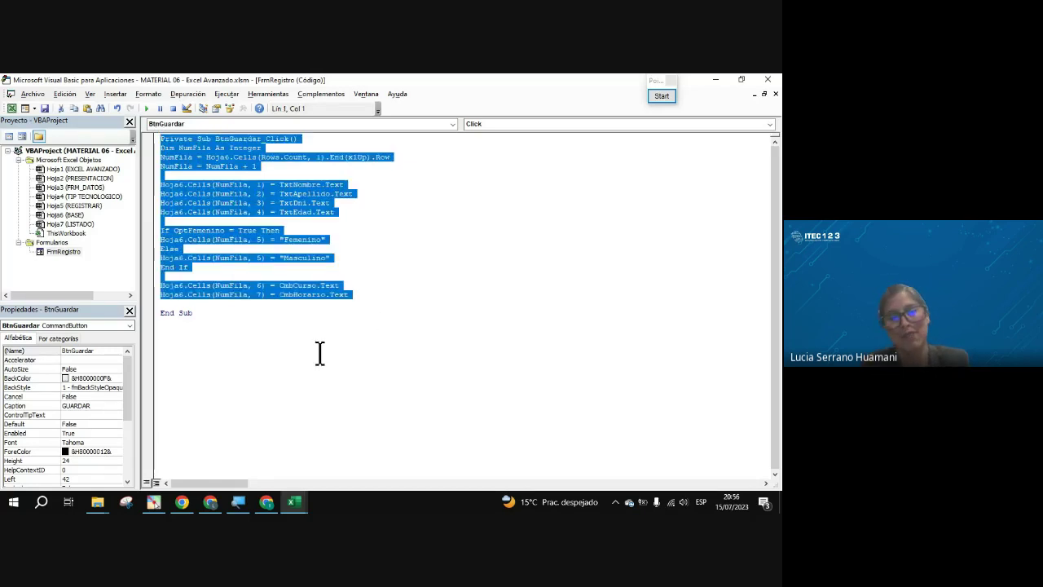
left_click(211, 501)
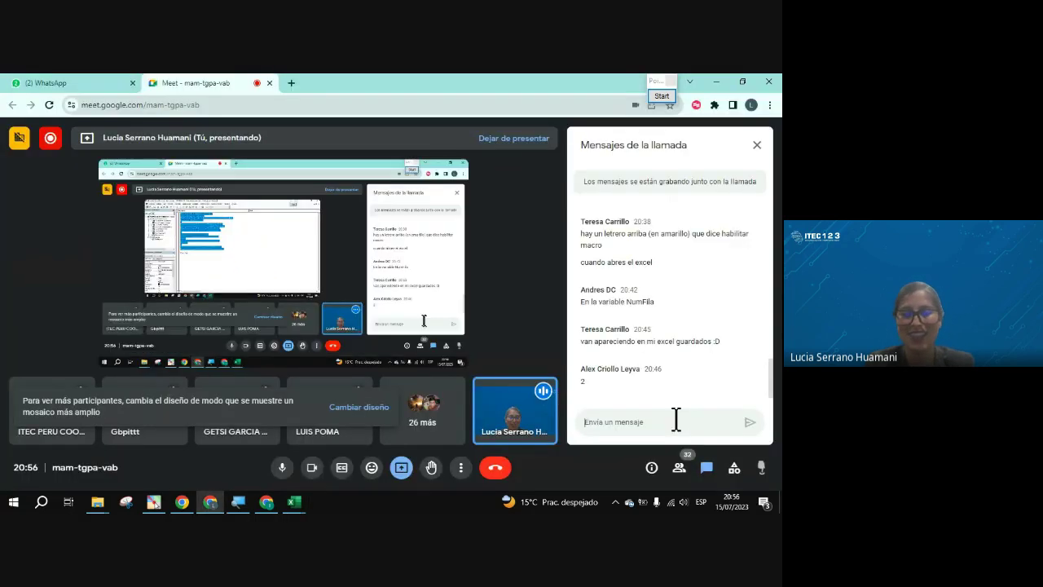
Paste and send the copied save code in the Meet chat, then return to the VBA editor.
left_click(676, 419)
key("ctrl+v")
key("Return")
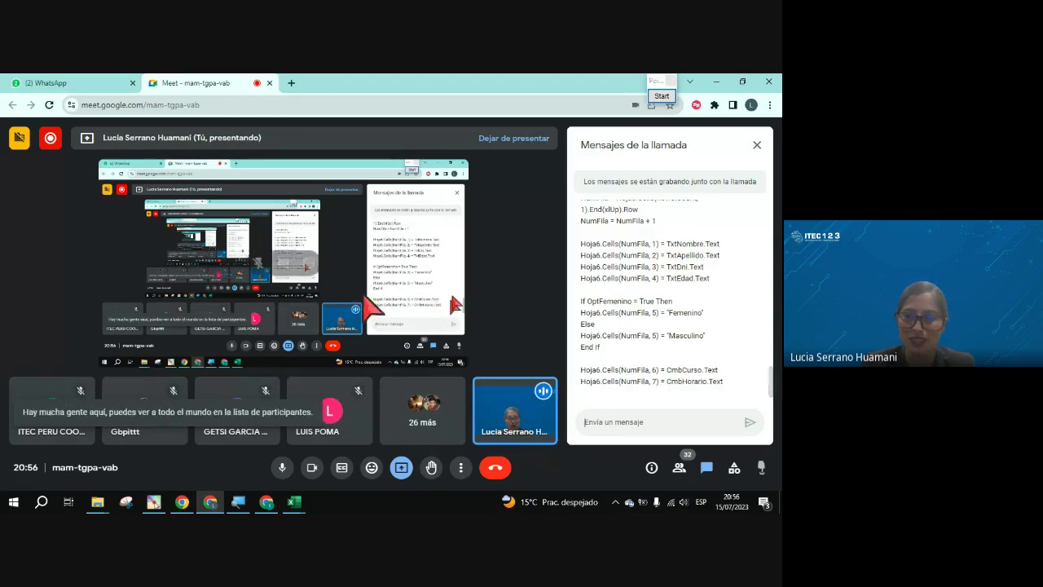
key("alt+Tab")
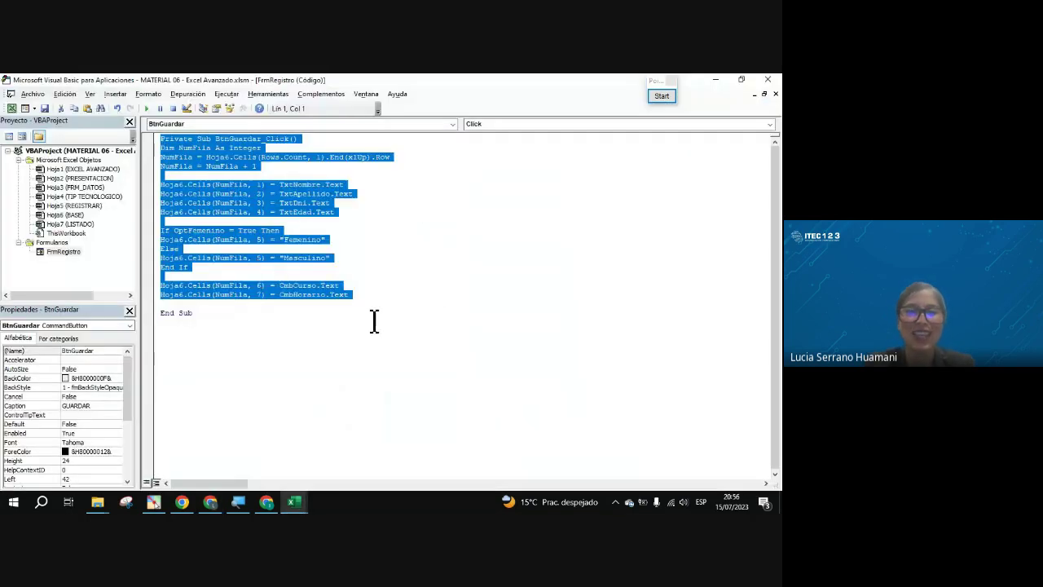
left_click(373, 321)
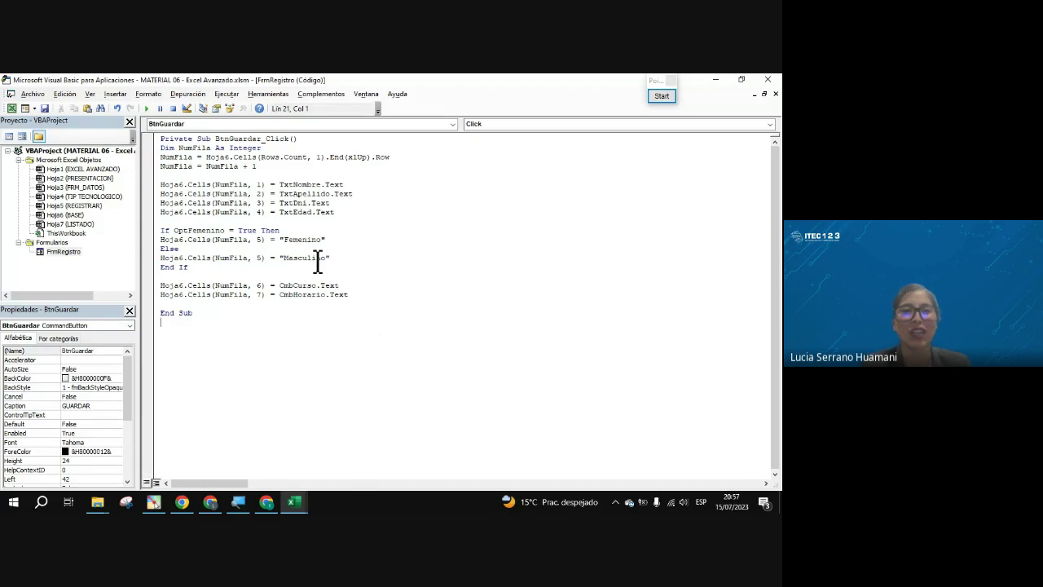
Run the form, save a first name typed in NOMBRES, clear the field, and close the form.
left_click(146, 108)
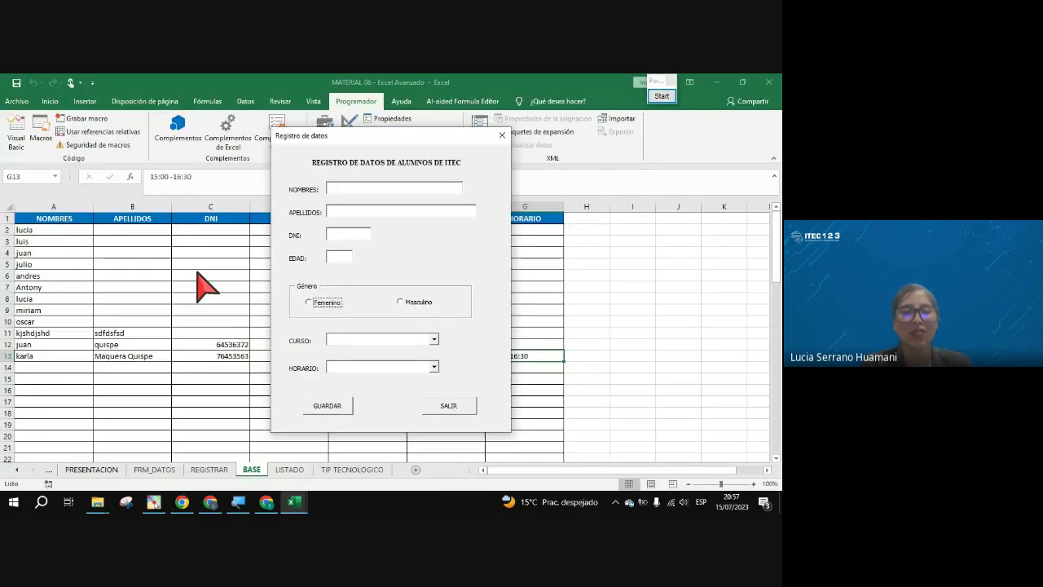
left_click(356, 185)
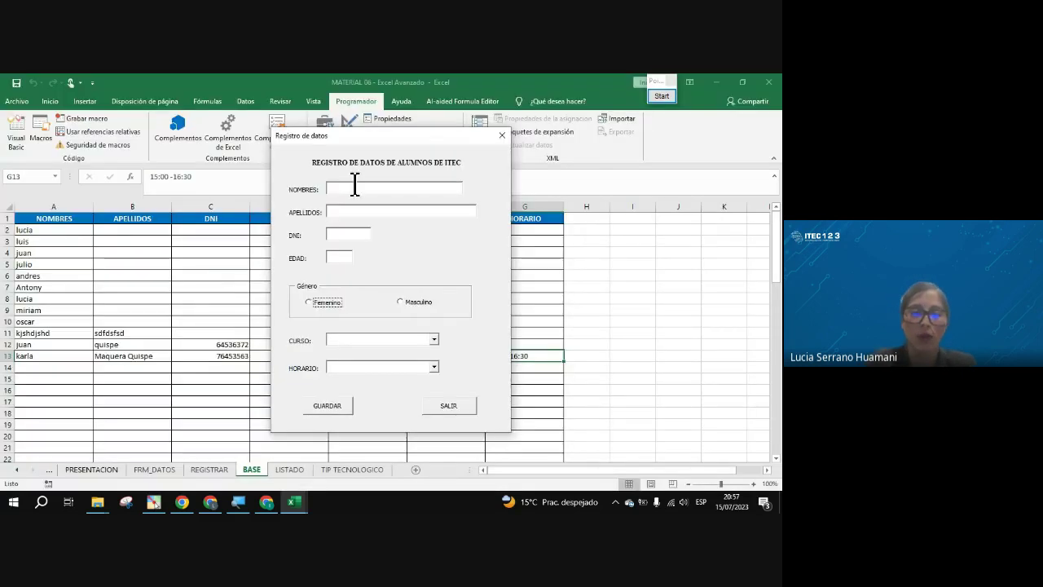
type("lucia")
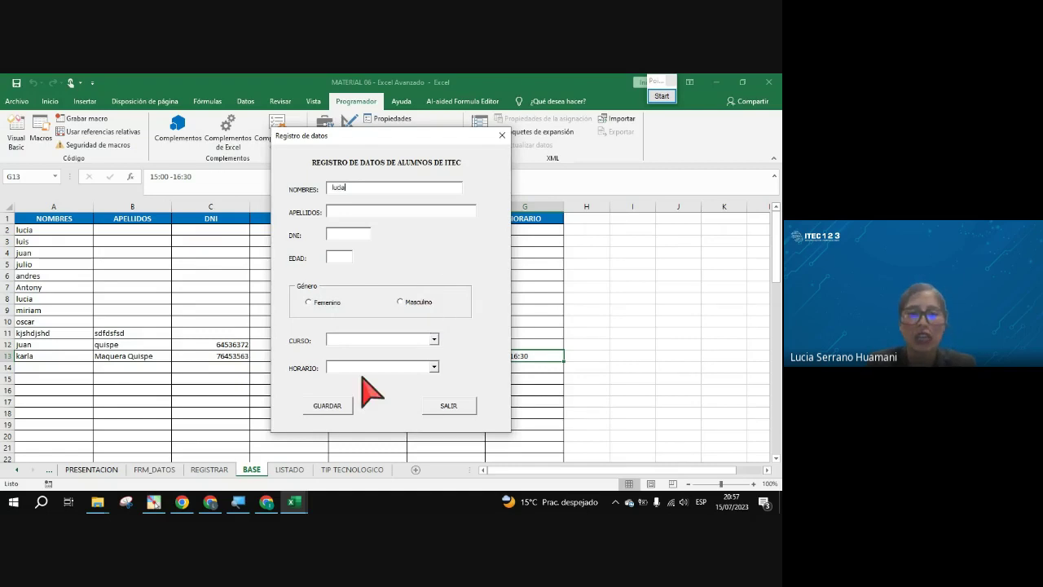
left_click(330, 405)
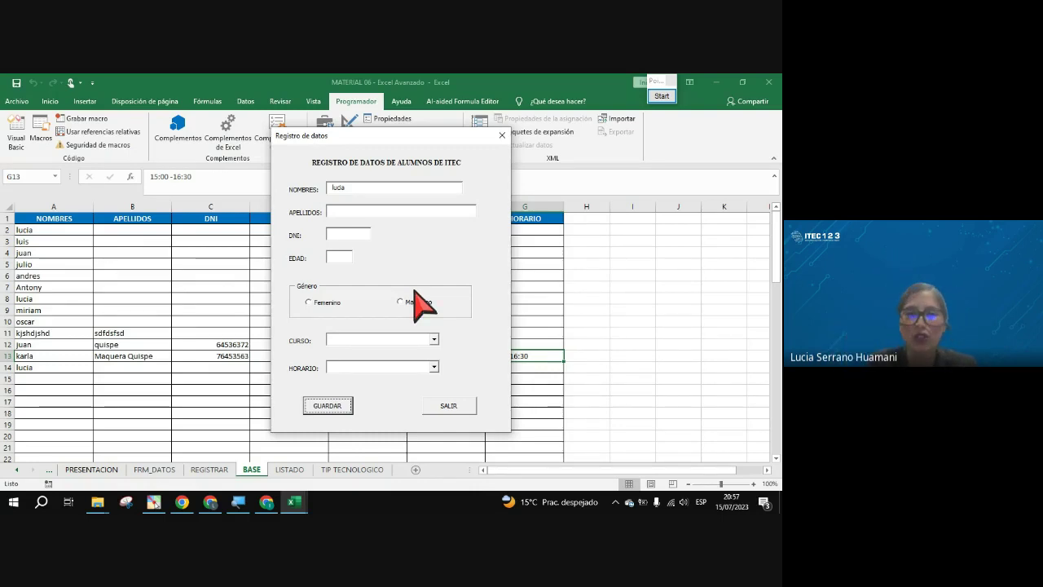
left_click(361, 187)
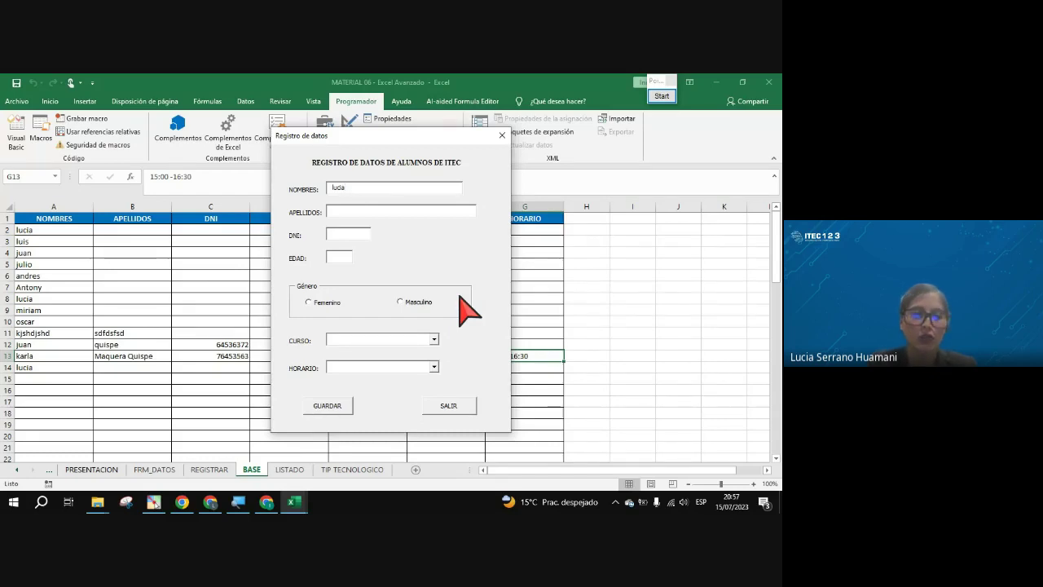
key("BackSpace")
key("BackSpace")
key("BackSpace")
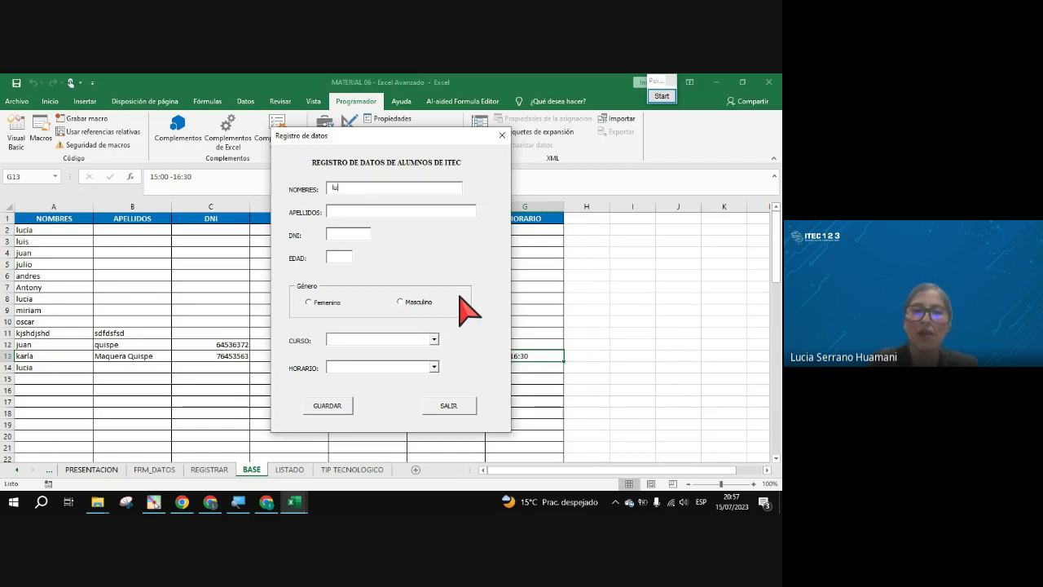
key("BackSpace")
key("BackSpace")
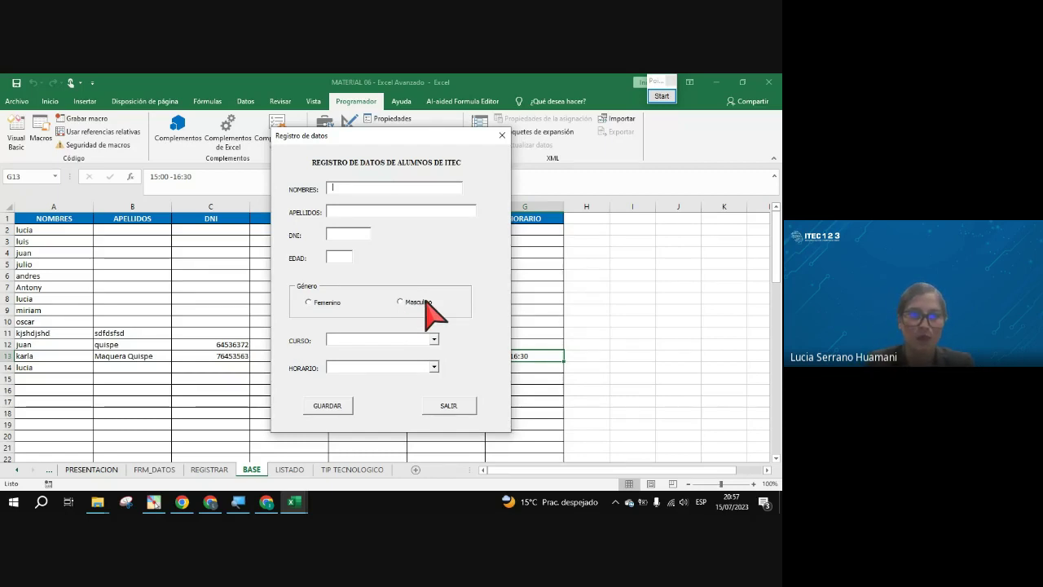
left_click(502, 136)
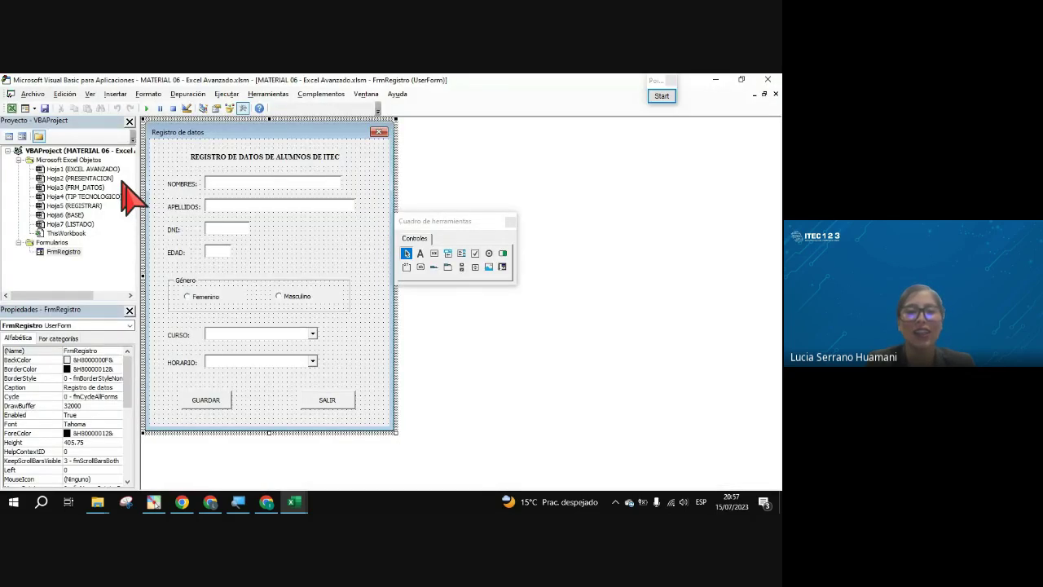
Declare Sub limpiar() below the GUARDAR save routine, then reopen the FrmRegistro design.
double_click(206, 399)
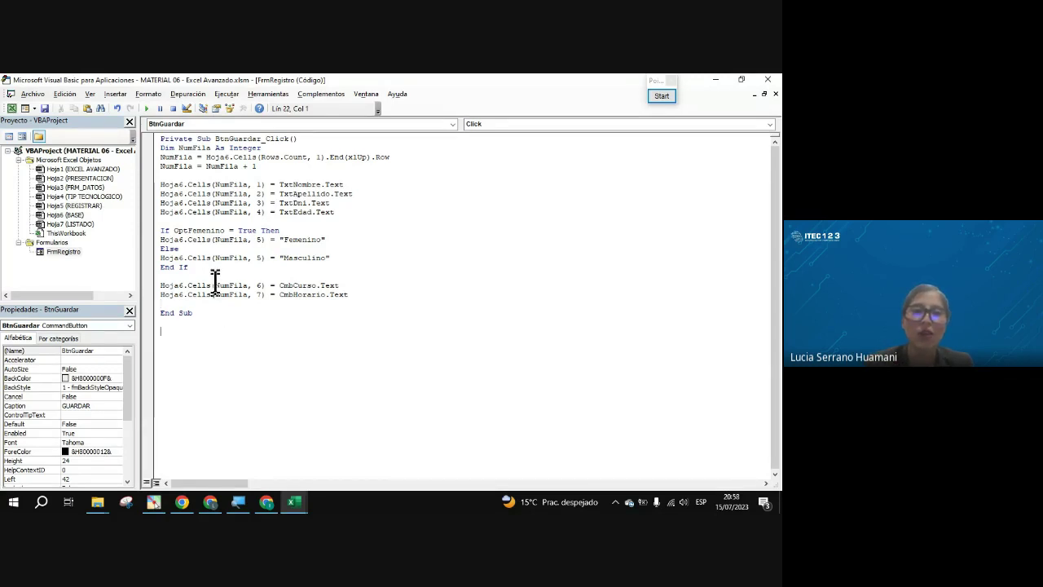
left_click(196, 331)
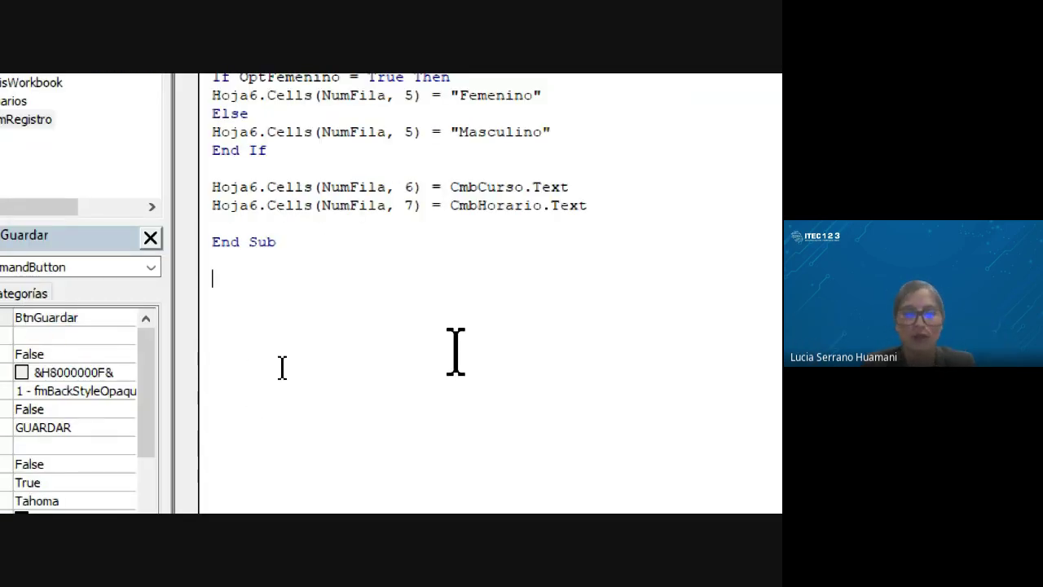
type("sub ")
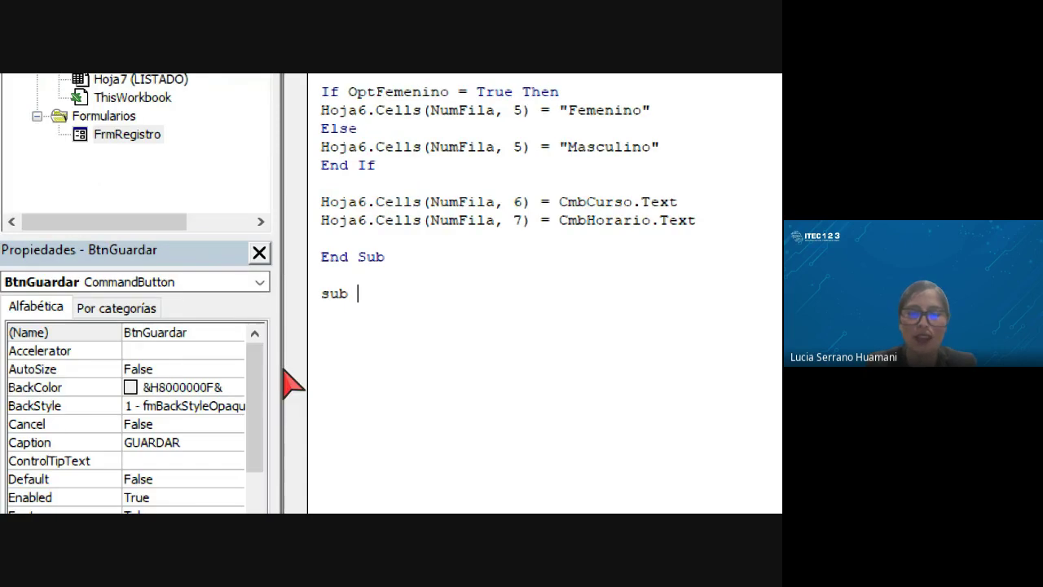
type("limpar")
key("BackSpace")
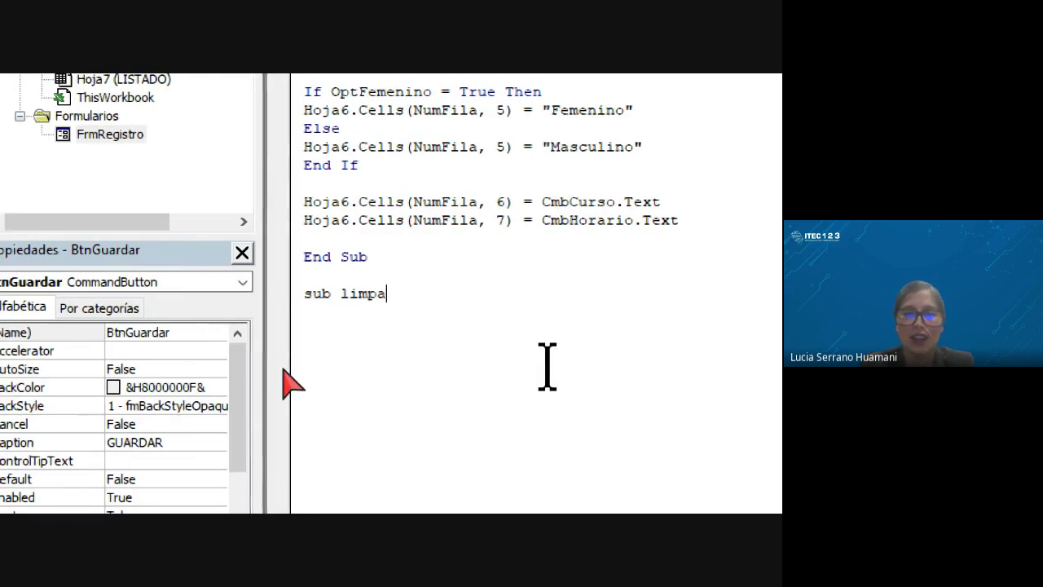
key("BackSpace")
type("iar")
key("Return")
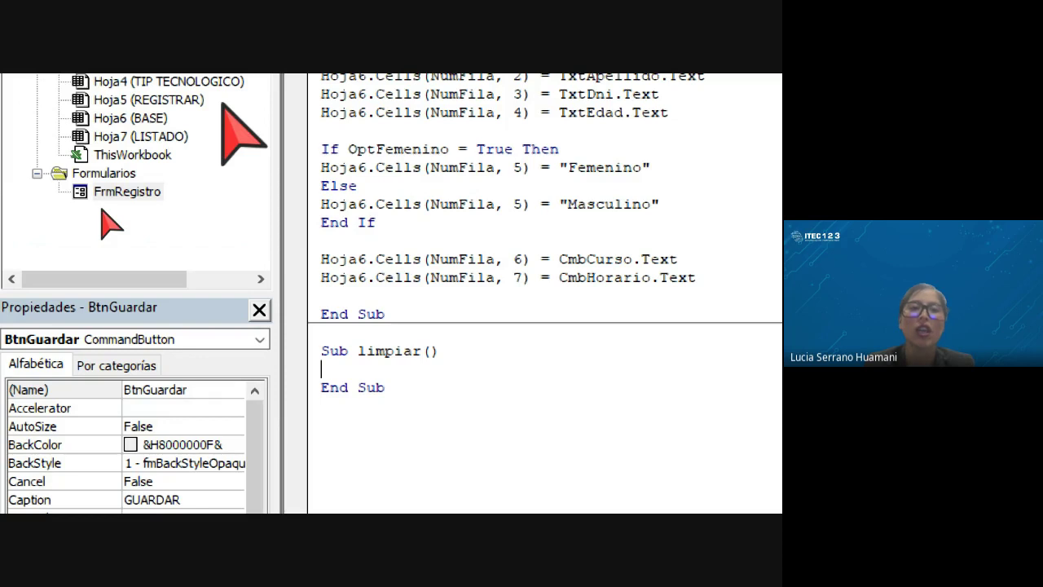
double_click(126, 191)
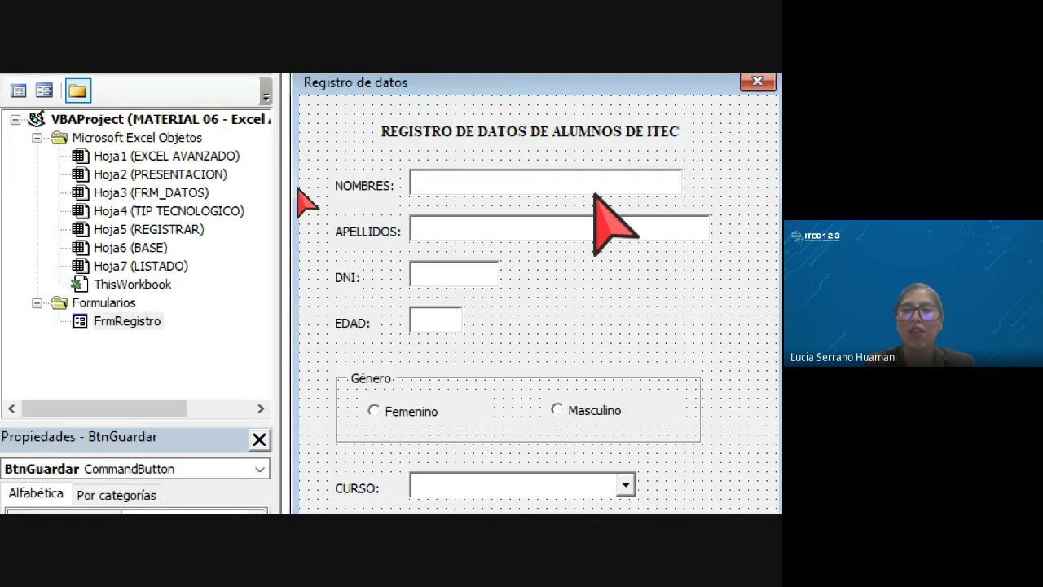
Confirm the NOMBRES box is named TxtNombre, then return to the form's code from the GUARDAR button.
left_click(571, 184)
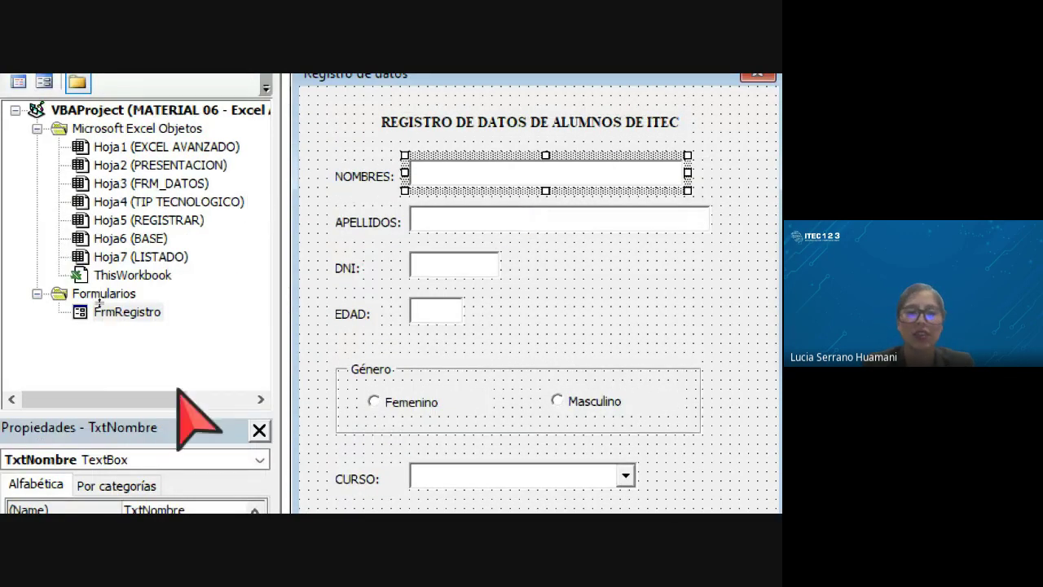
double_click(386, 430)
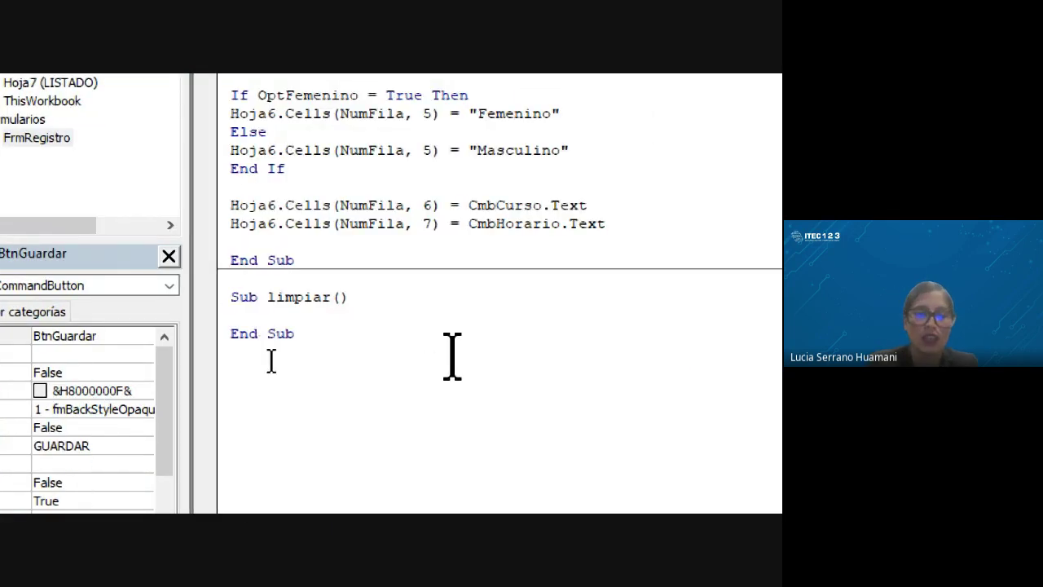
In Sub limpiar, add the line TxtNombre.Text = "" to empty the name box.
type("tx")
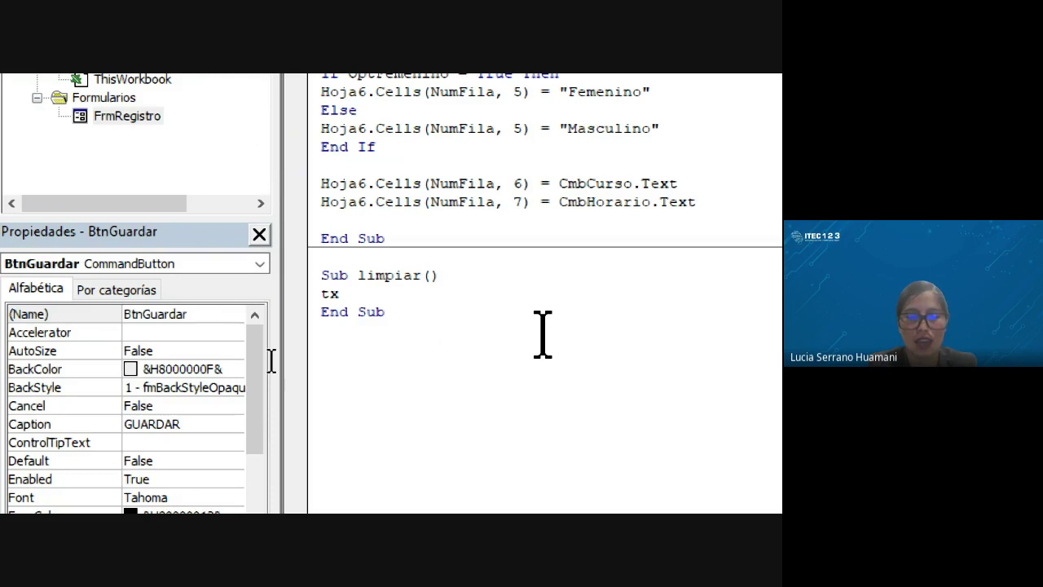
type("t")
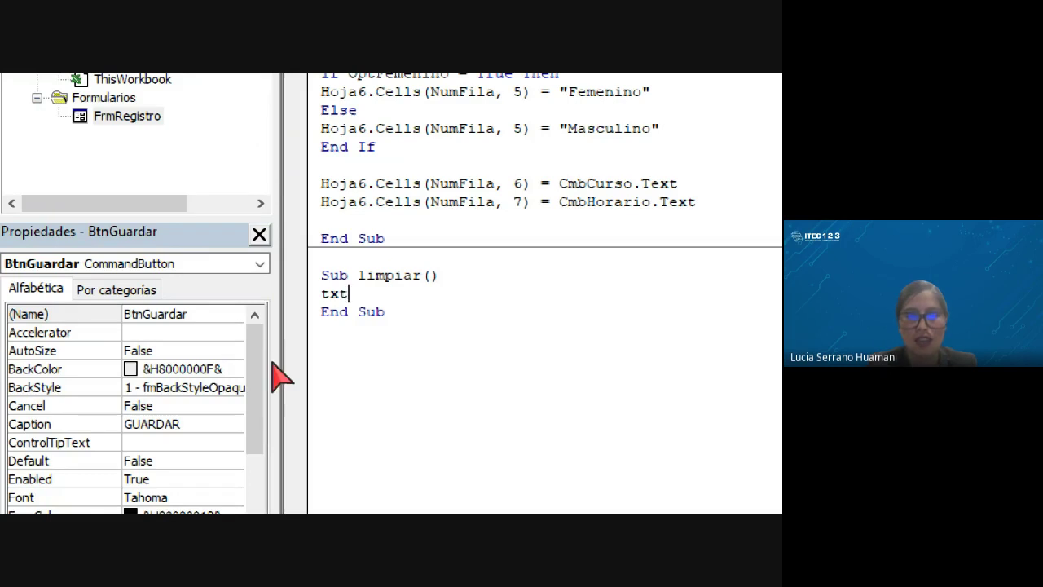
key("BackSpace")
key("BackSpace")
key("BackSpace")
type("Te")
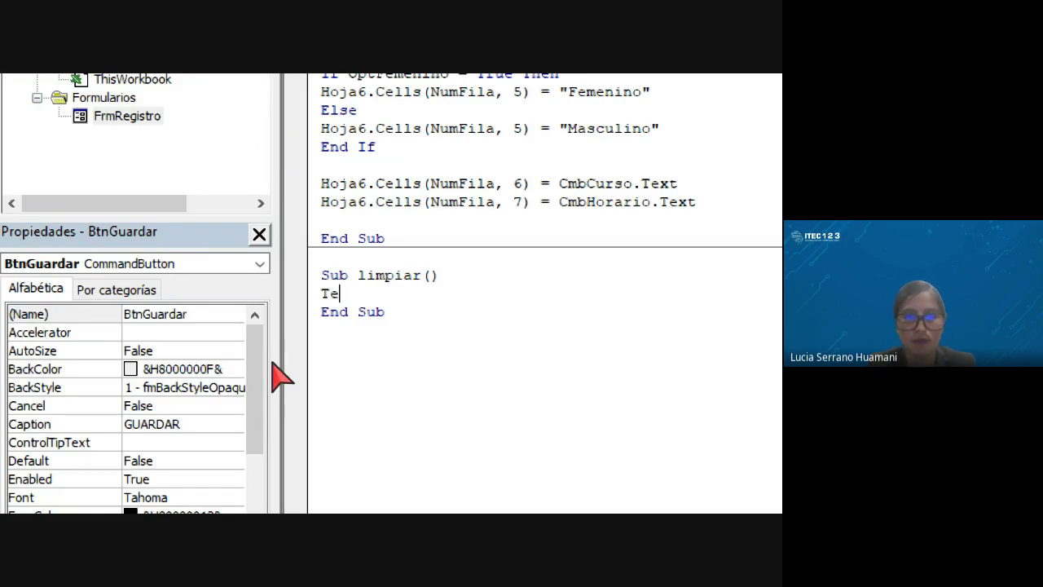
type("xt")
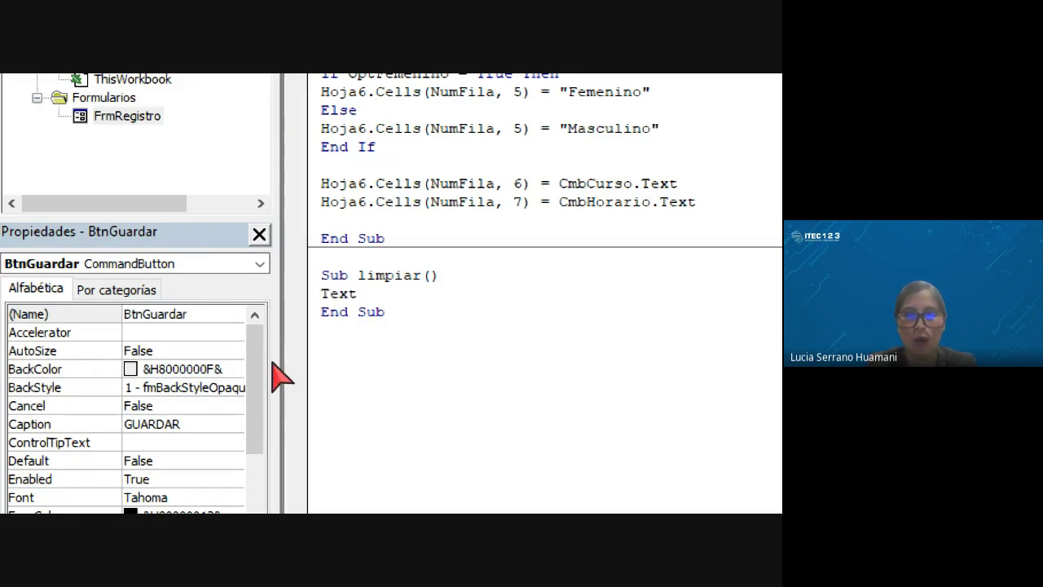
type("Nombre")
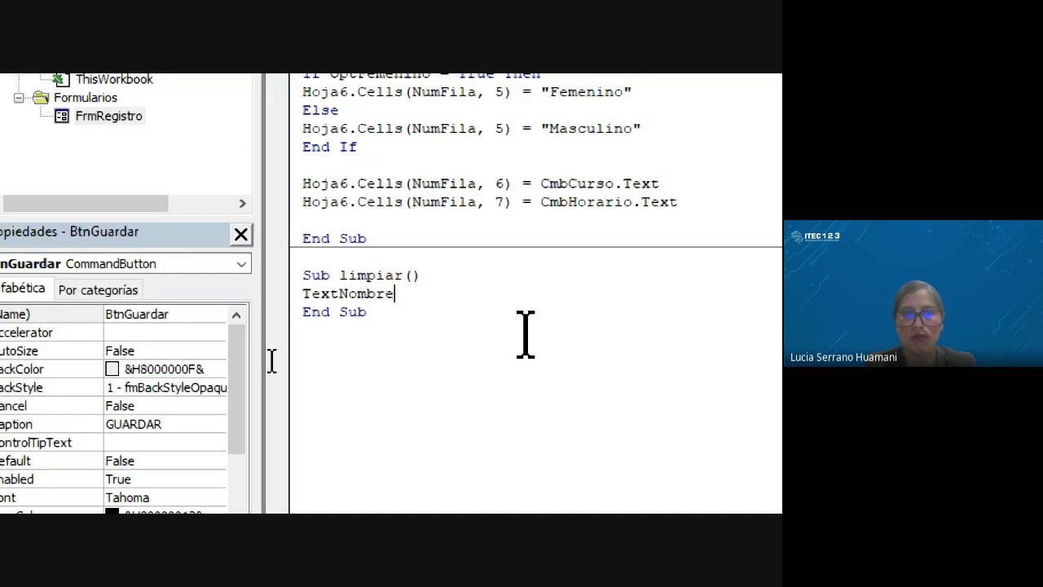
key("BackSpace")
key("BackSpace")
key("BackSpace")
key("BackSpace")
key("BackSpace")
key("BackSpace")
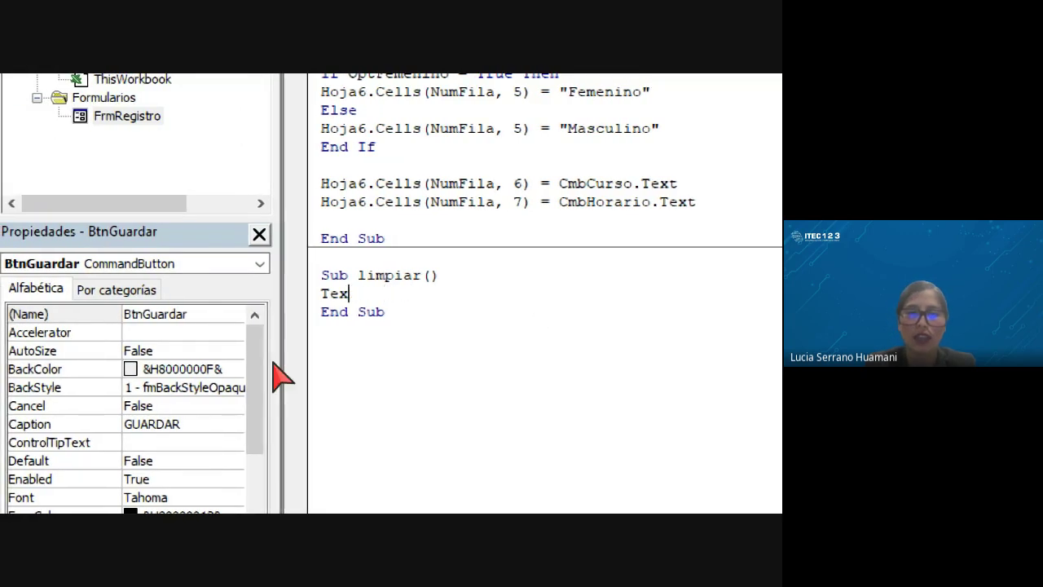
key("BackSpace")
key("BackSpace")
type("xtN")
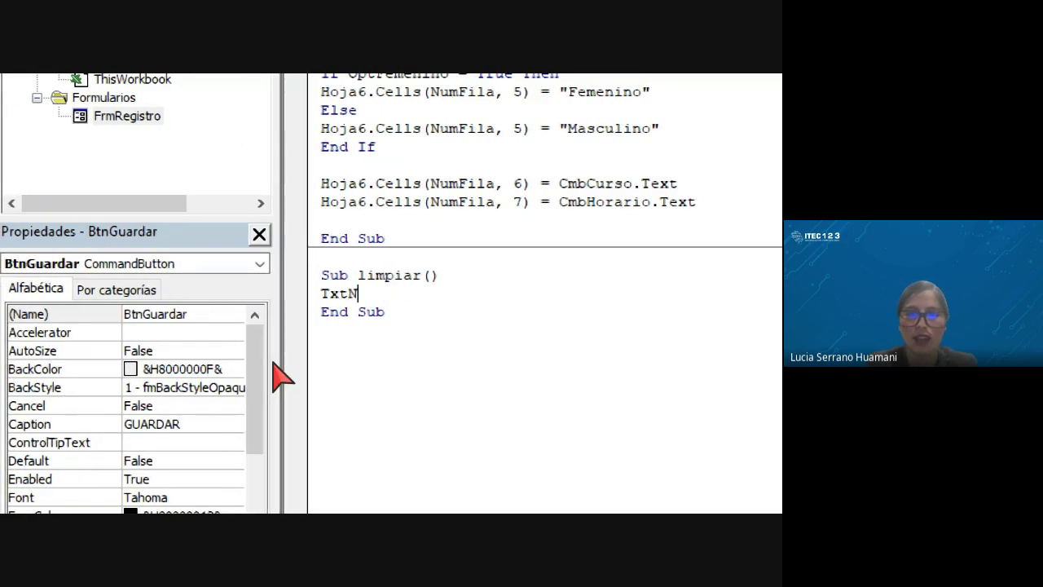
type("ombre")
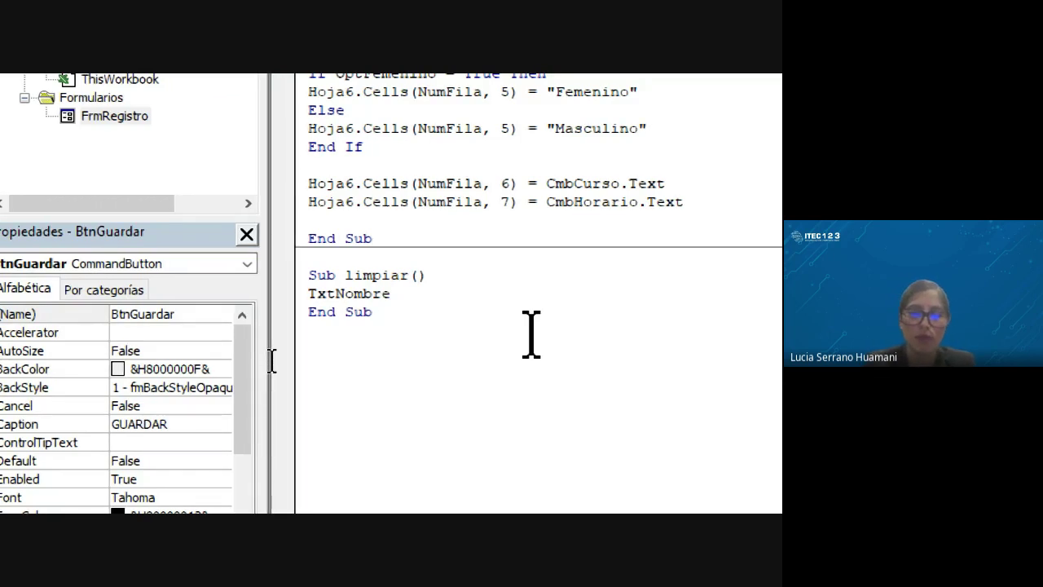
type(".text")
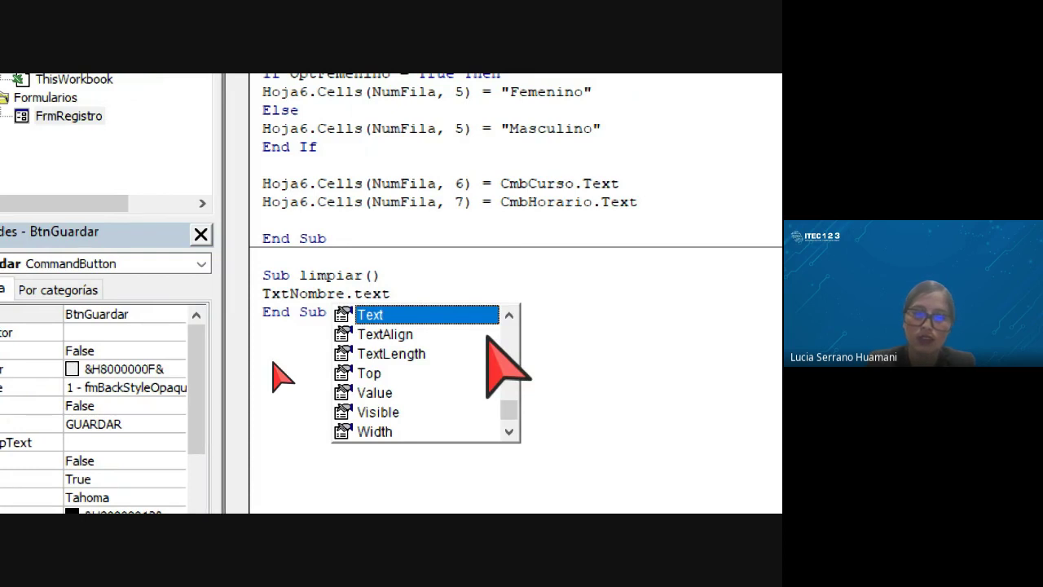
type("=\"\"")
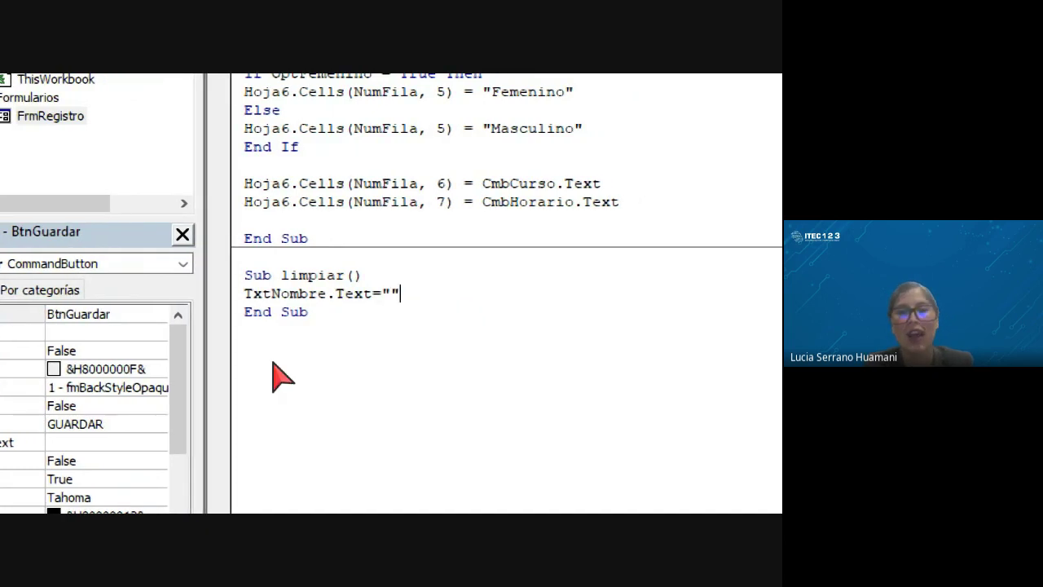
key("Return")
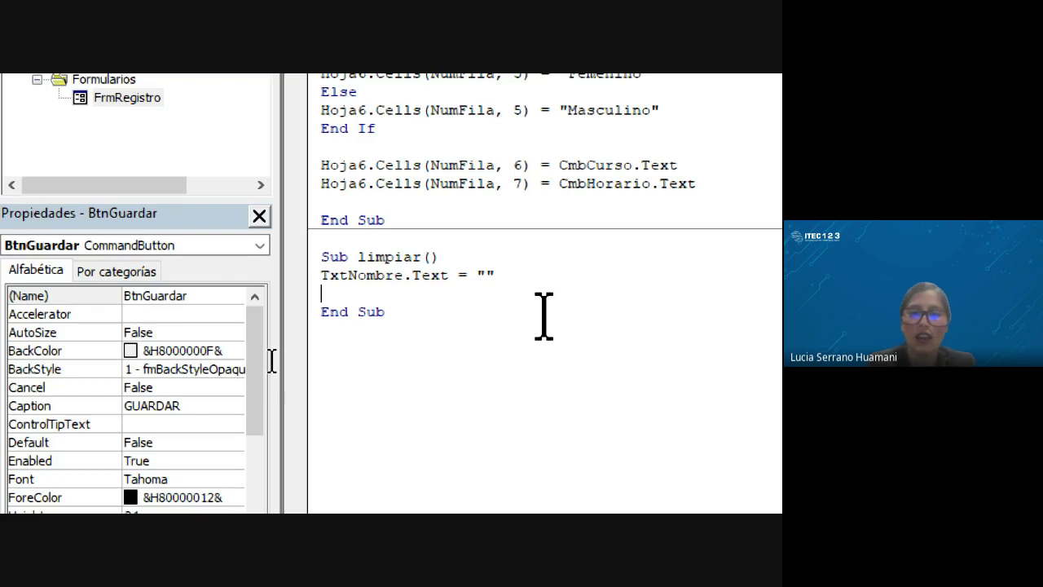
Add lines setting TxtApellido.Text and TxtDni.Text to "" in limpiar.
type("Txt")
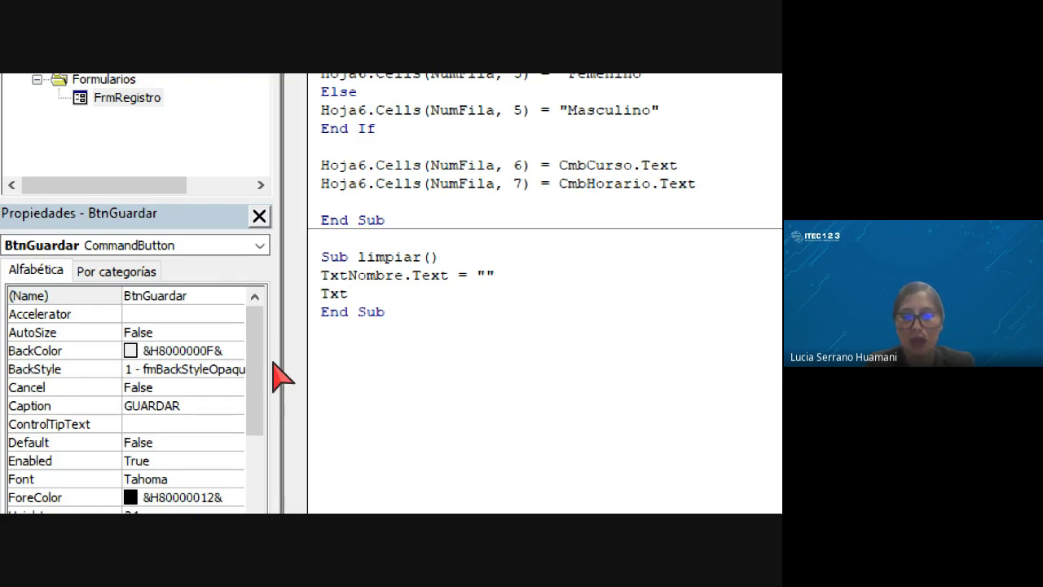
type("Apellido")
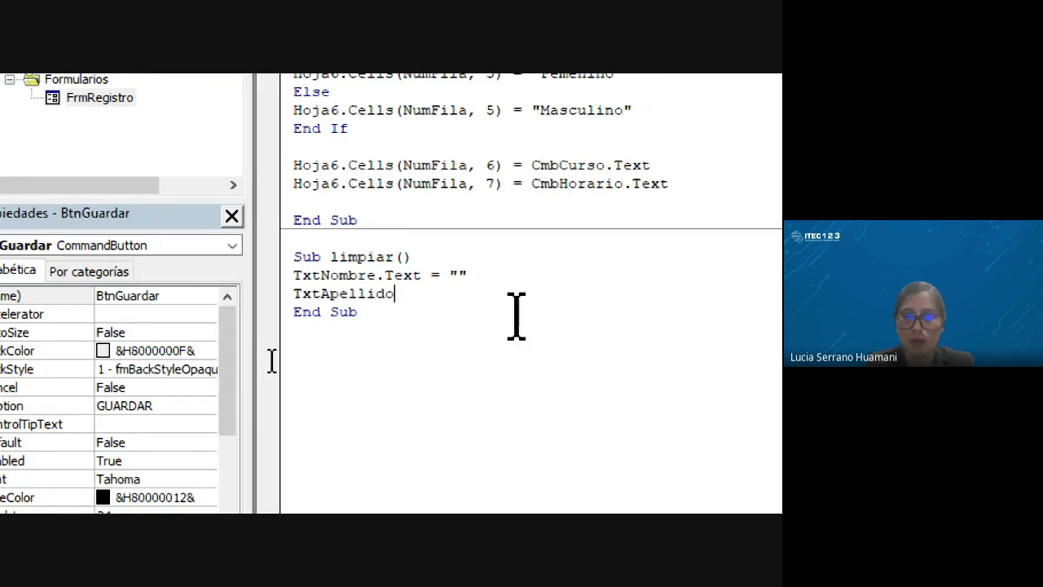
type(".t")
type("e")
key("Tab")
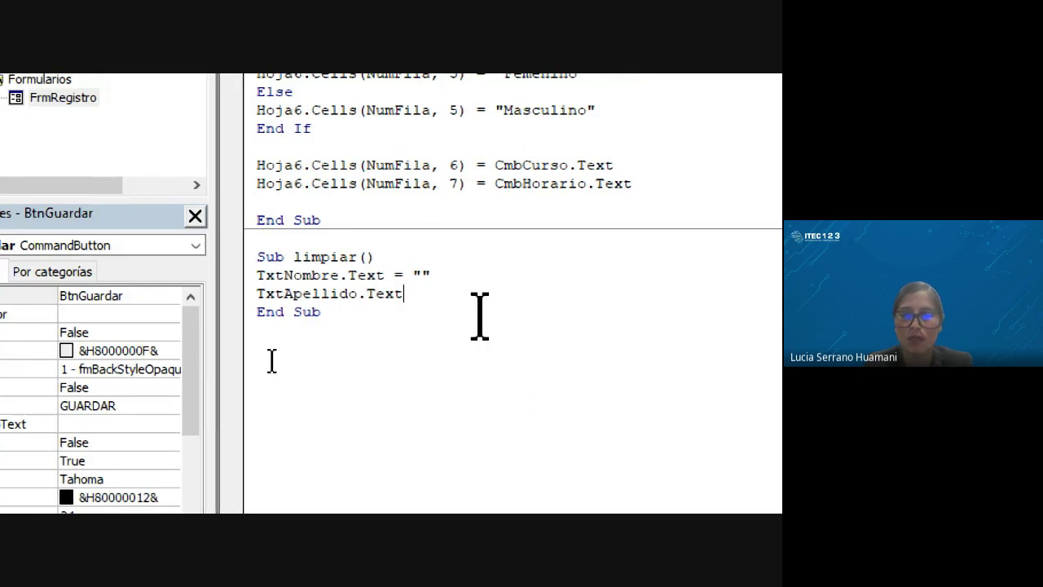
type("= \"\"")
key("Return")
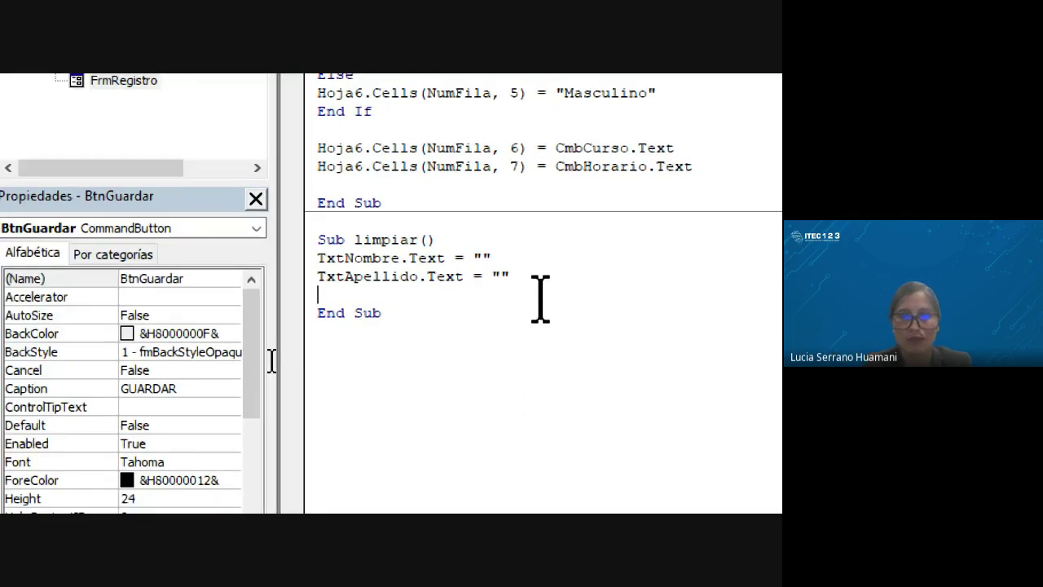
type("Txte")
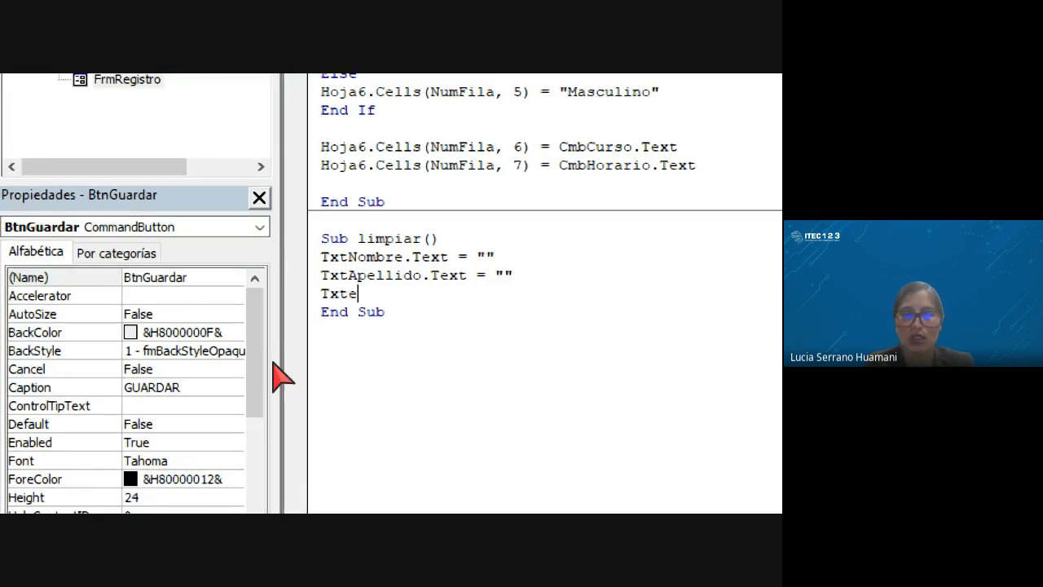
type("D")
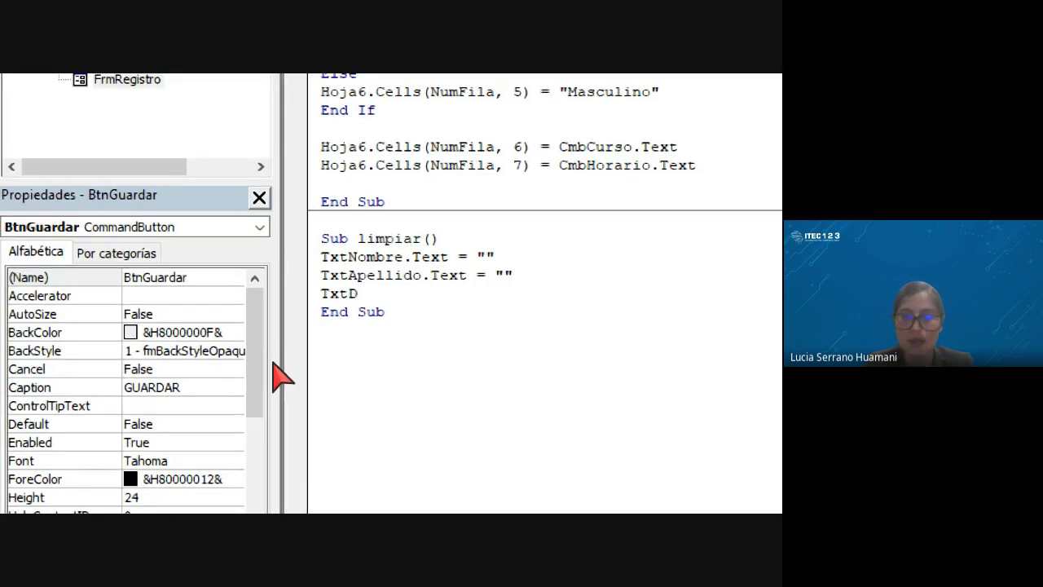
type("ni")
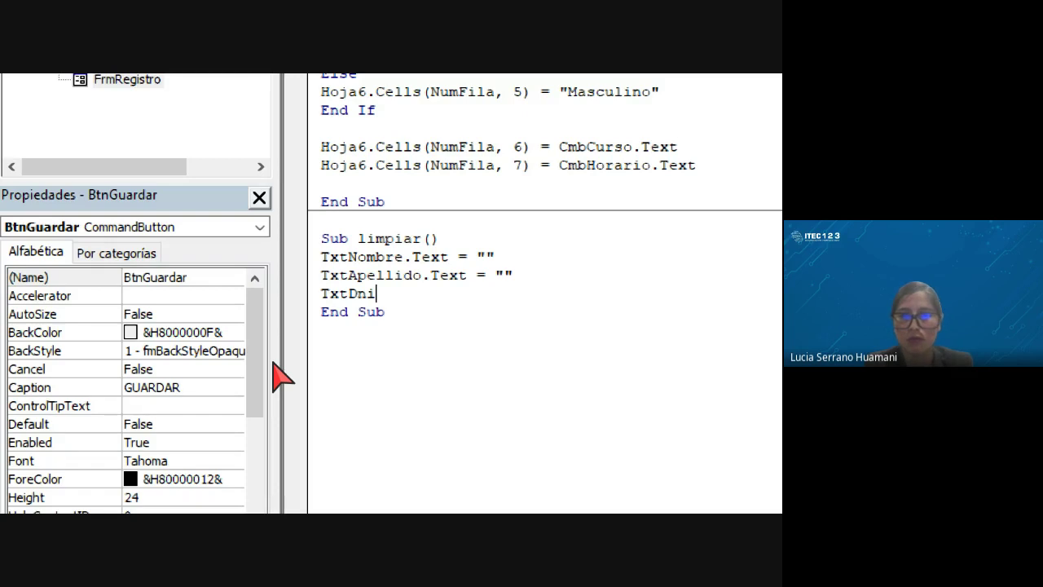
type(".te")
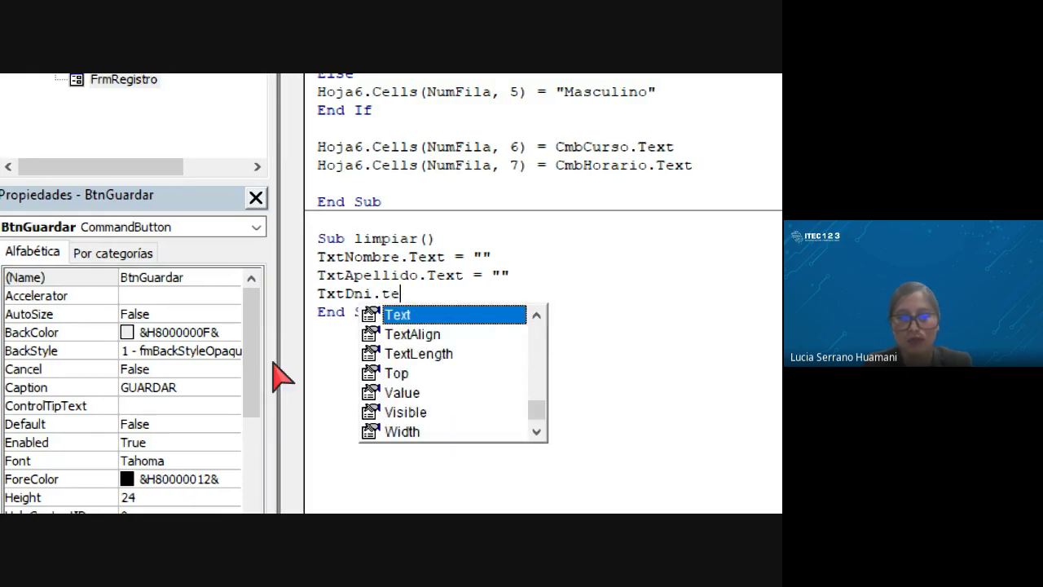
type("x")
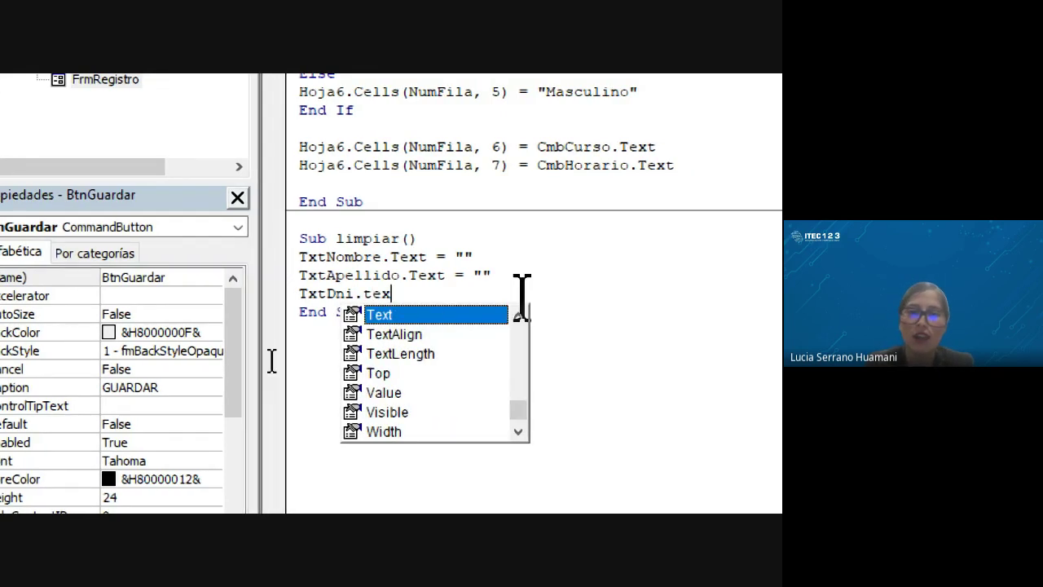
type("=")
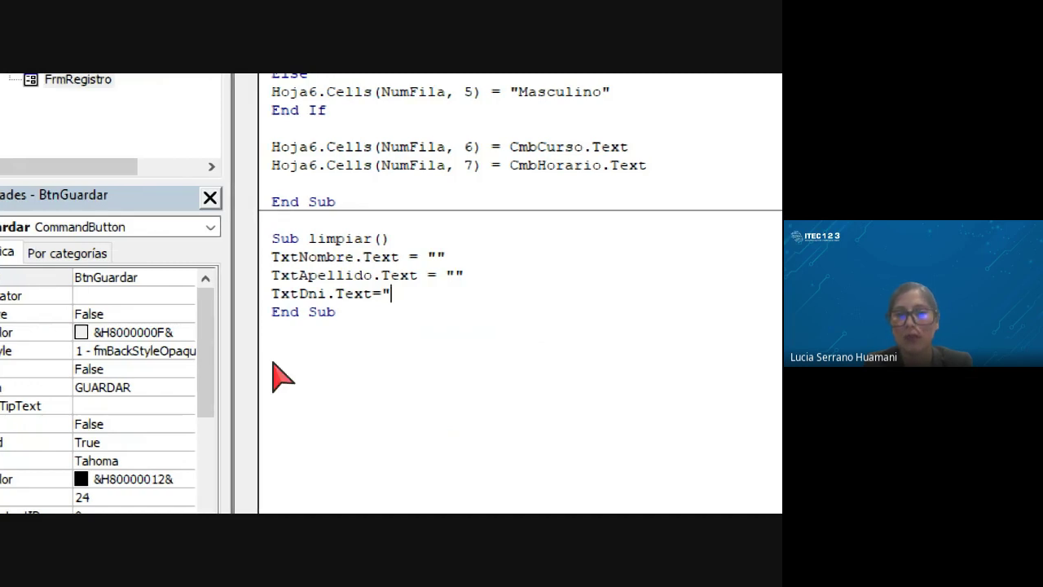
type("\"\"")
key("Return")
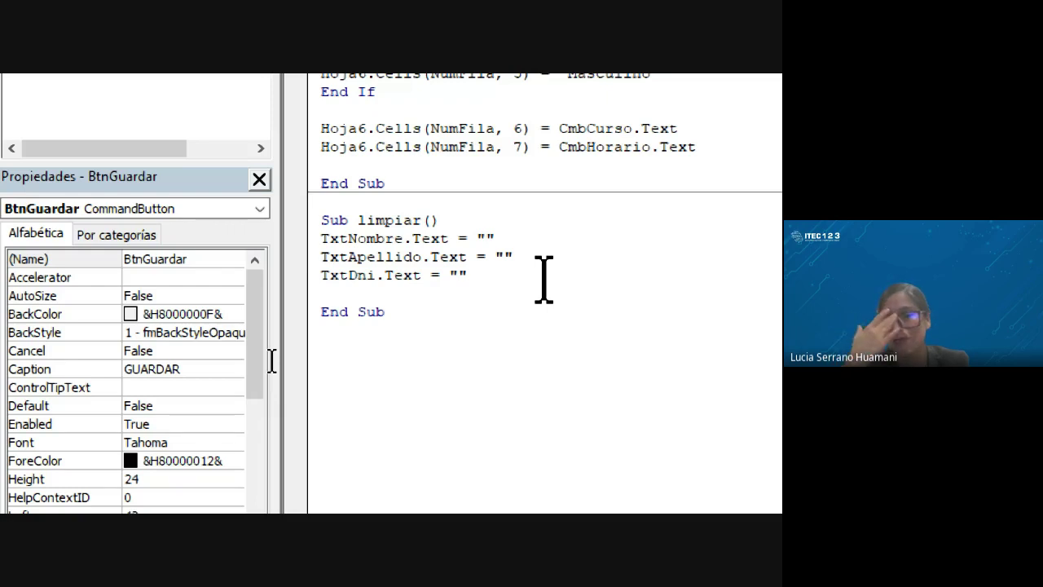
Add the line TxtEdad.Text = Empty to the limpiar routine.
type("T")
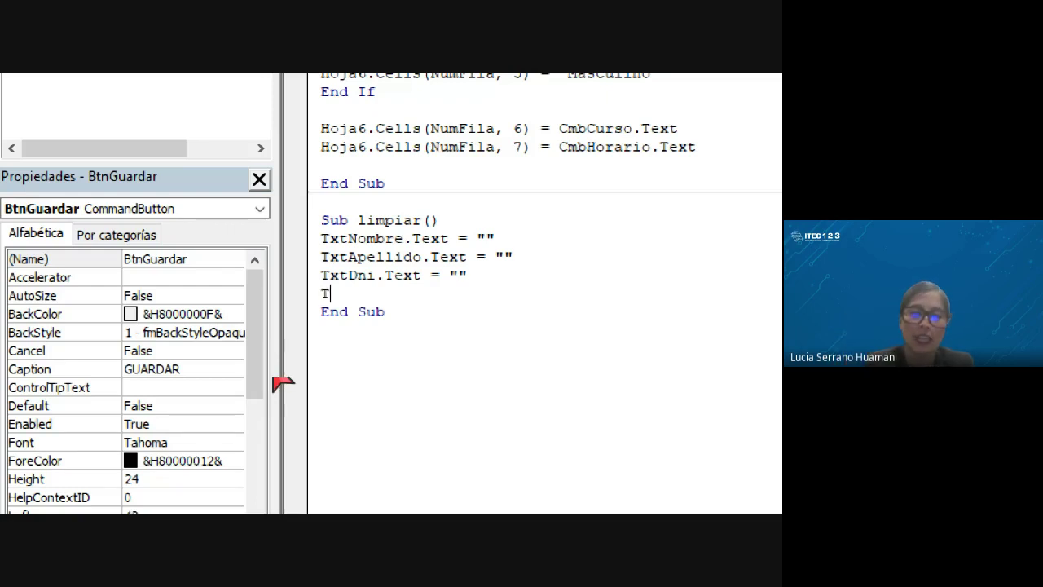
type("xtEd")
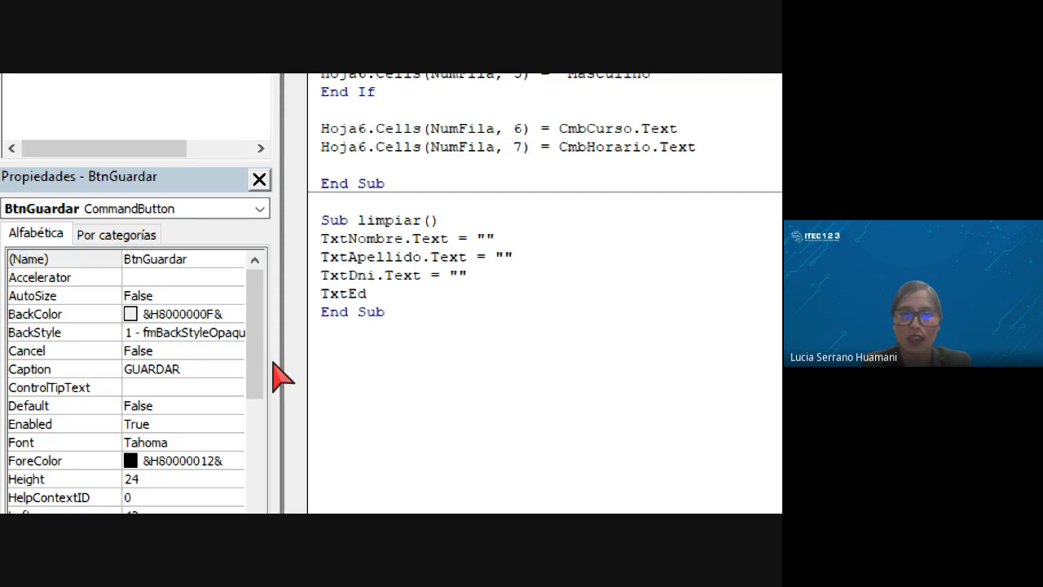
type("ad.te")
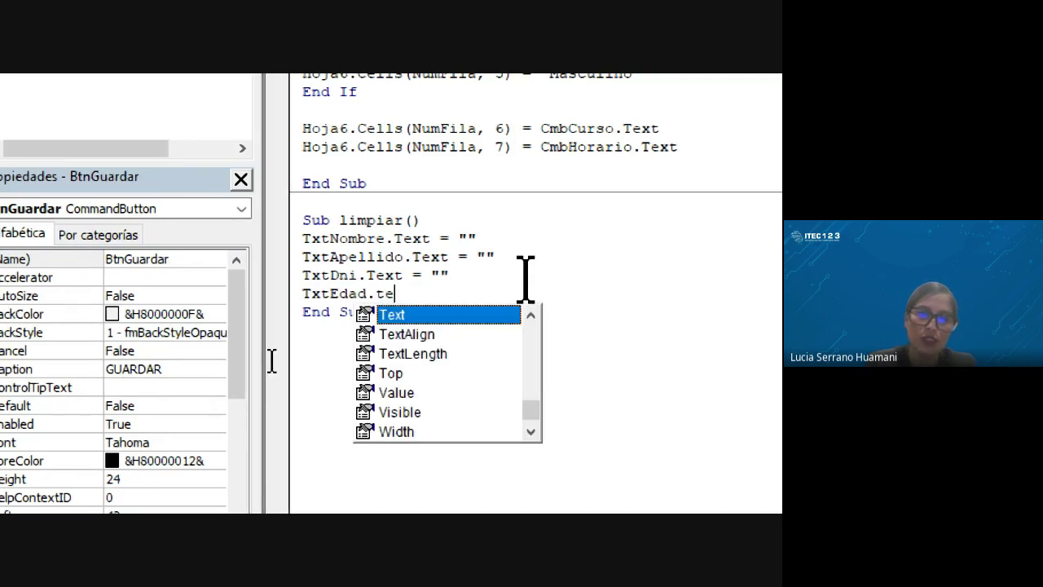
type("xt")
key("Tab")
type("=")
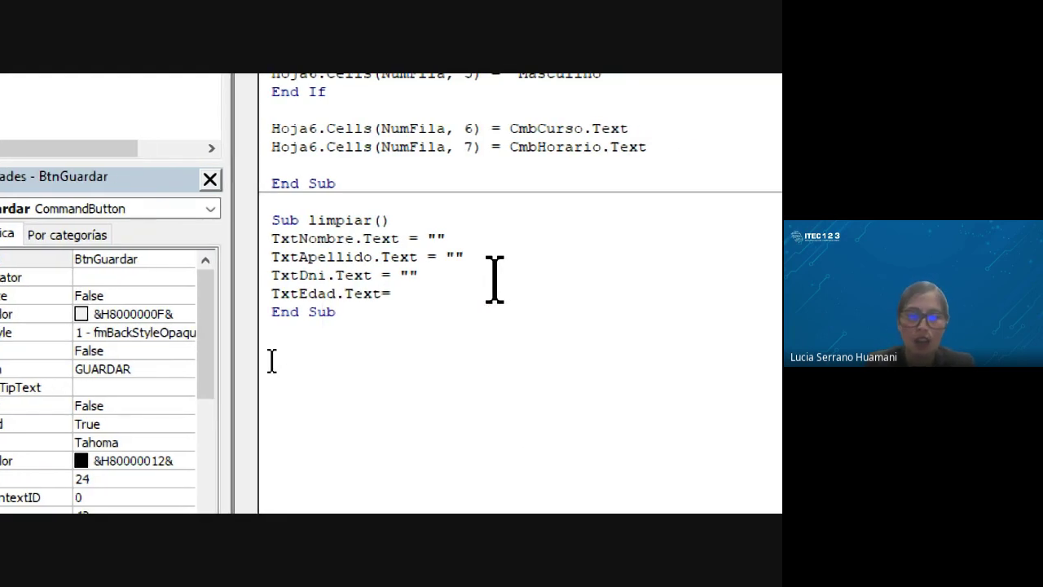
type("em")
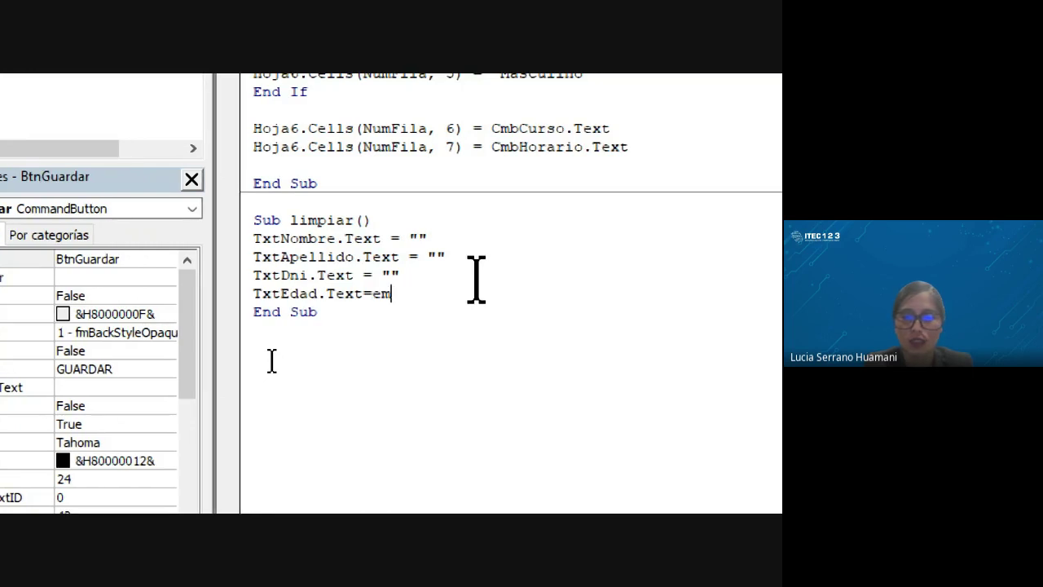
type("pty")
key("Return")
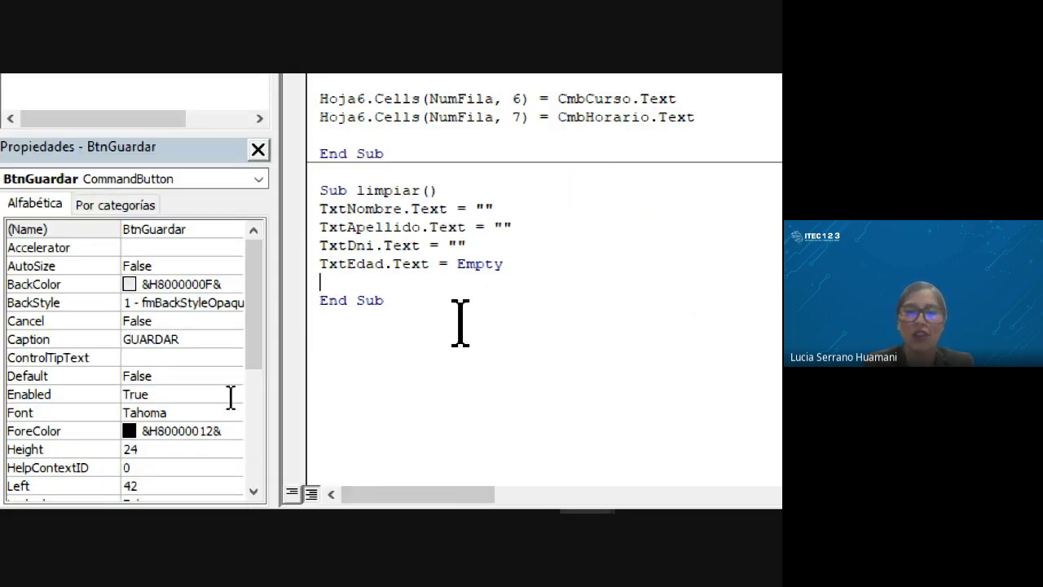
Add OptFemenino = False and OptMasculino = False lines to limpiar.
type("OptF")
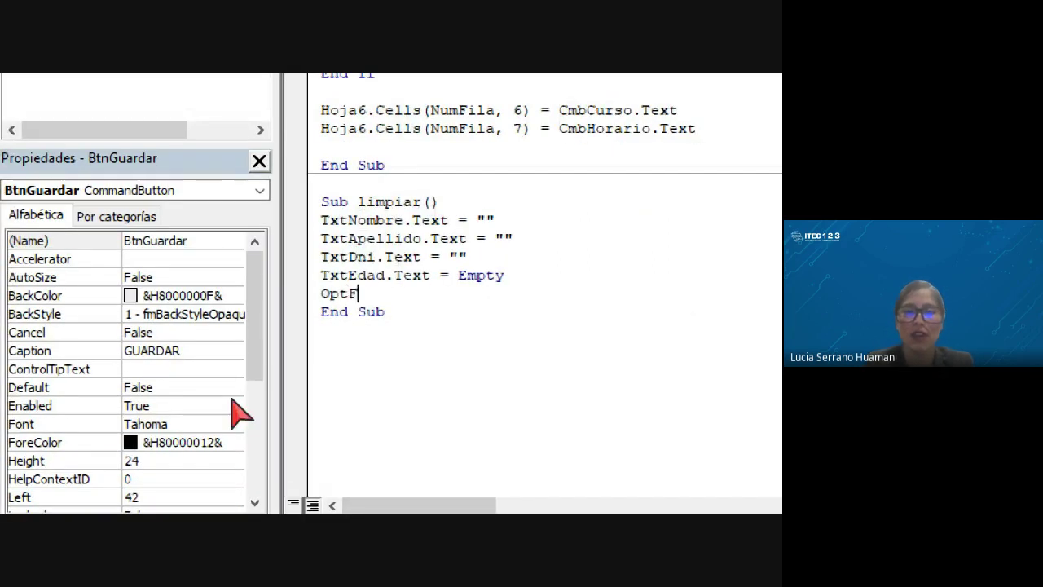
type("emenio")
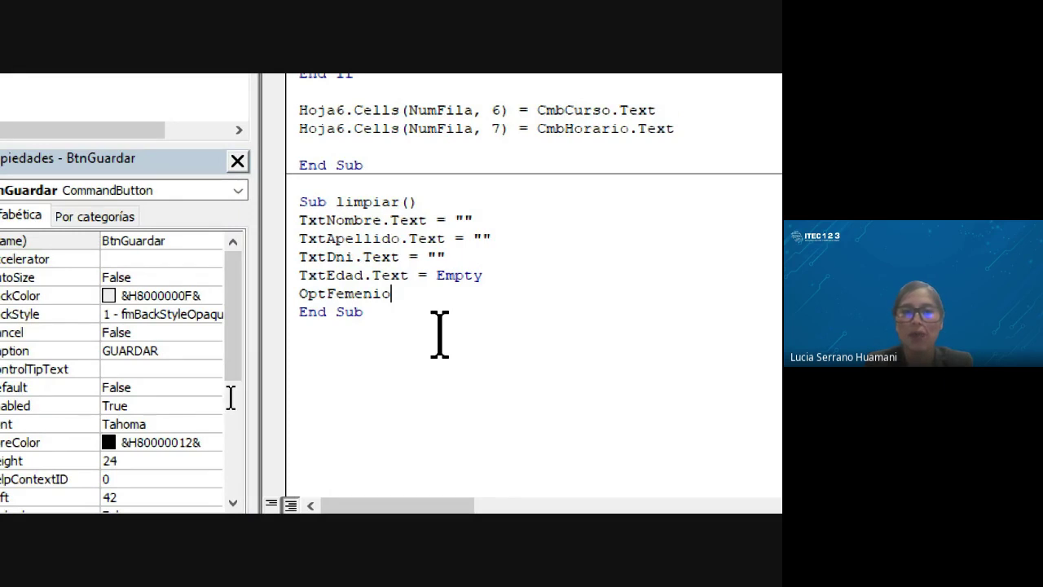
key("BackSpace")
type("no=")
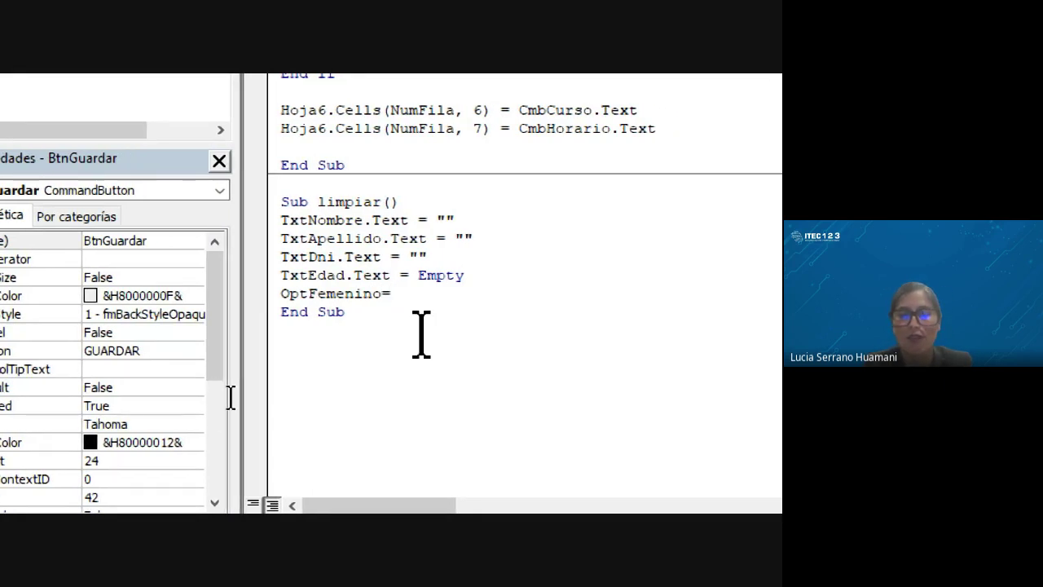
type("fals")
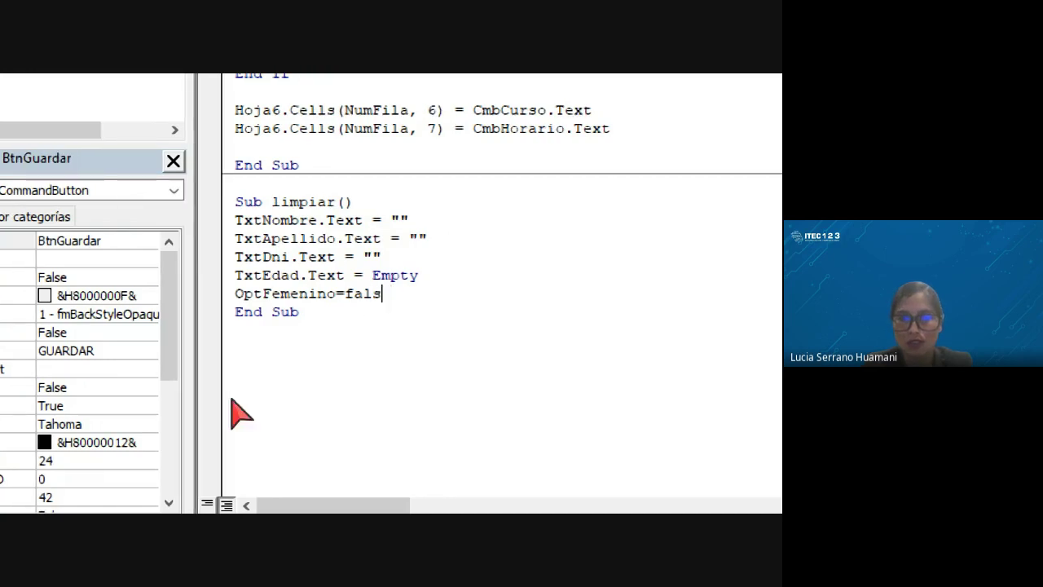
key("BackSpace")
key("BackSpace")
key("BackSpace")
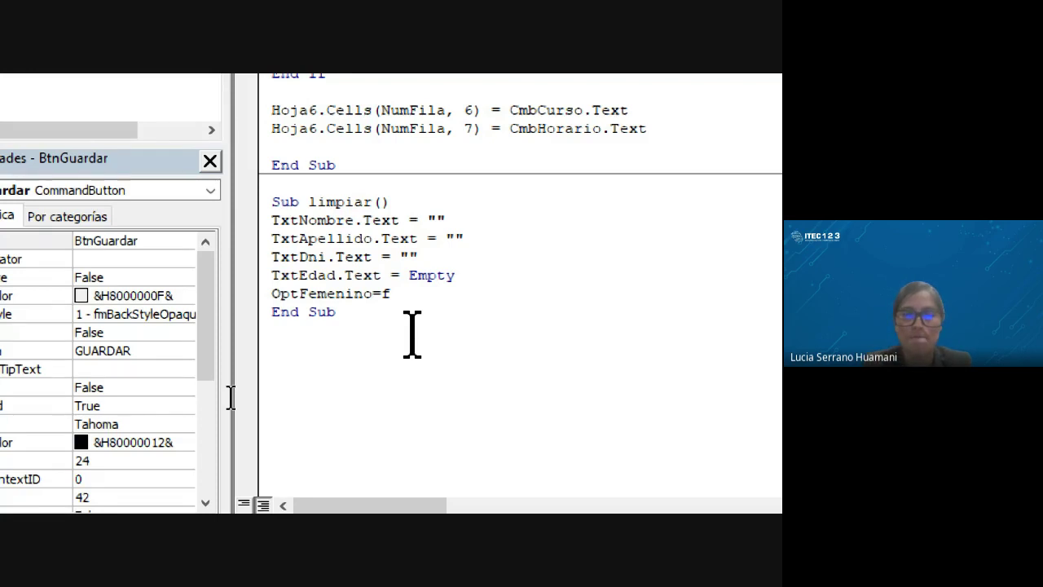
type("alse")
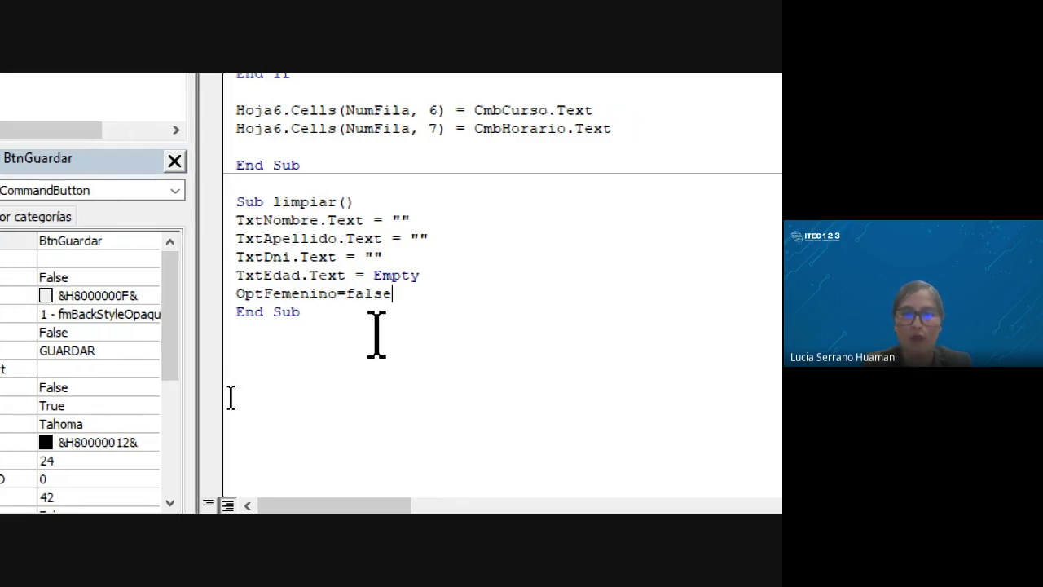
key("Return")
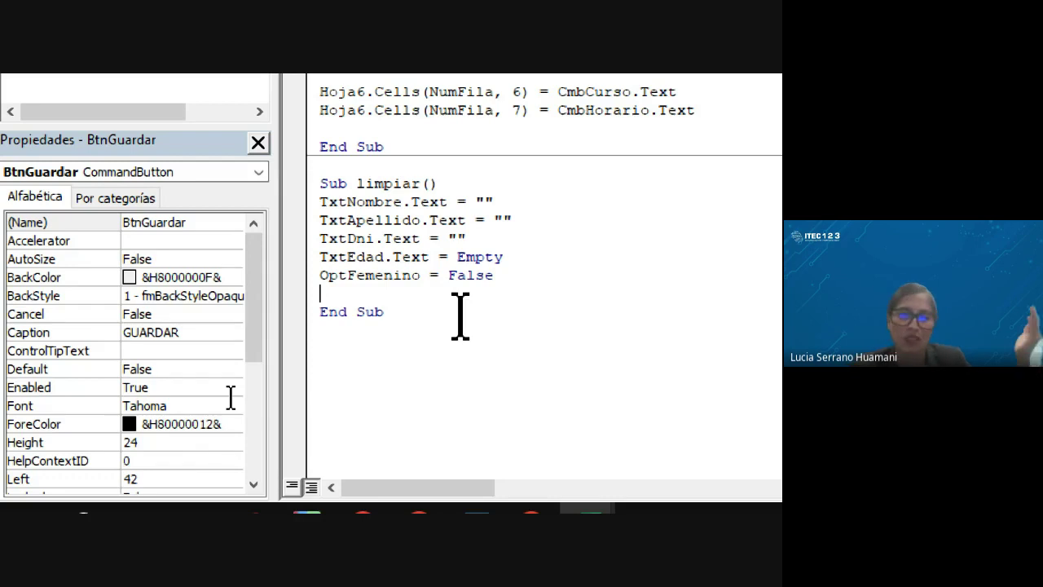
type("Op")
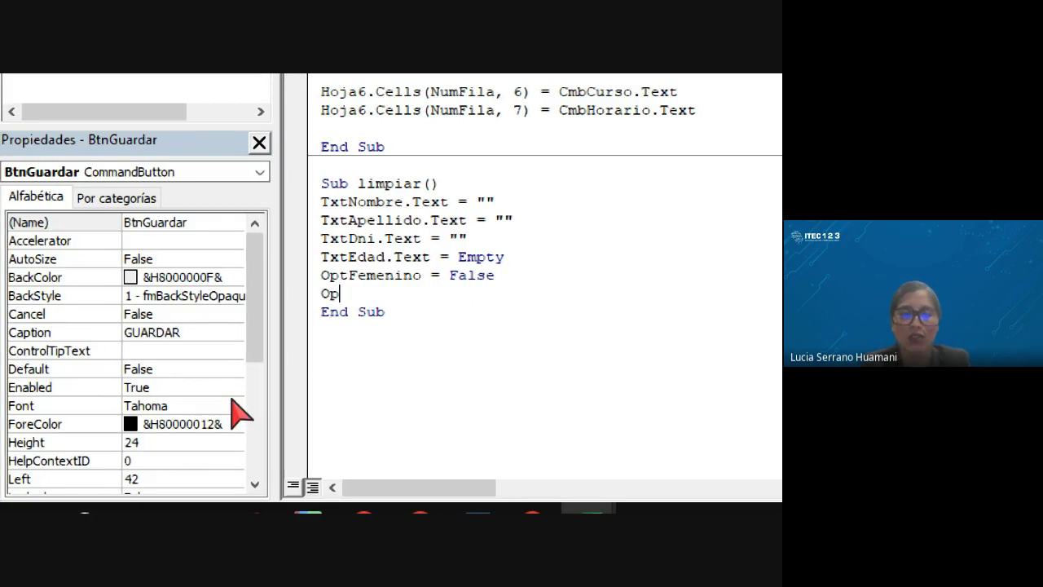
type("tM")
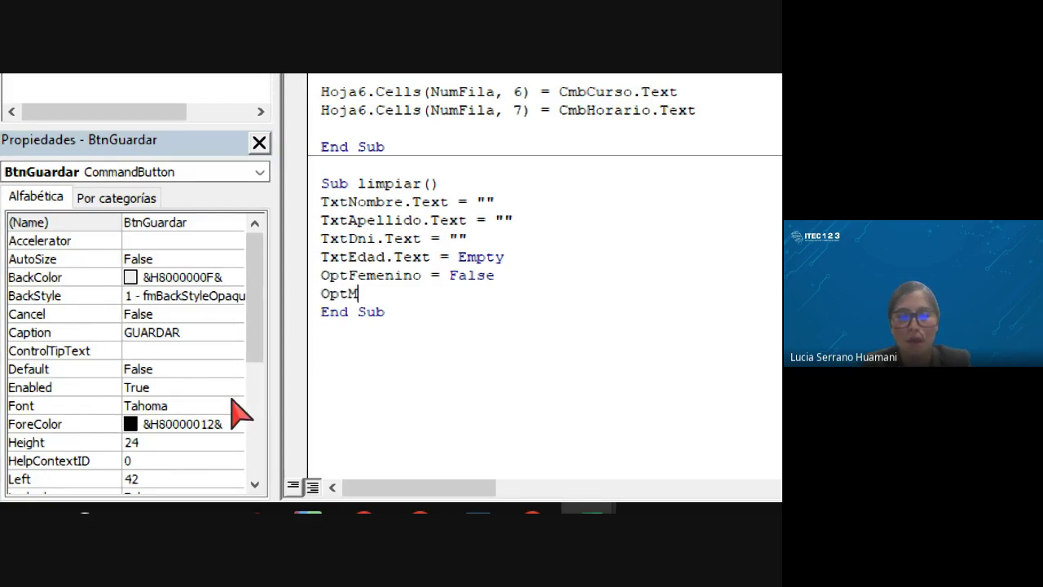
type("asculino")
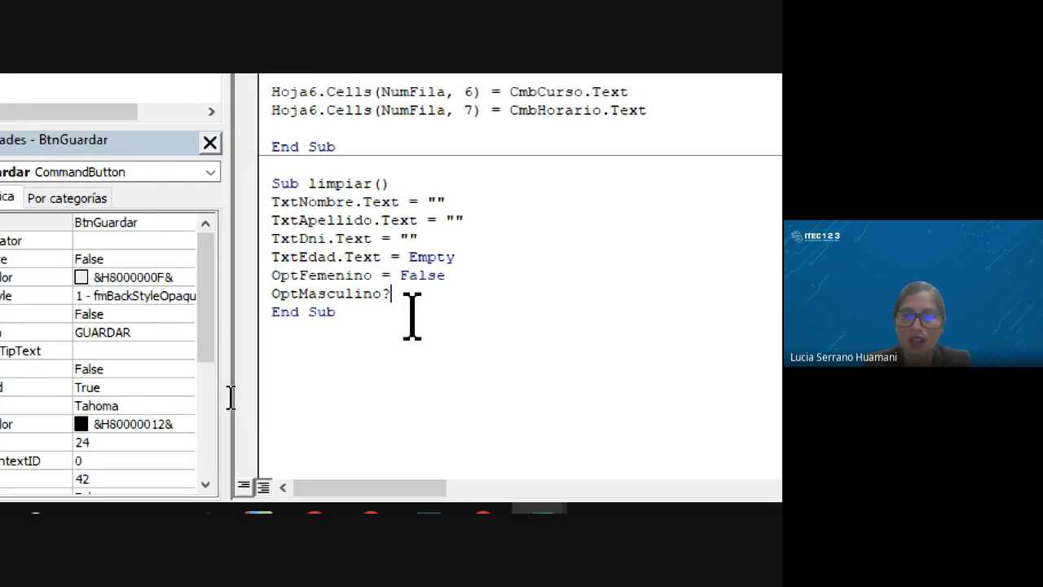
type("=F")
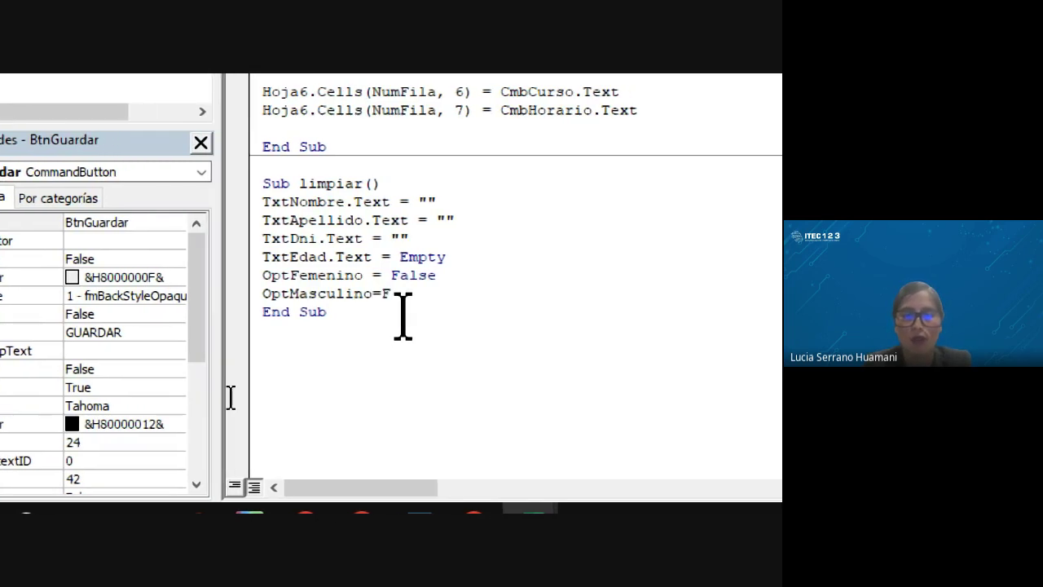
type("alse")
key("Return")
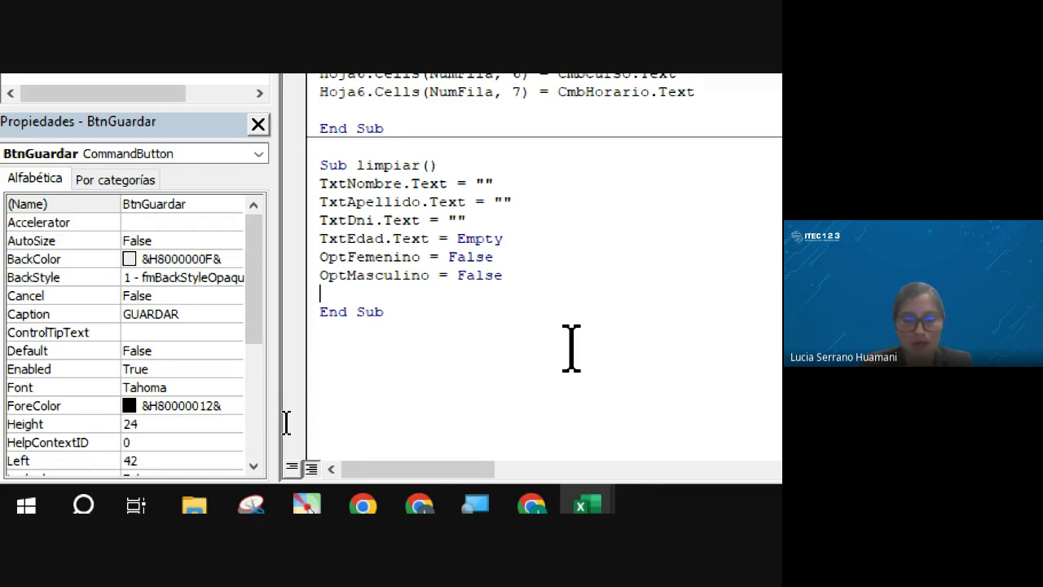
Add CmbCurso.Text = "" and CmbHorario.Text = Empty just before End Sub in limpiar.
type("Cmb")
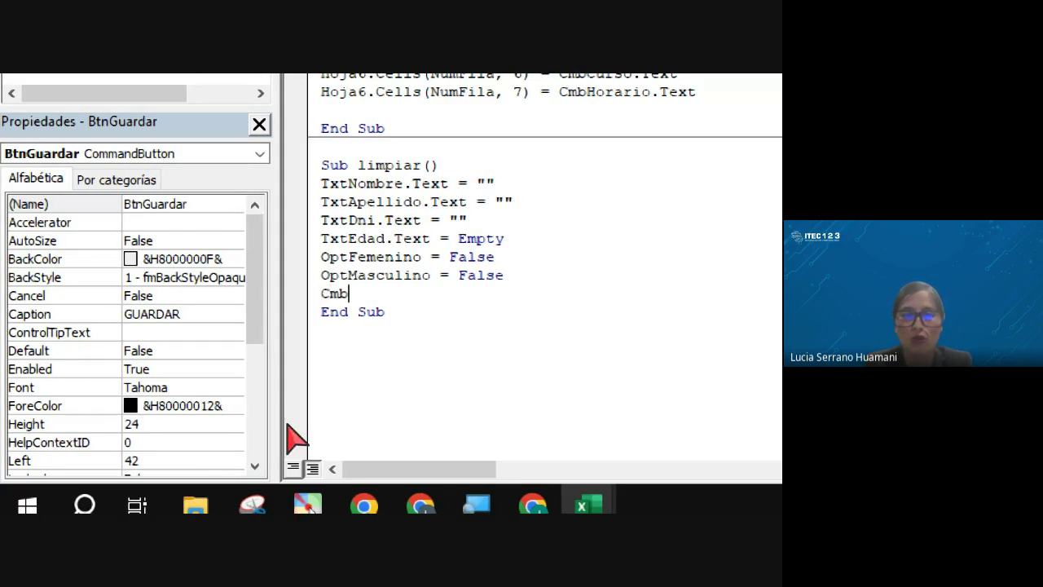
type("Curso")
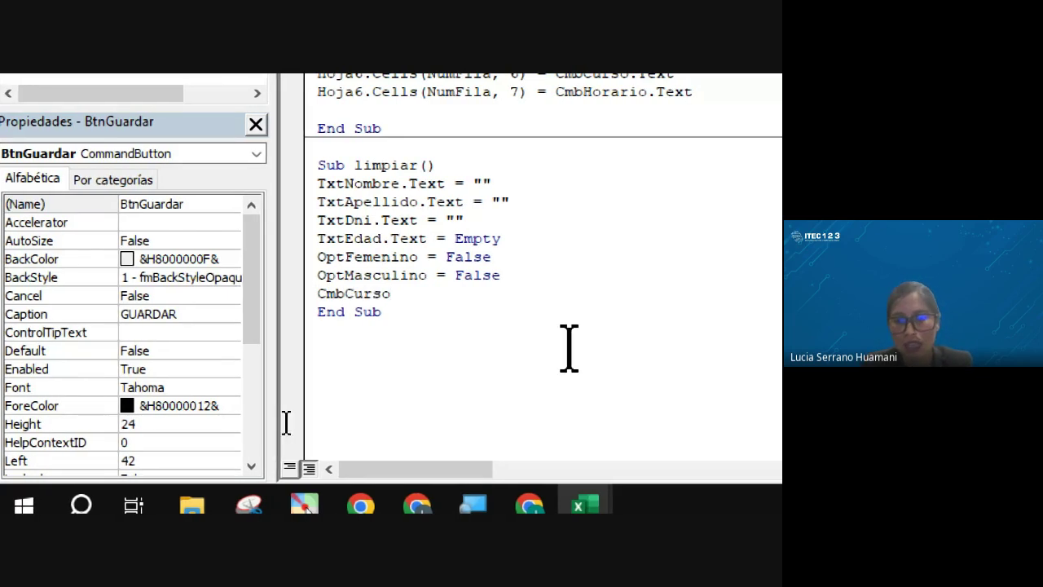
type(".te")
key("Tab")
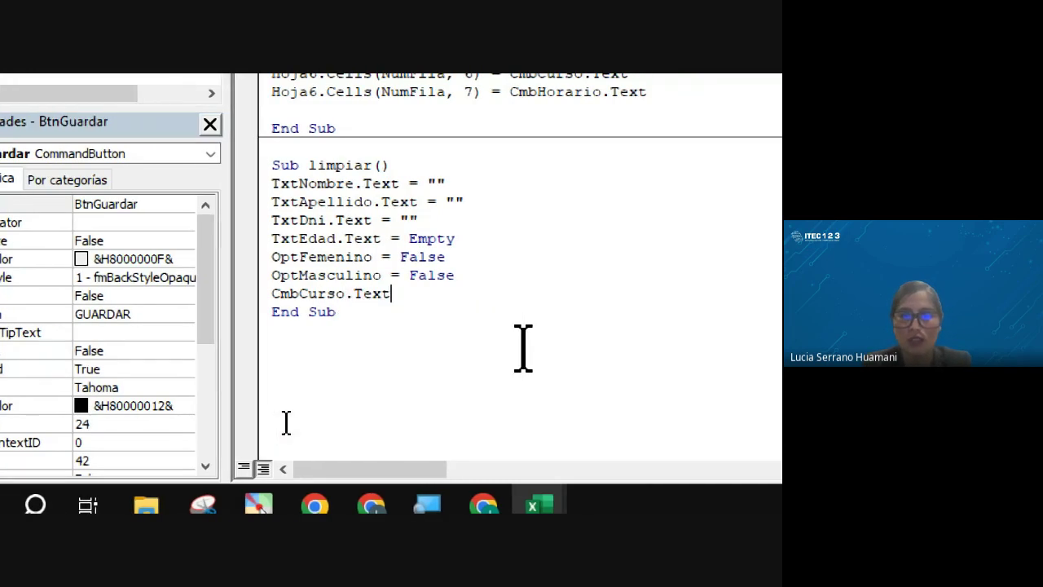
type("= ")
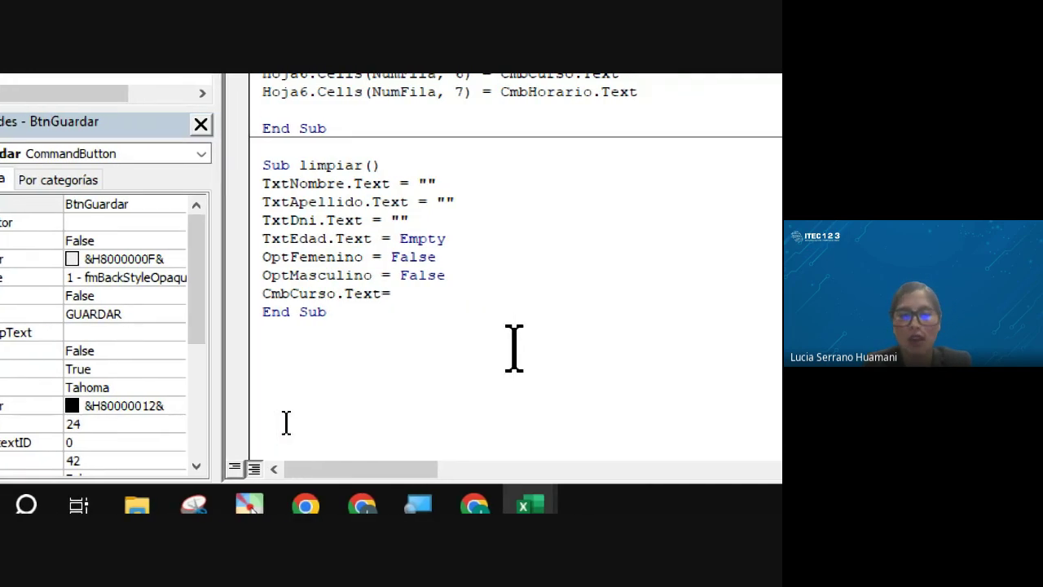
type("\"")
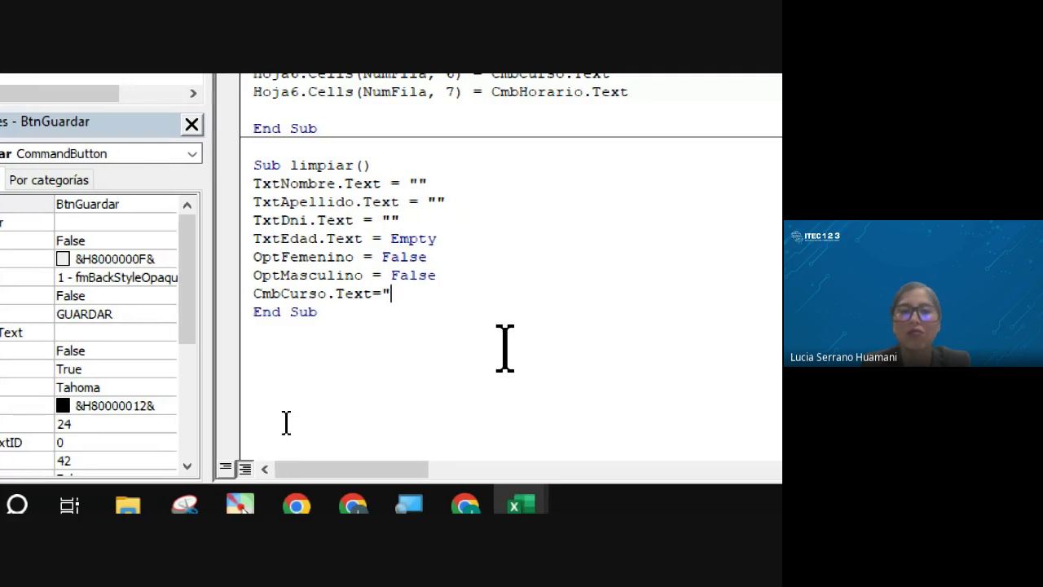
type("\"")
key("Return")
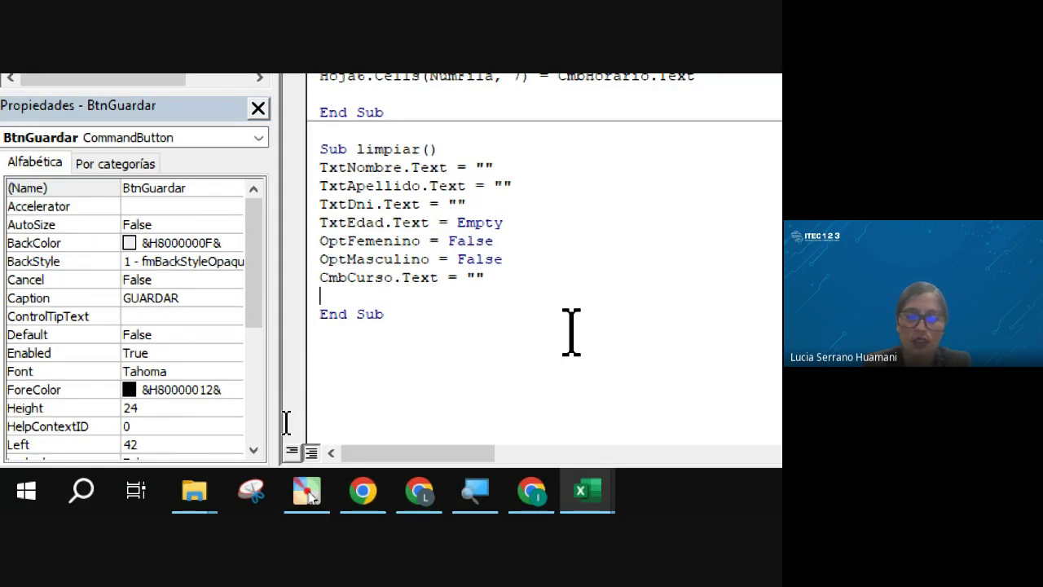
type("Cmb")
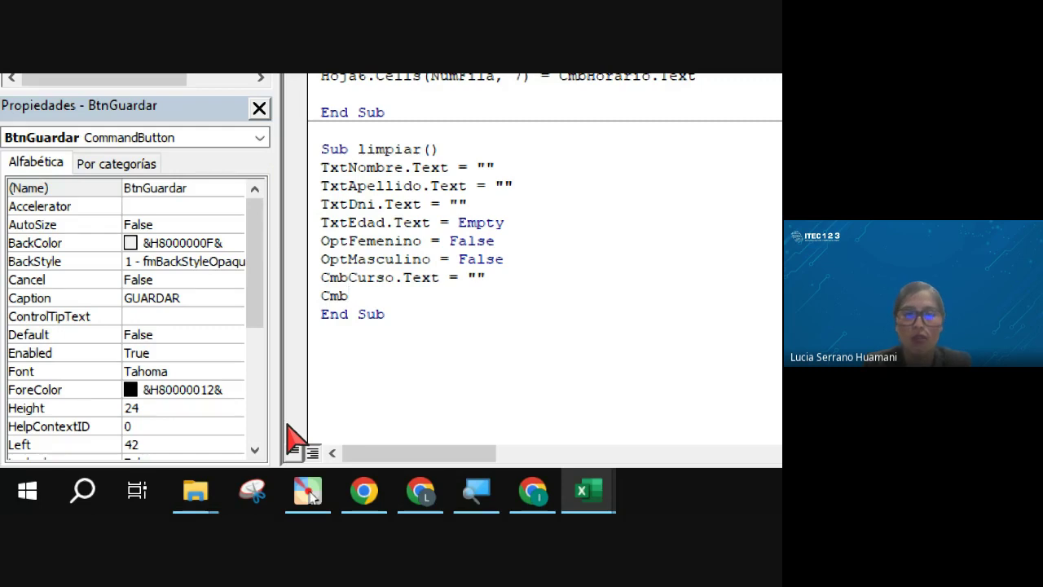
type("Hoari")
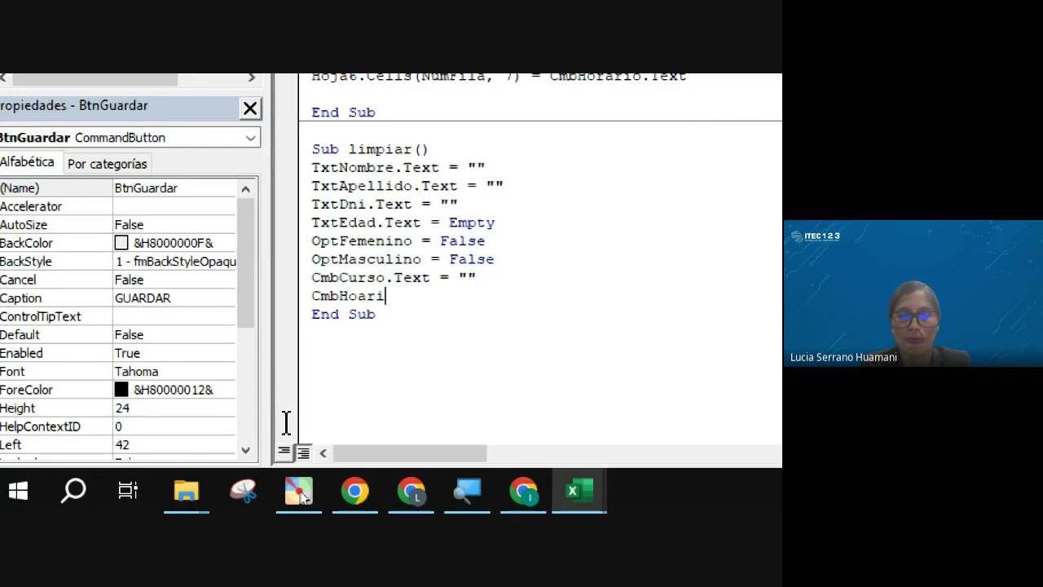
key("BackSpace")
key("BackSpace")
key("BackSpace")
type("rario")
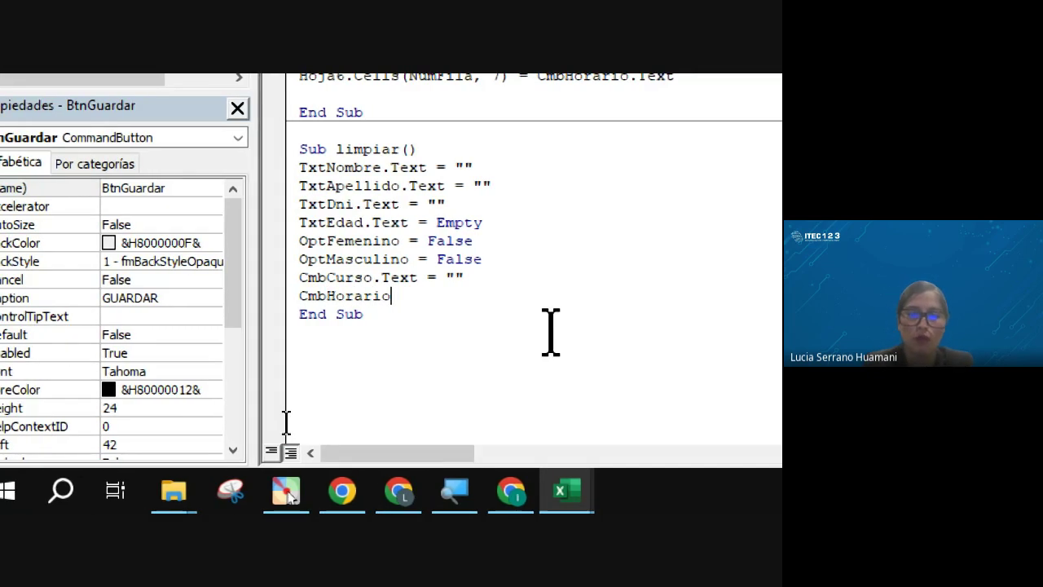
type(".te")
key("Tab")
type("=")
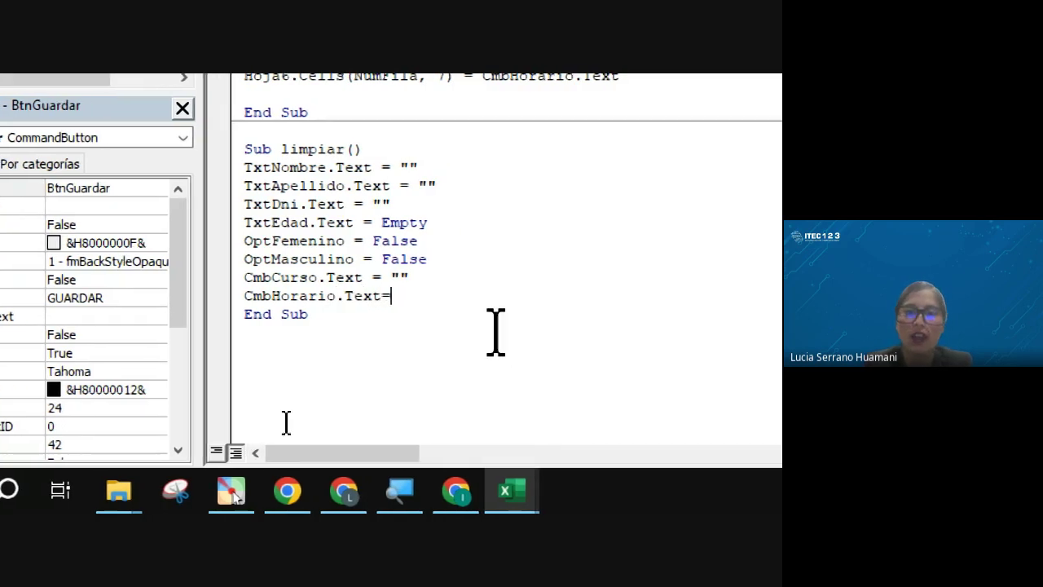
type("em")
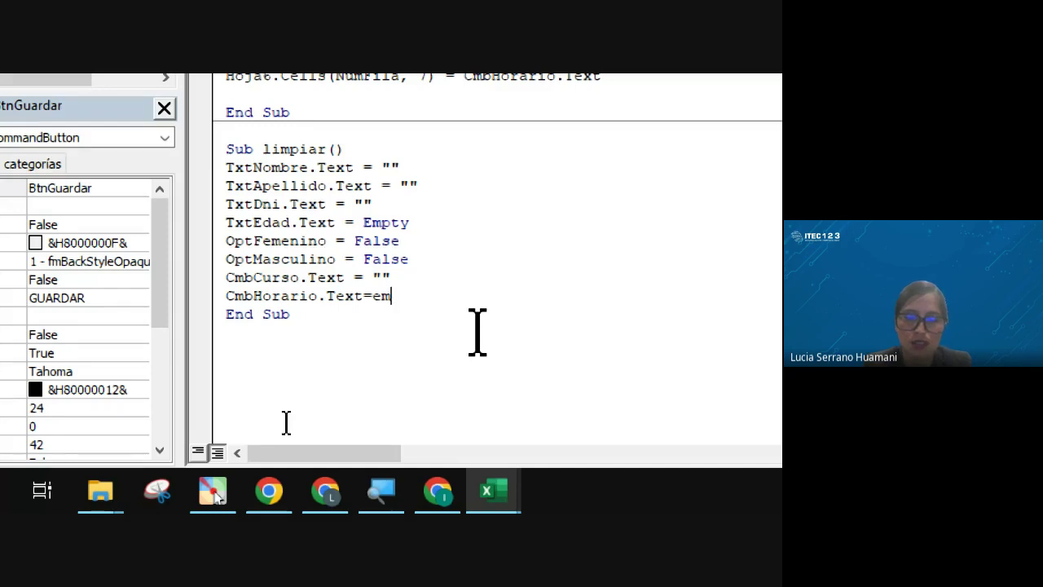
type("pty")
key("Return")
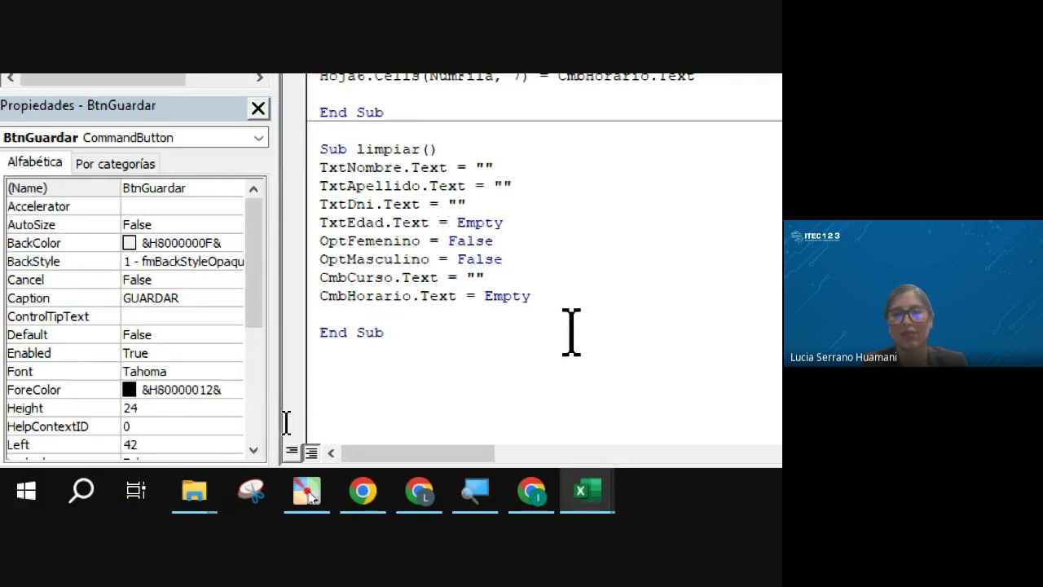
key("BackSpace")
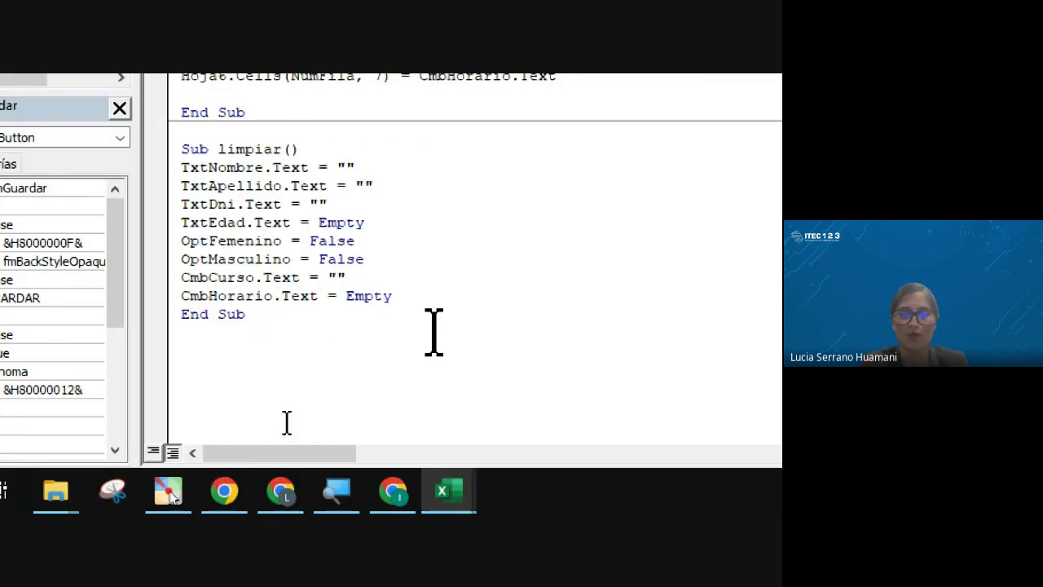
Run the registration form and enter a test name, surname, DNI number and age 45.
left_click(299, 420)
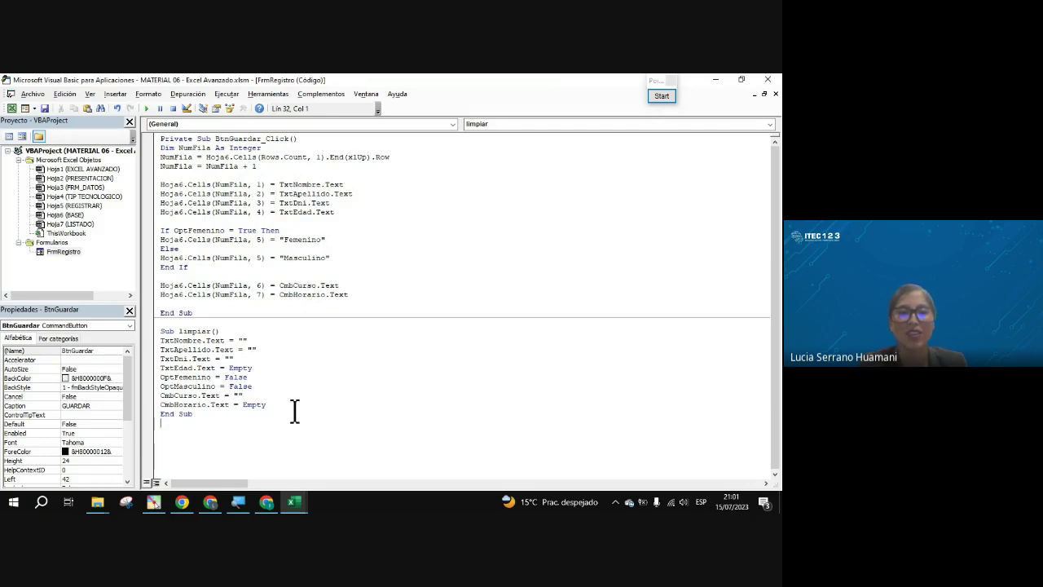
left_click_drag(294, 411, 176, 333)
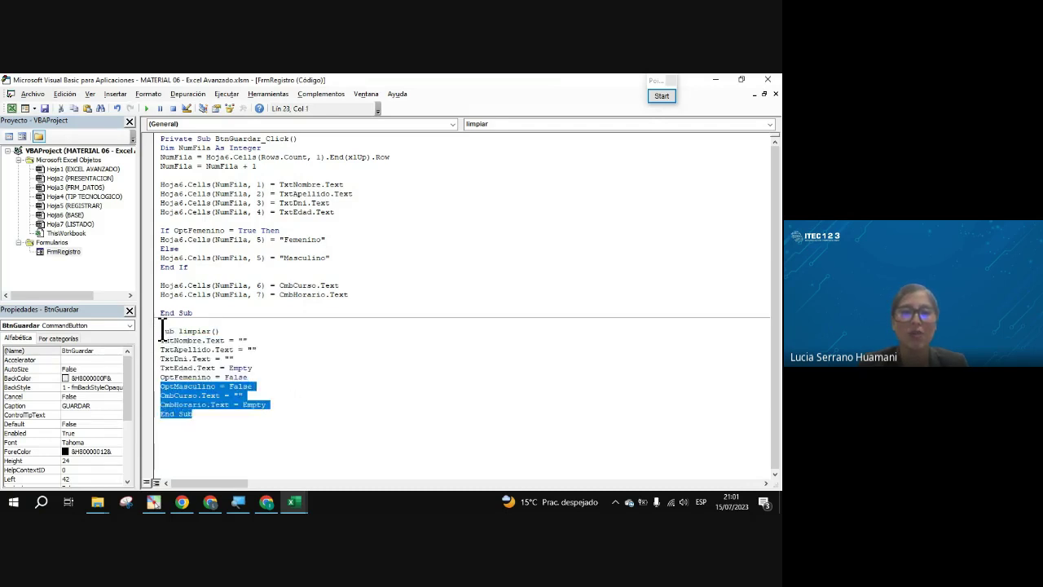
left_click(284, 395)
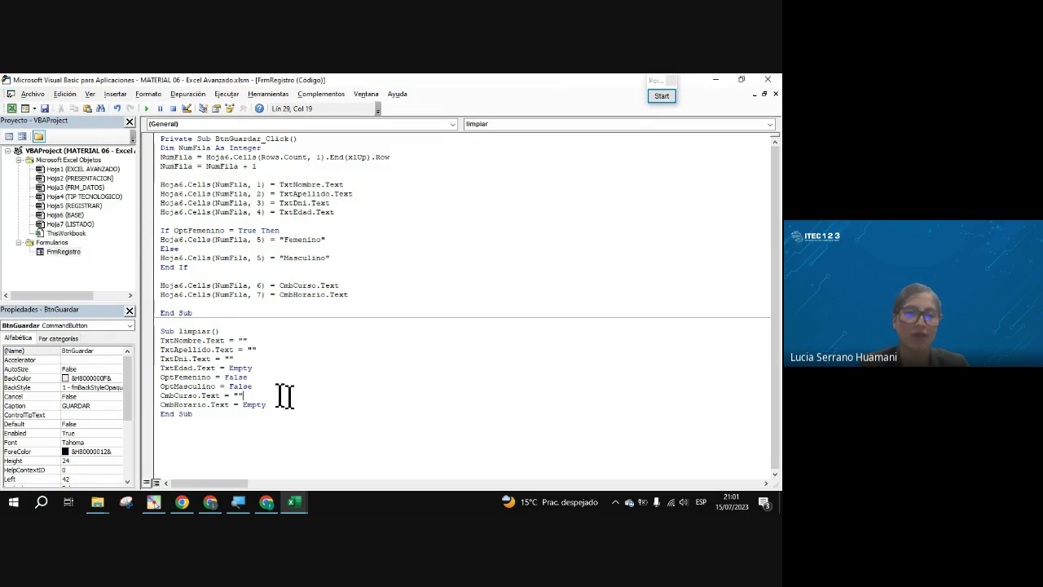
left_click(146, 108)
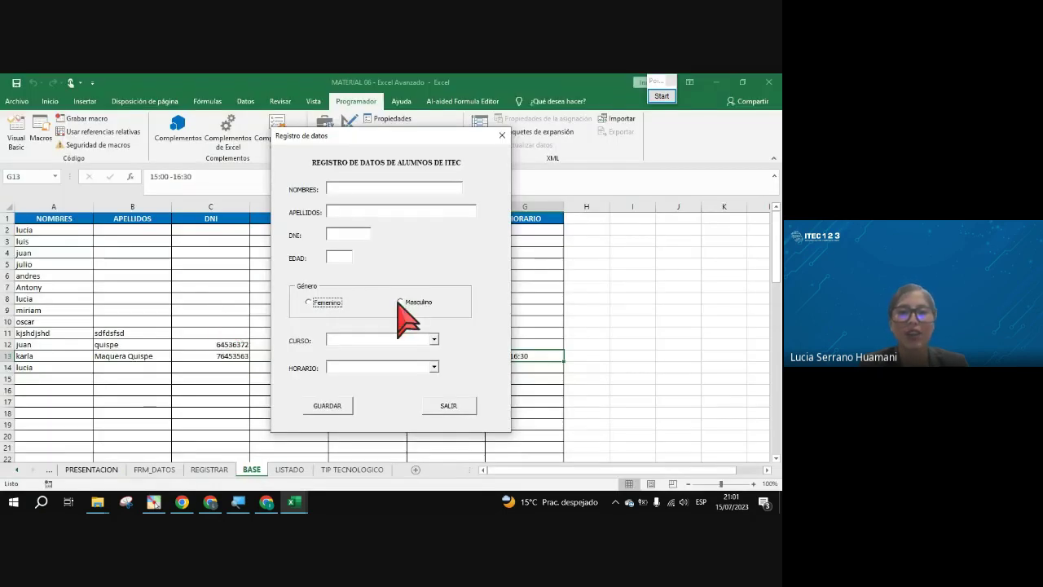
left_click(345, 188)
type("asdfsdf")
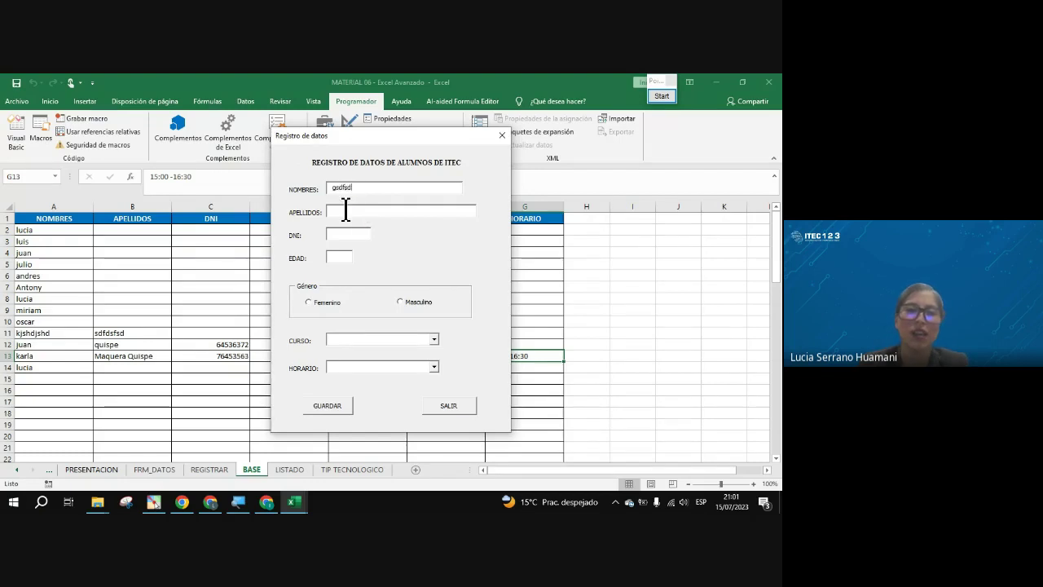
left_click(346, 211)
type("sdgdfg")
left_click(339, 234)
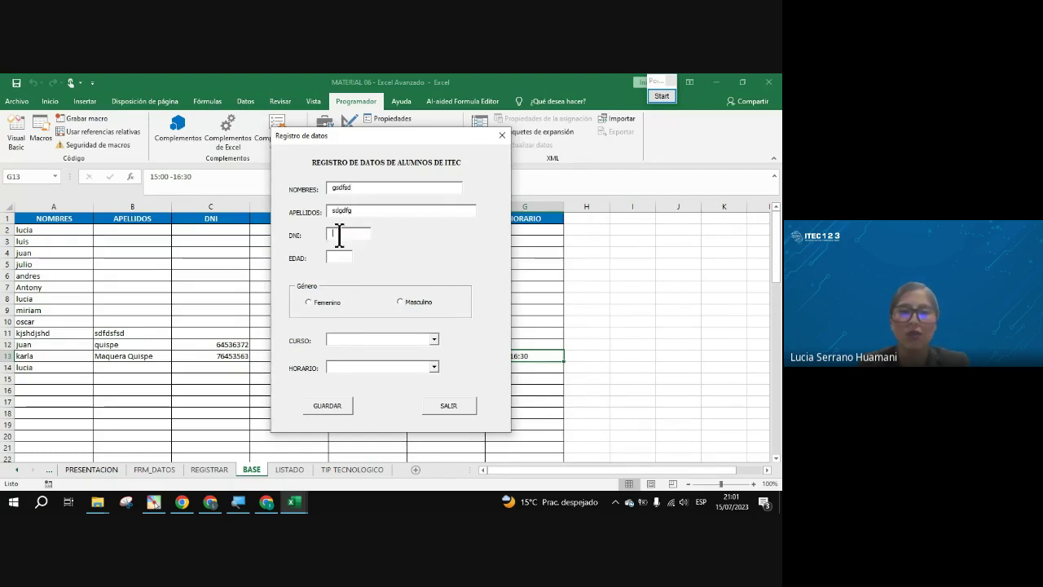
type("35465767")
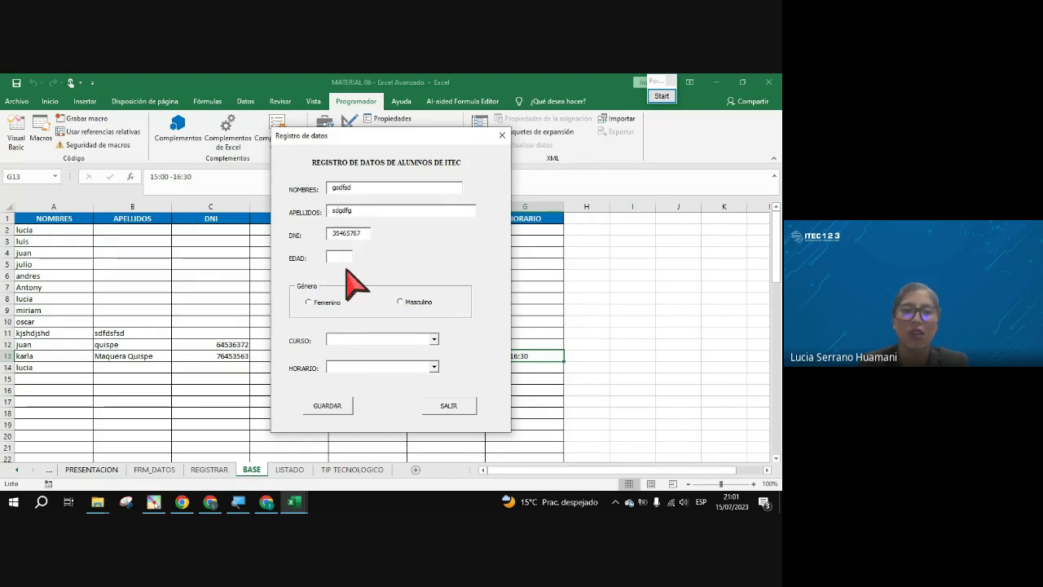
left_click(333, 259)
type("45")
Pick Femenino, Microsoft Word Avanzado and 13:00 -14:30, save to BASE row 15, and close the form.
left_click(326, 303)
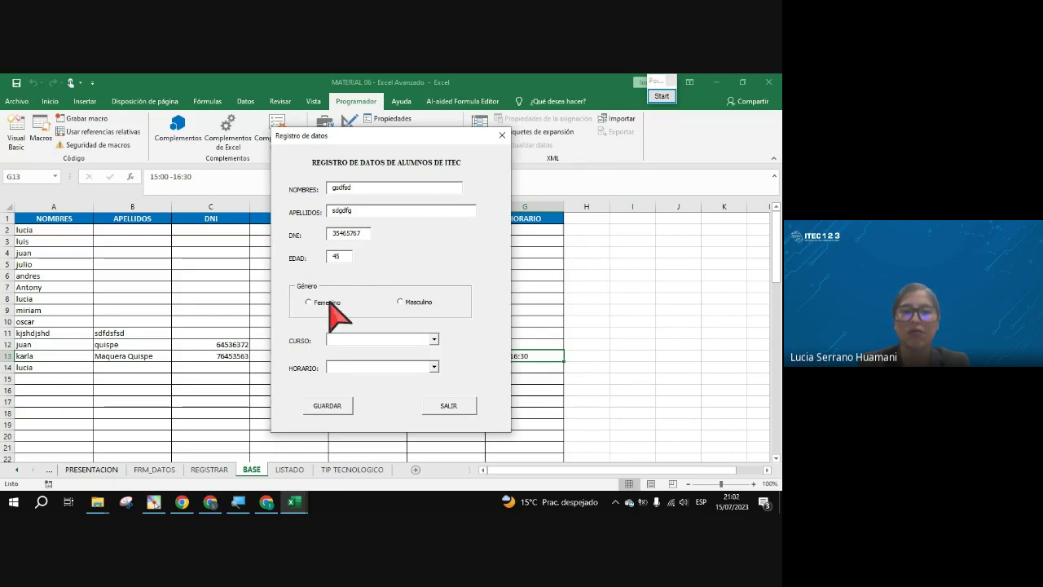
left_click(337, 340)
left_click(433, 339)
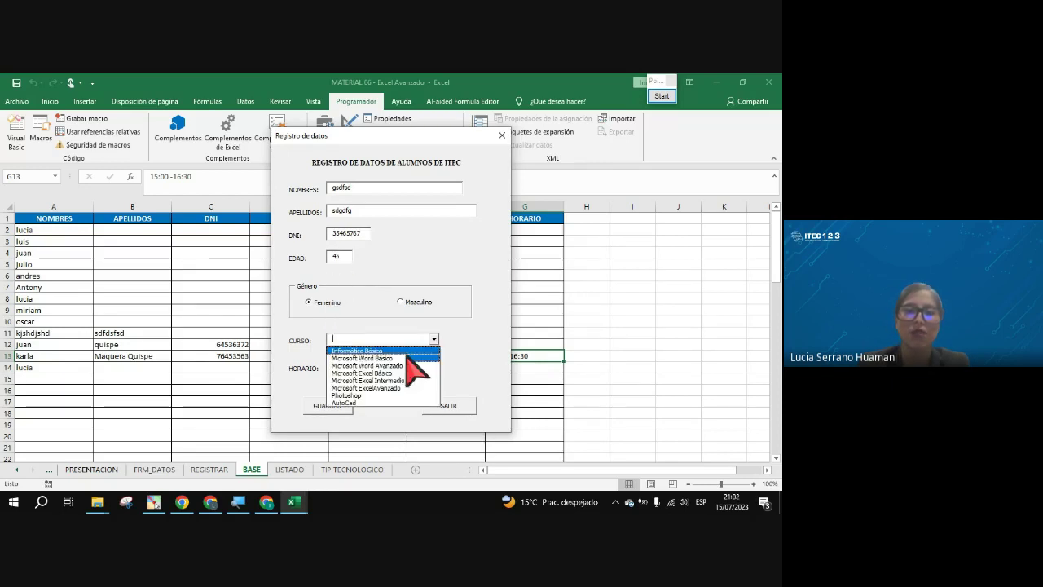
left_click(401, 378)
left_click(402, 368)
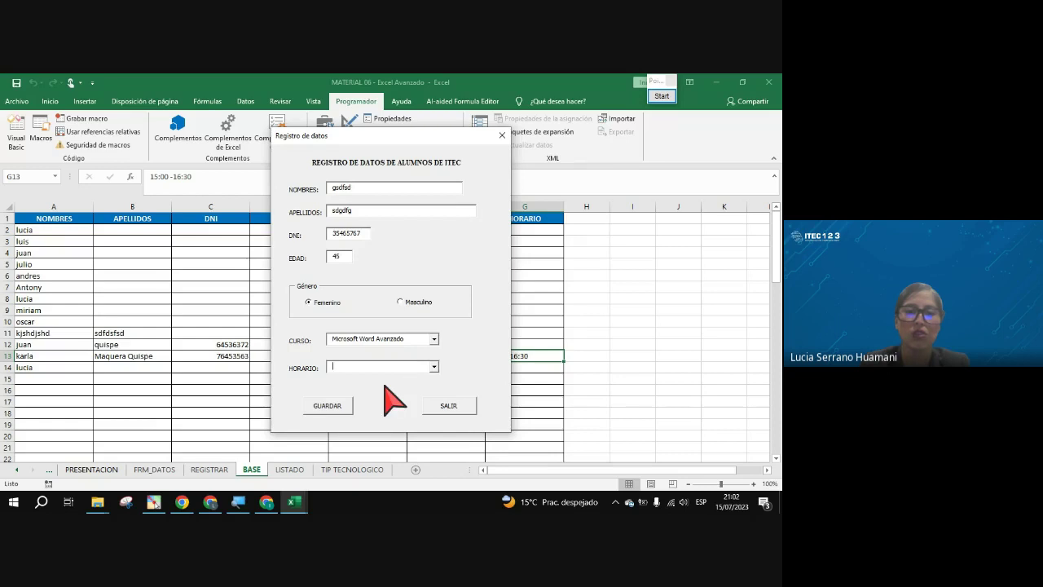
key("F4")
left_click(381, 400)
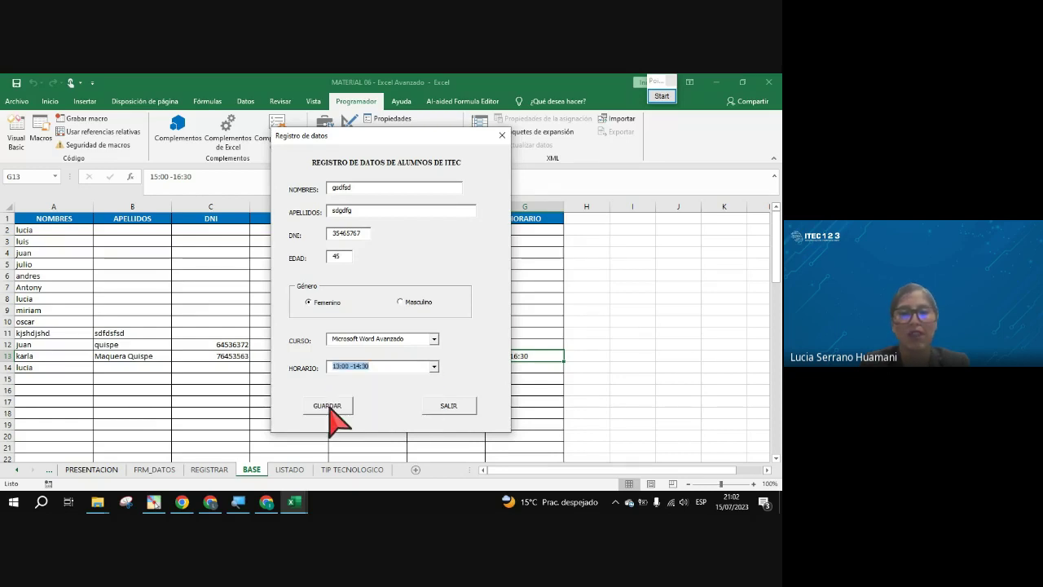
left_click(328, 406)
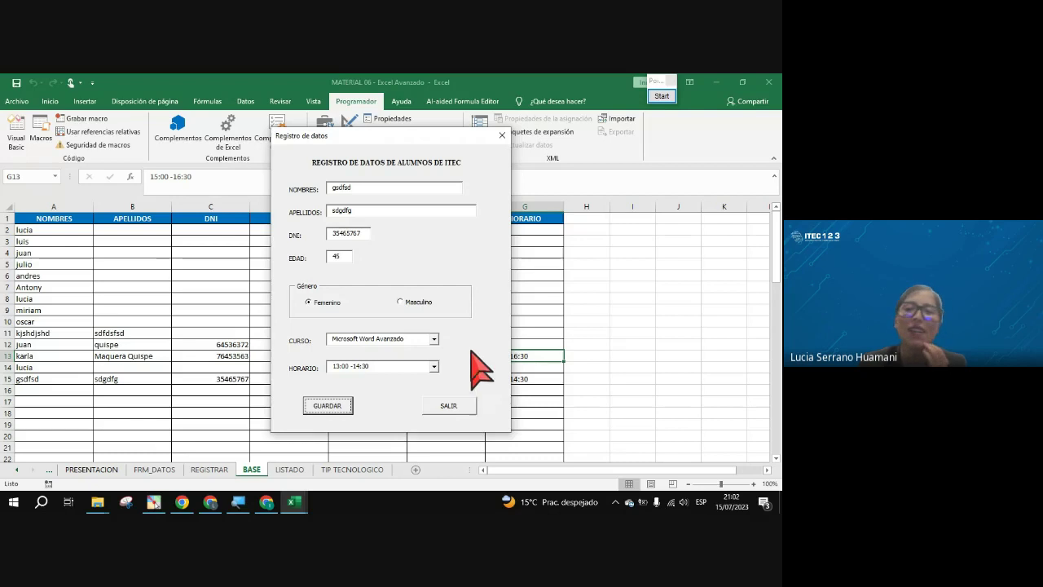
left_click(502, 135)
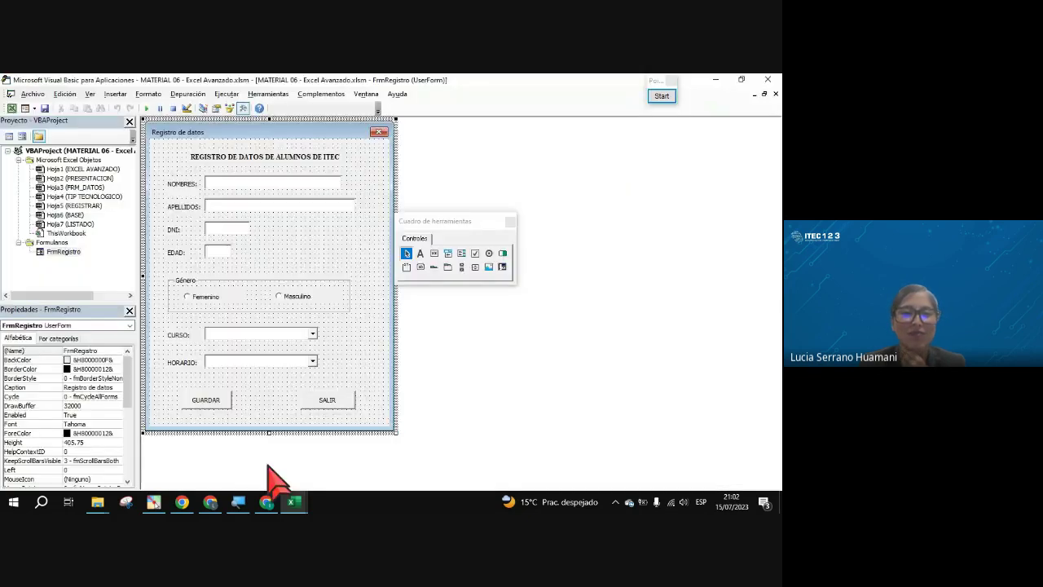
Check the Google Meet chat, then come back to the BtnGuardar_Click code in the VBA editor.
double_click(205, 399)
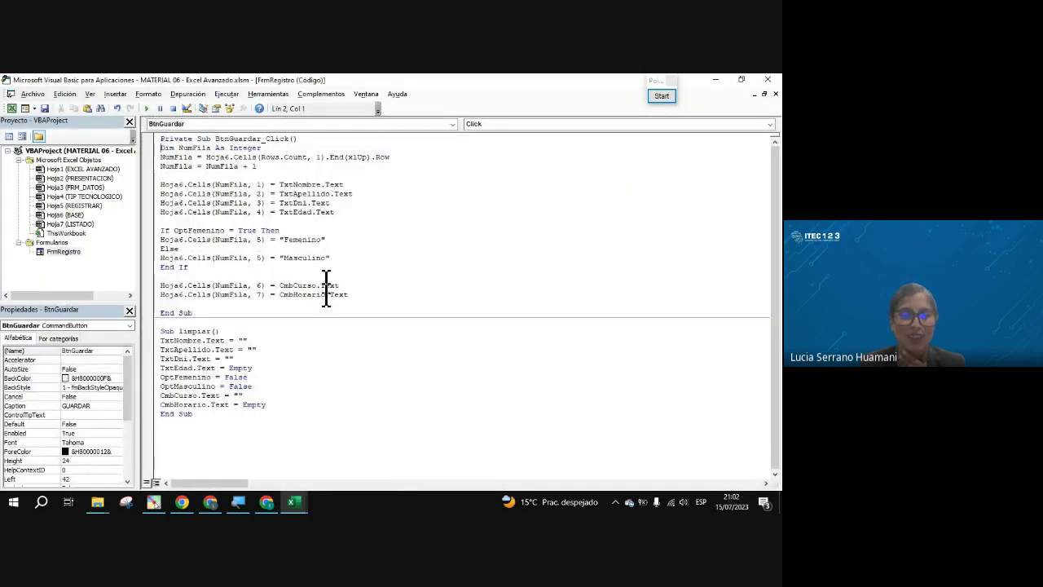
key("alt+Tab")
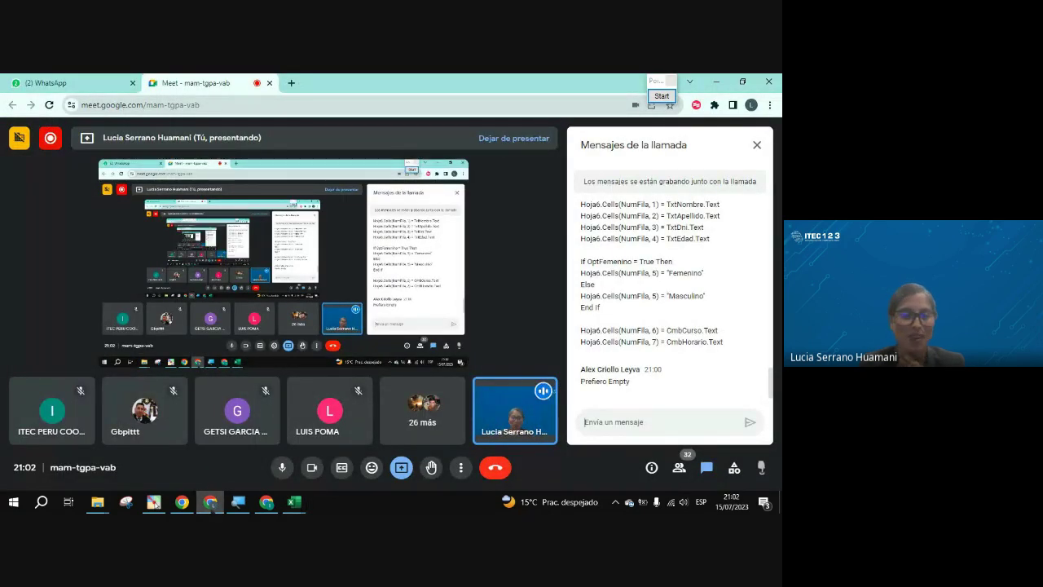
key("alt+Tab")
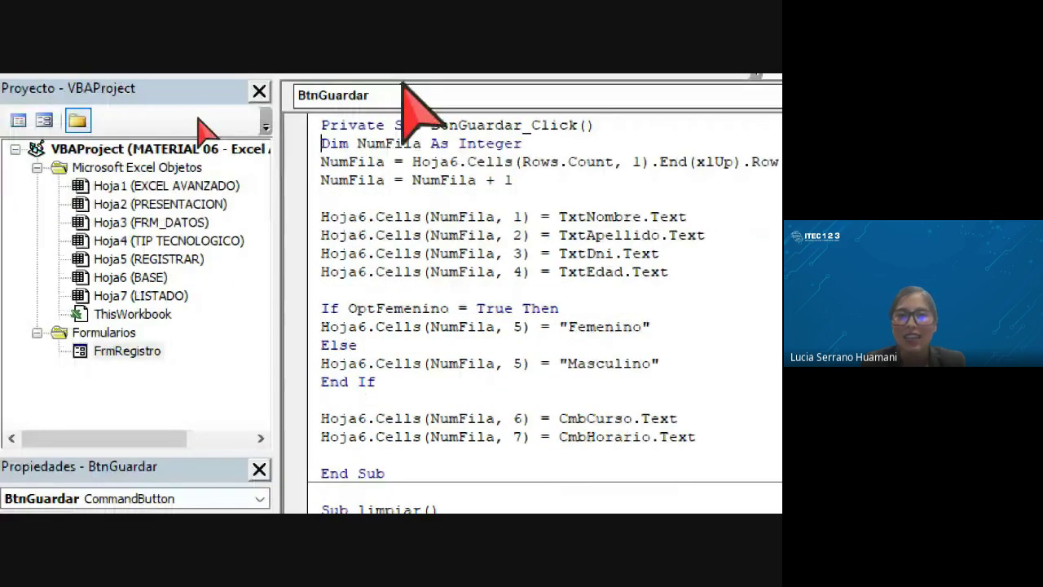
Review the BtnGuardar_Click save code and the limpiar routine's field-clearing lines.
left_click_drag(322, 122, 373, 122)
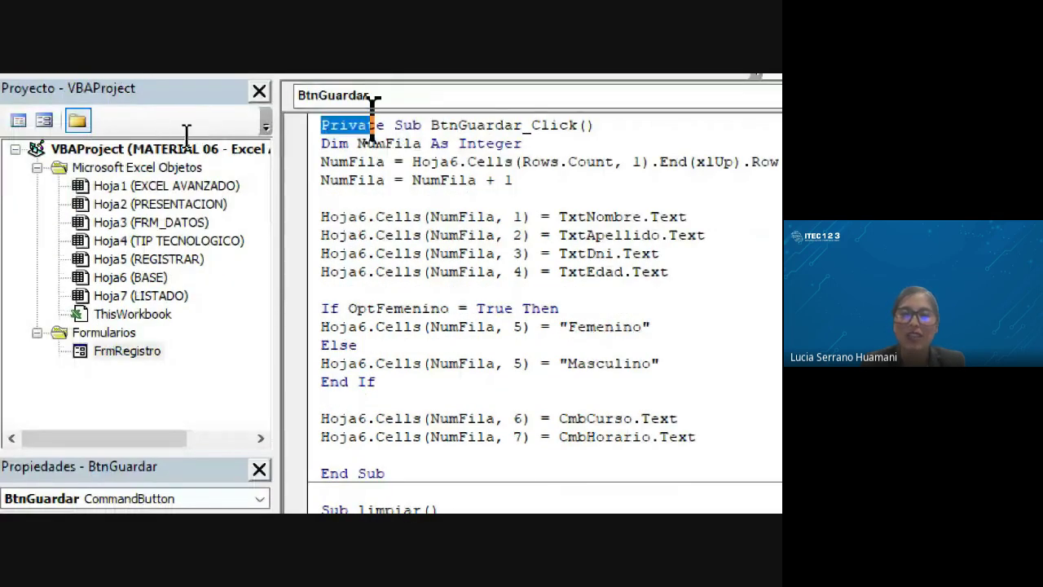
double_click(399, 124)
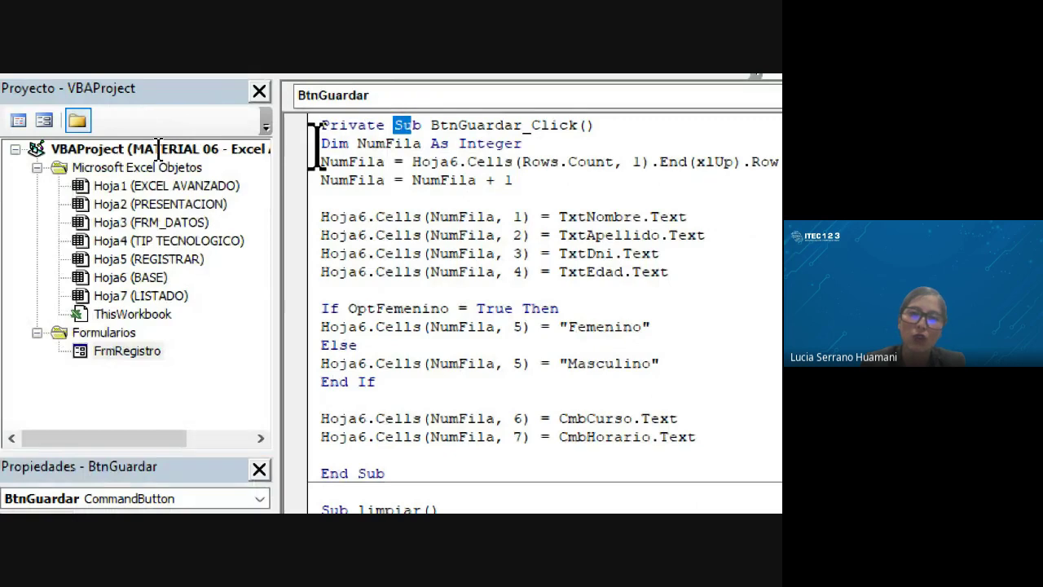
left_click_drag(317, 144, 465, 457)
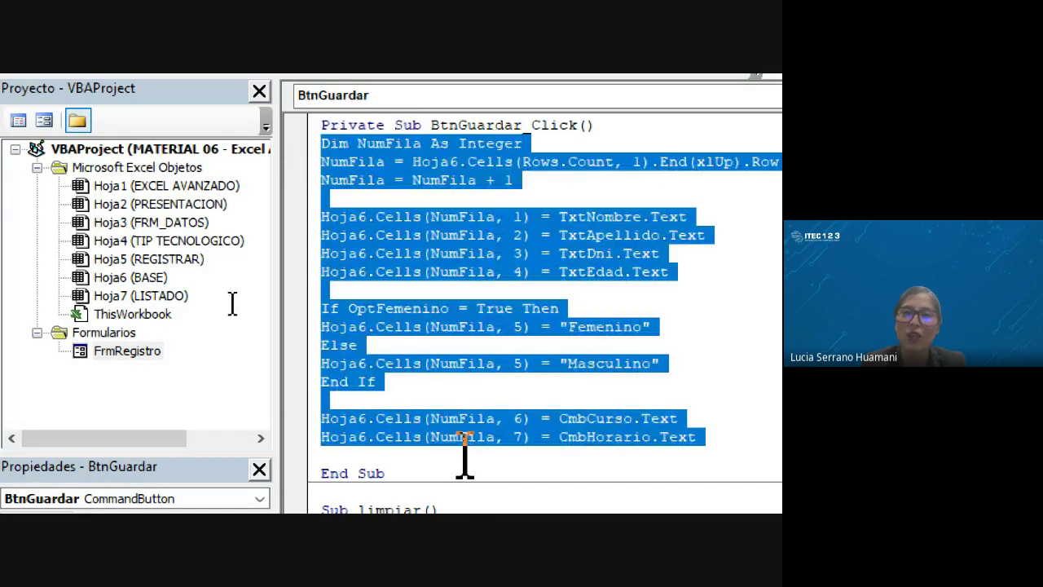
left_click(433, 123)
left_click_drag(432, 125, 592, 125)
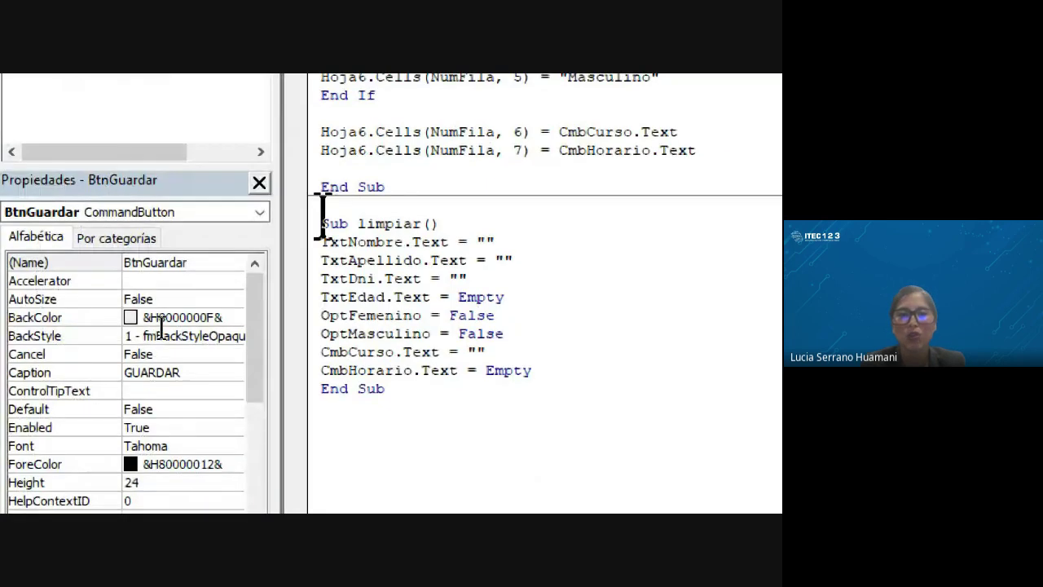
left_click_drag(323, 216, 443, 372)
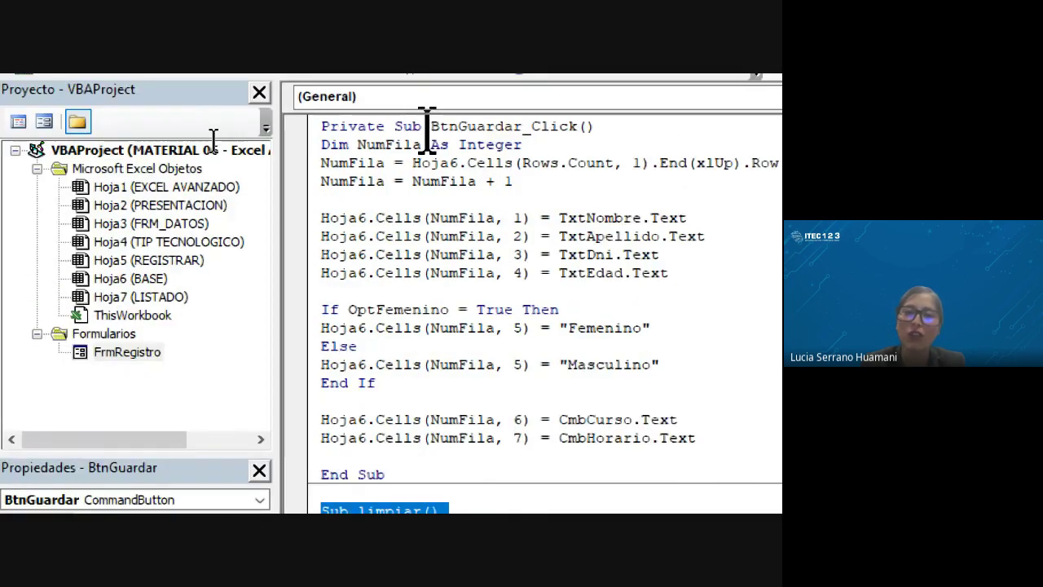
left_click_drag(431, 127, 615, 128)
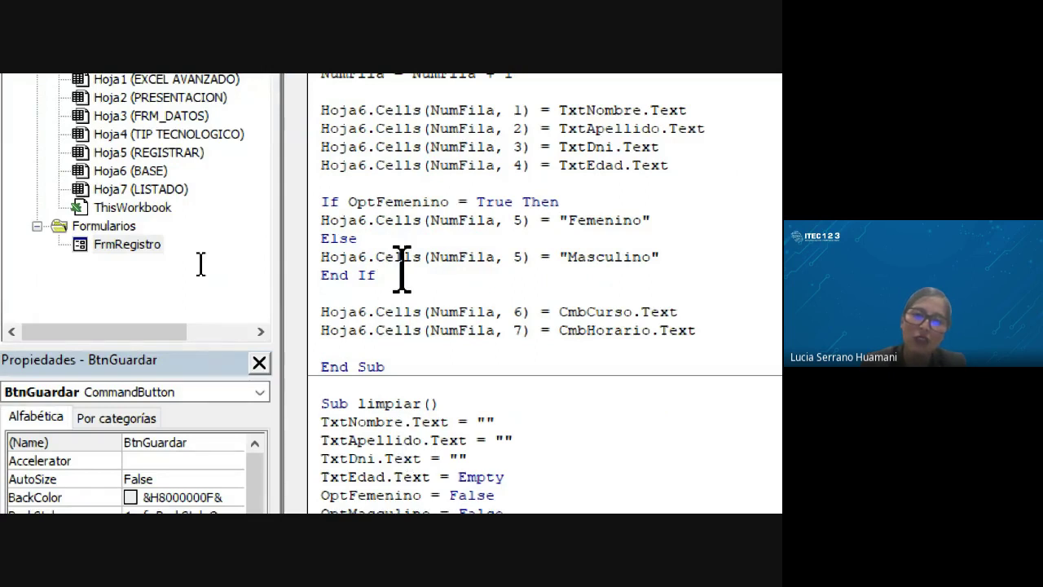
left_click_drag(385, 367, 324, 367)
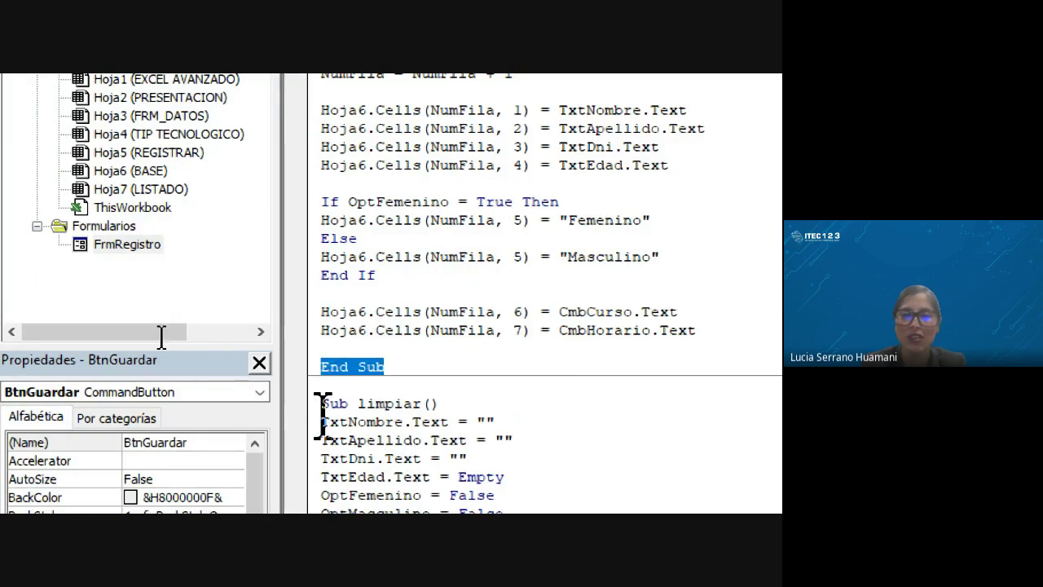
left_click_drag(322, 421, 411, 493)
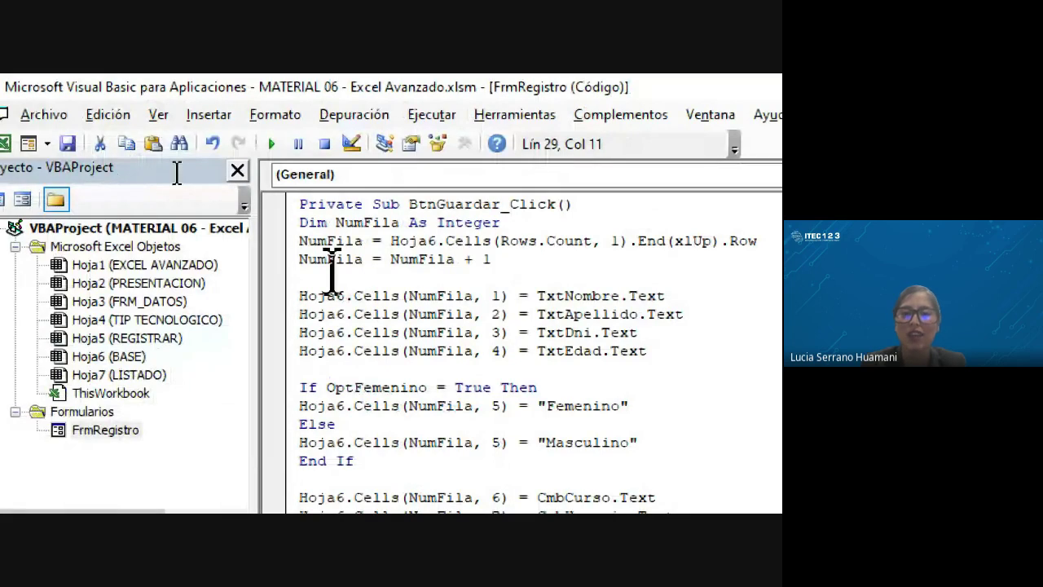
Insert a Call limpiar line after the CmbHorario line, with blank lines around it.
left_click(352, 330)
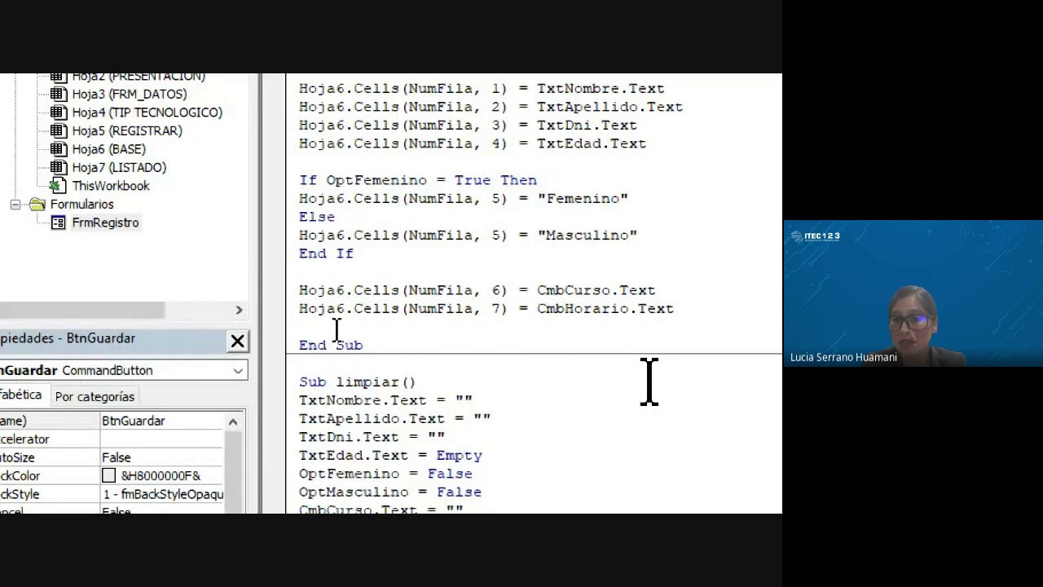
key("Return")
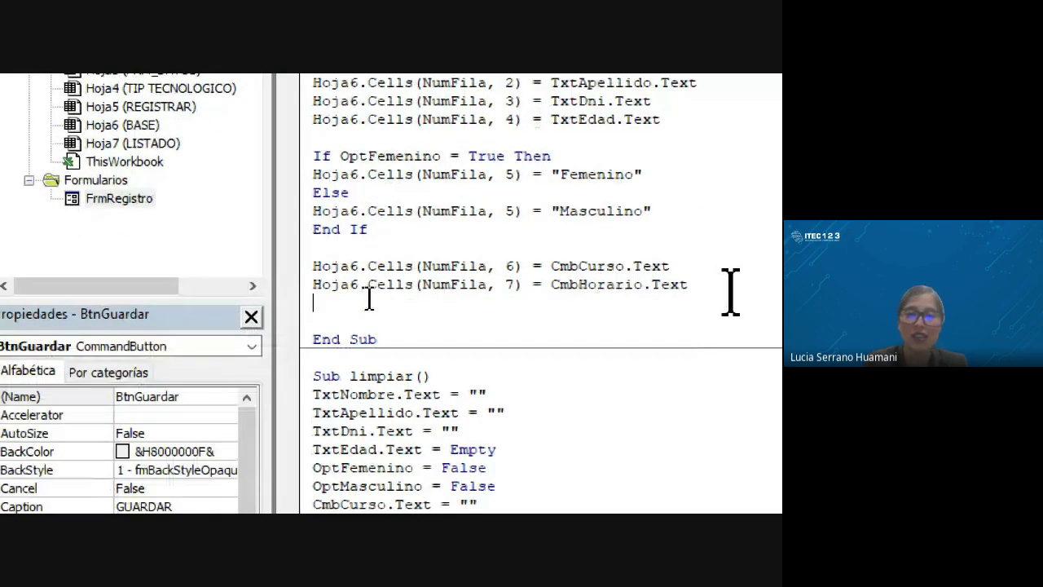
type("call")
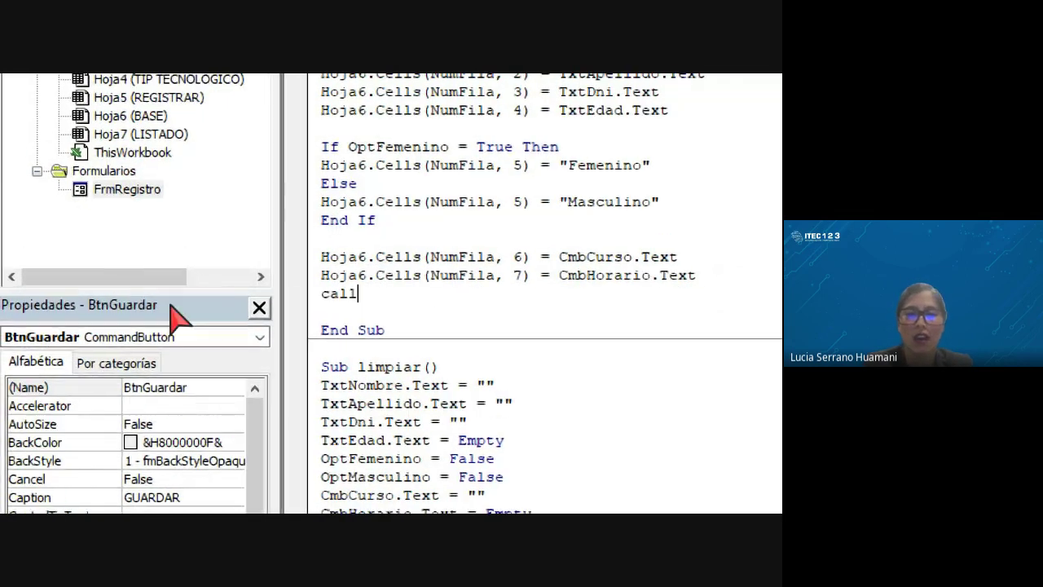
type(" limpi")
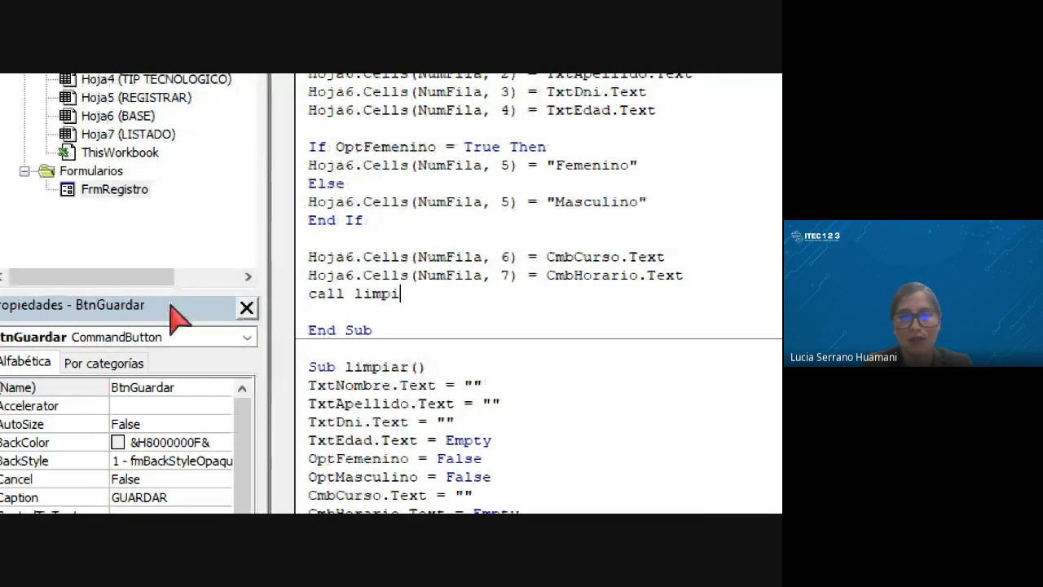
type("ar")
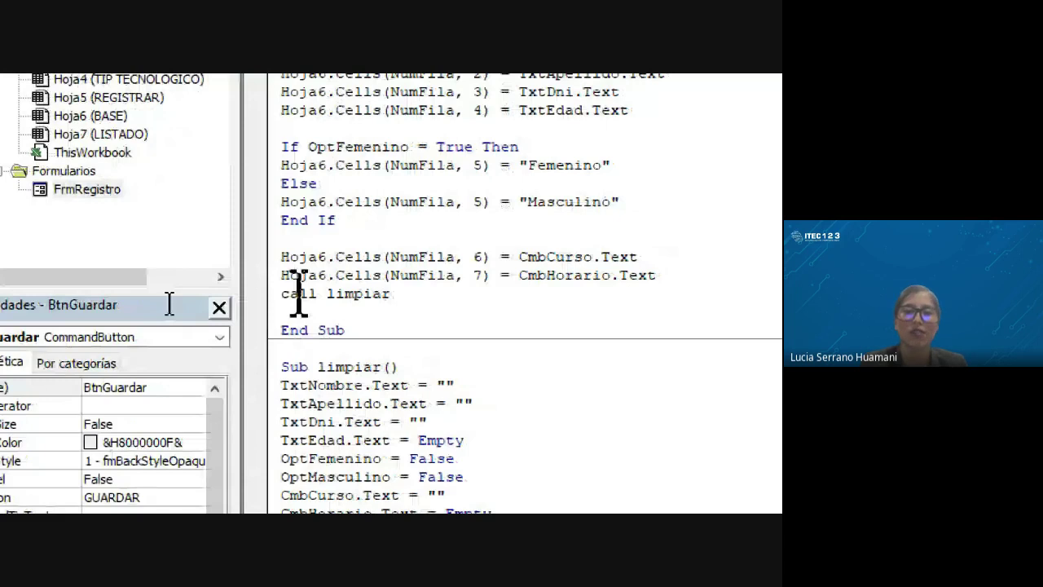
left_click(706, 261)
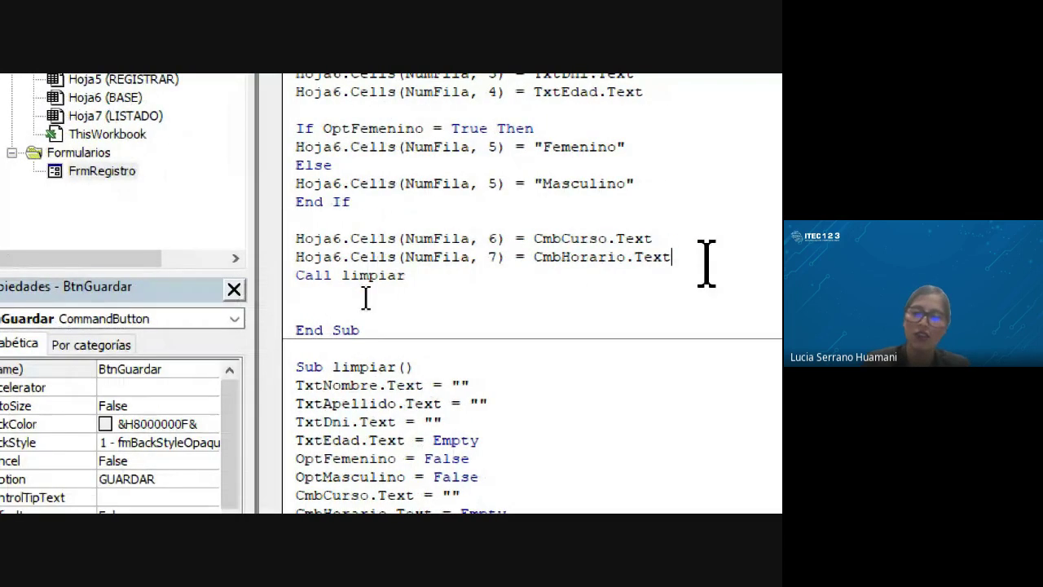
key("Return")
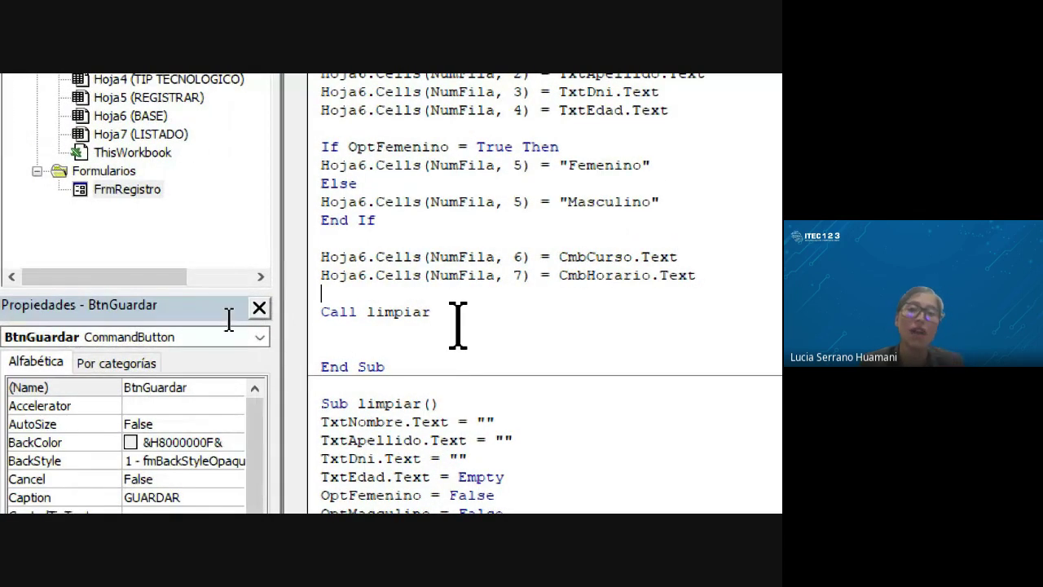
key("Down")
key("Down")
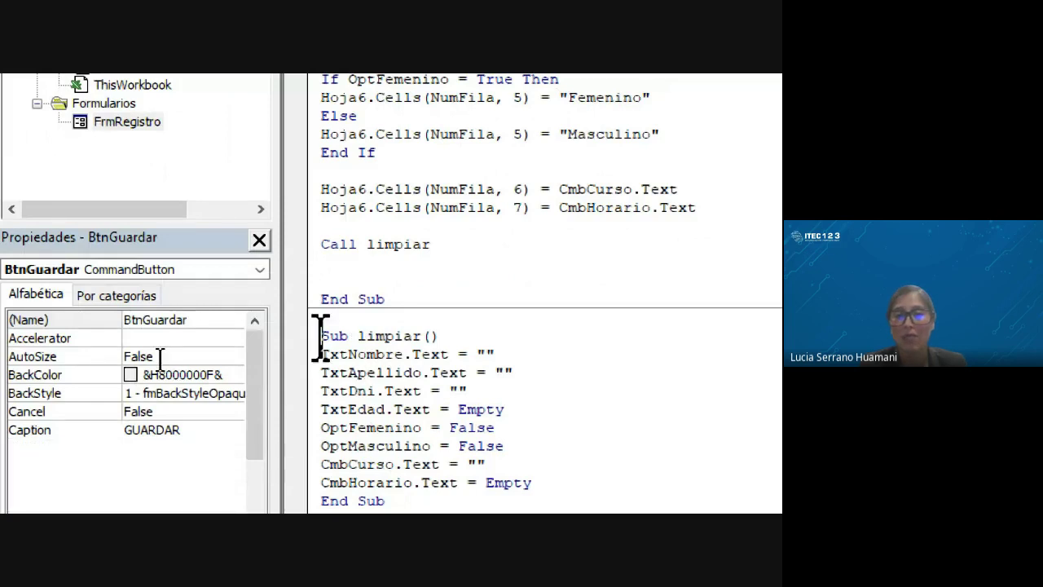
Walk through how BtnGuardar_Click now calls limpiar and which statements limpiar runs.
left_click_drag(321, 334, 445, 335)
left_click(566, 430)
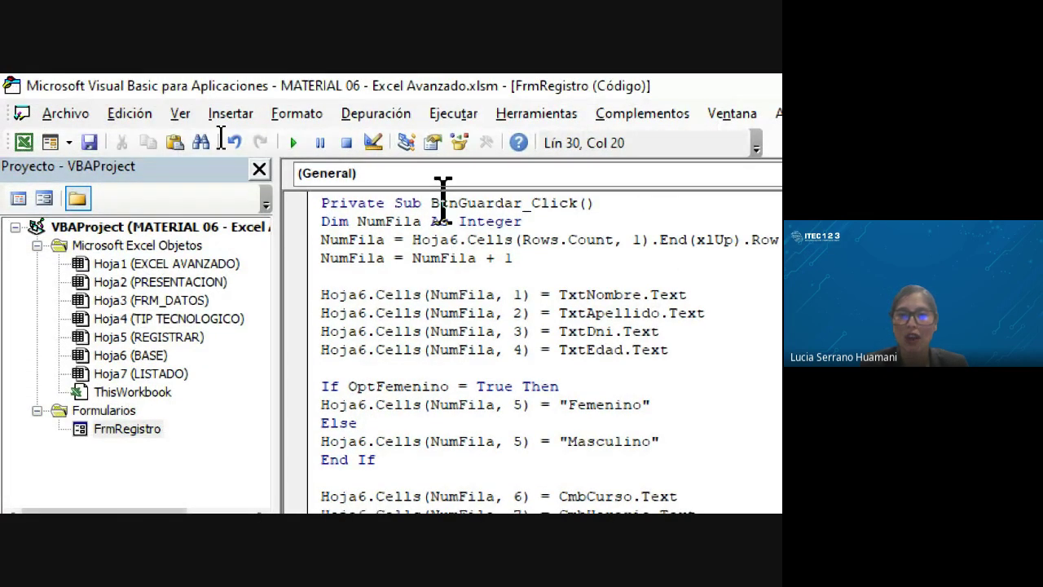
left_click_drag(431, 203, 589, 204)
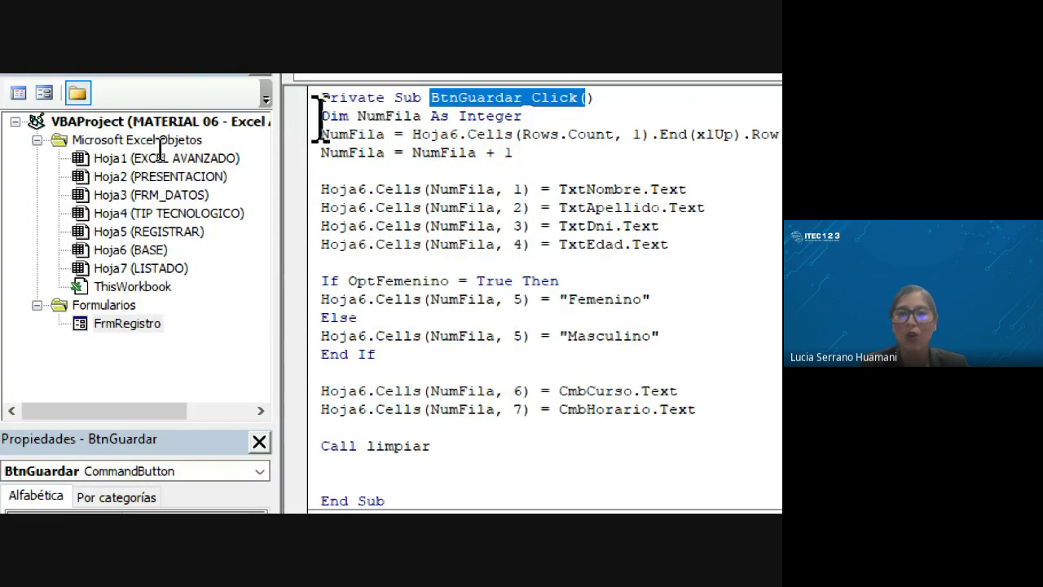
mouse_move(318, 116)
left_mouse_down()
mouse_move(371, 224)
mouse_move(695, 409)
left_mouse_up()
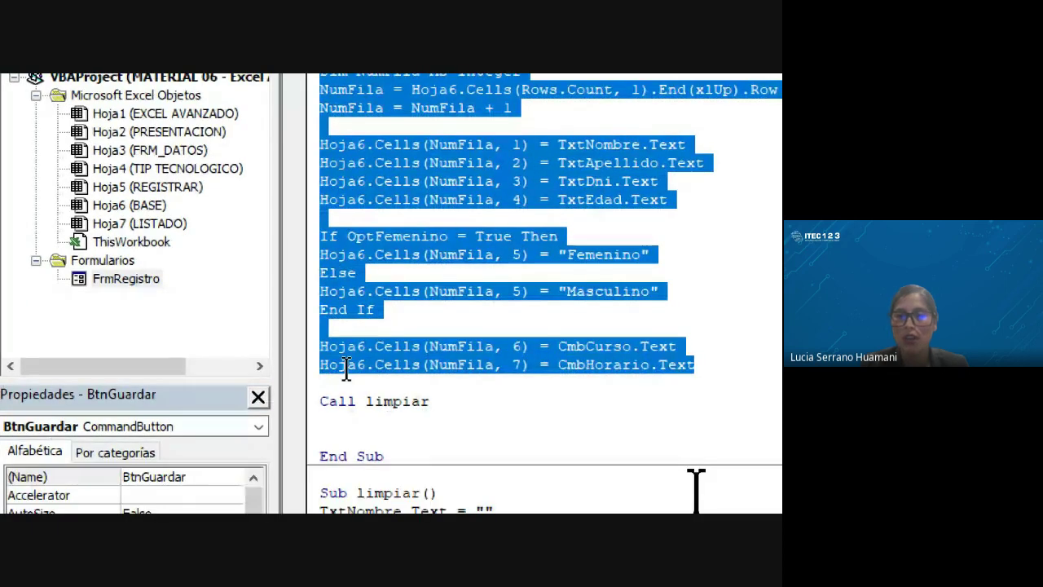
left_click_drag(321, 274, 357, 274)
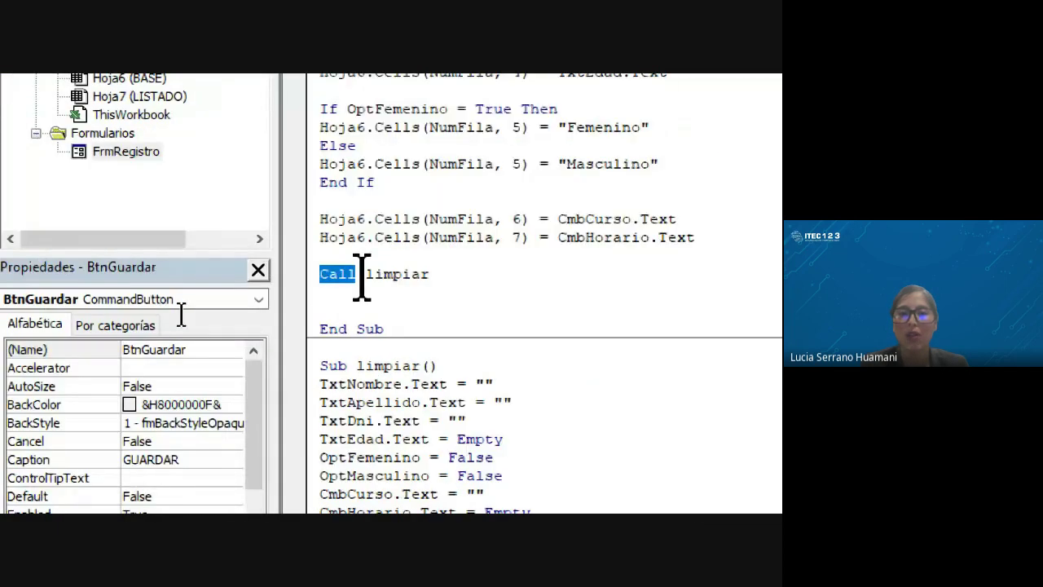
double_click(389, 274)
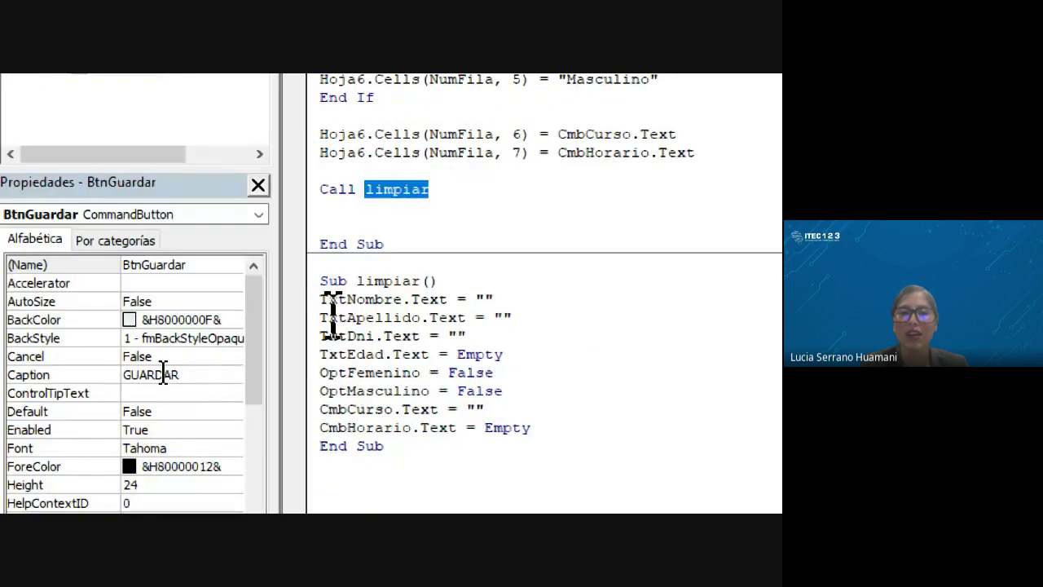
mouse_move(321, 299)
left_mouse_down()
mouse_move(457, 337)
mouse_move(573, 427)
left_mouse_up()
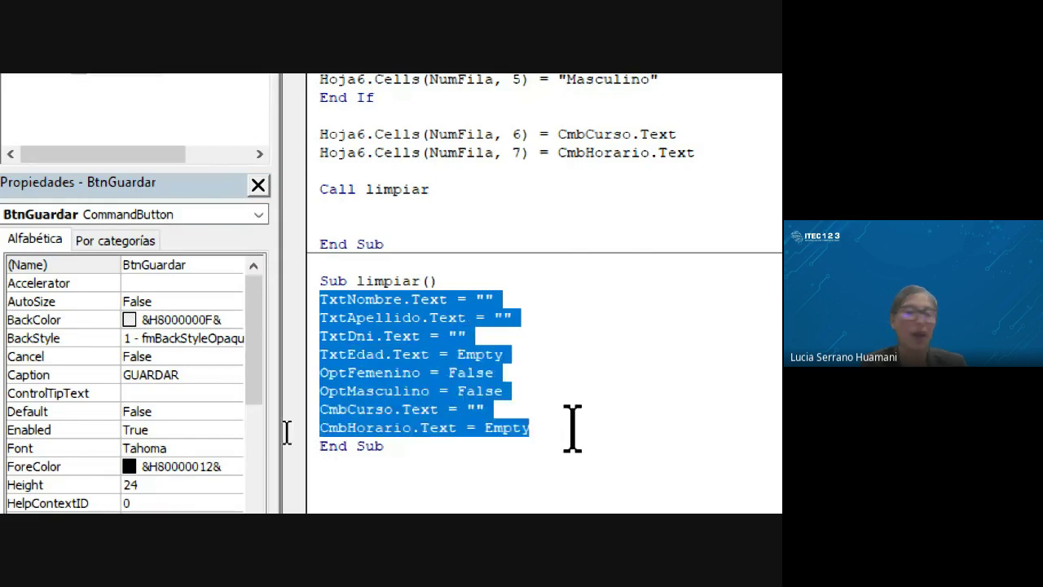
left_click(574, 436)
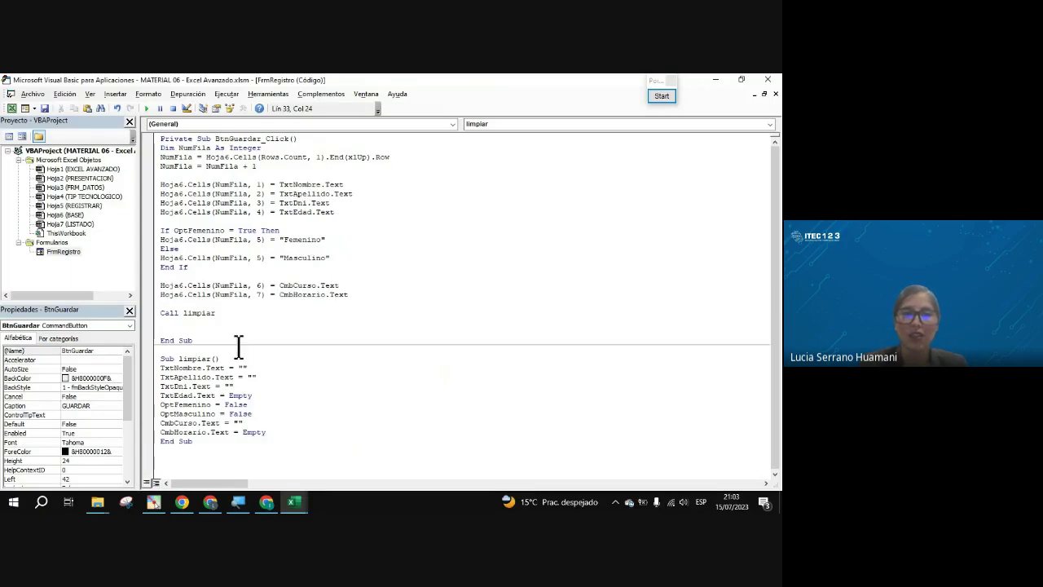
Run the form and enter a test name, surname, DNI number and age 34.
left_click(149, 109)
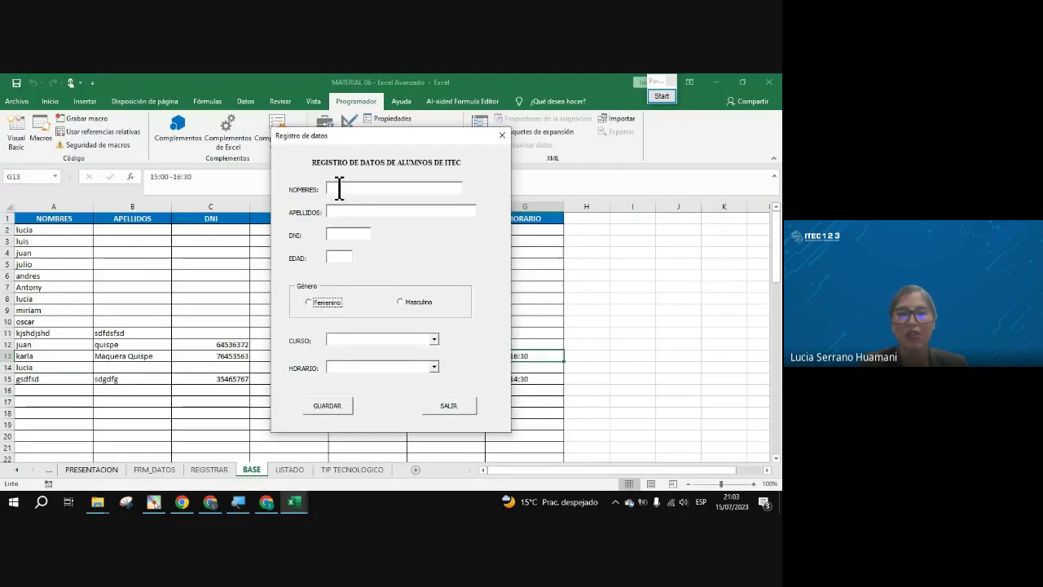
type("sdgsd")
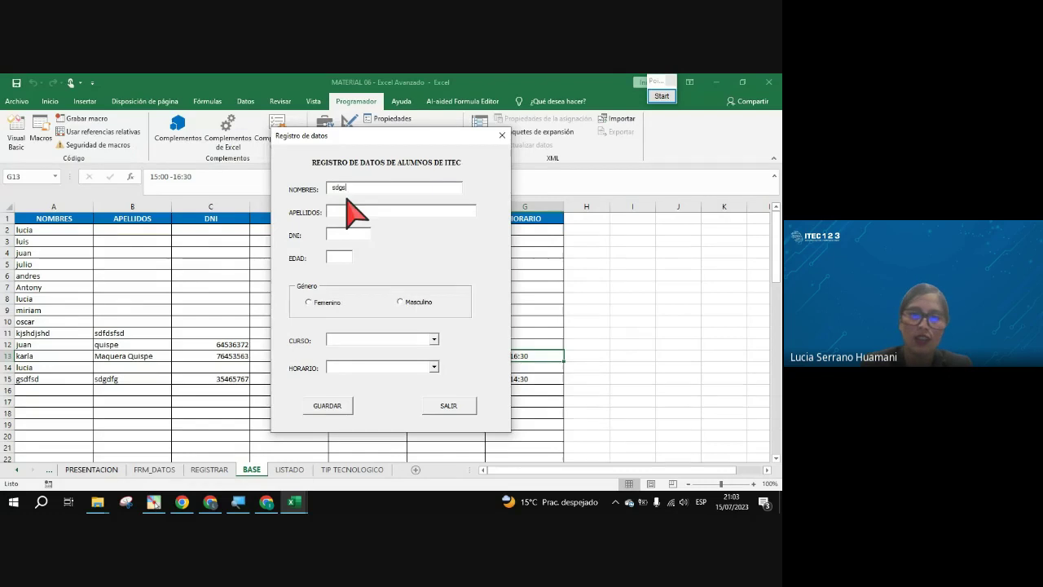
left_click(347, 211)
type("sdf")
left_click(347, 234)
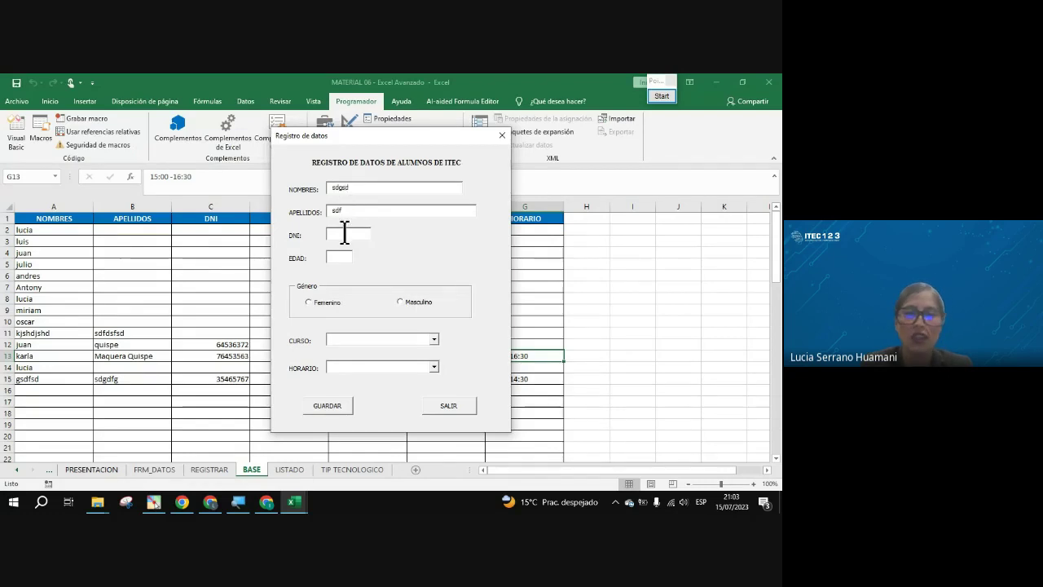
type("34355667")
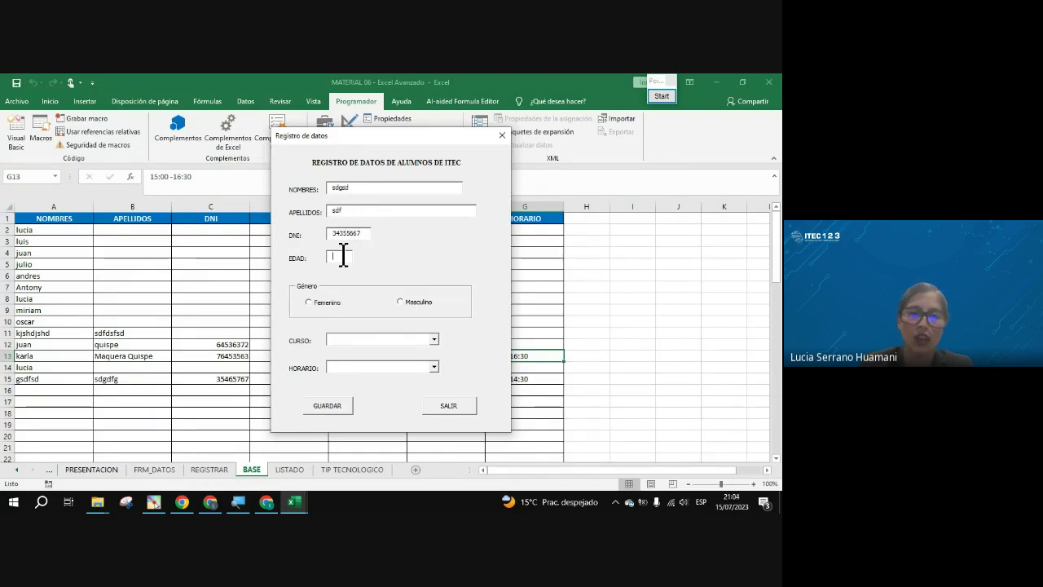
left_click(343, 258)
type("34")
Choose Femenino, Microsoft Word Avanzado and a time slot, then save the record to BASE row 16.
left_click(327, 303)
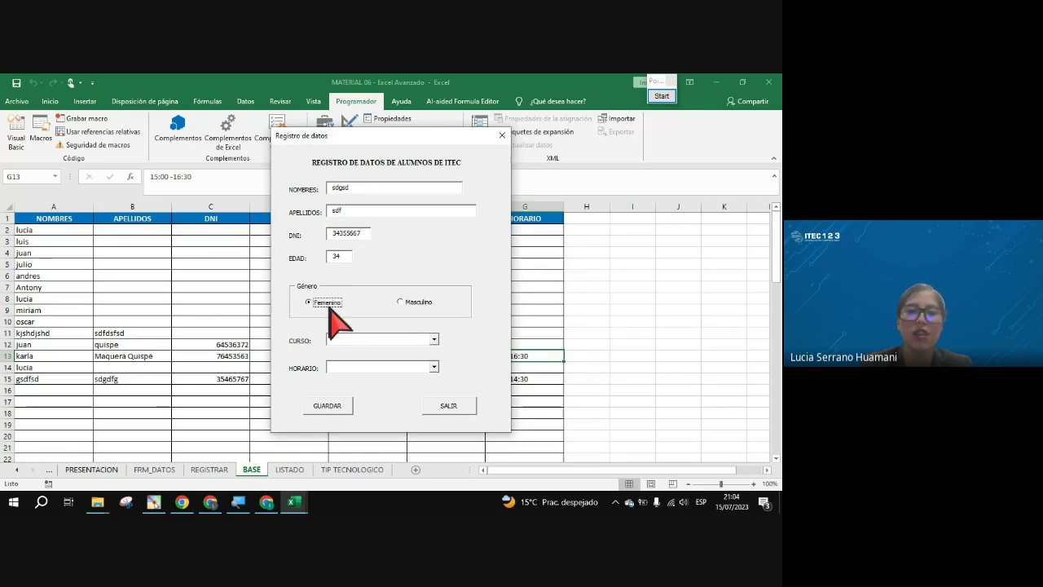
left_click(434, 340)
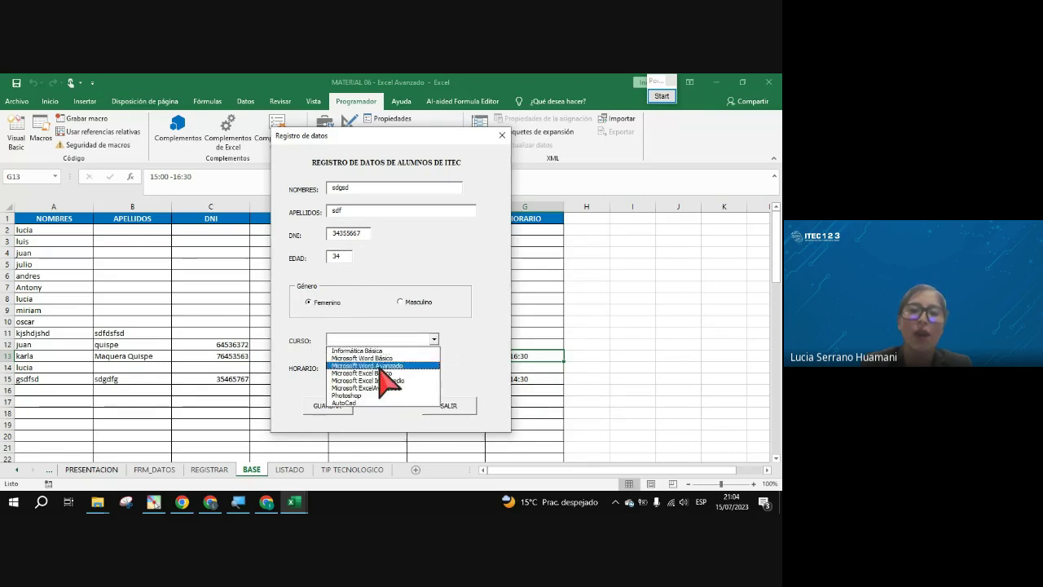
left_click(384, 366)
left_click(421, 367)
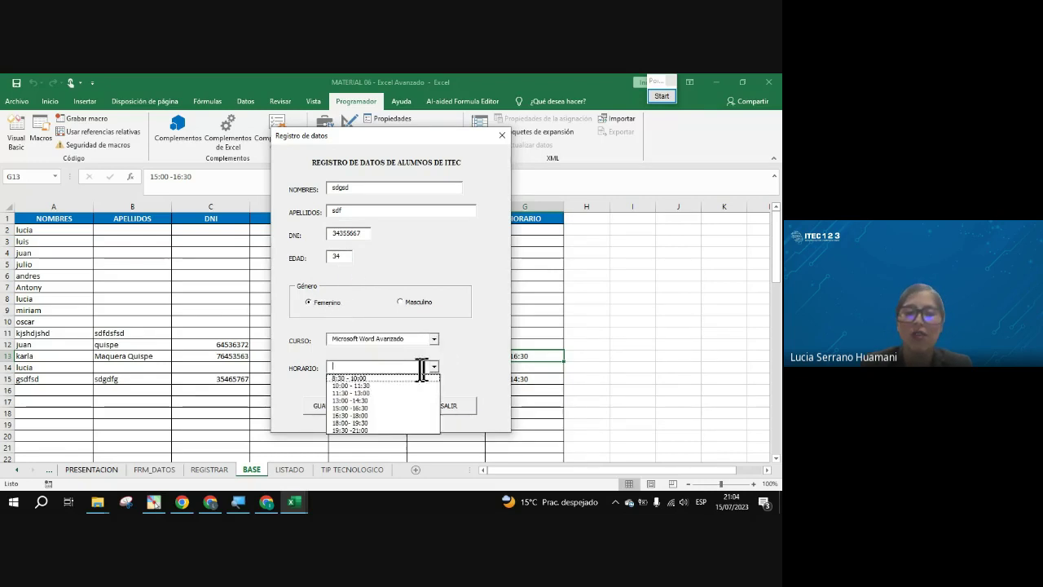
left_click(351, 400)
left_click(338, 408)
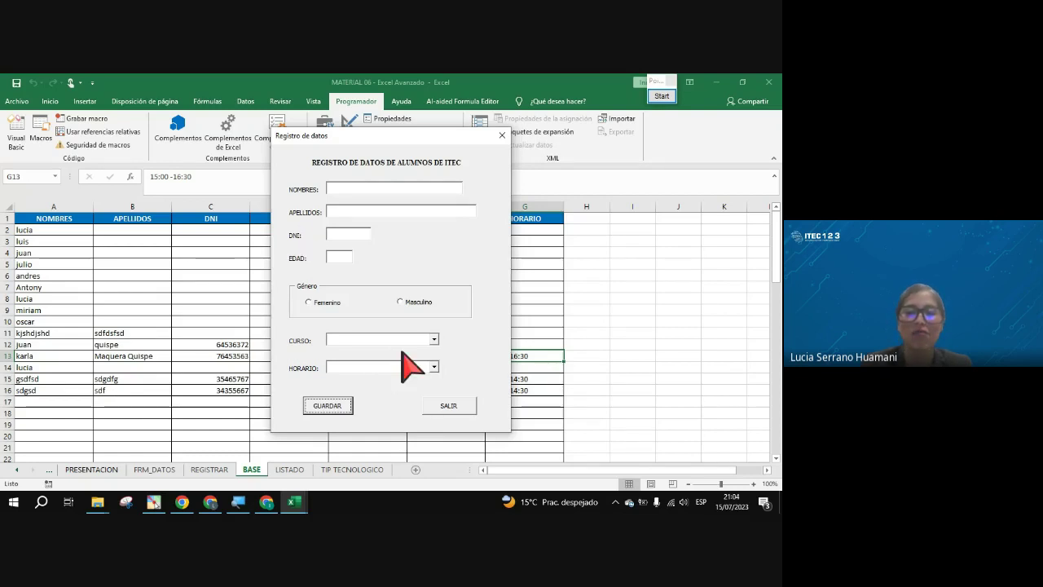
Try saving again with the cleared form, then close the running form.
left_click(337, 190)
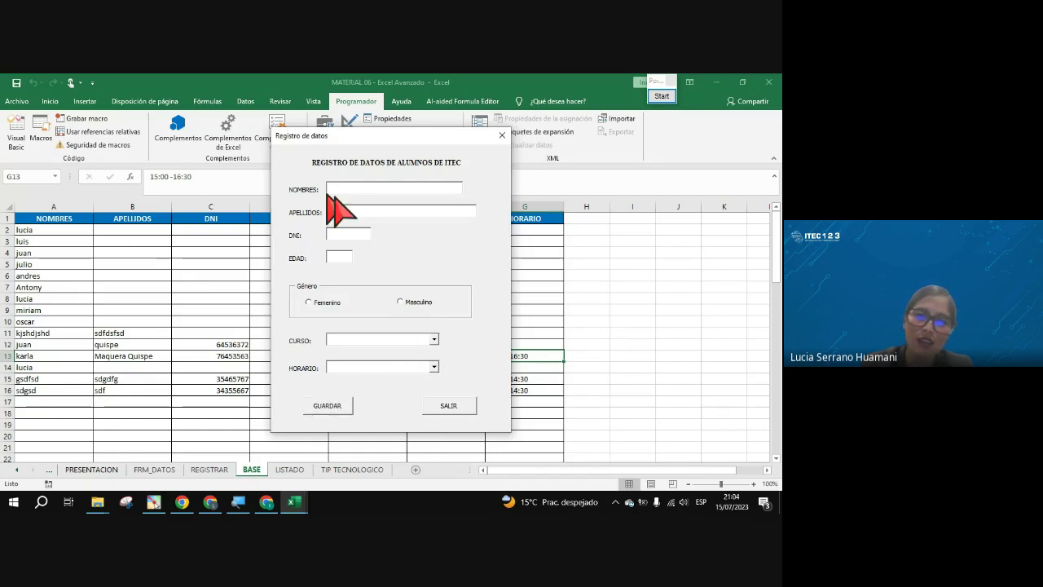
left_click(349, 401)
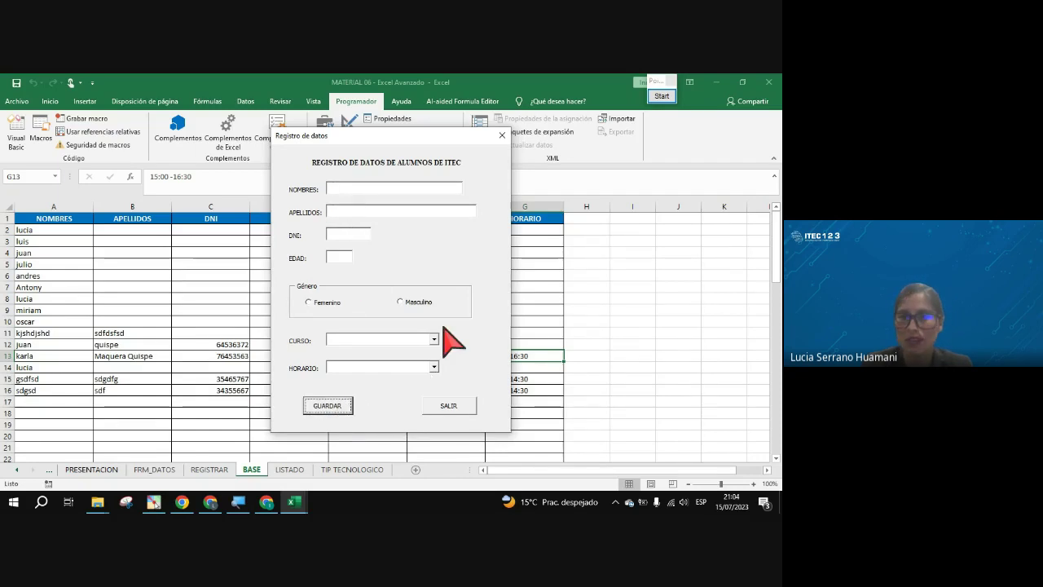
left_click(334, 190)
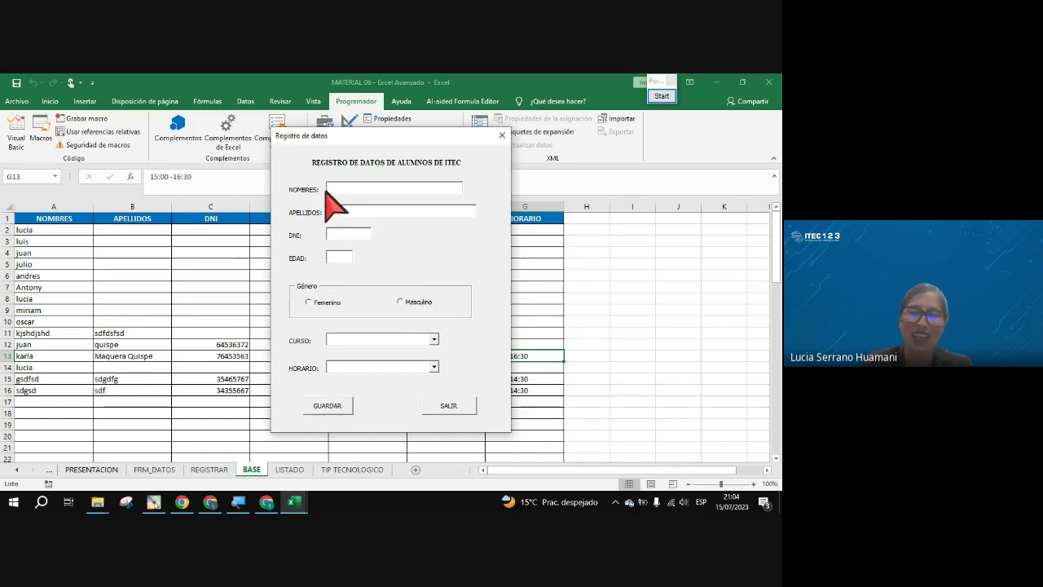
left_click(502, 136)
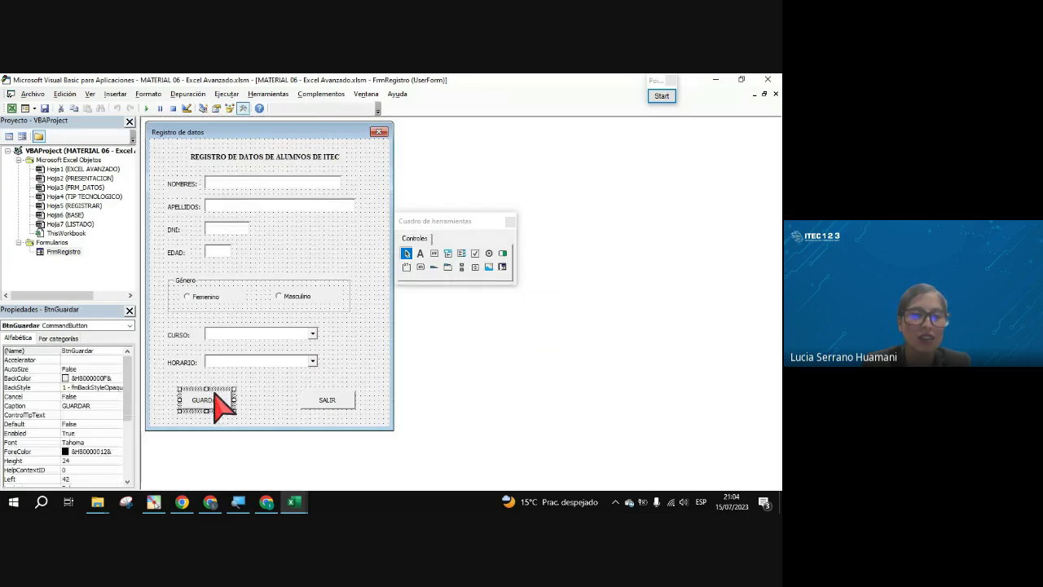
Append TxtNombre.SetFocus, preceded by a blank line, after CmbHorario.Text = Empty in limpiar.
key("F7")
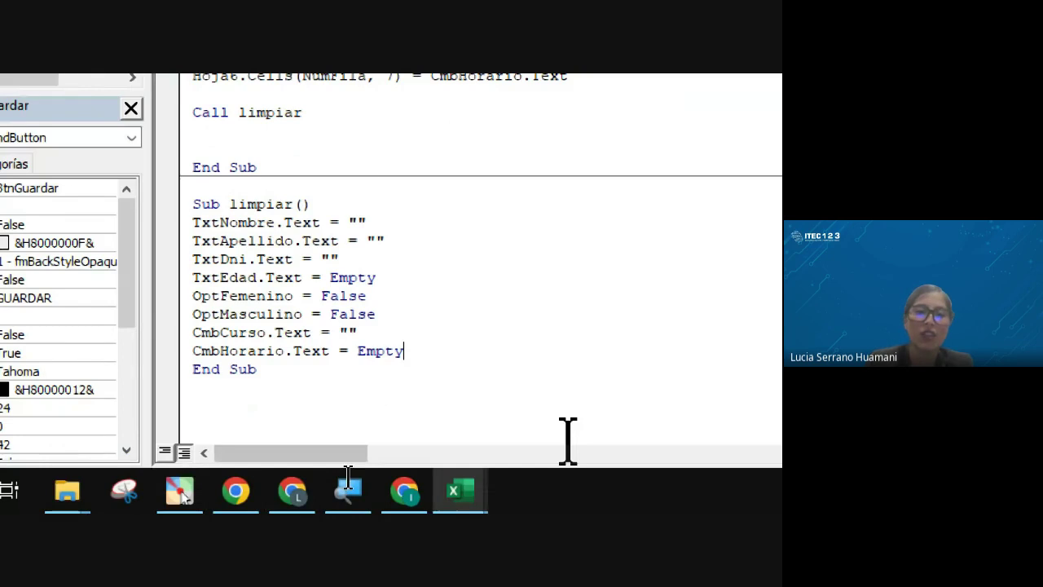
key("Return")
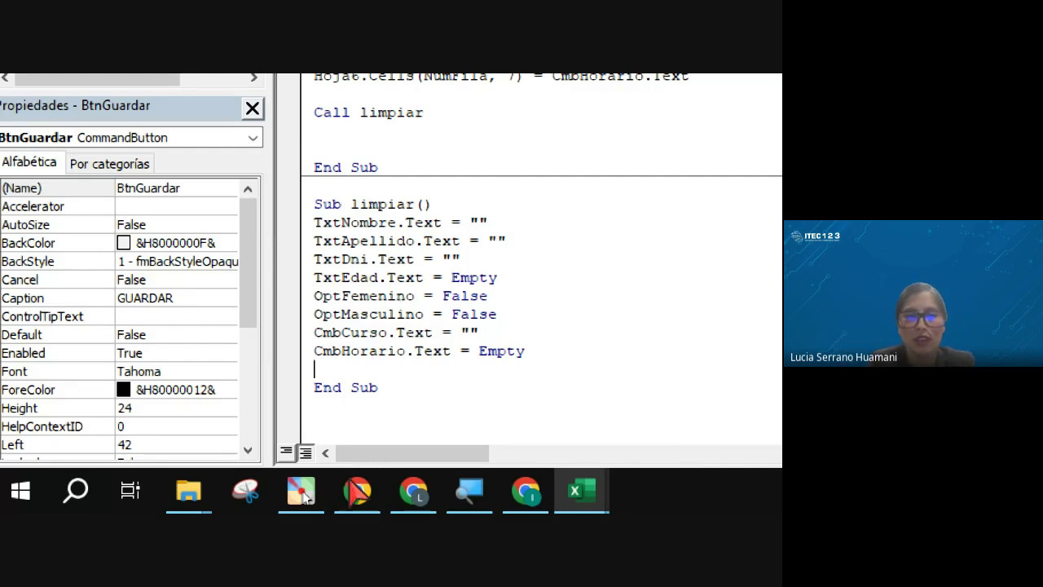
type("Txt")
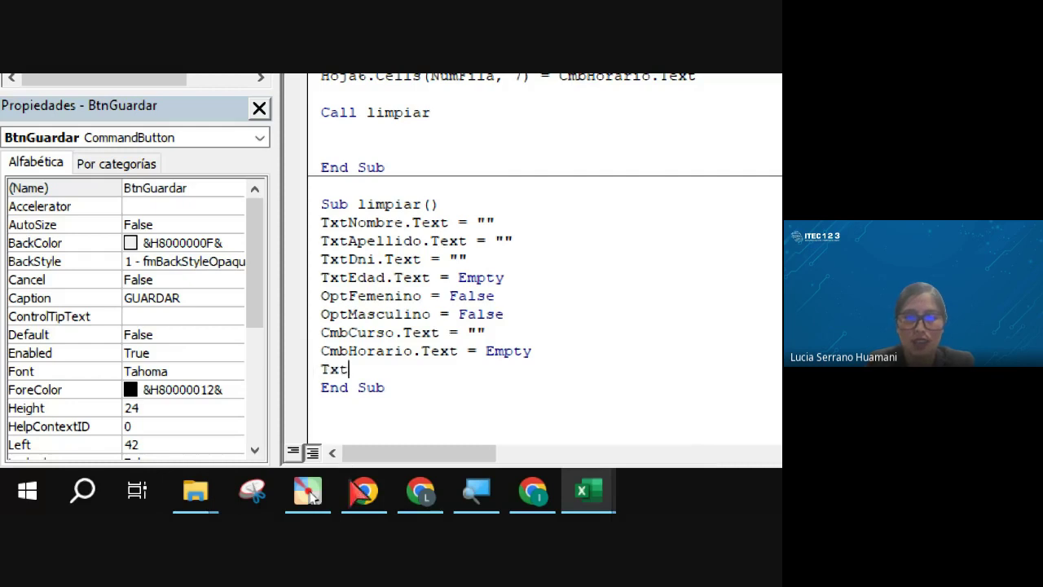
type("Nombre")
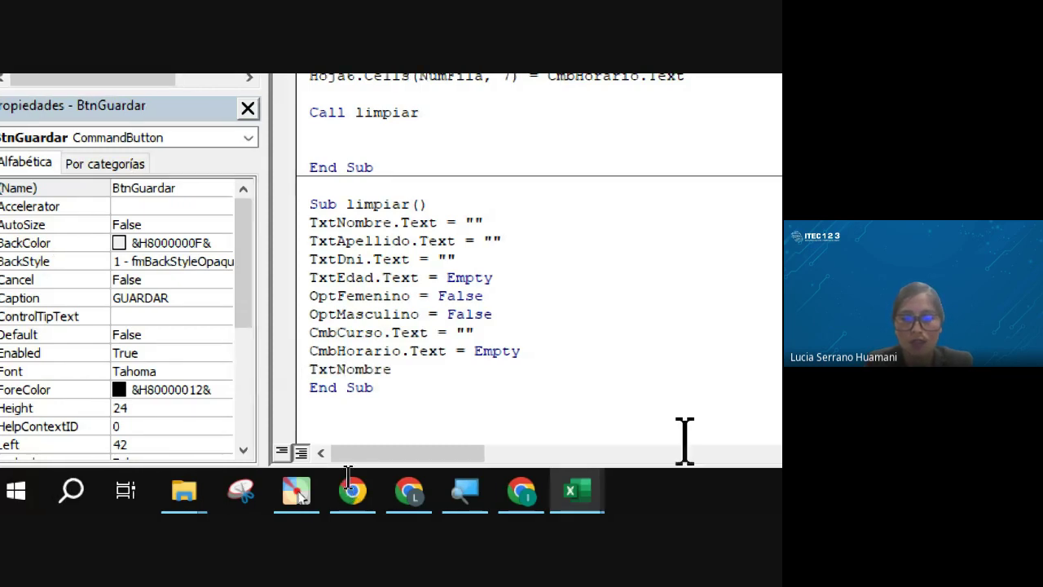
type(".set")
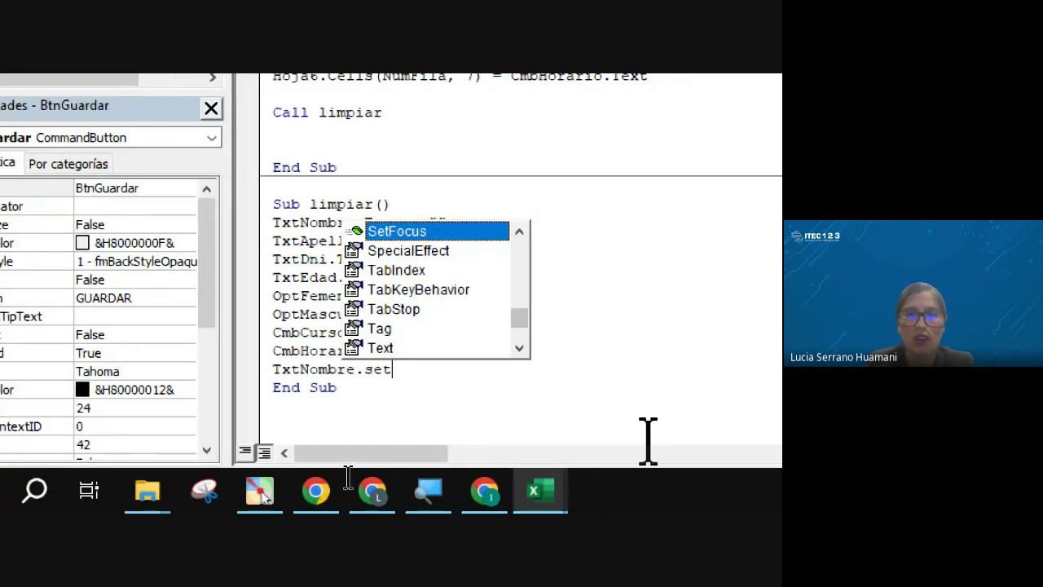
key("Tab")
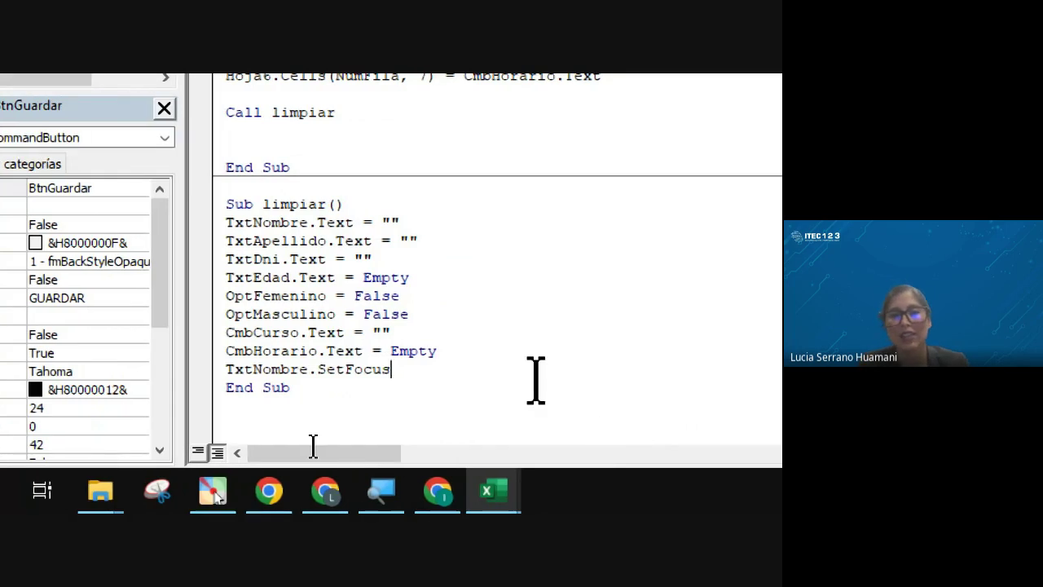
left_click(492, 352)
key("Return")
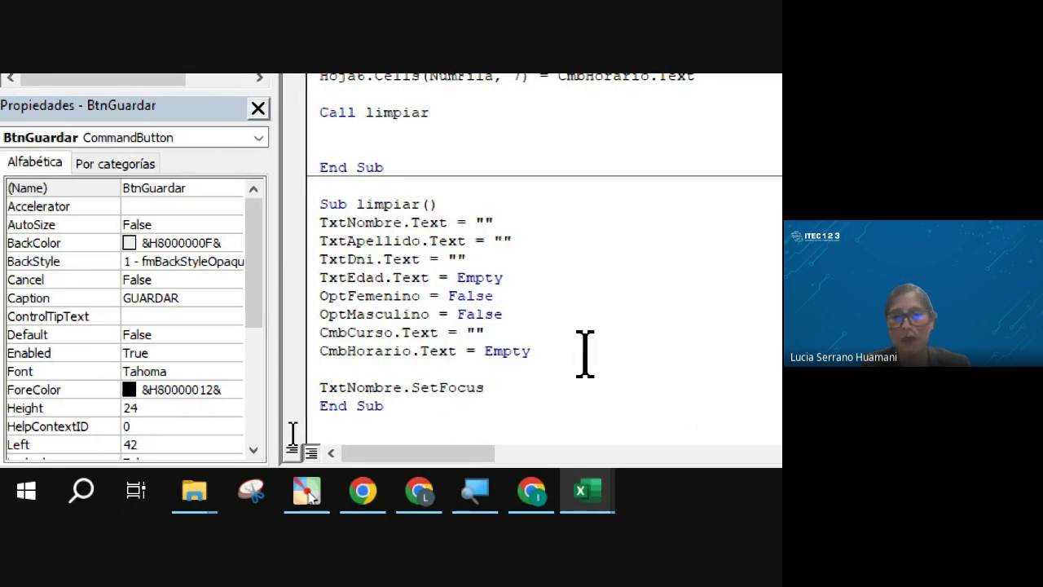
left_click(546, 395)
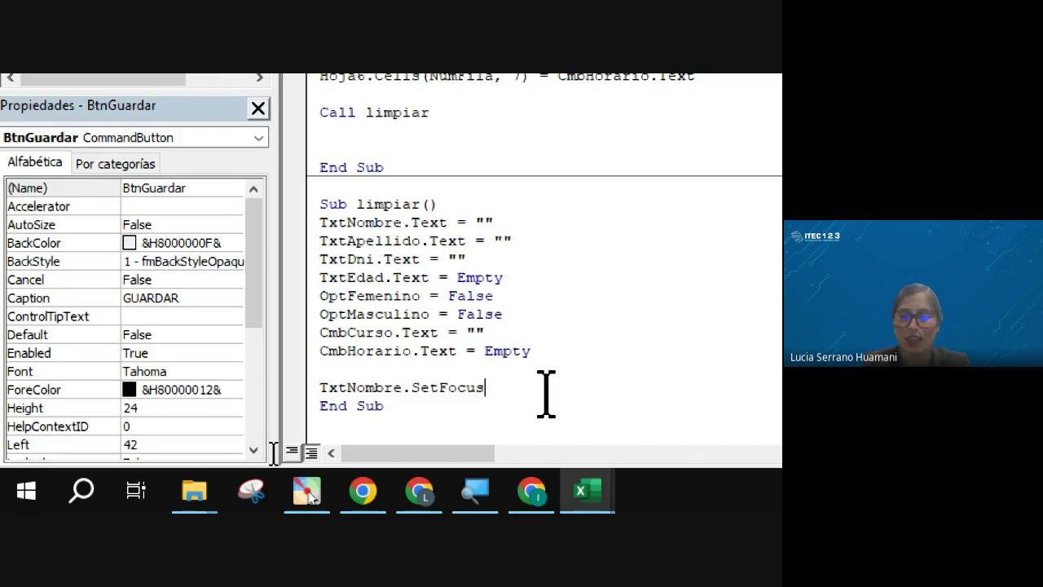
key("super")
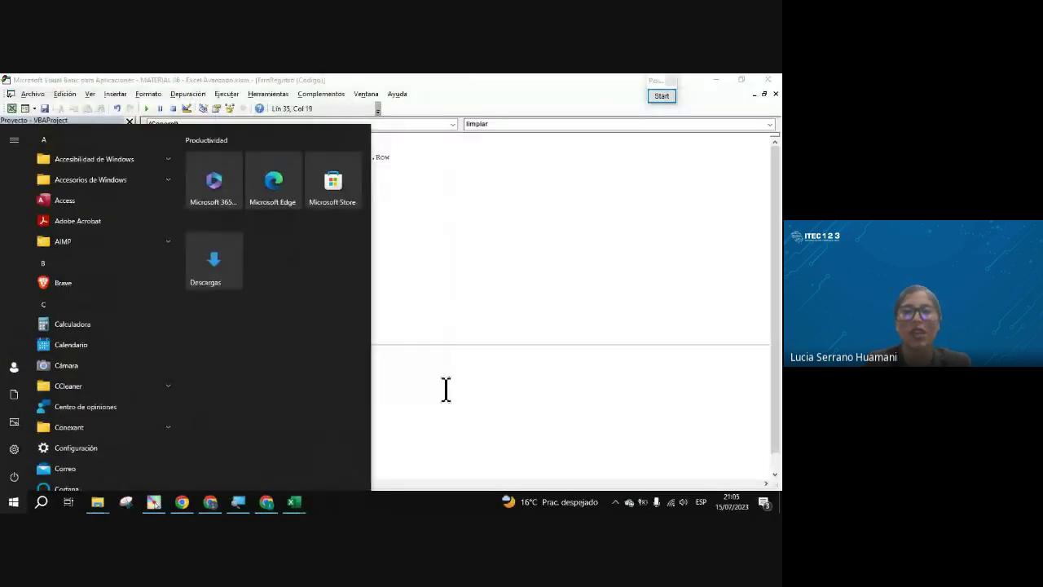
Run the registration form with F5 to test it, then close it.
left_click(446, 389)
left_click(219, 240)
key("F5")
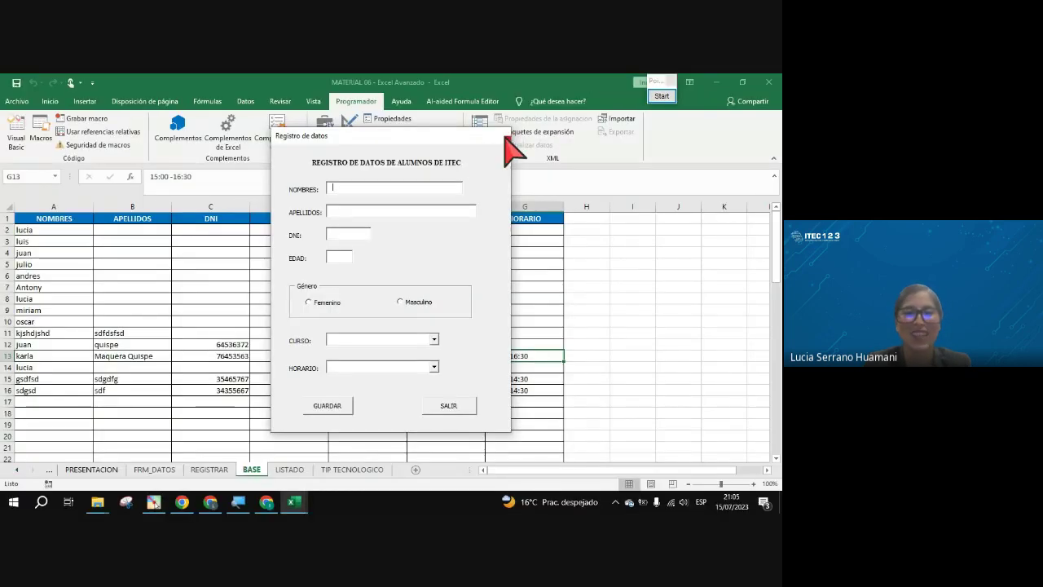
left_click(502, 134)
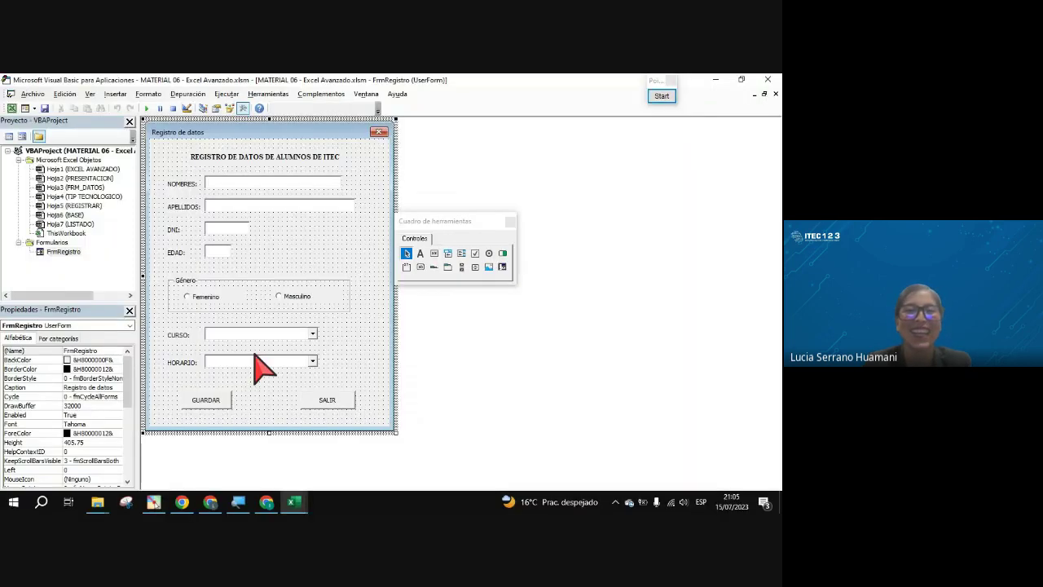
Delete the blank line before TxtNombre.SetFocus, then return to the FrmRegistro form design.
double_click(227, 400)
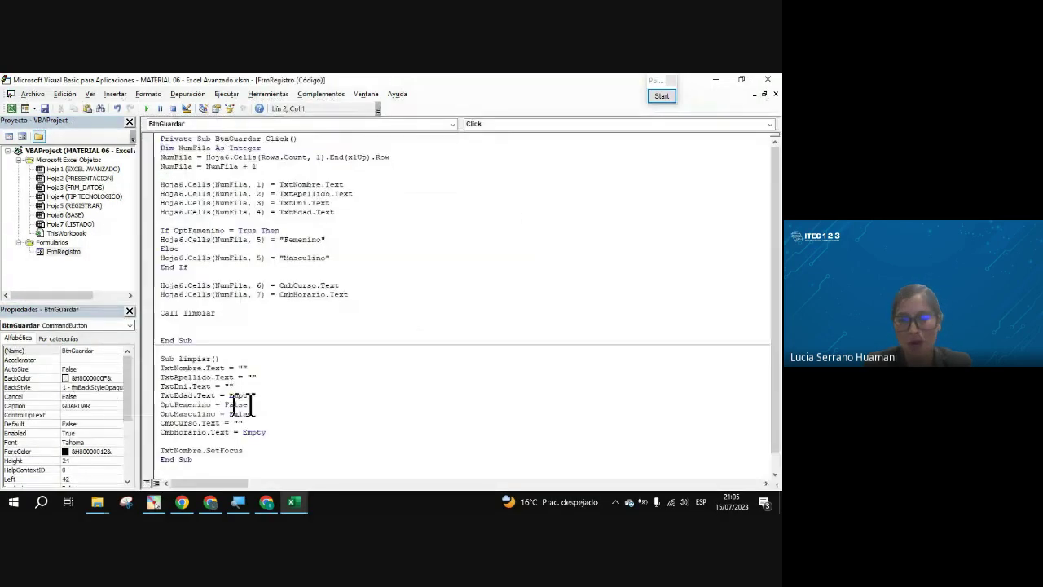
key("BackSpace")
left_click(312, 442)
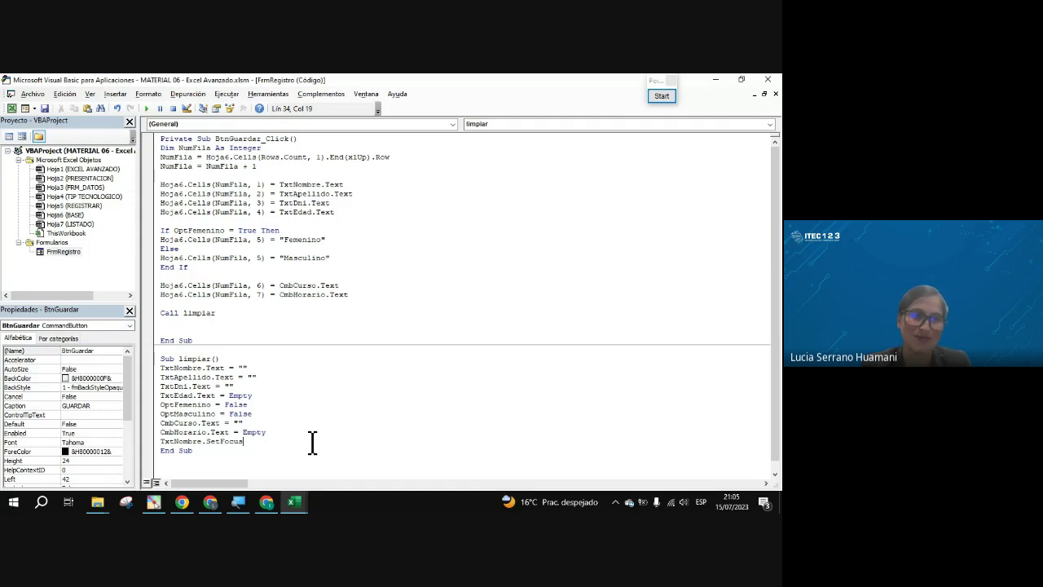
double_click(66, 252)
left_click(273, 418)
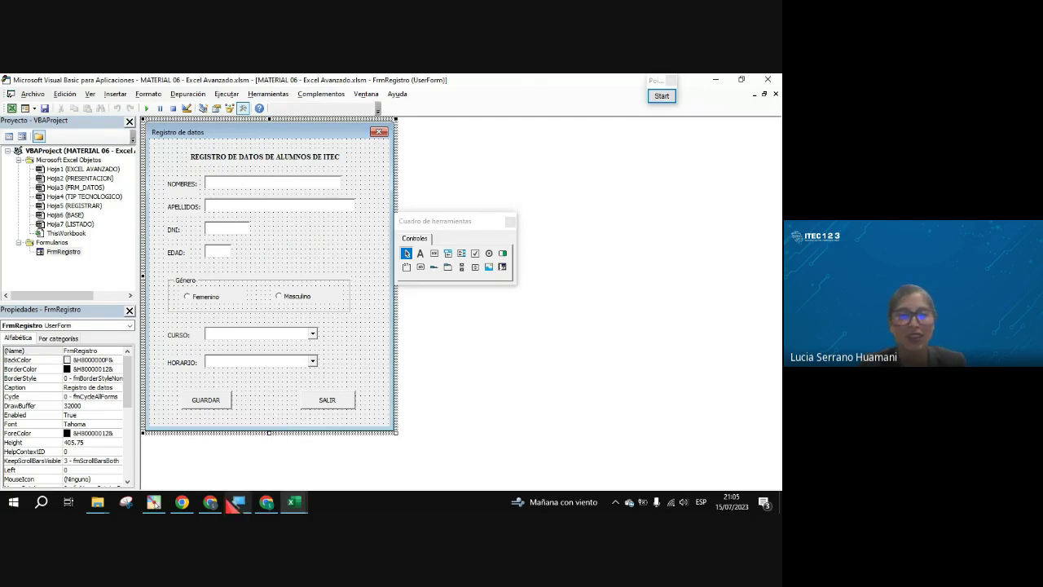
left_click(210, 501)
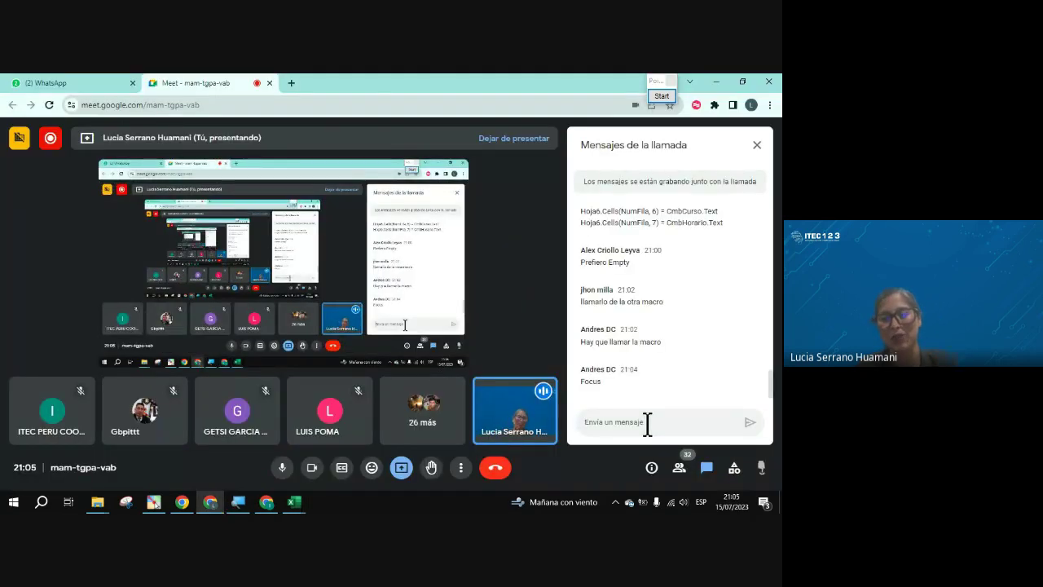
left_click(648, 423)
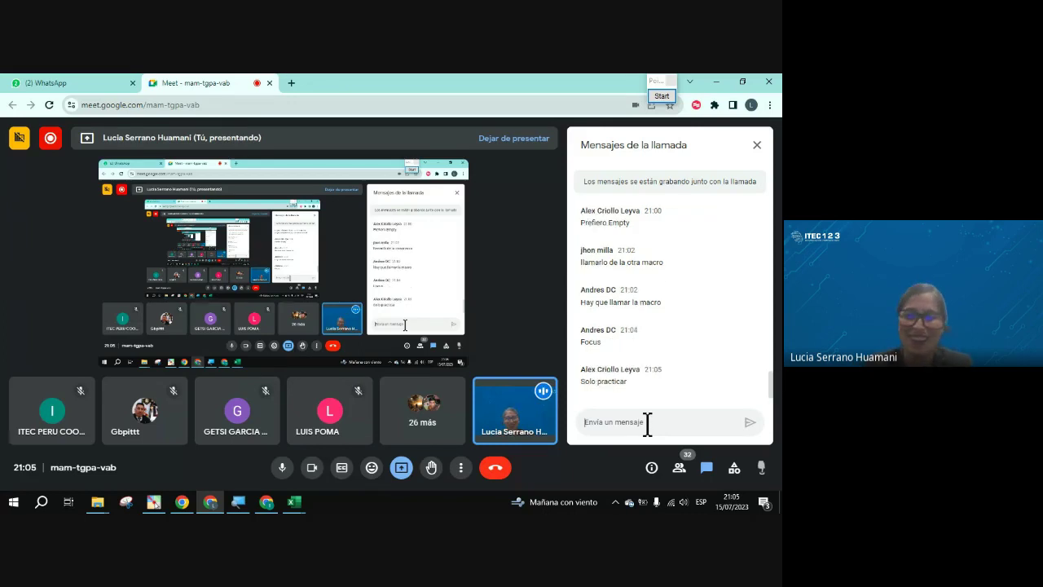
key("alt+Tab")
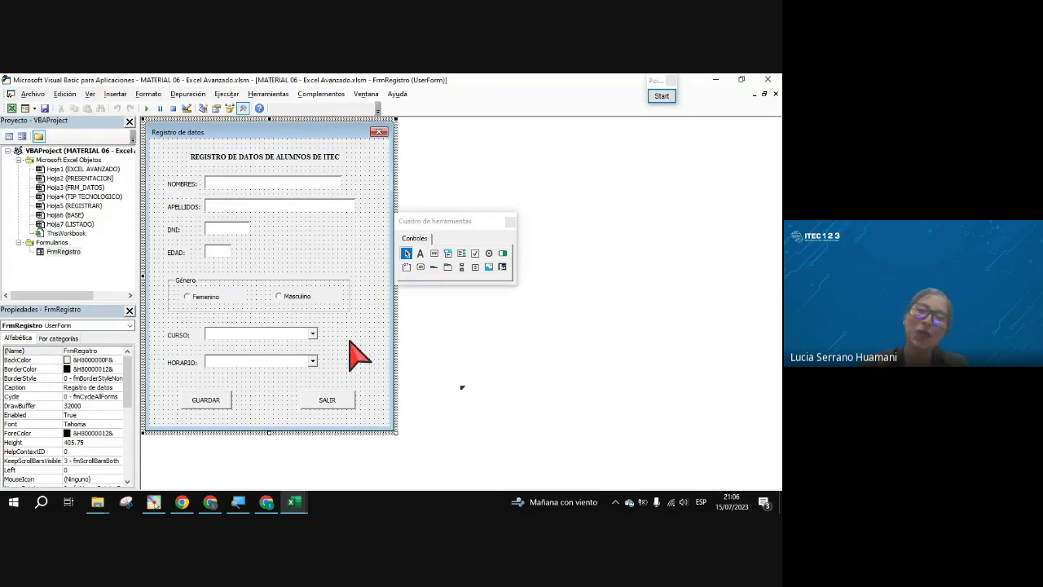
left_click(344, 399)
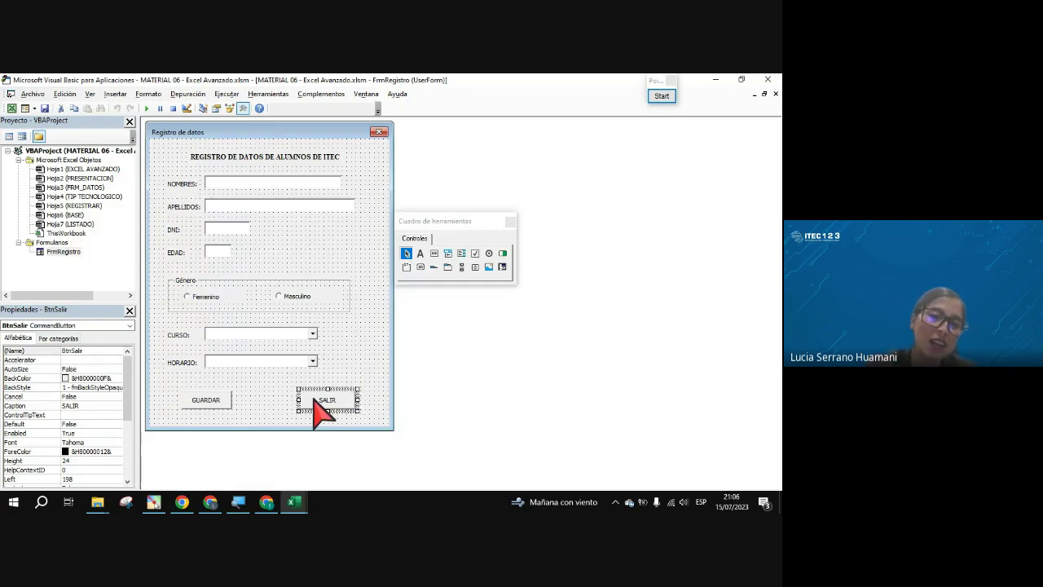
Create the empty BtnSalir_Click procedure for SALIR and switch back to the BASE worksheet.
double_click(322, 402)
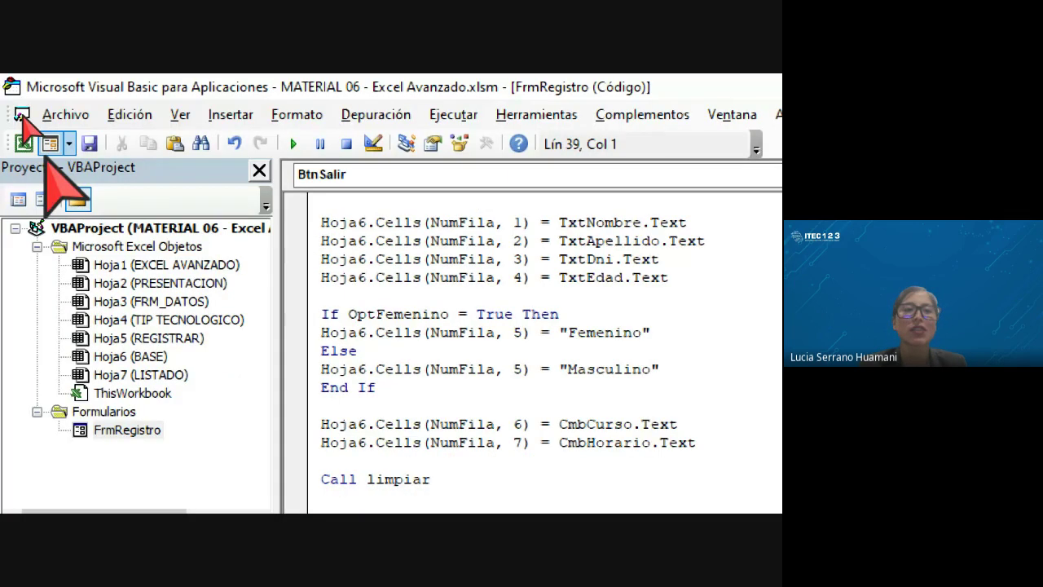
left_click(23, 144)
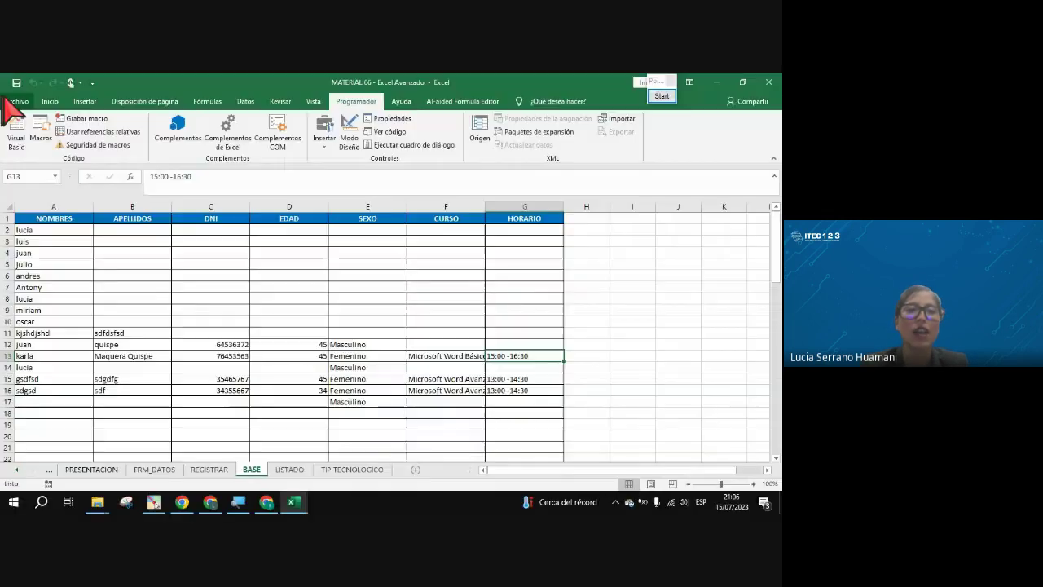
Go back to the VBA Editor, reopen the FrmRegistro design and select the SALIR button.
key("alt+F11")
double_click(64, 252)
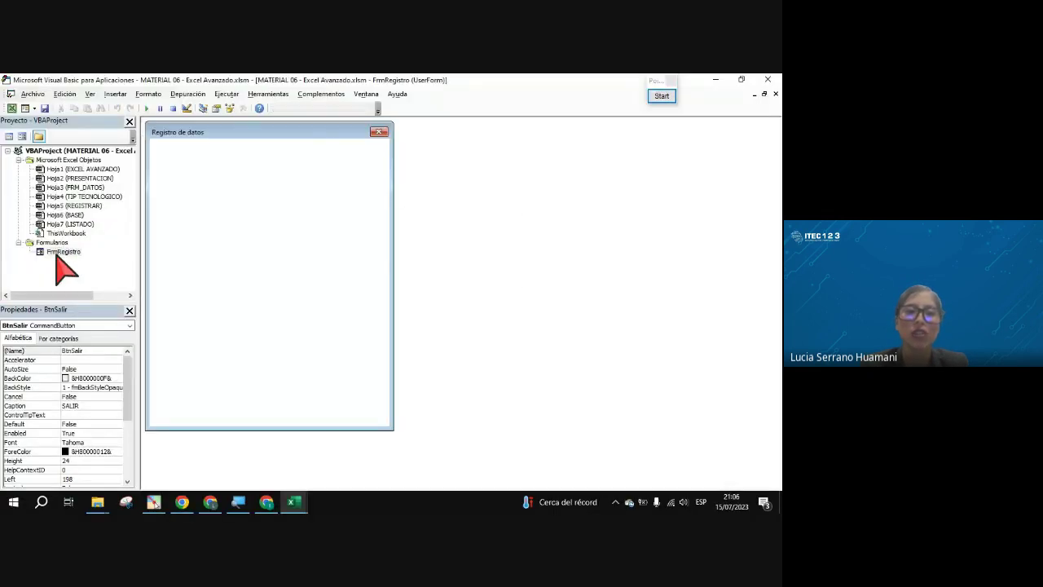
left_click(335, 398)
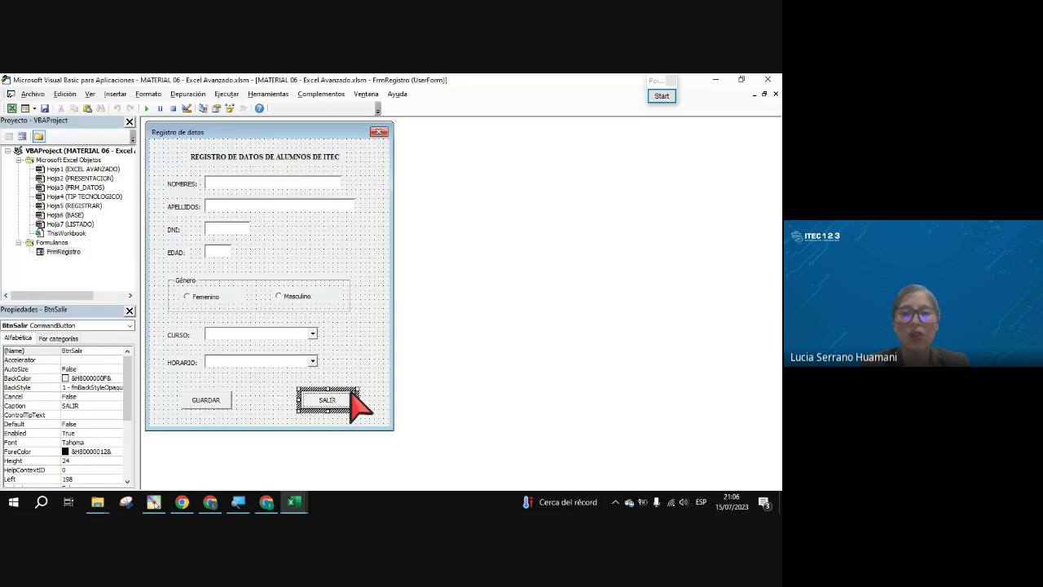
left_click(349, 397)
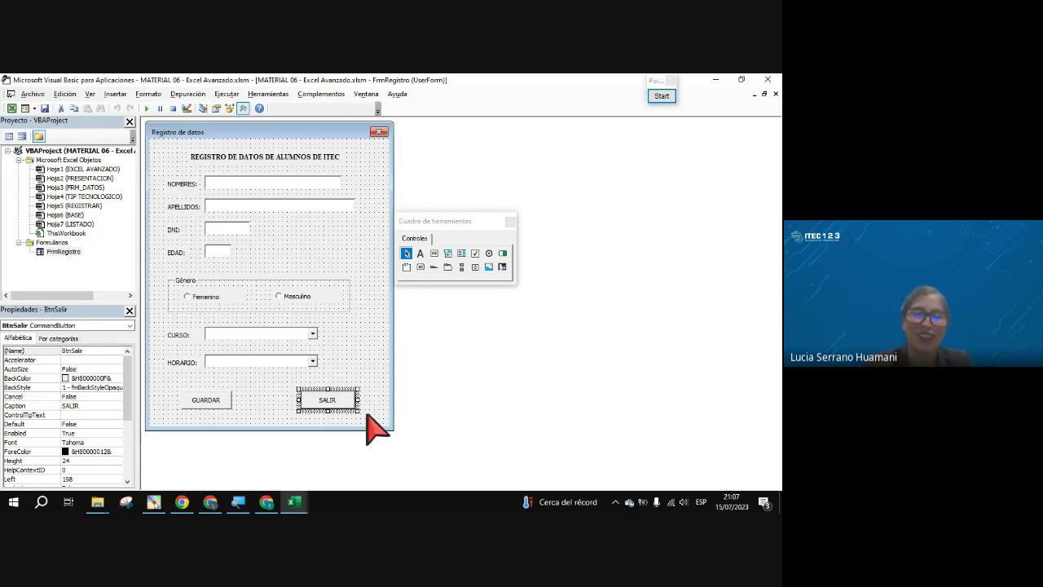
Open BtnSalir_Click, add blank lines below the code, and place the cursor inside the procedure.
double_click(335, 401)
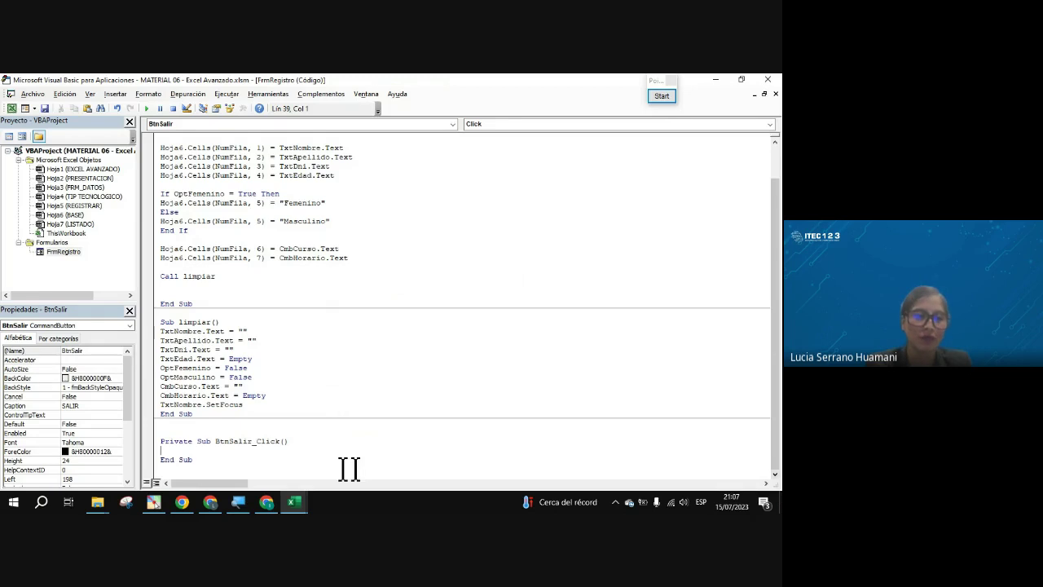
left_click(262, 471)
key("Return")
key("Return")
key("Return")
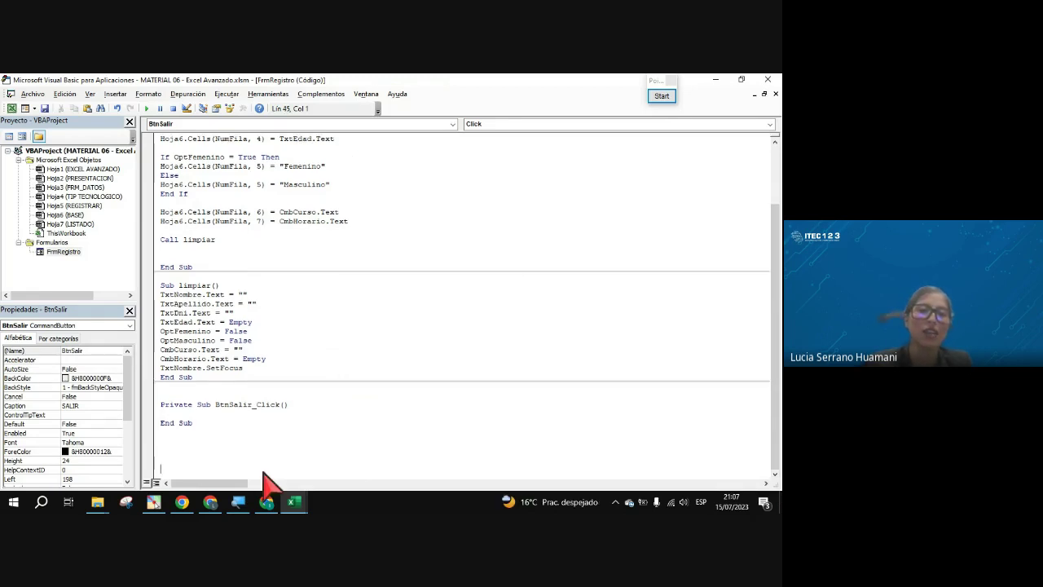
key("Return")
key("Return")
key("Return")
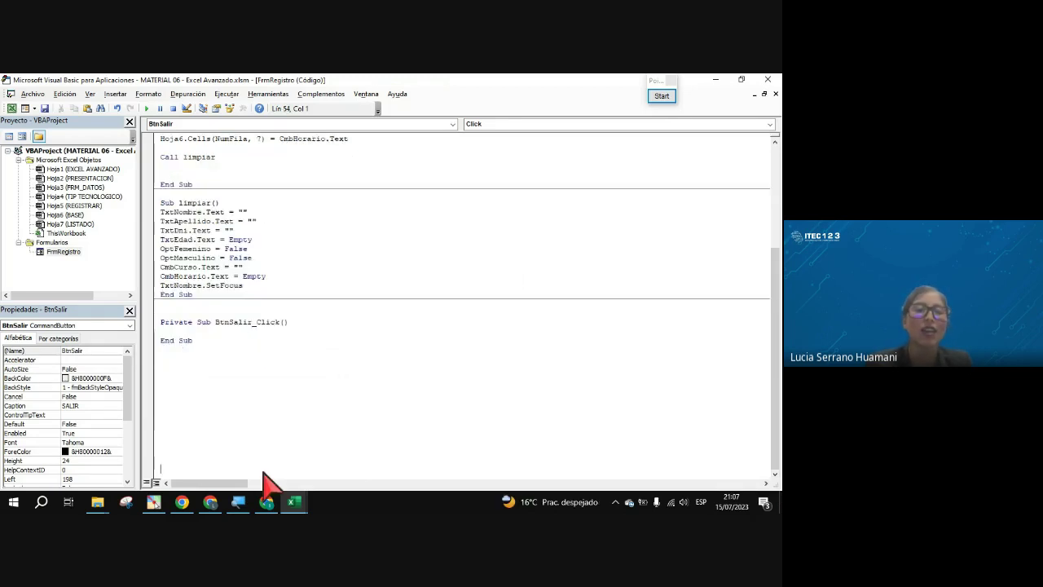
key("Return")
key("Return")
key("Return")
key("Return")
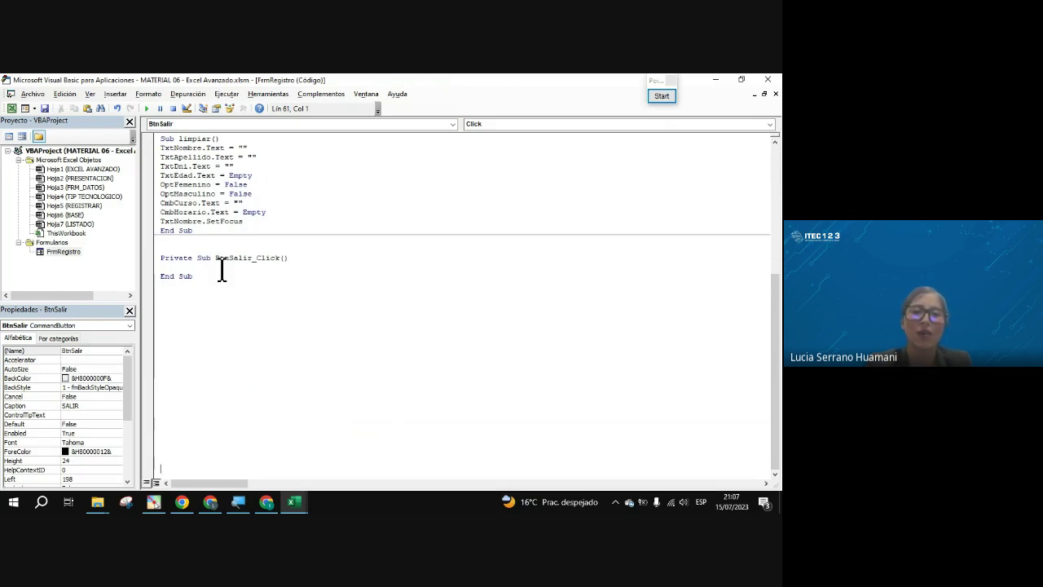
left_click(221, 268)
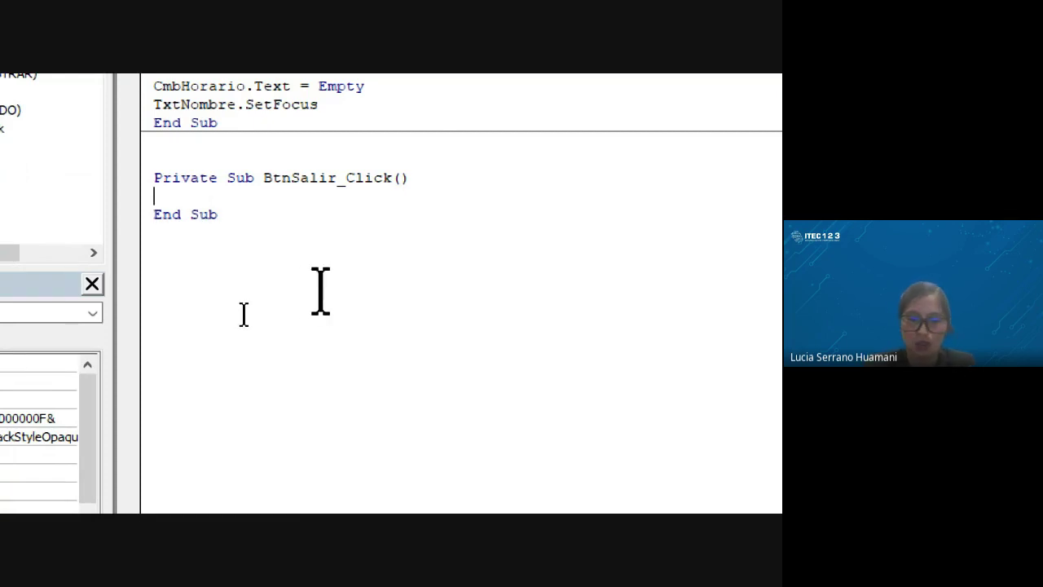
Declare Dim respuesta As Integer and start the next line as respuesta=msgbox.
type("dim ")
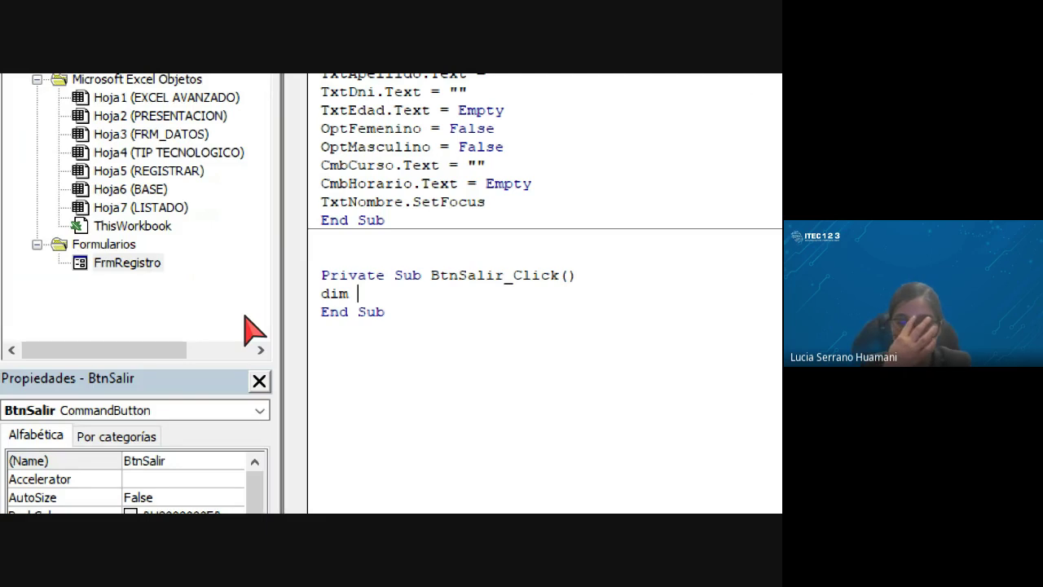
type("re")
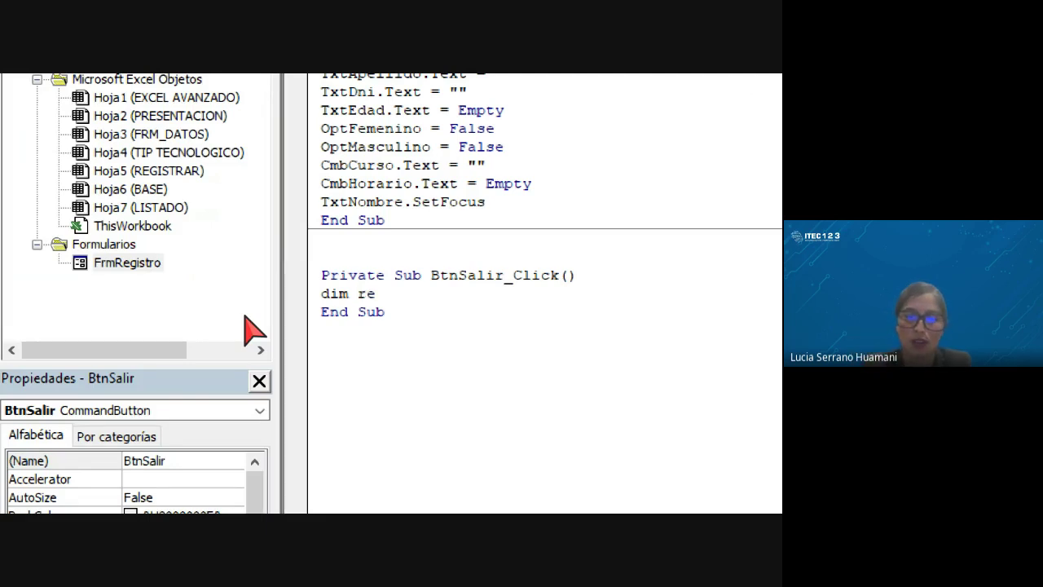
type("sp")
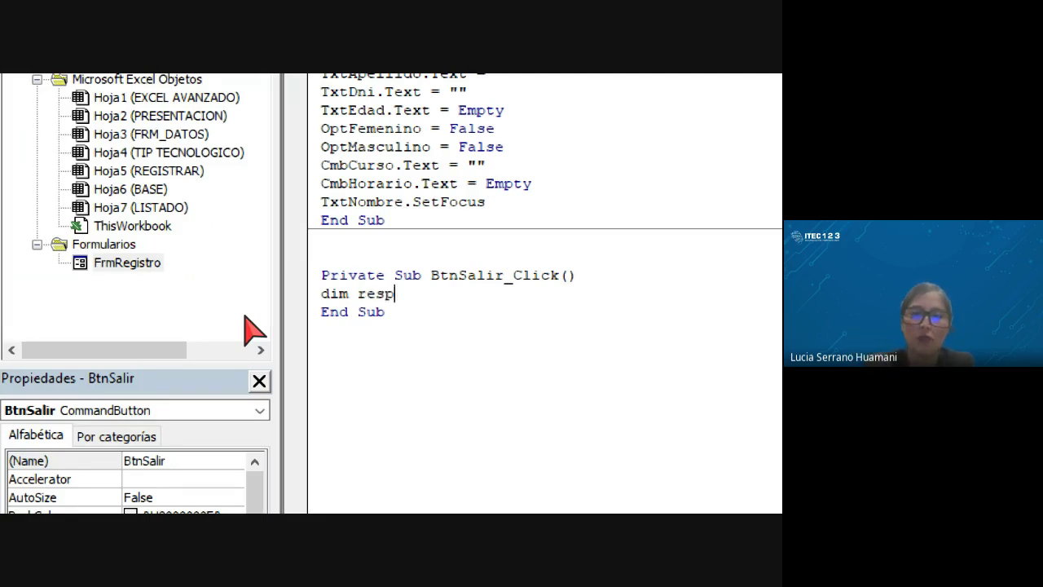
type("uesta as ")
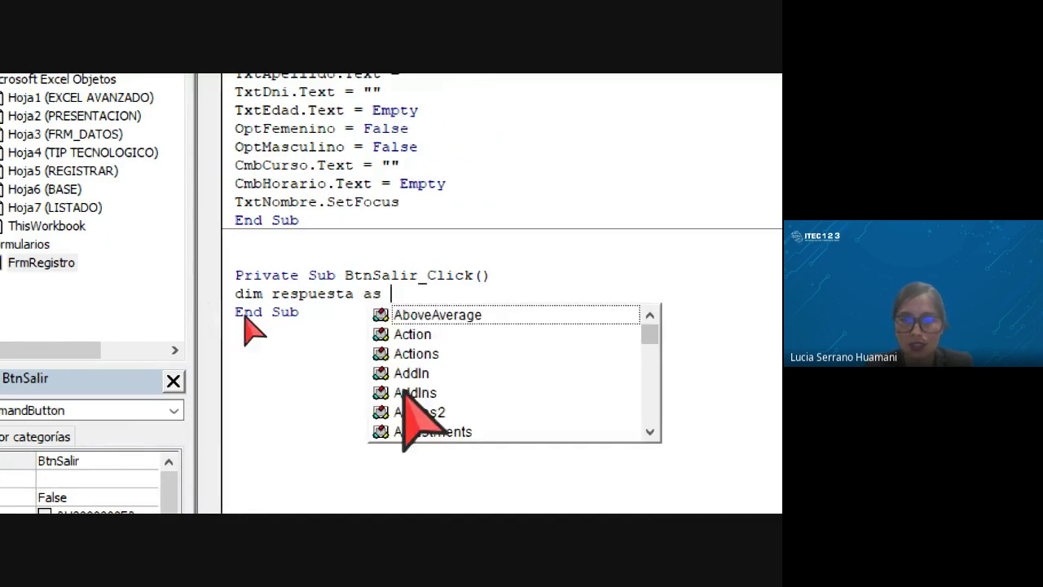
type("in")
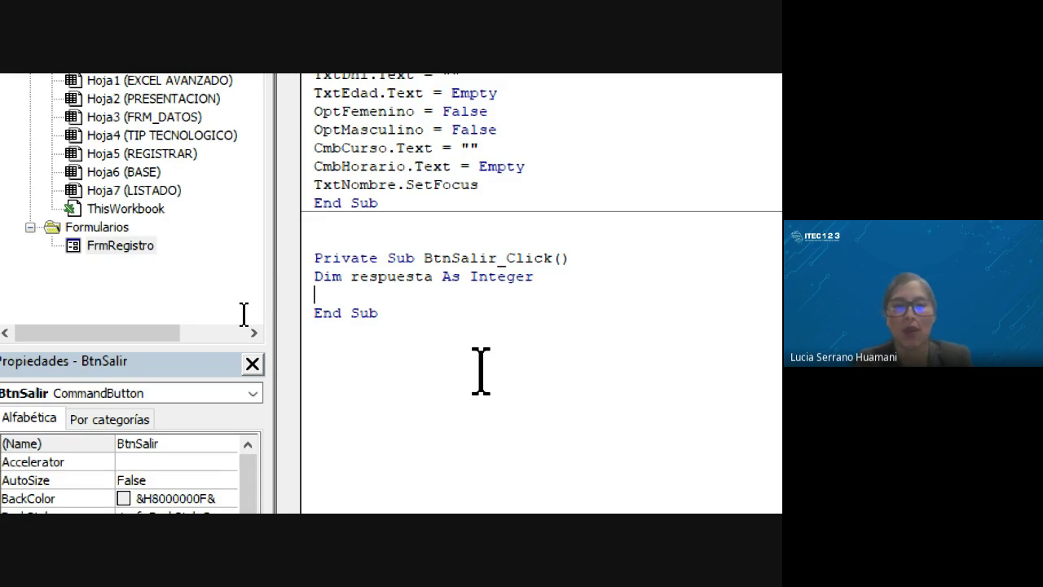
type("resp")
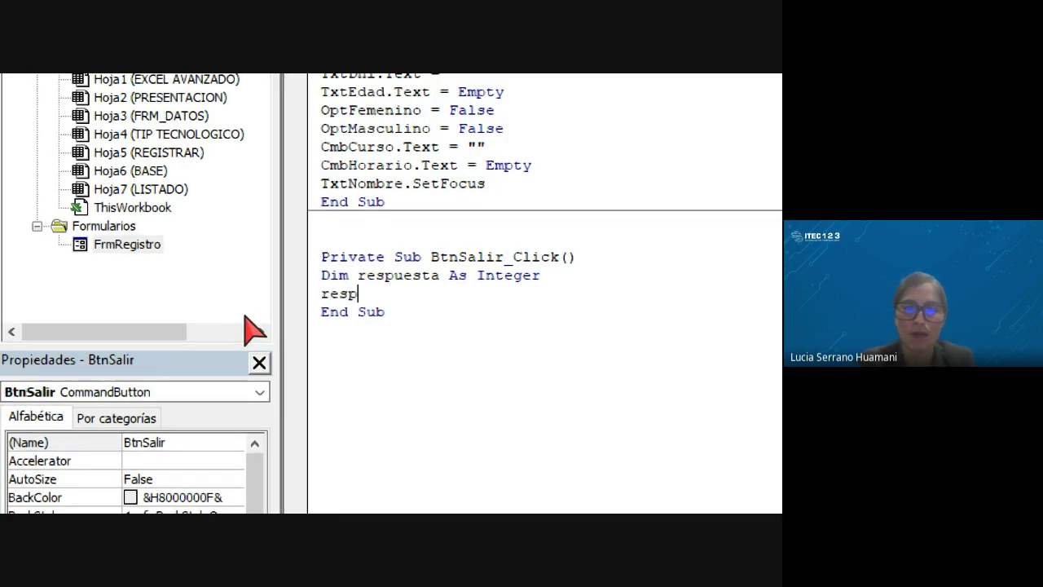
type("us")
key("BackSpace")
type("e")
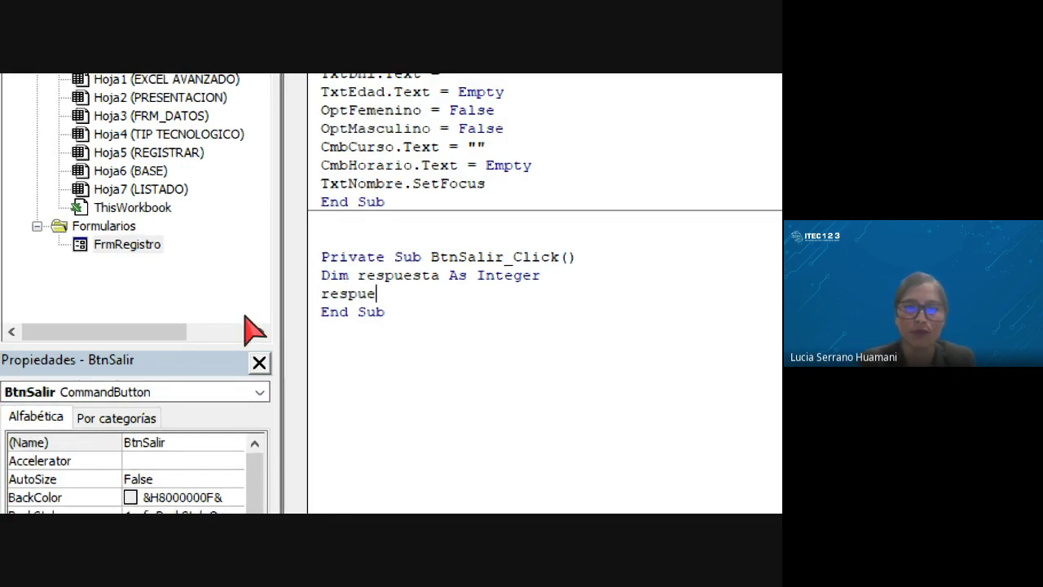
type("sta")
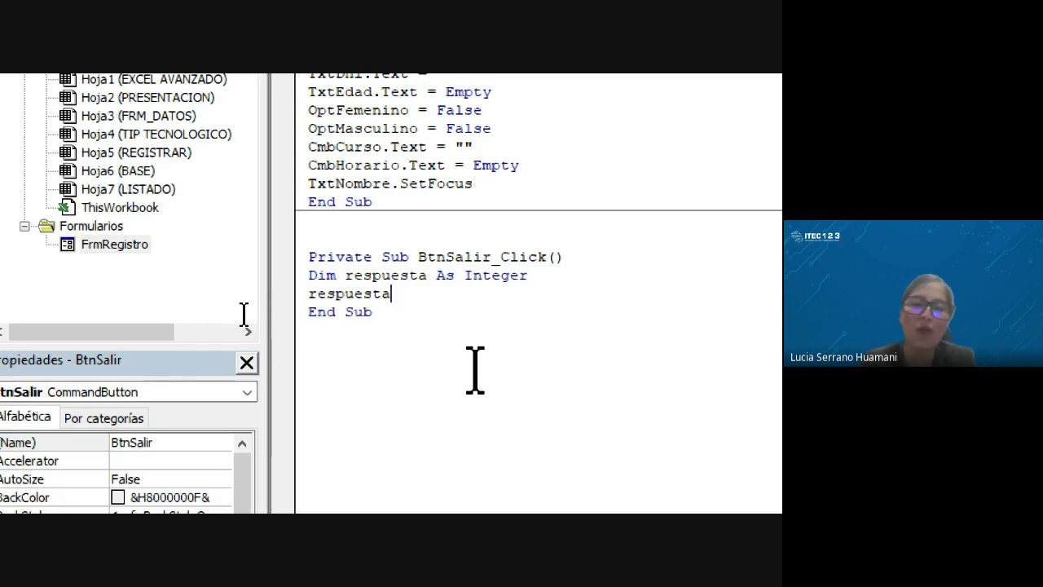
type("=")
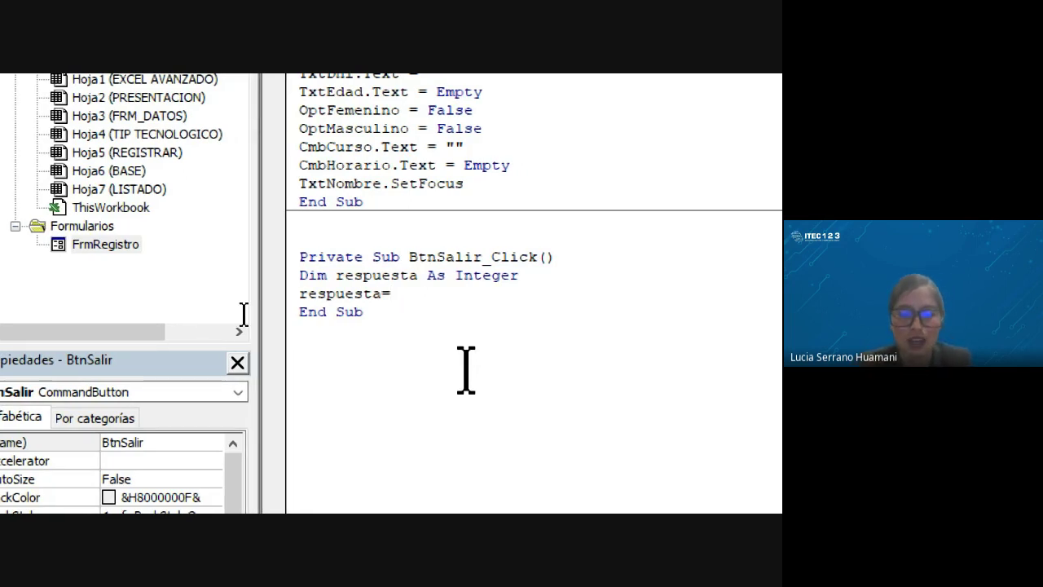
type("m")
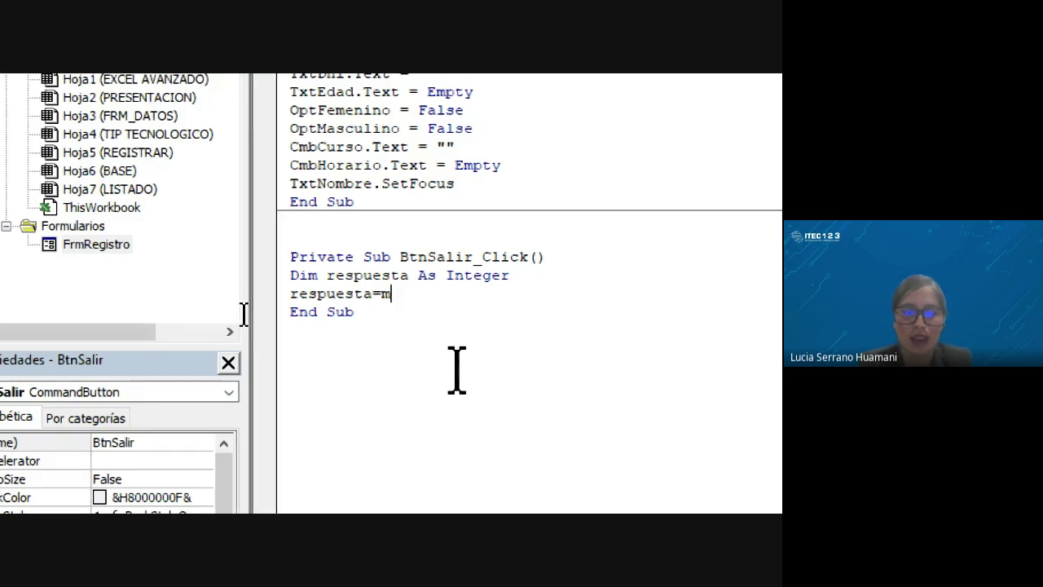
type("sgb")
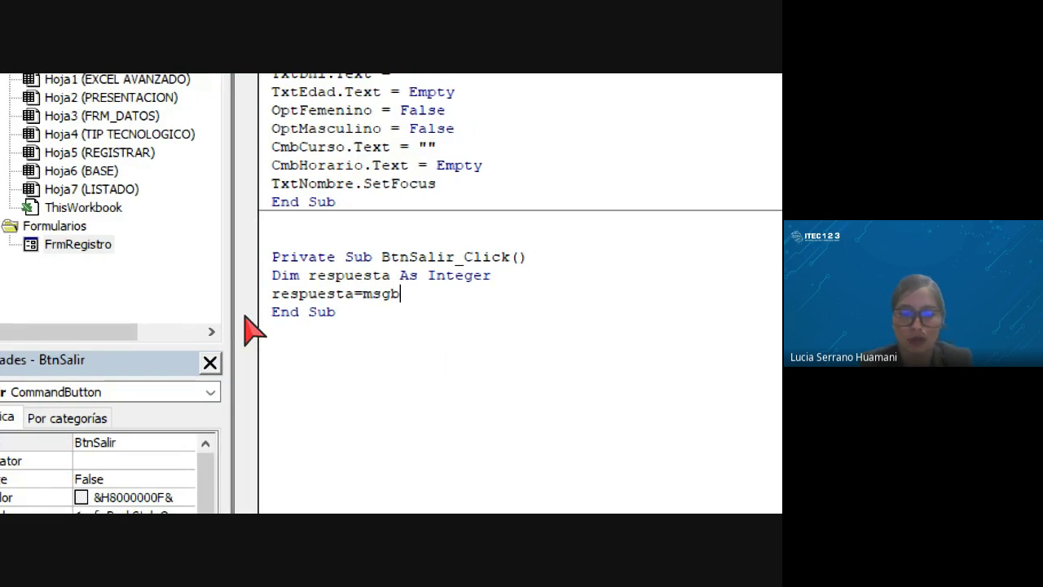
type("ox")
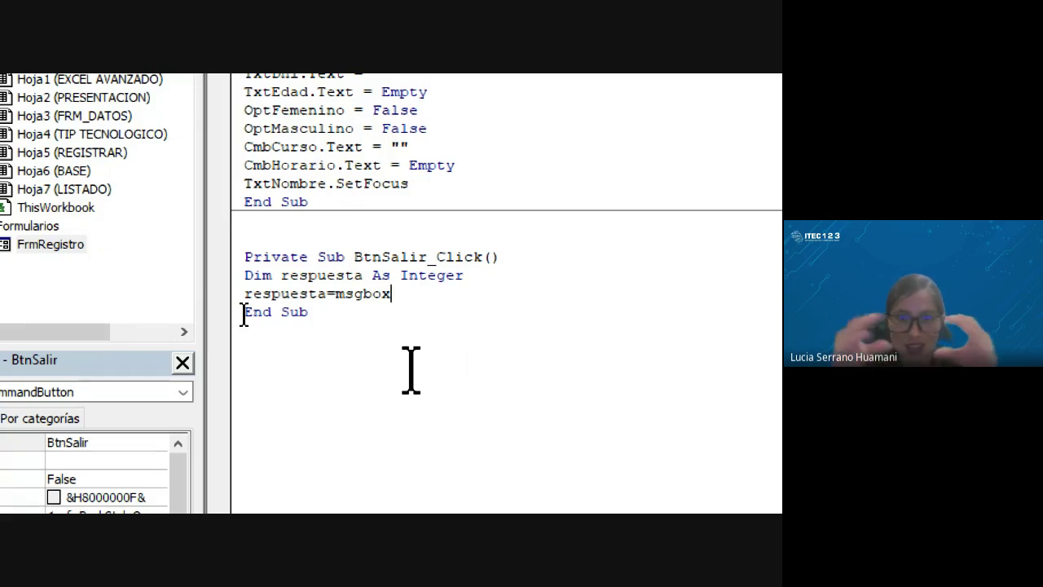
Write the msgbox prompt "Estas seguro que quieres cerrar".
type("(")
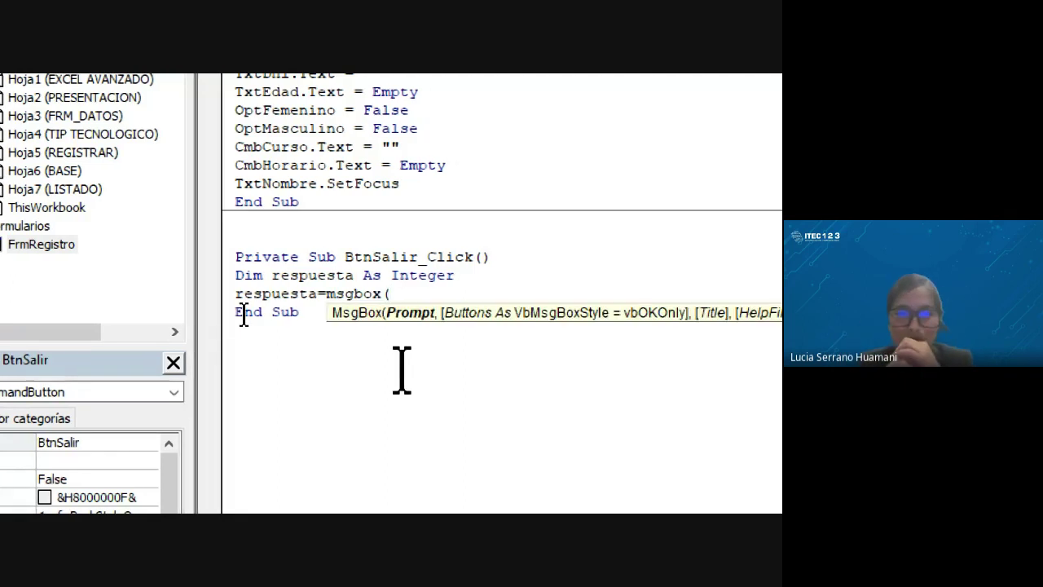
type("\"")
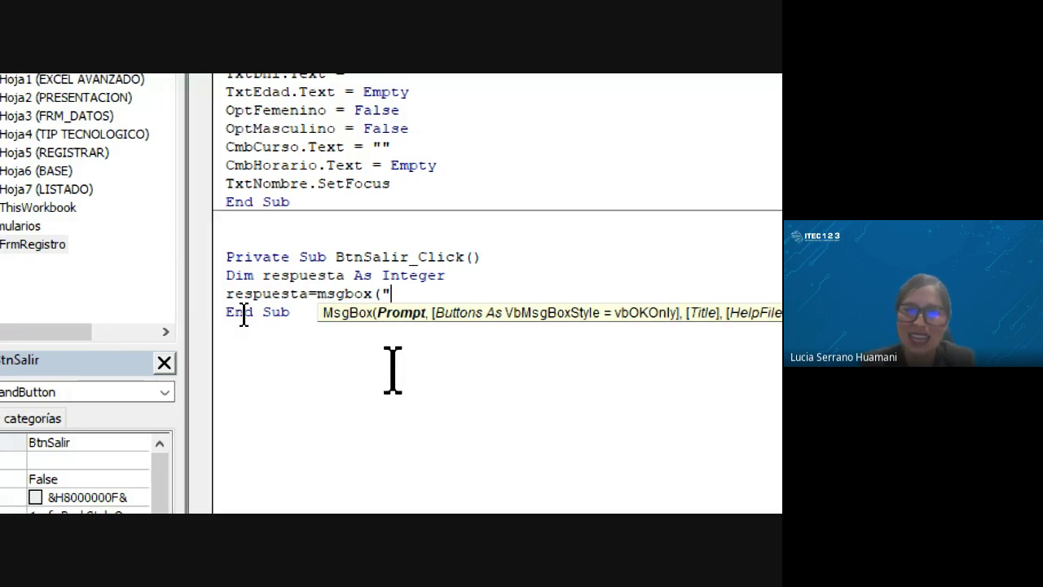
type("EST")
key("BackSpace")
key("BackSpace")
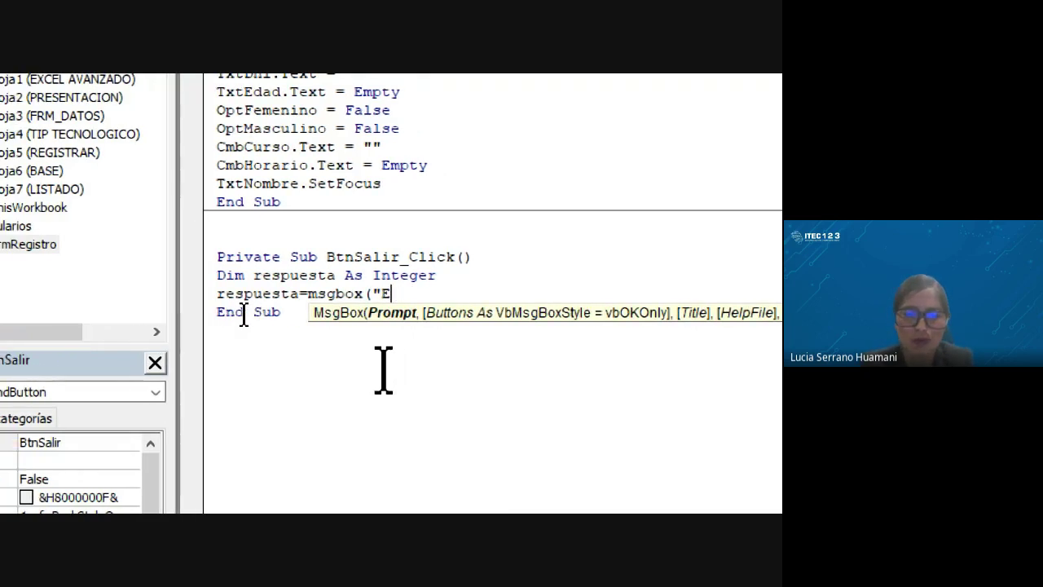
type("st")
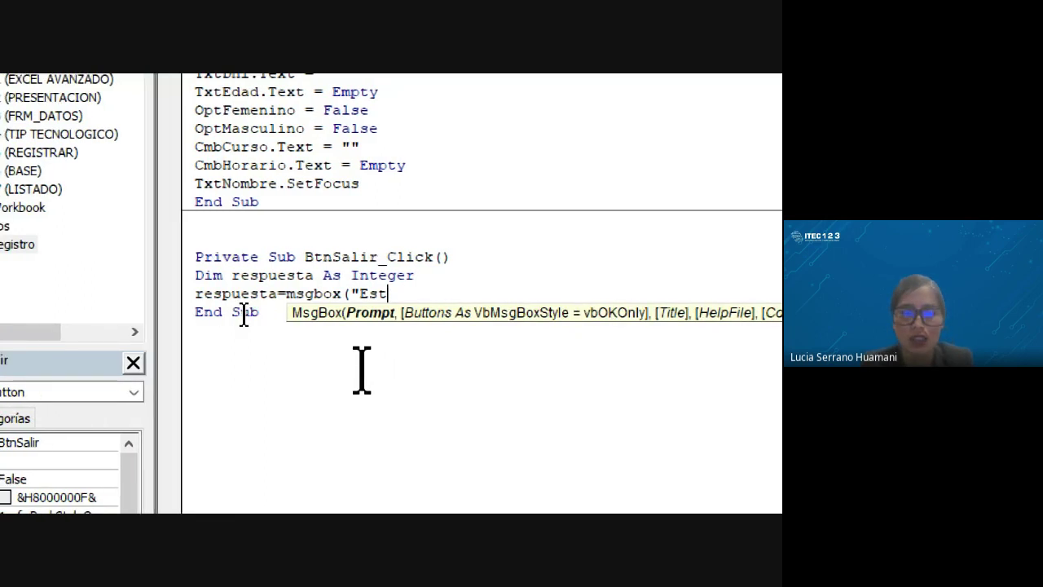
type("as seguro")
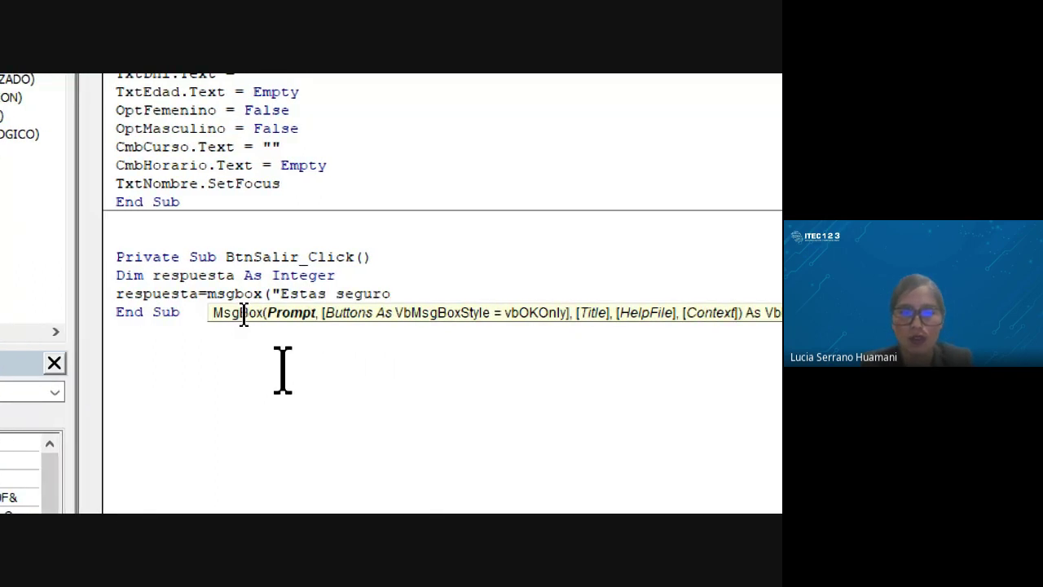
type(" de")
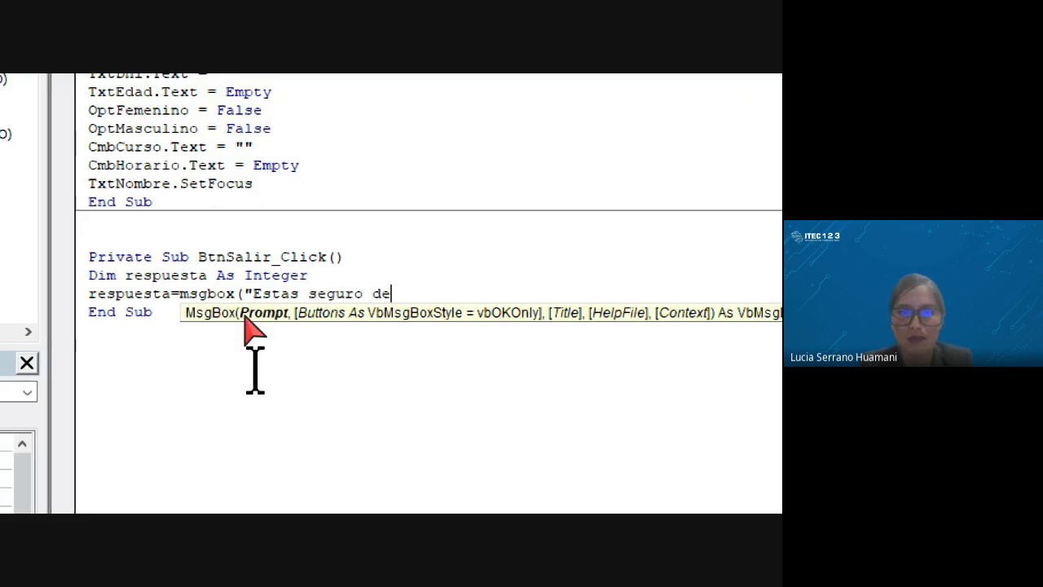
type(" cerrar\"")
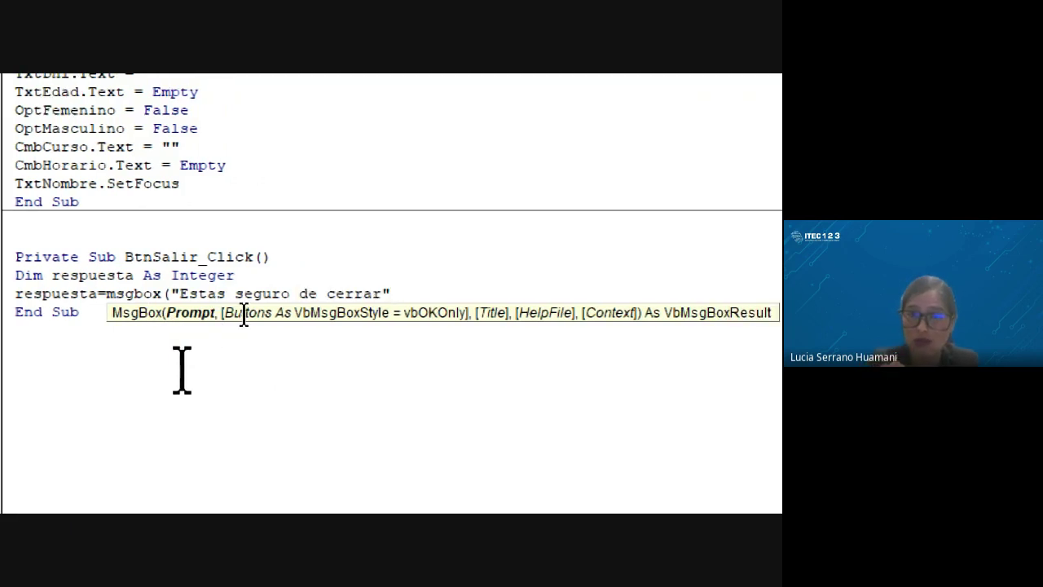
key("BackSpace")
key("BackSpace")
key("BackSpace")
key("BackSpace")
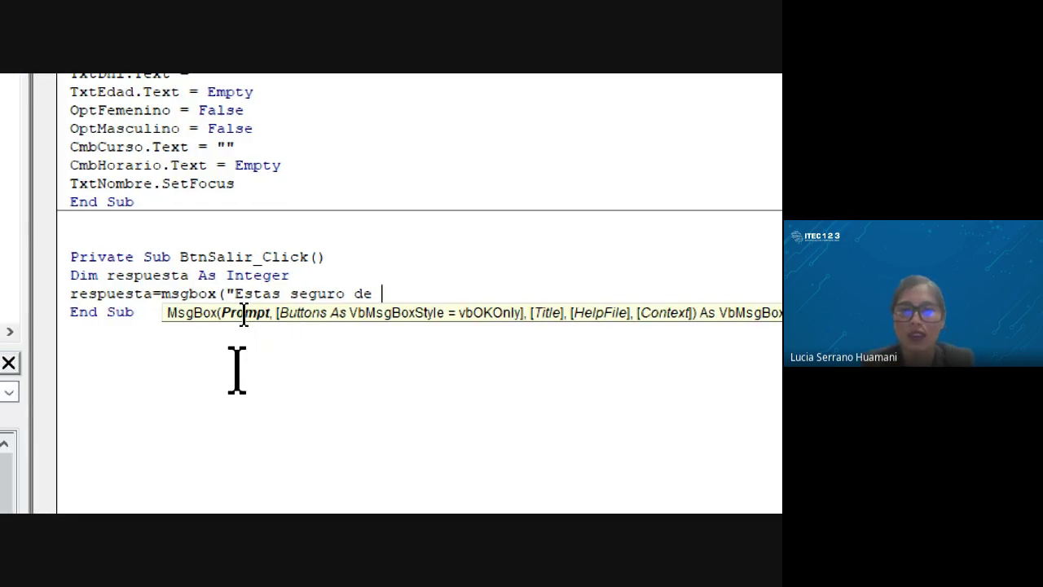
key("BackSpace")
key("BackSpace")
key("BackSpace")
type("q")
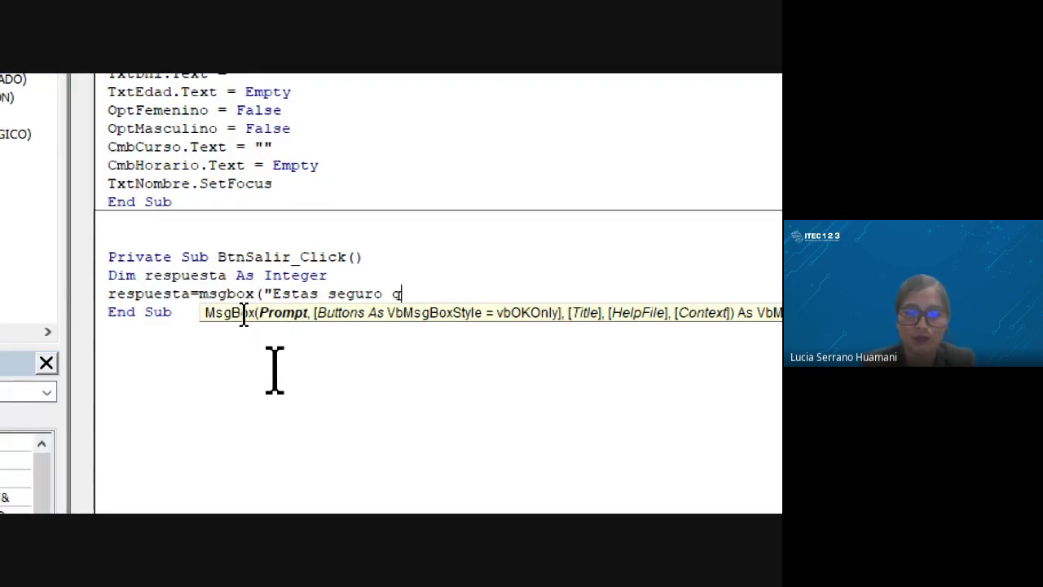
type("ue quiere")
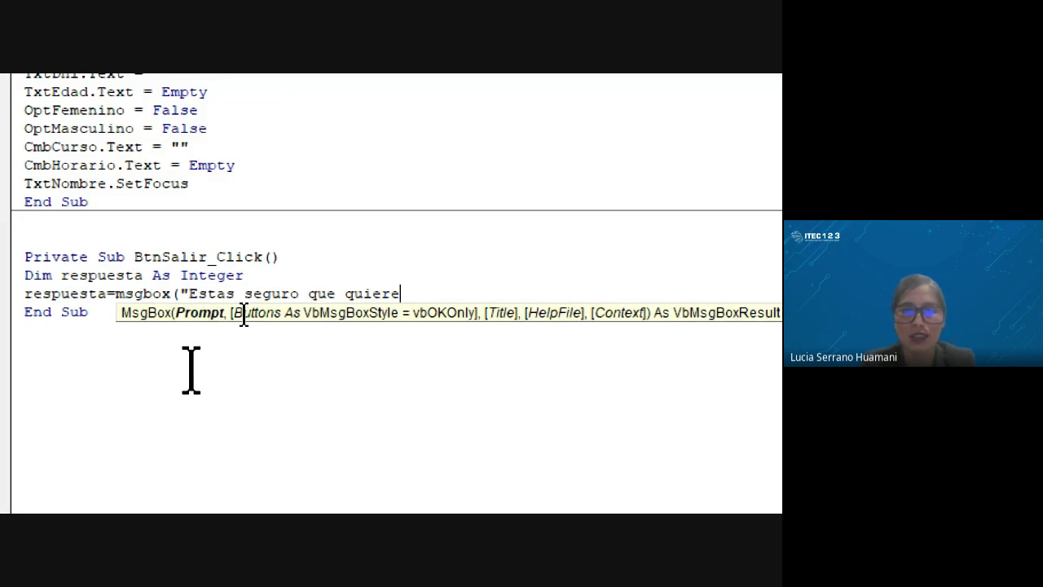
type("s cer")
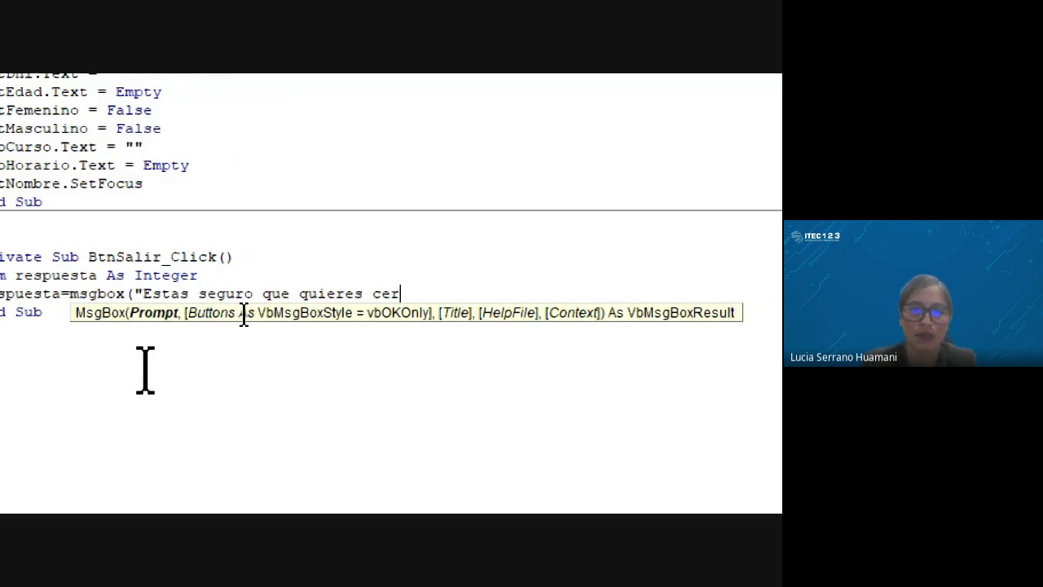
type("rar")
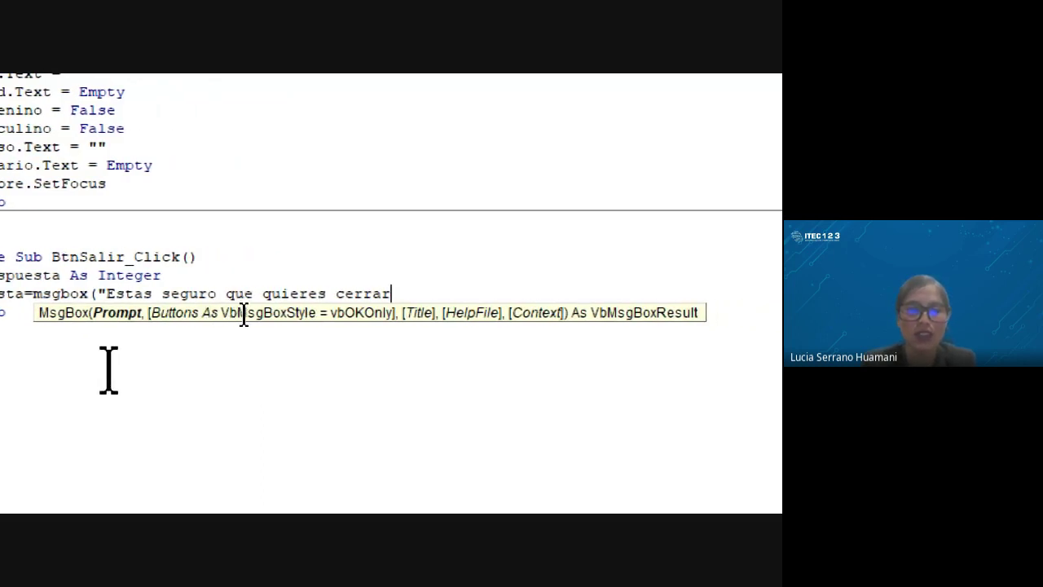
type("\"")
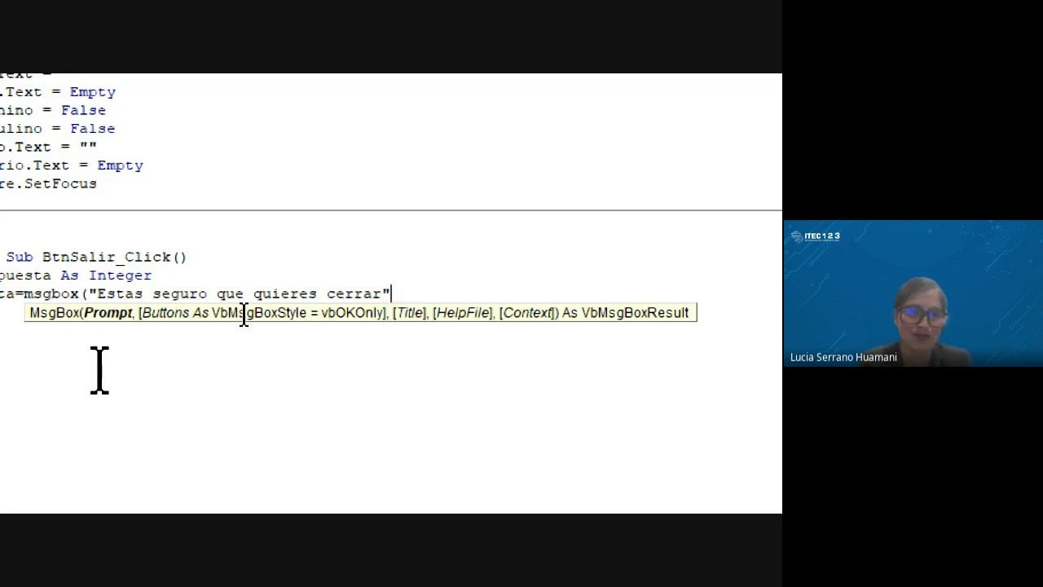
Add vbCritical as the msgbox style, leaving the line unclosed so a compile error appears.
type(",")
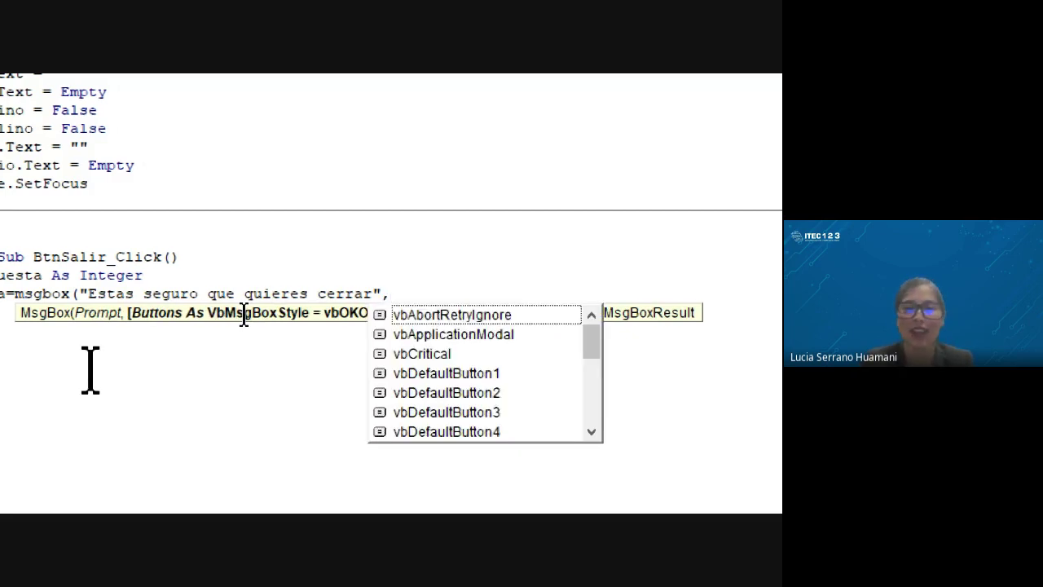
double_click(419, 354)
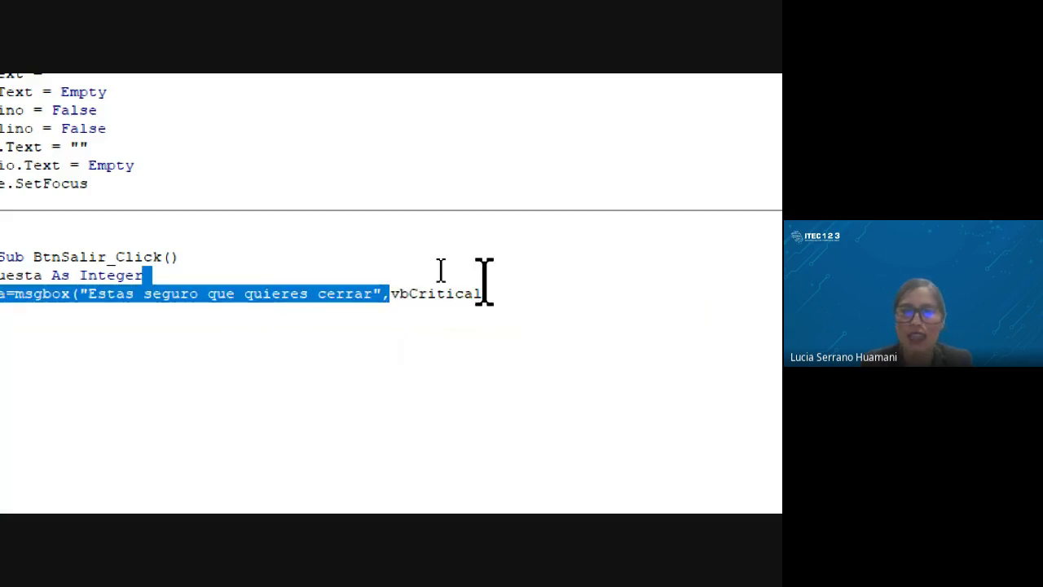
double_click(432, 294)
left_click(441, 311)
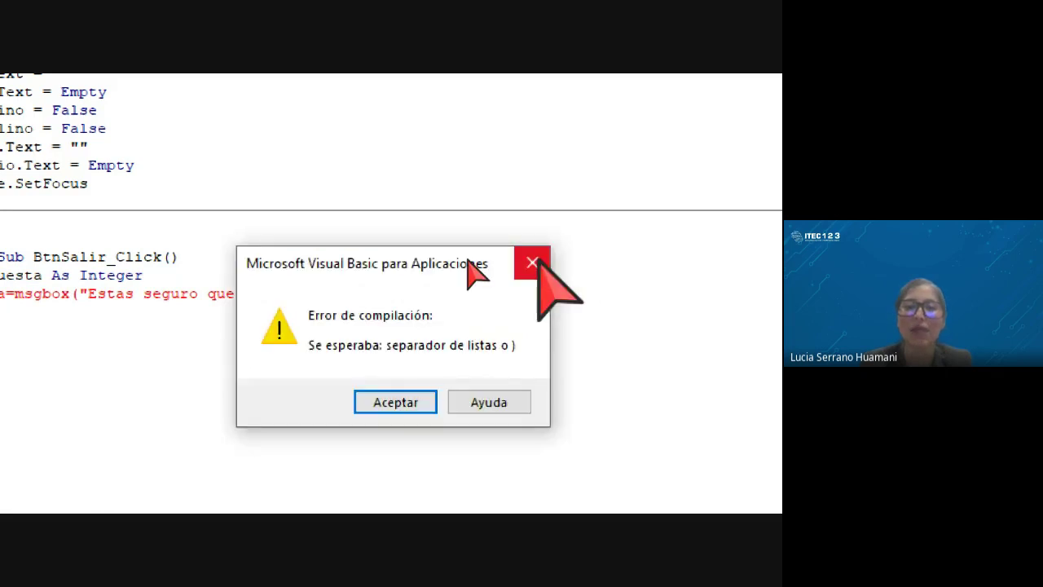
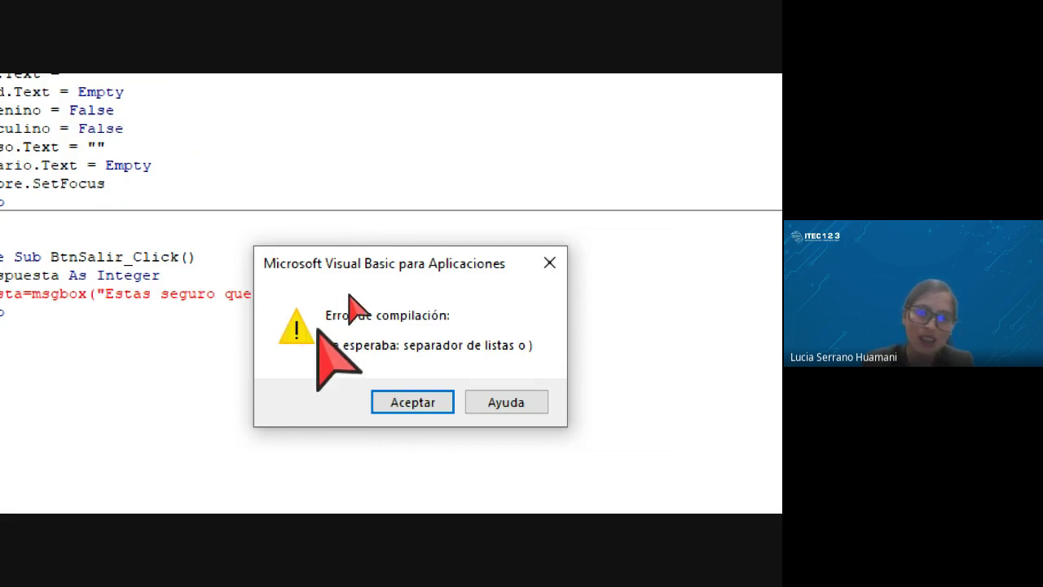
Dismiss the compile error and extend the MsgBox arguments to vbCritical+vyesno with the title "Salir".
key("Return")
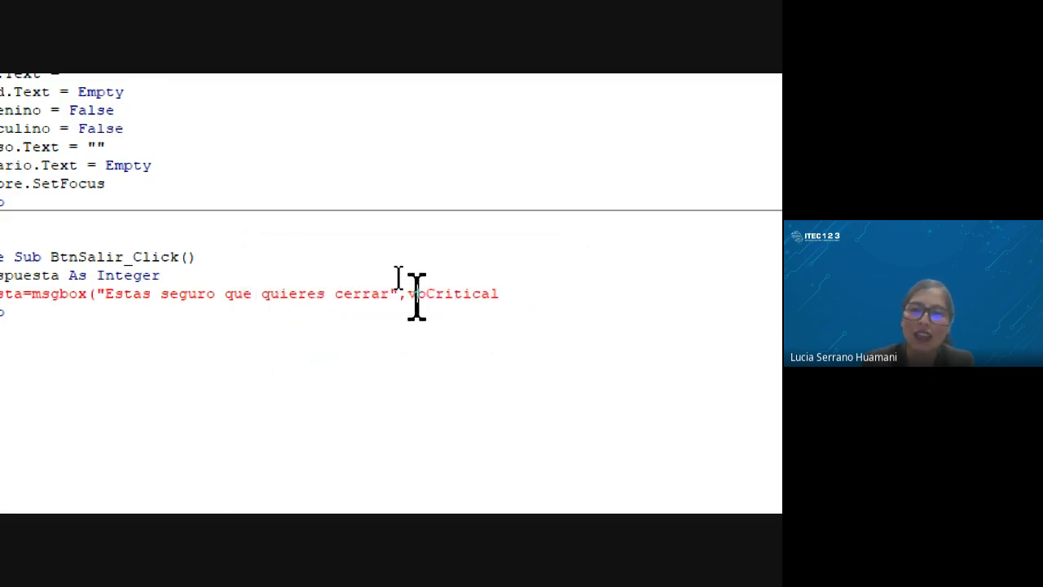
mouse_move(416, 295)
left_mouse_down()
mouse_move(481, 294)
mouse_move(407, 294)
left_mouse_up()
left_click(446, 296)
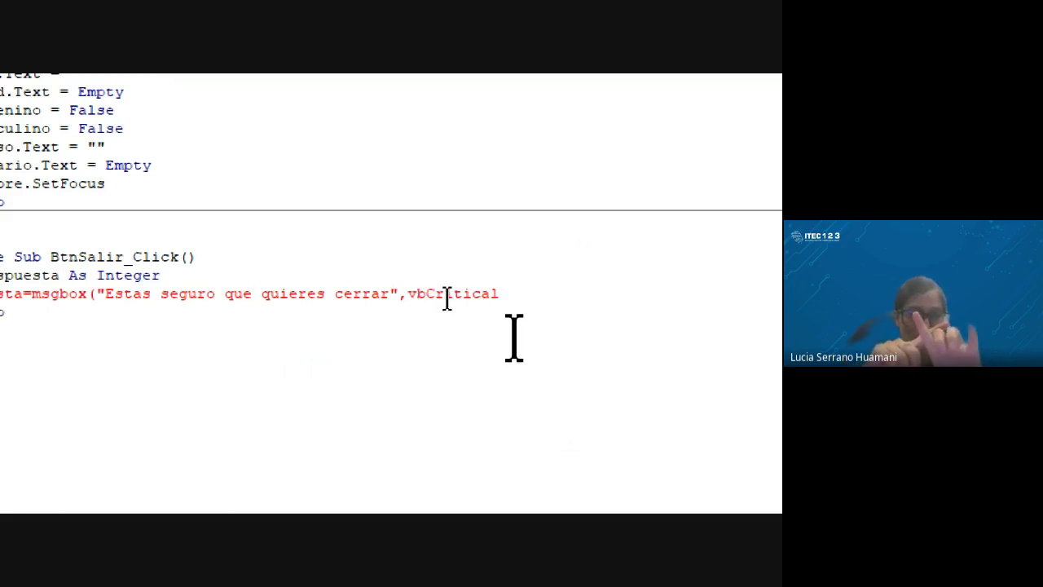
key("Down")
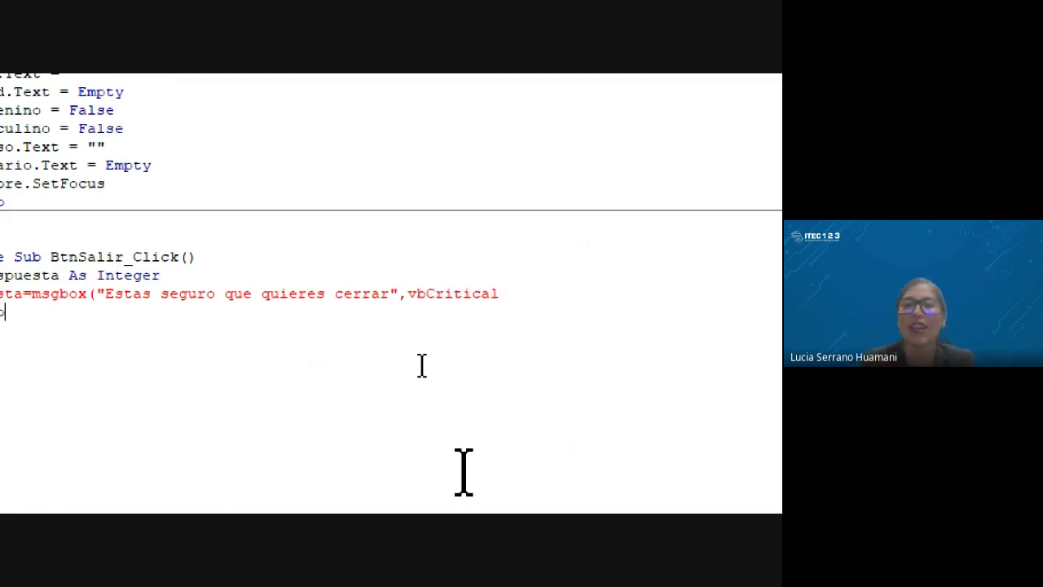
left_click(527, 300)
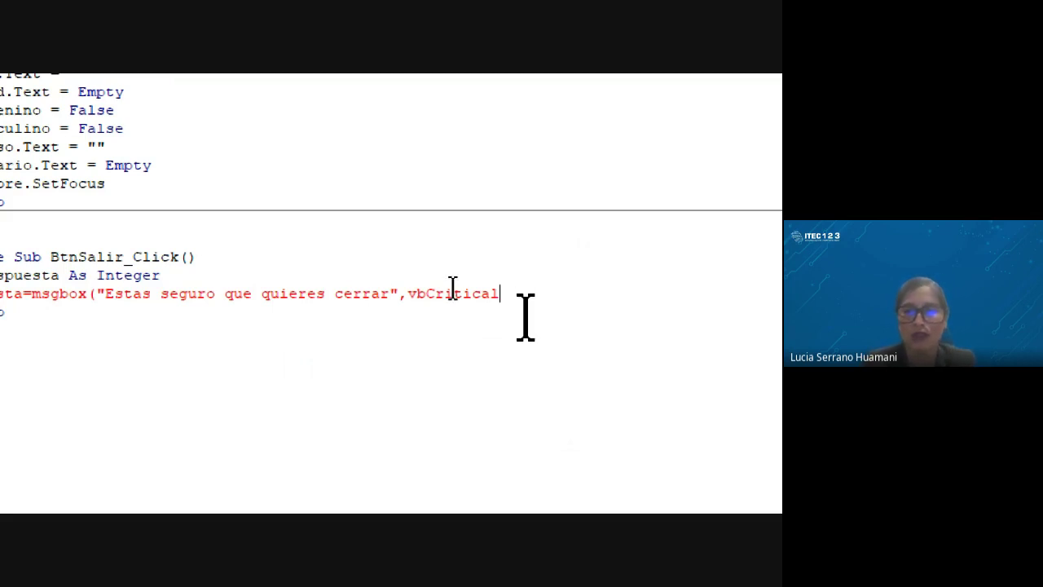
type("+")
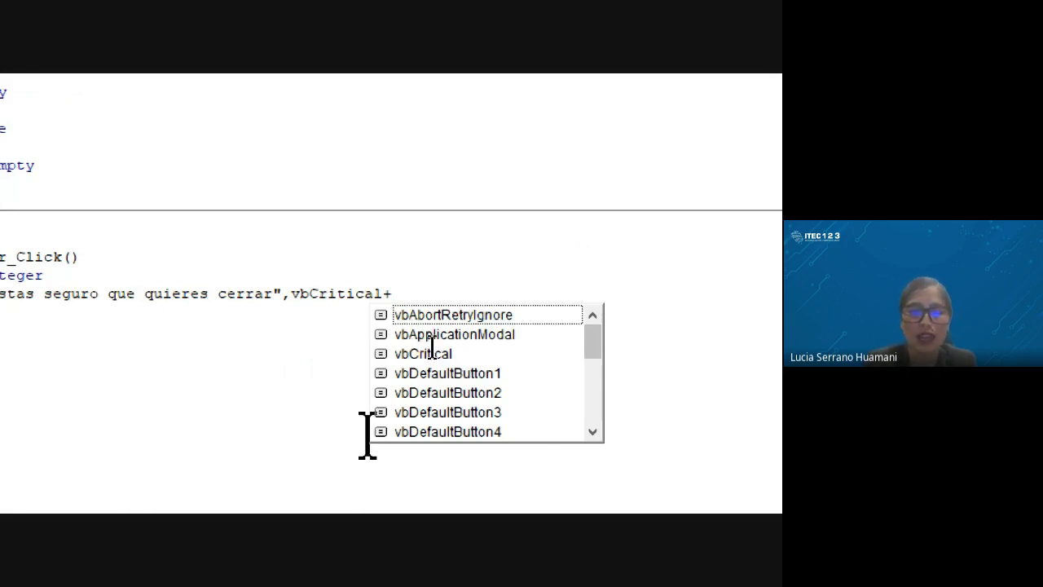
type("vyes")
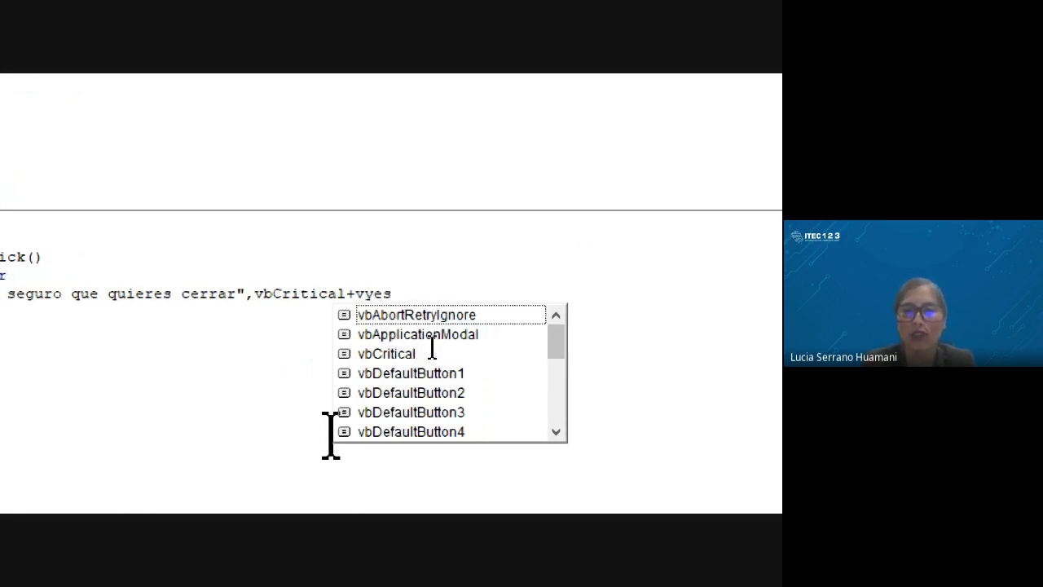
type("no")
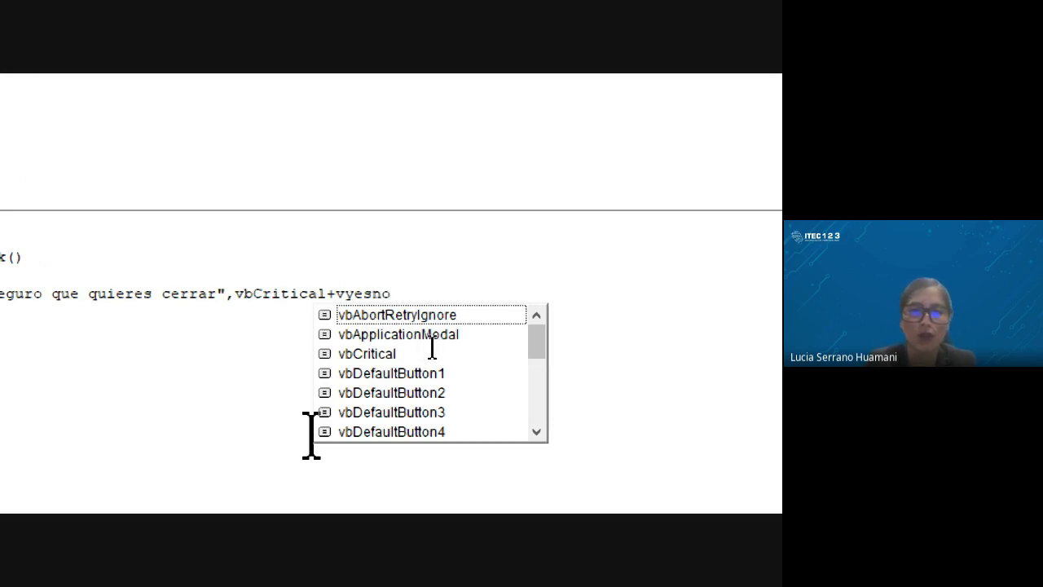
key("Escape")
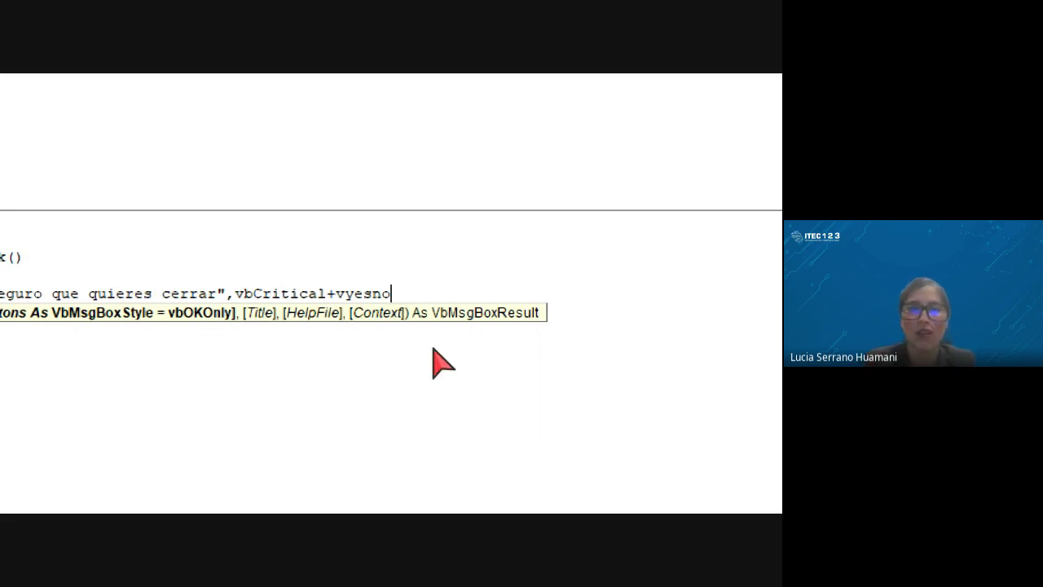
type(",\"")
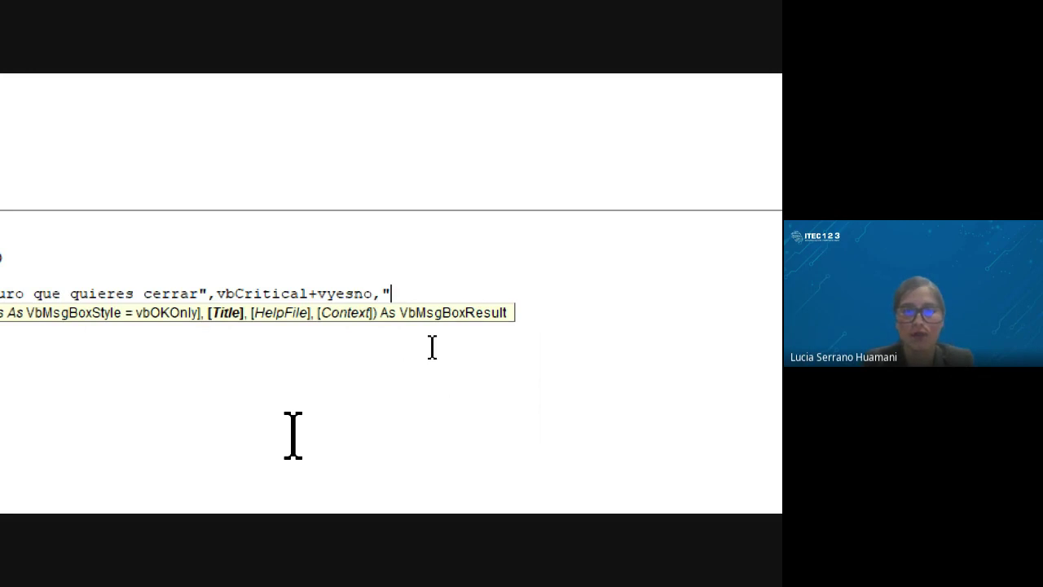
type("Salir")
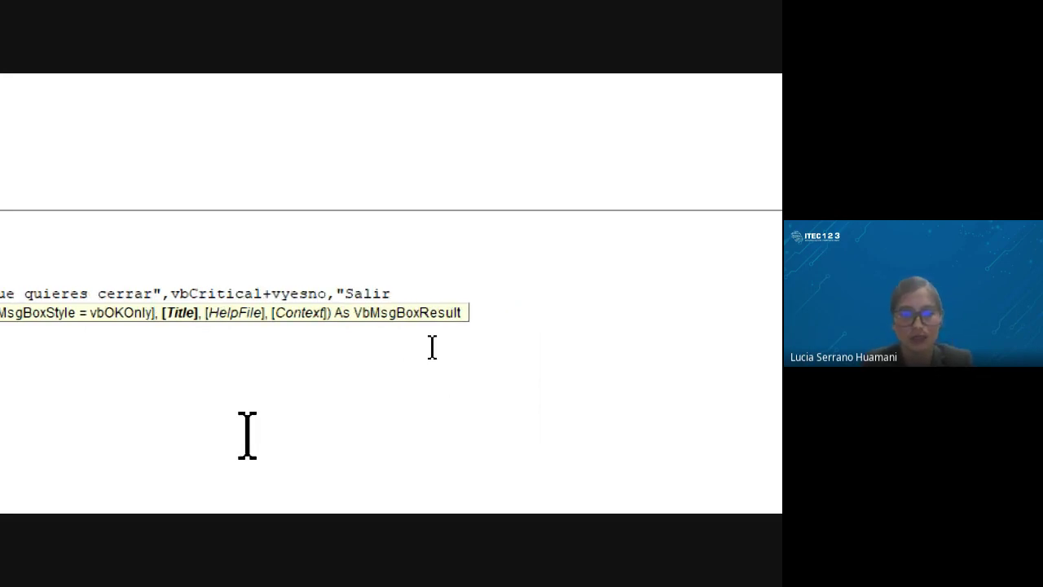
type("\"Estas seguro q")
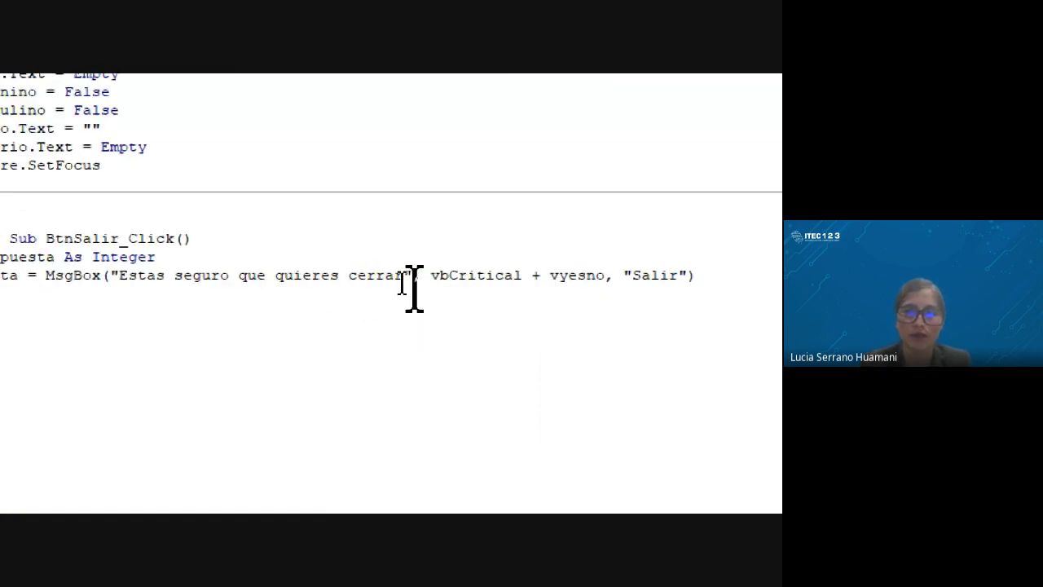
Insert the missing 'b' so vyesno autocorrects to vbYesNo.
left_click(476, 275)
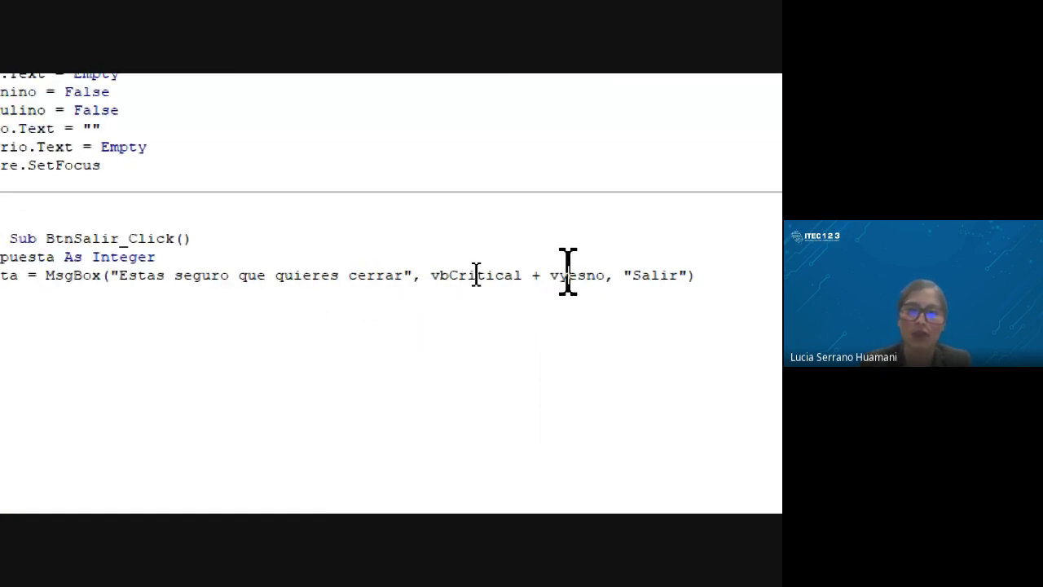
type("b")
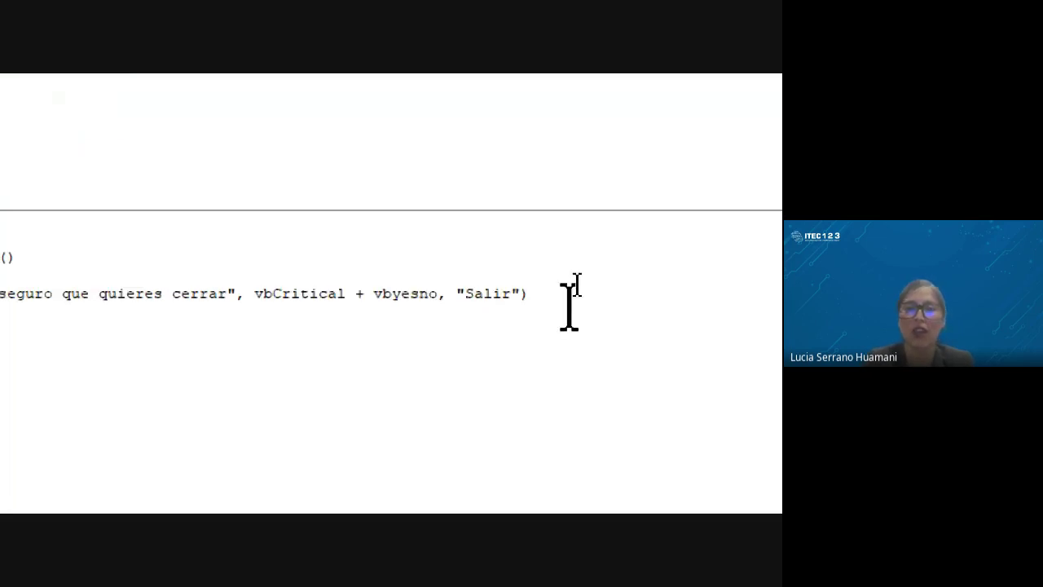
left_click(434, 291)
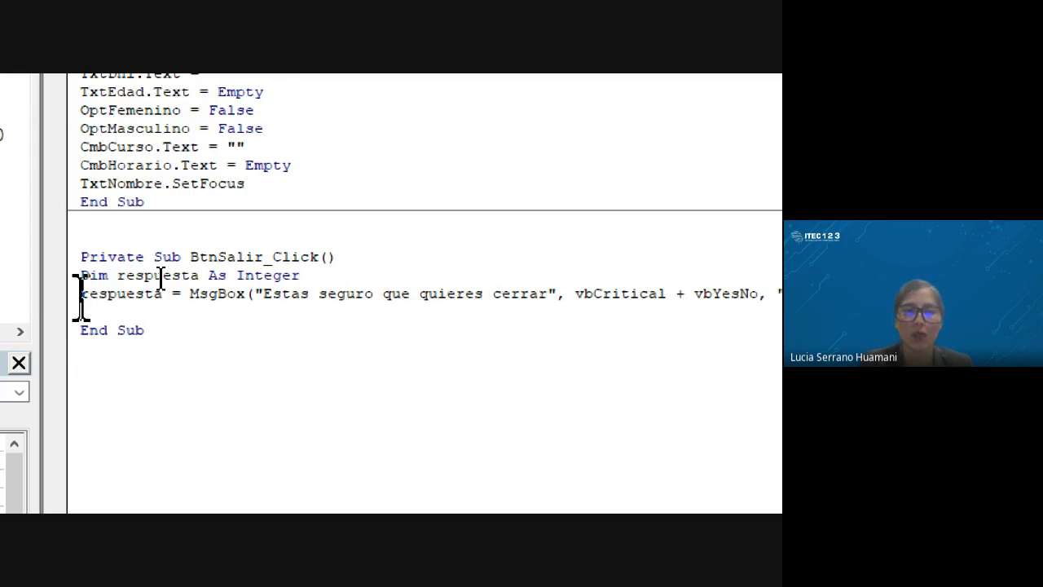
Highlight each part of the MsgBox line: respuesta, the message text, vbCritical, vbYesNo and "Salir".
left_click_drag(82, 294, 155, 295)
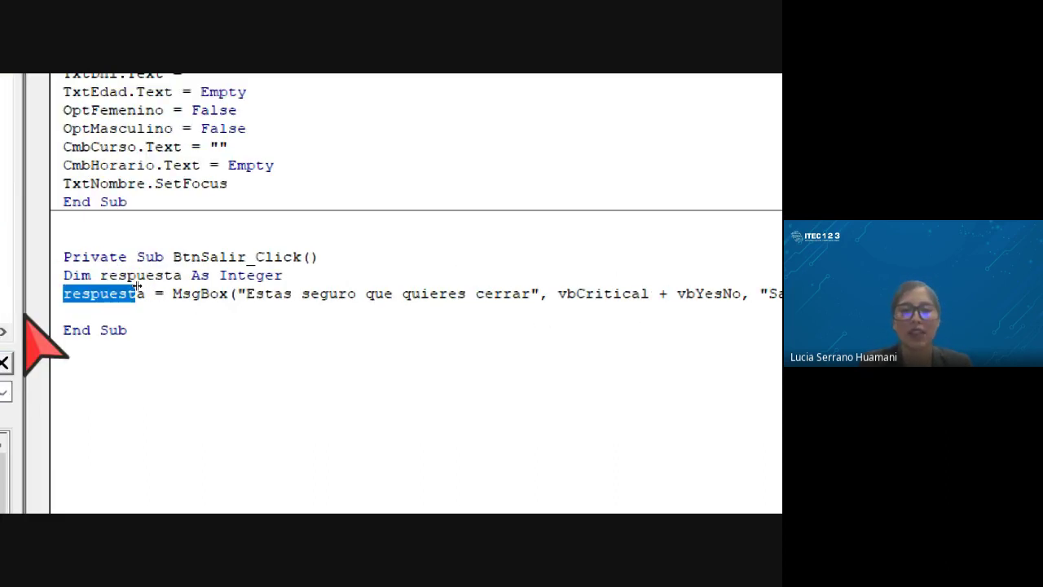
left_click_drag(247, 295, 549, 296)
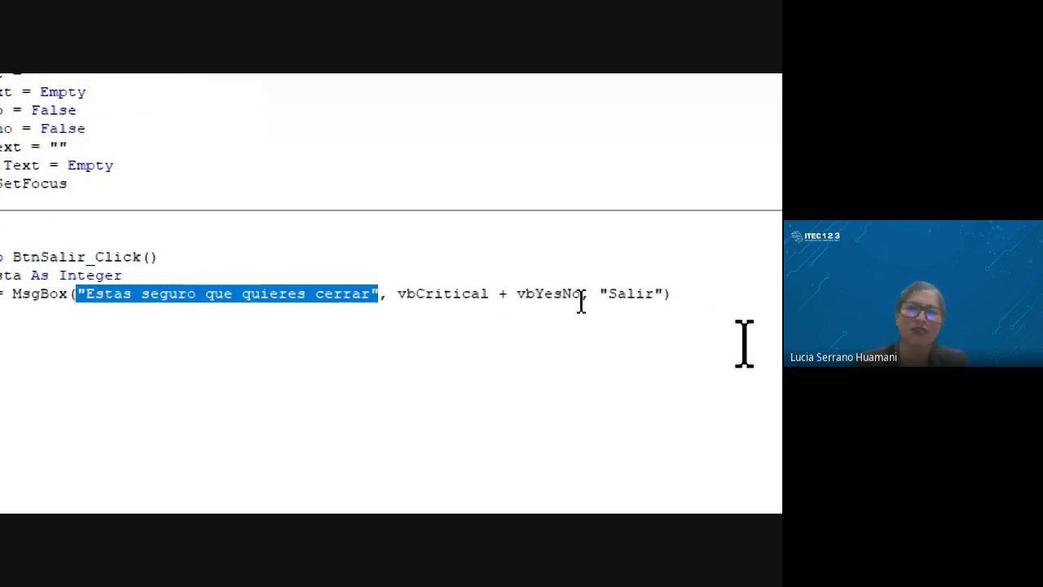
left_click(394, 294)
left_click_drag(396, 293, 578, 293)
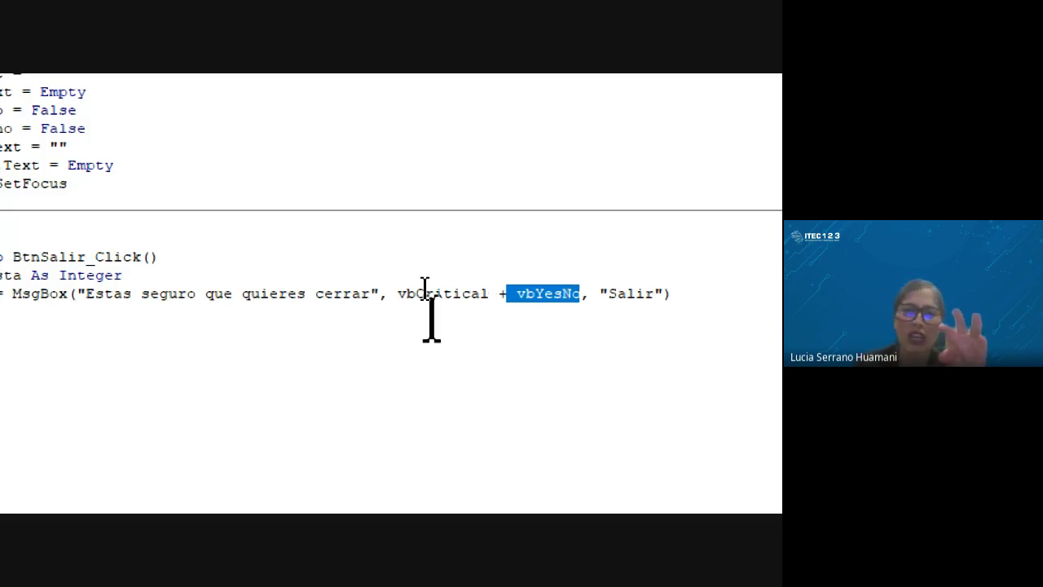
left_click_drag(398, 293, 580, 295)
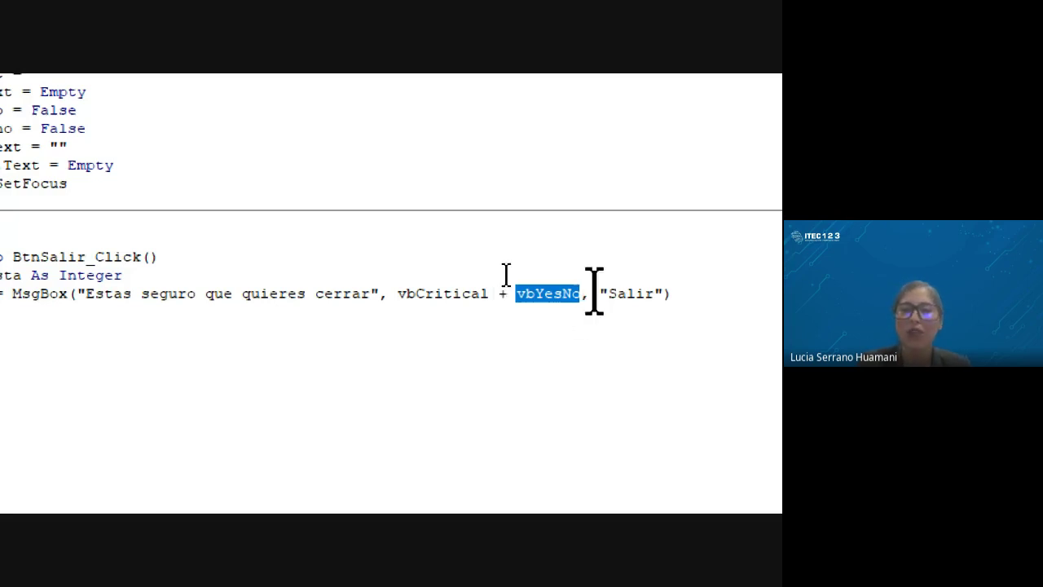
left_click_drag(601, 293, 665, 293)
left_click(412, 344)
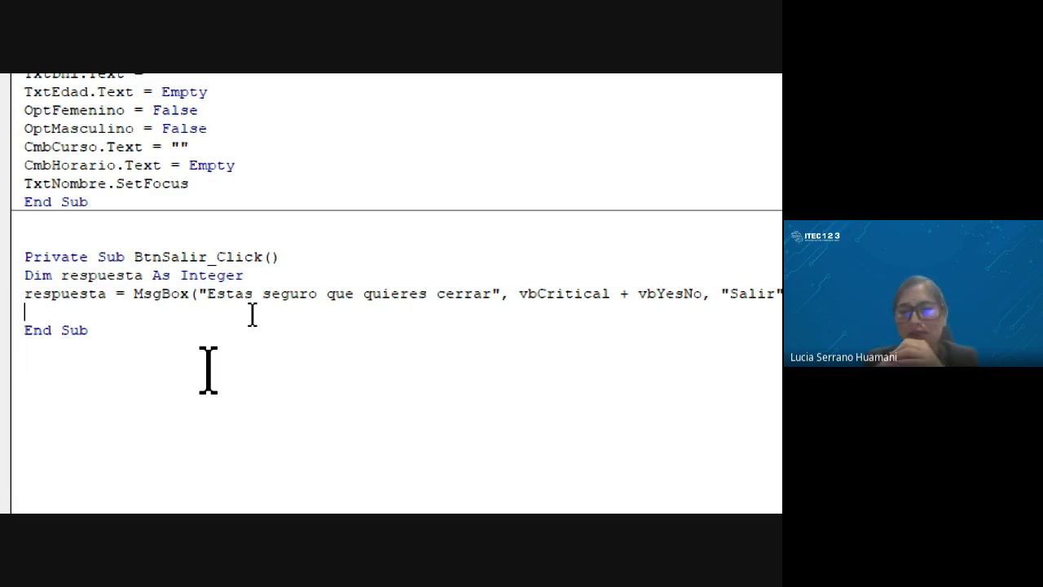
Write If respuesta = vbYes Then below the MsgBox call, correcting the typos.
type("i")
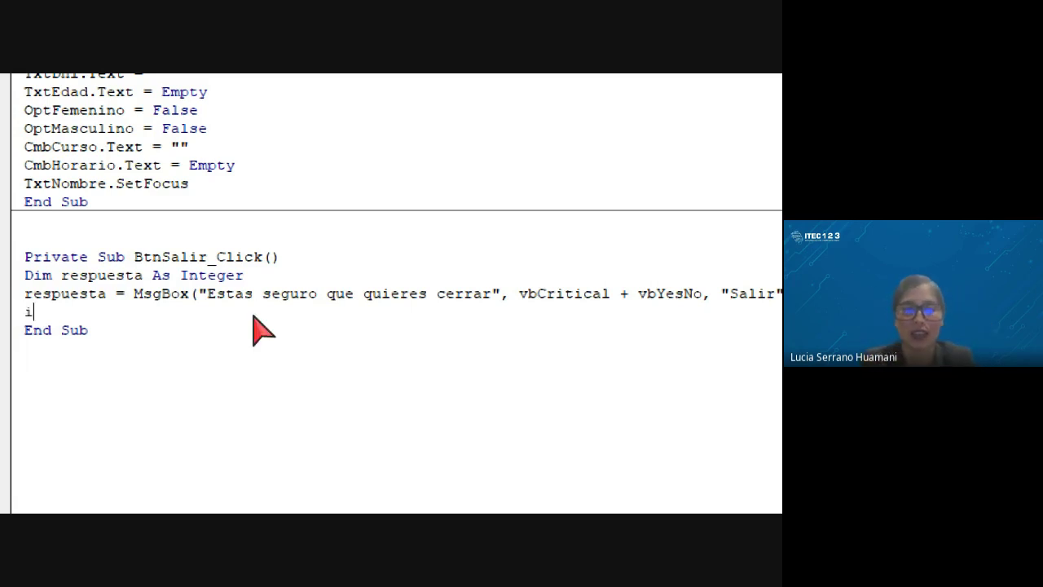
type("f ")
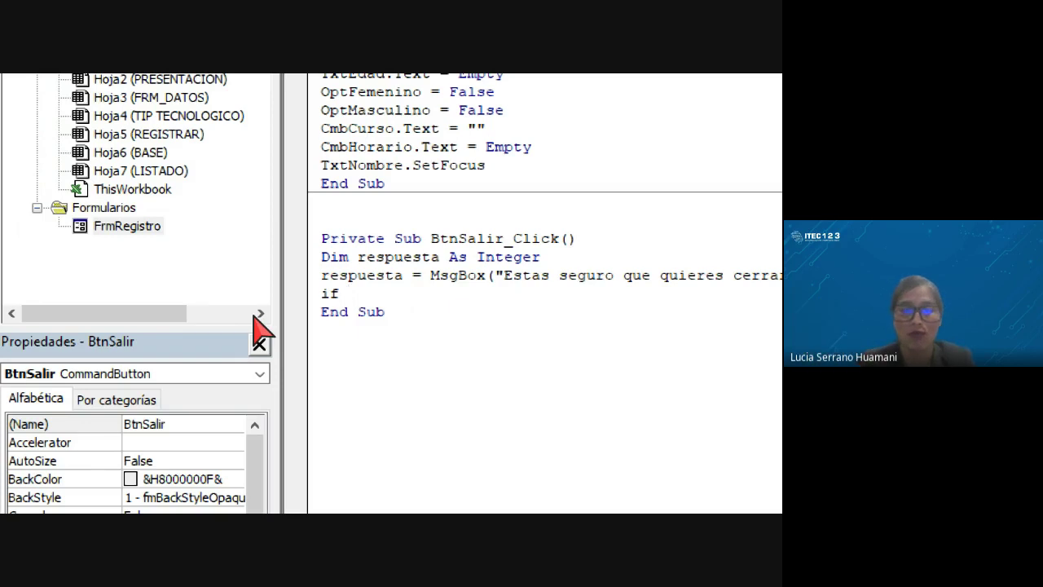
type("respue")
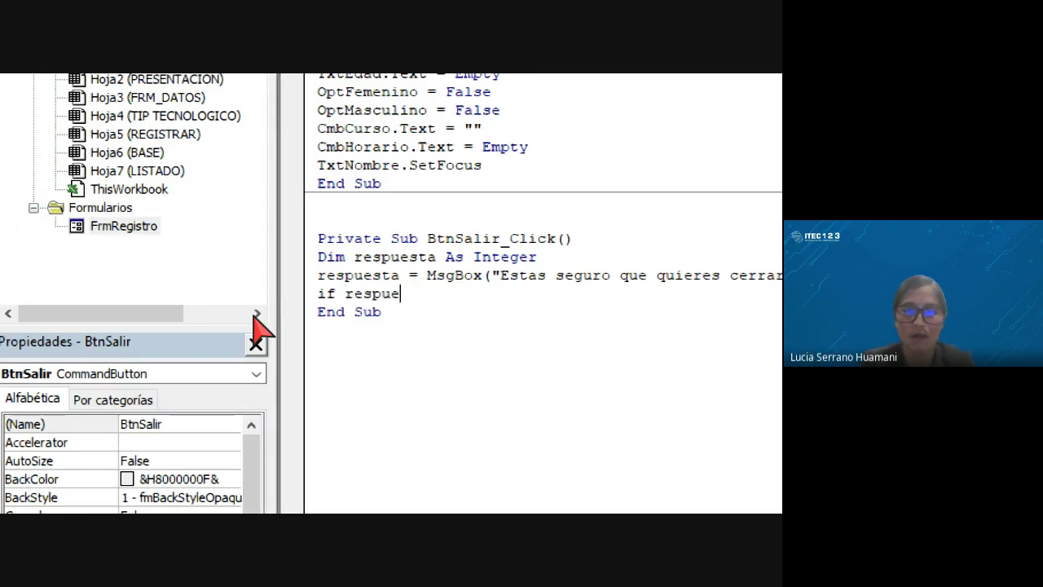
type("sta=")
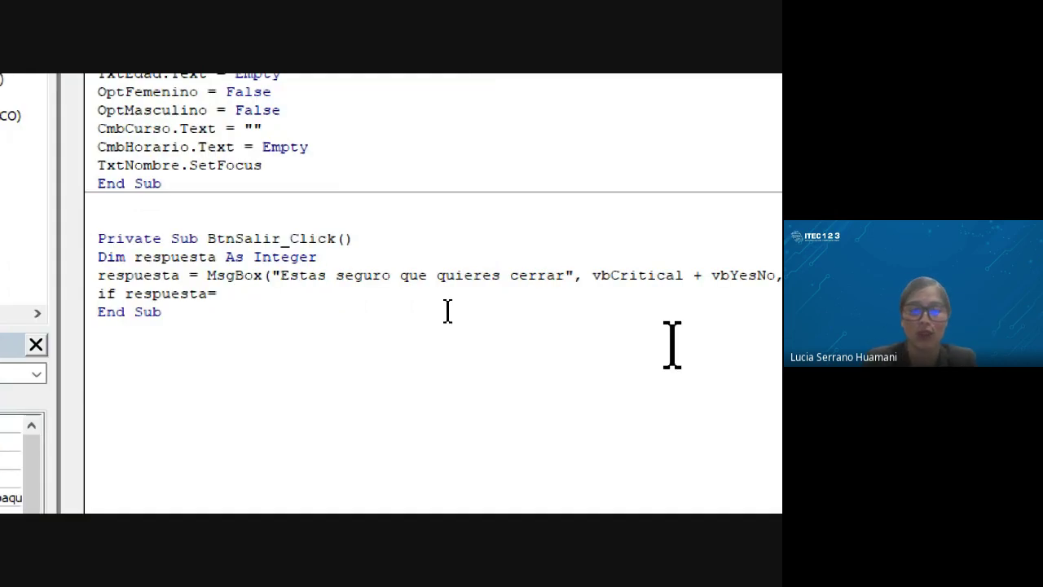
type("v")
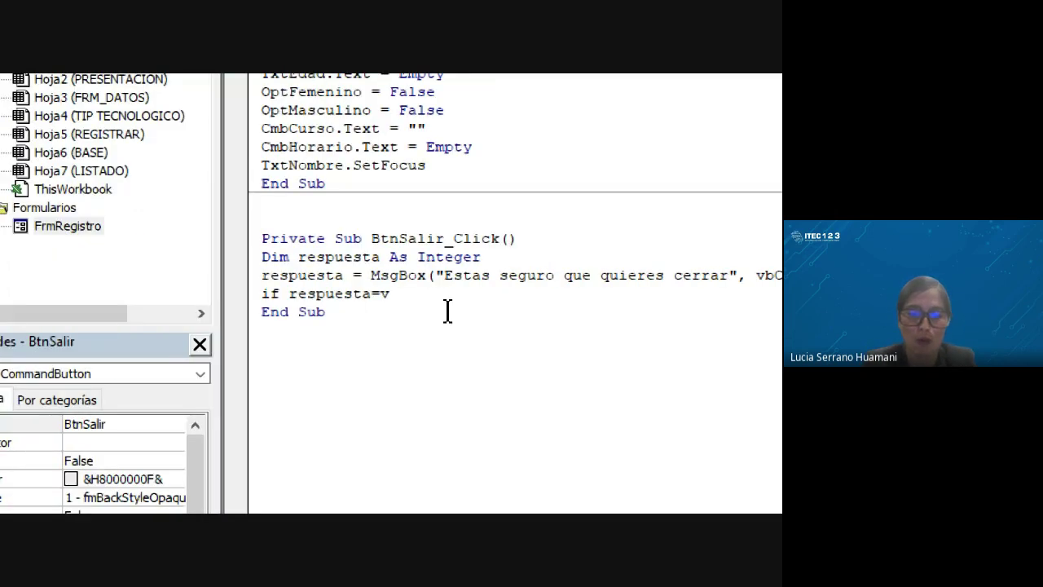
type("yes")
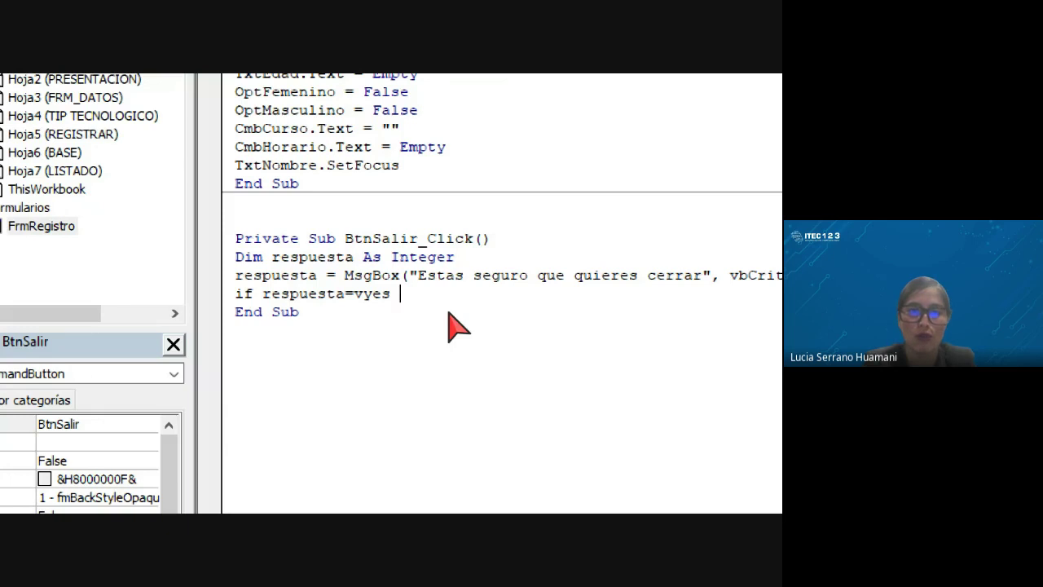
key("BackSpace")
key("BackSpace")
key("BackSpace")
key("BackSpace")
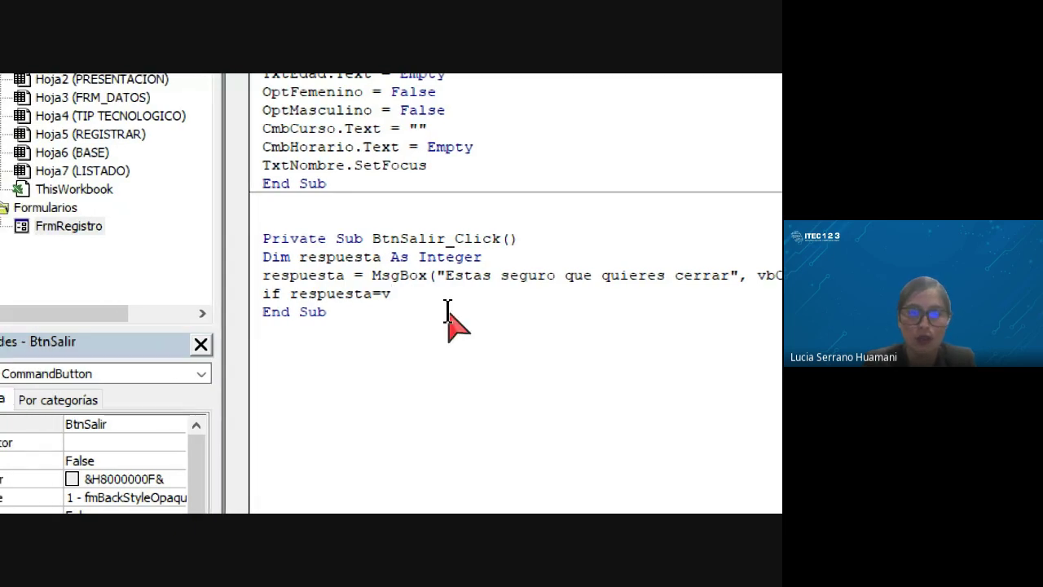
type("byes ")
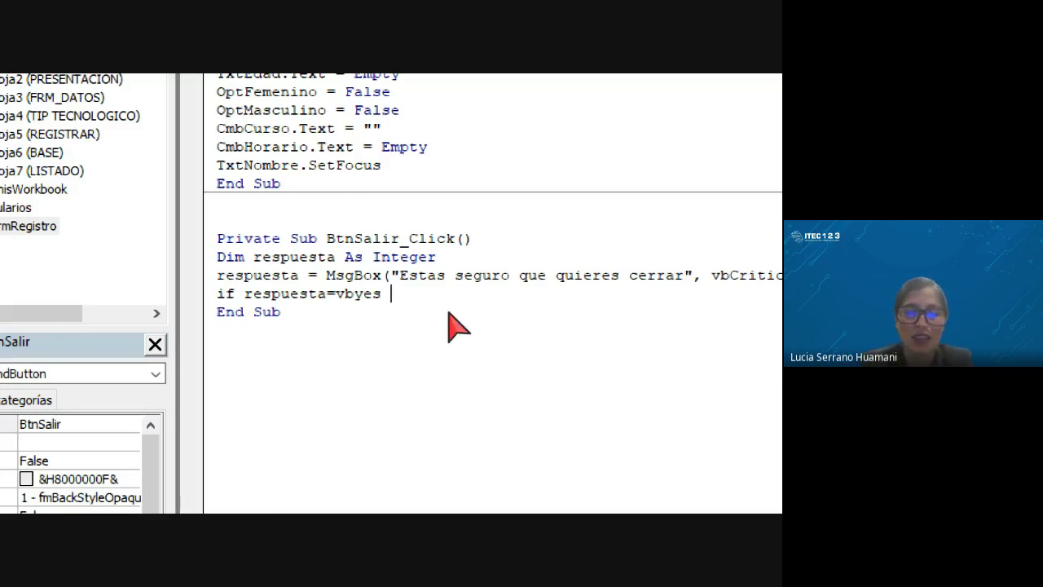
type("tehn")
key("BackSpace")
key("BackSpace")
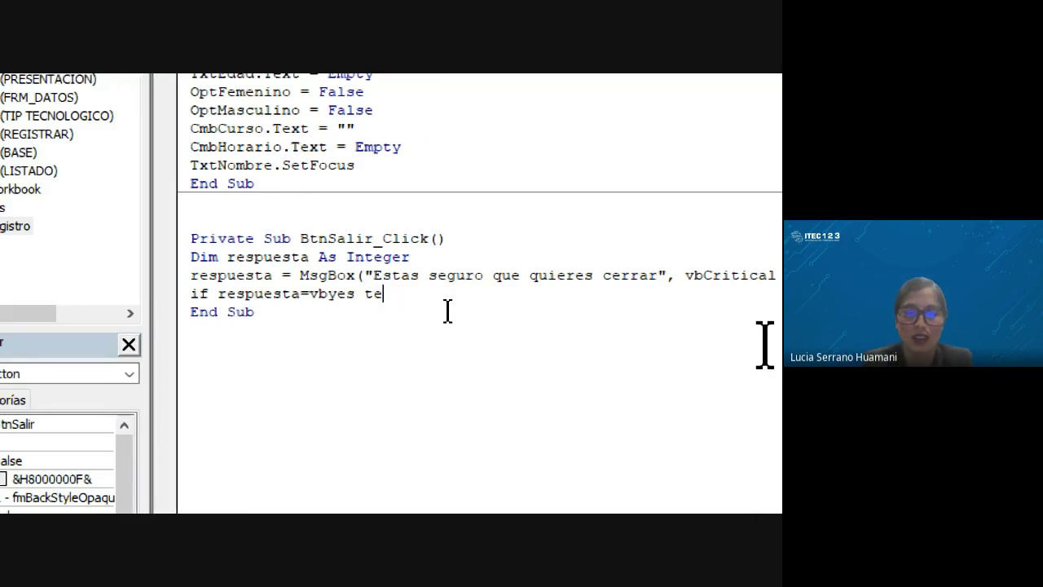
key("BackSpace")
type("hen")
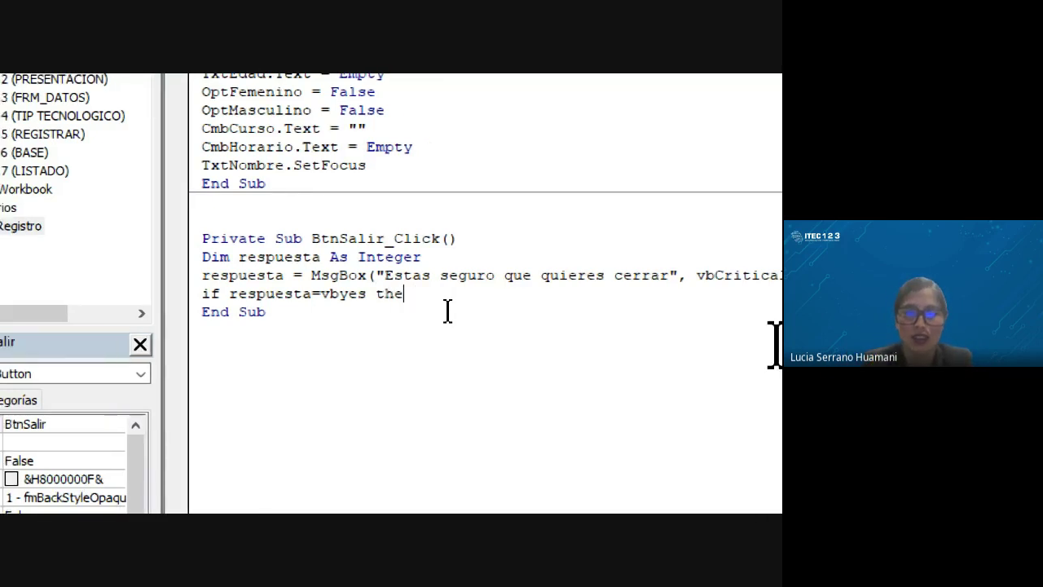
key("Return")
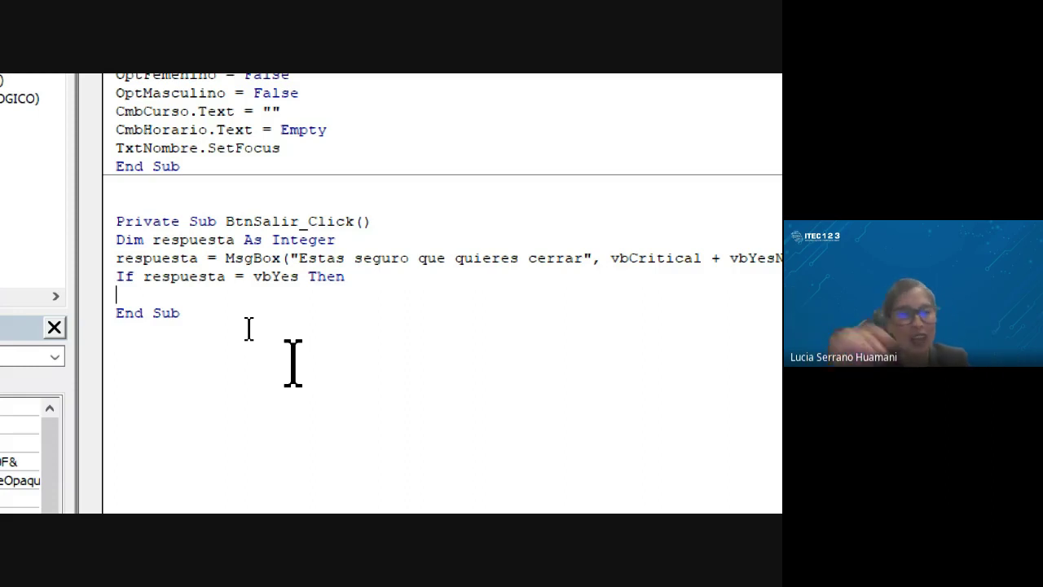
Make the Yes branch run Unload Me, with an Else branch calling TxtNombre.SetFocus.
type("u")
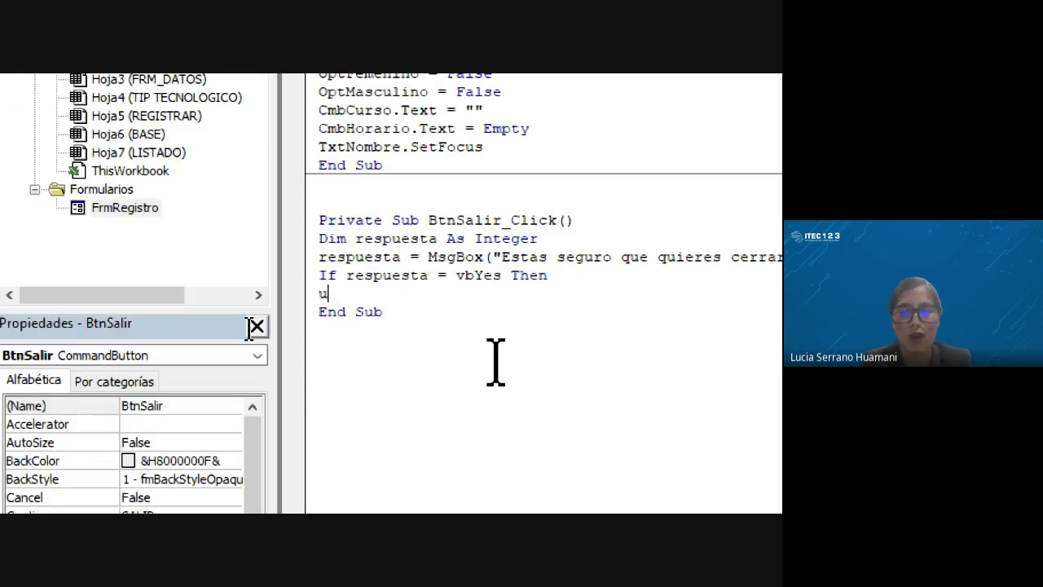
type("nload ")
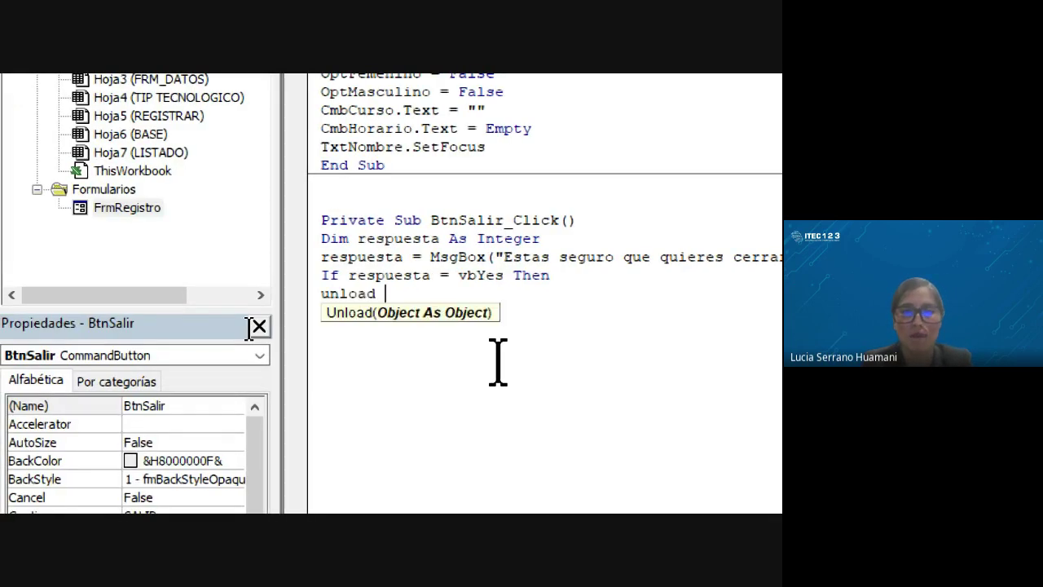
type("Me")
key("Return")
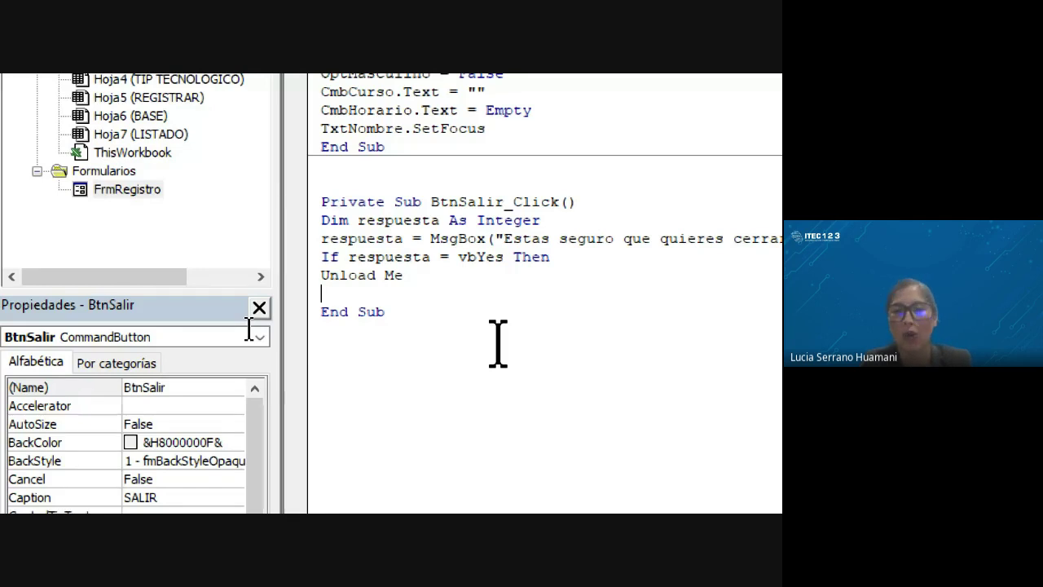
type("els")
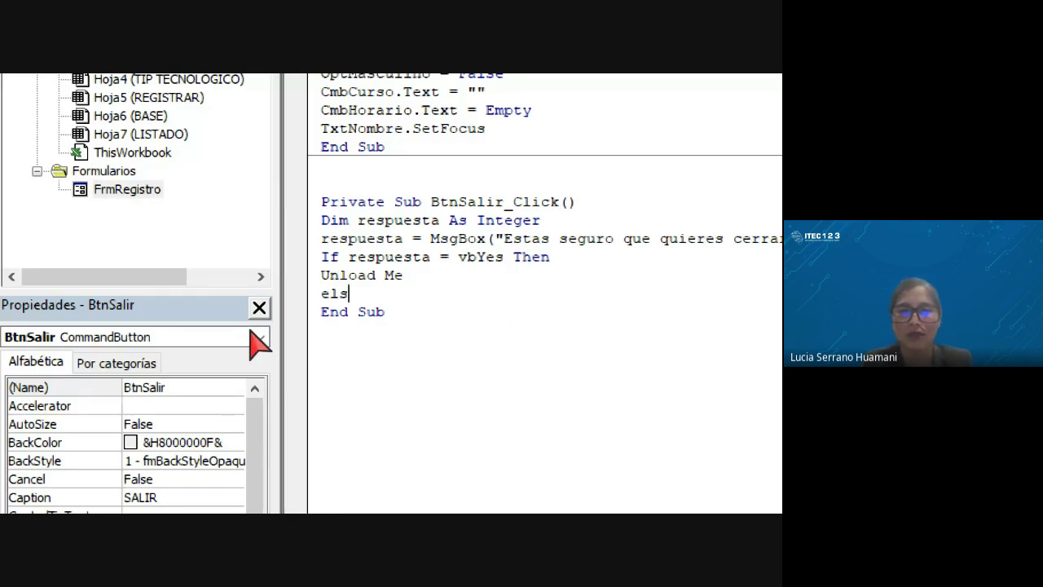
type("e")
key("Return")
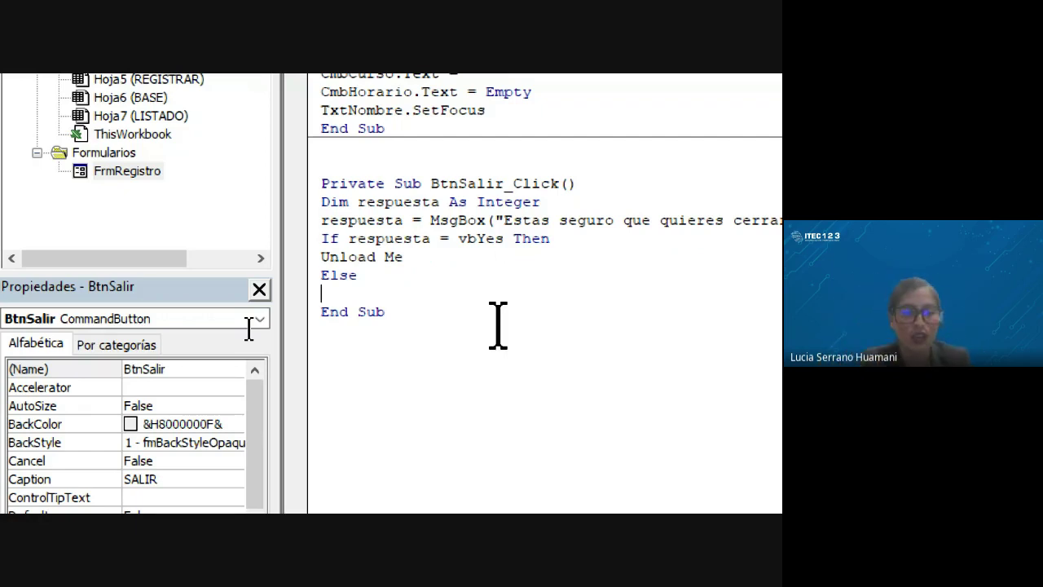
type("txt")
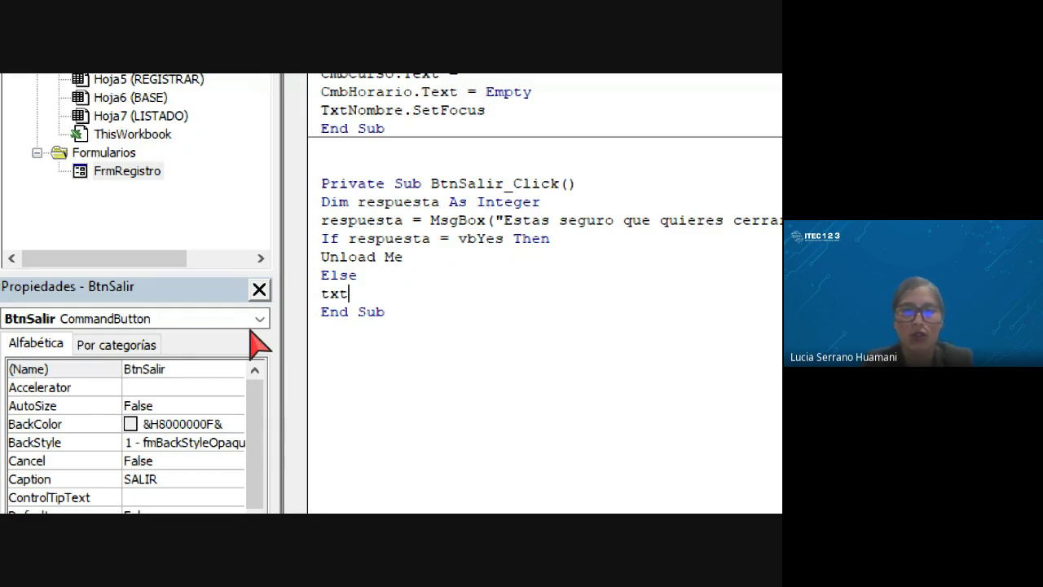
key("BackSpace")
key("BackSpace")
key("BackSpace")
type("Txt")
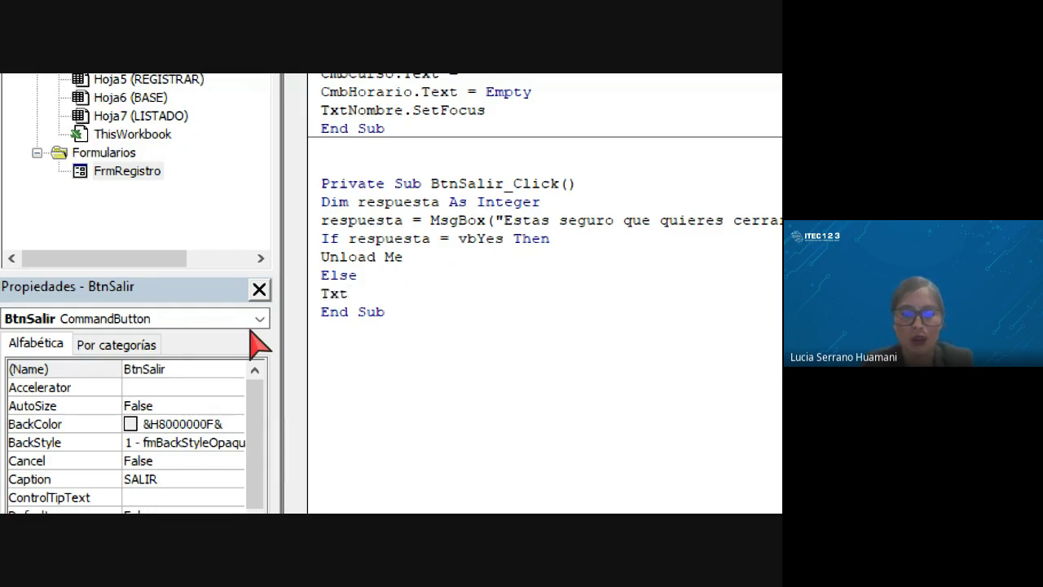
type("Nombre.se")
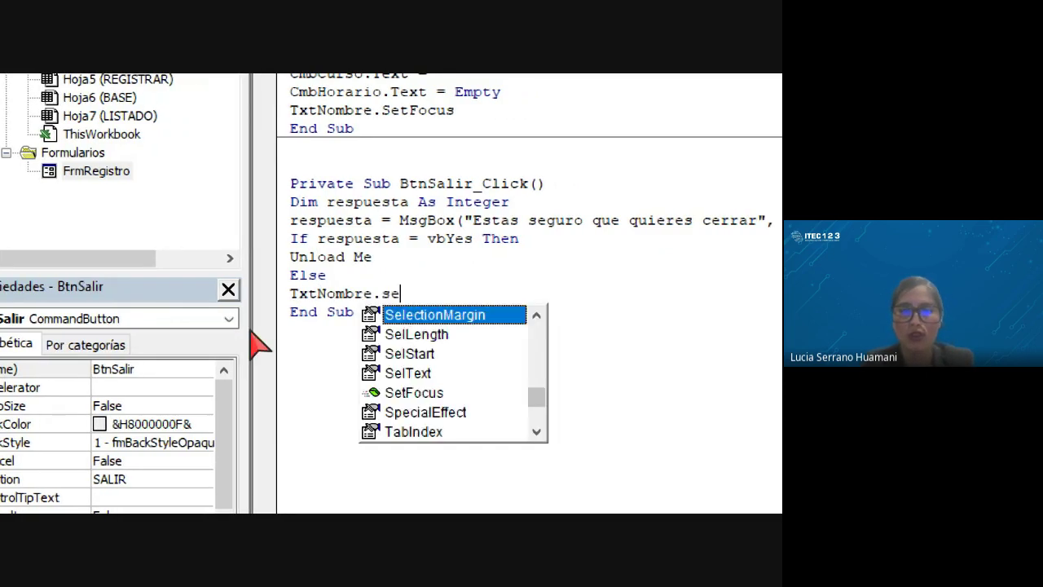
type("tf")
key("Tab")
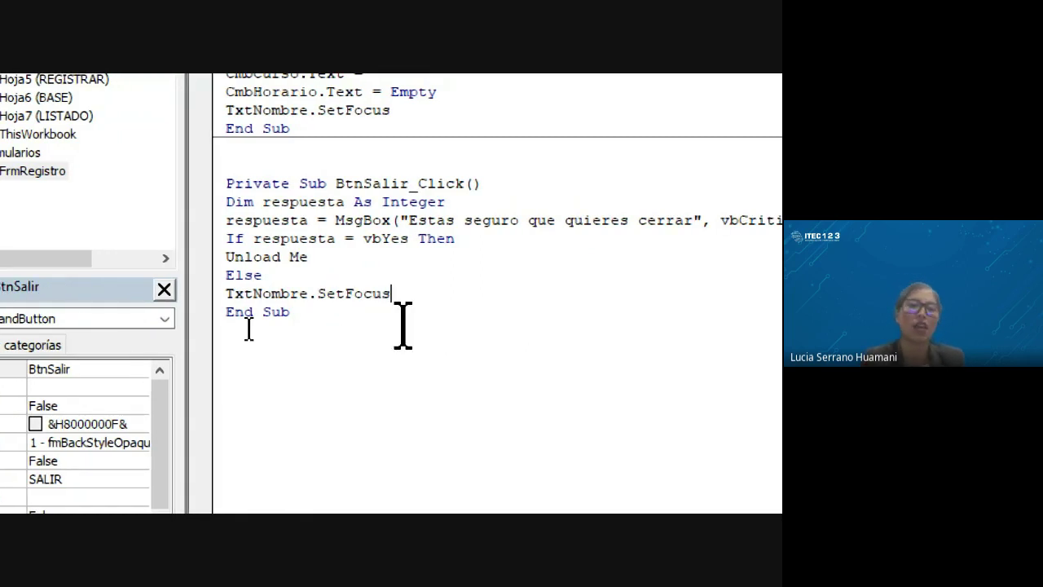
key("Return")
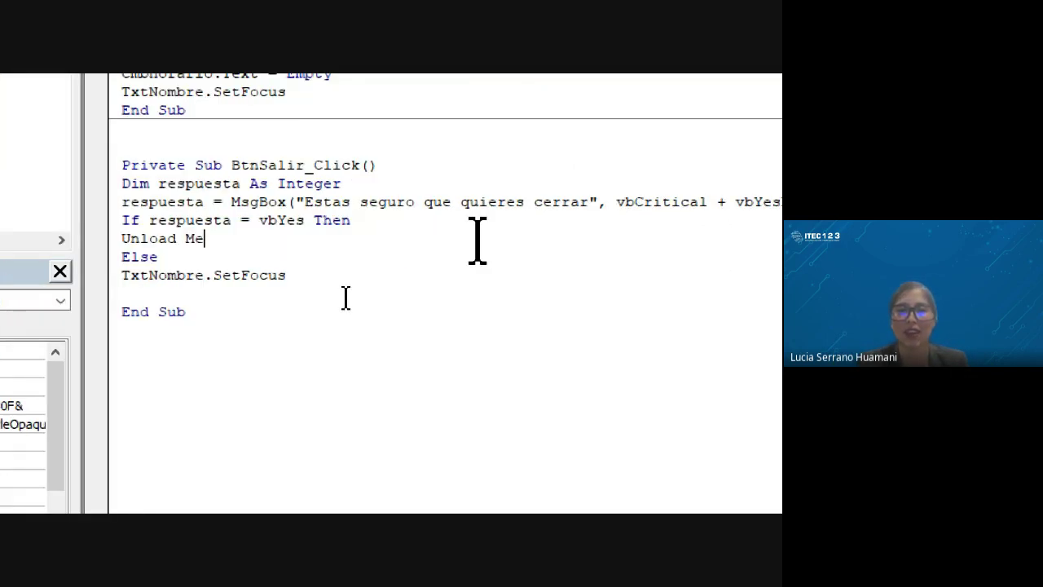
Copy the handler code from the Dim line through the If block and post it in the Meet chat.
left_click(480, 201)
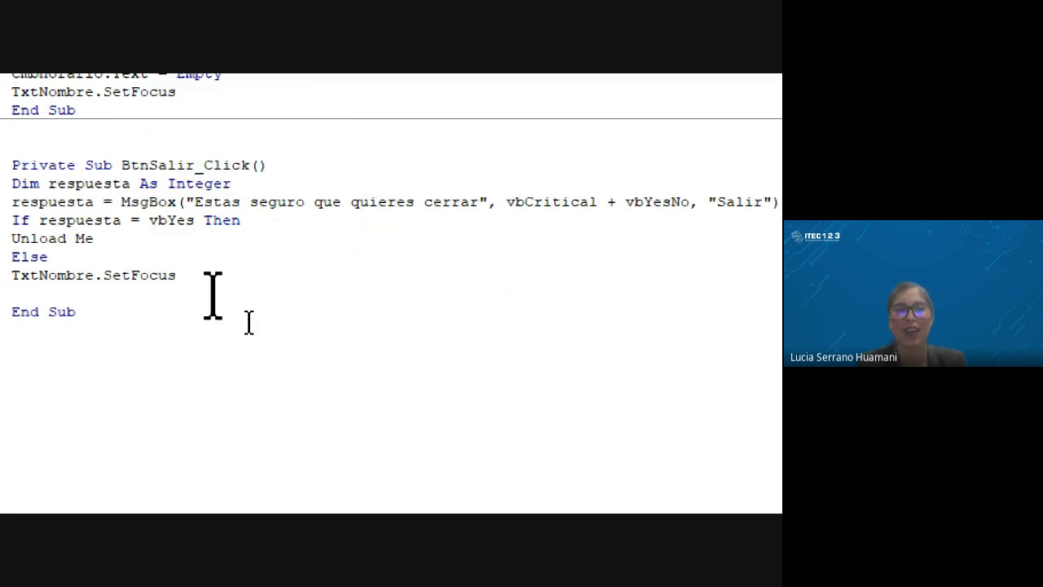
left_click_drag(67, 220, 173, 292)
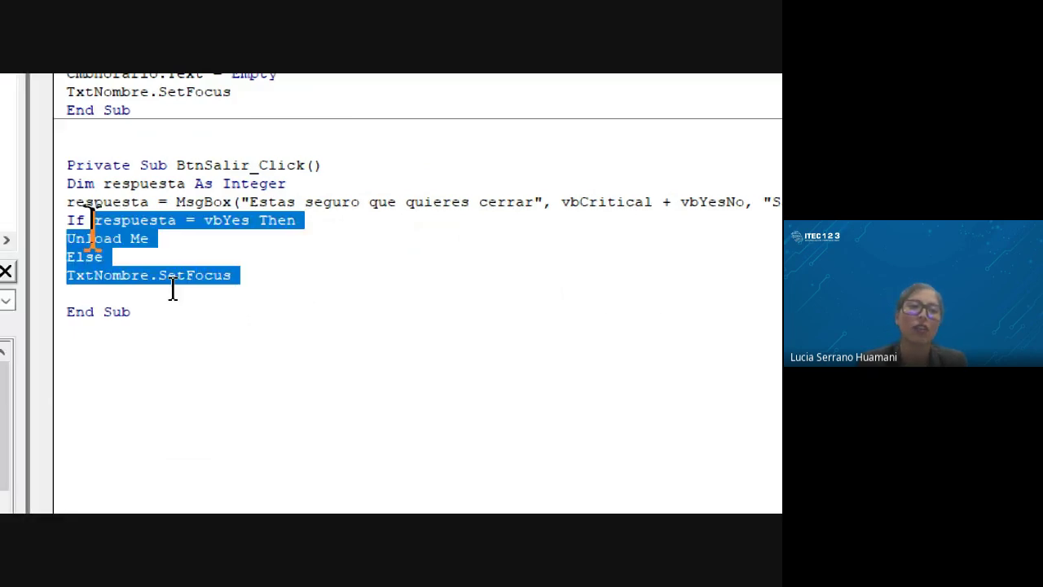
key("shift+Up")
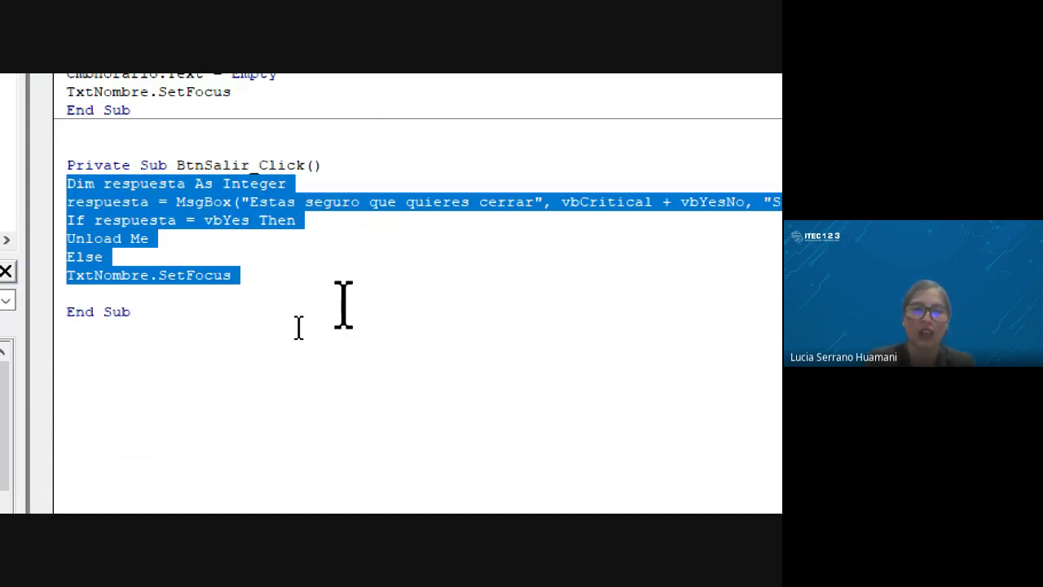
key("Escape")
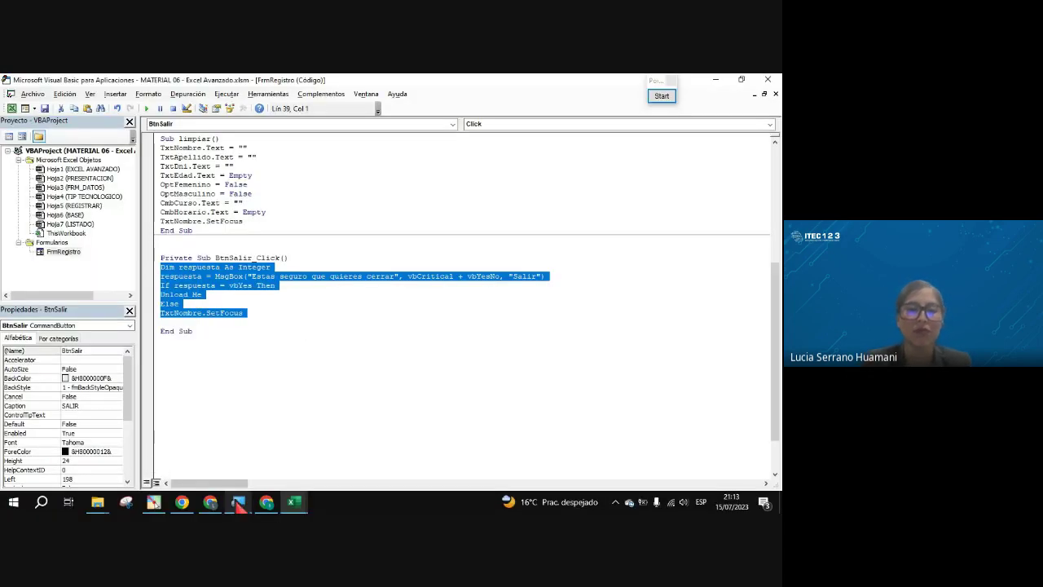
left_click(236, 502)
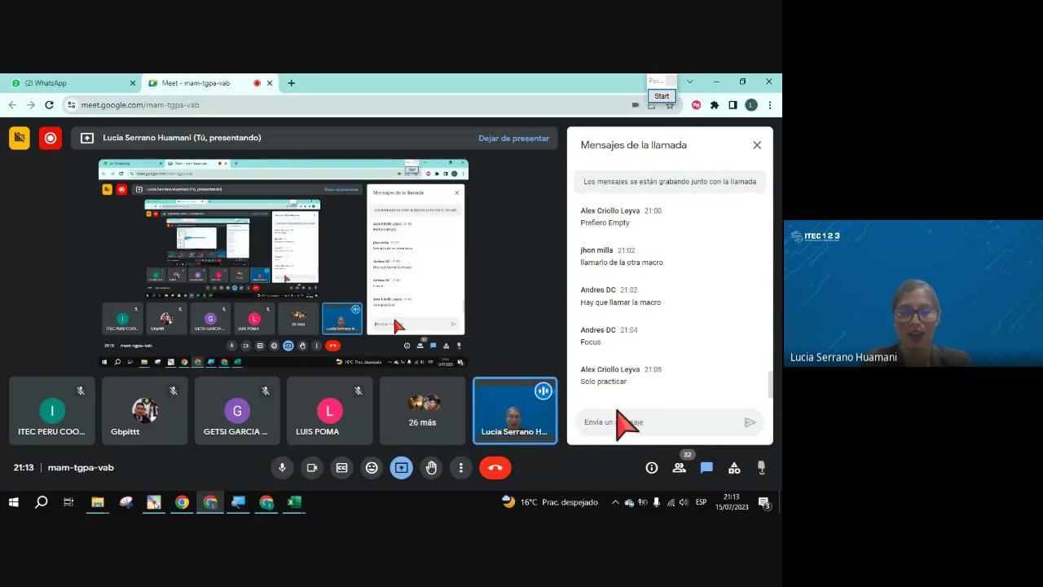
left_click(620, 422)
type("Dim respuesta As Integer respuesta = MsgBox(\"Estas seguro que quieres cerrar\", vbCritical + vbYesNo, \"Salir\") If respuesta = vbYes Then Unload Me Else TxtNombre.SetFocus")
key("Return")
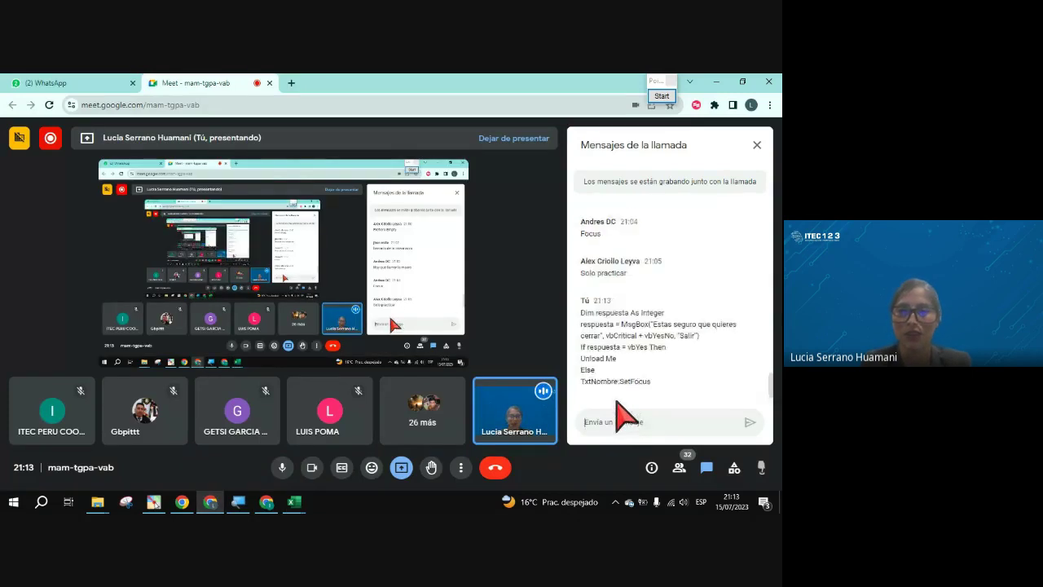
key("alt+Tab")
left_click(267, 315)
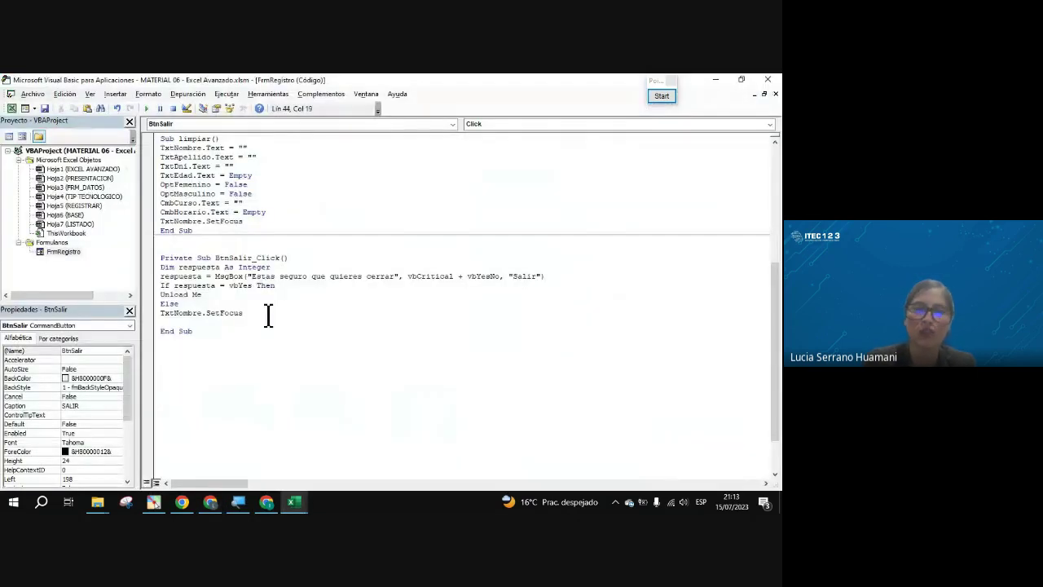
left_click(293, 324)
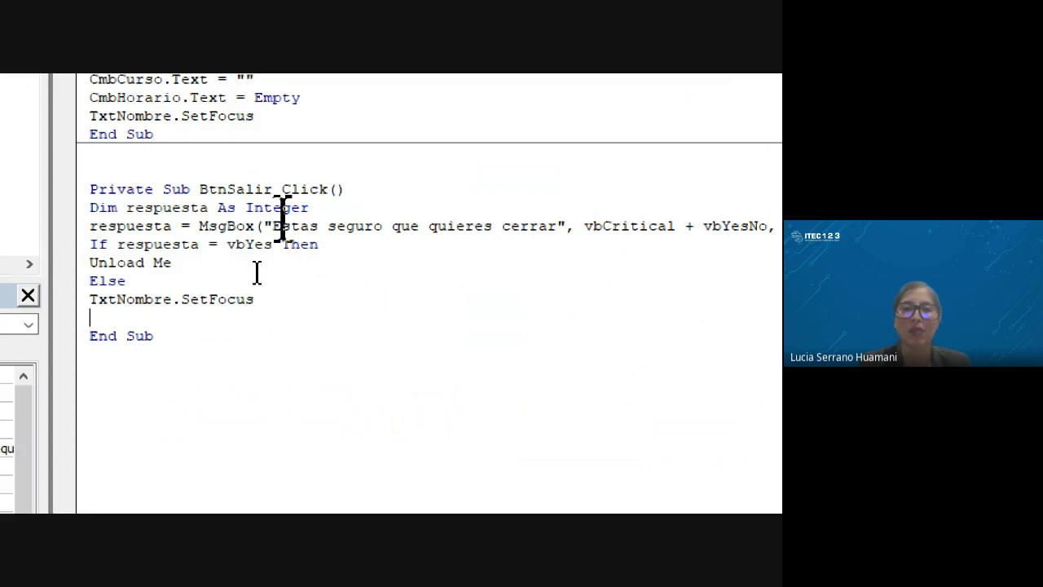
left_click_drag(272, 226, 585, 228)
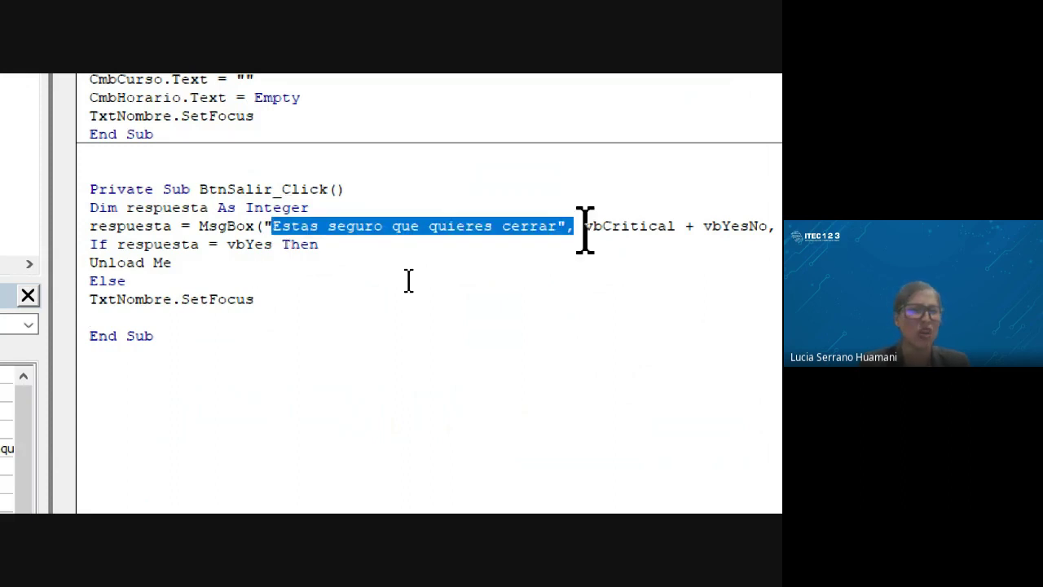
left_click(495, 266)
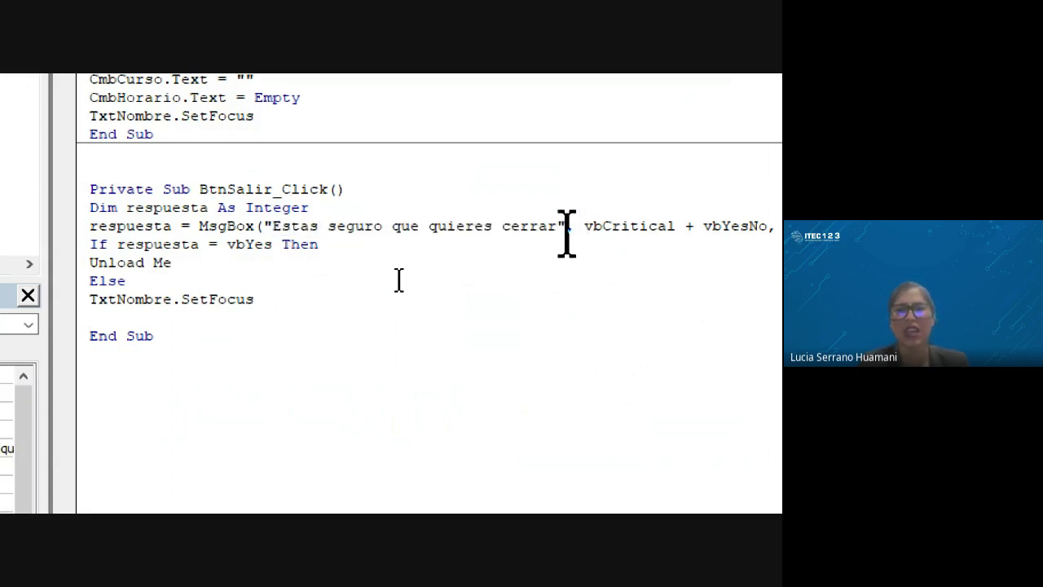
left_click_drag(583, 225, 736, 225)
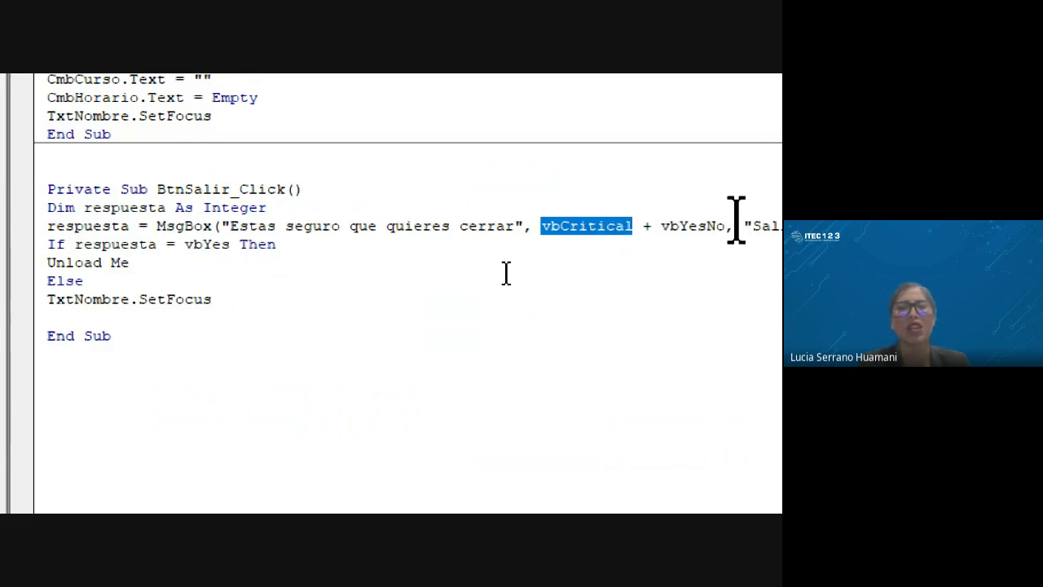
left_click(470, 225)
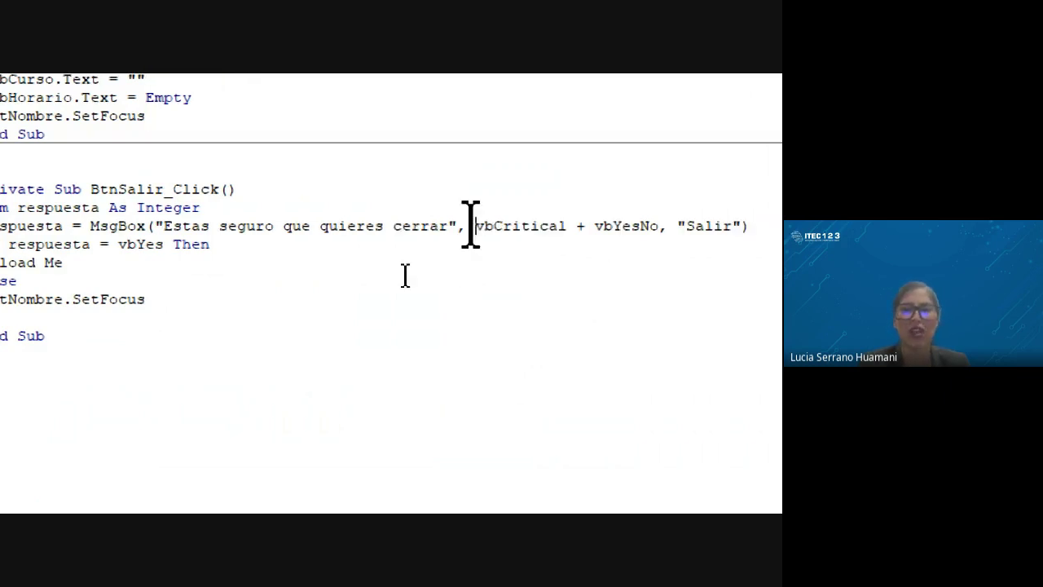
left_click_drag(594, 226, 657, 225)
left_click(478, 226)
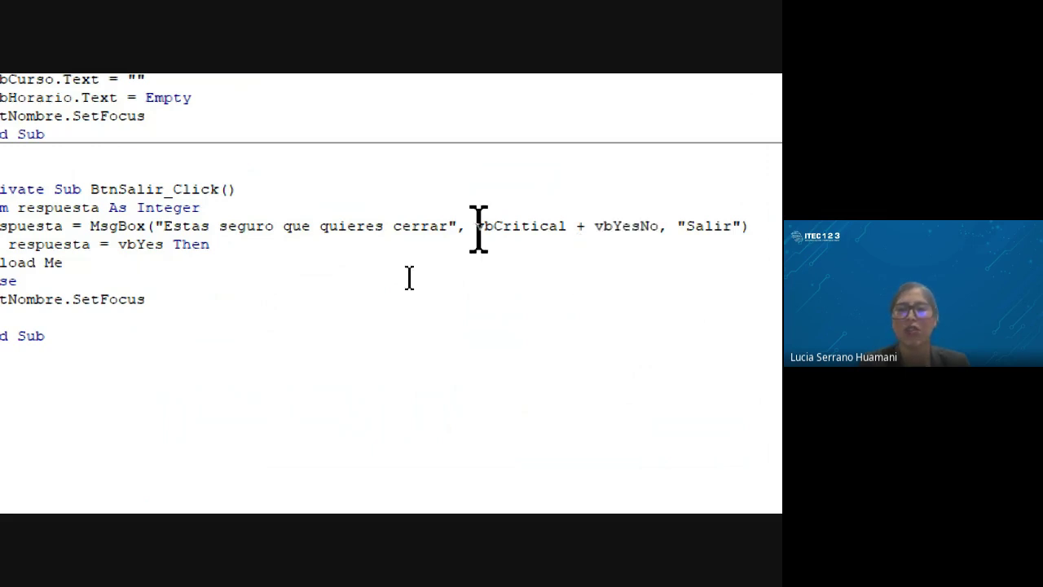
left_click_drag(478, 225, 659, 226)
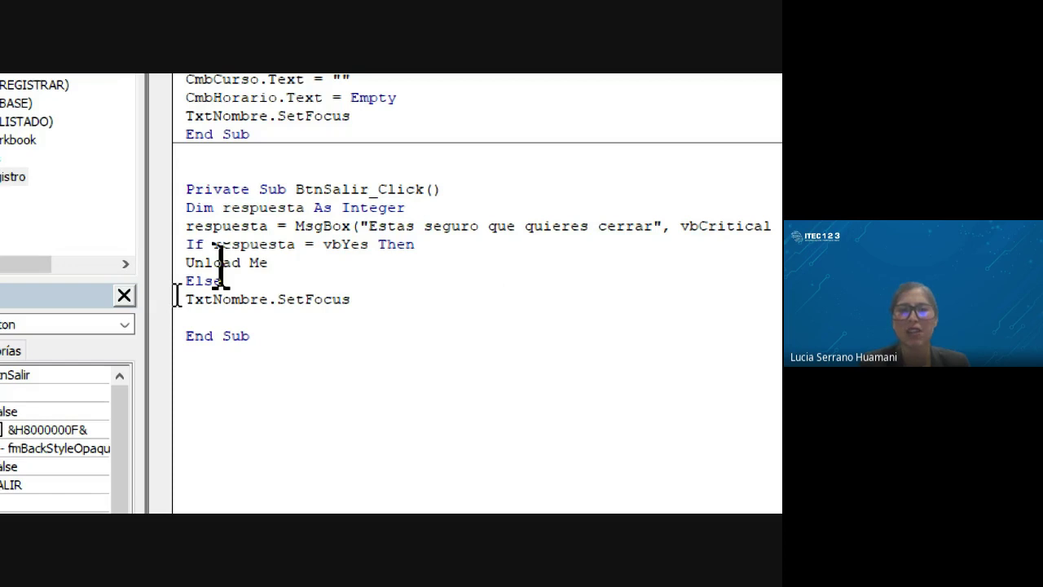
double_click(236, 244)
left_click_drag(323, 245, 388, 245)
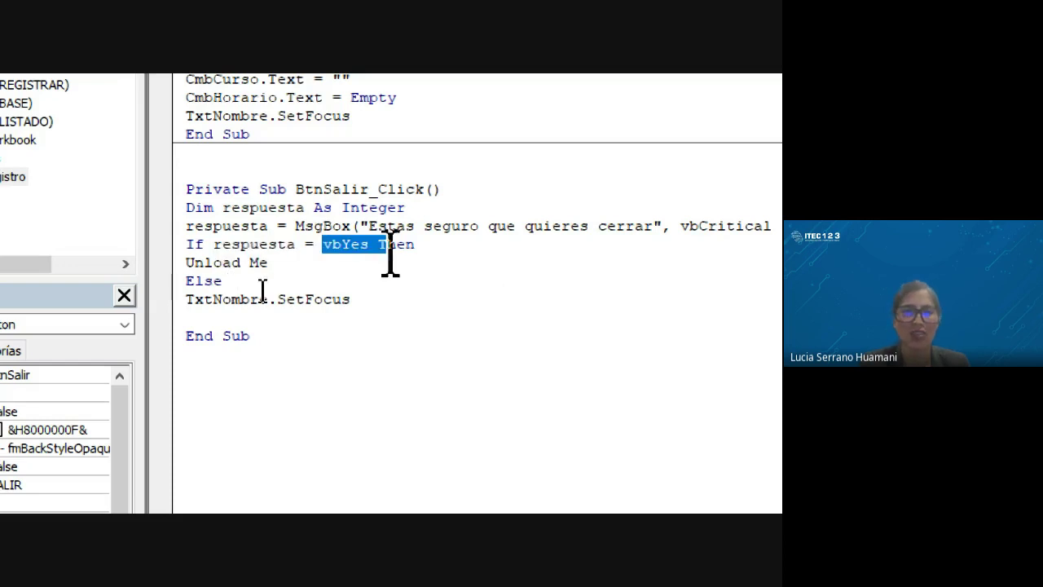
left_click(343, 248)
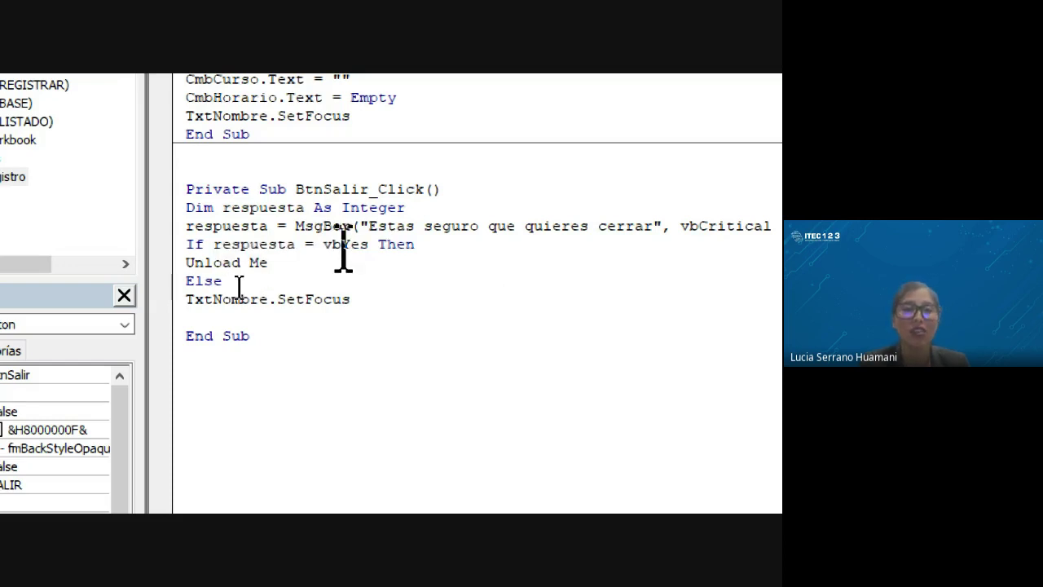
left_click_drag(189, 262, 269, 262)
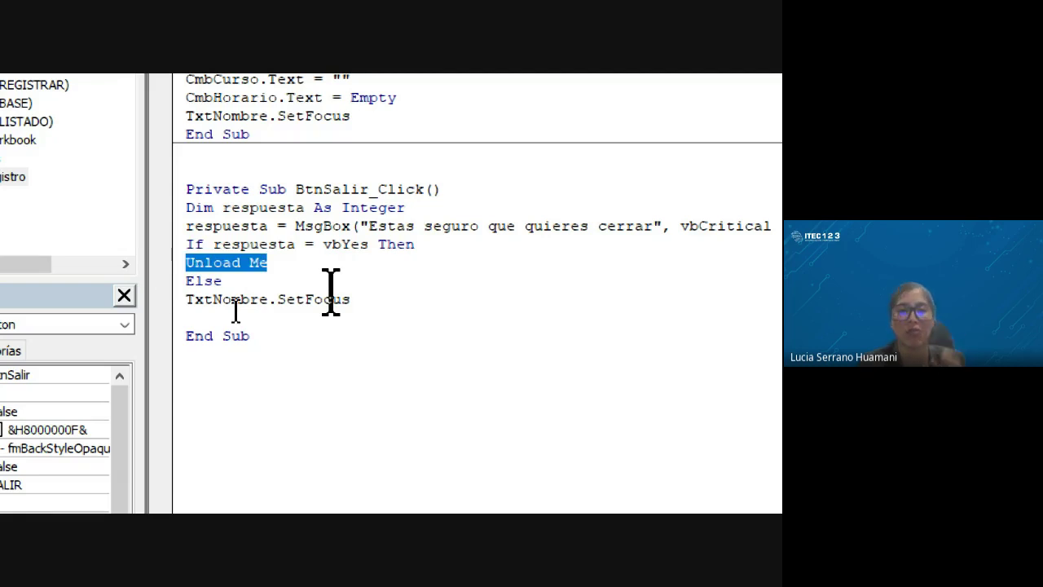
left_click(356, 299)
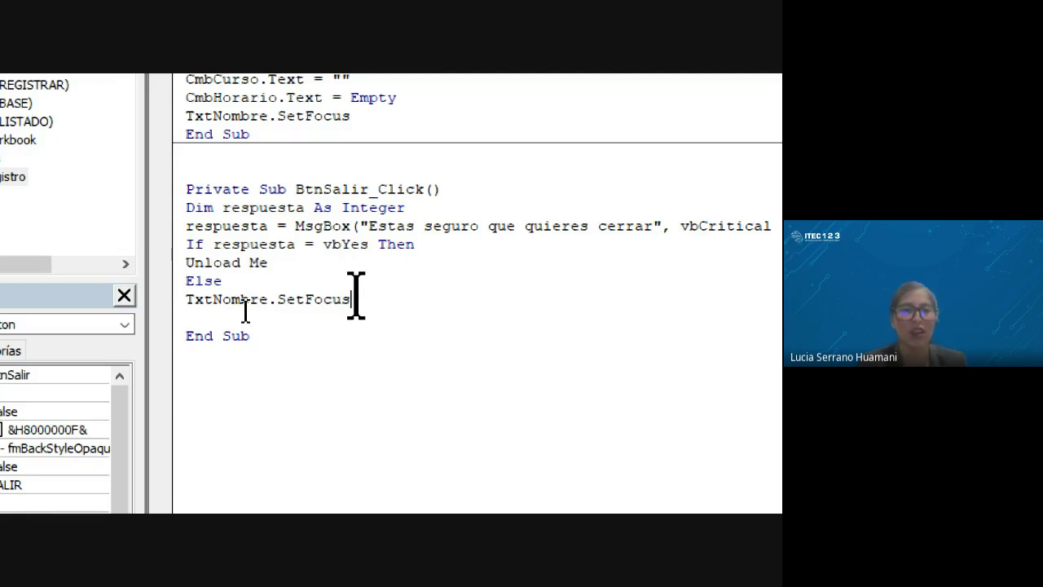
left_click_drag(186, 281, 349, 299)
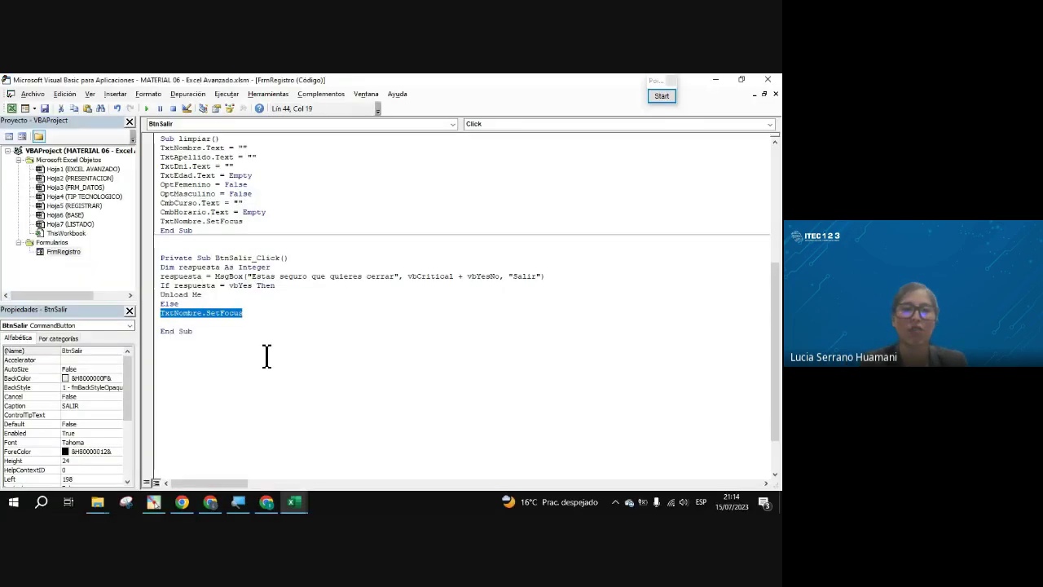
Run the form and test SALIR, which raises a missing End If compile error, then dismiss it.
left_click(276, 321)
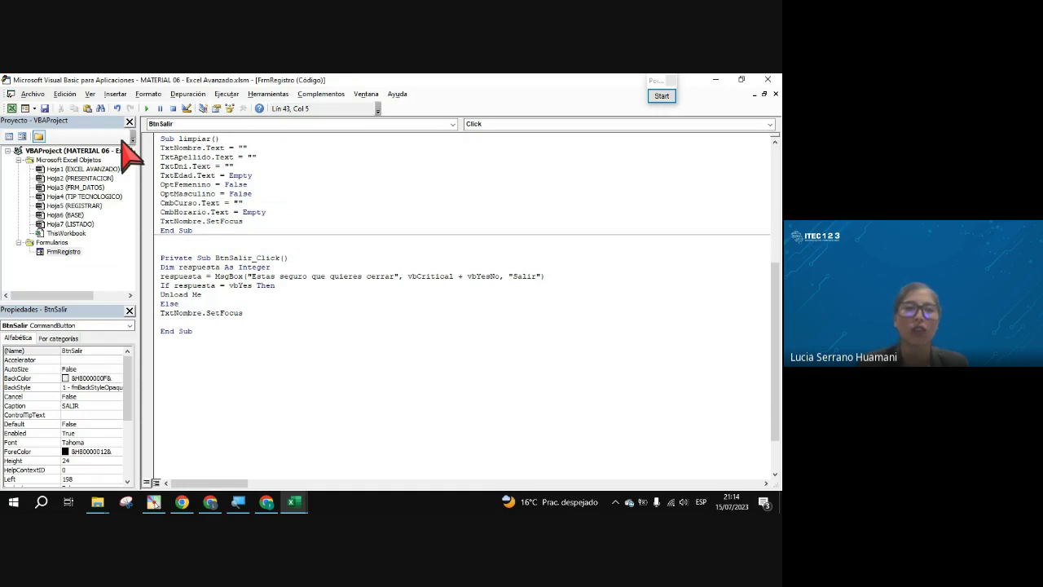
left_click(146, 109)
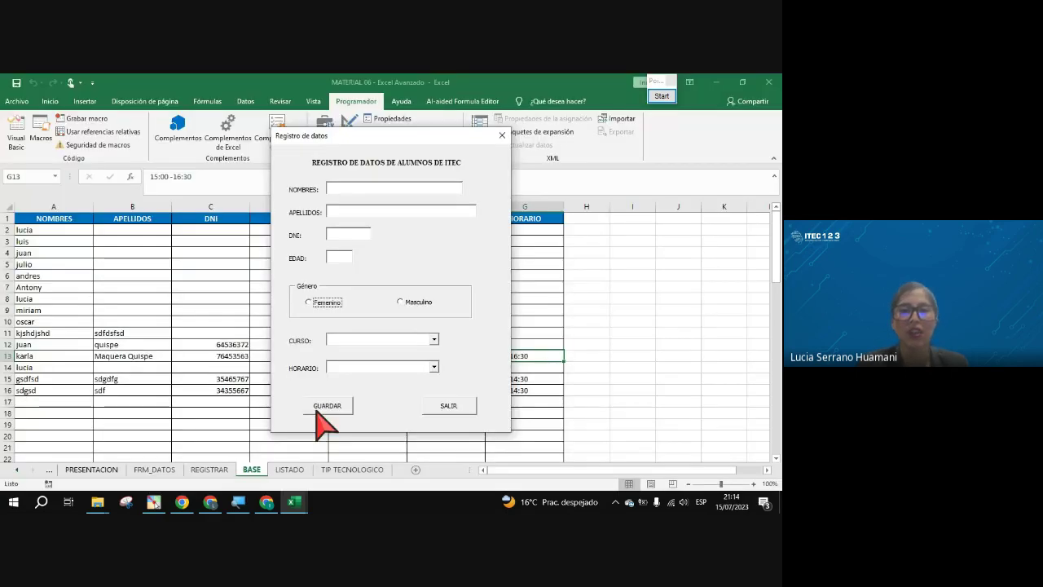
left_click(441, 411)
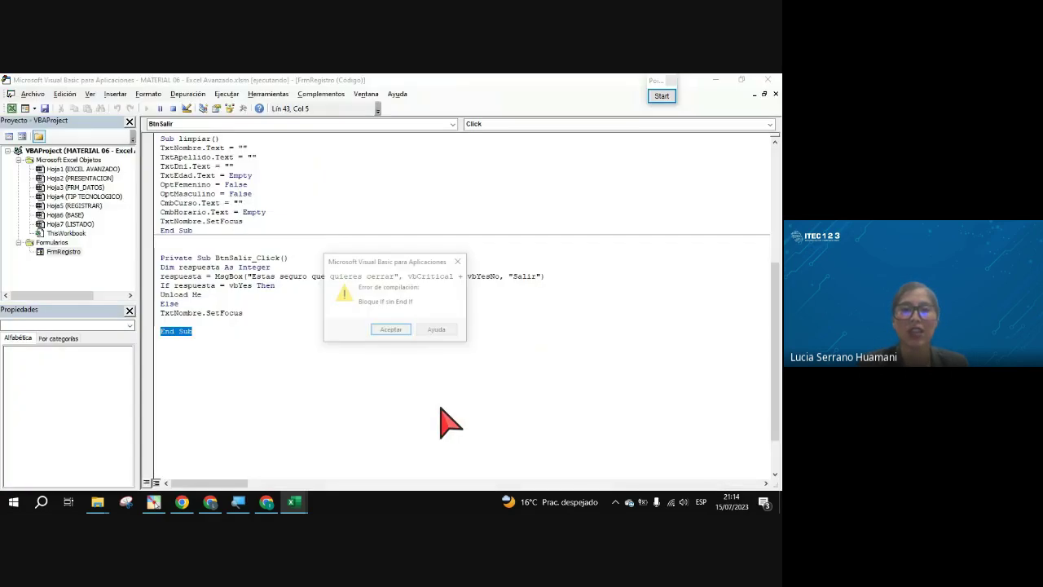
left_click(460, 261)
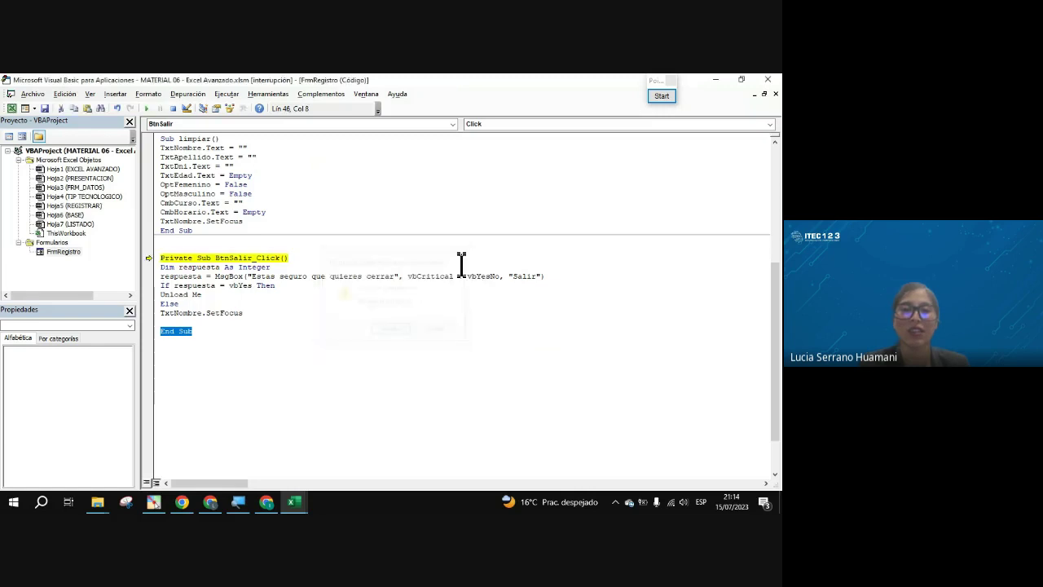
Add End If just before End Sub to close the If block.
left_click(213, 321)
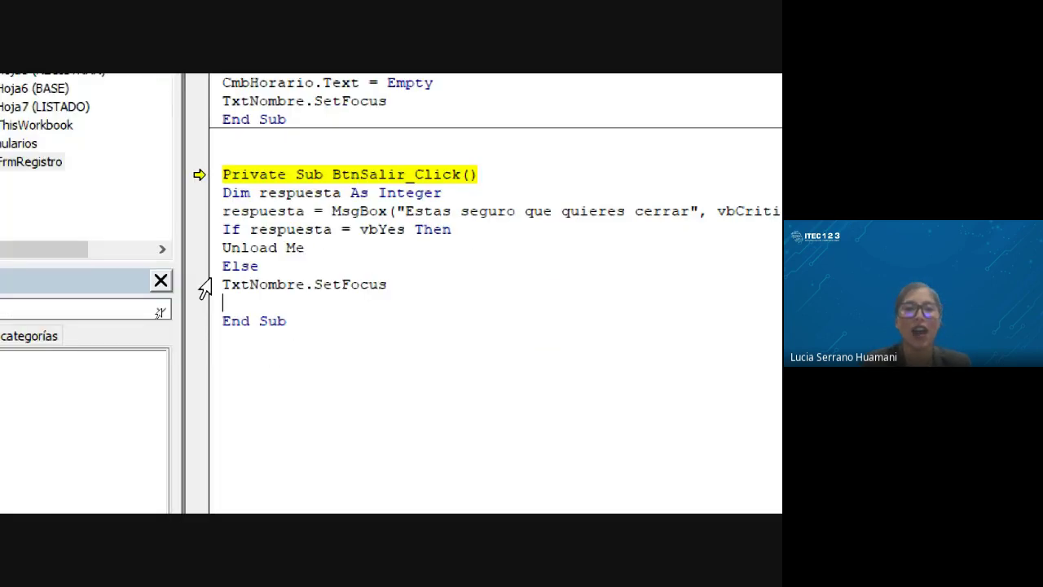
left_click_drag(222, 229, 233, 229)
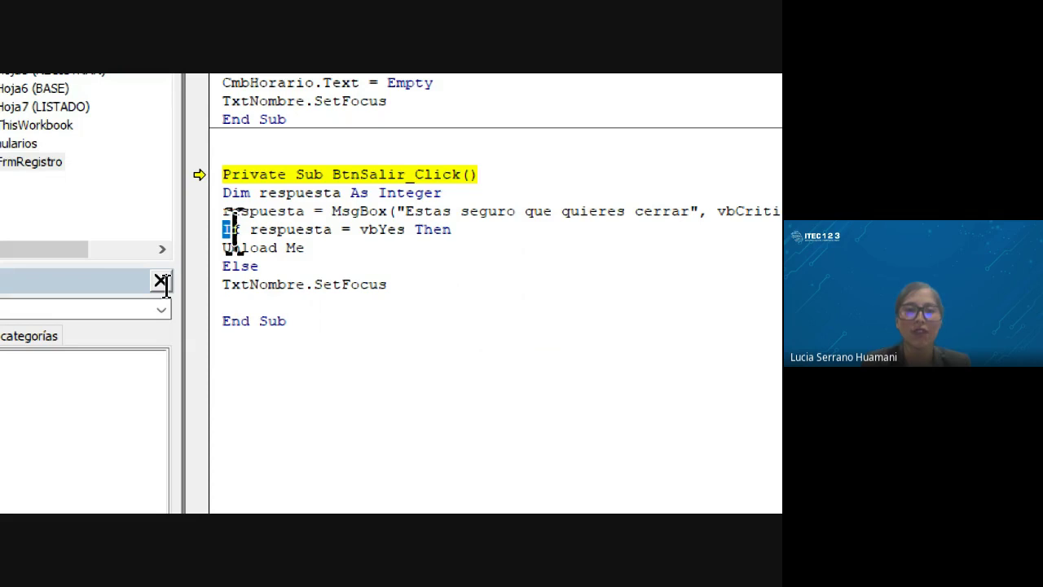
left_click(244, 303)
type("e")
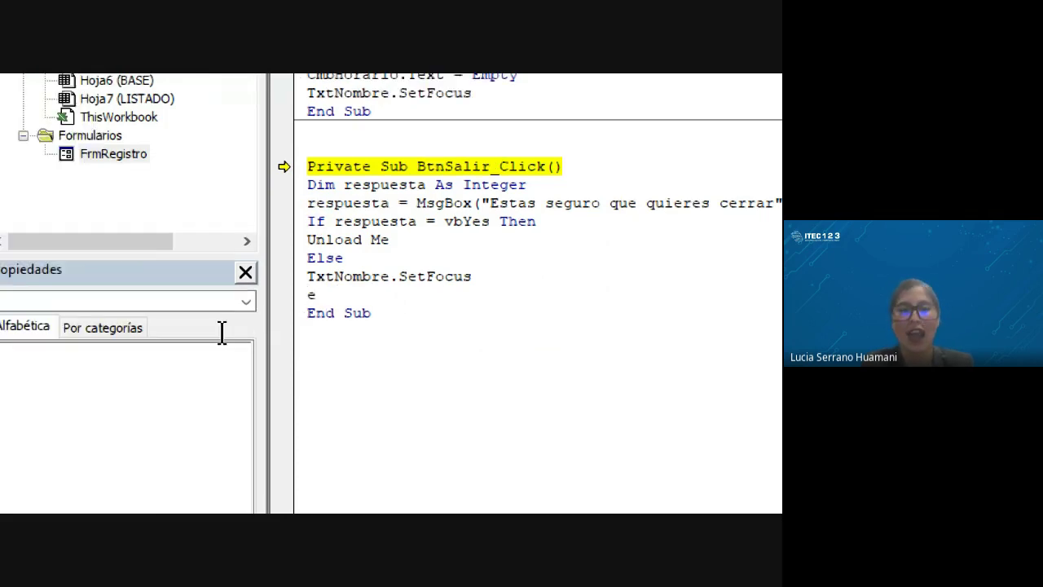
type("nd ")
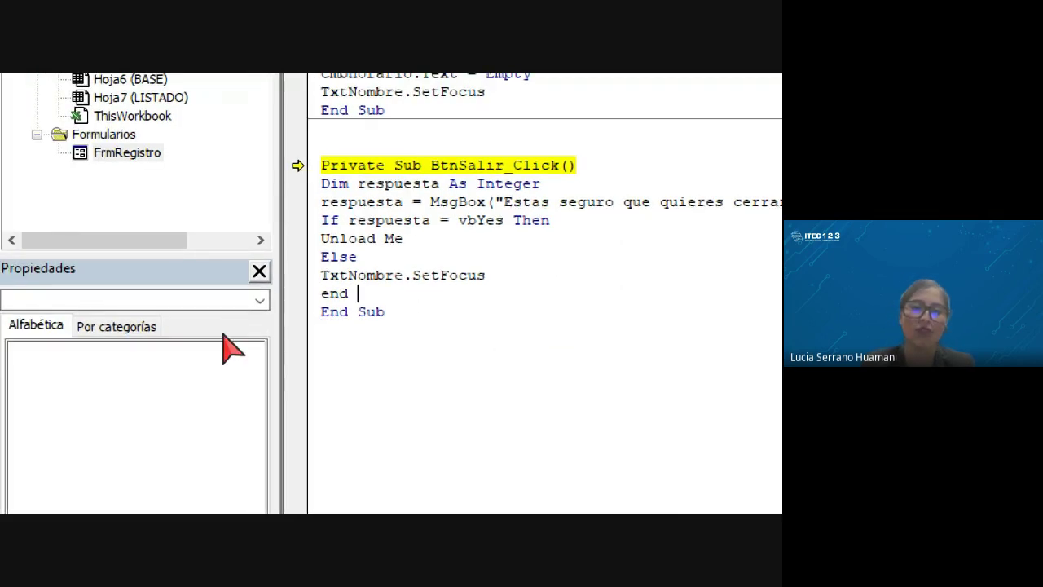
type("If")
key("Return")
key("Delete")
left_click(445, 295)
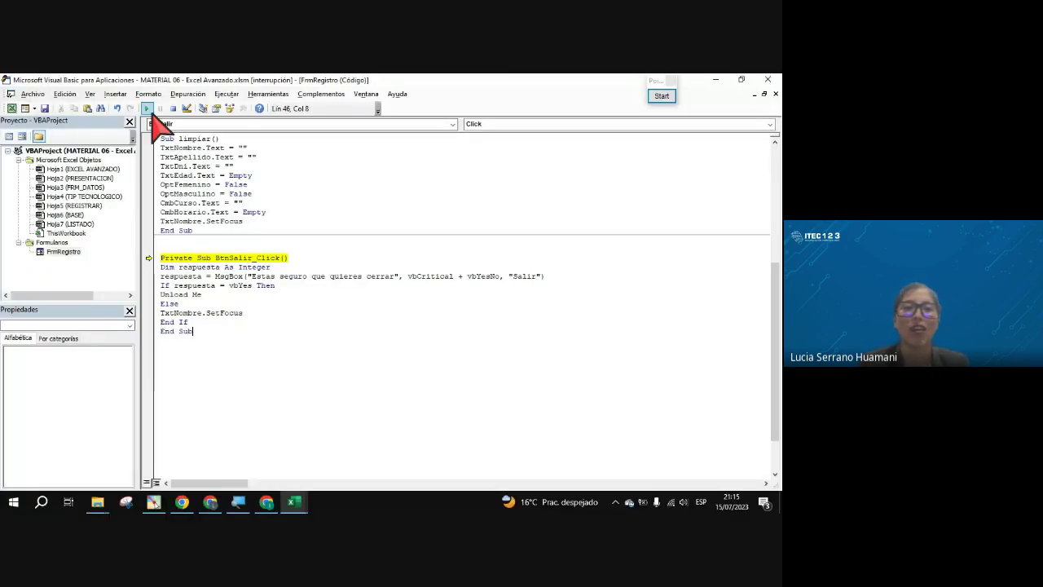
Resume and accept the Salir prompt, then rerun FrmRegistro, click SALIR and confirm Sí.
left_click(146, 109)
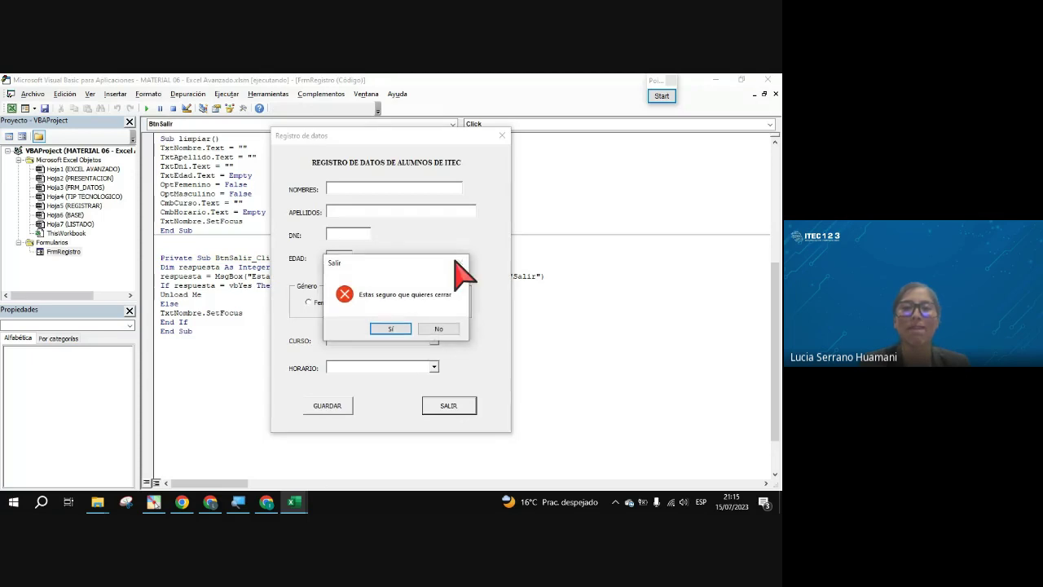
left_click(440, 329)
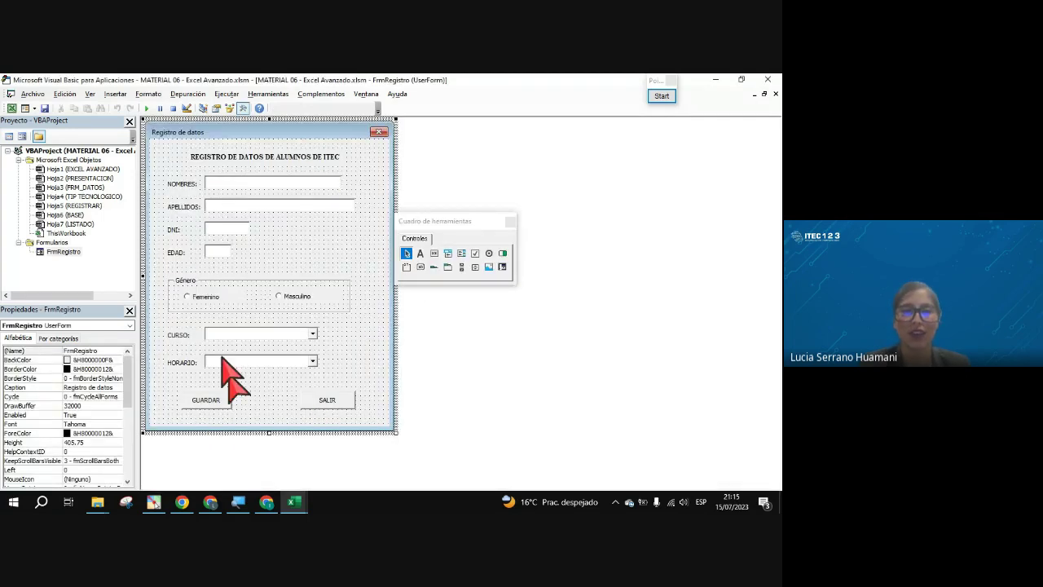
left_click(146, 108)
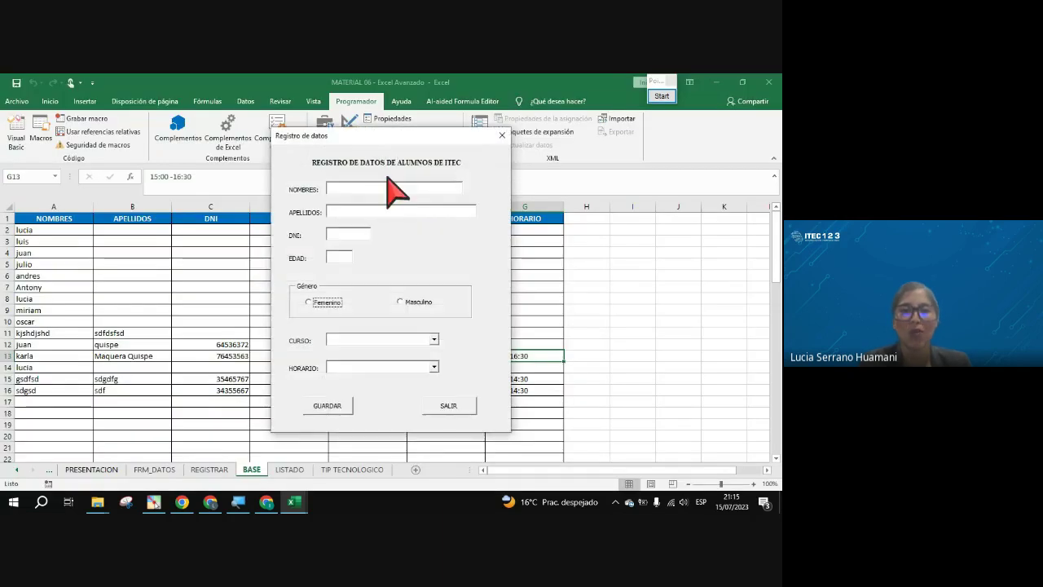
left_click_drag(314, 143, 312, 145)
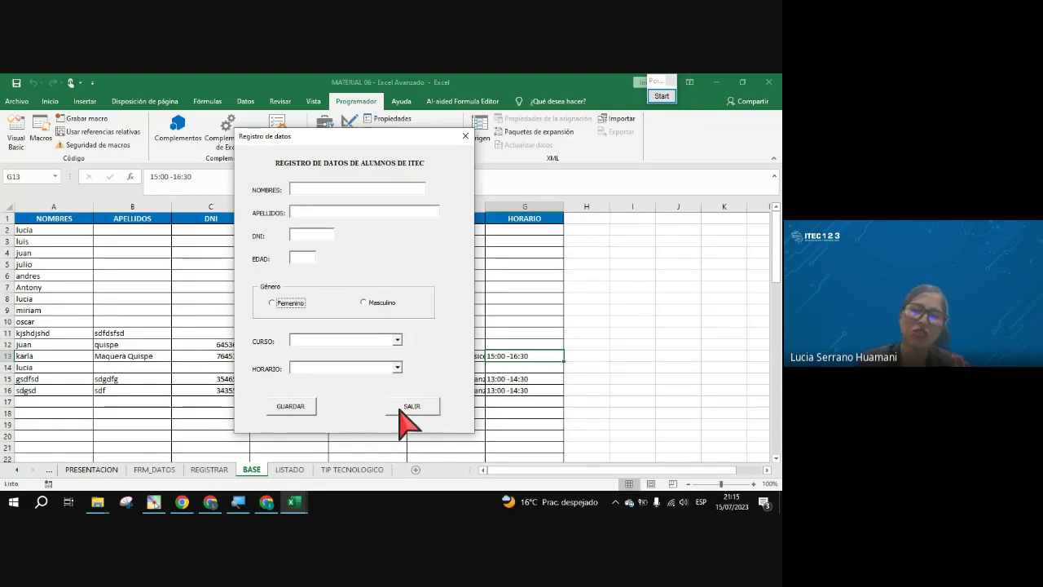
left_click(400, 408)
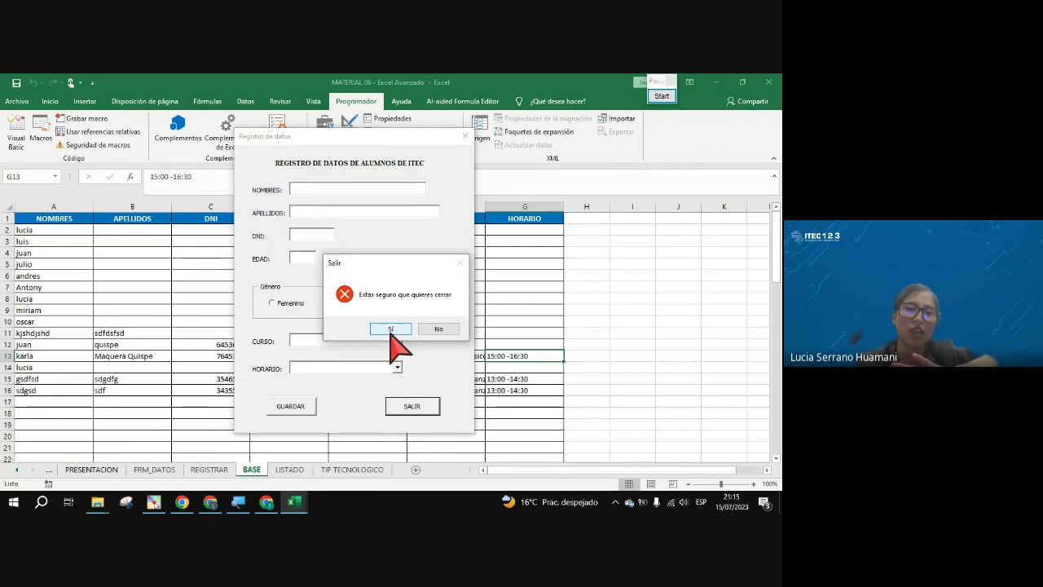
left_click(396, 328)
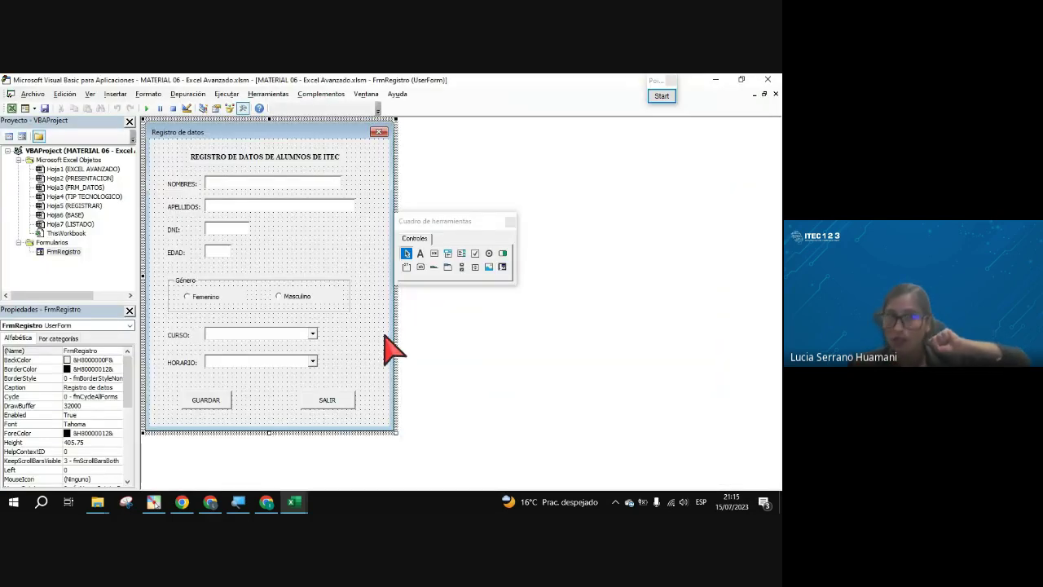
Run FrmRegistro, answer No to SALIR so it stays open, then answer Sí; rerun and close it.
left_click(146, 108)
left_click(447, 405)
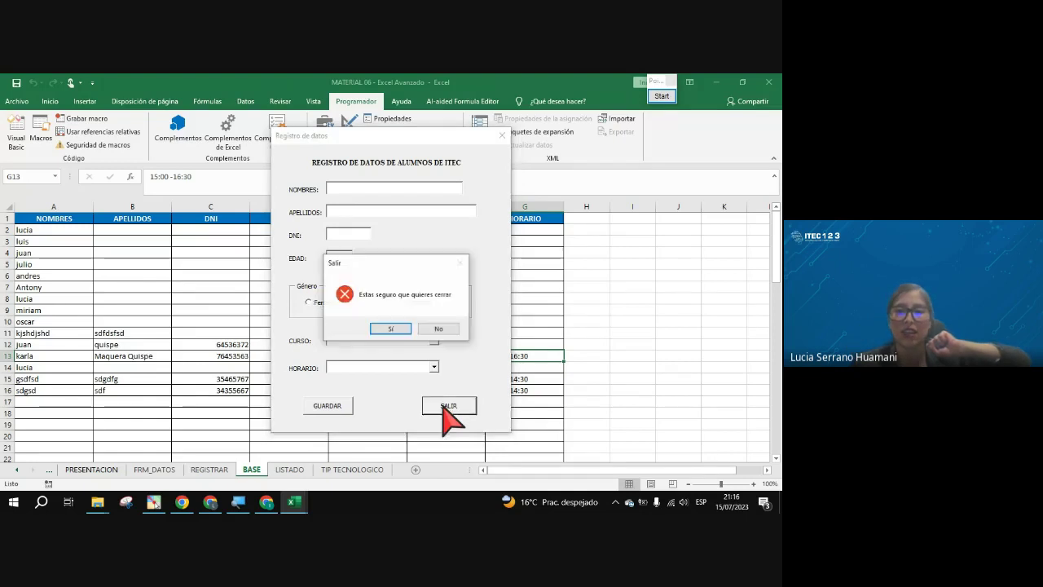
left_click(441, 329)
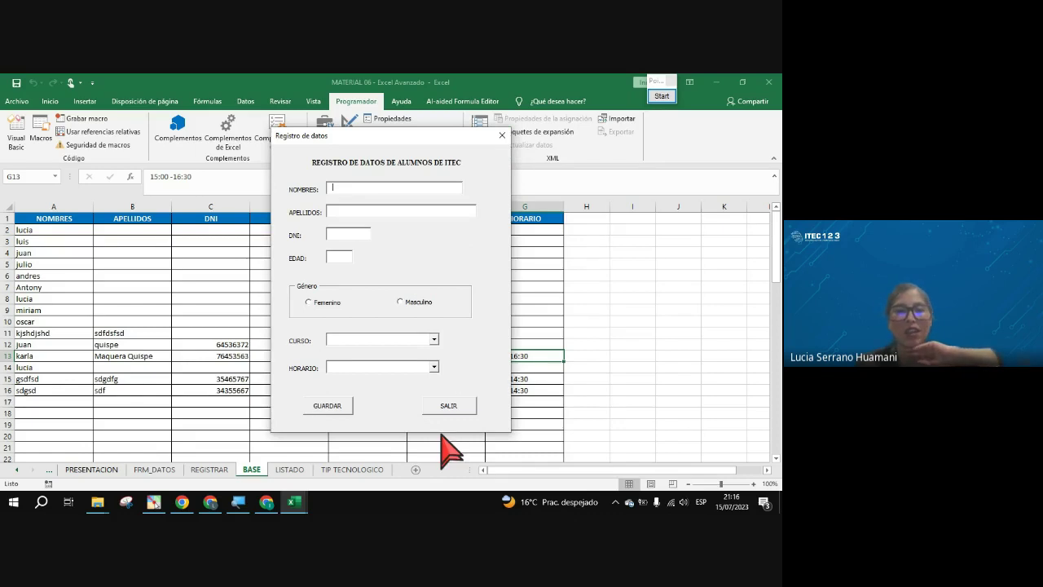
left_click(448, 405)
left_click(401, 330)
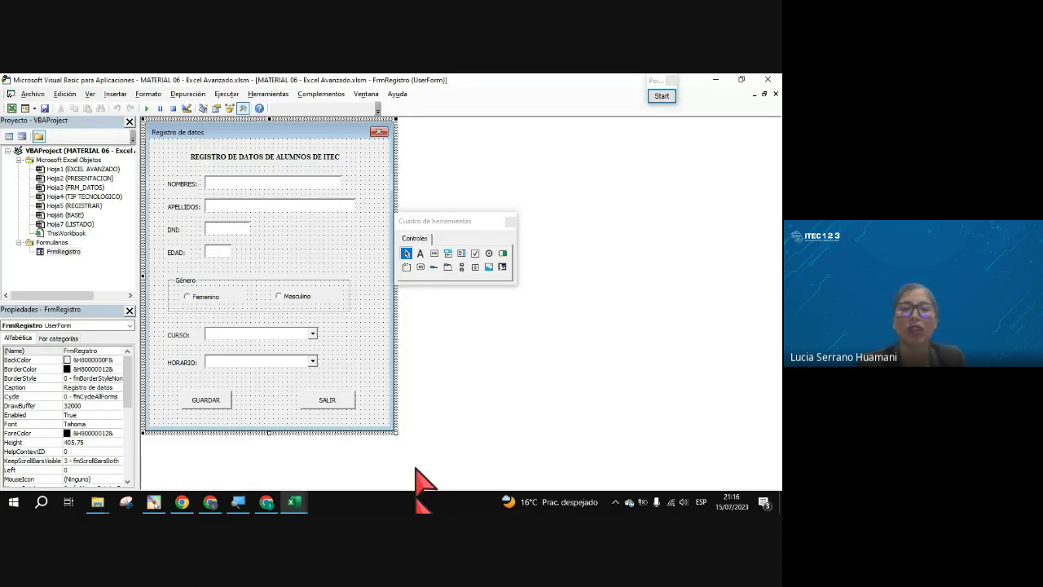
left_click(146, 108)
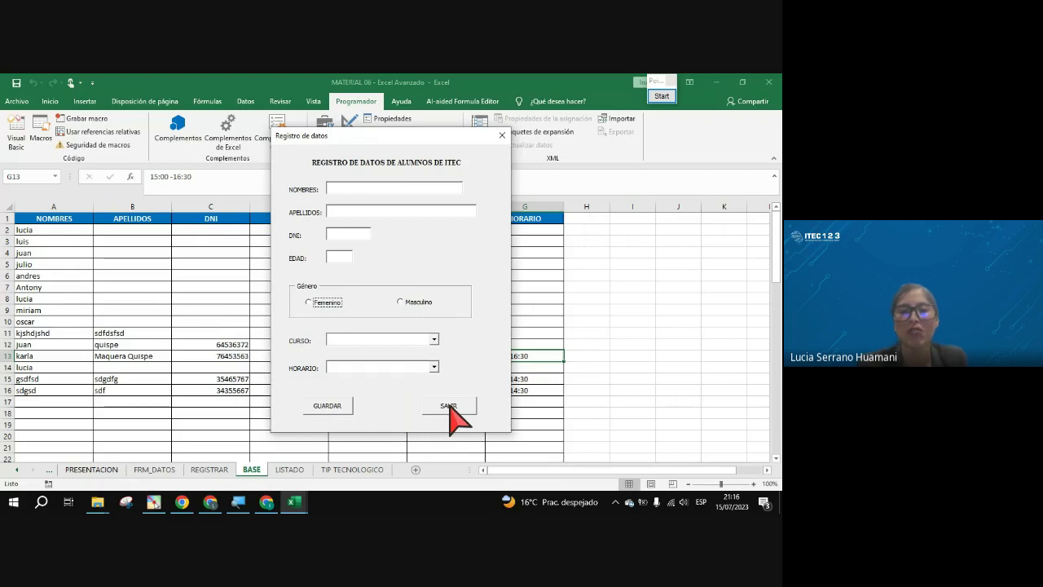
left_click(499, 134)
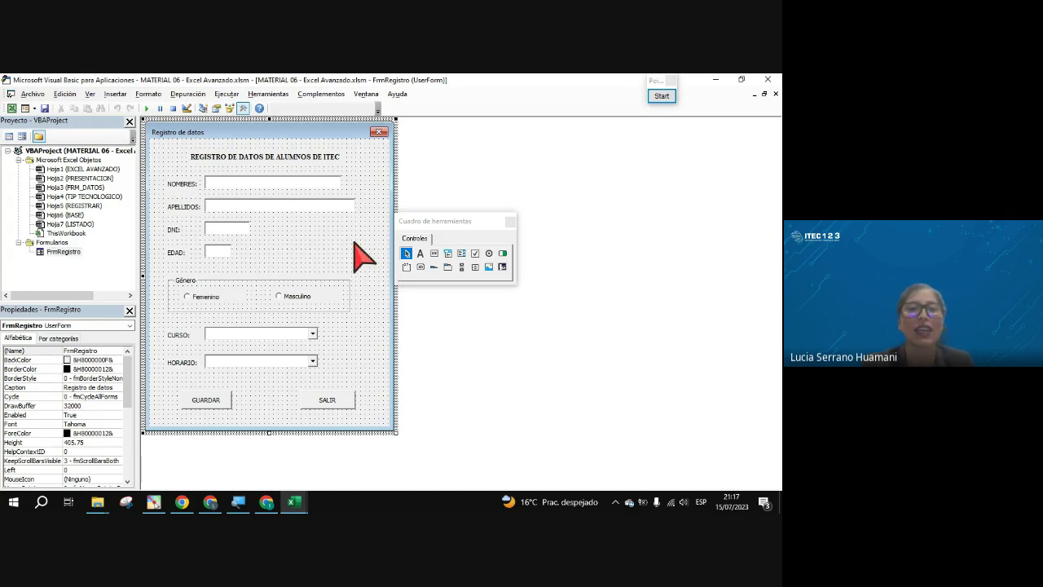
Open the registration form's code and delete the empty UserForm_Click procedure.
double_click(356, 242)
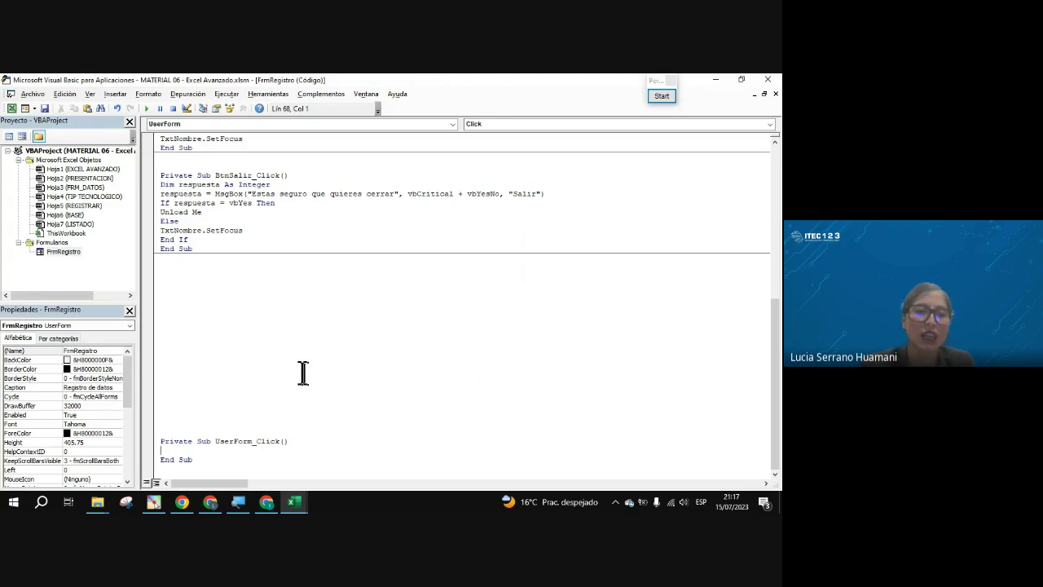
scroll(239, 420, "up", 2)
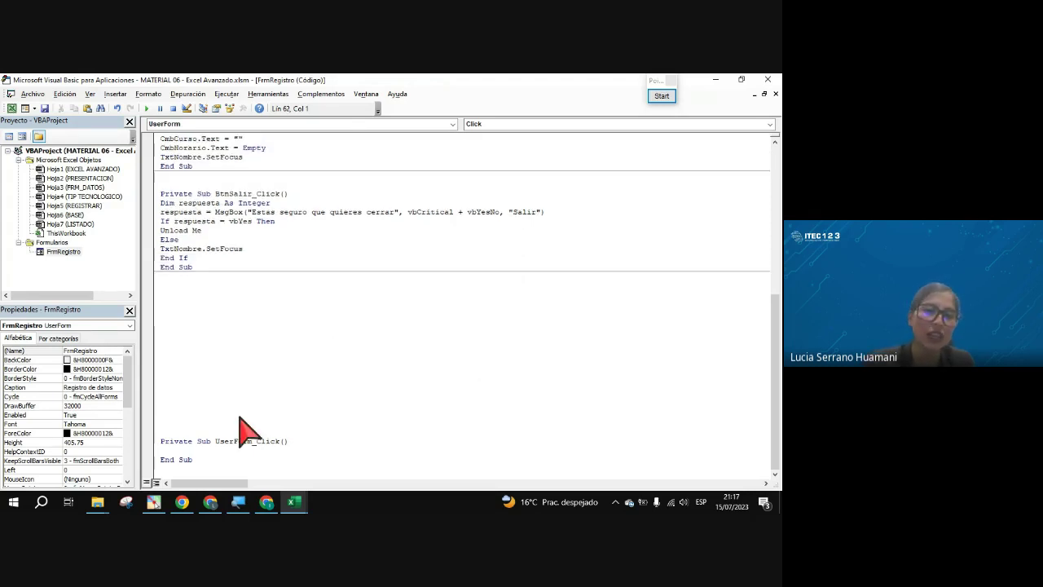
scroll(239, 420, "up", 1)
scroll(239, 420, "up", 1)
scroll(239, 420, "up", 1)
scroll(240, 420, "up", 1)
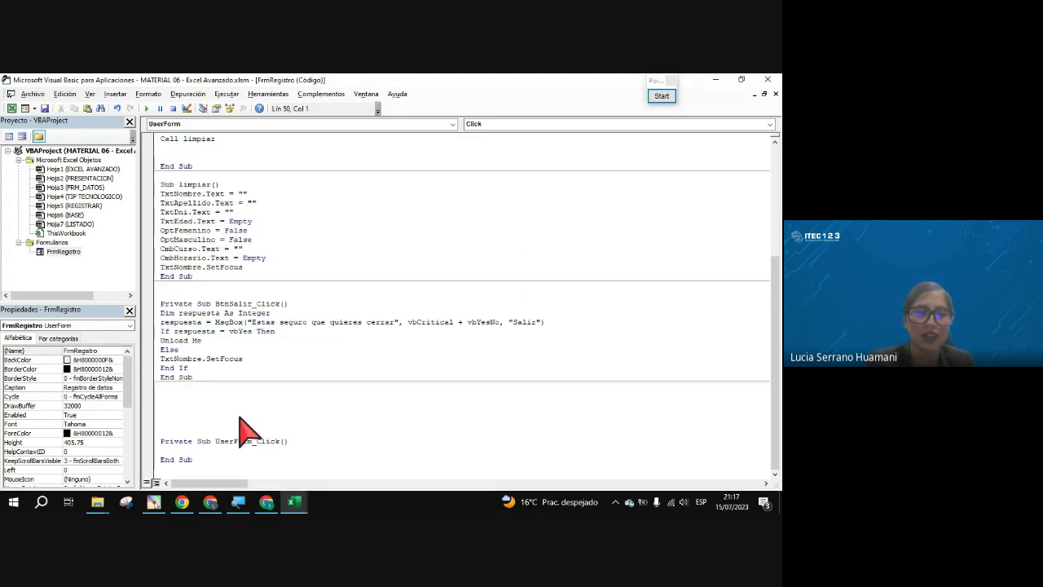
scroll(239, 420, "up", 2)
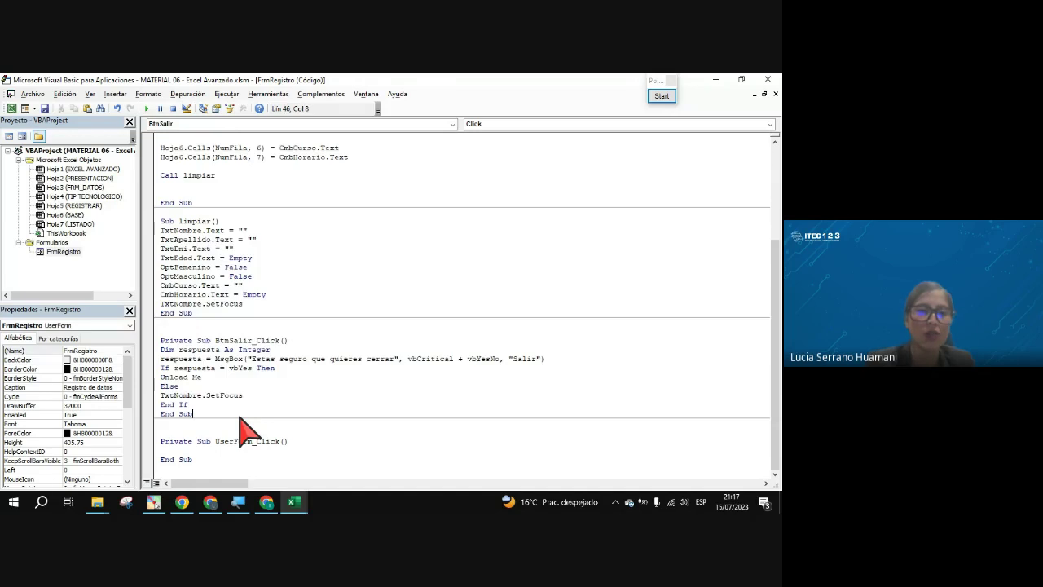
left_click(183, 466)
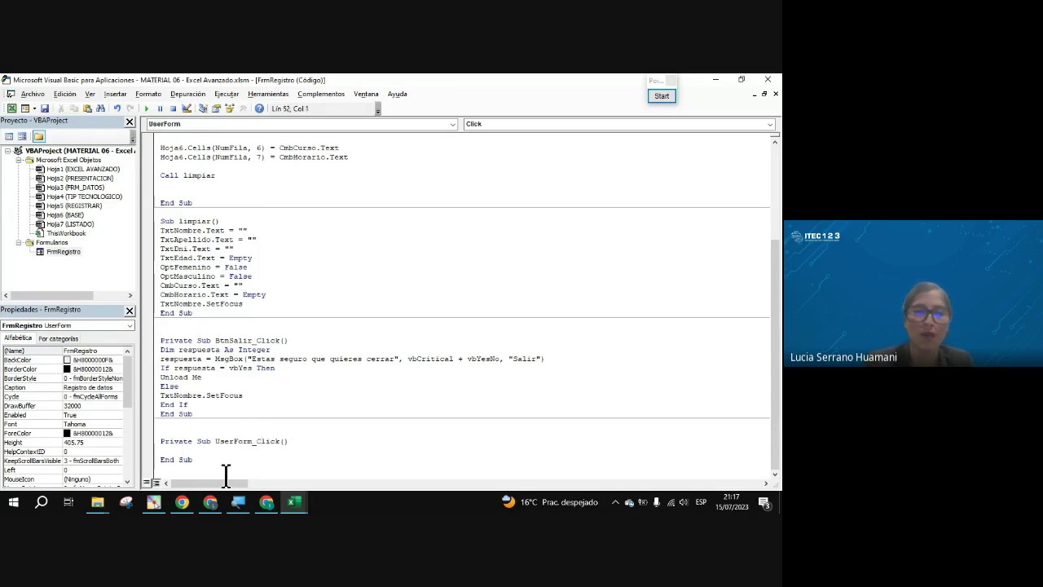
key("Down")
key("Down")
key("Down")
key("Down")
key("Down")
key("Down")
key("Down")
key("Down")
key("Down")
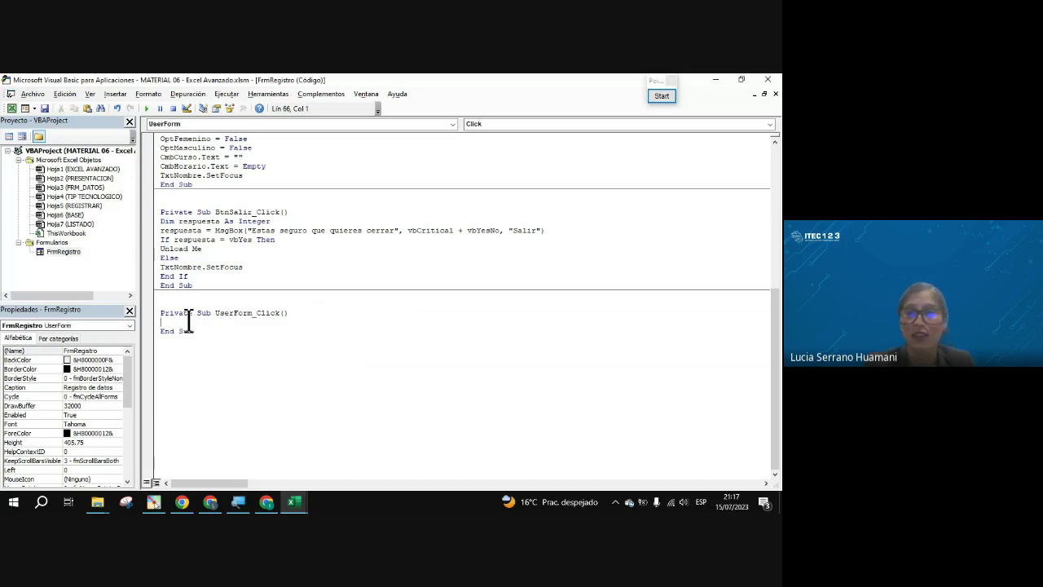
left_click(241, 313)
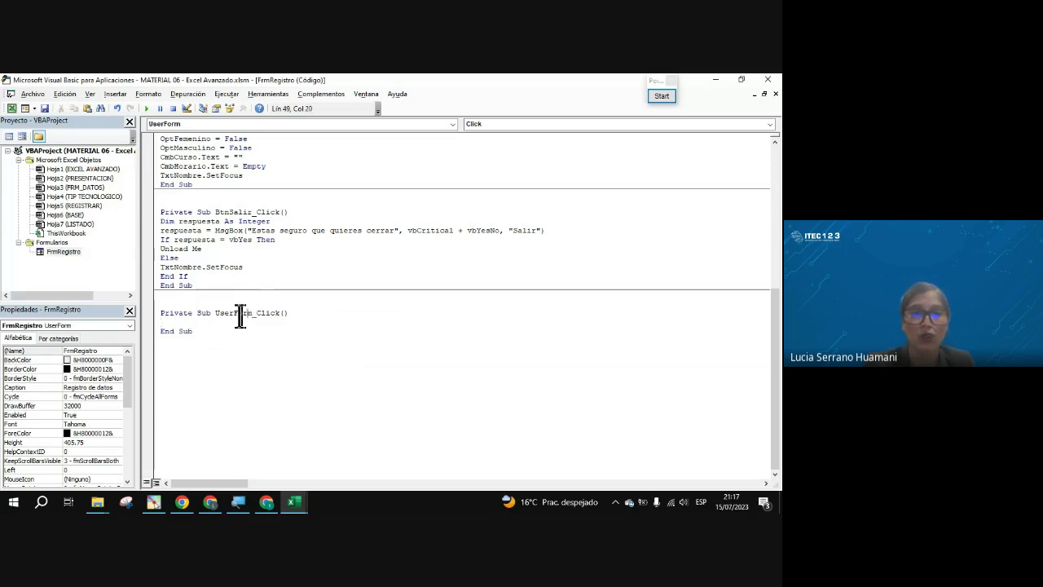
left_click_drag(204, 331, 160, 303)
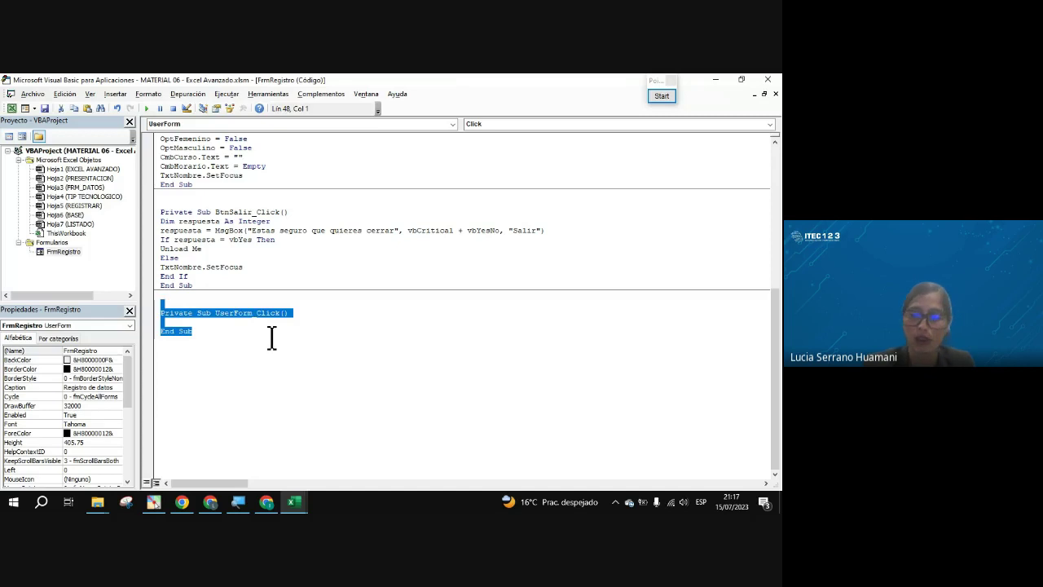
key("Delete")
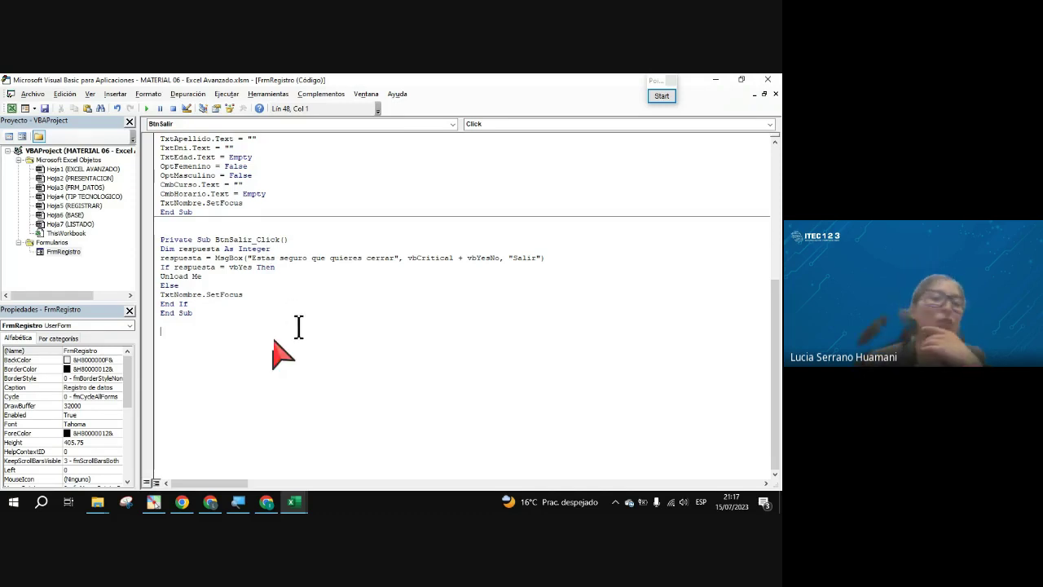
Reopen the form code and delete the blank lines above UserForm_Click.
double_click(64, 252)
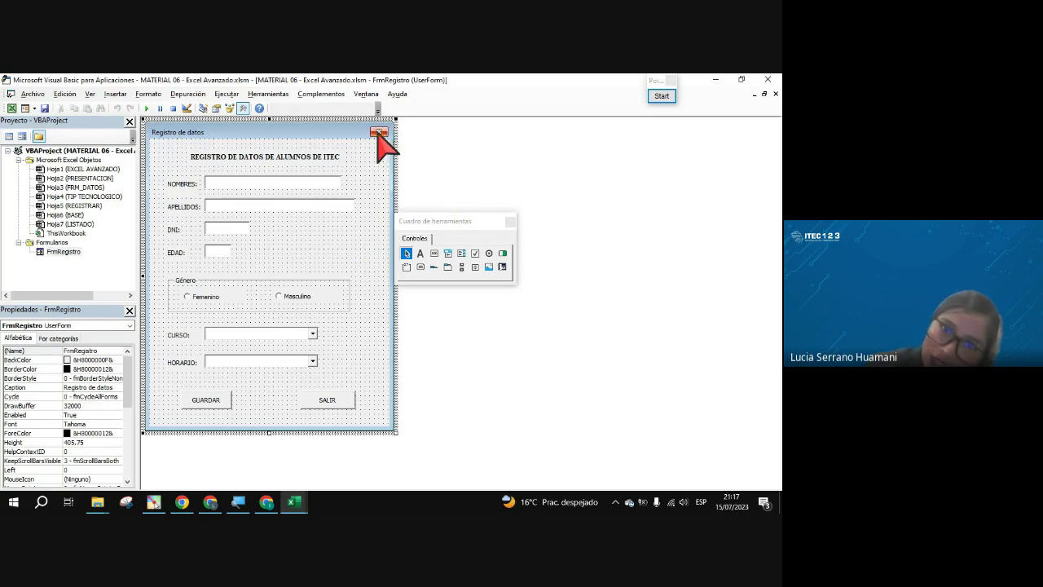
double_click(363, 253)
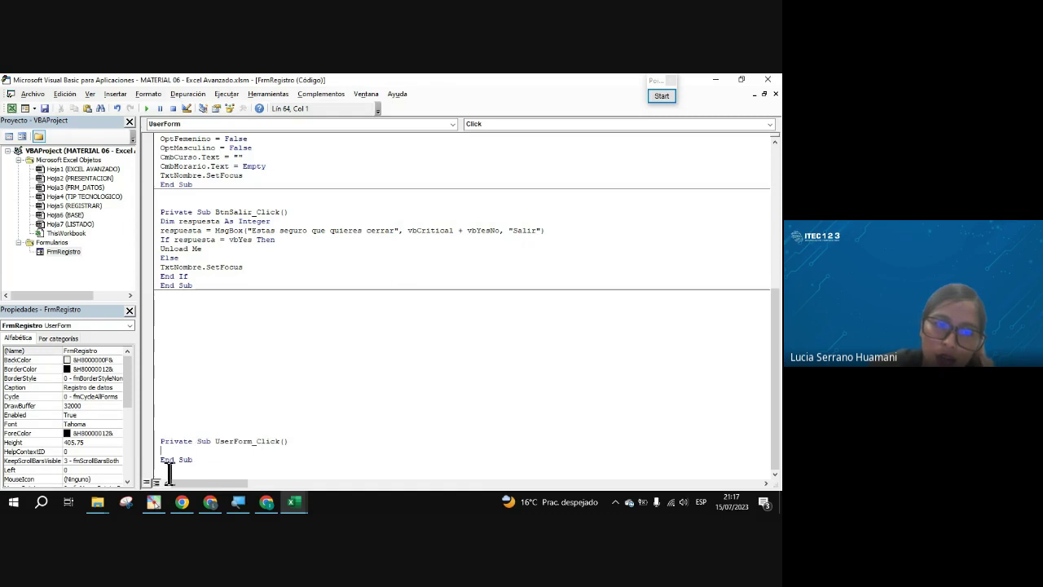
left_click(215, 425)
key("BackSpace")
key("BackSpace")
key("BackSpace")
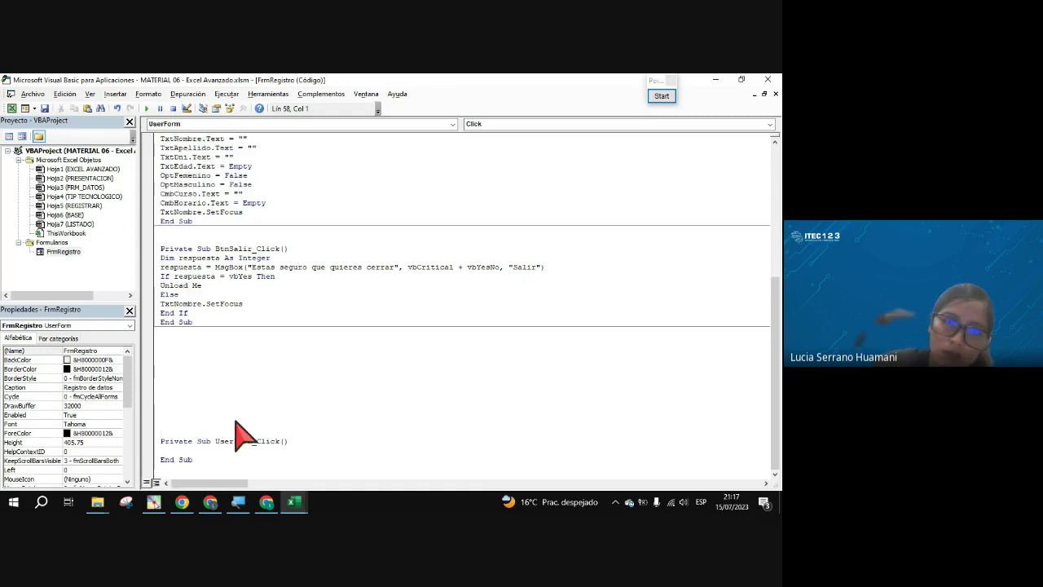
key("BackSpace")
key("BackSpace")
key("BackSpace")
key("BackSpace")
key("BackSpace")
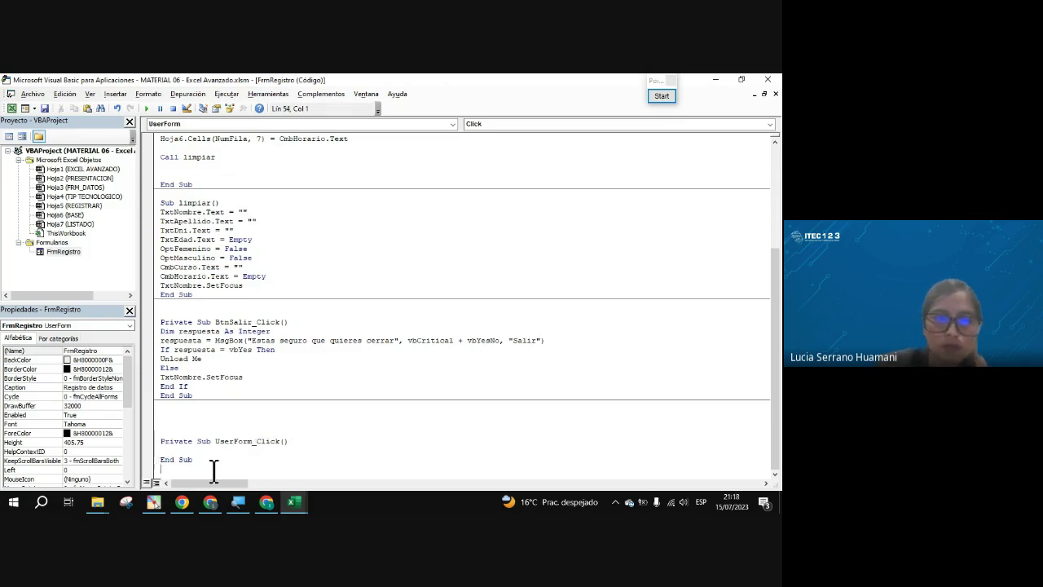
key("ctrl+End")
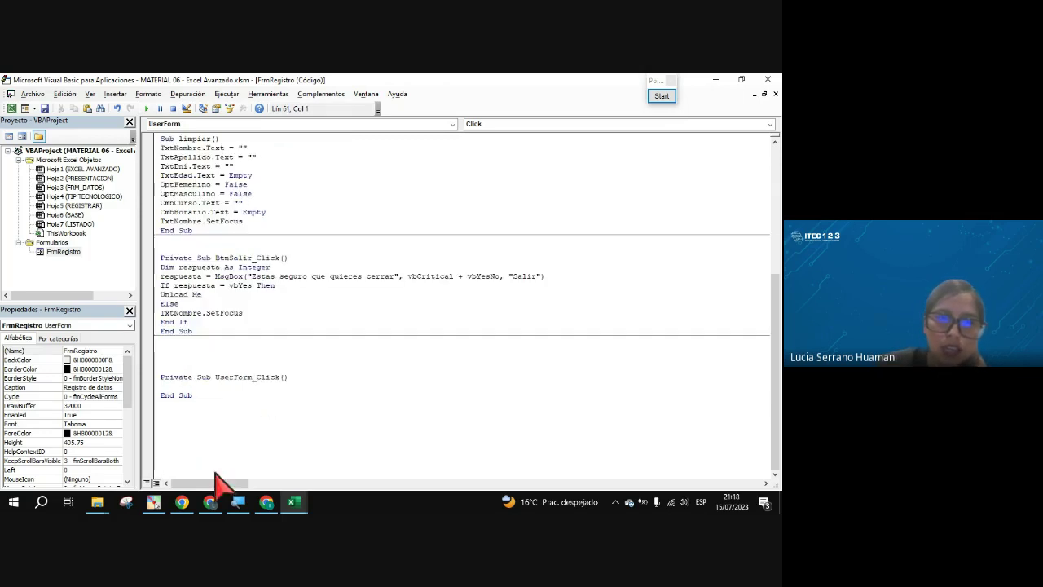
key("Page_Down")
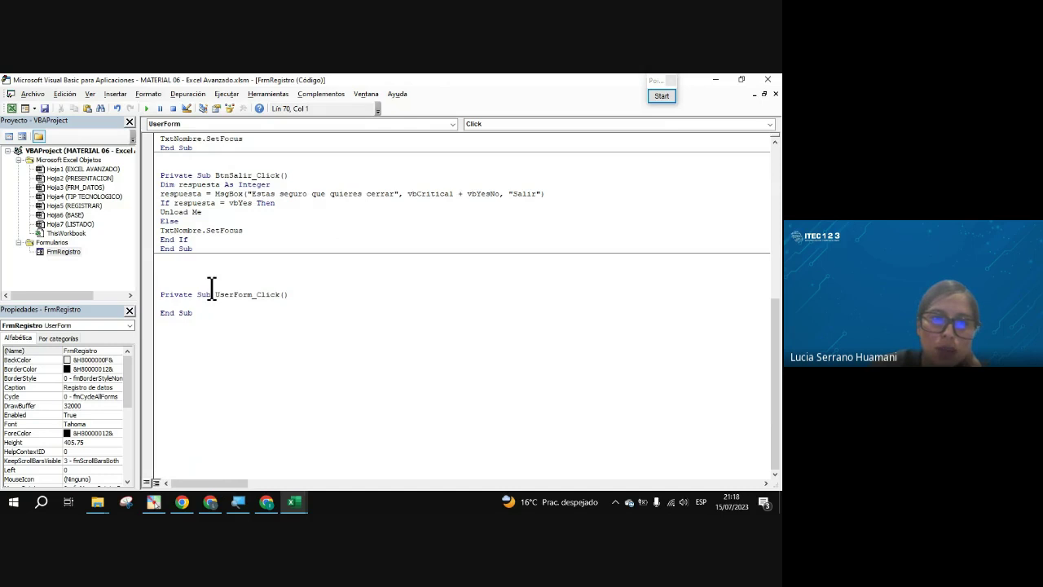
key("Up")
key("Up")
key("Up")
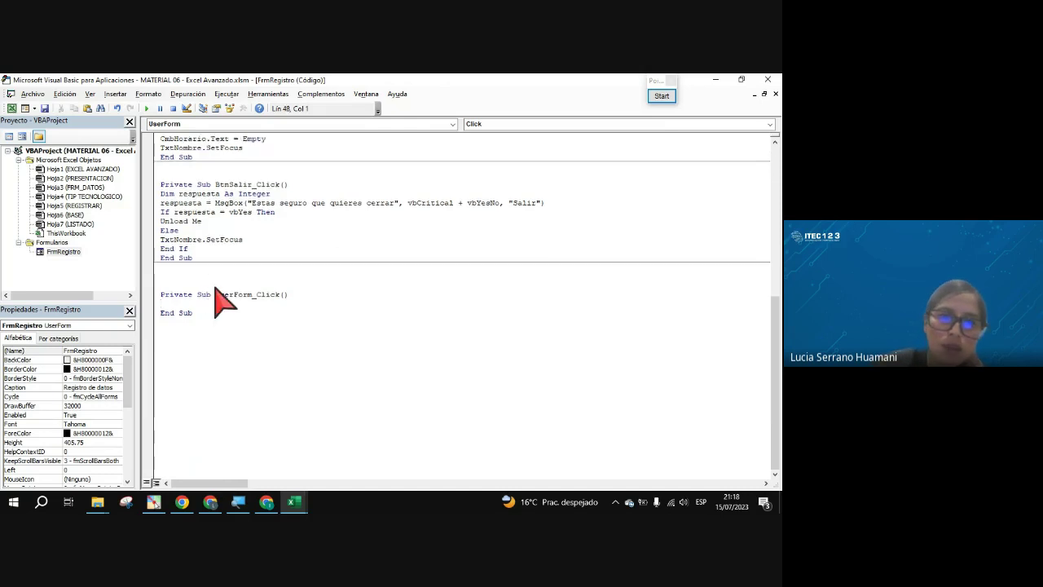
key("BackSpace")
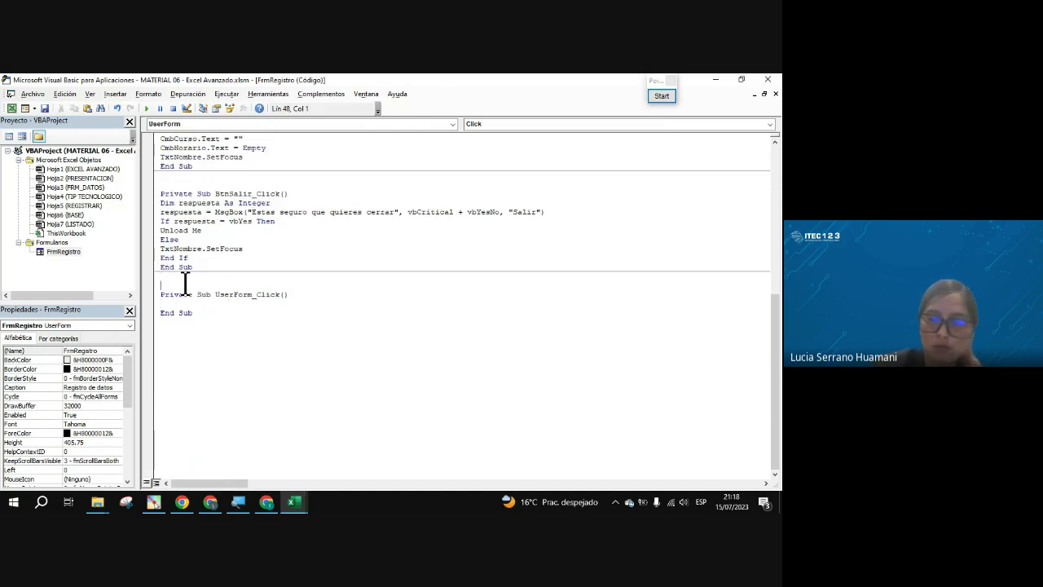
key("BackSpace")
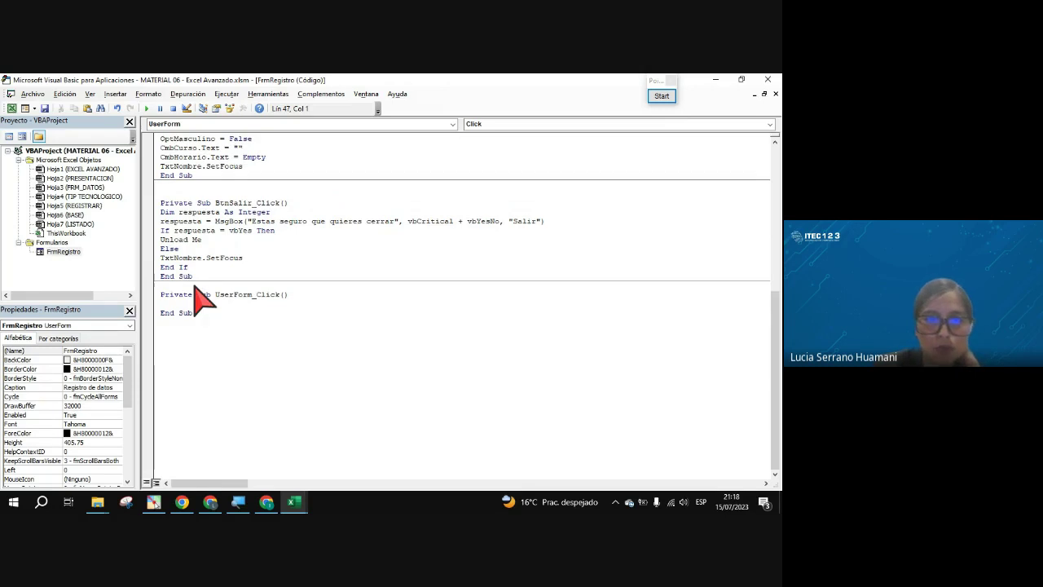
key("Down")
key("Down")
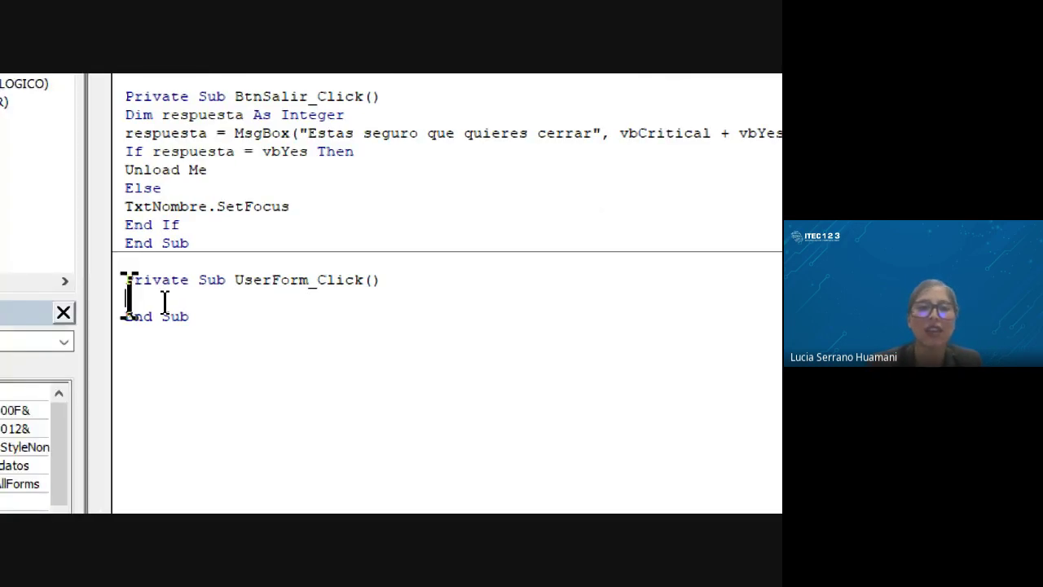
Highlight Private Sub for explanation and bring up the Procedure list of form events.
left_click_drag(126, 279, 234, 282)
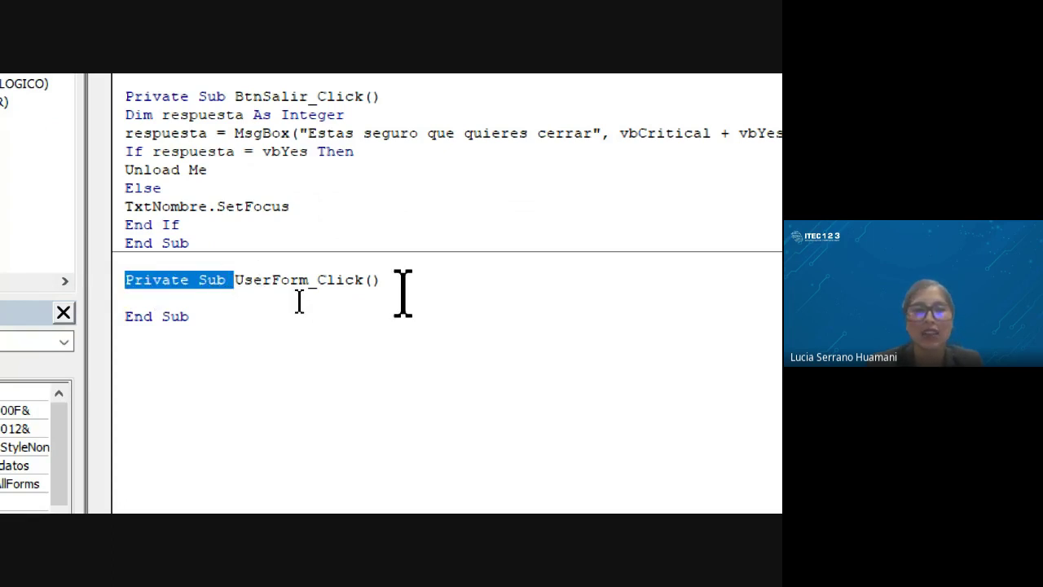
left_click(212, 305)
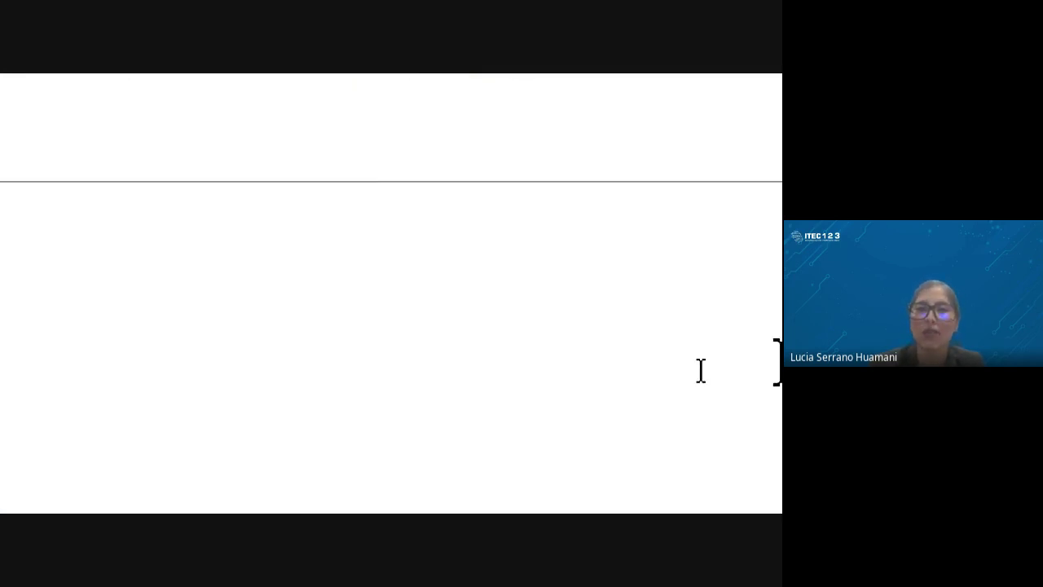
left_click(411, 175)
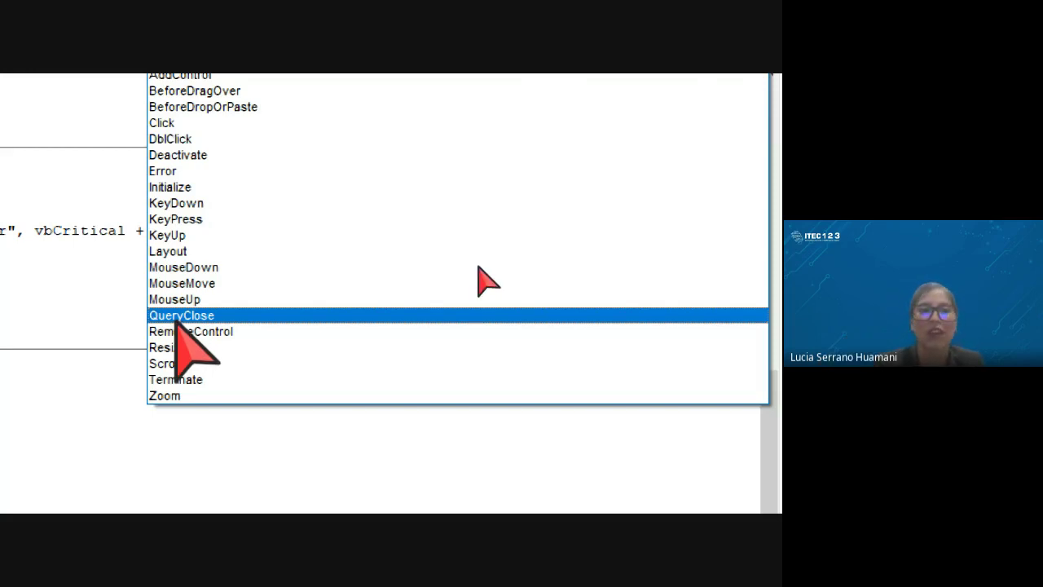
Insert a UserForm_QueryClose stub from the Procedure list, then delete it again.
left_click(179, 316)
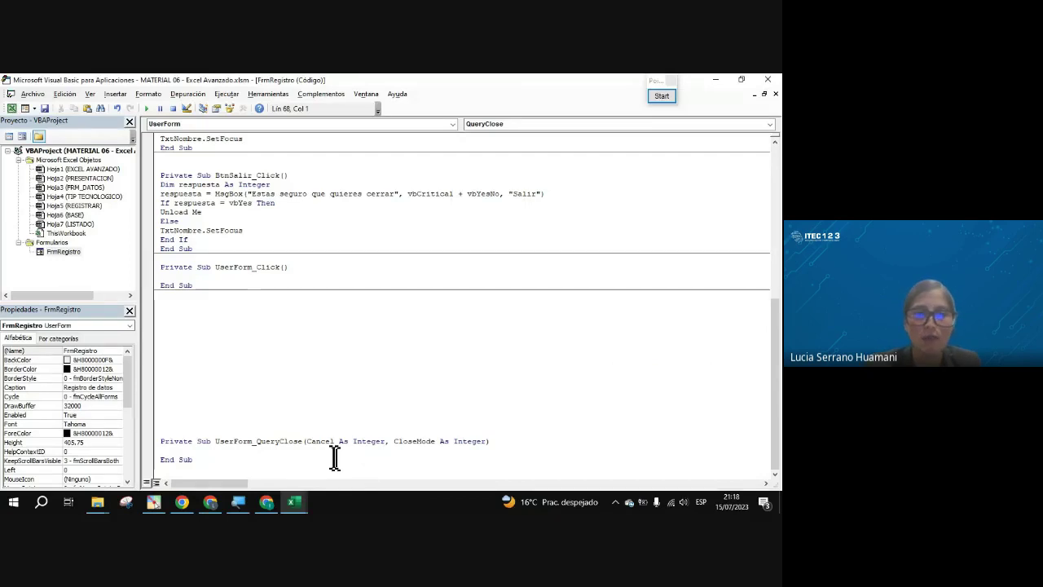
key("BackSpace")
key("BackSpace")
key("BackSpace")
key("BackSpace")
key("BackSpace")
key("BackSpace")
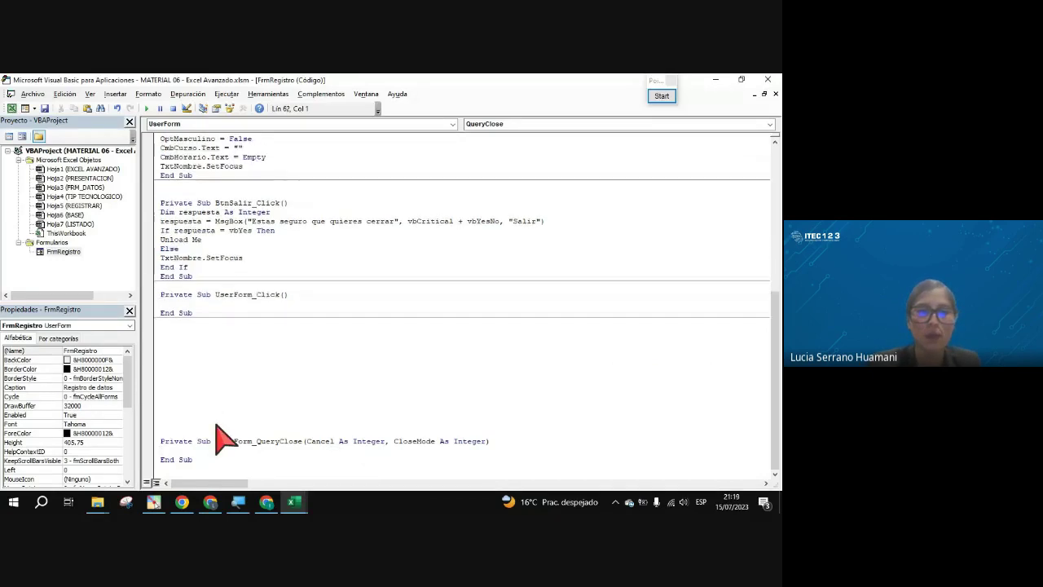
key("BackSpace")
key("BackSpace")
key("BackSpace")
key("BackSpace")
key("BackSpace")
key("BackSpace")
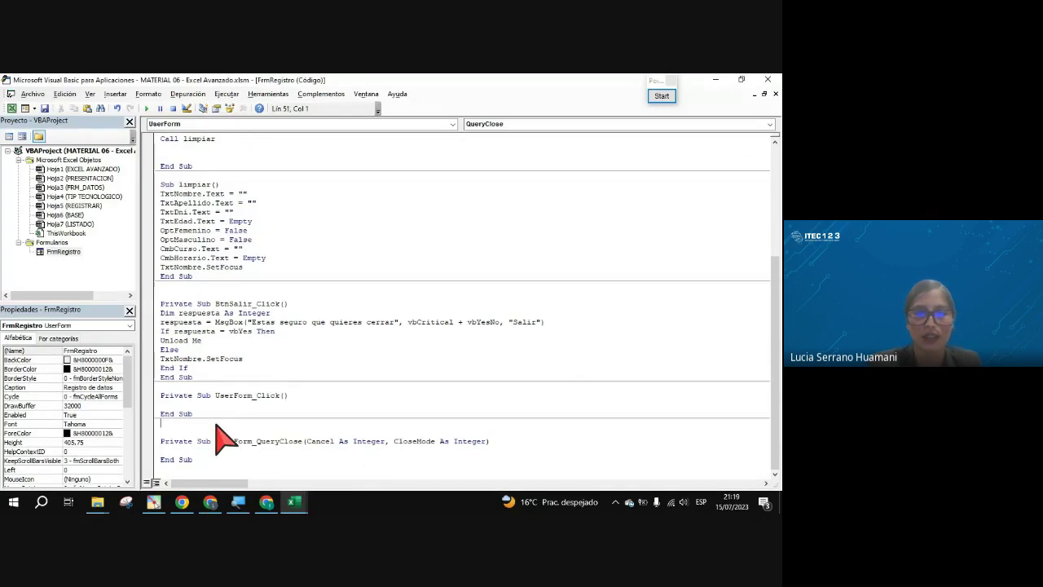
left_click(271, 448)
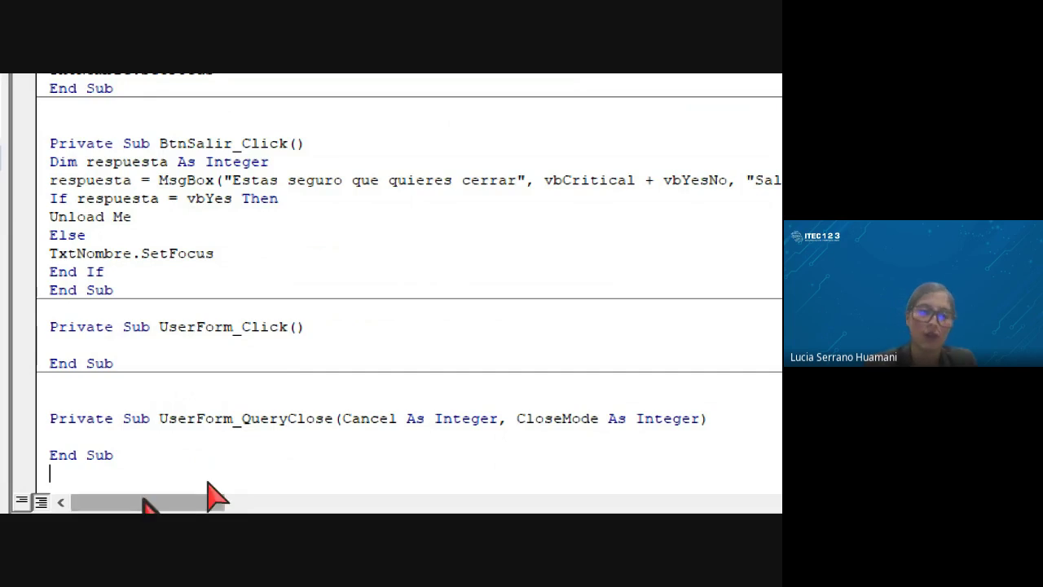
double_click(102, 454)
left_click_drag(50, 418, 81, 478)
key("Delete")
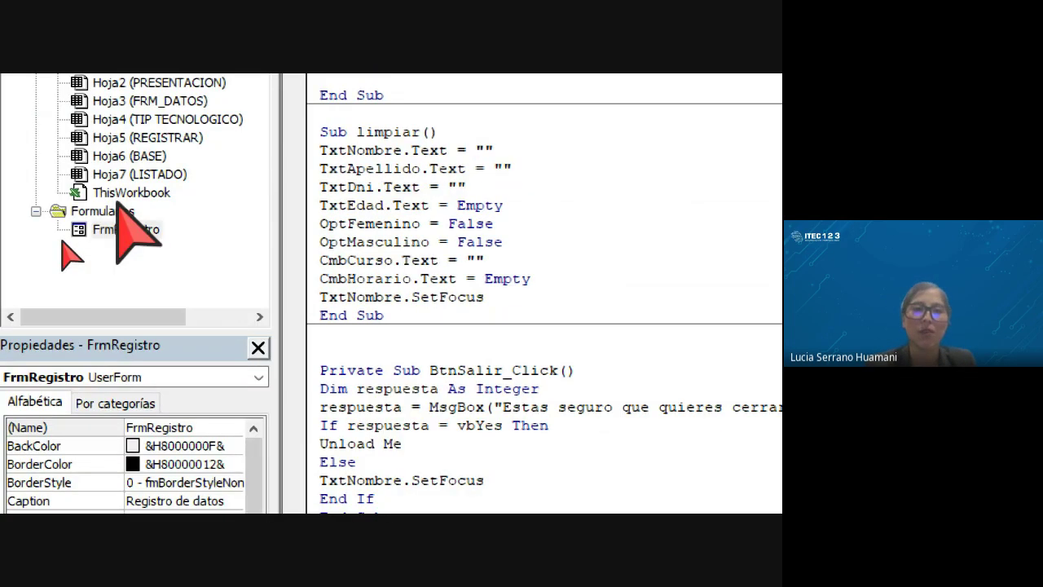
Reopen the form code, insert the UserForm_QueryClose stub again and add blank lines below it.
double_click(125, 229)
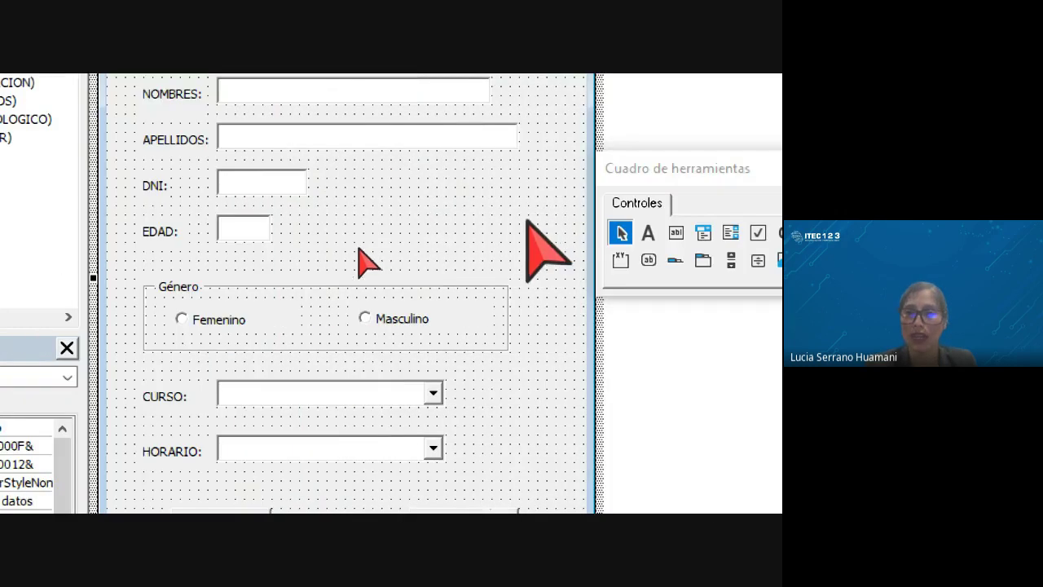
double_click(570, 244)
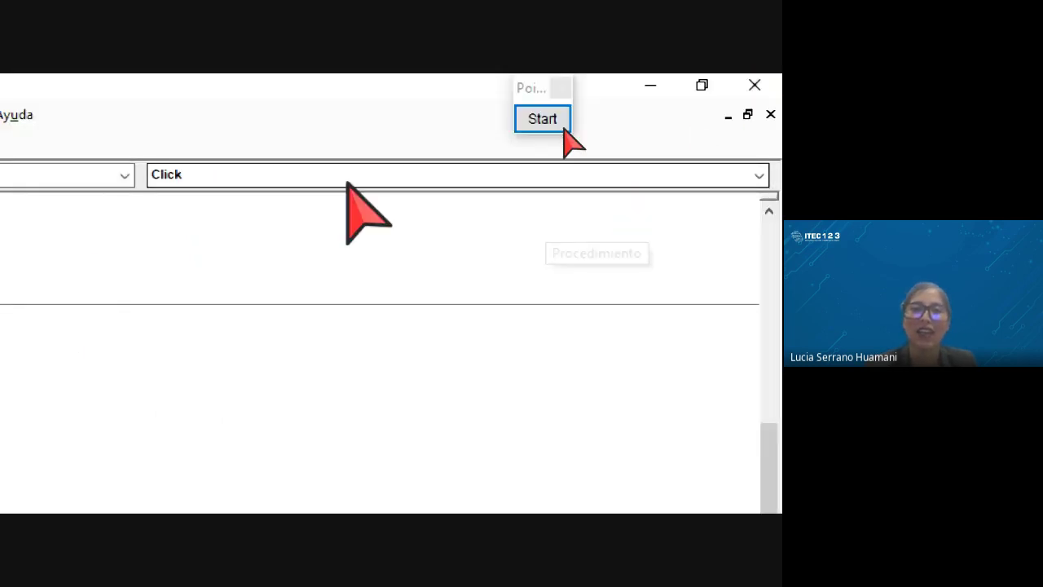
left_click(348, 181)
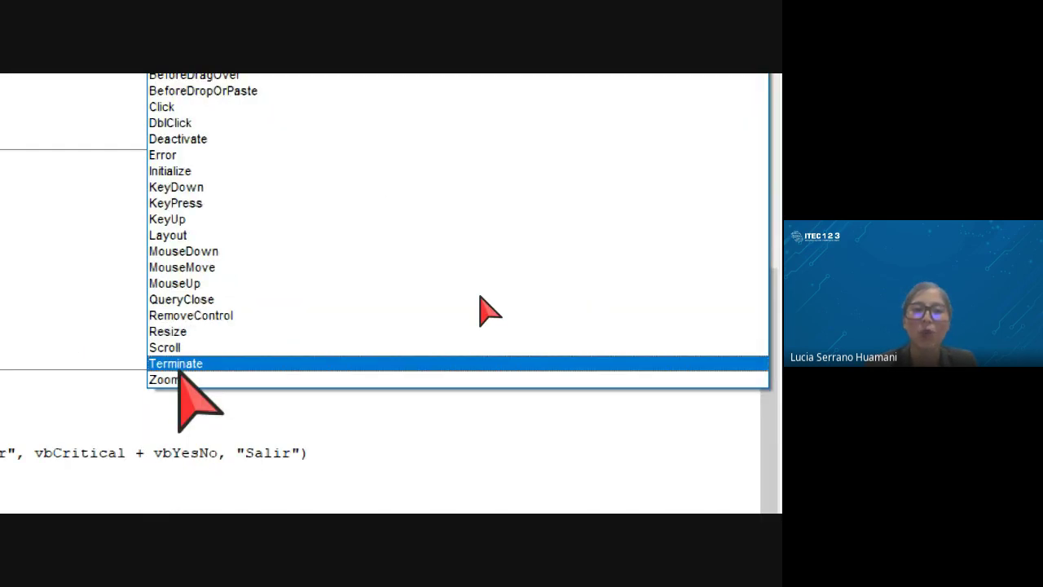
left_click(187, 300)
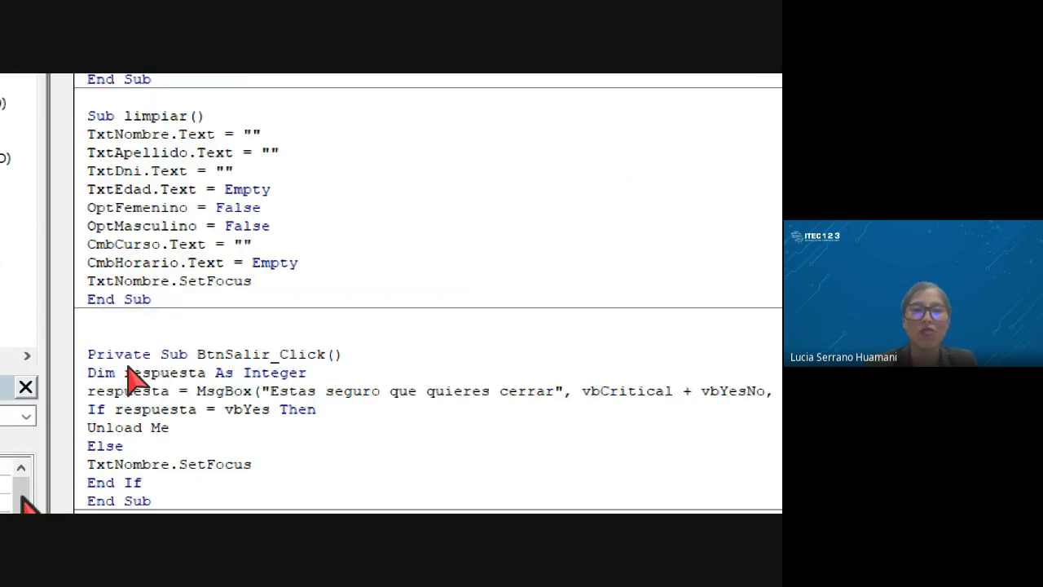
left_click(201, 455)
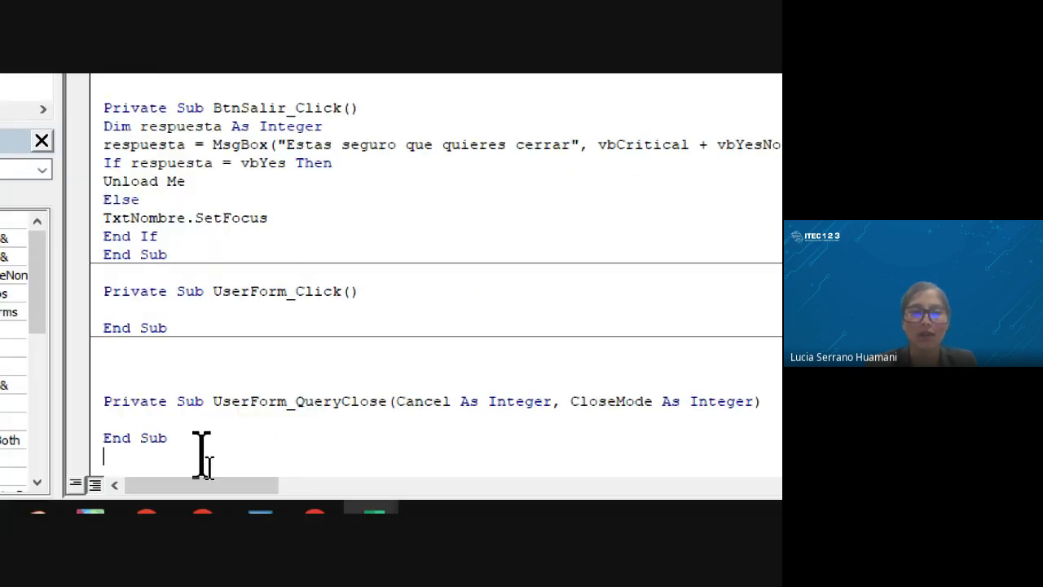
key("Return")
key("Return")
key("Return")
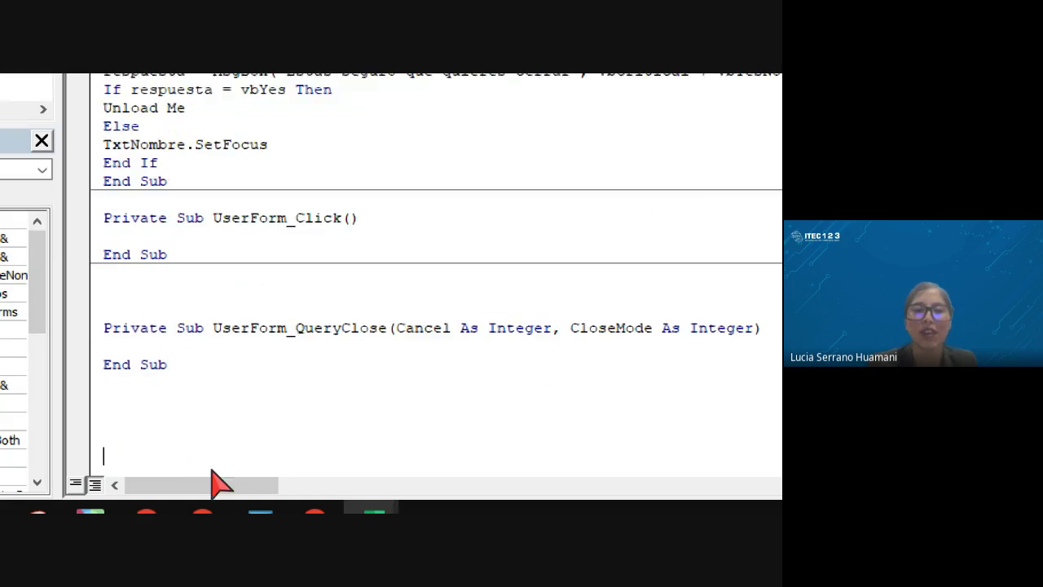
key("Return")
key("Return")
key("Return")
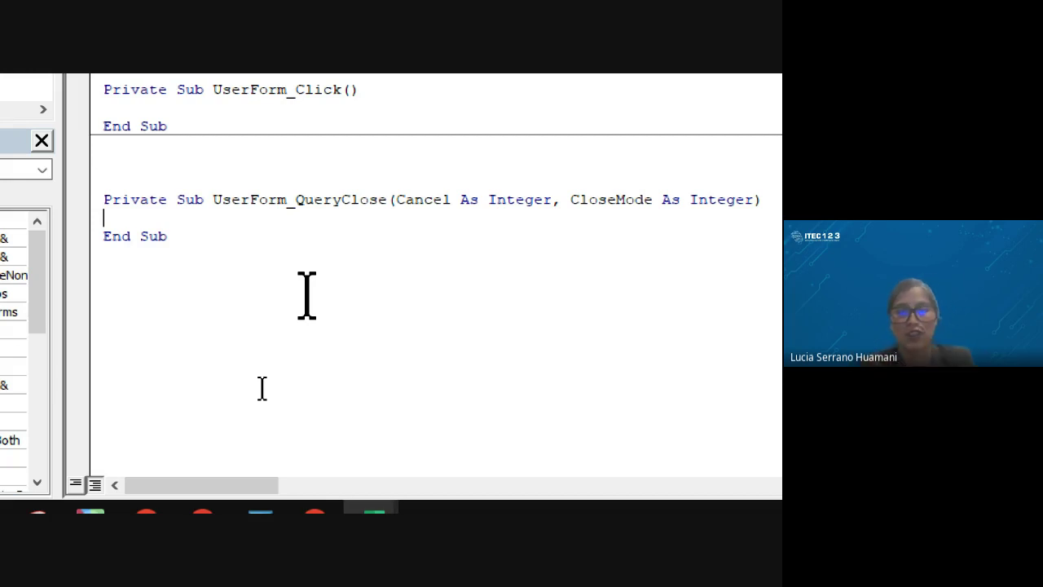
Write If CloseMode = vbFormControlMenu Then as the first line of UserForm_QueryClose.
type("if")
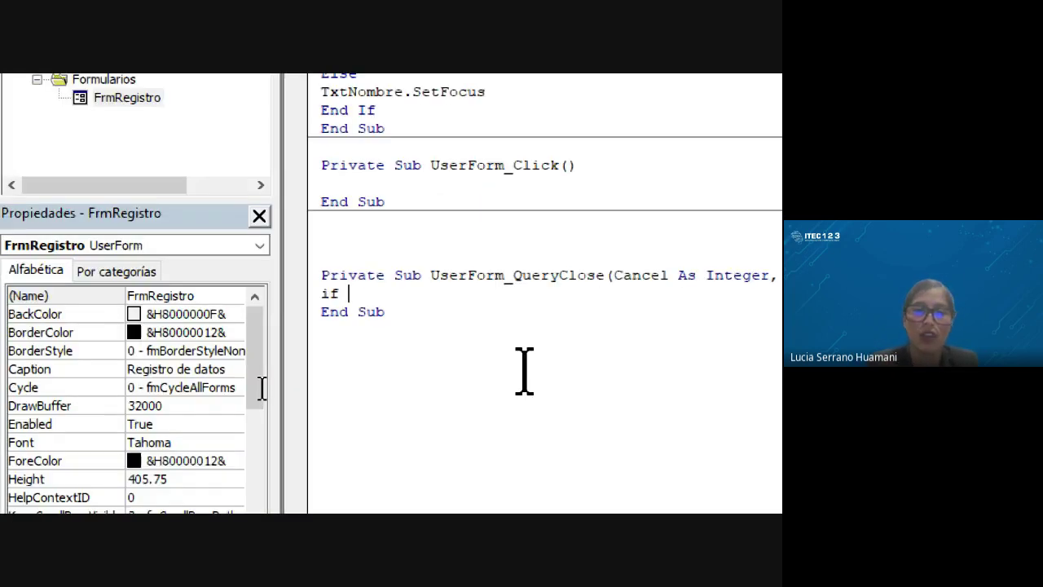
key("BackSpace")
key("BackSpace")
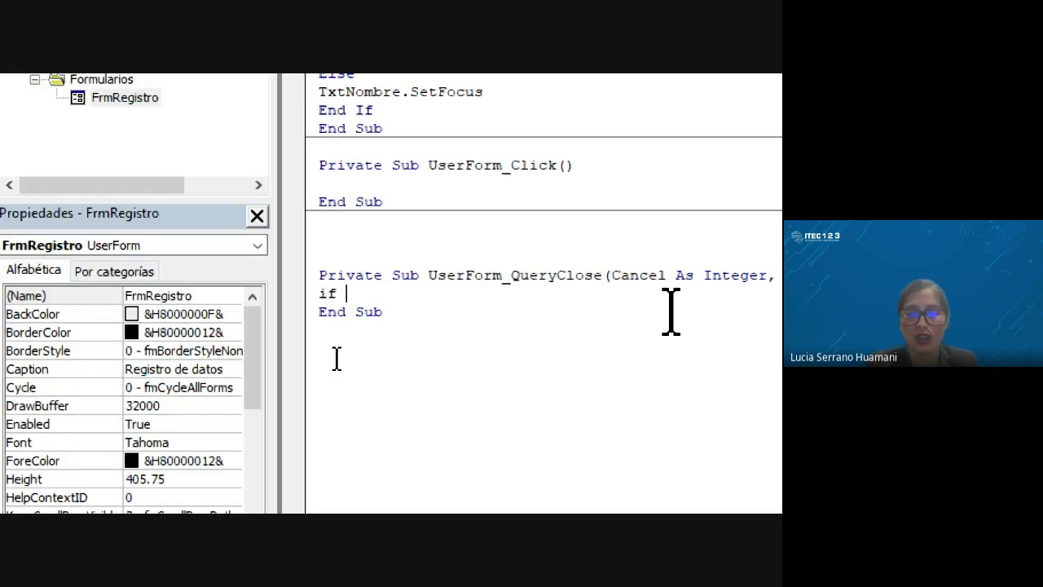
type("closemode")
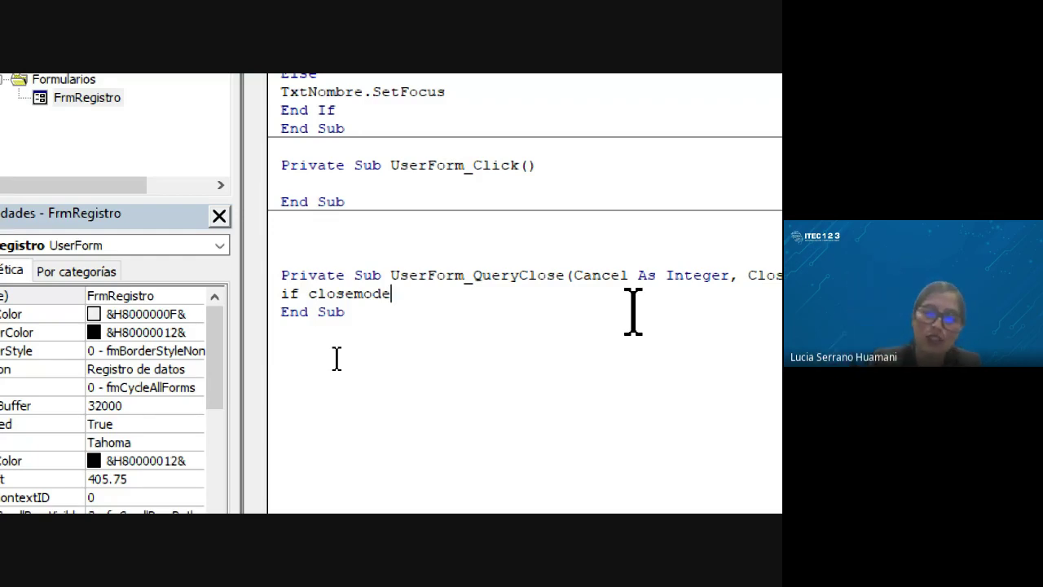
type("=")
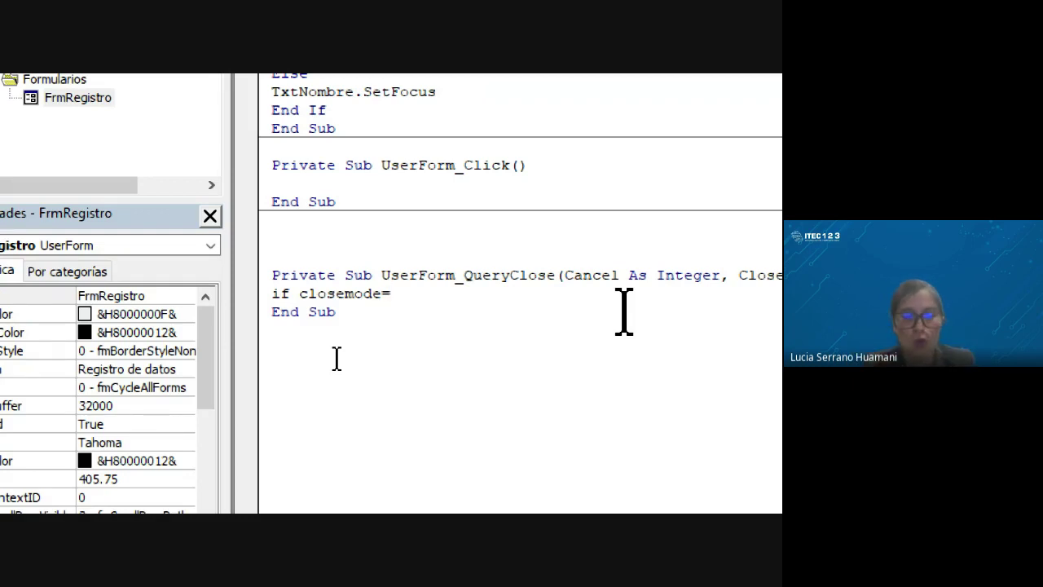
type("vbfo")
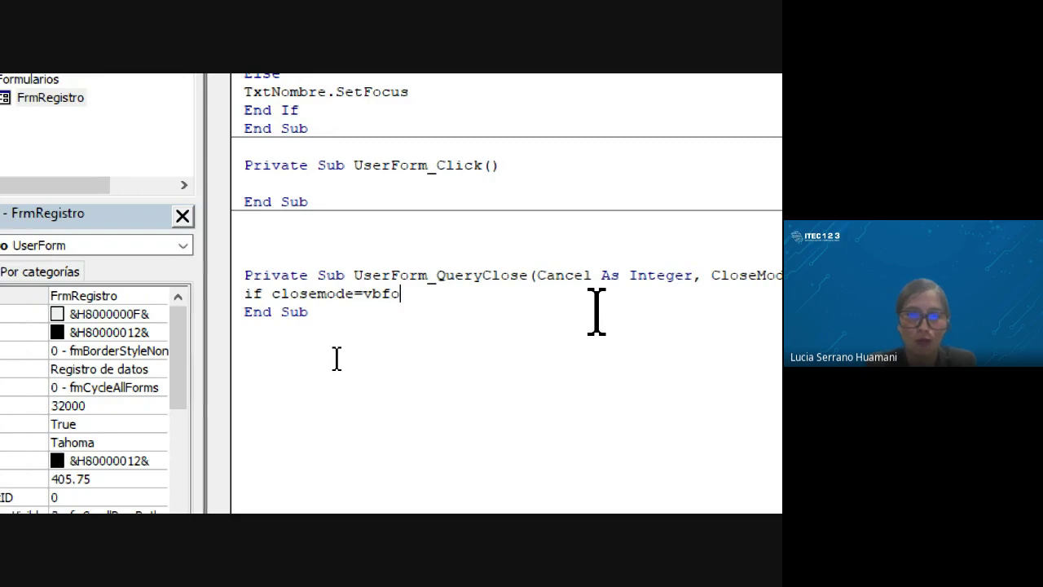
type("rm")
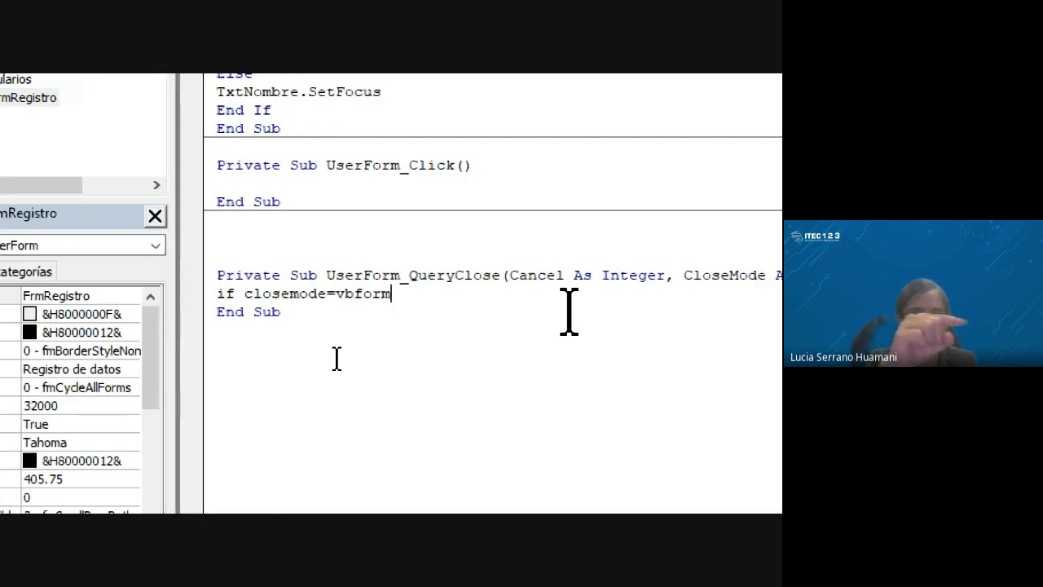
type("contro")
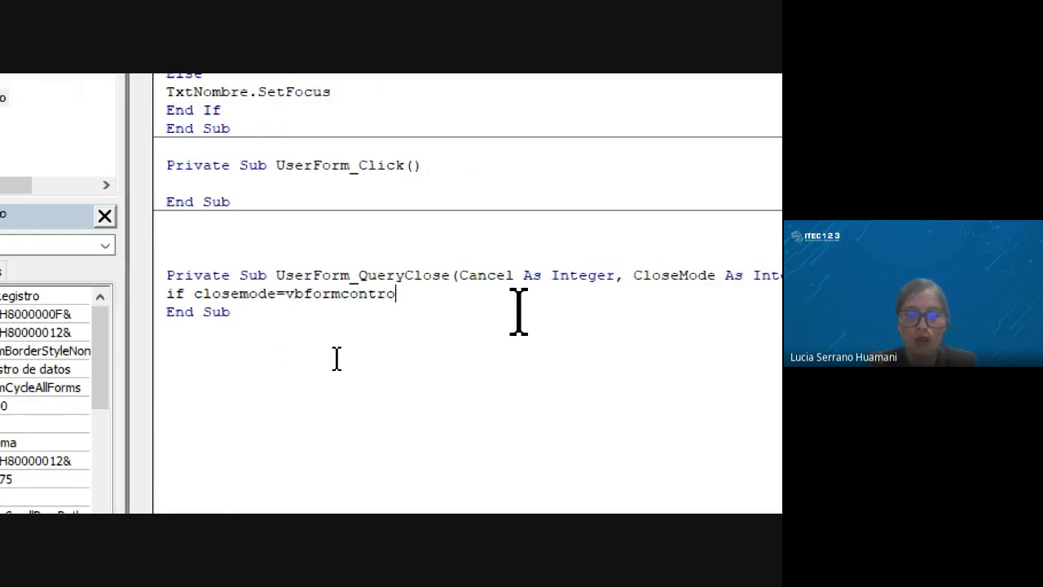
type("lmenu")
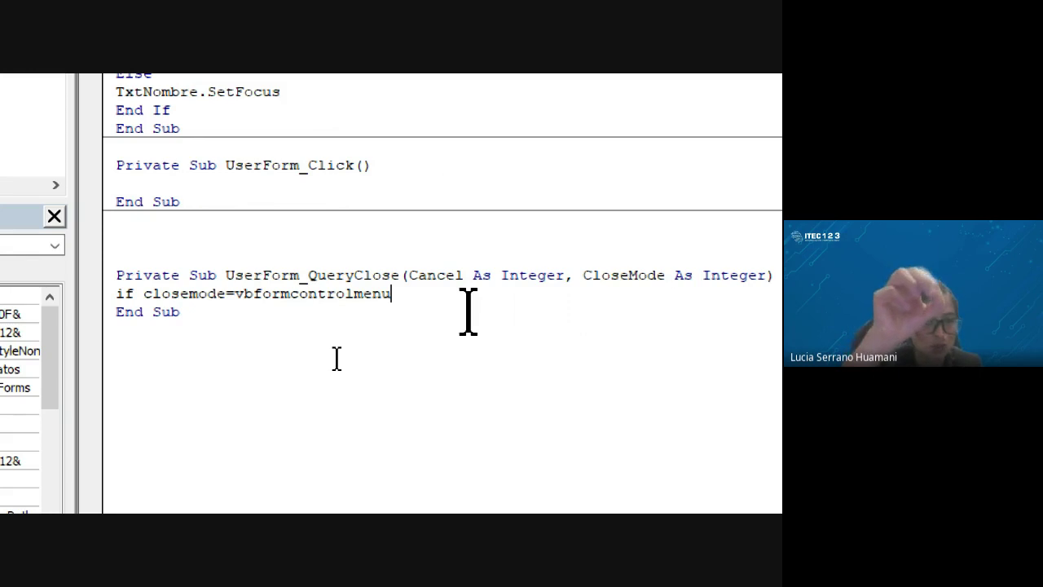
type("then")
key("Return")
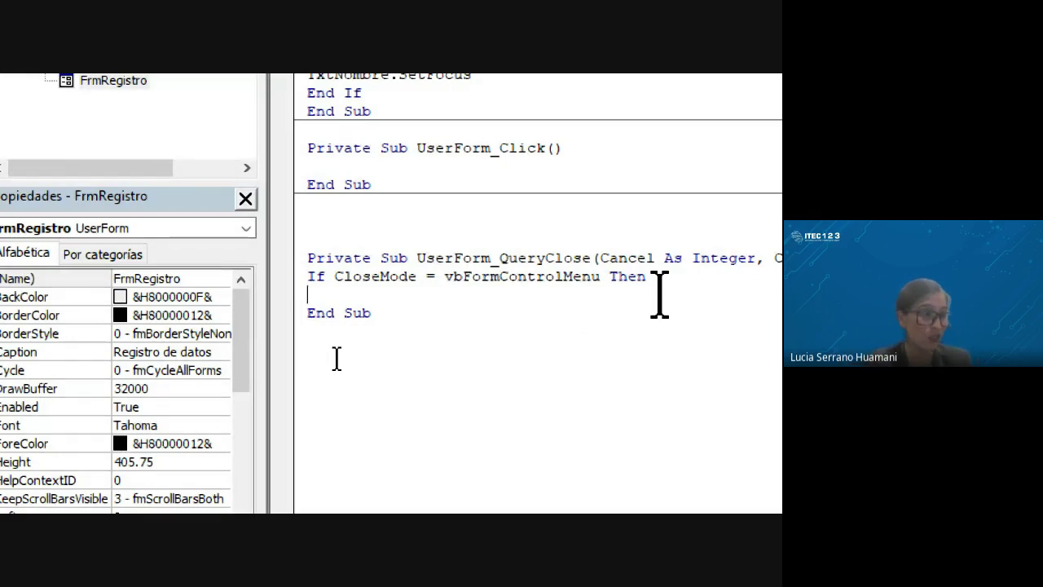
Add MsgBox "Por favor utiliza tu boton salir" inside the UserForm_QueryClose handler.
type("msg")
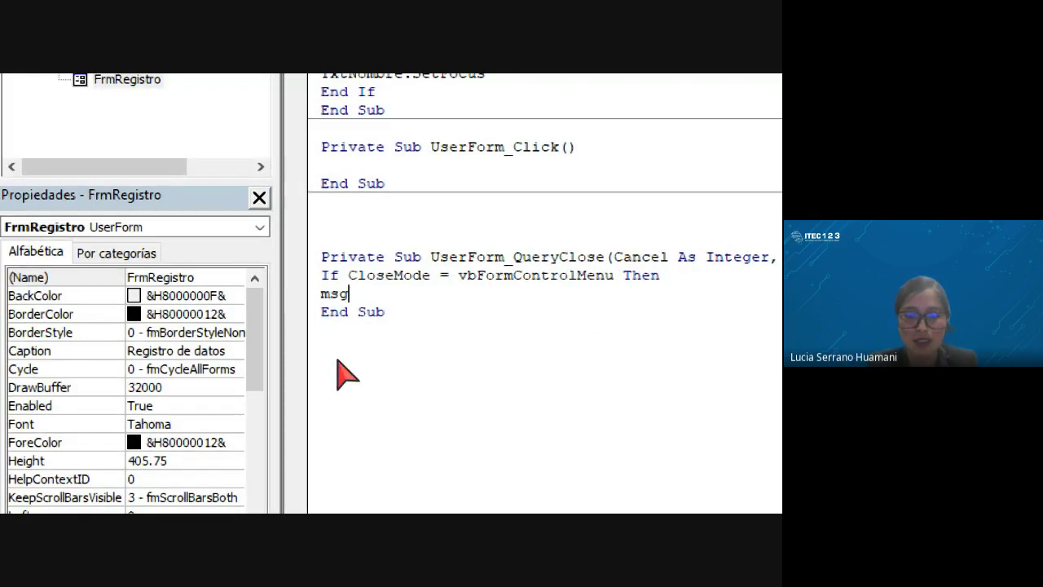
type("box")
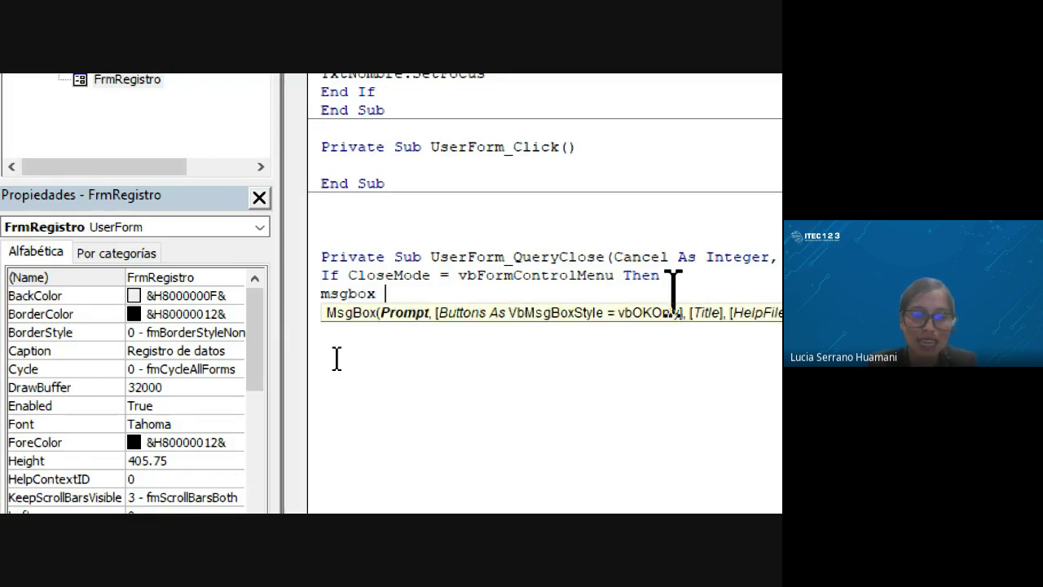
type(" \"")
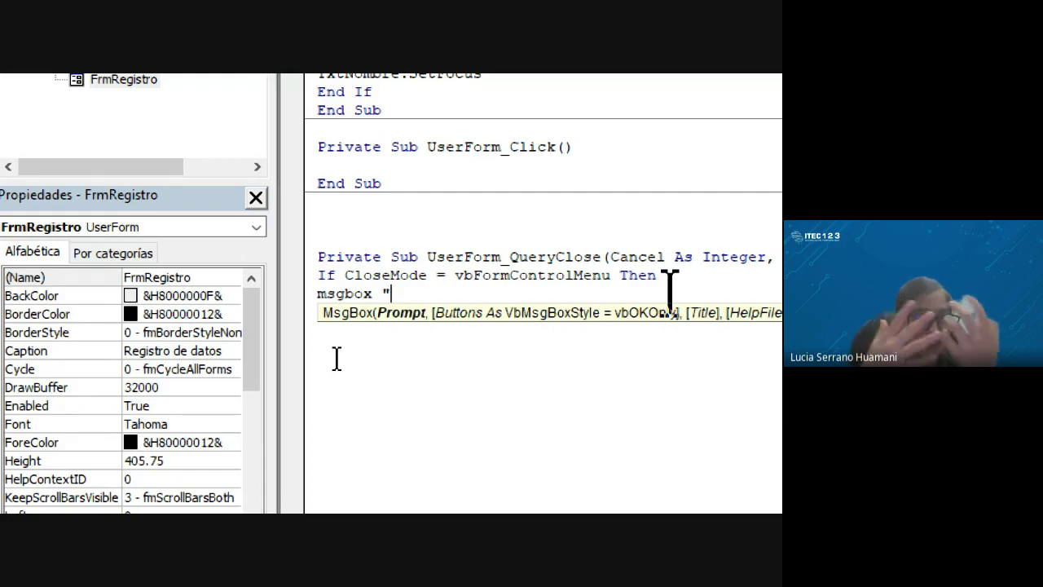
type("poc")
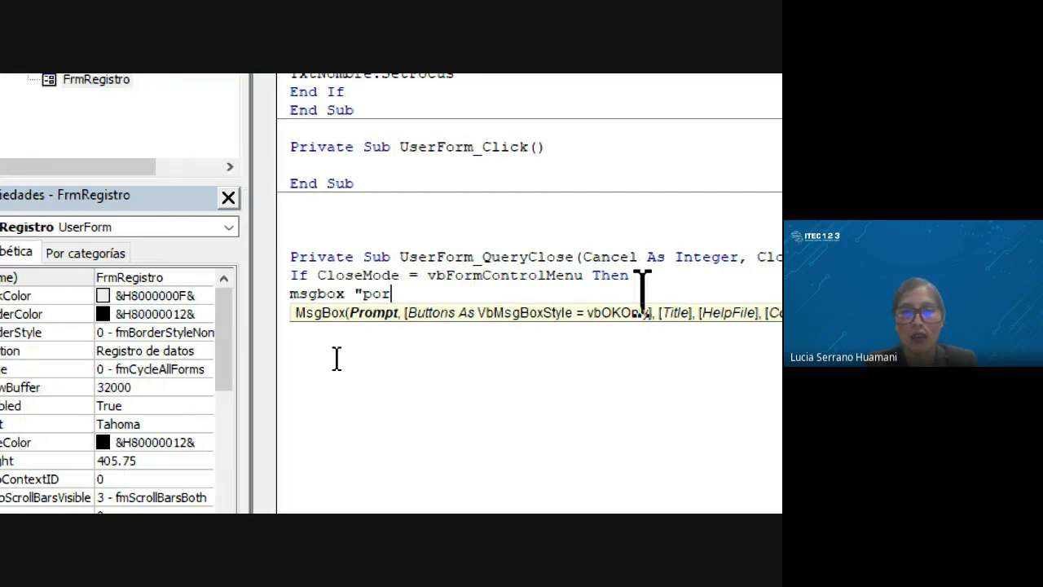
key("BackSpace")
key("BackSpace")
key("BackSpace")
type("P")
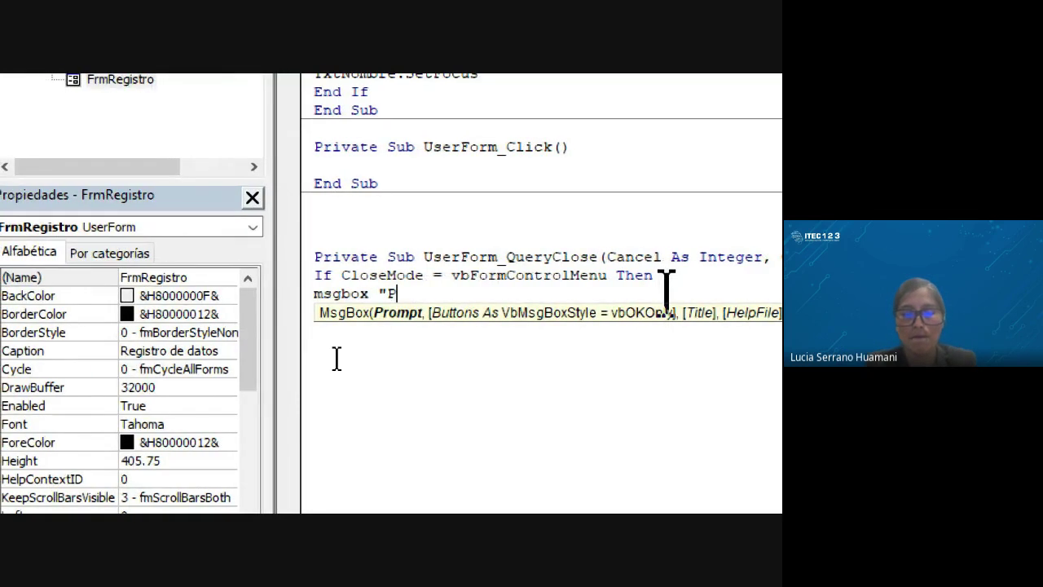
type("or favor uti")
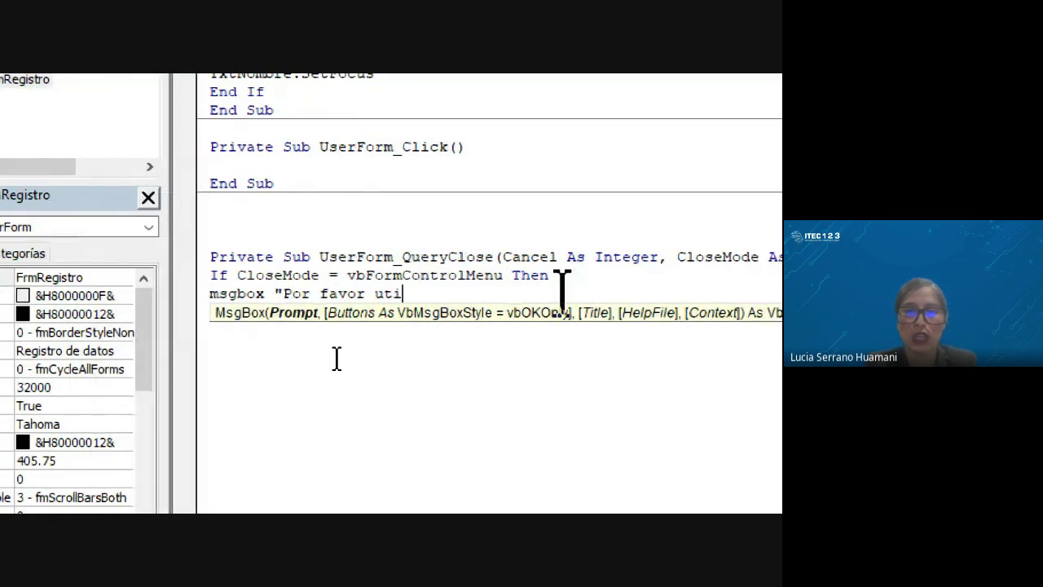
type("liza t")
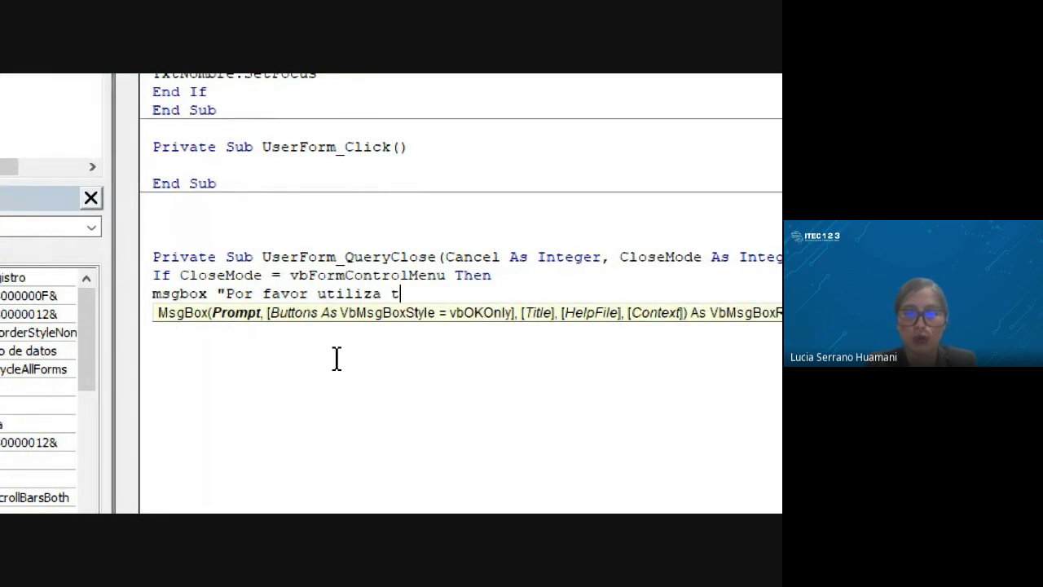
type("u boton ")
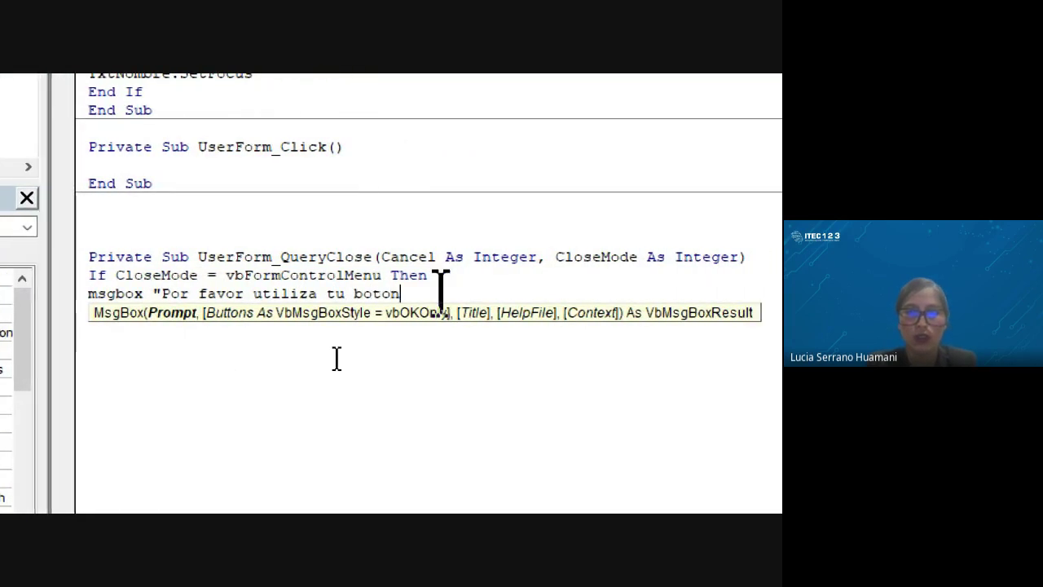
type("salir")
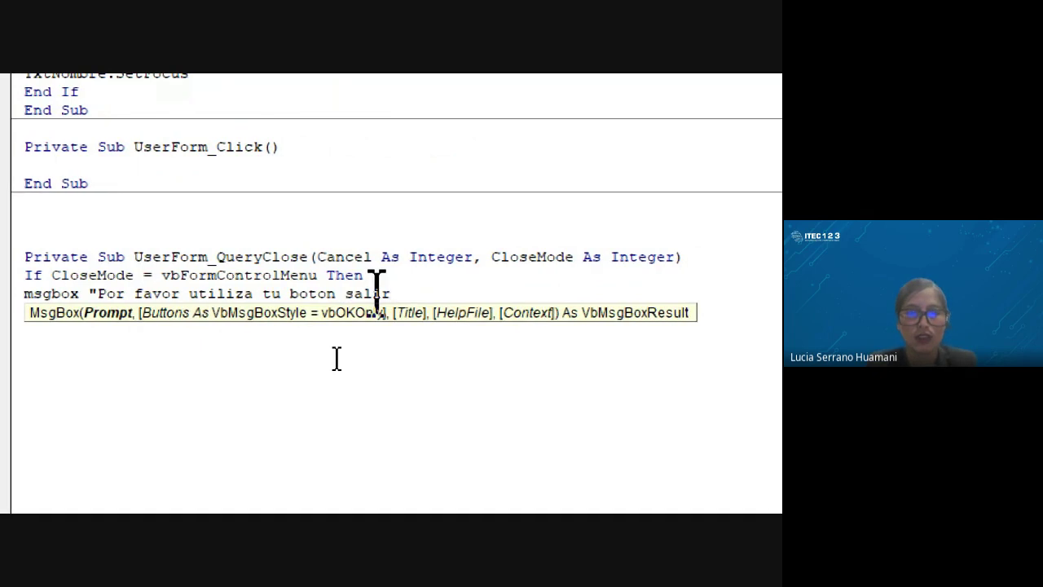
type("\"")
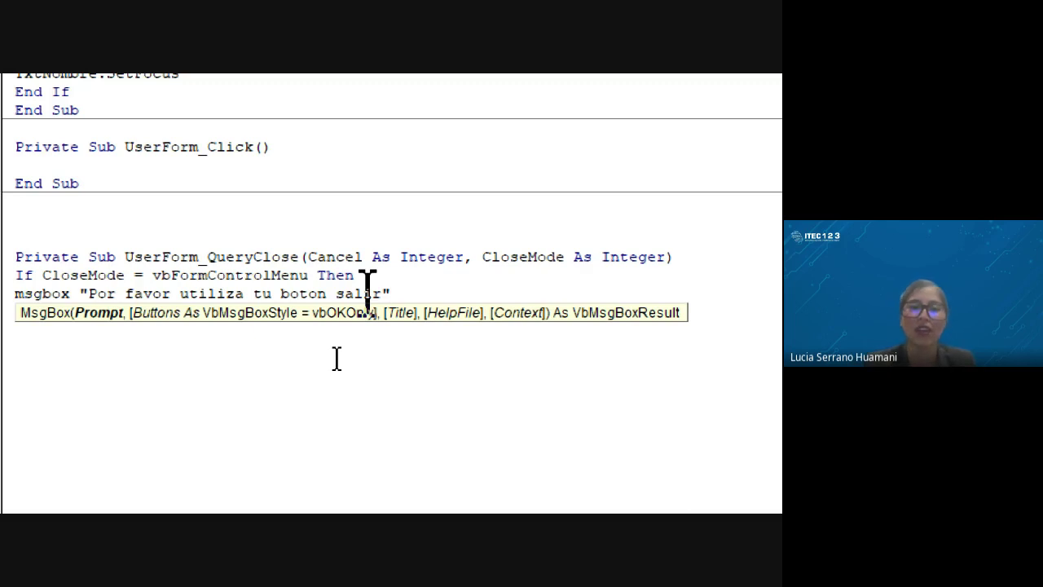
key("Return")
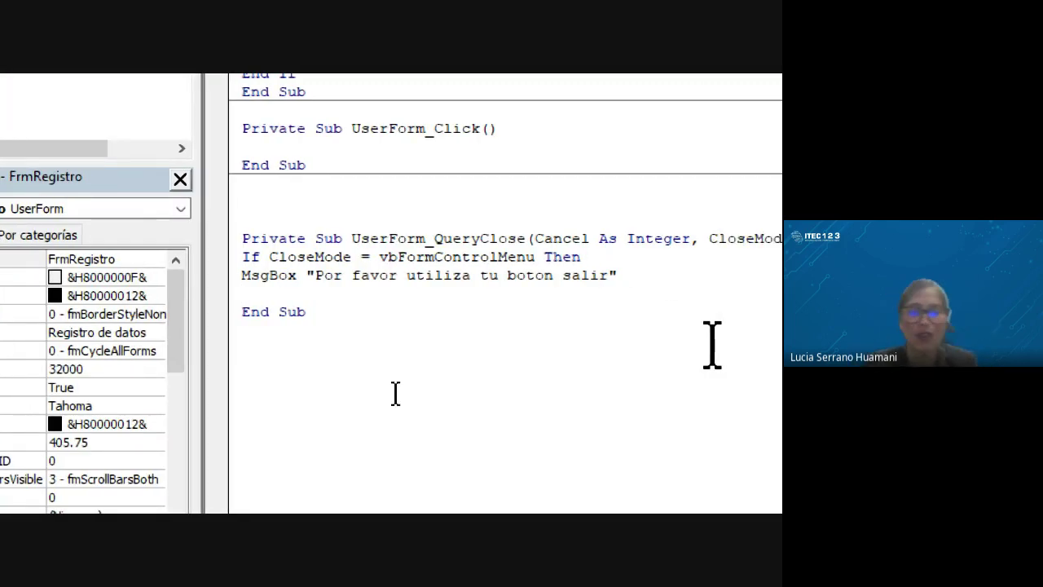
Follow the message with Cancel = True and End If, removing the extra blank line.
type("ca")
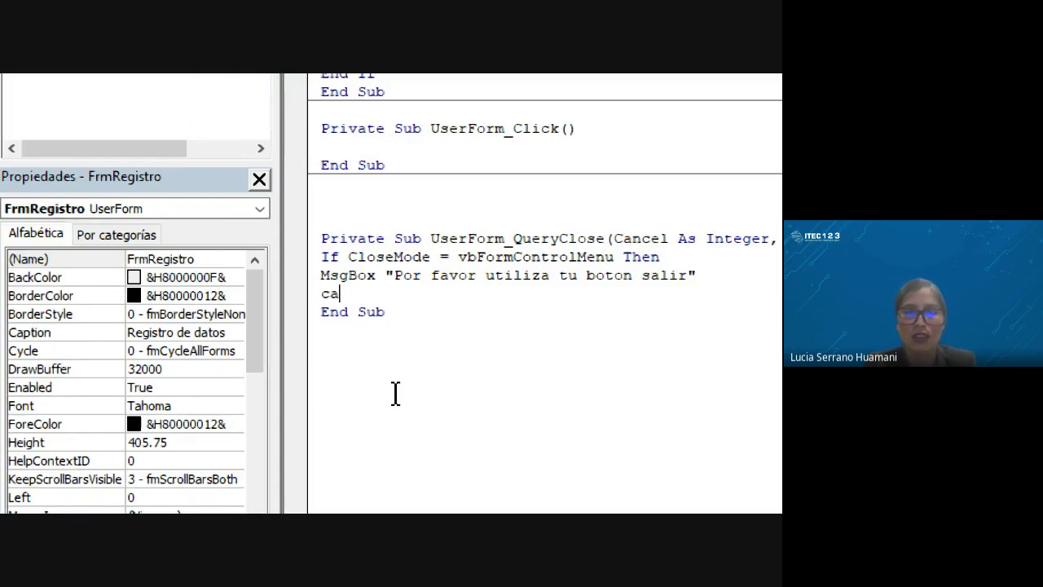
type("nca")
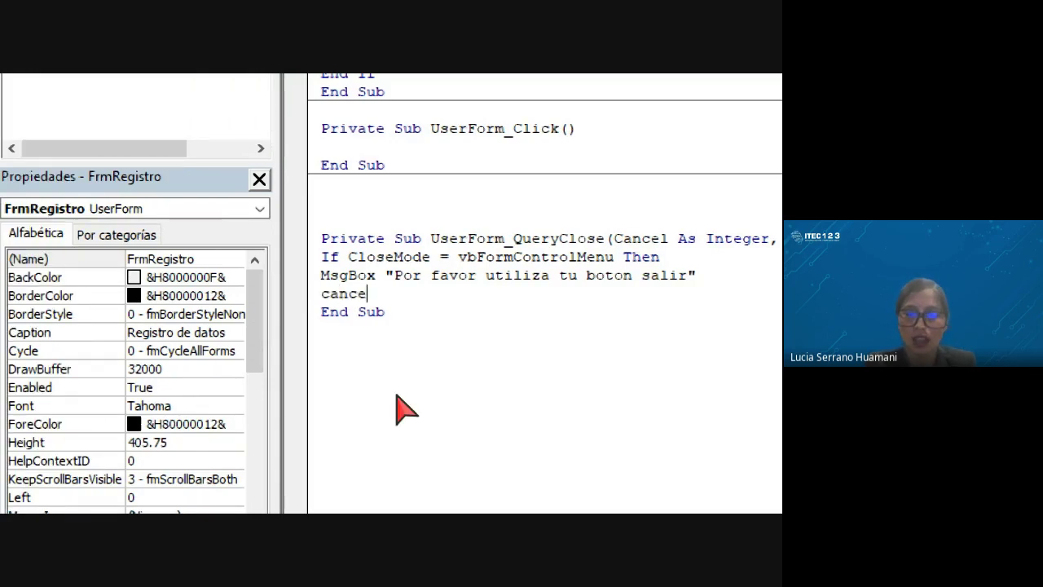
type("l=tr")
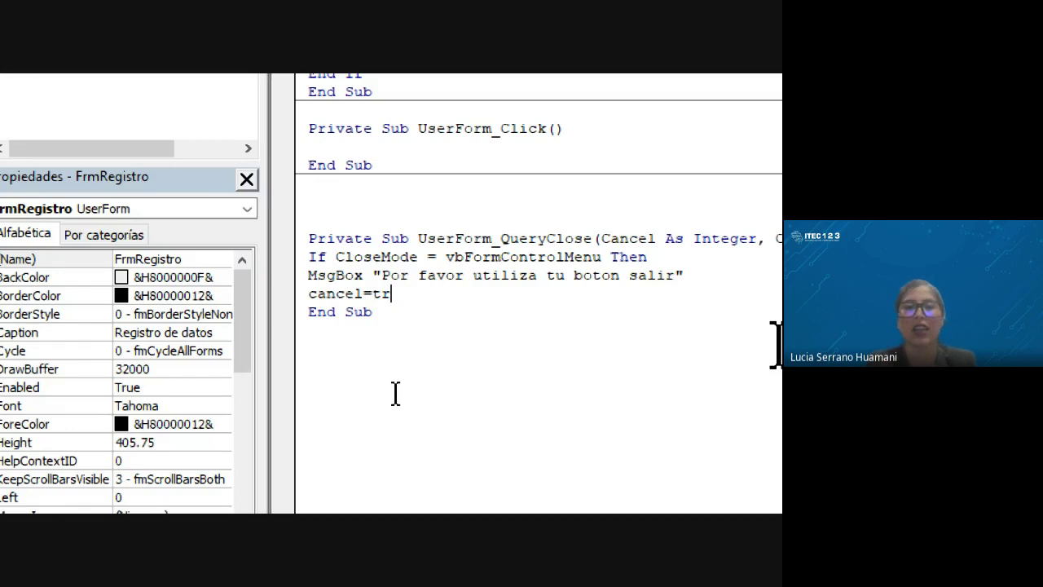
type("ue")
key("Return")
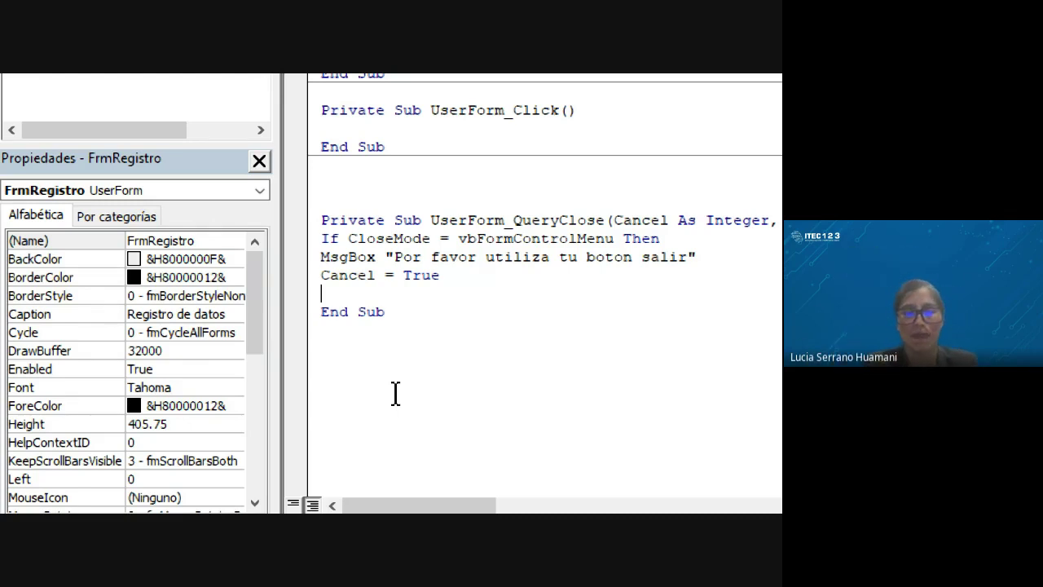
type("end")
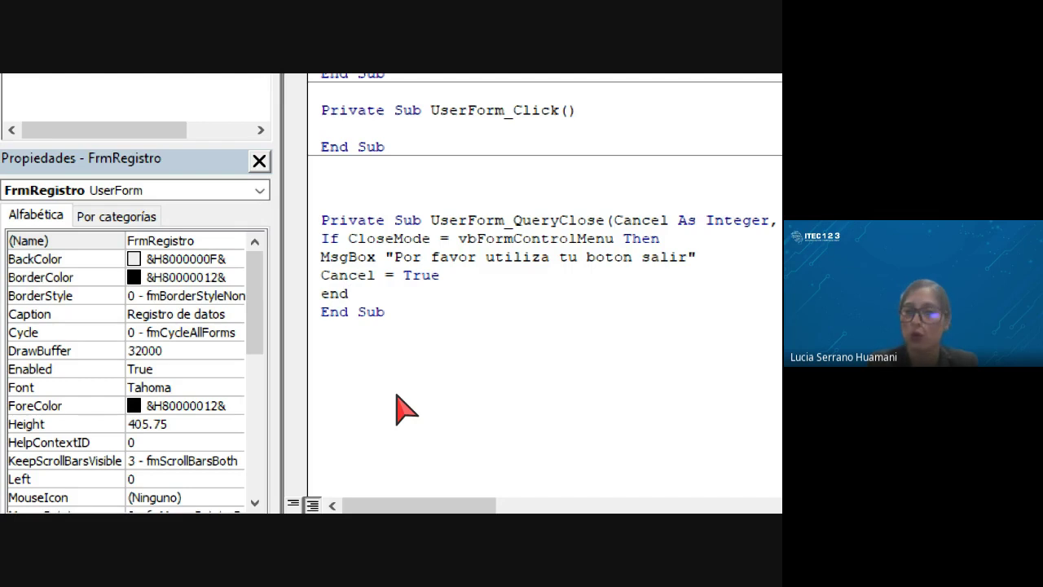
type(" if")
key("Return")
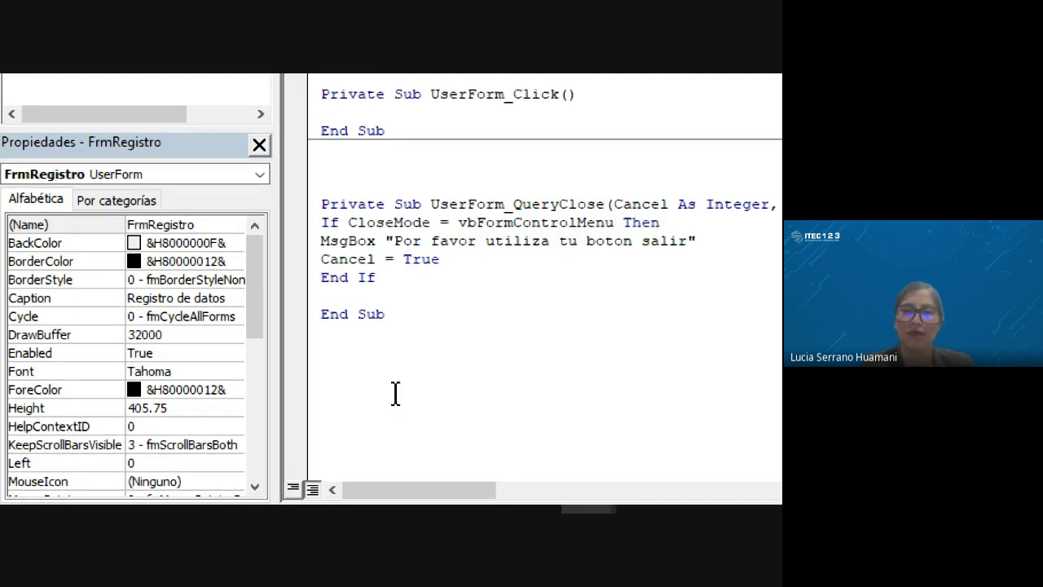
key("BackSpace")
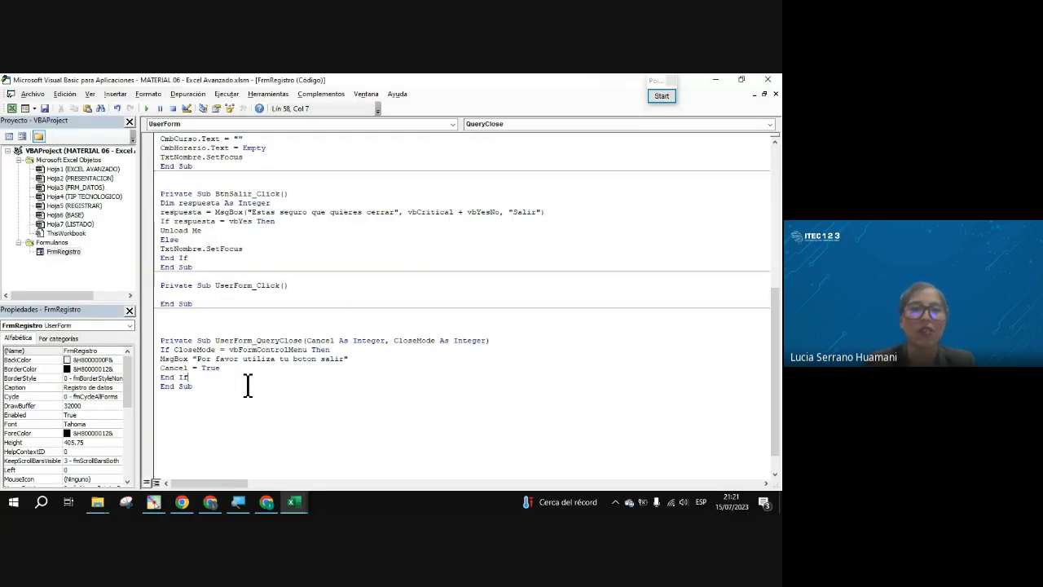
left_click(248, 385)
Run FrmRegistro and check that closing its window shows the 'use SALIR' warning.
left_click(145, 109)
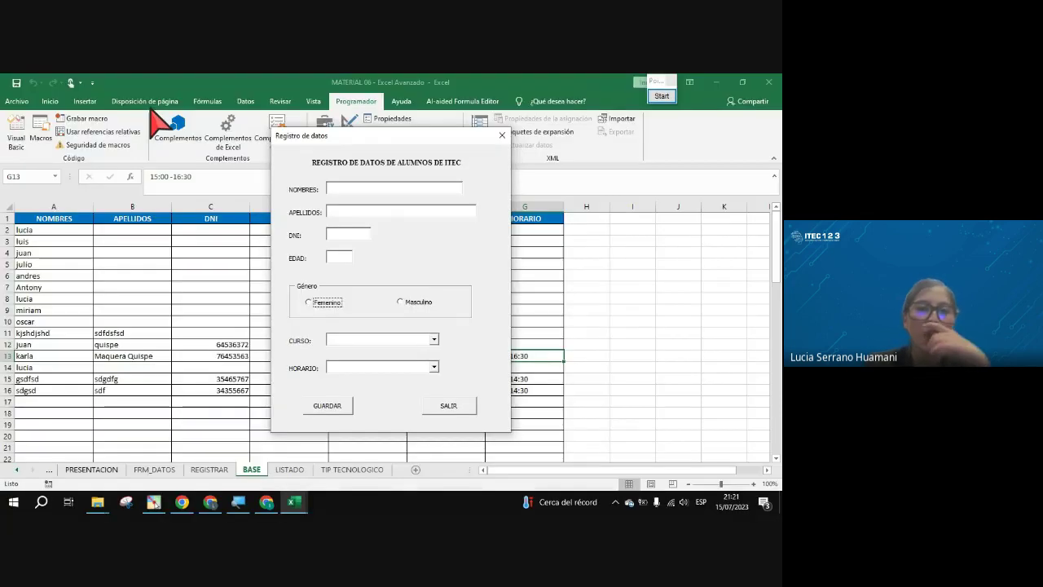
left_click(503, 135)
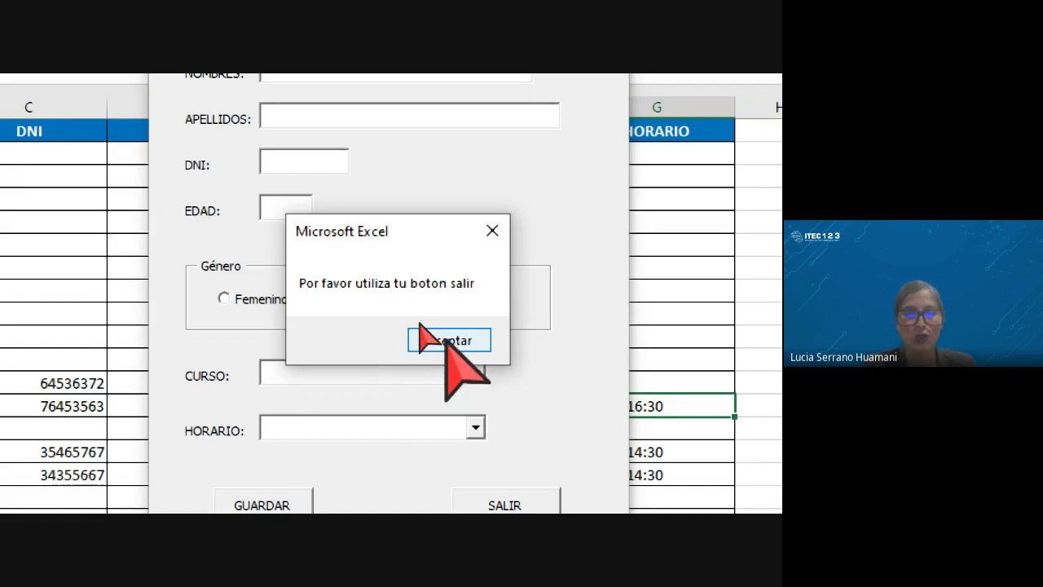
left_click(438, 336)
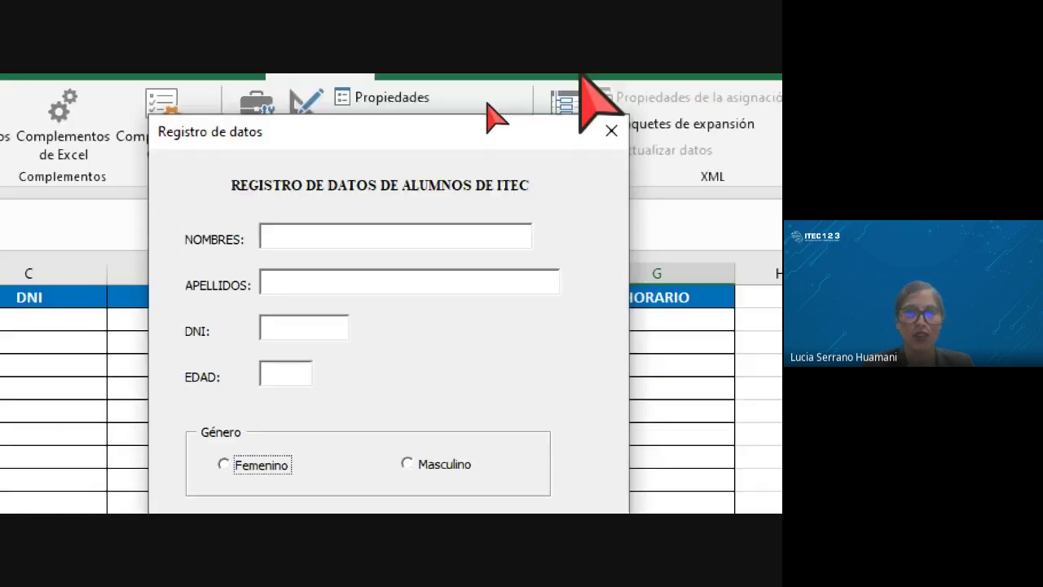
left_click(612, 130)
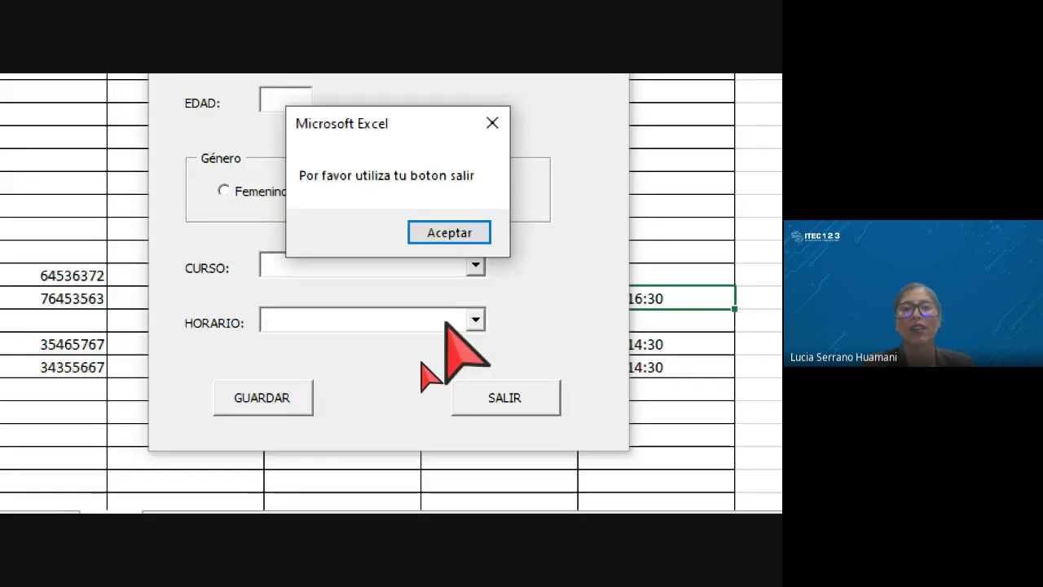
key("Return")
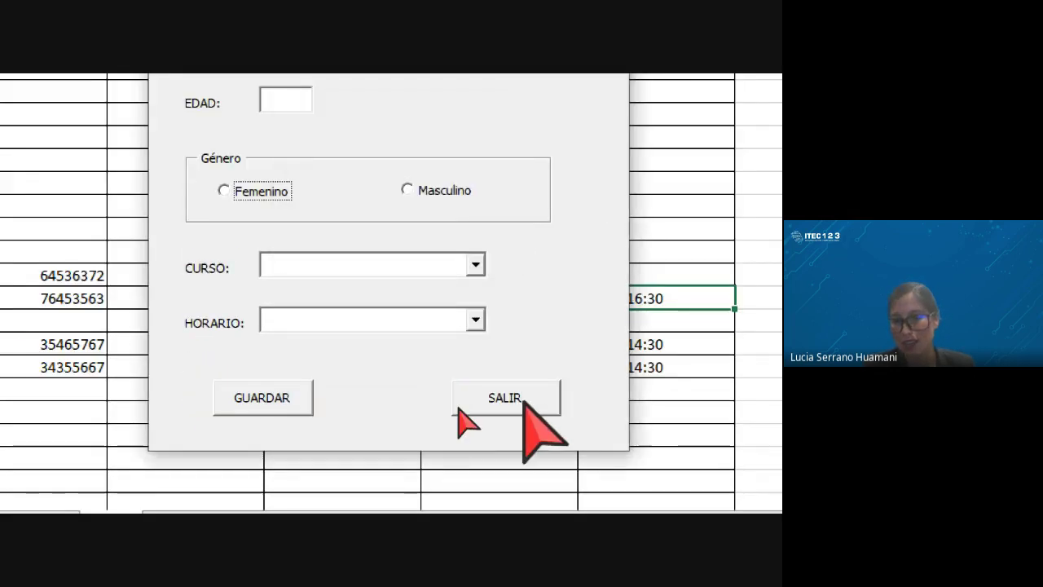
Test the SALIR exit prompt, declining it twice, then confirm Sí to unload the form.
left_click(524, 402)
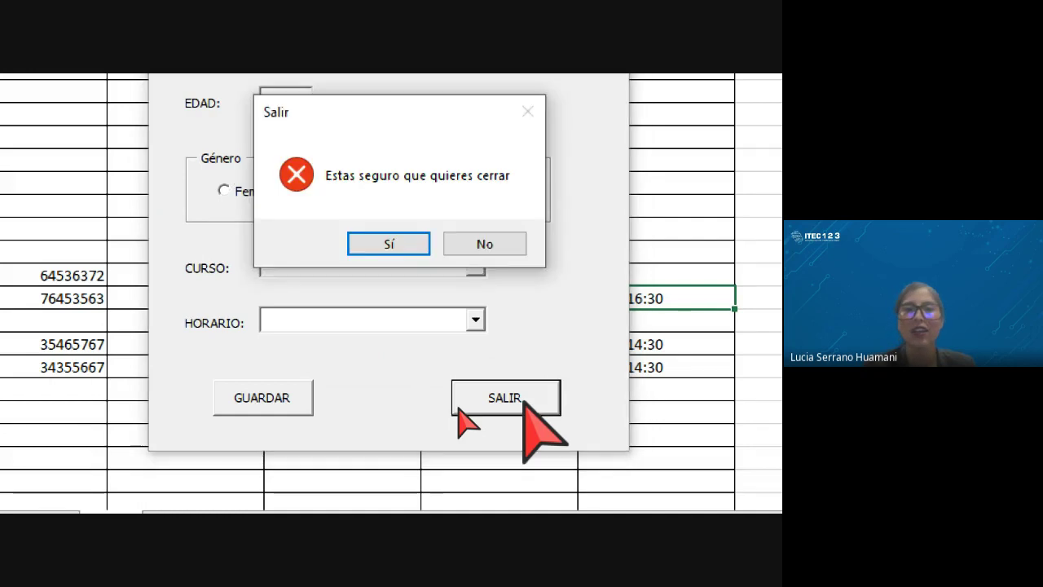
left_click(488, 241)
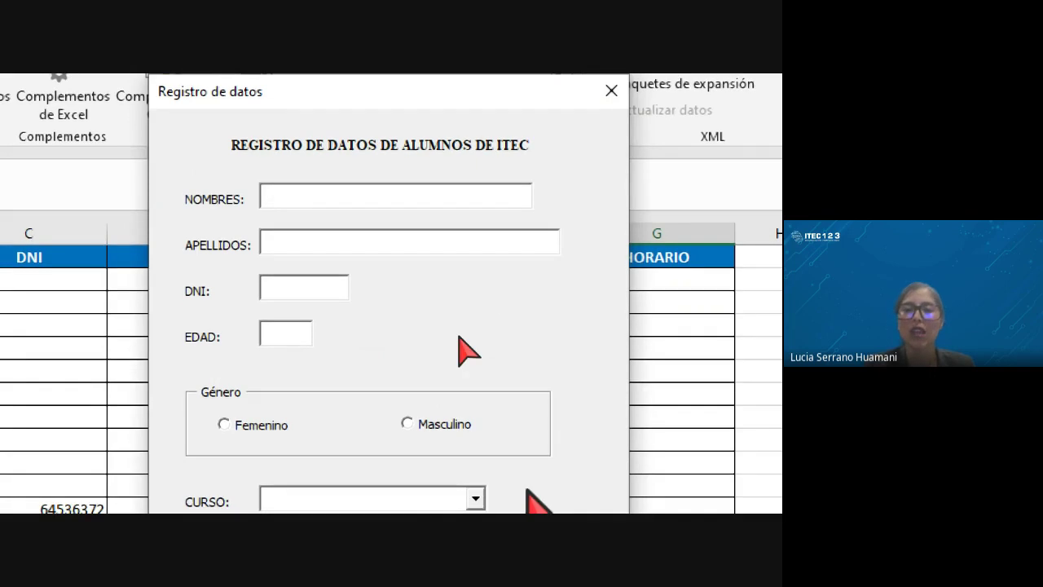
left_click(517, 458)
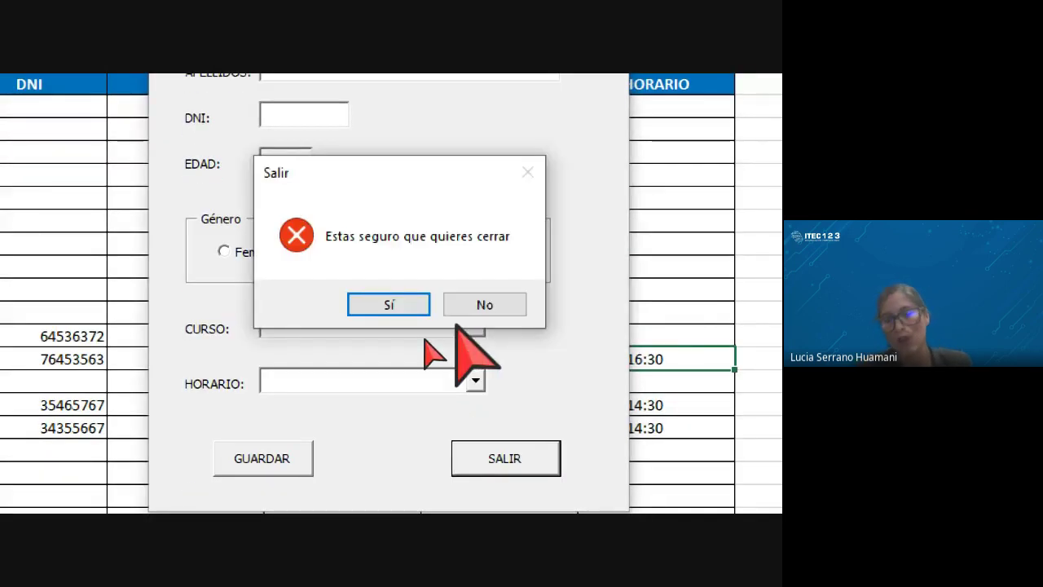
left_click(485, 304)
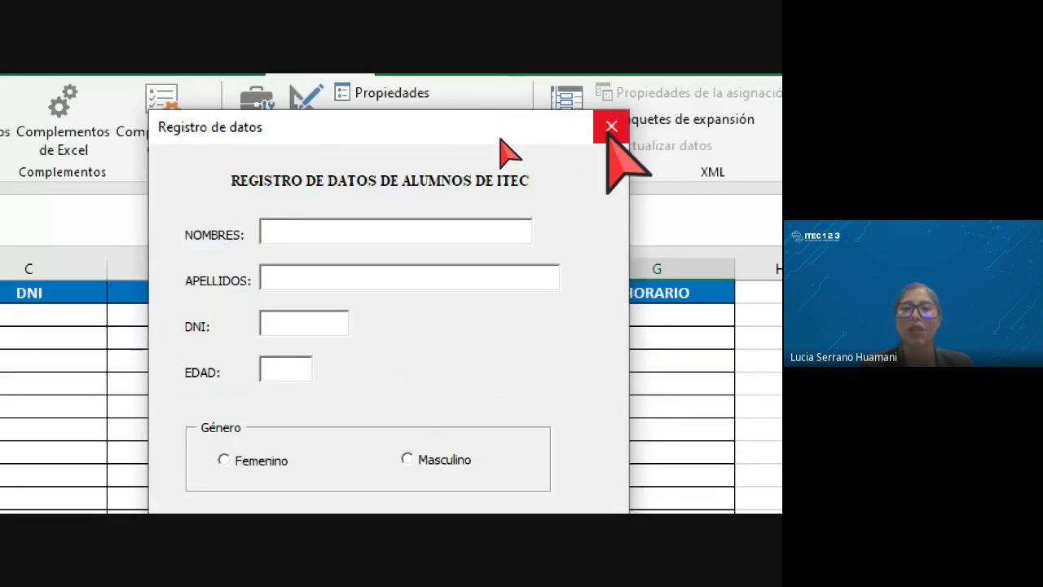
left_click(611, 127)
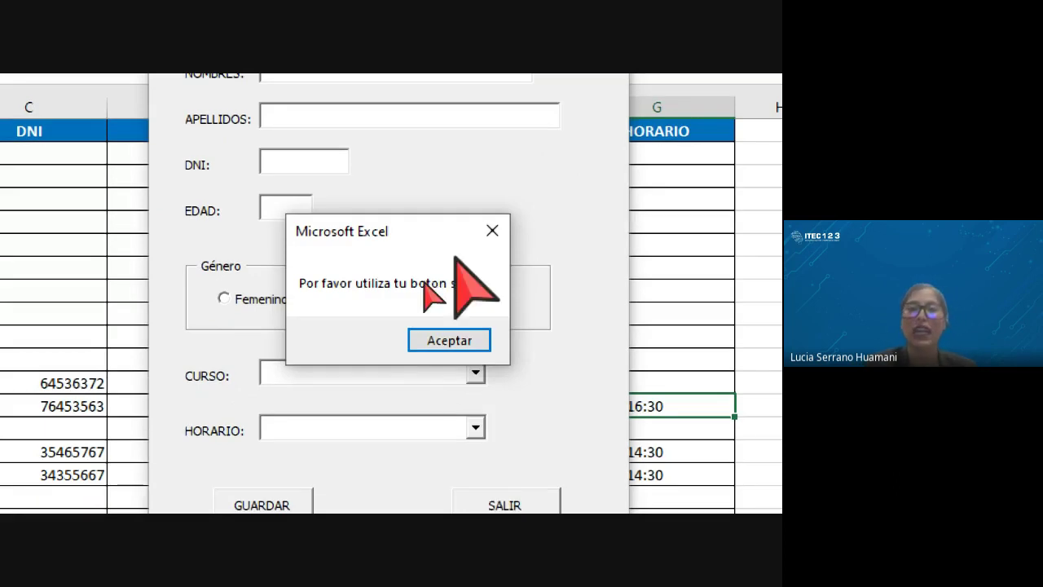
left_click(492, 231)
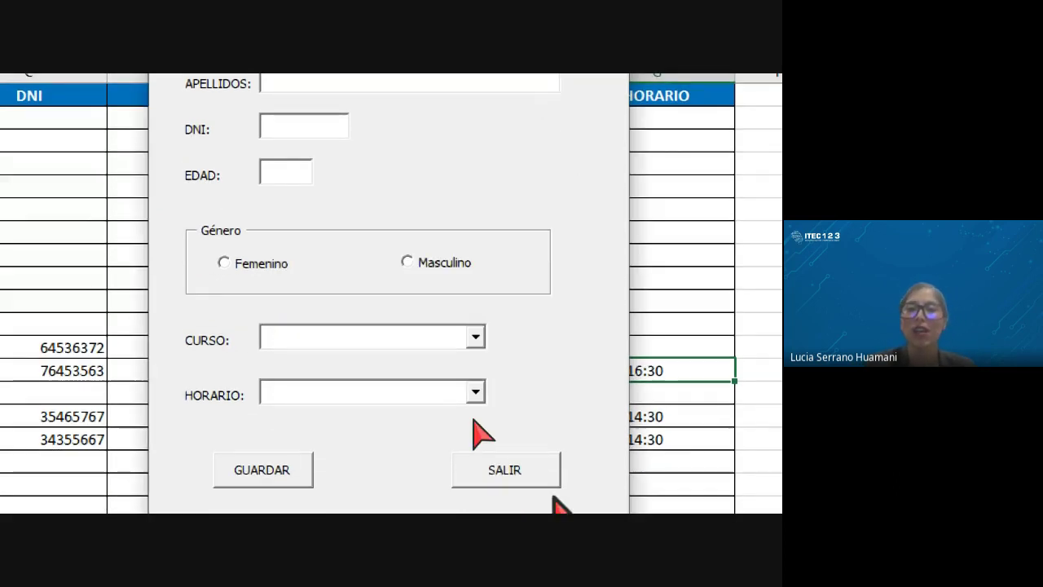
left_click(493, 470)
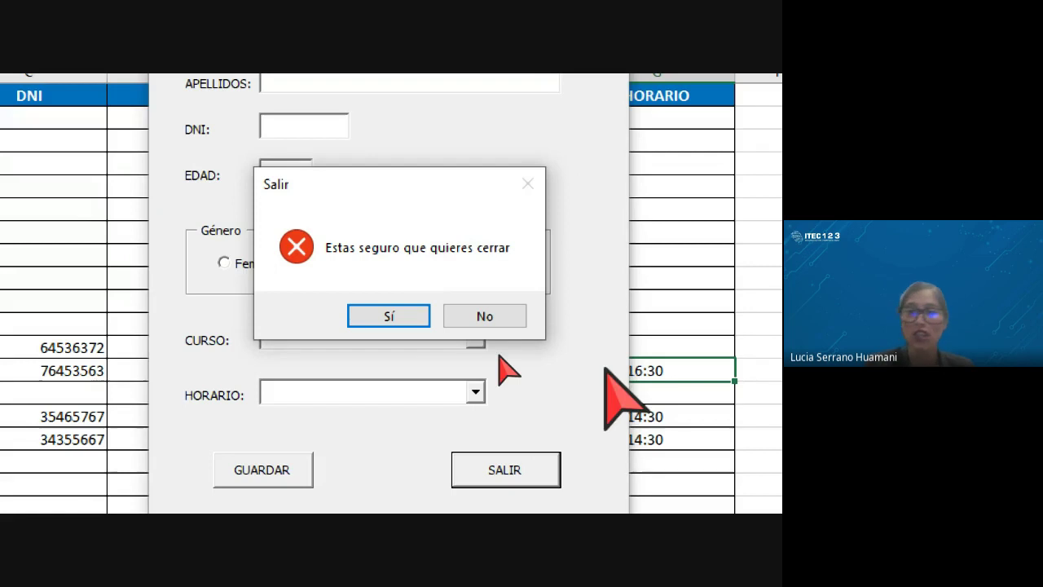
left_click(489, 318)
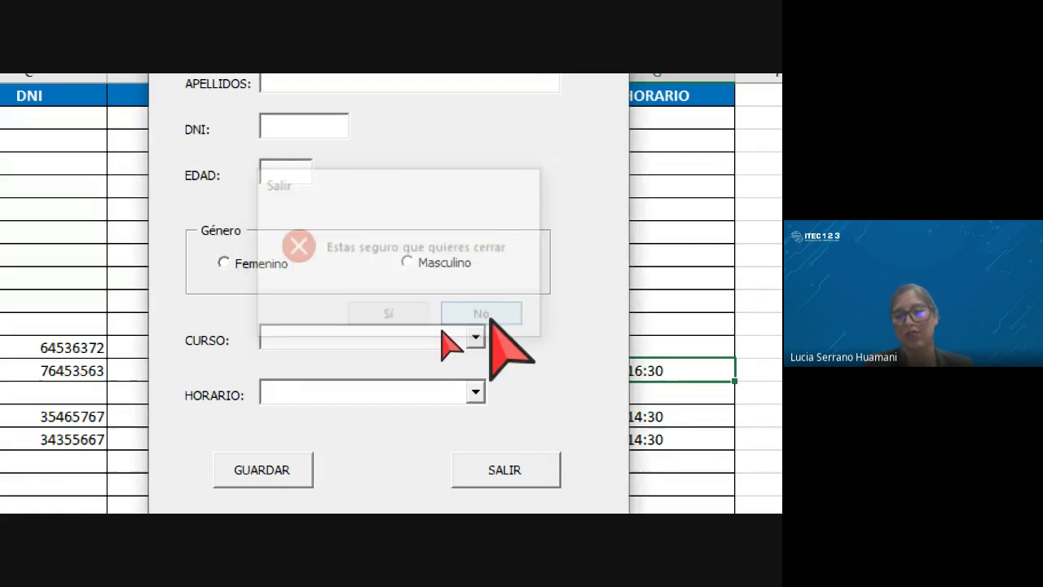
key("Return")
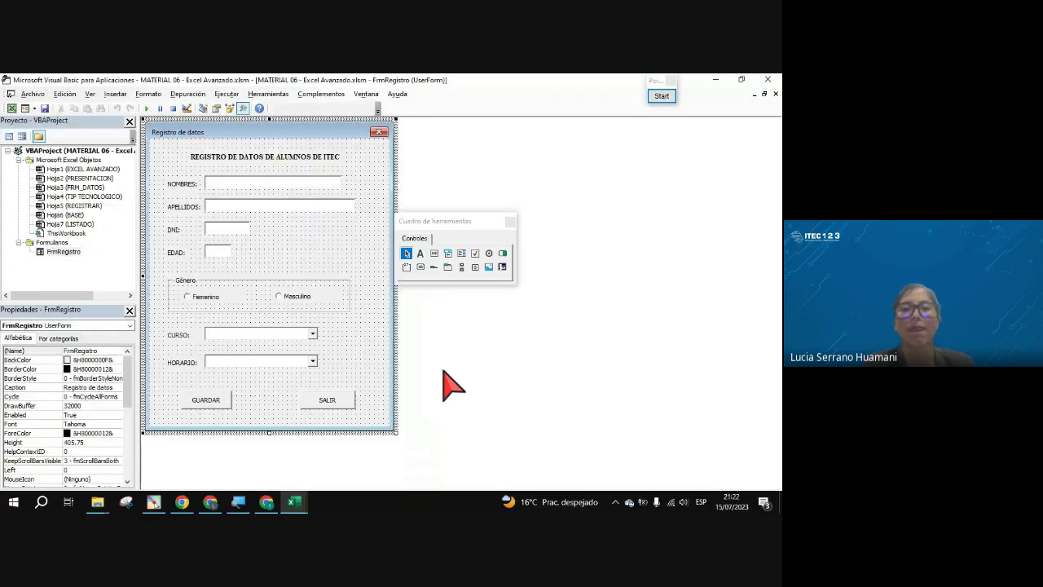
Copy the QueryClose procedure body and send it in the Google Meet chat.
key("F7")
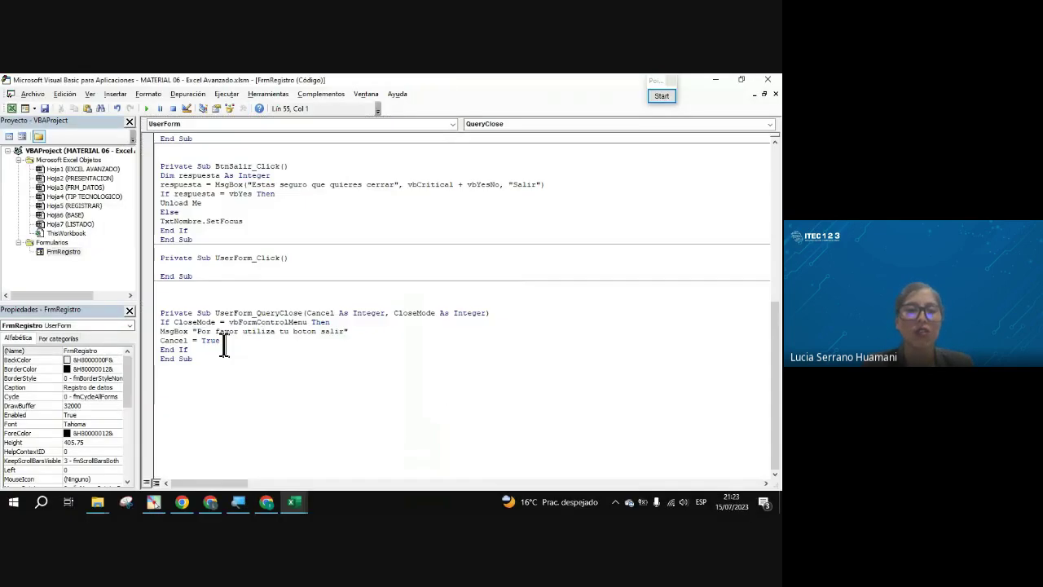
mouse_move(223, 341)
left_mouse_down()
mouse_move(177, 349)
mouse_move(160, 322)
left_mouse_up()
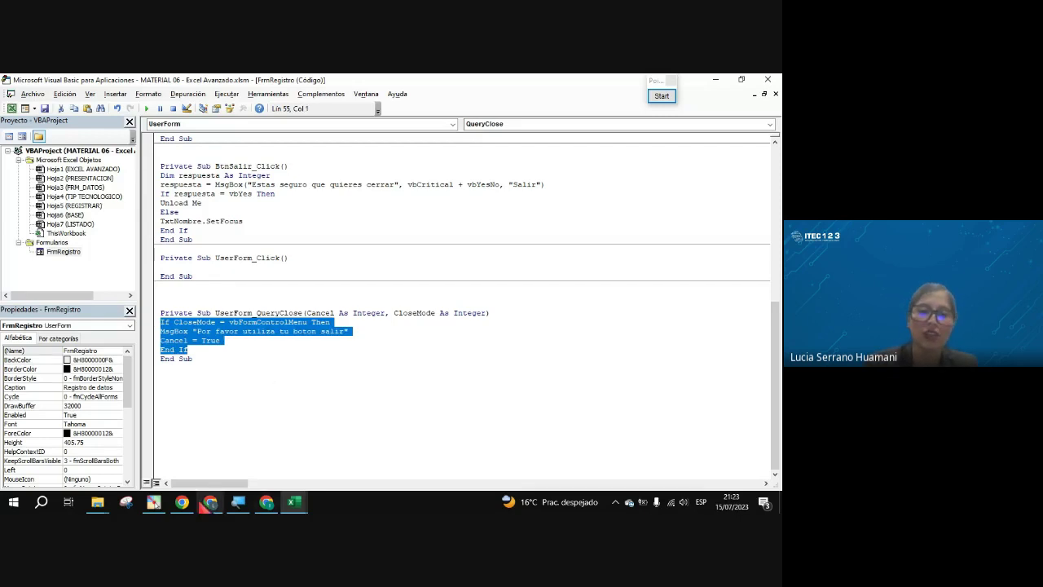
left_click(213, 503)
left_click(620, 422)
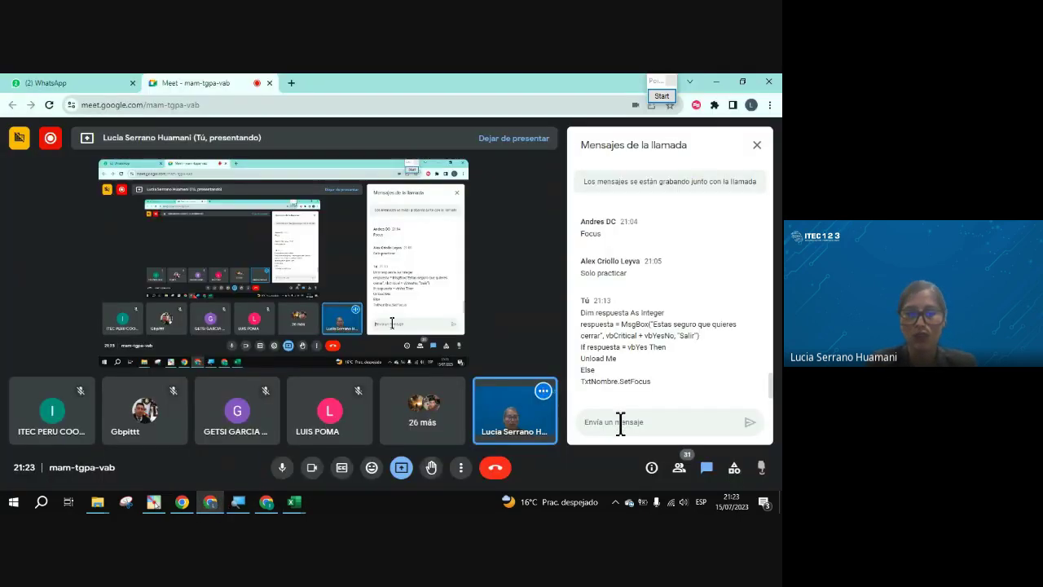
type("If CloseMode = vbFormControlMenu Then MsgBox \"Por favor utiliza tu boton salir\" Cancel = True End If")
key("Return")
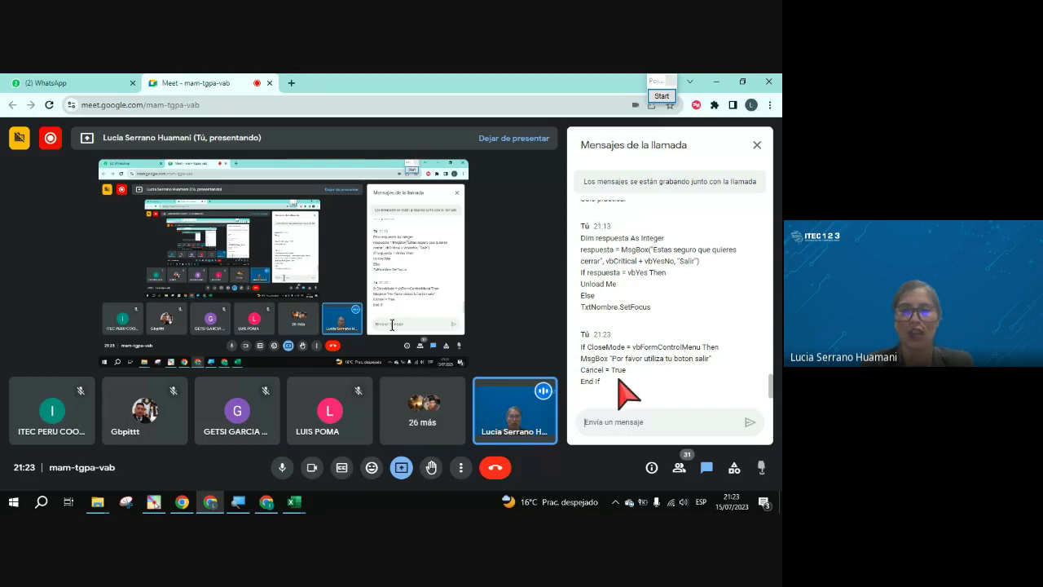
key("alt+Tab")
Return to the VBA editor, then switch back to the Excel workbook.
left_click(385, 348)
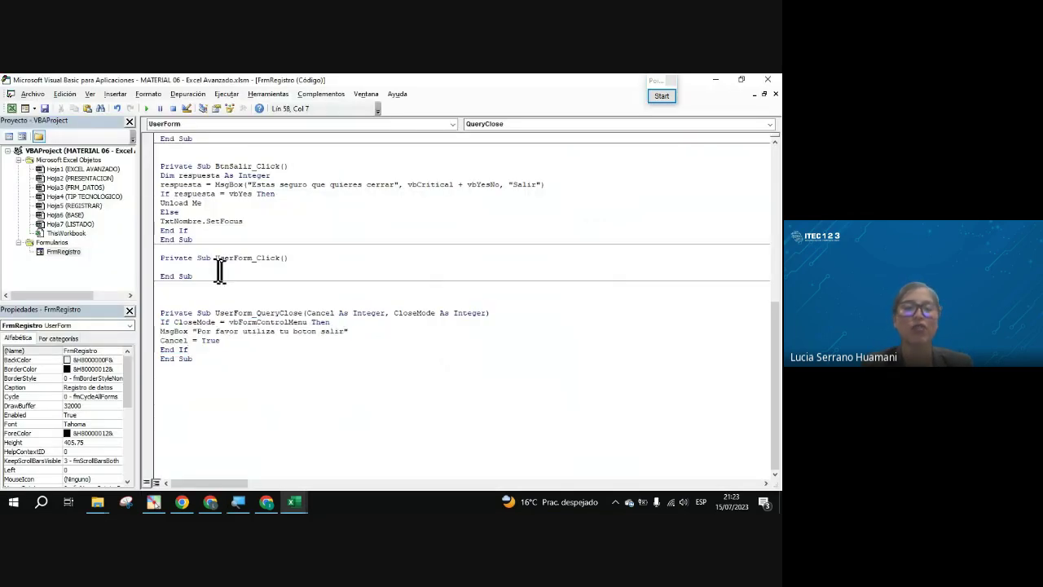
left_click(249, 389)
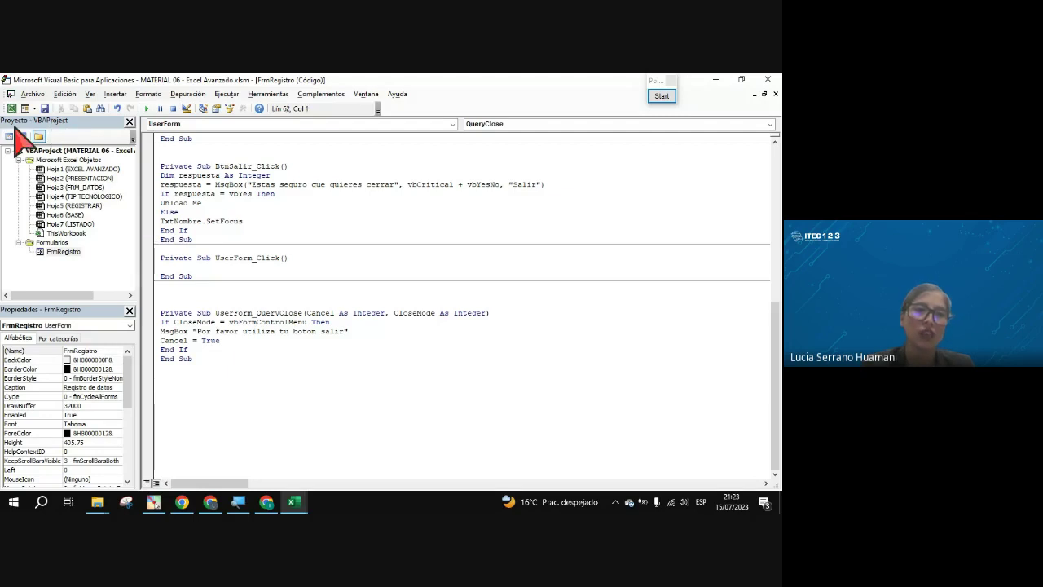
left_click(12, 109)
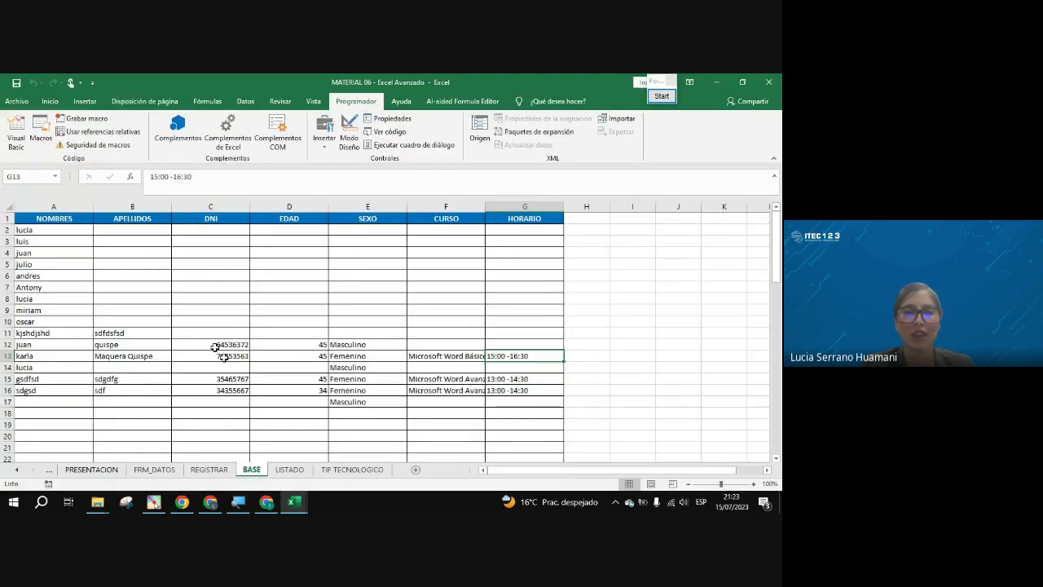
Clear the student records in A2:G17 on the BASE sheet.
left_click_drag(28, 230, 525, 403)
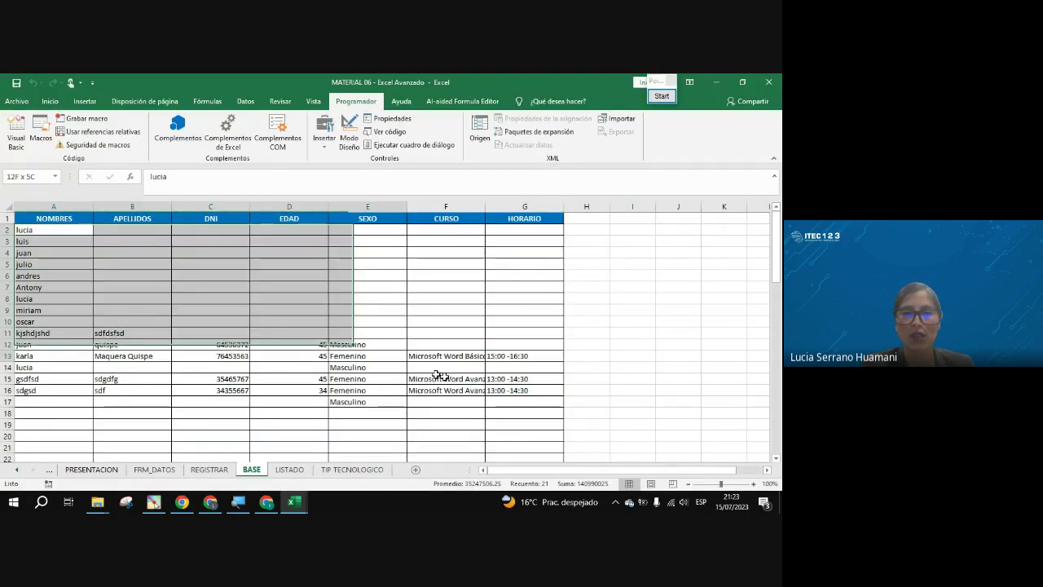
key("Delete")
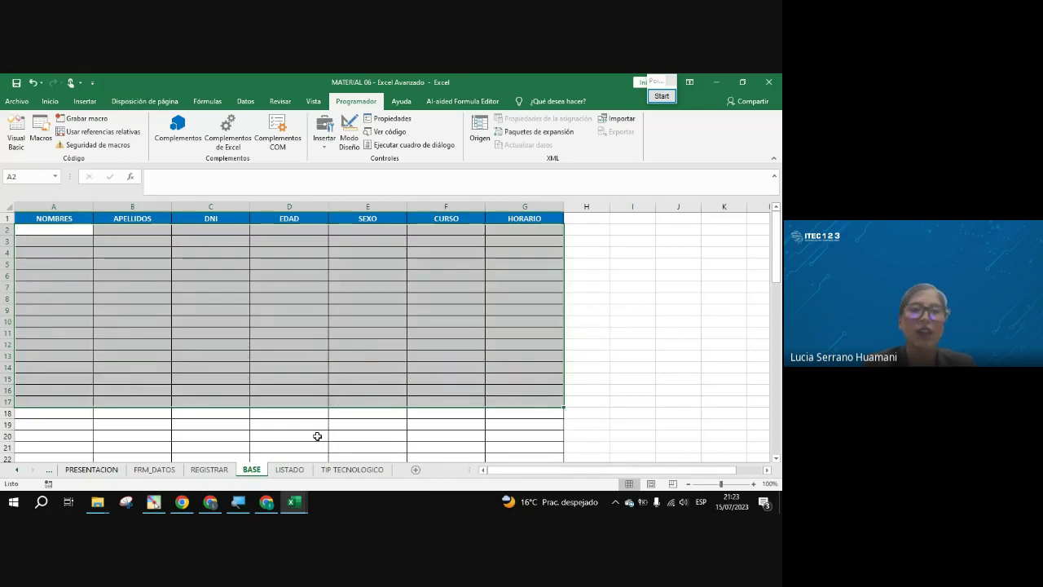
left_click(139, 268)
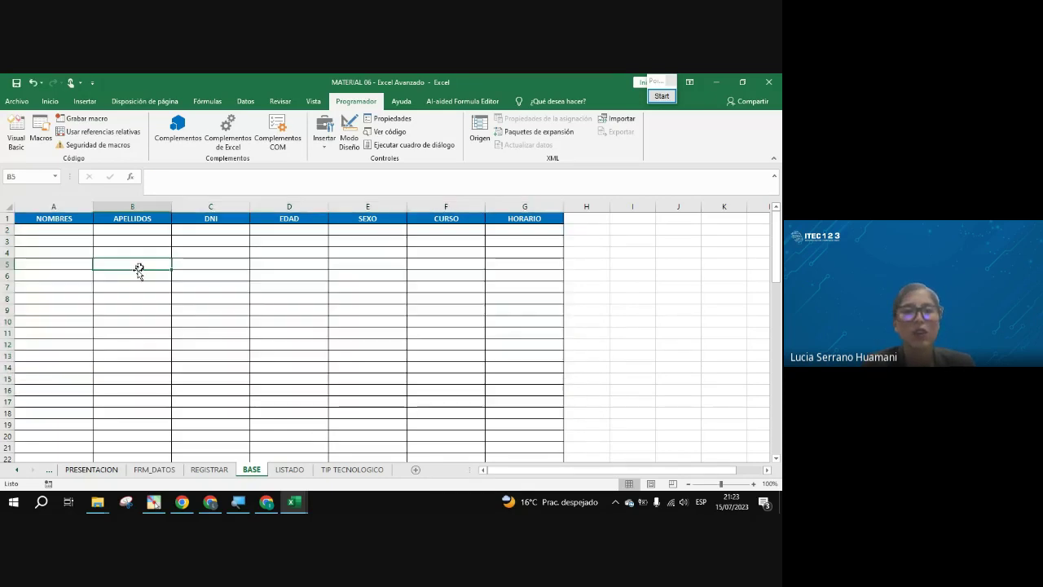
Switch to the REGISTRAR sheet, briefly opening the VBA editor and returning.
left_click(209, 469)
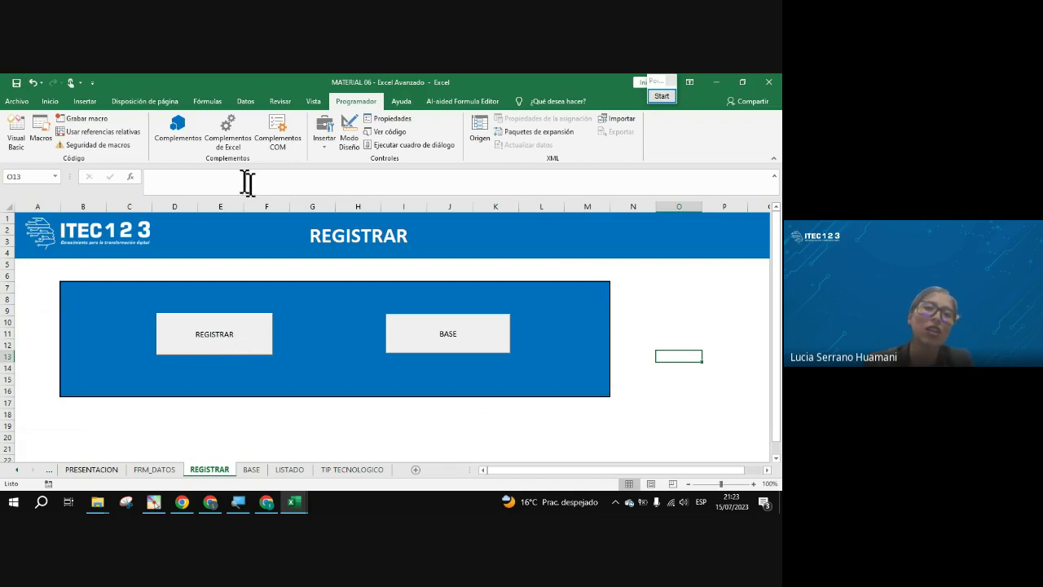
left_click(16, 130)
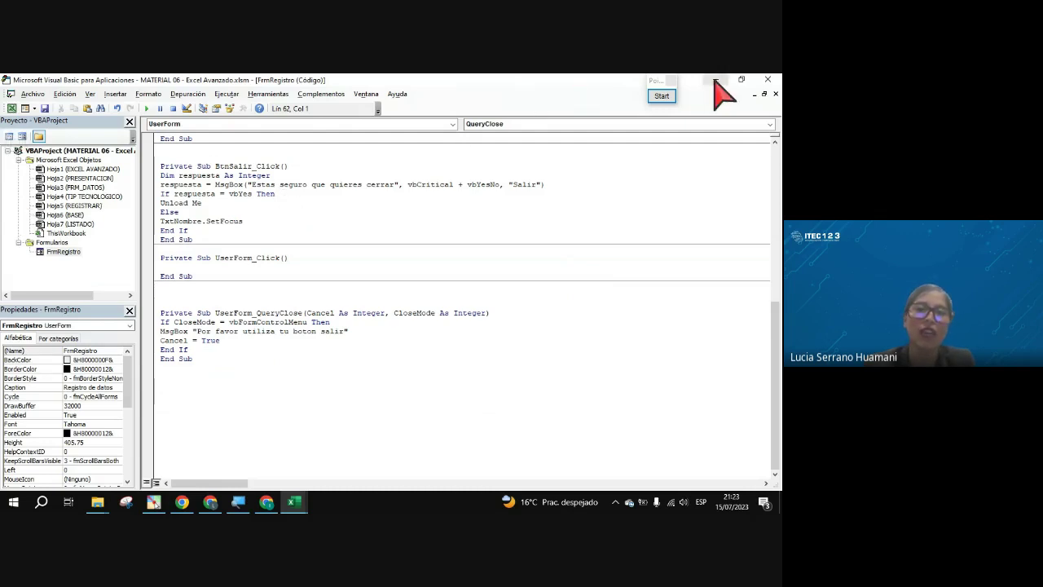
left_click(12, 108)
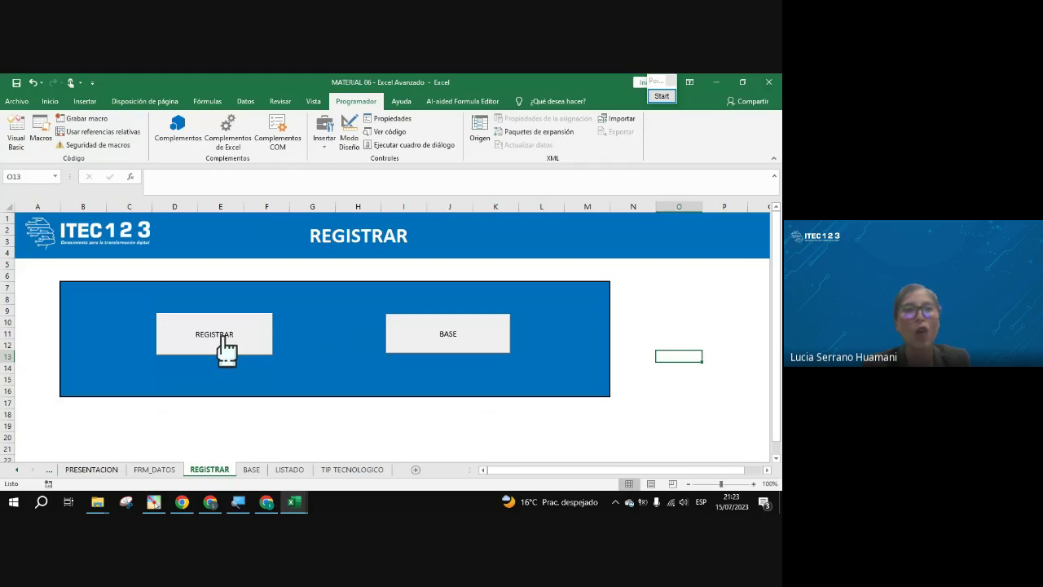
left_click(23, 145)
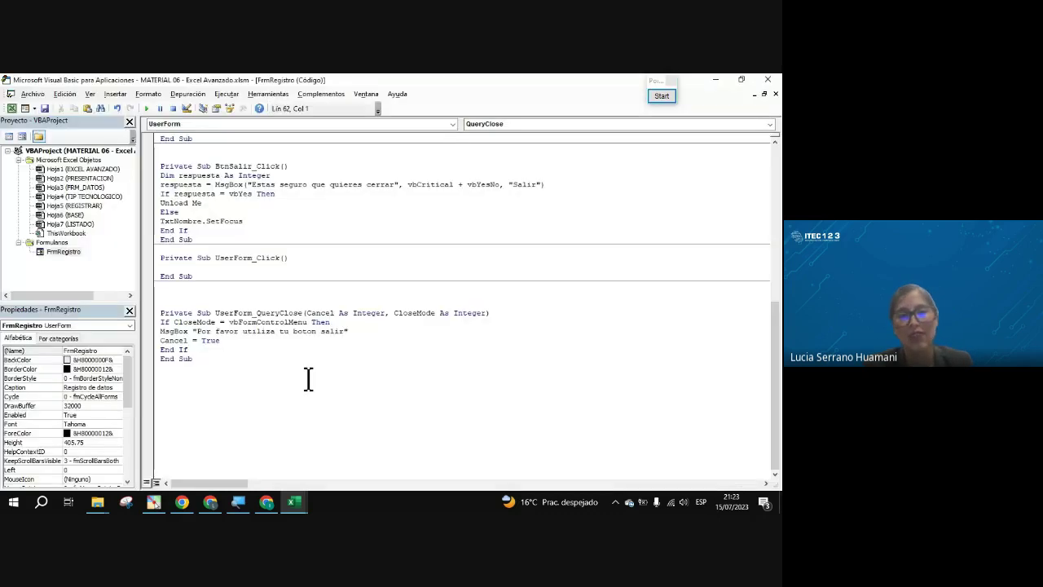
left_click(65, 252)
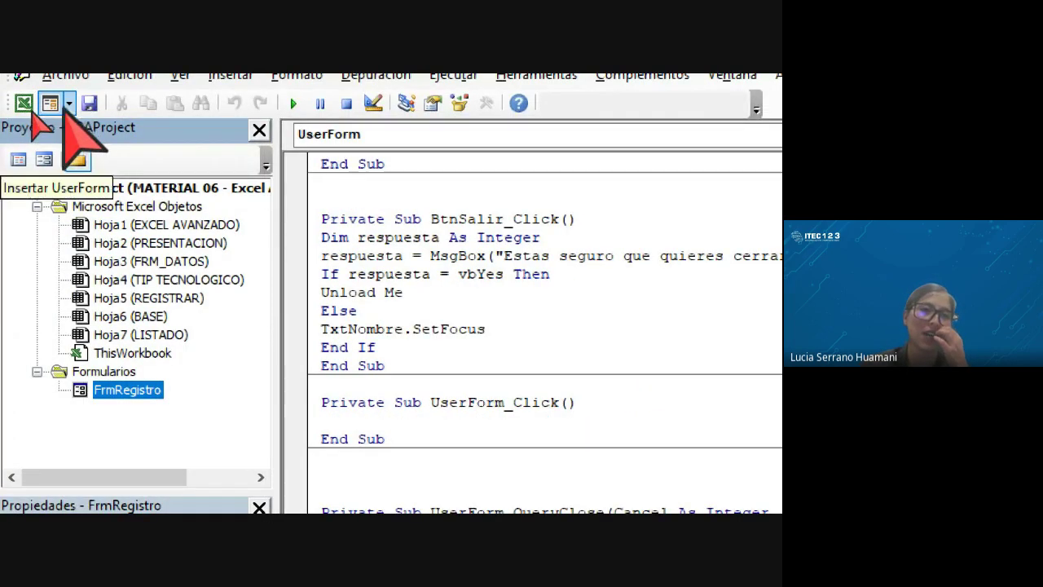
Insert Módulo1 via the Insertar dropdown and declare Sub llamar_formulario() in it.
left_click(70, 104)
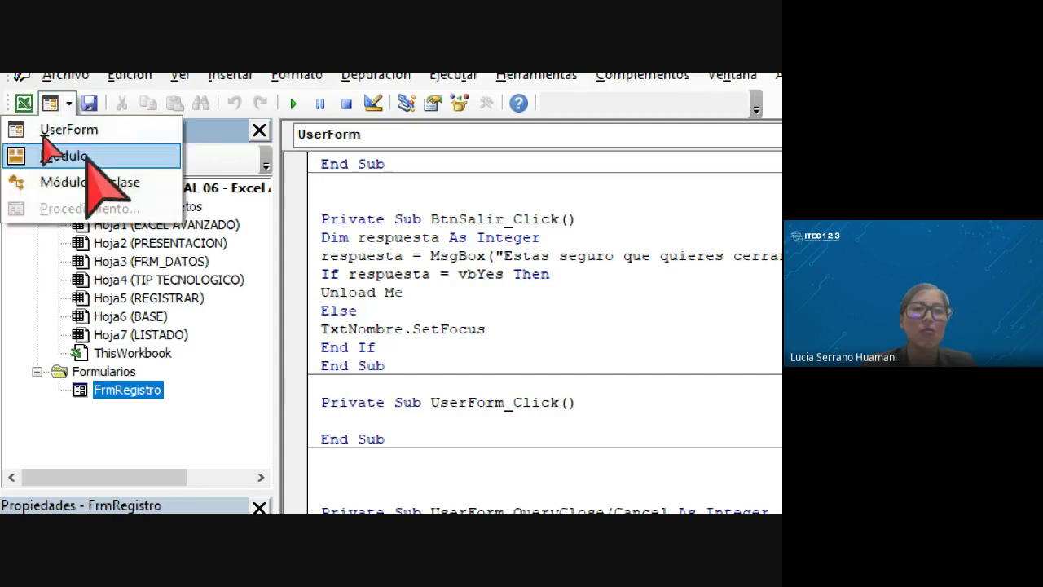
left_click(61, 155)
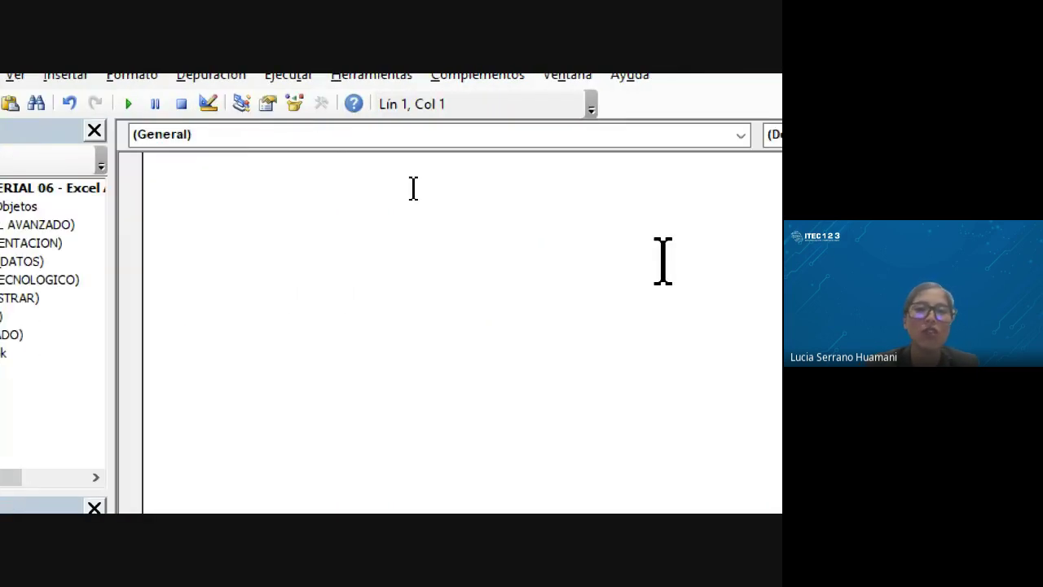
type("s")
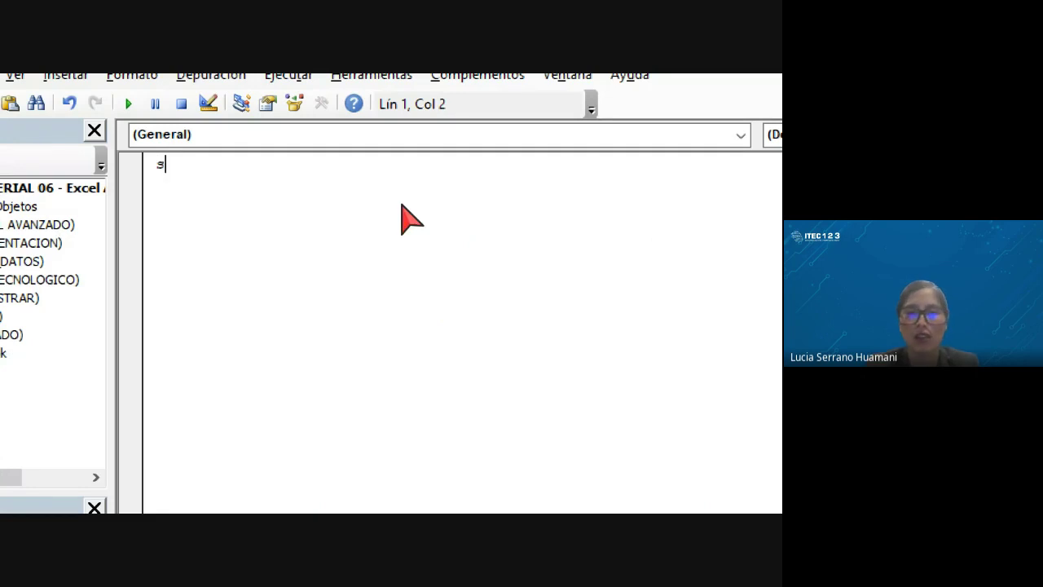
type("ub ")
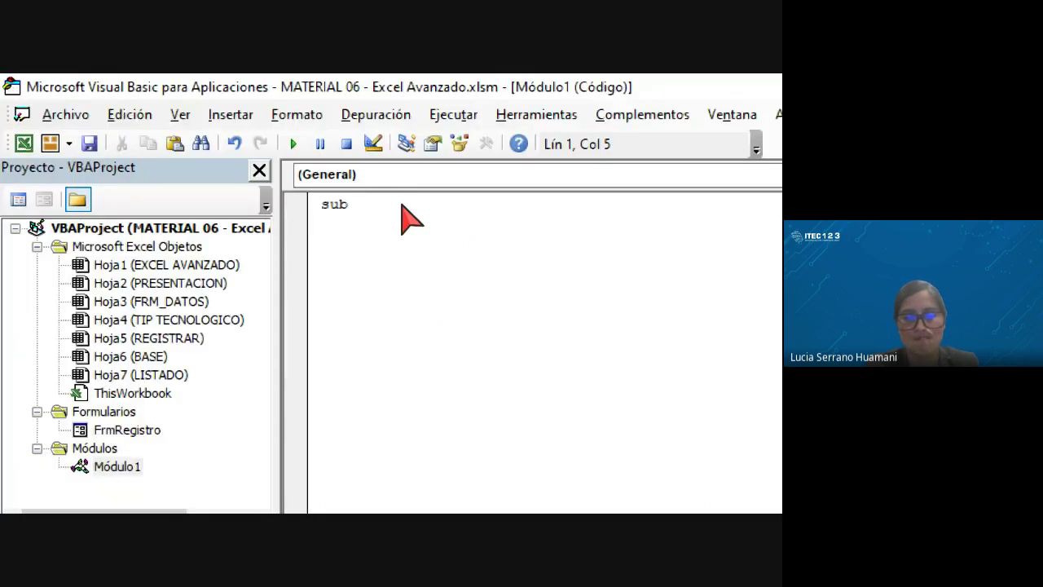
type("llamr")
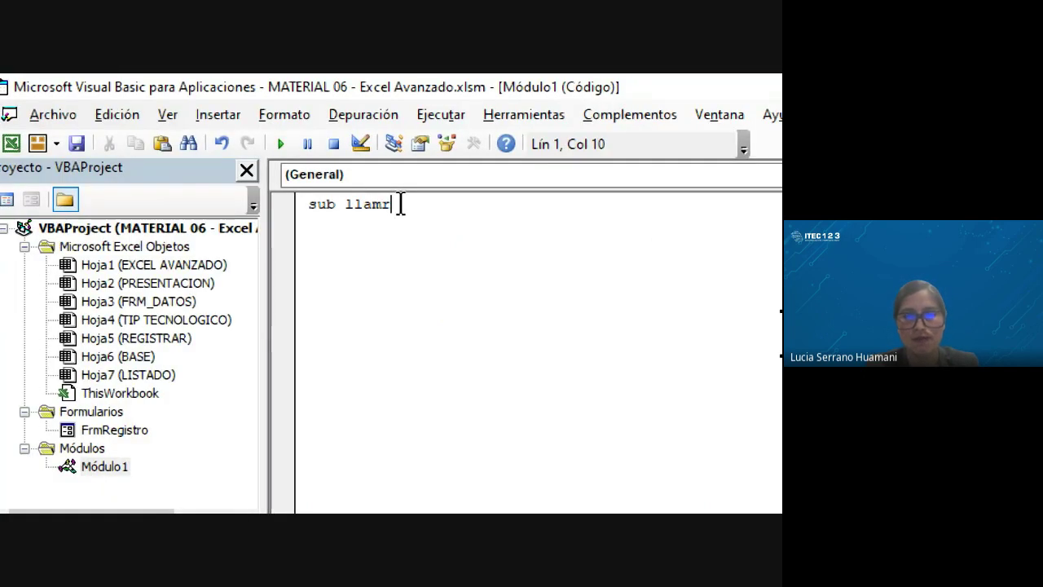
key("BackSpace")
type("ar")
key("BackSpace")
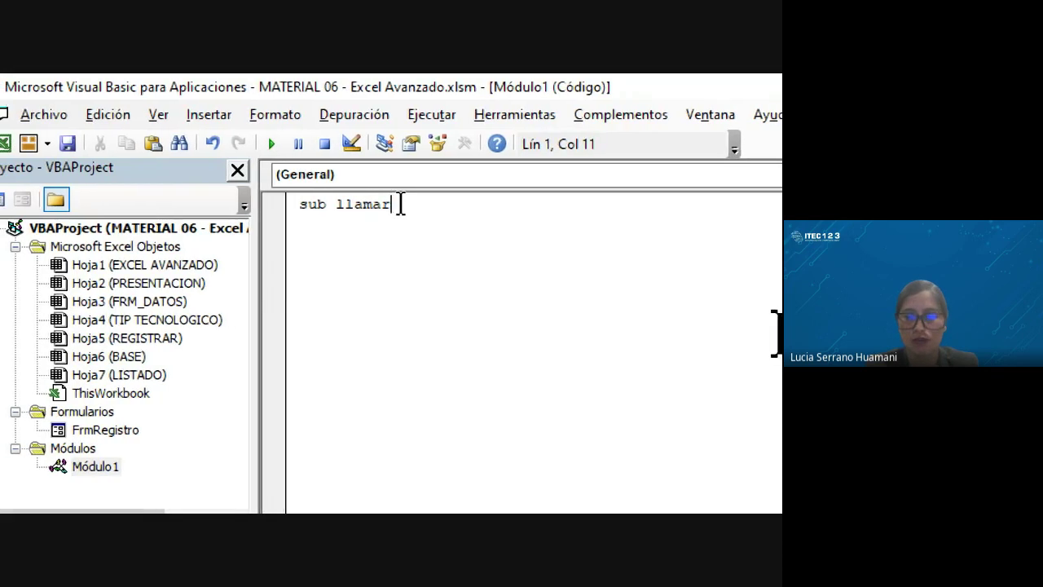
type("_fomu")
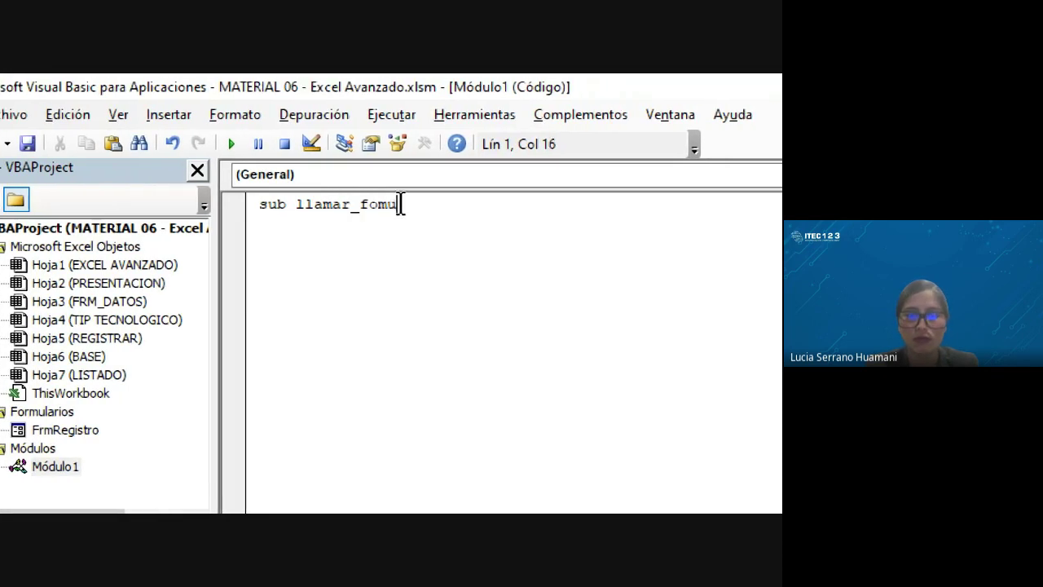
key("BackSpace")
key("BackSpace")
type("rmulairo")
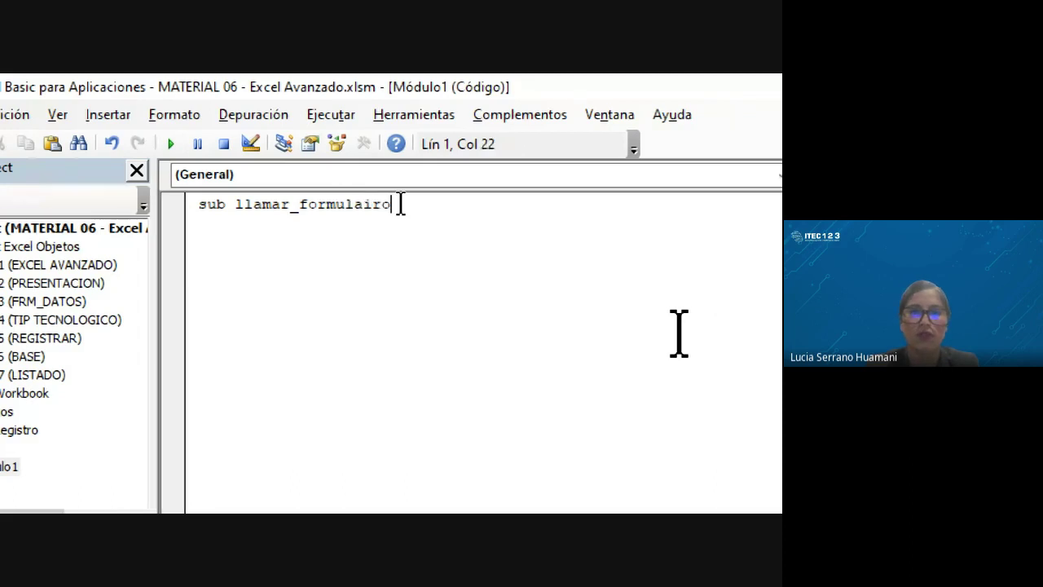
key("BackSpace")
key("BackSpace")
key("BackSpace")
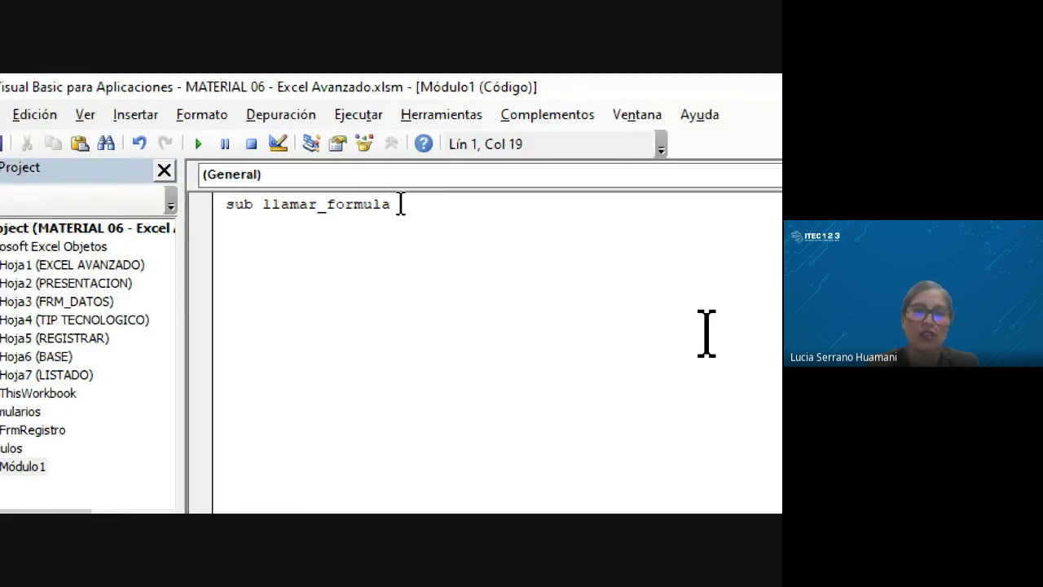
type("rio")
key("Return")
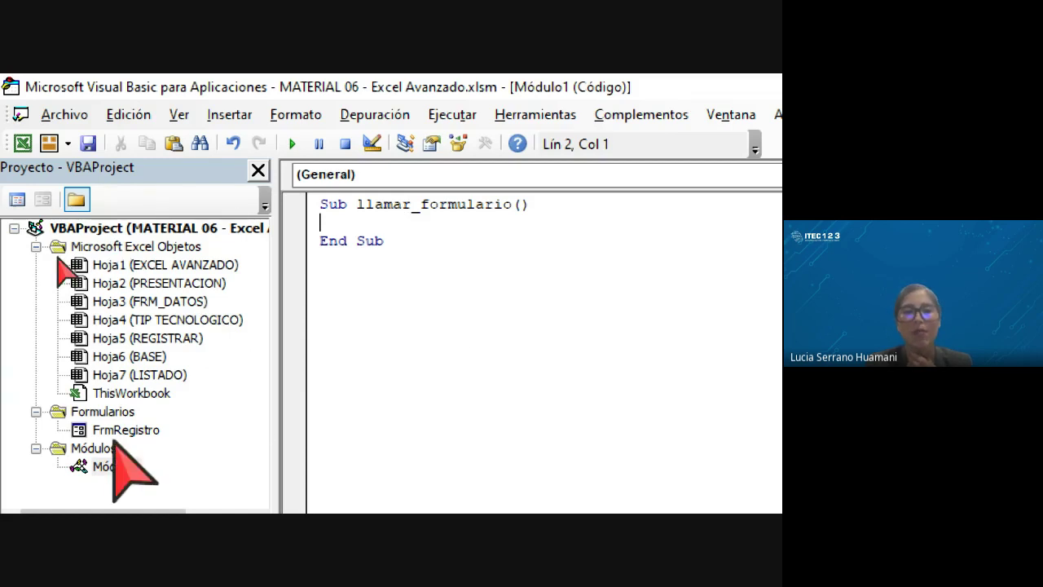
Write FrmRegistro.Show in llamar_formulario, fixing the 'FrmRegsitro' typo.
type("Fr")
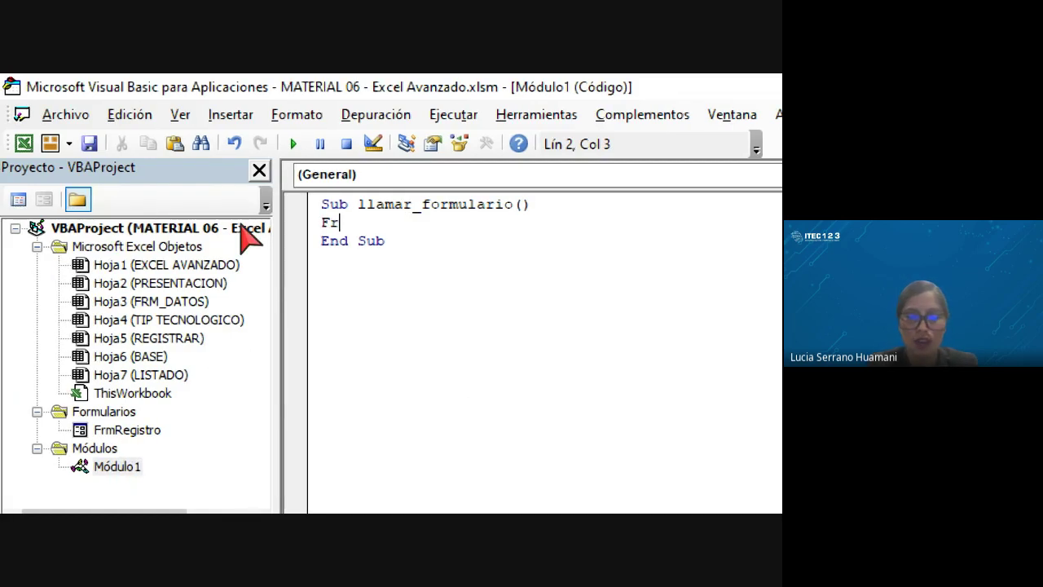
type("mRe")
type("gsitro")
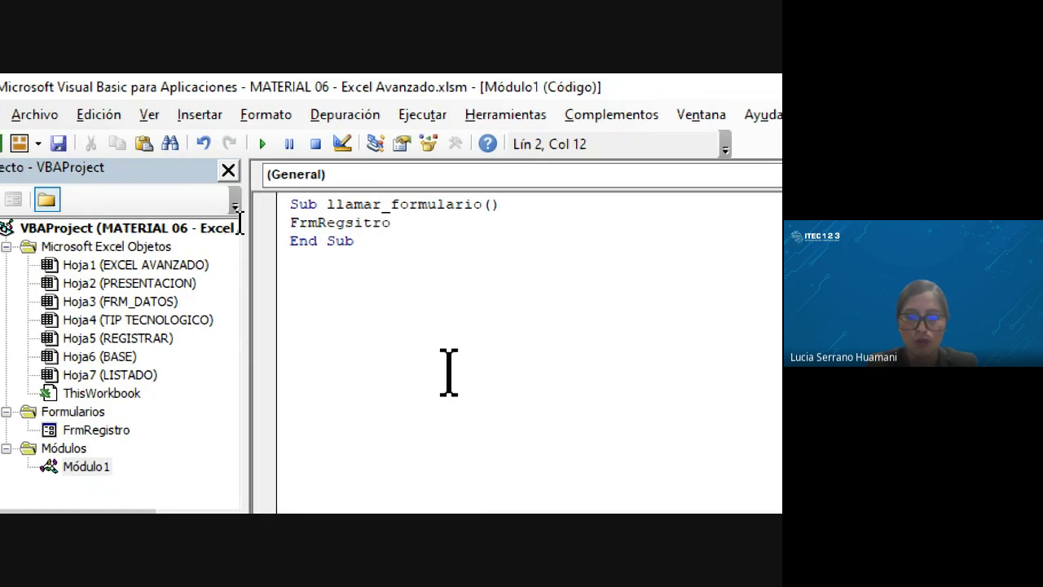
type(".show")
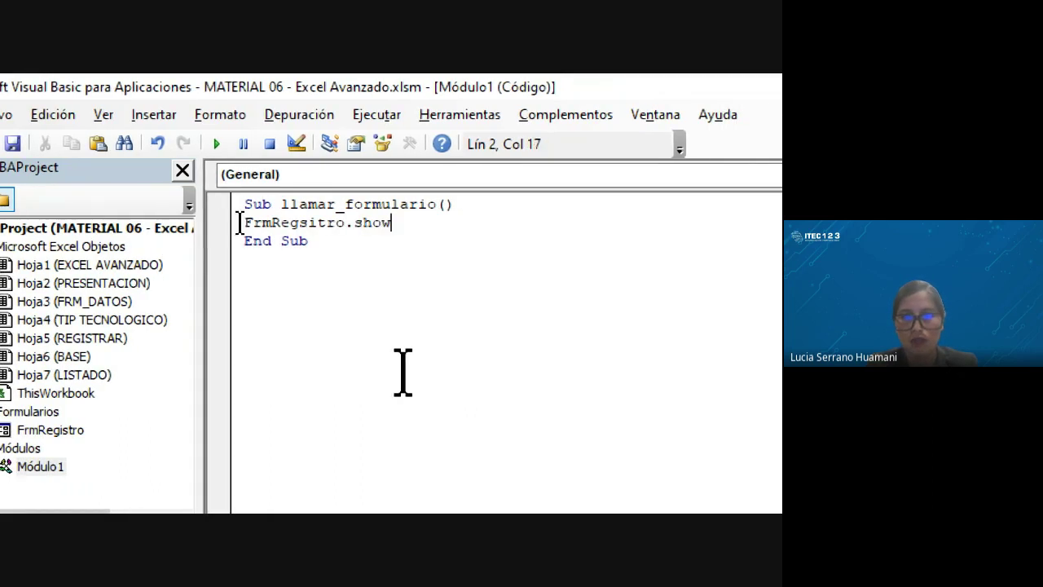
key("Return")
key("BackSpace")
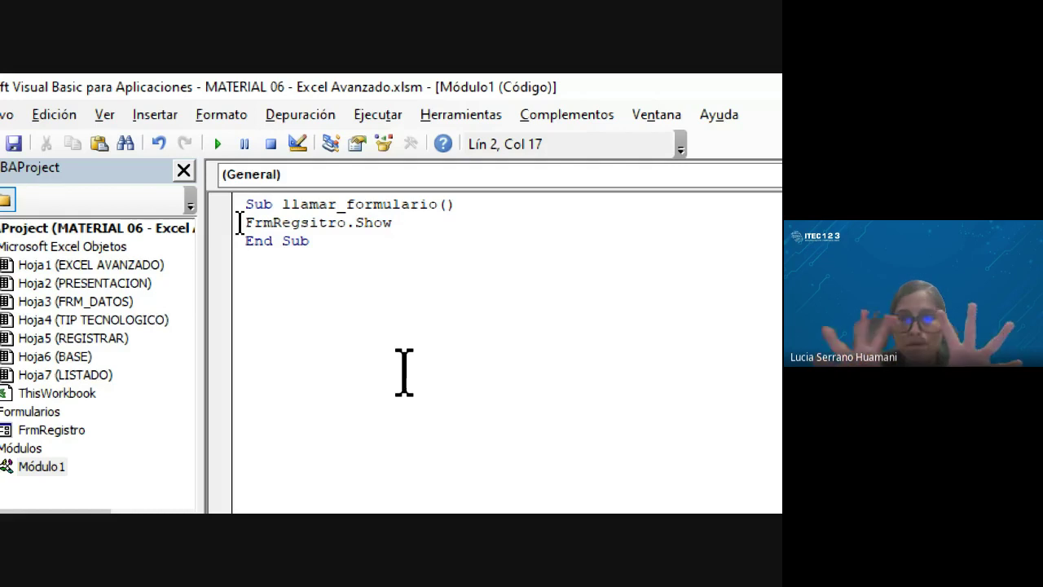
left_click(321, 223)
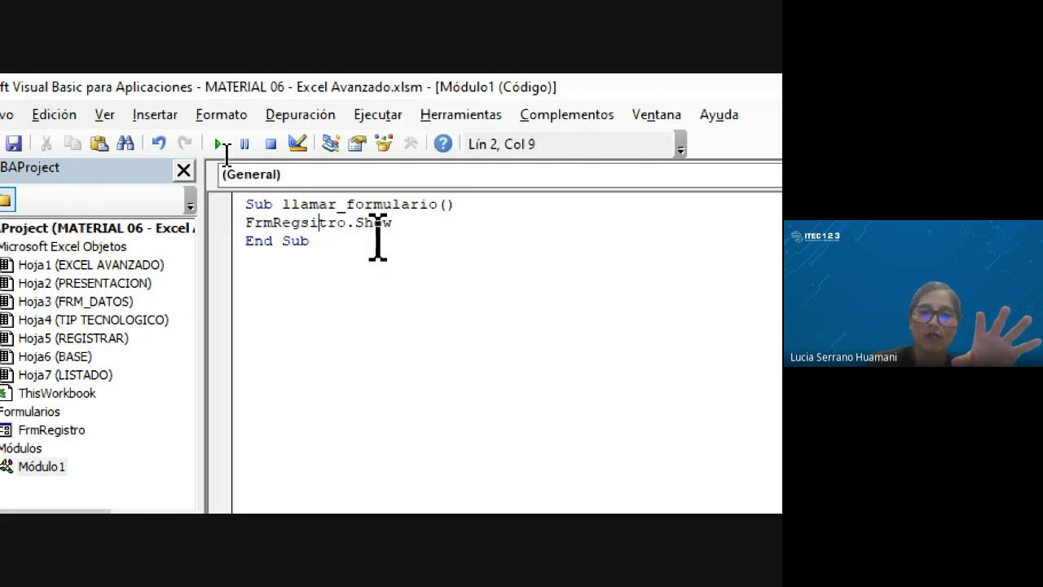
key("BackSpace")
key("BackSpace")
type("i")
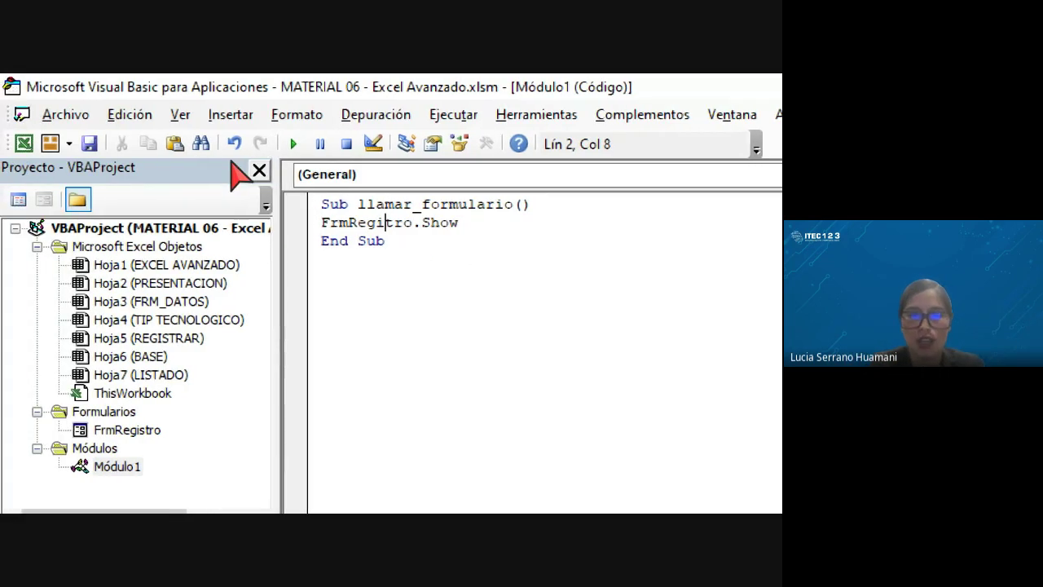
type("s")
left_click(495, 230)
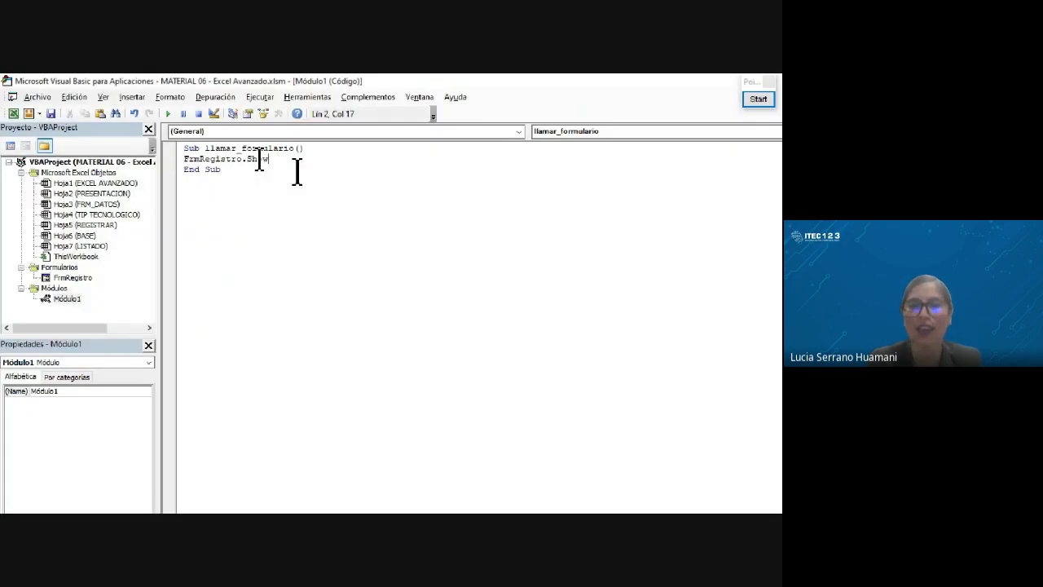
Highlight the Sub llamar_formulario line to explain it, then return to the REGISTRAR sheet.
left_click(247, 167)
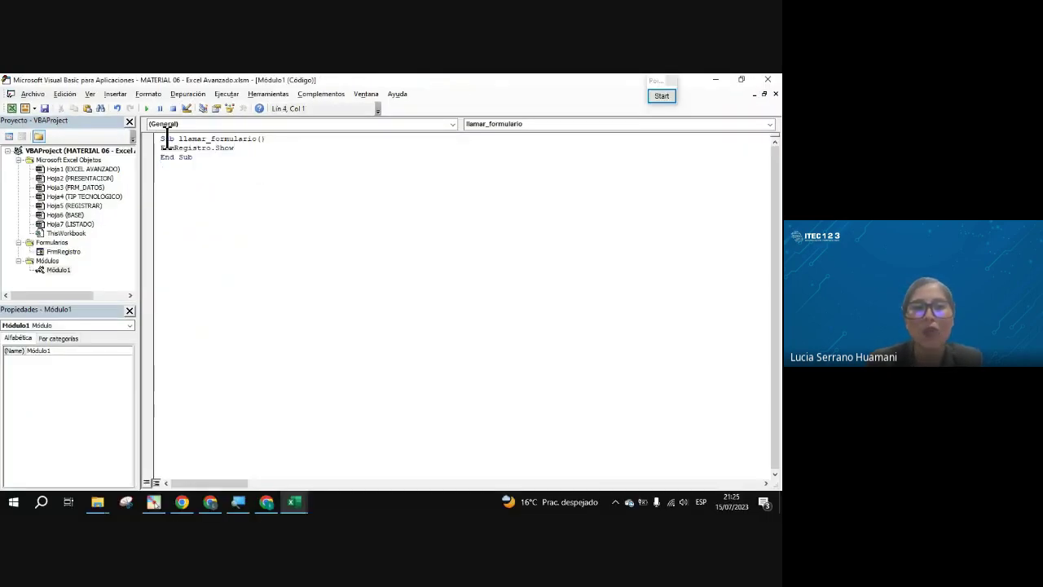
mouse_move(165, 139)
left_mouse_down()
mouse_move(269, 140)
mouse_move(161, 149)
left_mouse_up()
left_click(258, 151)
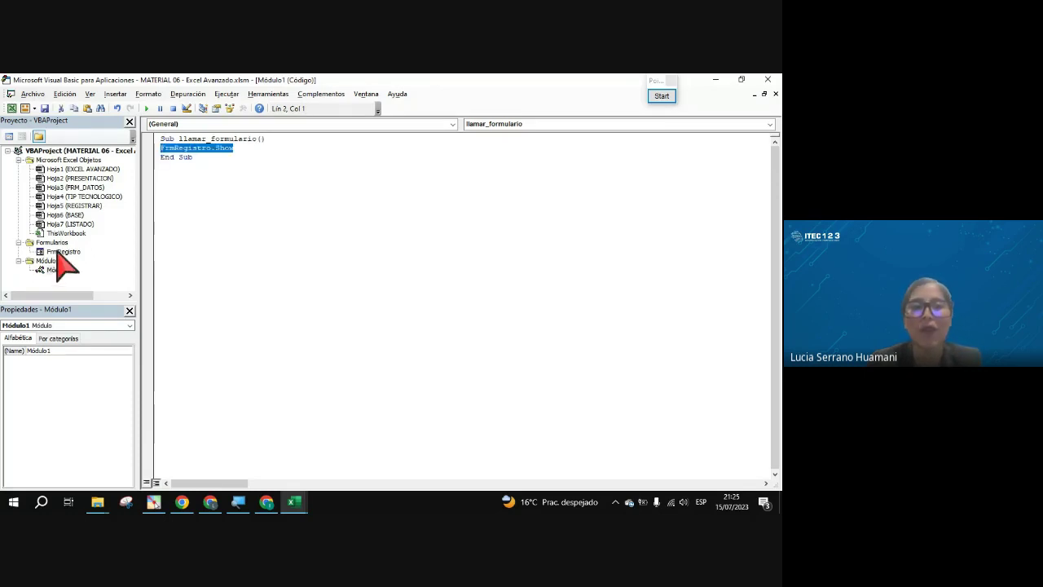
left_click(222, 168)
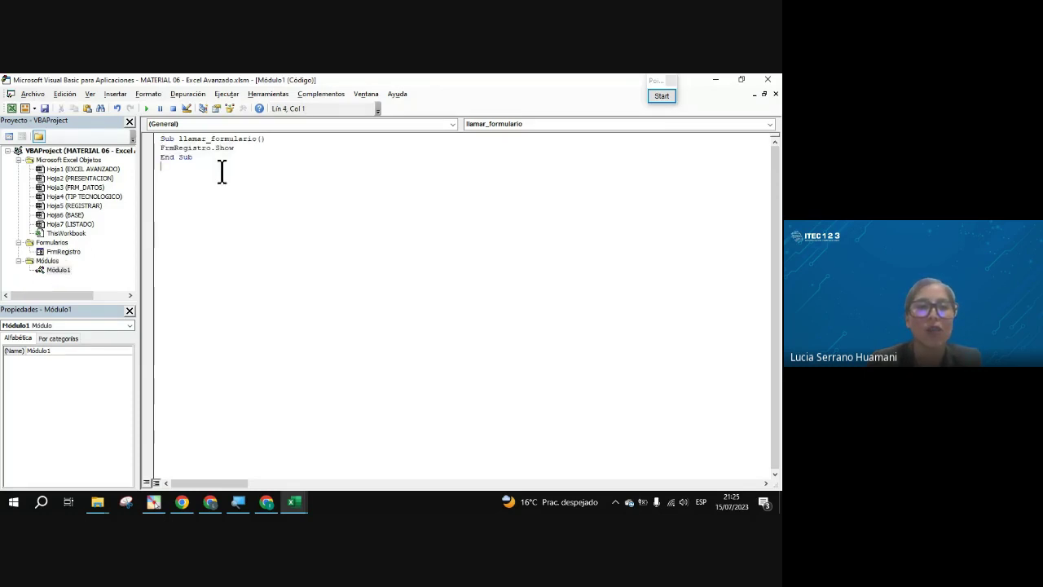
left_click(12, 109)
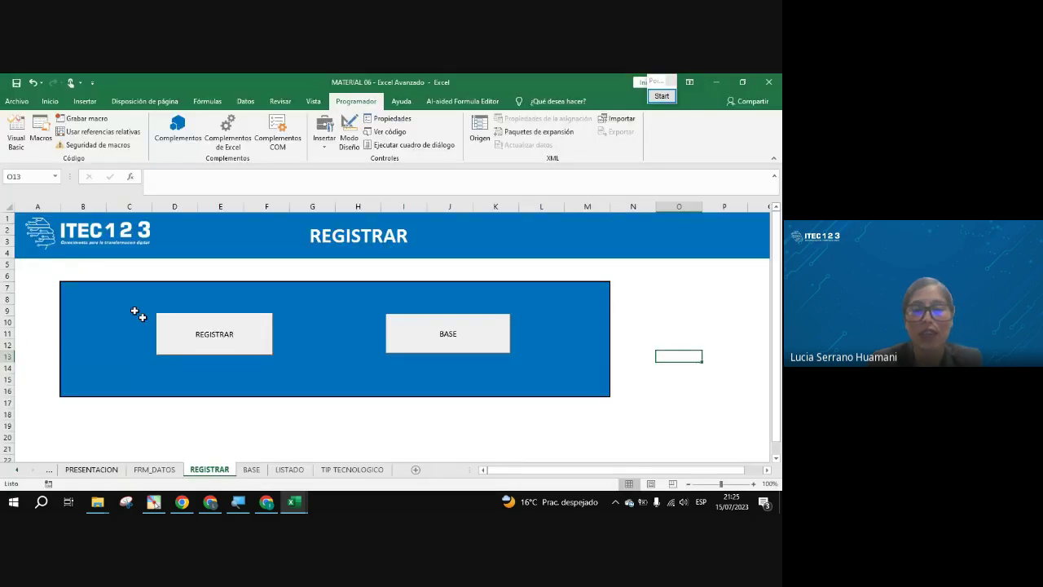
Assign llamar_formulario to the REGISTRAR button with Asignar macro, then run it.
right_click(217, 326)
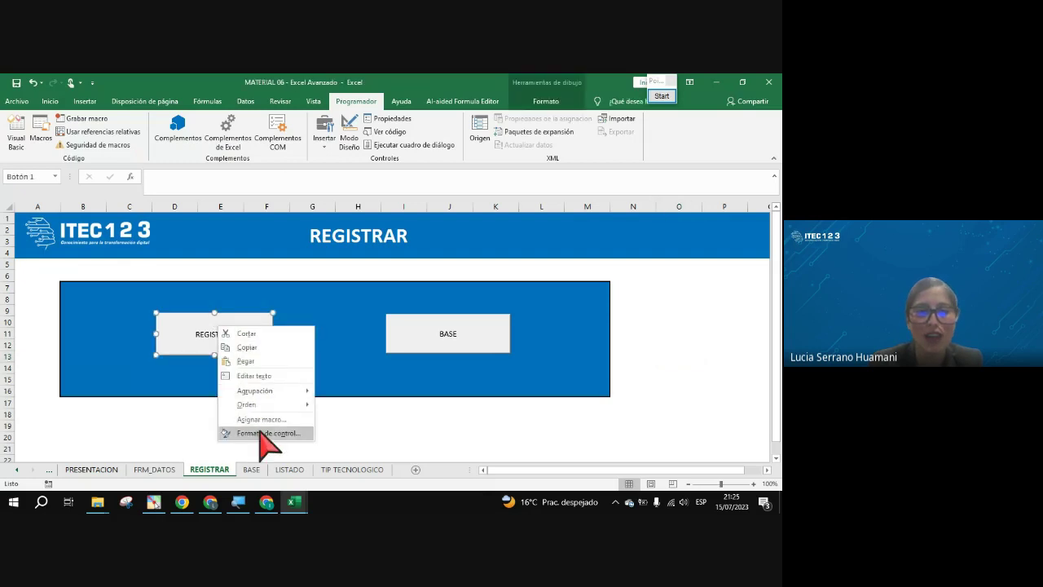
left_click(259, 433)
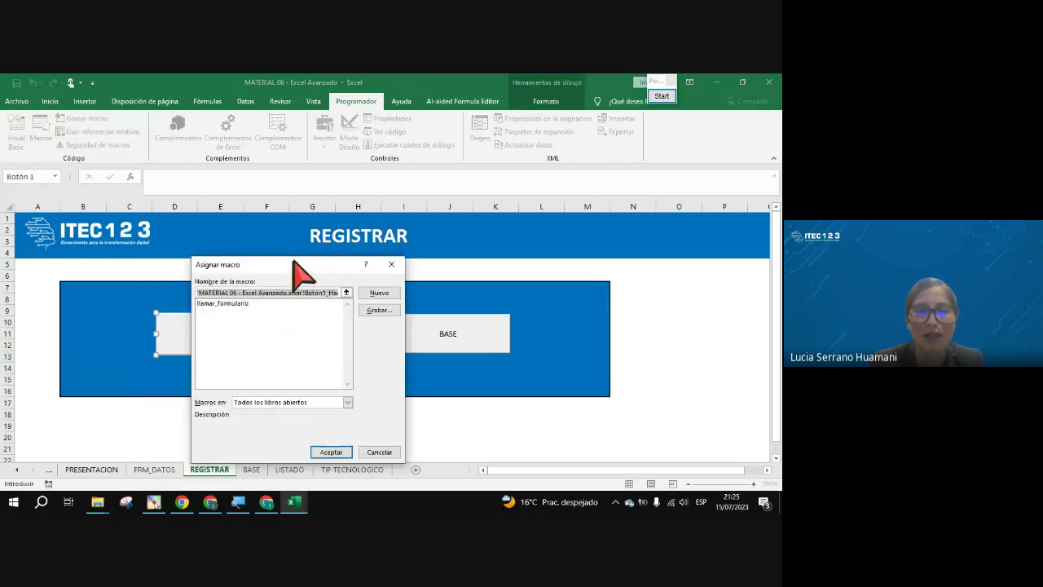
left_click(280, 256)
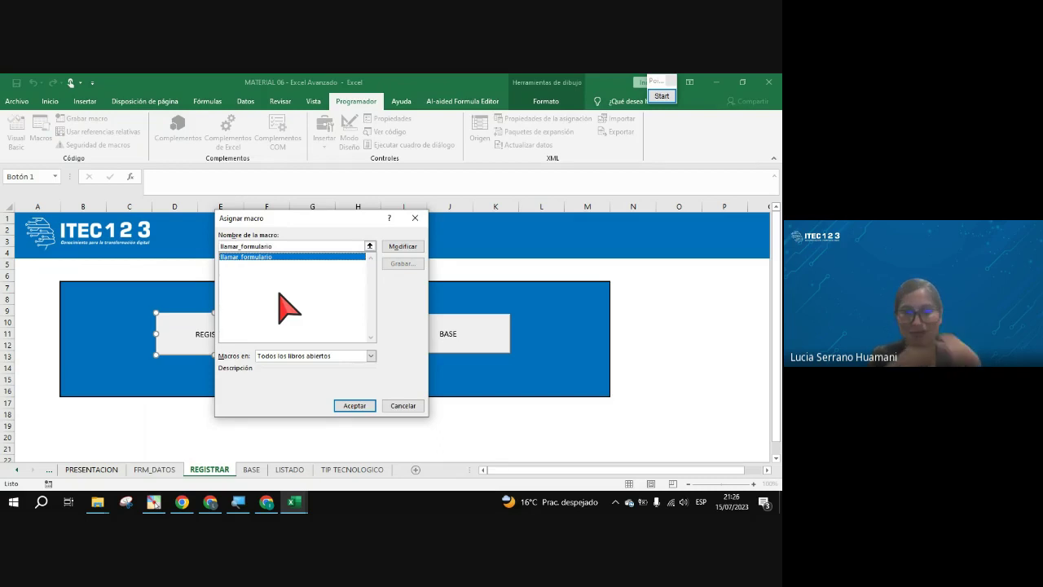
left_click(344, 406)
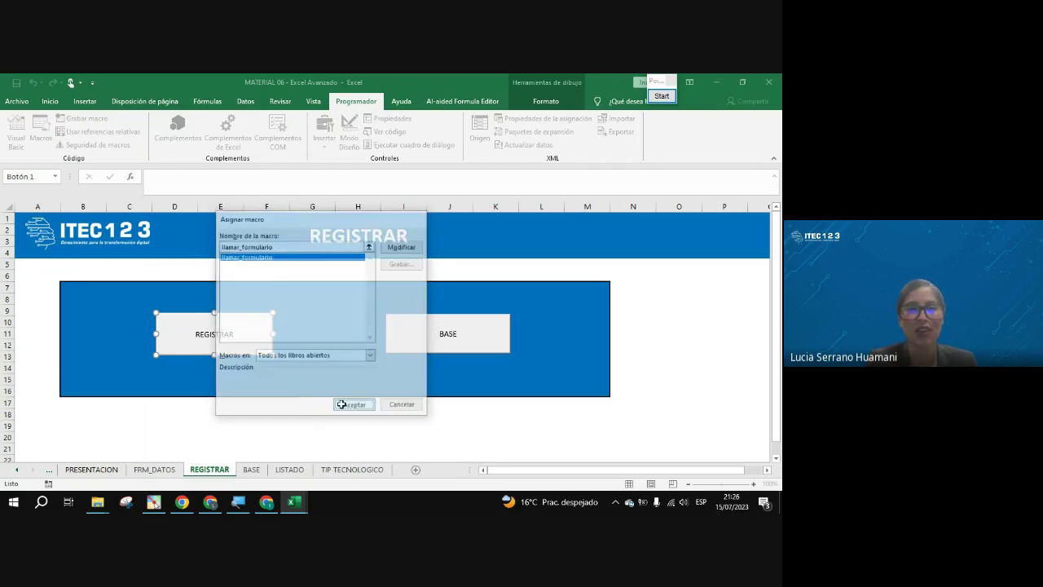
left_click(331, 378)
left_click(214, 334)
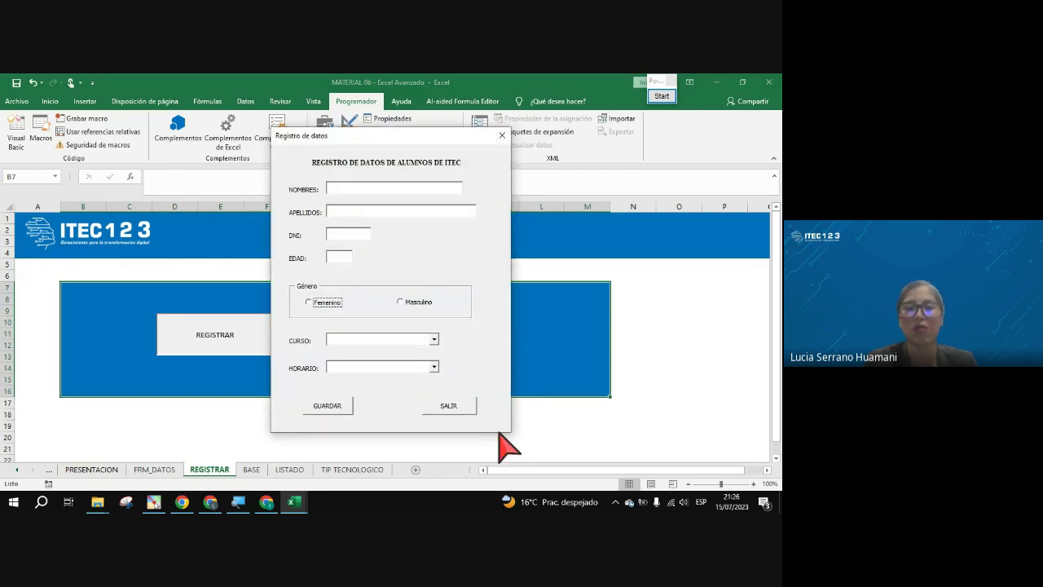
Reopen the form with REGISTRAR, close it via SALIR and Sí, then glance at BASE.
left_click(438, 401)
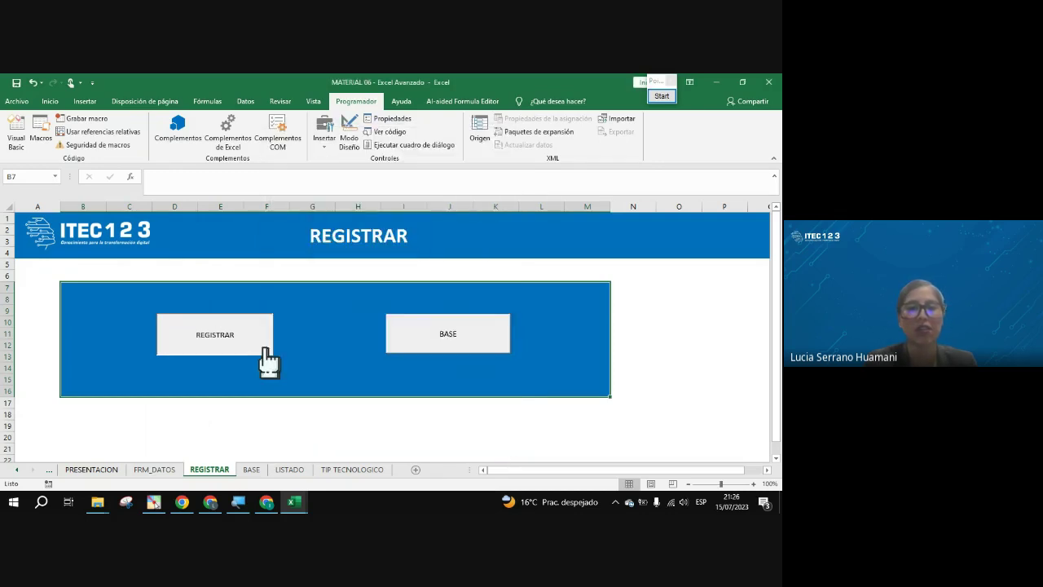
left_click(262, 349)
left_click(448, 405)
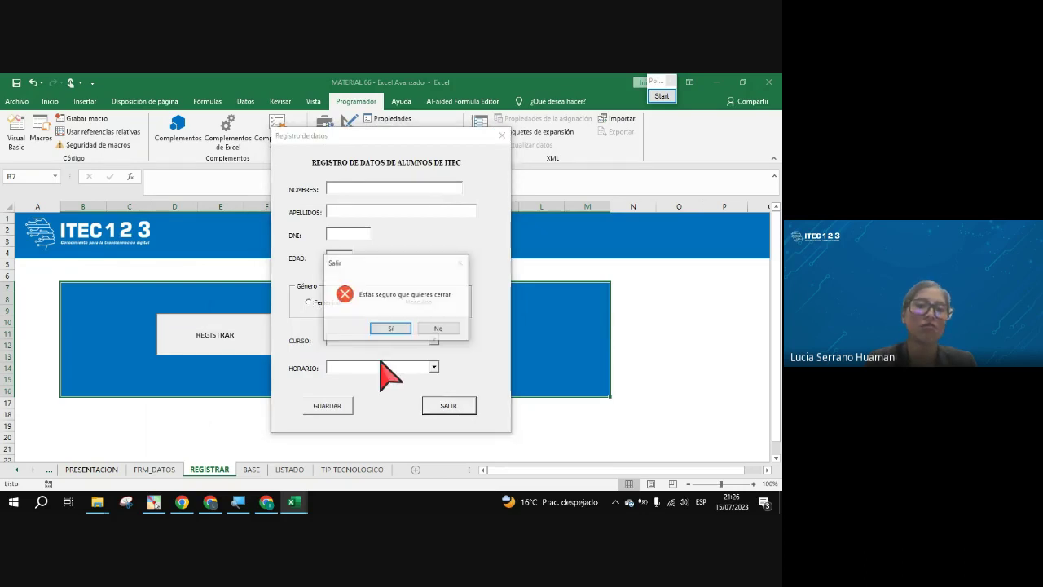
left_click(384, 328)
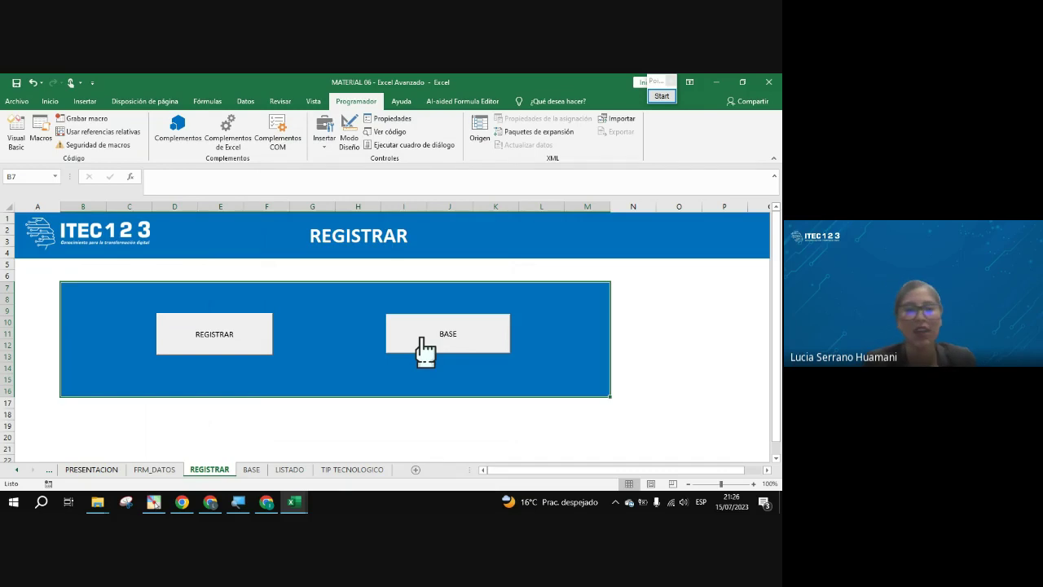
left_click(253, 471)
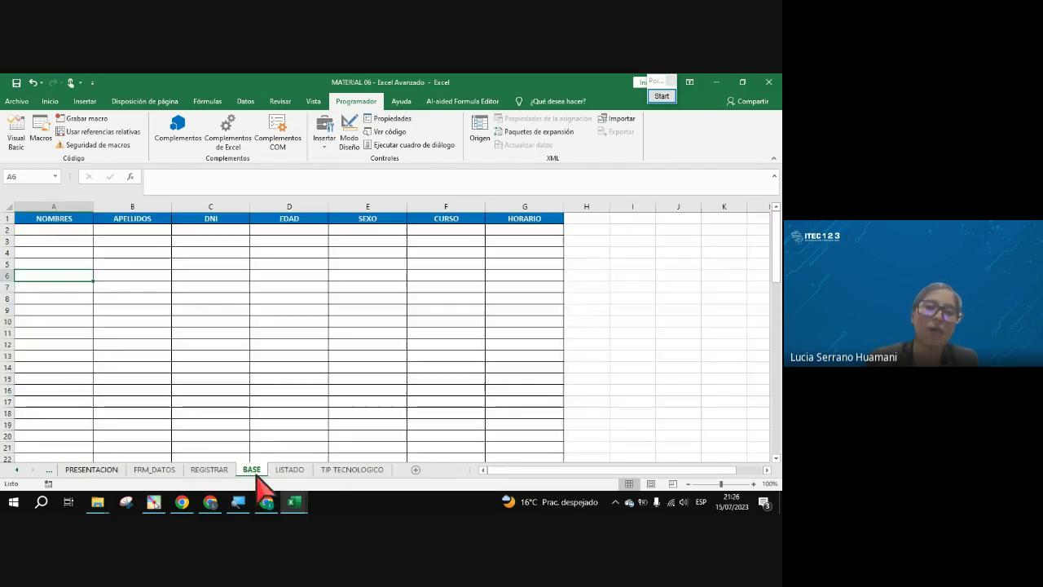
left_click(216, 470)
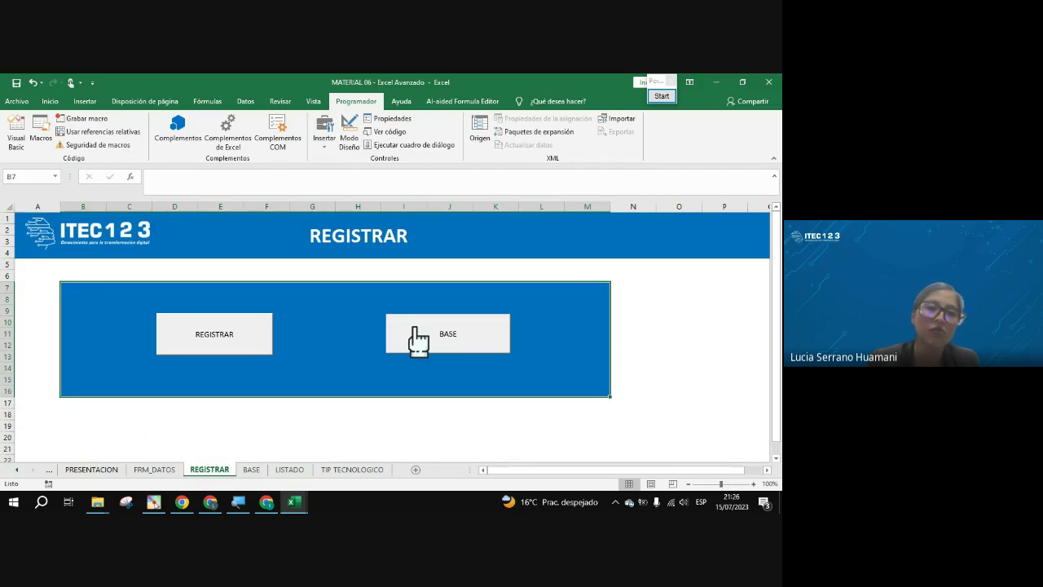
In Módulo1, write Sub hojabase() containing Hoja6.Select.
left_click(17, 135)
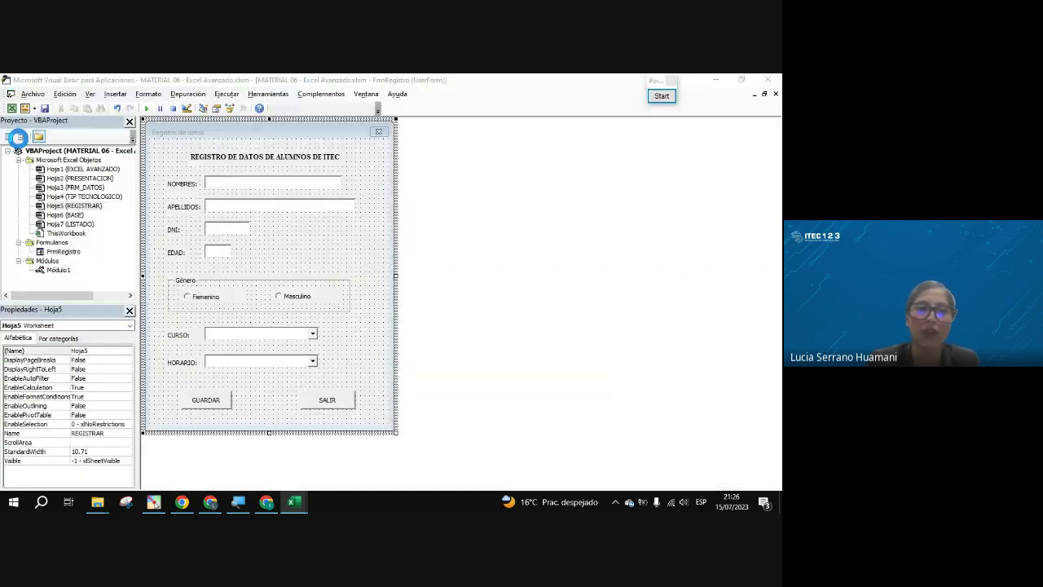
double_click(63, 252)
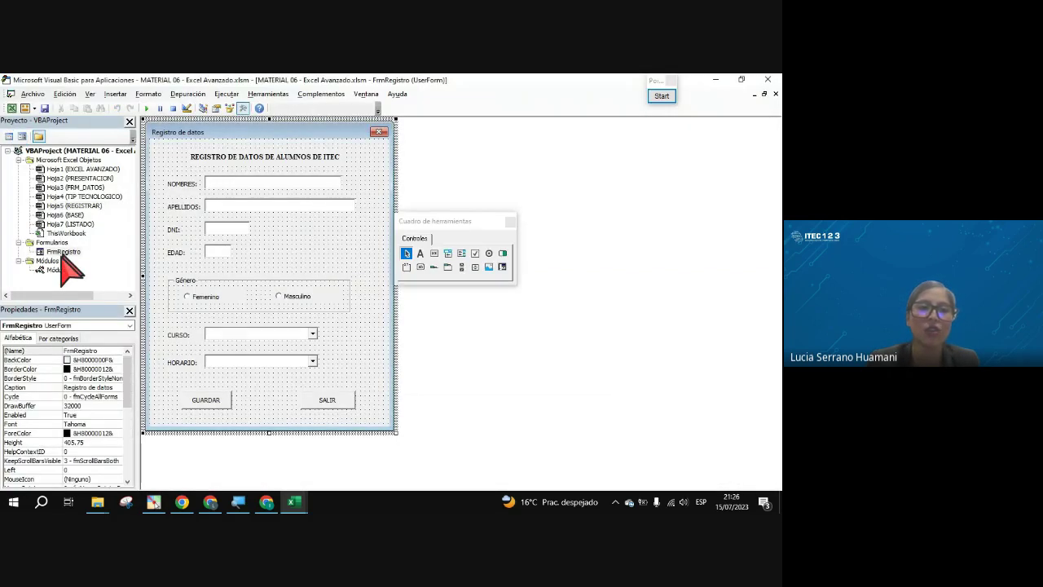
double_click(57, 270)
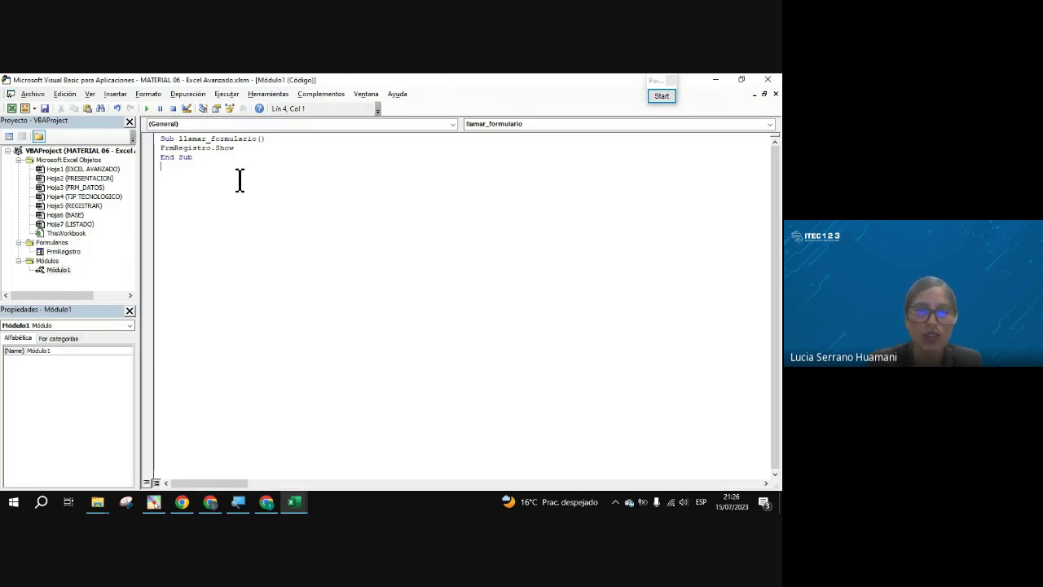
type("sub hoja")
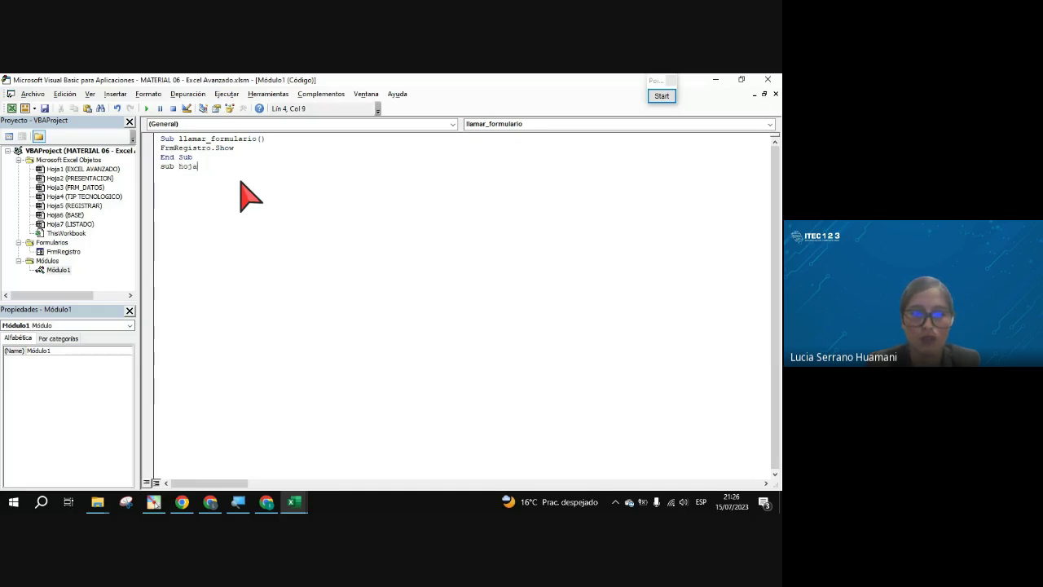
type("base")
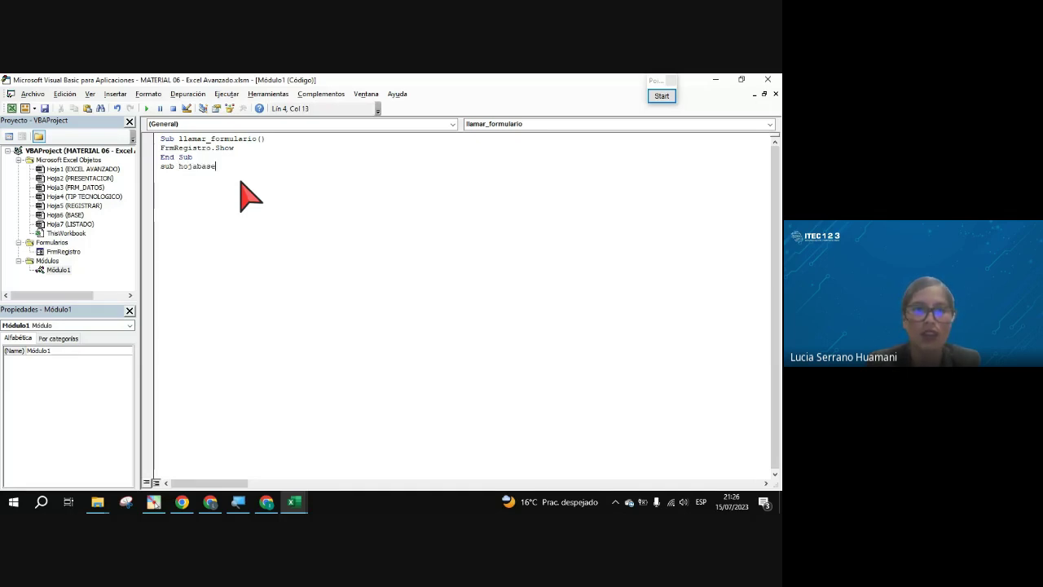
key("Return")
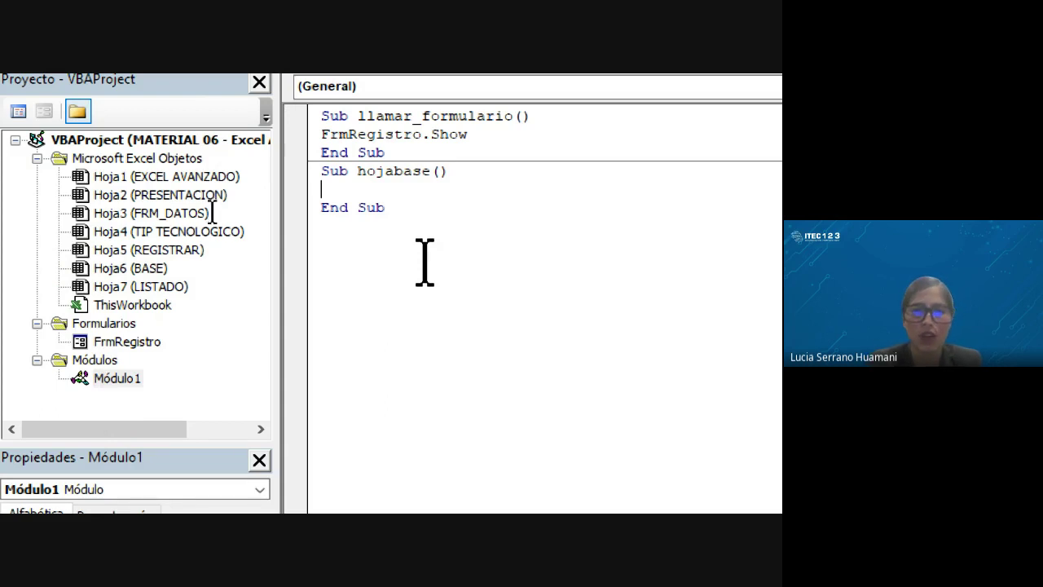
type("hoja6.")
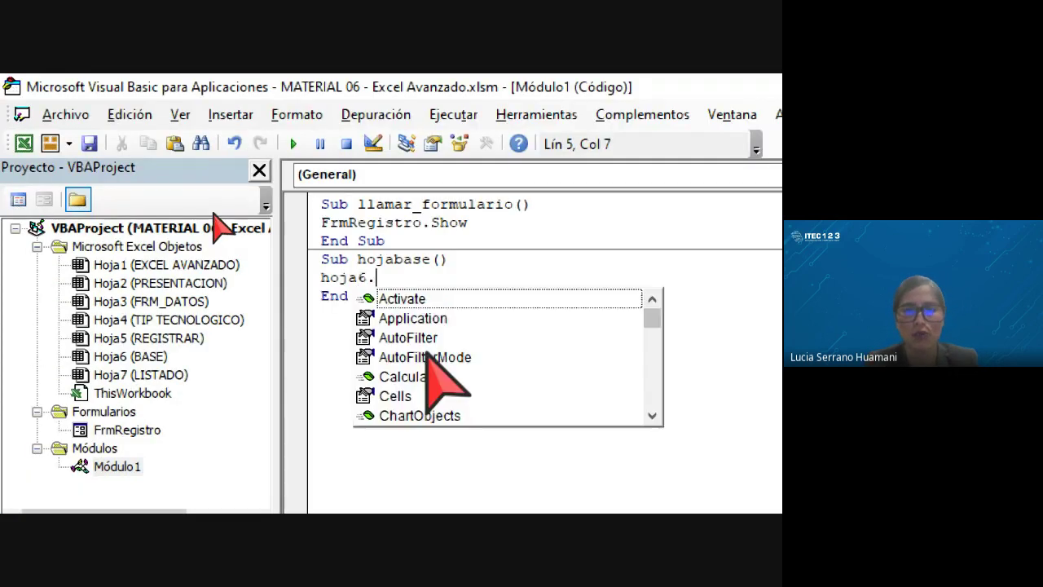
type("sele")
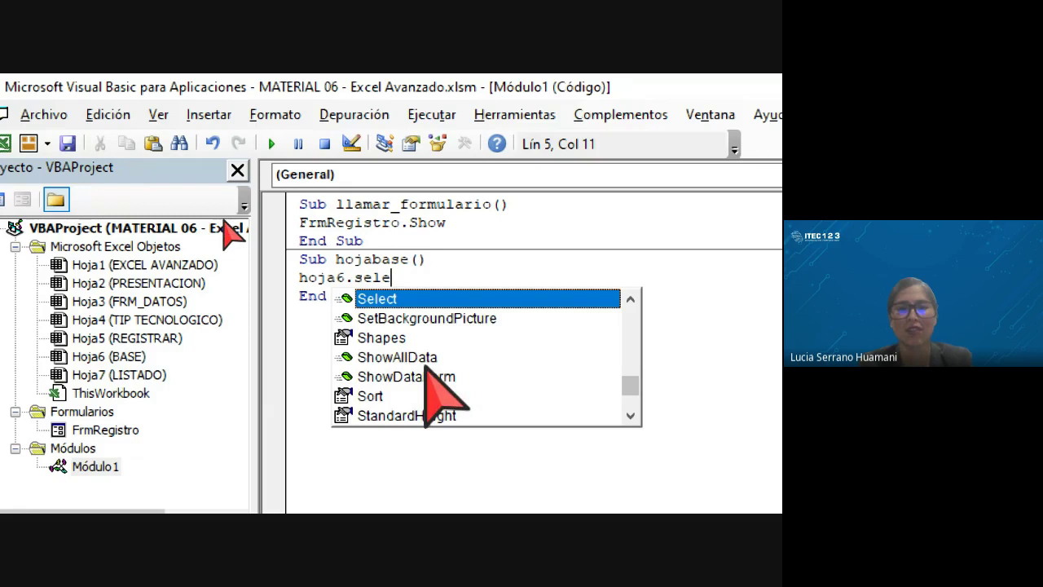
key("Tab")
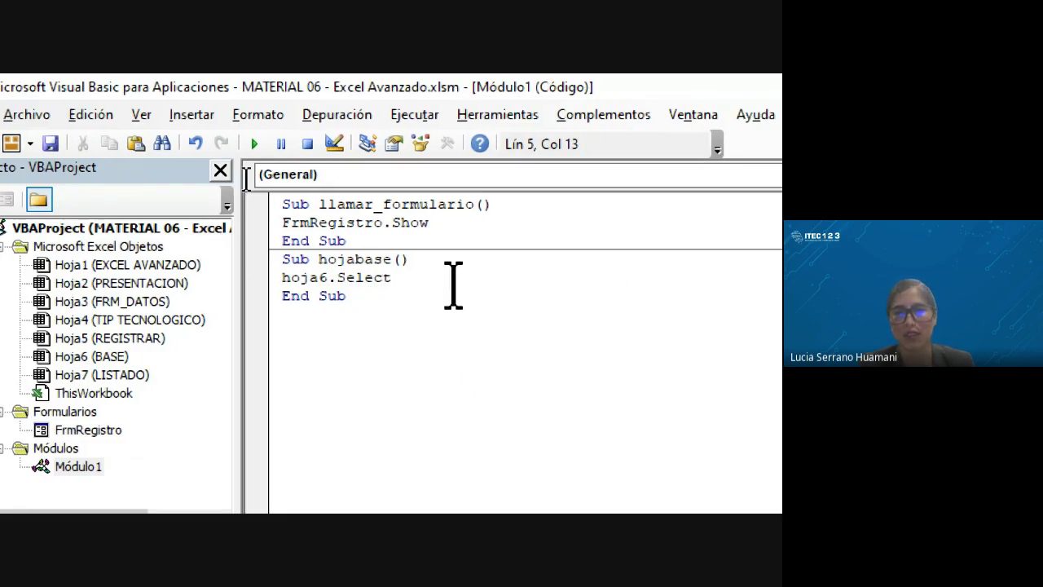
Highlight the Hoja6.Select line to explain it, then return to the Excel workbook.
left_click_drag(318, 259, 373, 278)
left_click(379, 279)
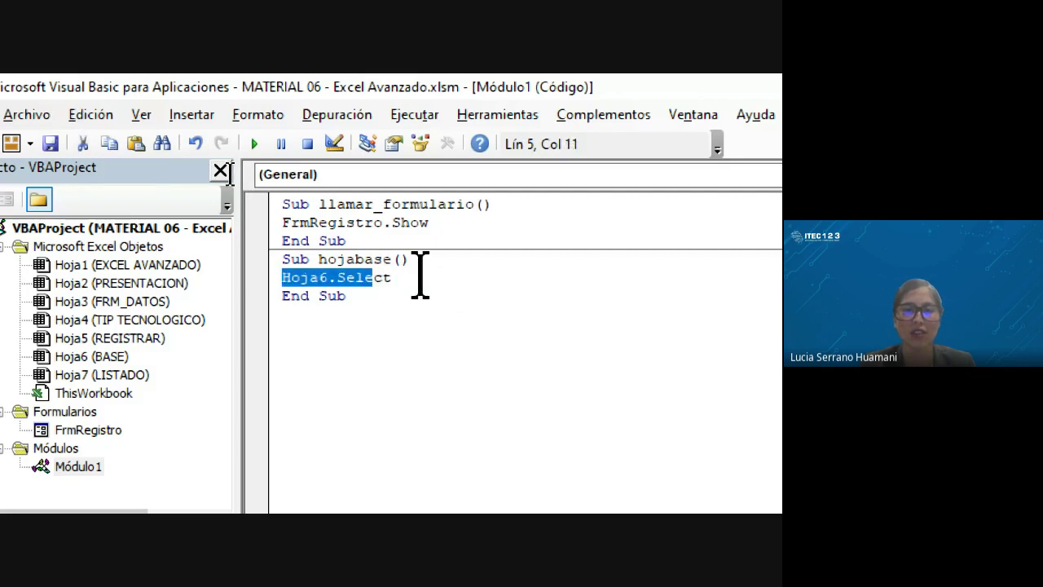
left_click(424, 282)
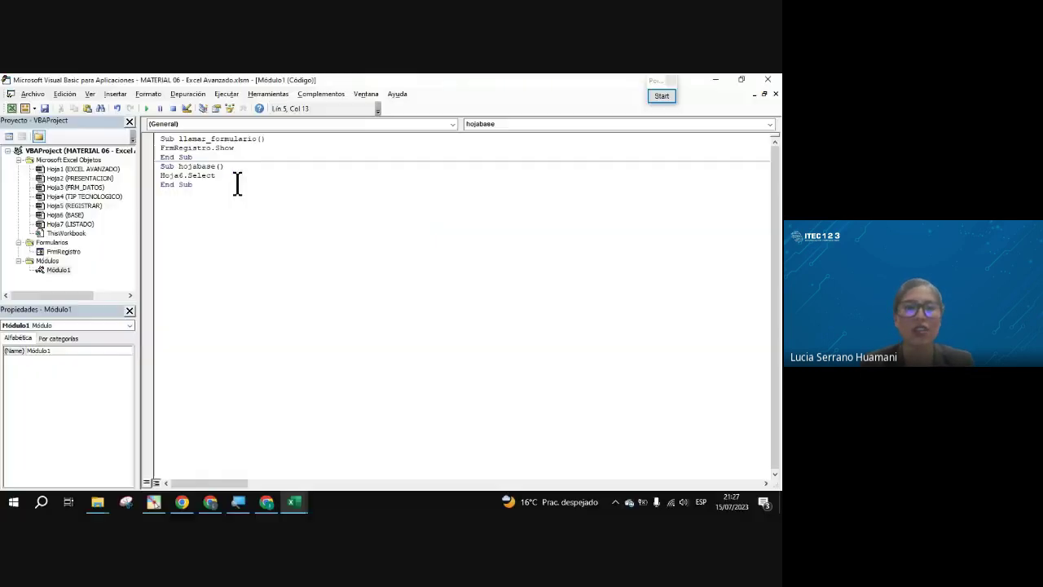
left_click(222, 184)
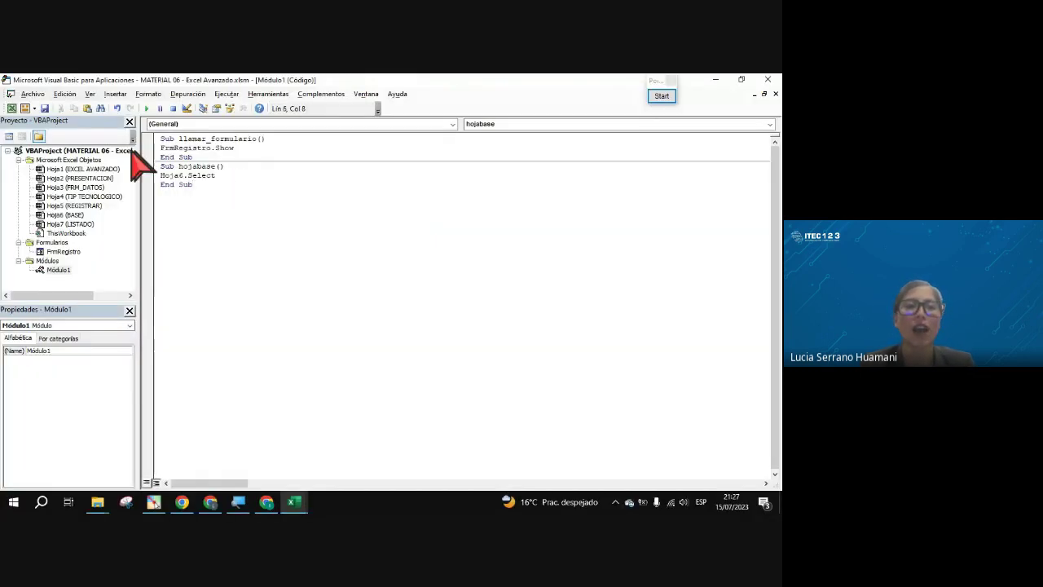
left_click(11, 108)
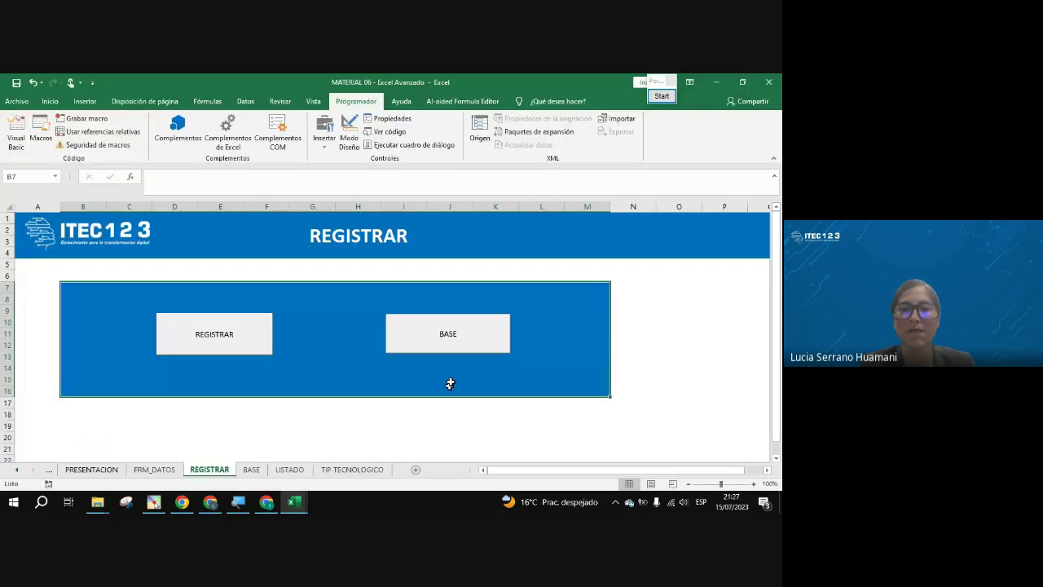
Assign the hojabase macro to the BASE button and check it opens the BASE sheet.
right_click(445, 341)
left_click(484, 420)
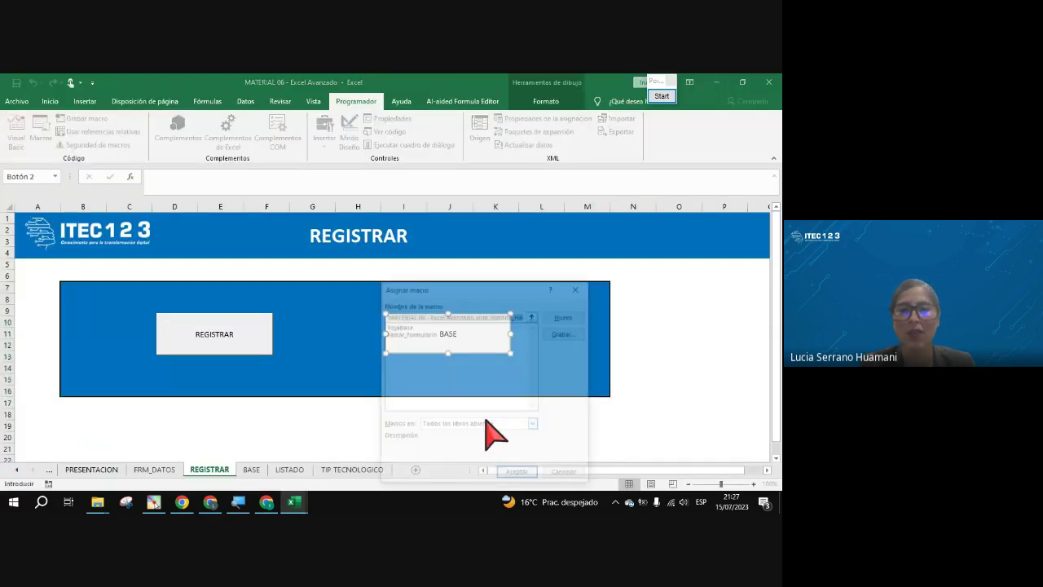
left_click(518, 475)
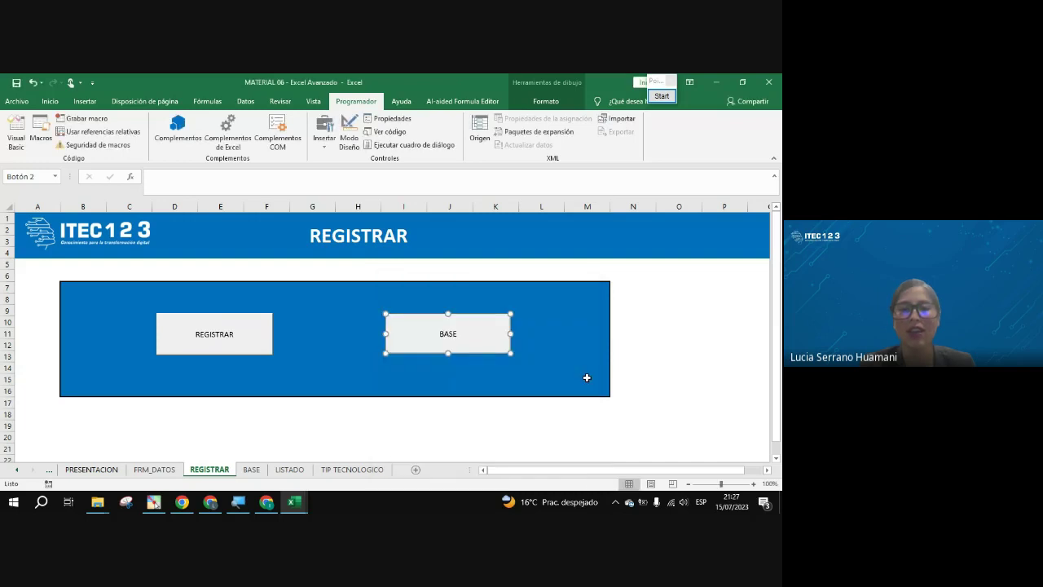
left_click(587, 378)
left_click(414, 349)
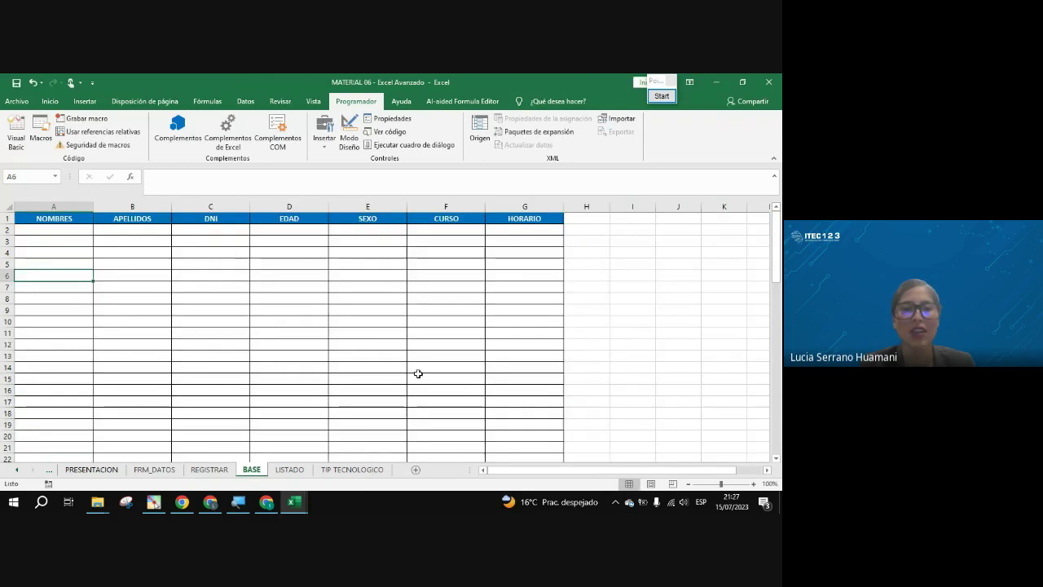
left_click(47, 231)
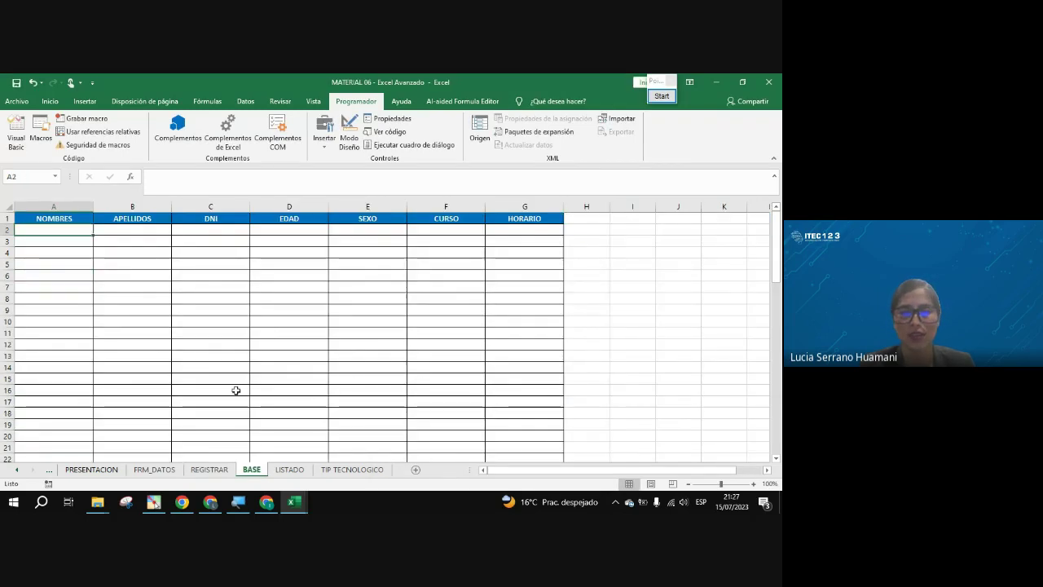
Test REGISTRAR's form fields, exit via SALIR, save the workbook, then switch to Google Meet.
left_click(214, 471)
left_click(204, 333)
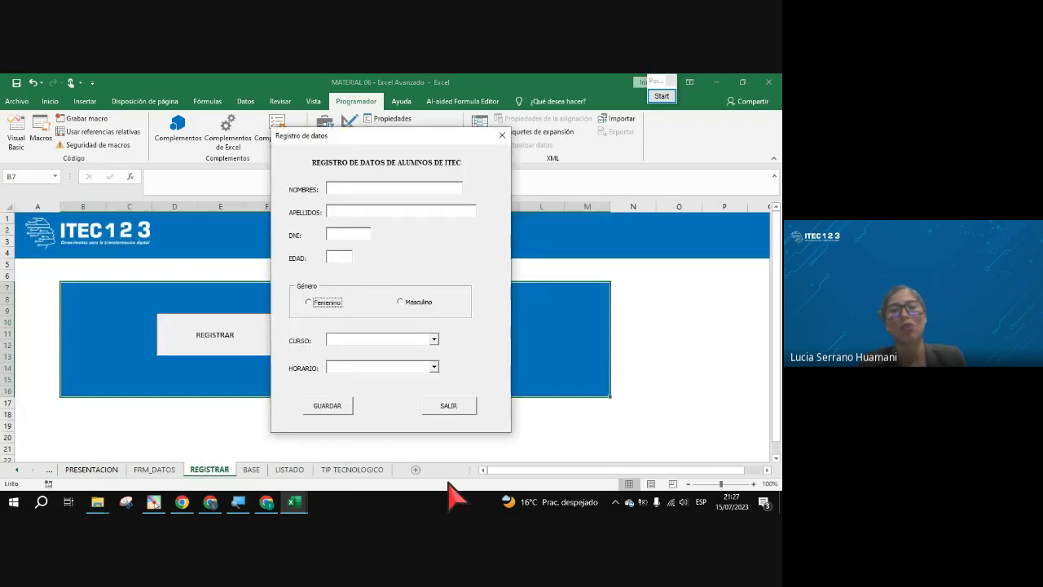
left_click(386, 209)
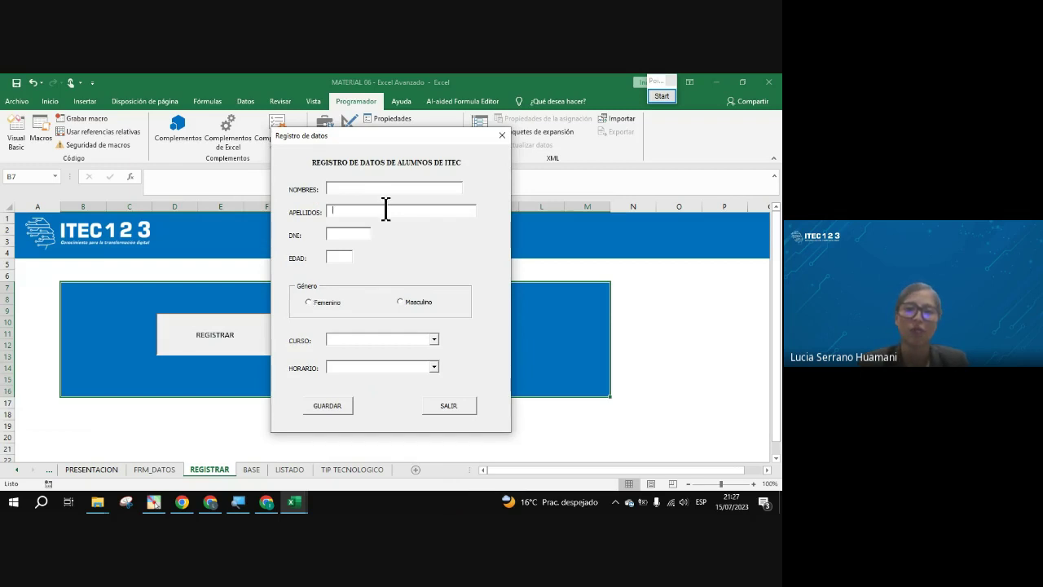
left_click(355, 235)
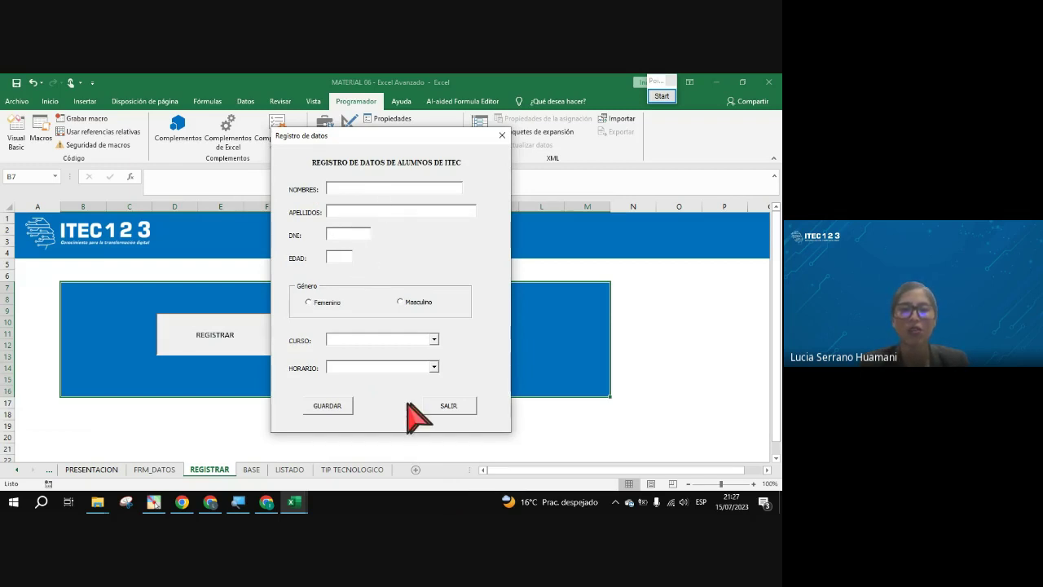
left_click(342, 405)
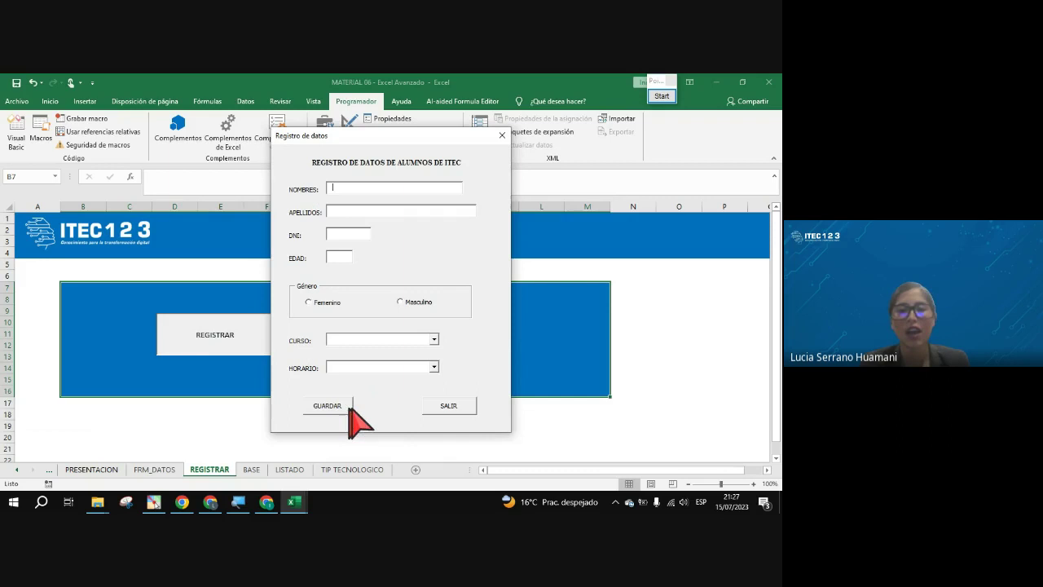
left_click(427, 406)
key("Return")
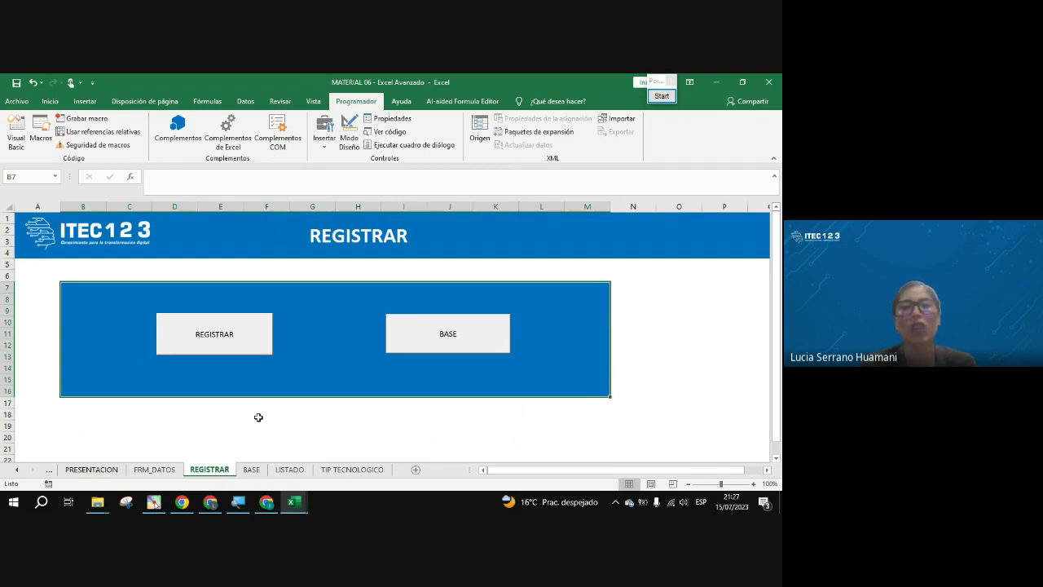
left_click(16, 82)
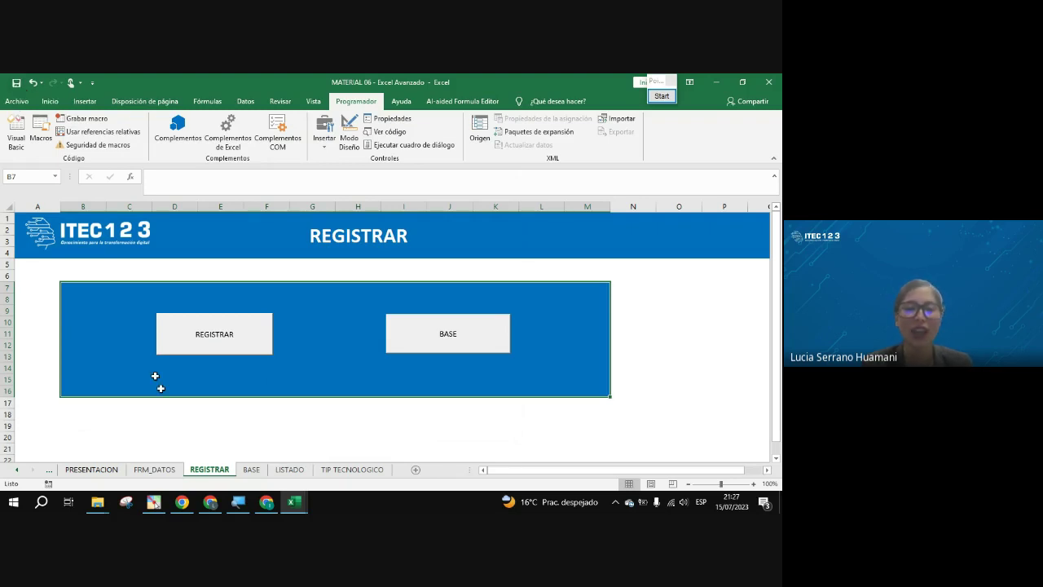
left_click(210, 501)
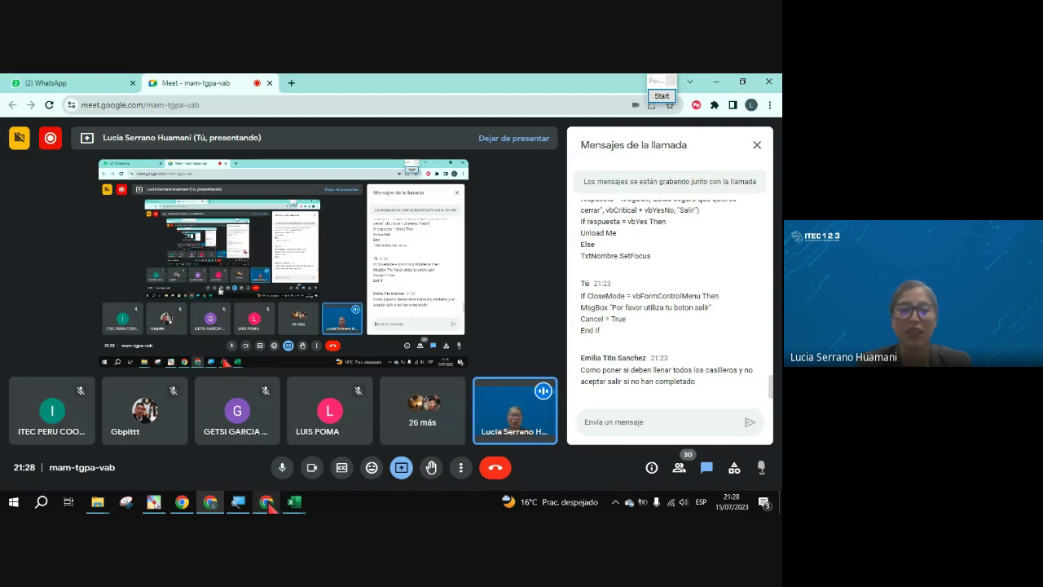
mouse_move(295, 501)
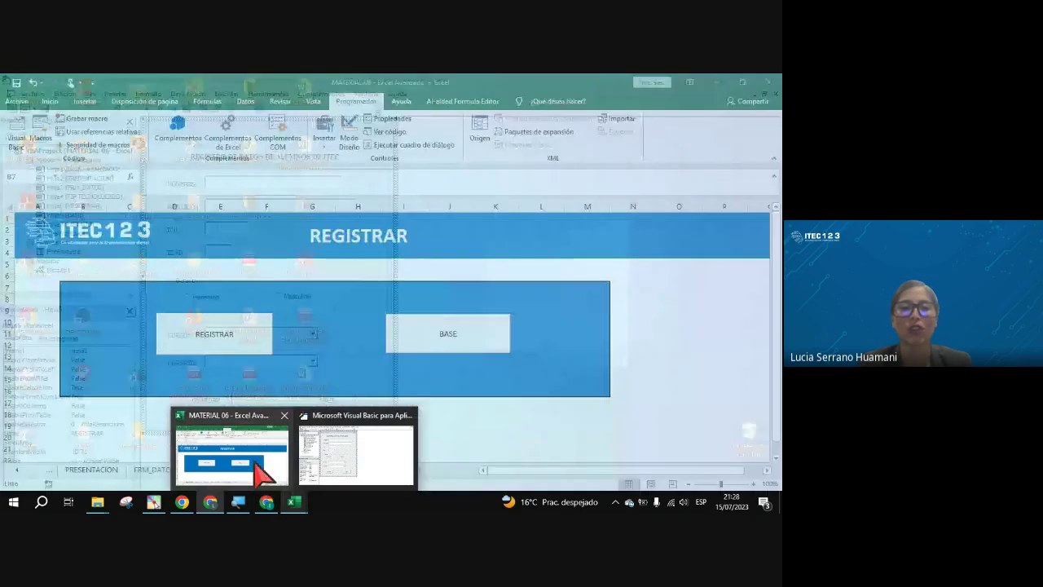
Reopen the VBA editor from the workbook and check the NOMBRES, APELLIDOS and EDAD text box names.
left_click(254, 461)
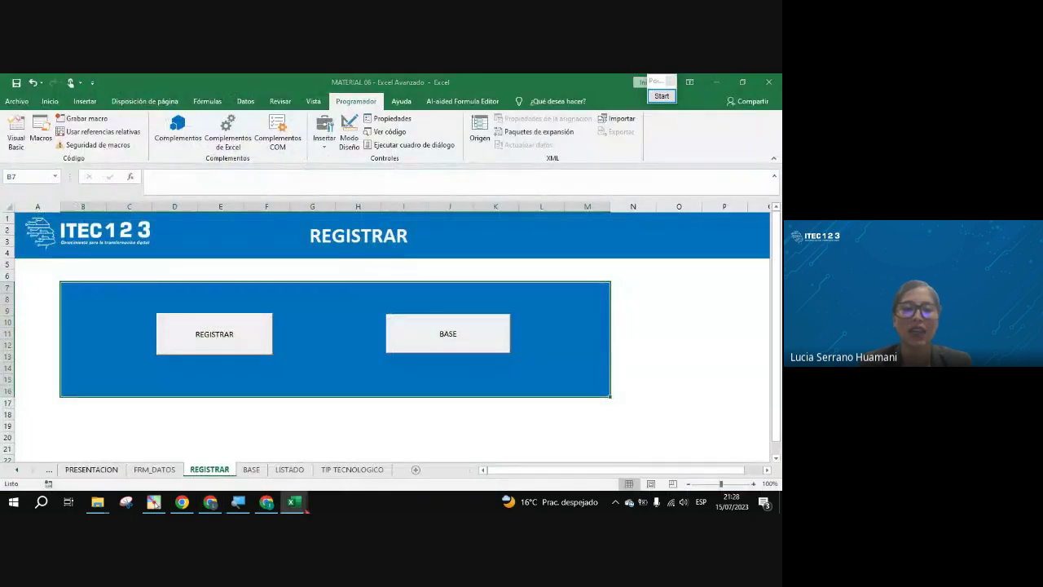
key("alt+F11")
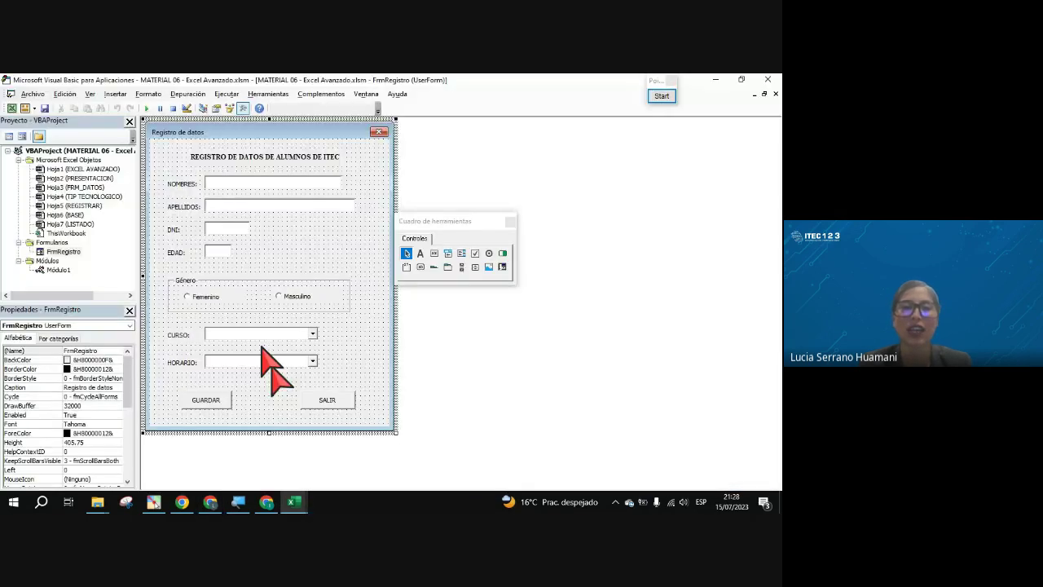
left_click(277, 184)
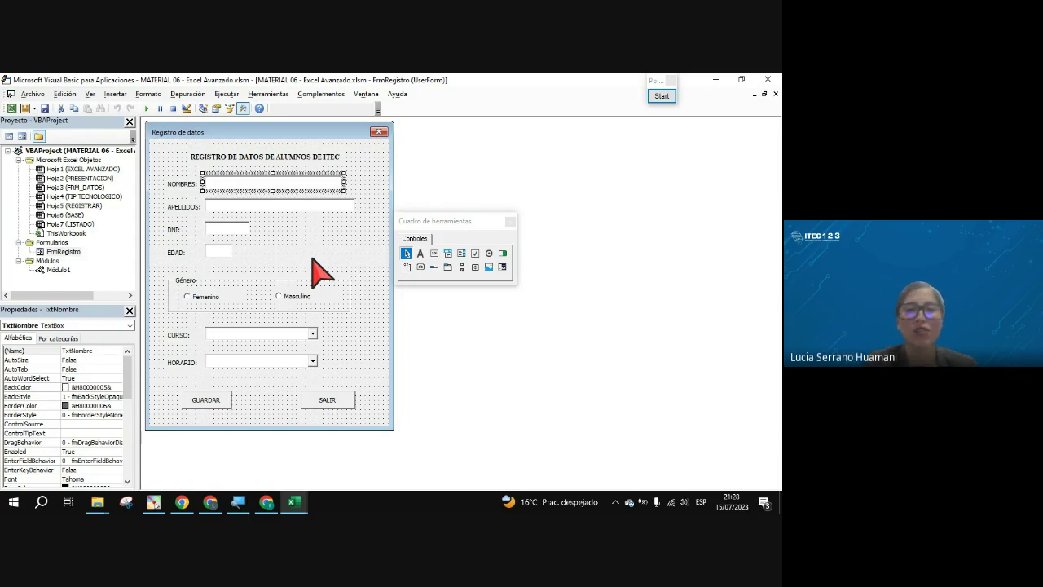
left_click(285, 208)
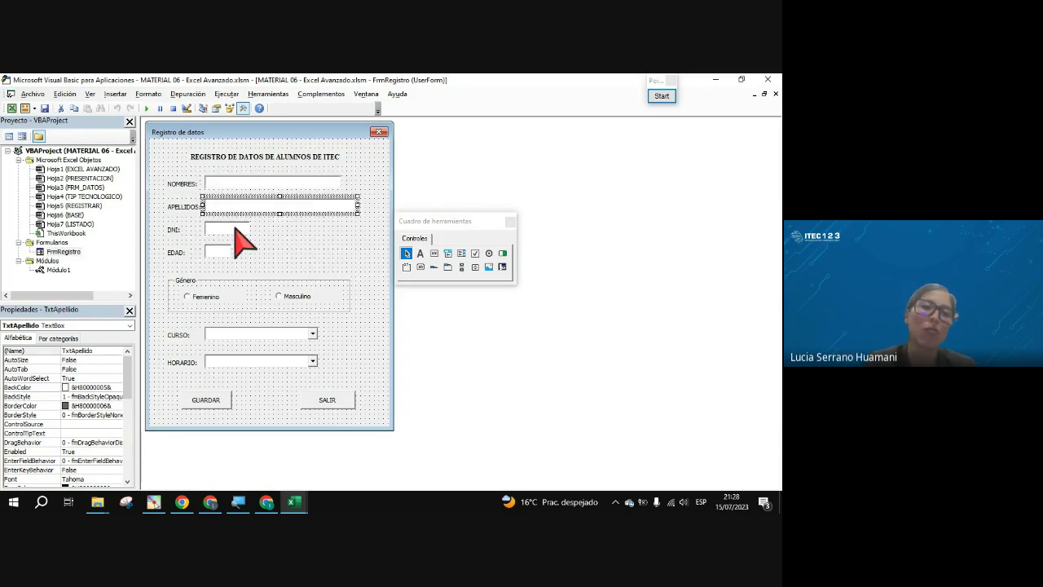
left_click(223, 251)
Check the names of the Femenino and Masculino options and the CURSO and HORARIO lists.
left_click(205, 298)
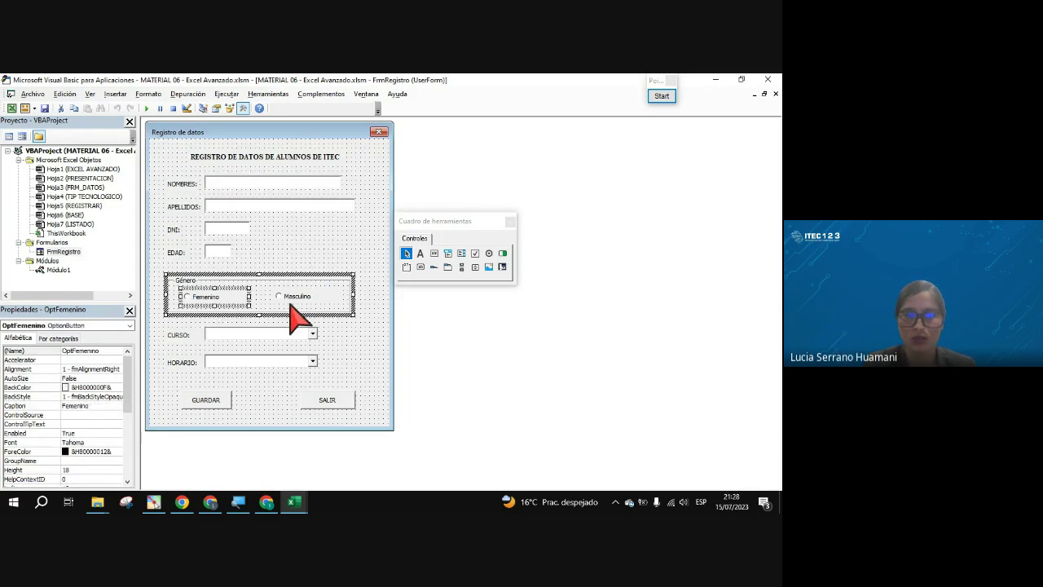
left_click(293, 296)
left_click(369, 362)
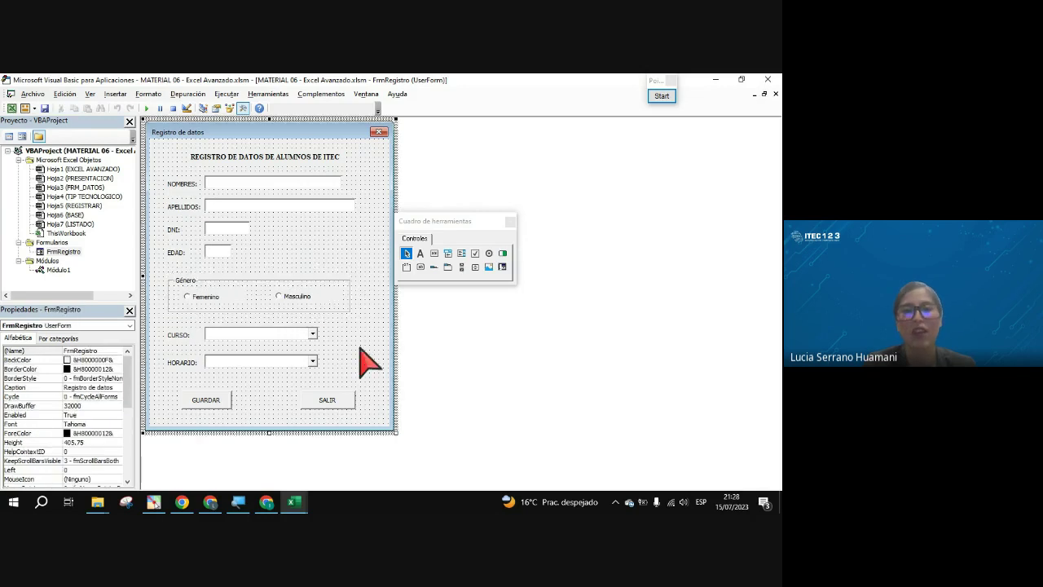
left_click(211, 296)
left_click(298, 297)
left_click(291, 335)
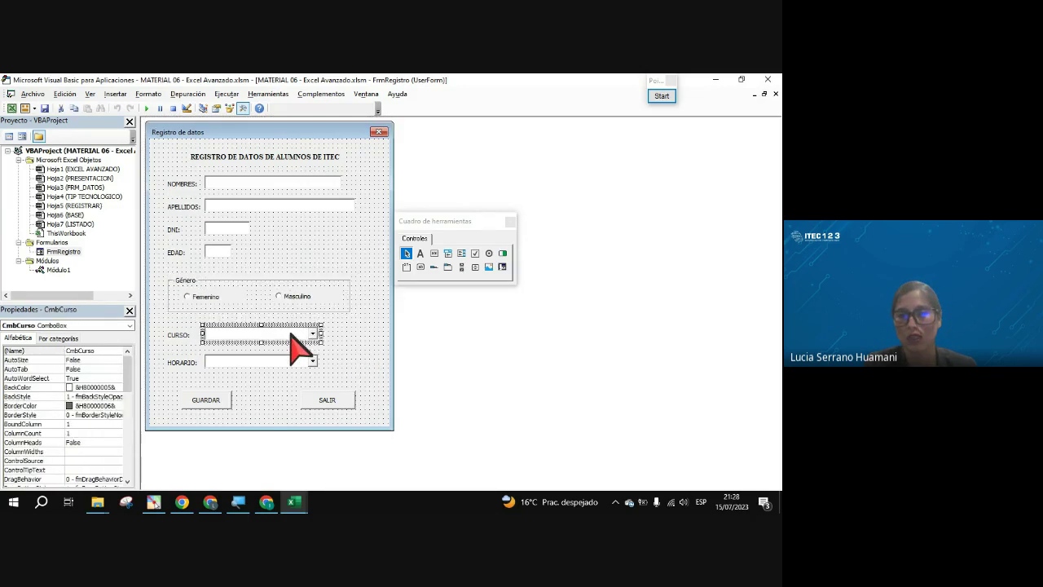
left_click(307, 365)
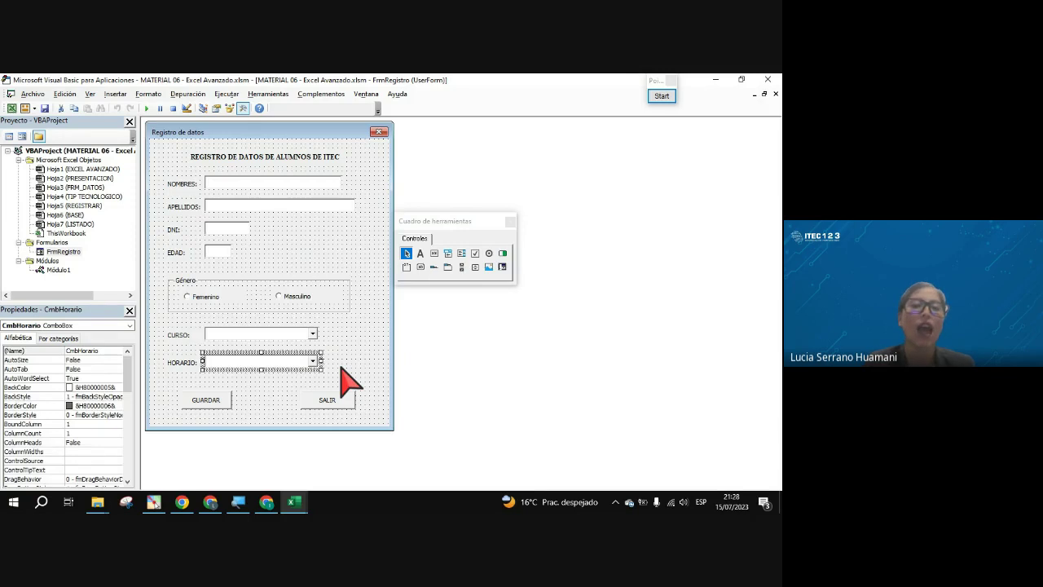
left_click(342, 367)
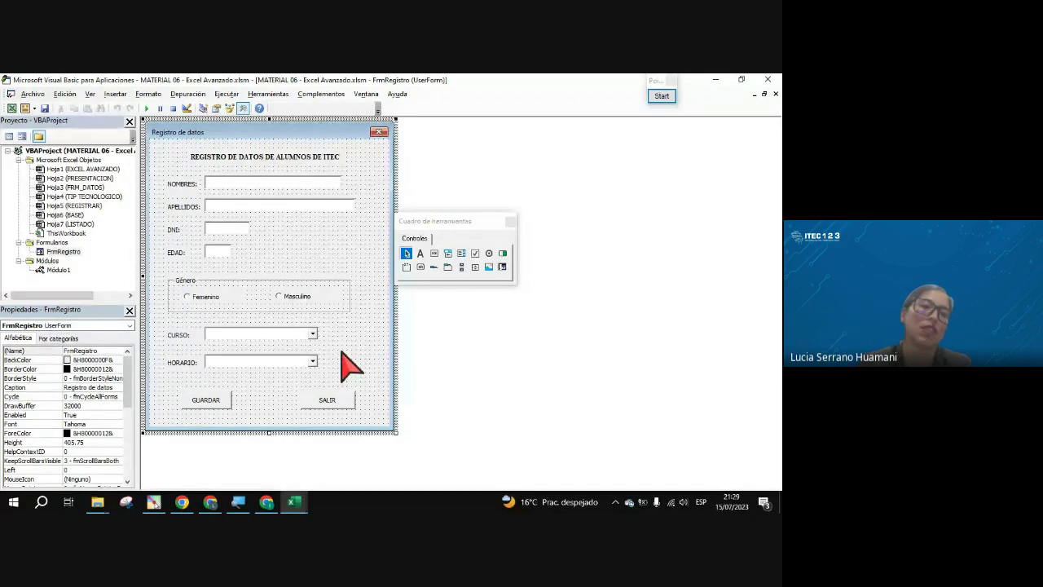
Go back to the REGISTRAR sheet, deselect the blue shape, and minimize the Excel workbook.
left_click(12, 108)
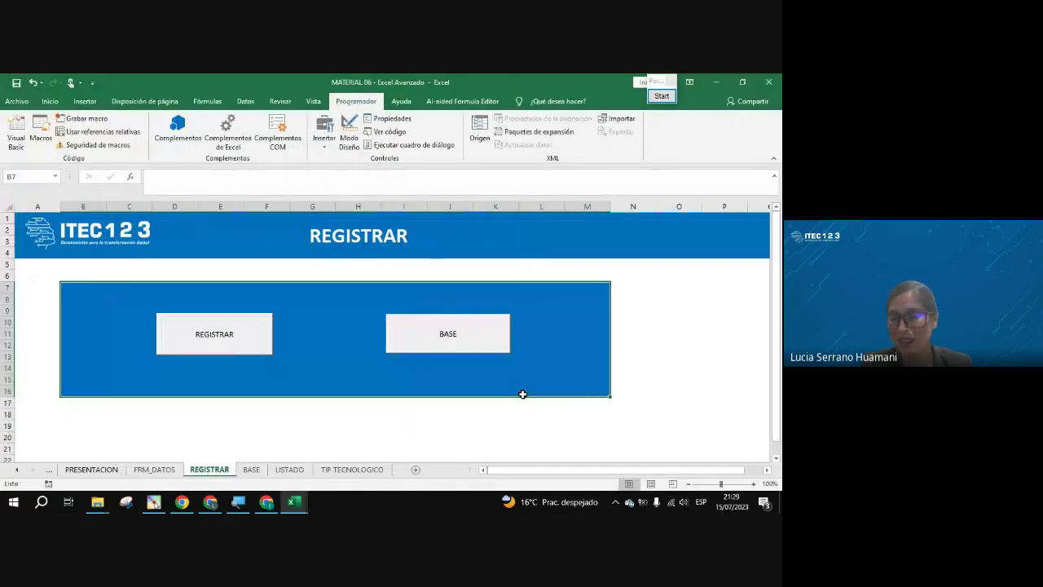
left_click(537, 427)
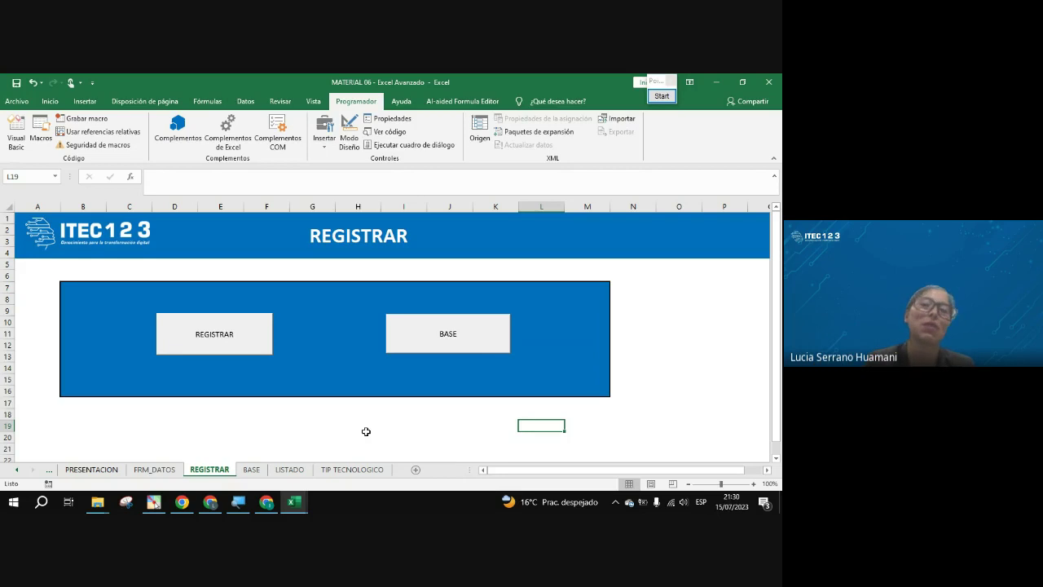
left_click(714, 82)
Minimize the VBA editor and end the Meet screen share with Dejar de presentar.
left_click(715, 79)
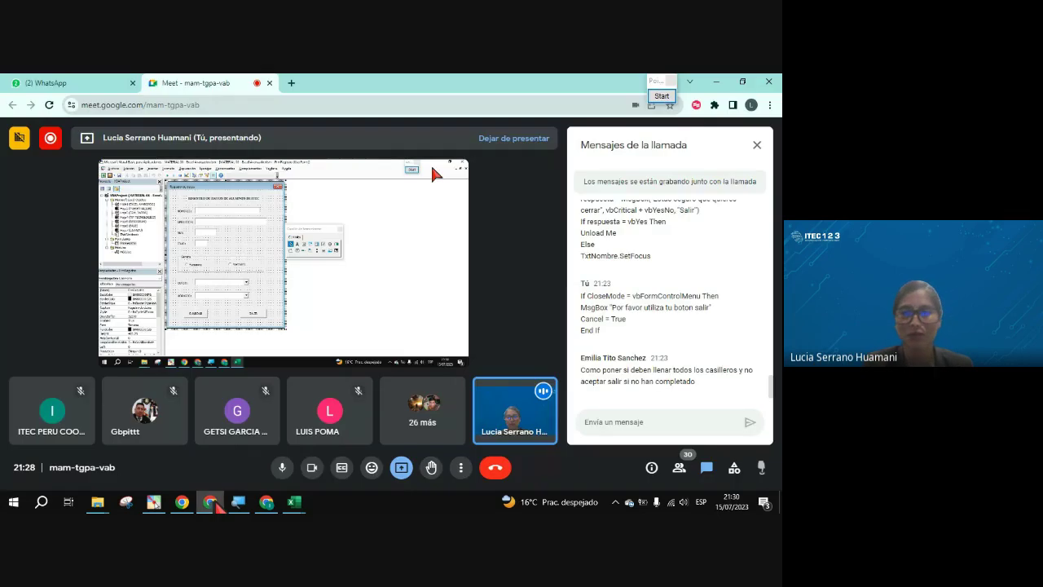
scroll(734, 399, "down", 5)
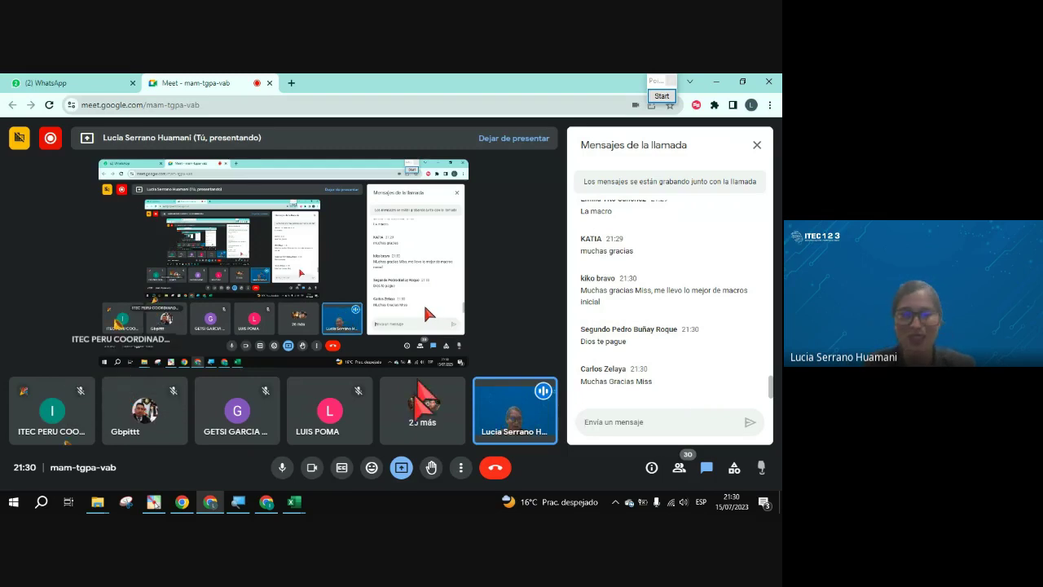
left_click(400, 467)
left_click(423, 432)
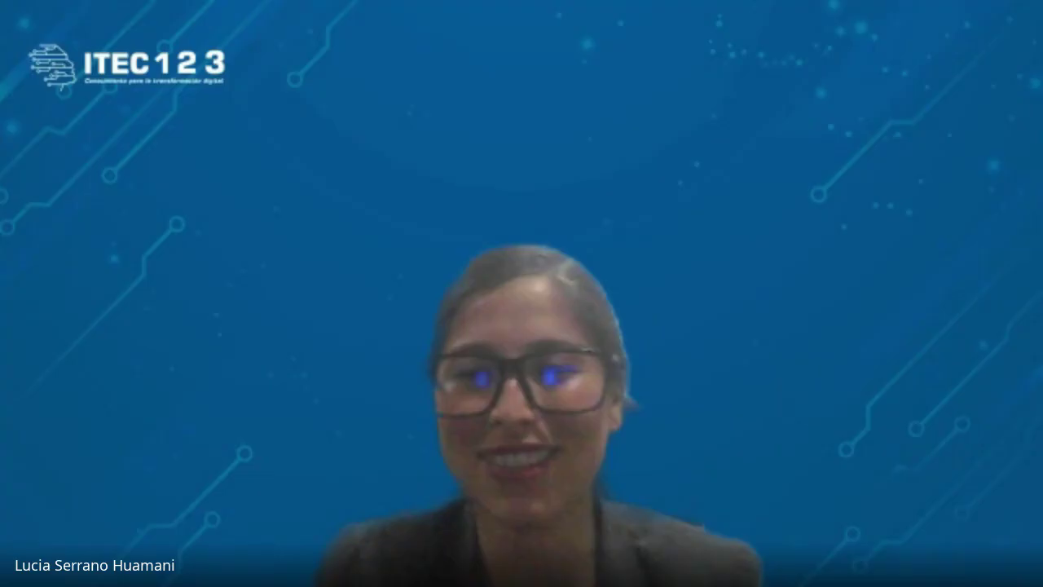